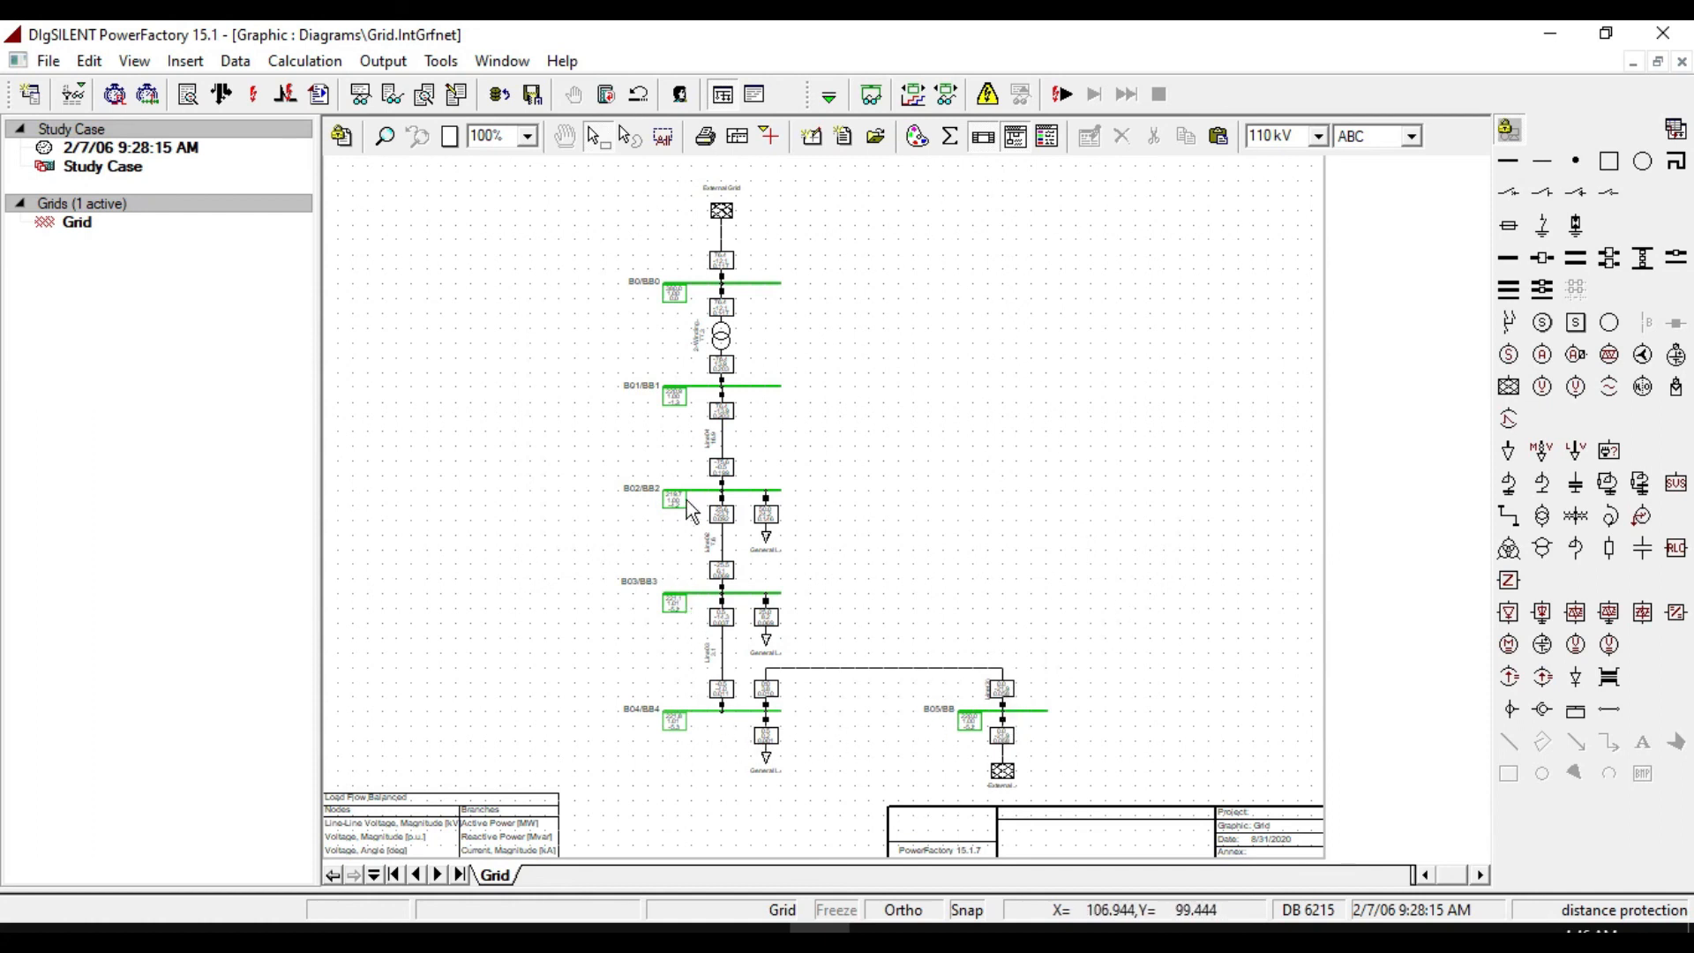
pyautogui.click(720, 214)
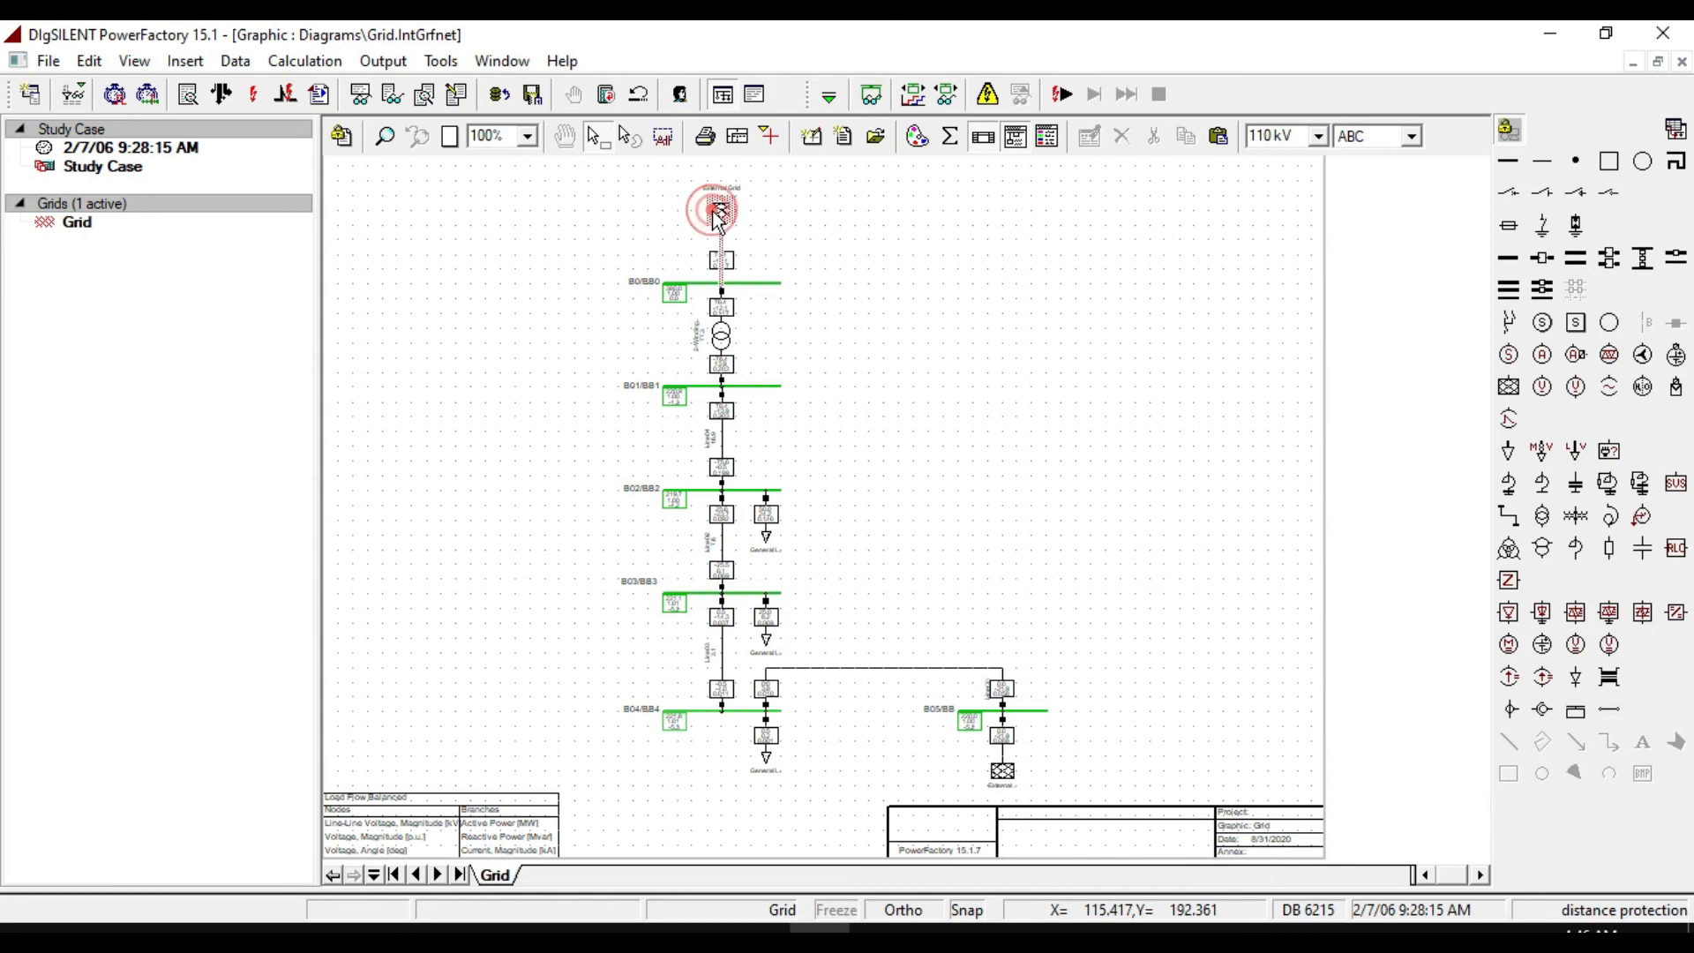
pyautogui.click(1004, 774)
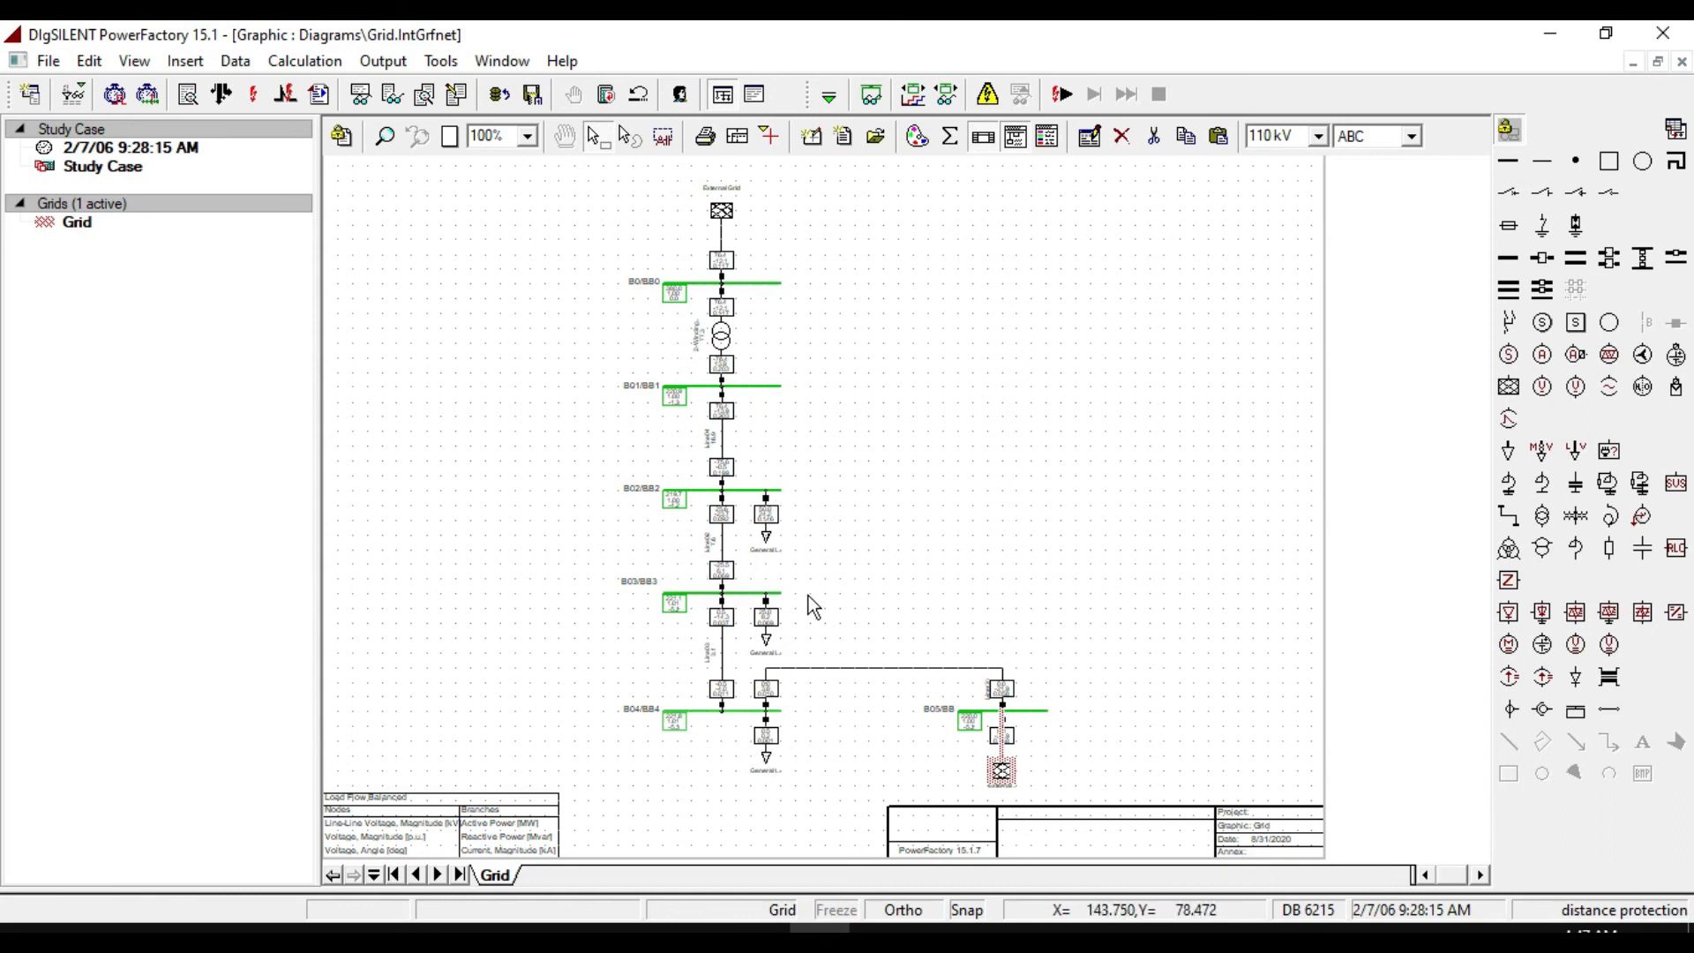
pyautogui.click(719, 338)
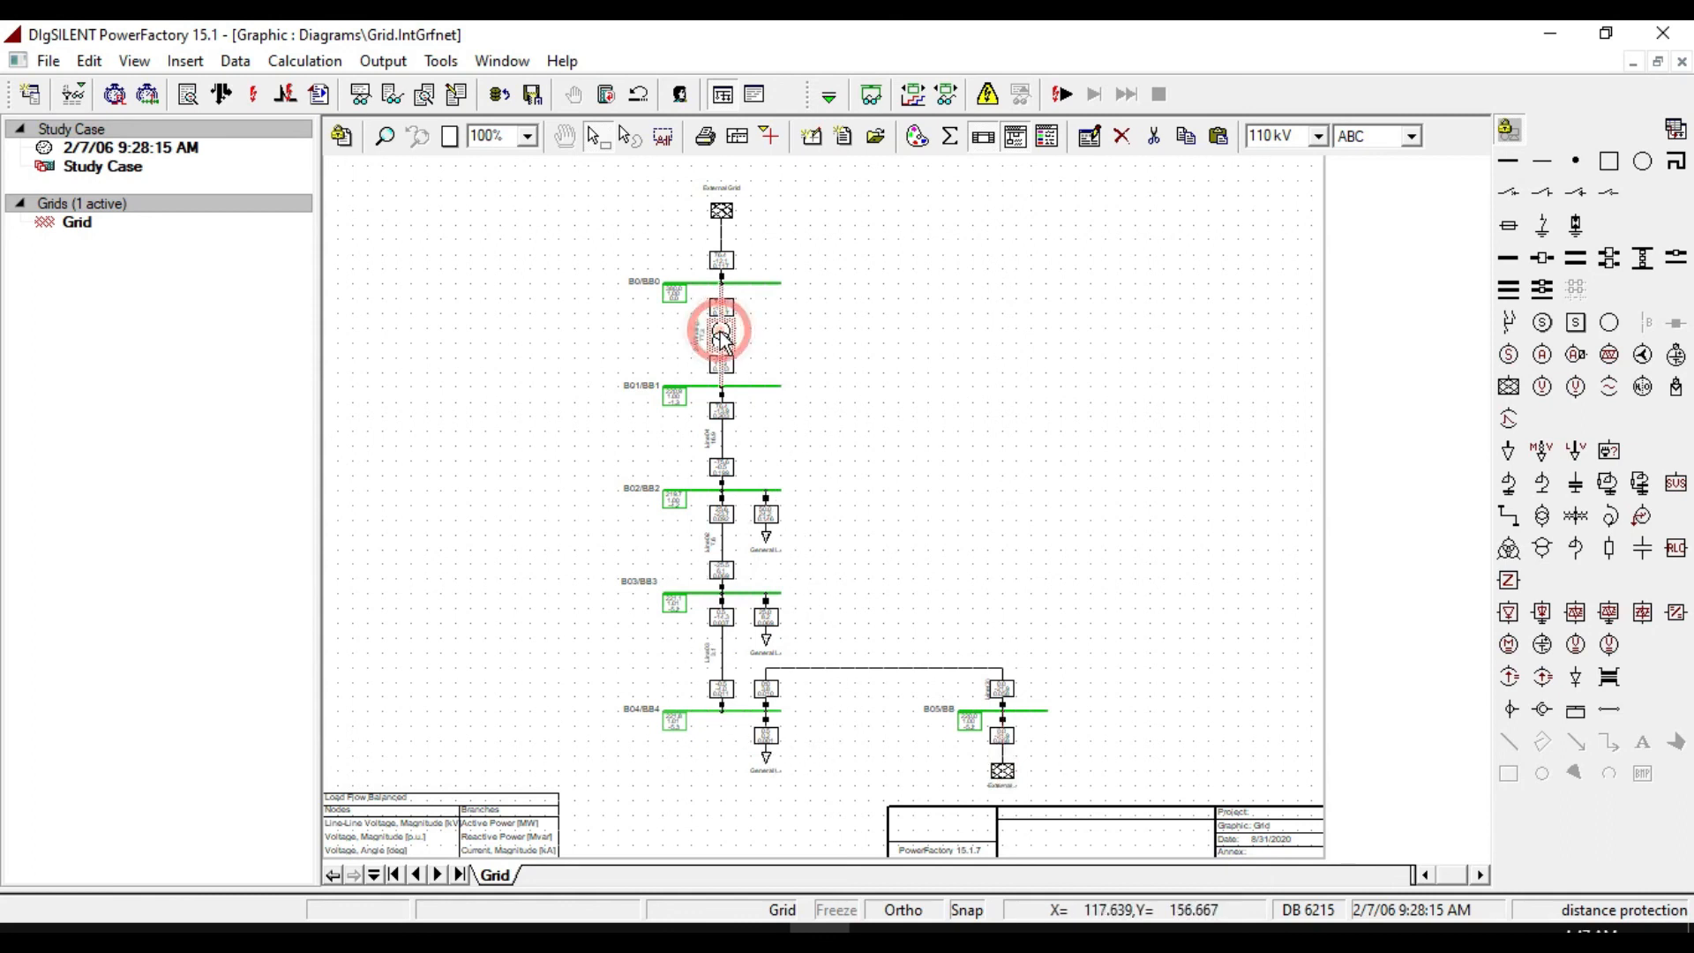
pyautogui.click(952, 378)
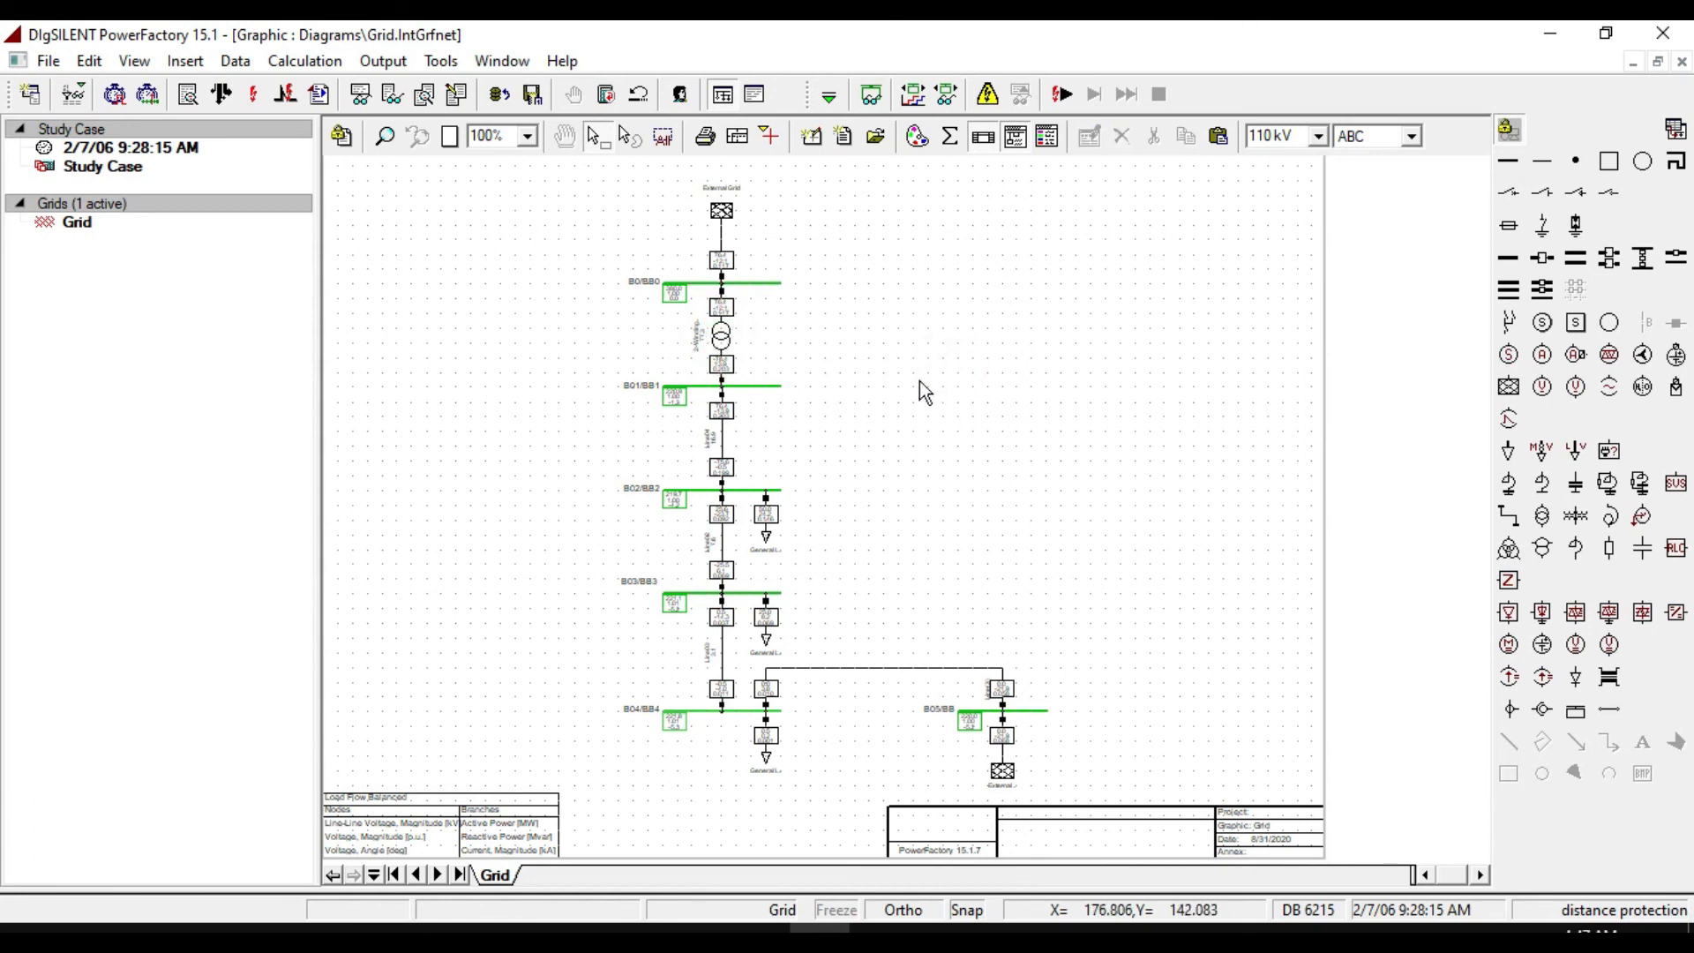
pyautogui.click(722, 437)
pyautogui.click(756, 386)
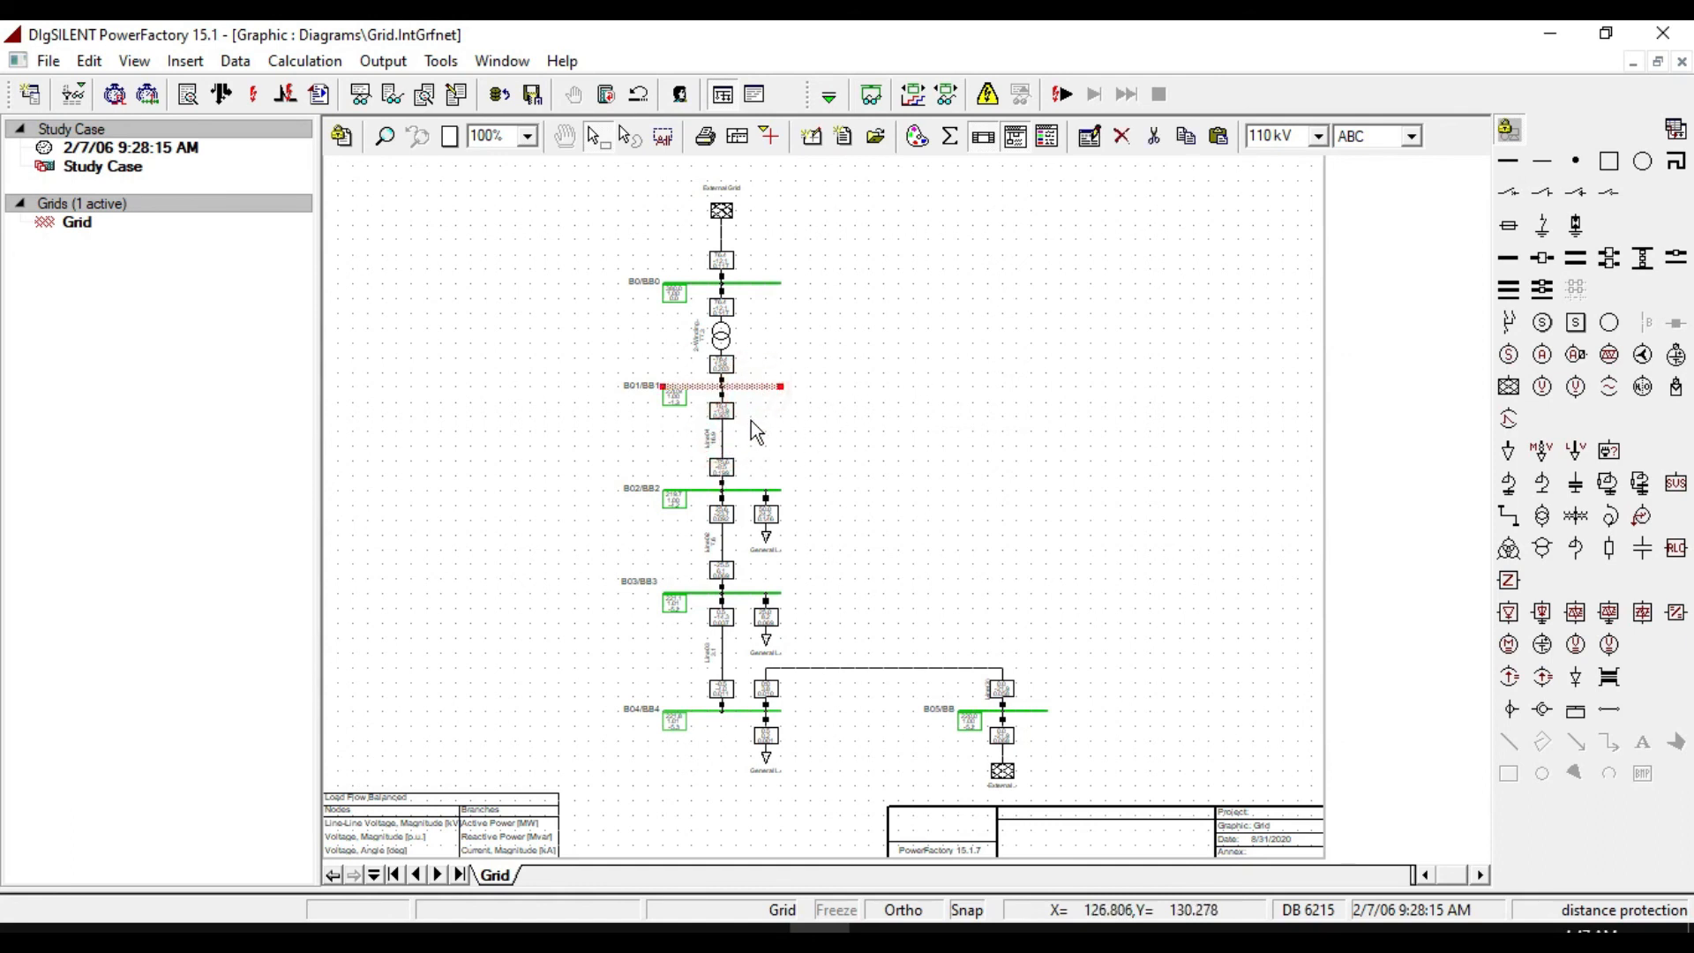
# Add a new relay model to the Line01 cubicle at busbar BB1.
pyautogui.rightClick(722, 406)
pyautogui.moveTo(802, 451)
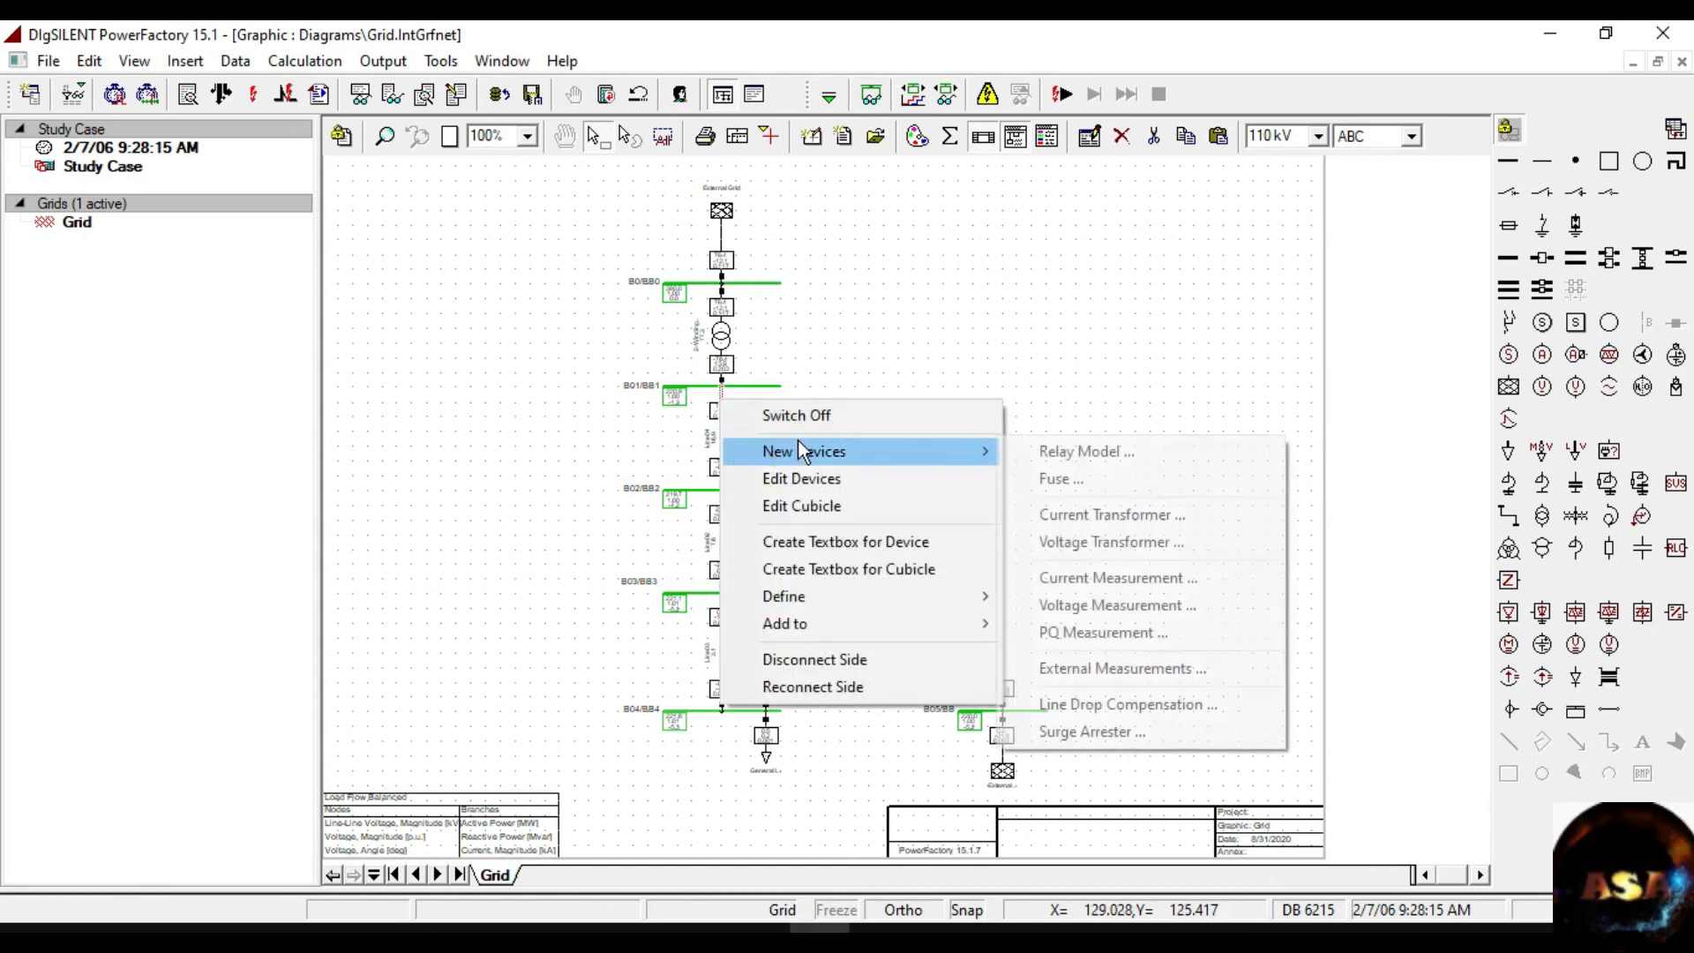
pyautogui.click(1058, 451)
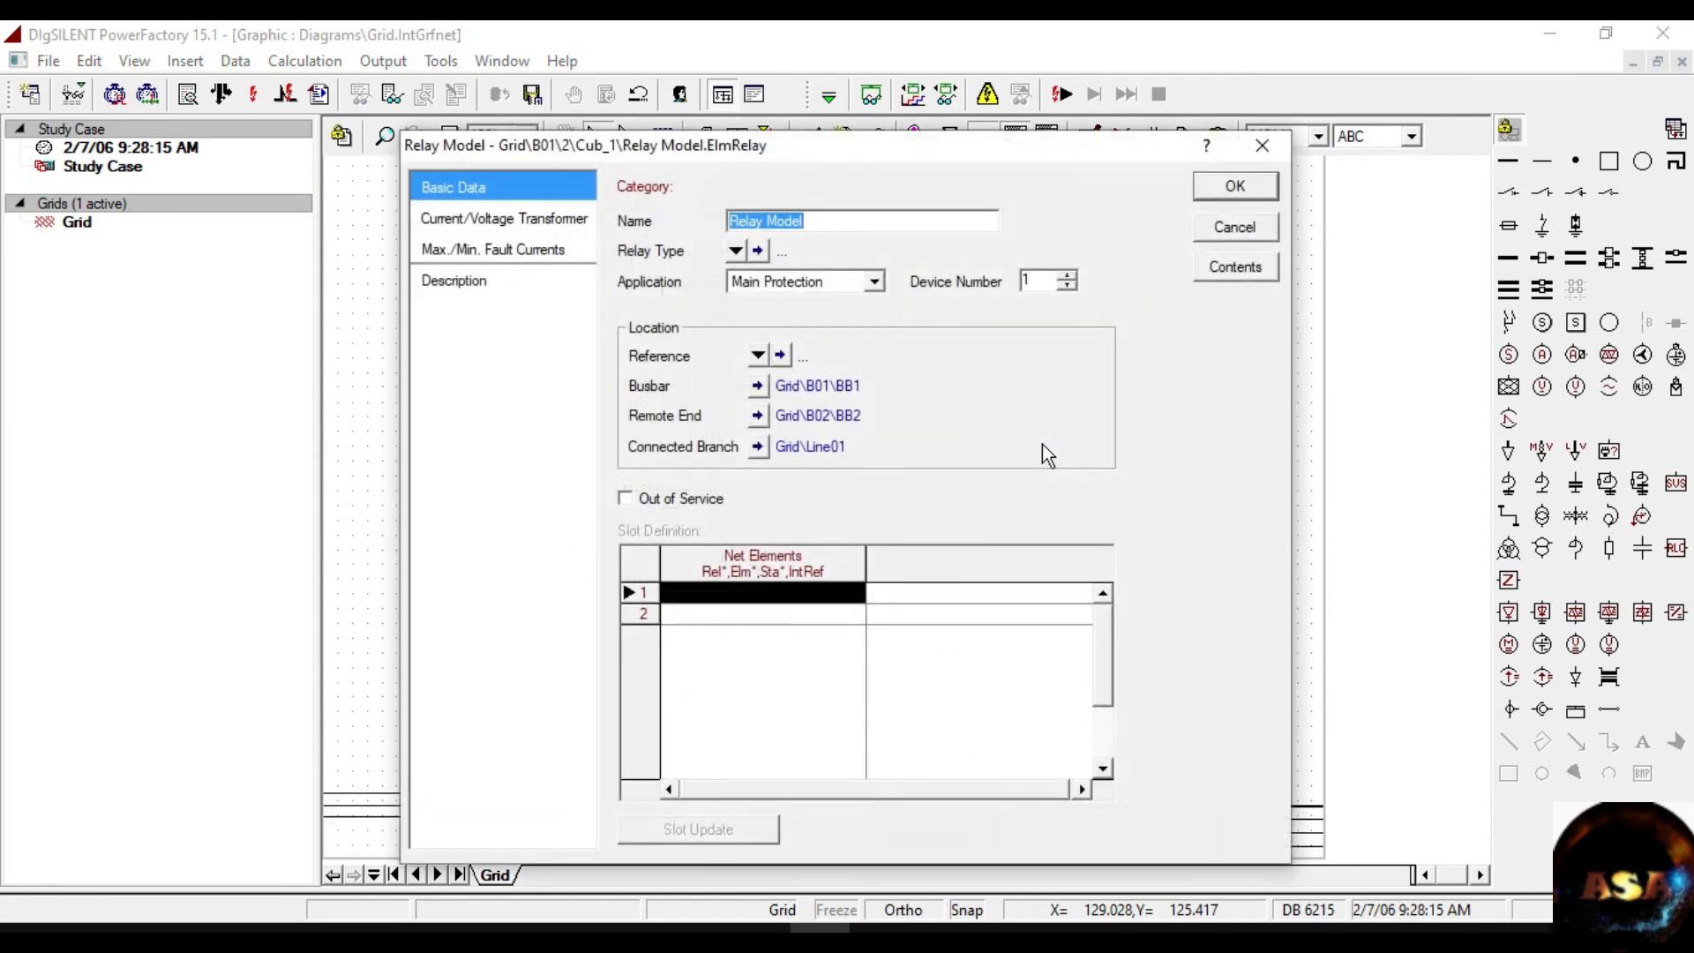
# Assign the Schweitzer SEL 421-1A type from the Relay Library to the relay and name it SEL421 1A.
pyautogui.click(735, 250)
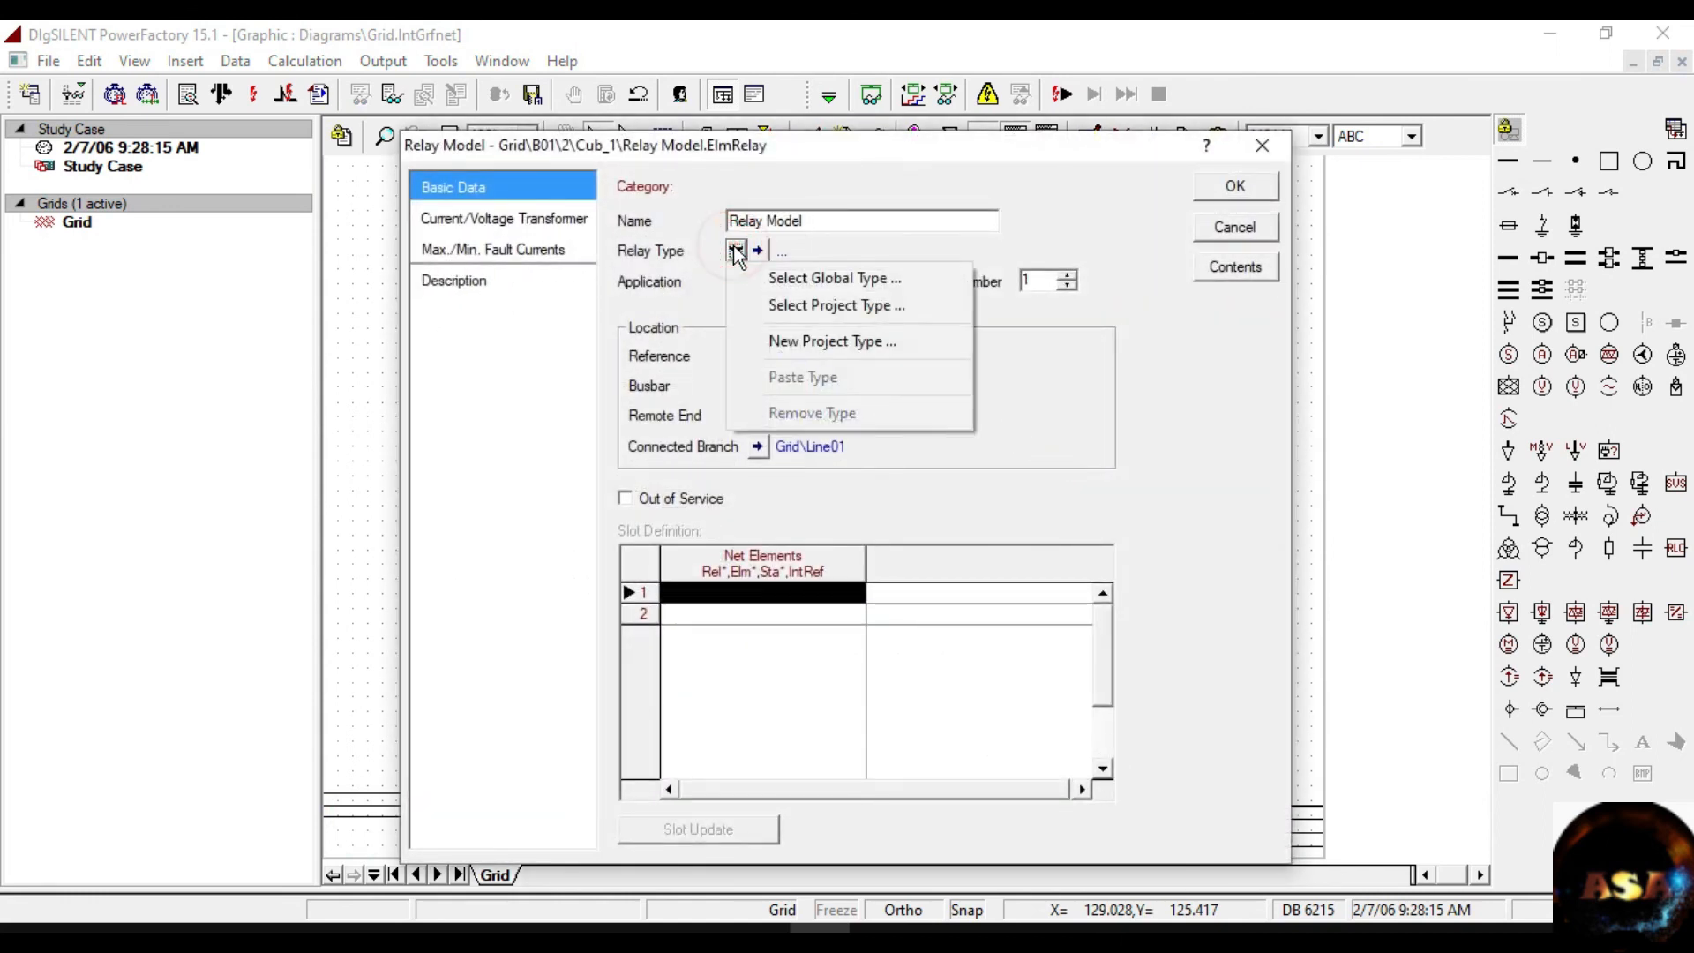
pyautogui.click(787, 308)
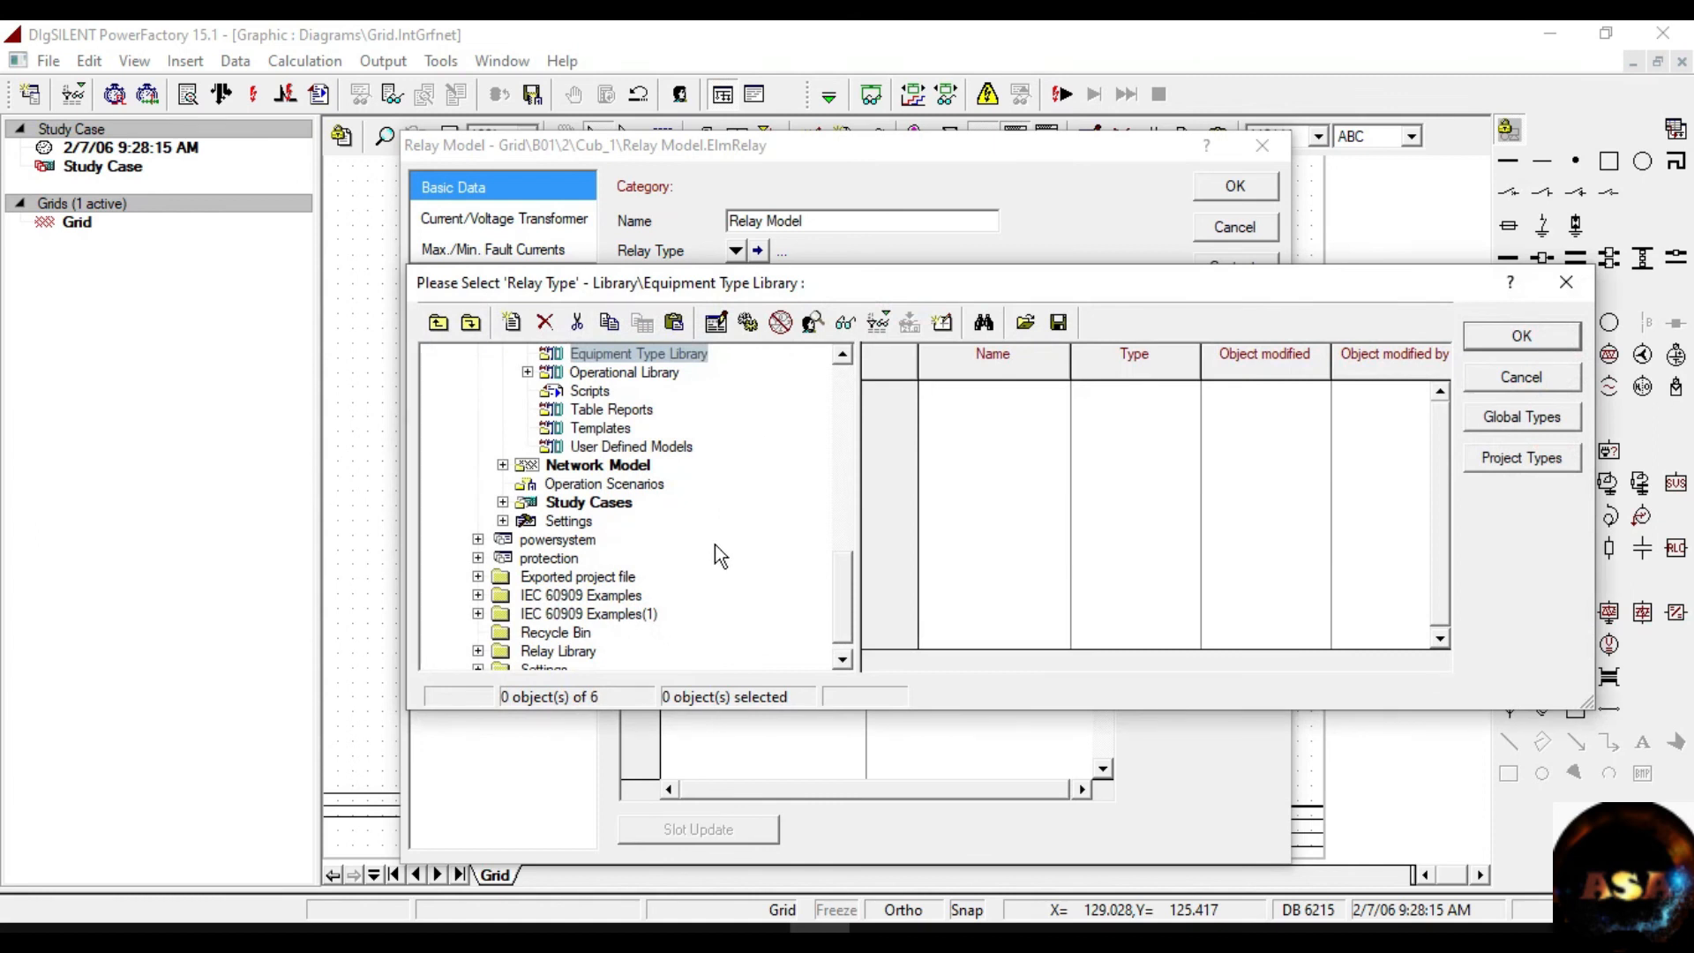
pyautogui.scroll(4, 715, 544)
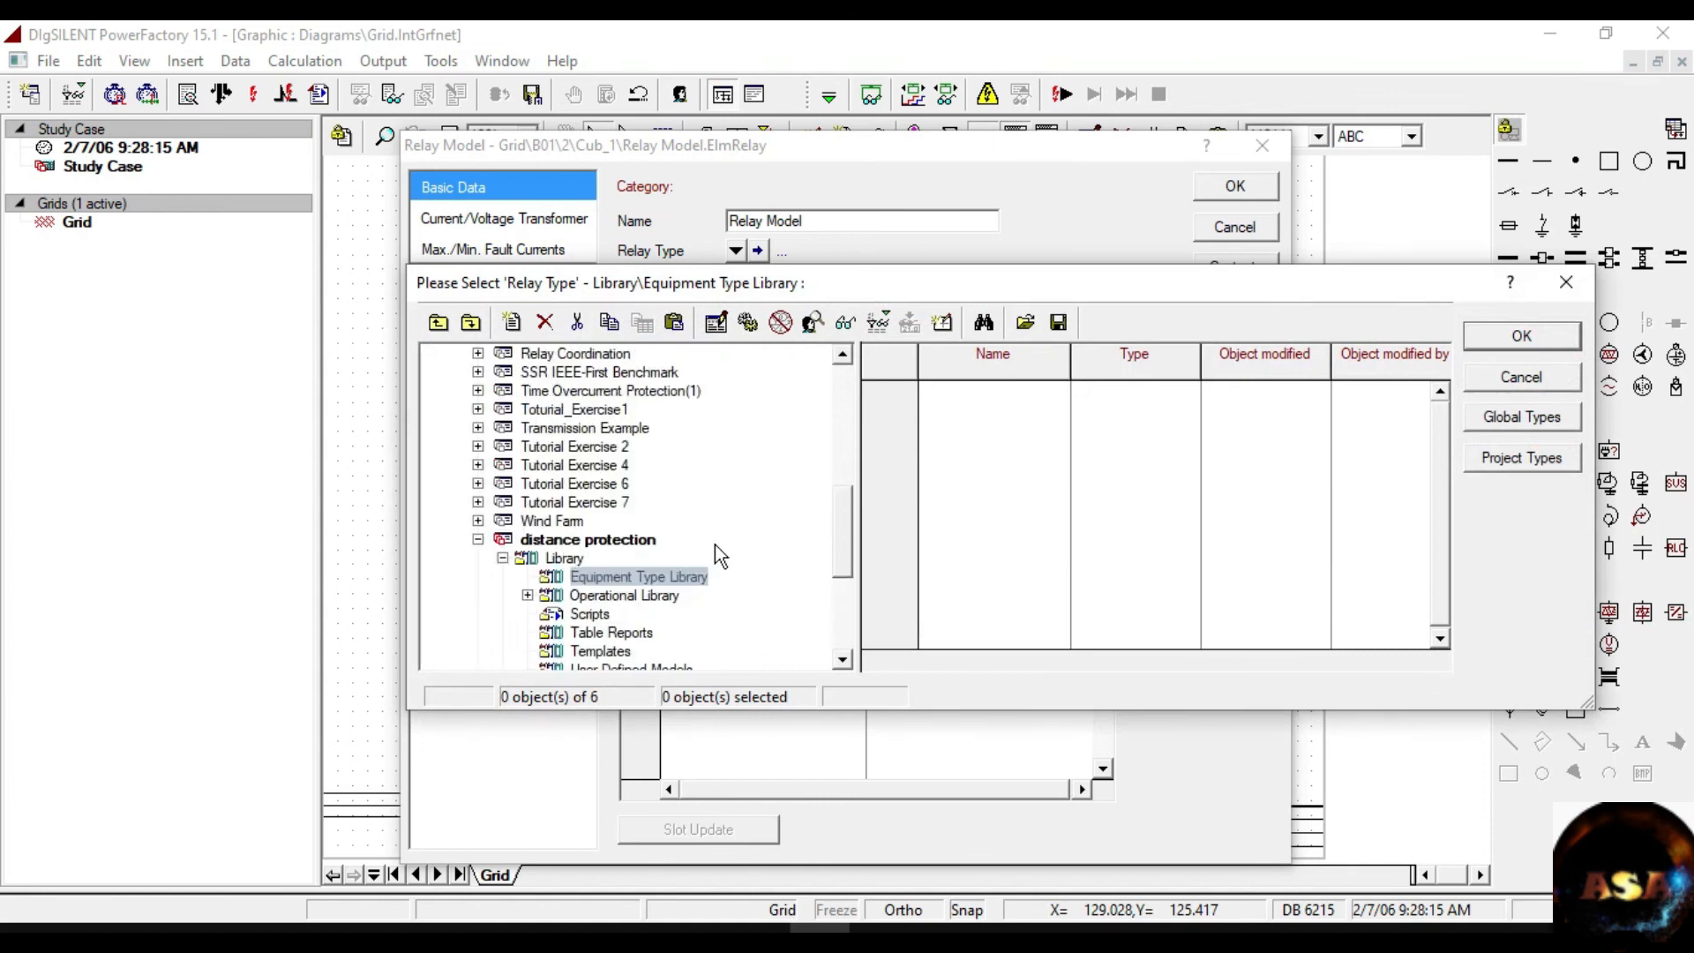
pyautogui.scroll(1, 714, 543)
pyautogui.scroll(-5, 715, 544)
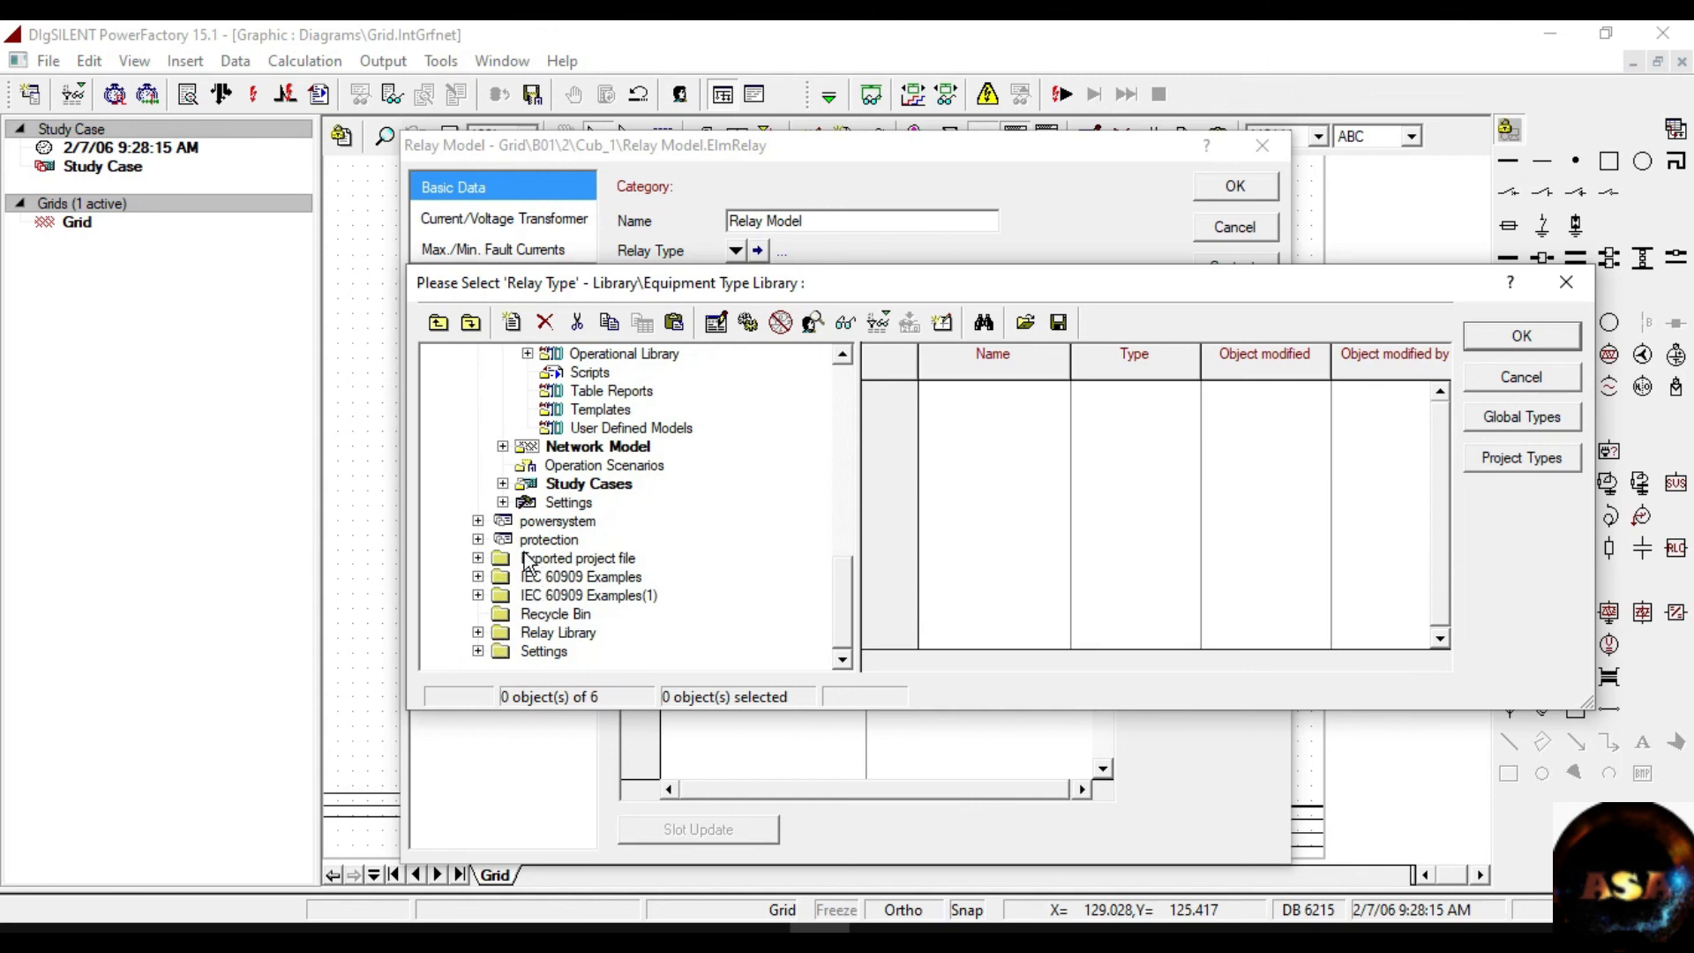
pyautogui.click(478, 633)
pyautogui.click(503, 651)
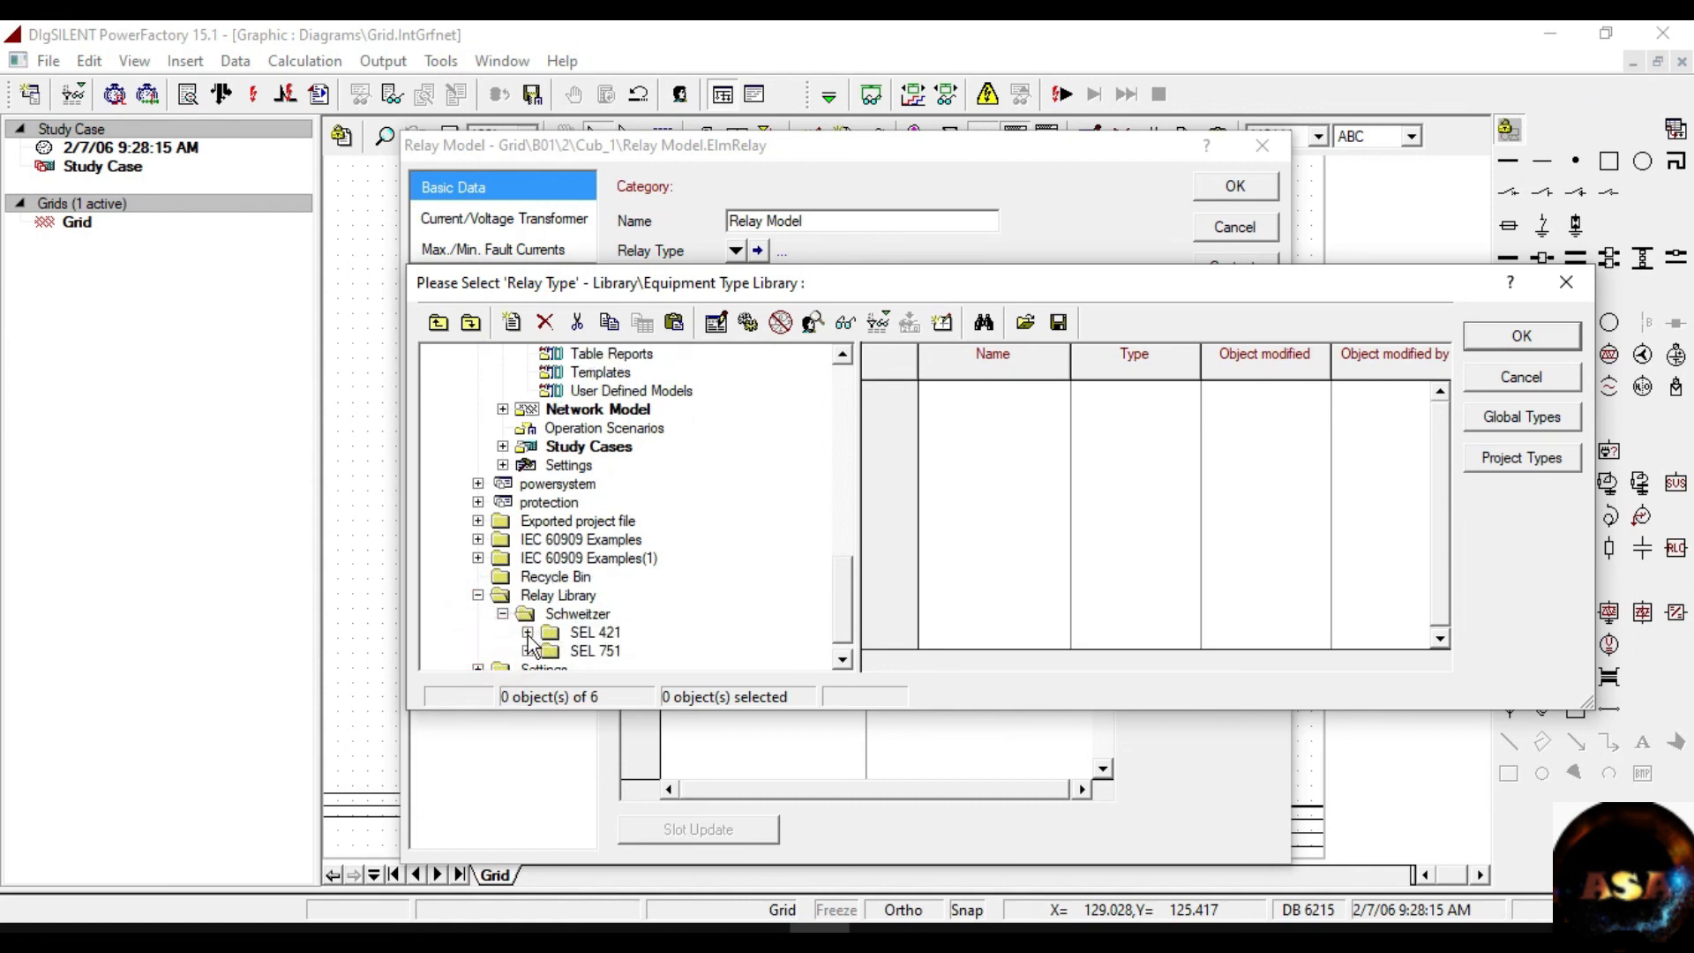
pyautogui.click(528, 634)
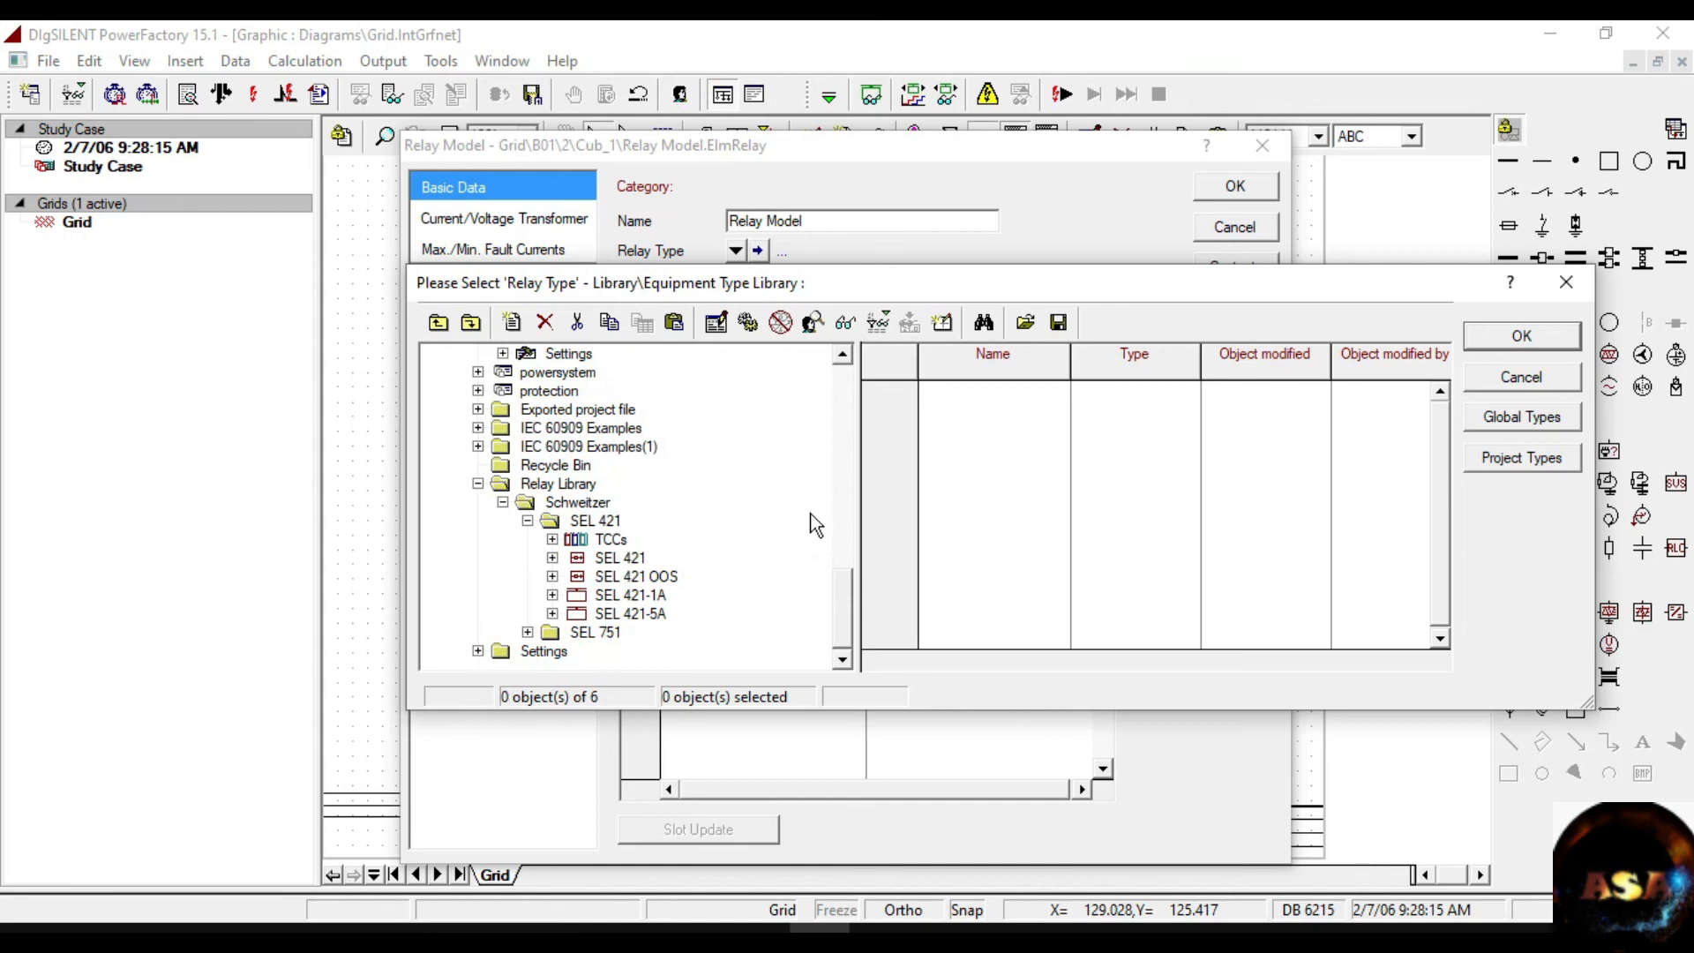
pyautogui.click(577, 600)
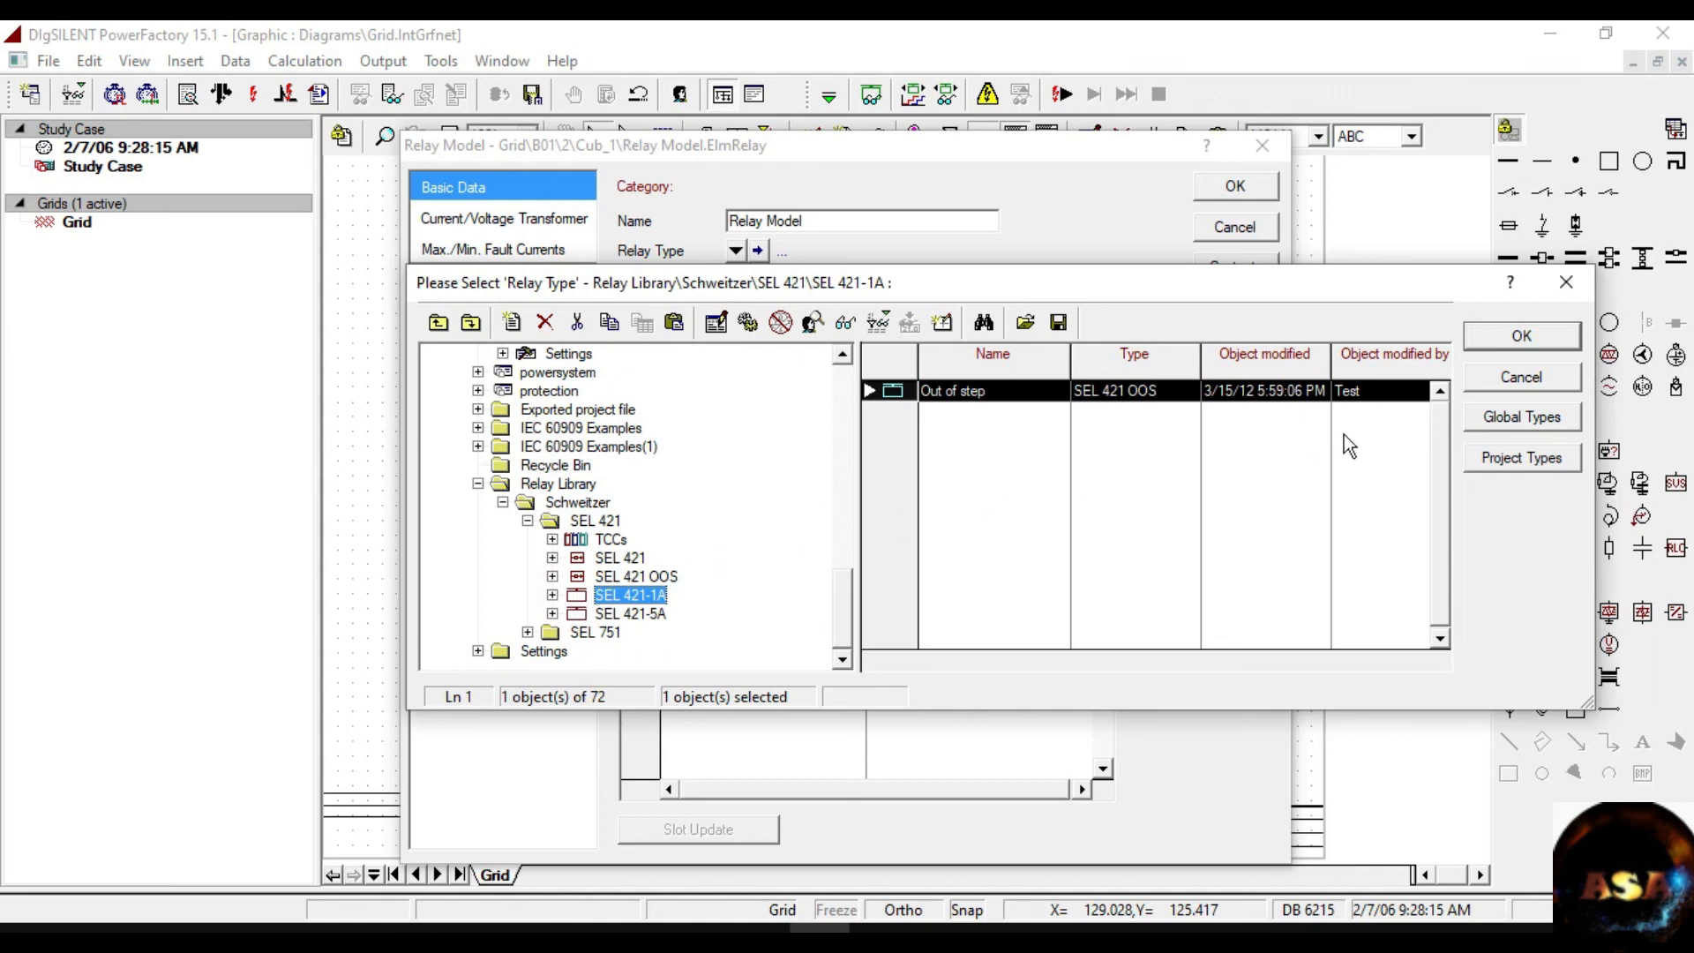
pyautogui.click(1534, 339)
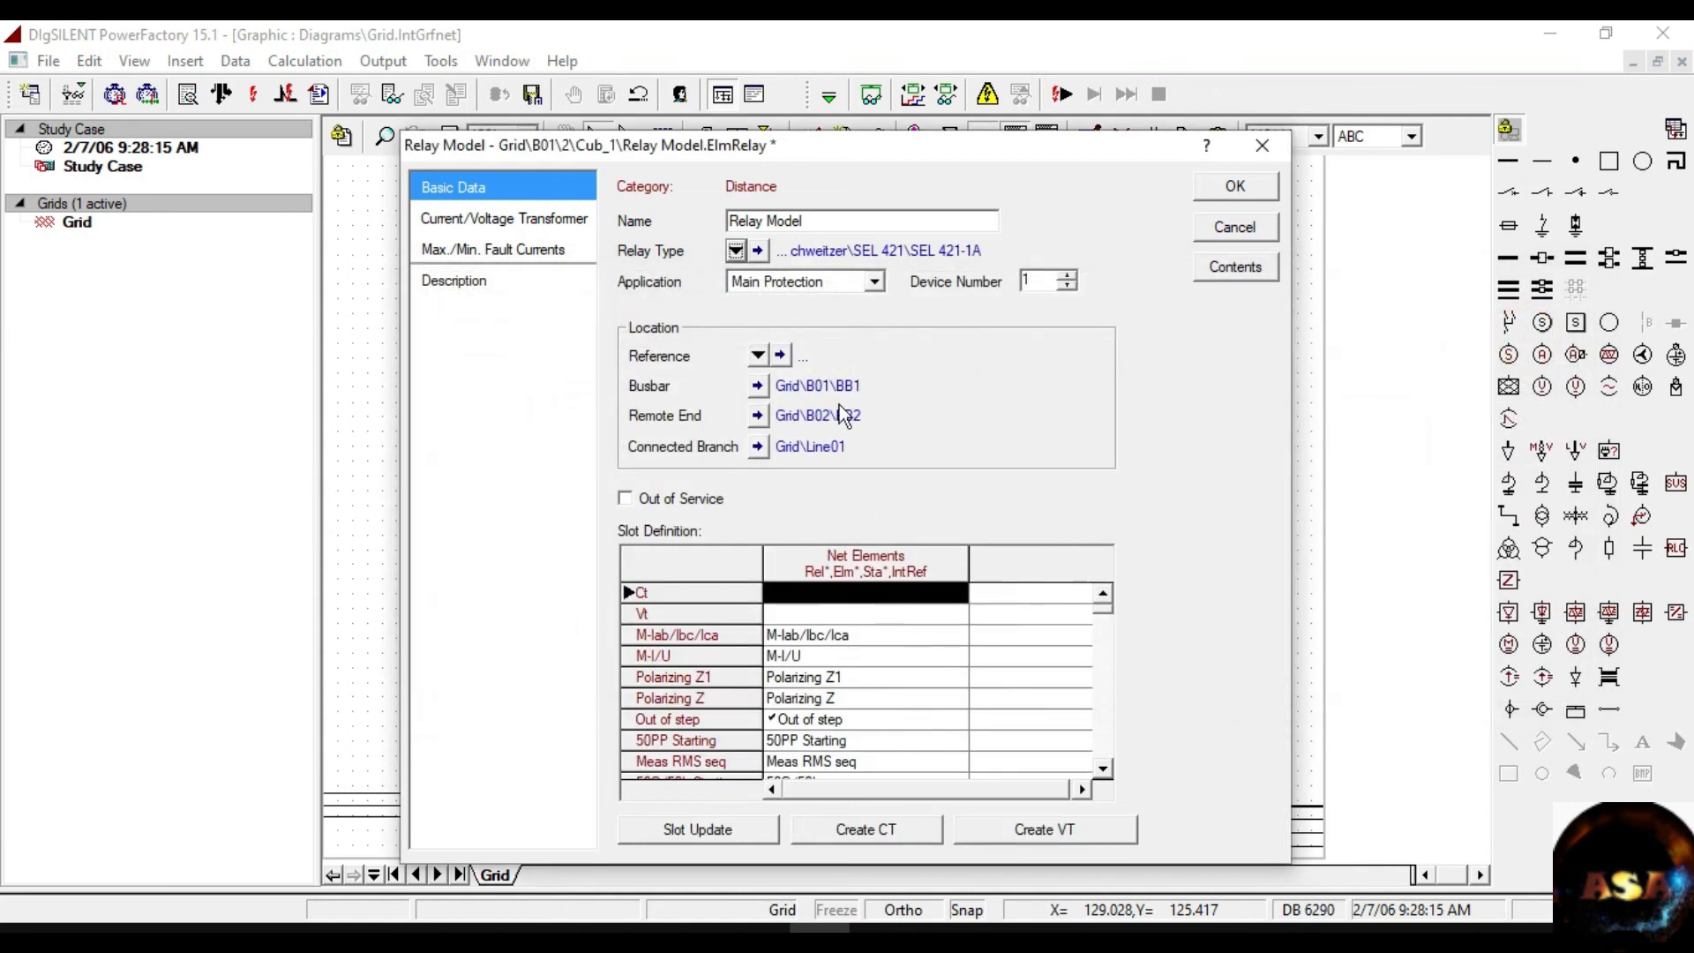
pyautogui.click(834, 220)
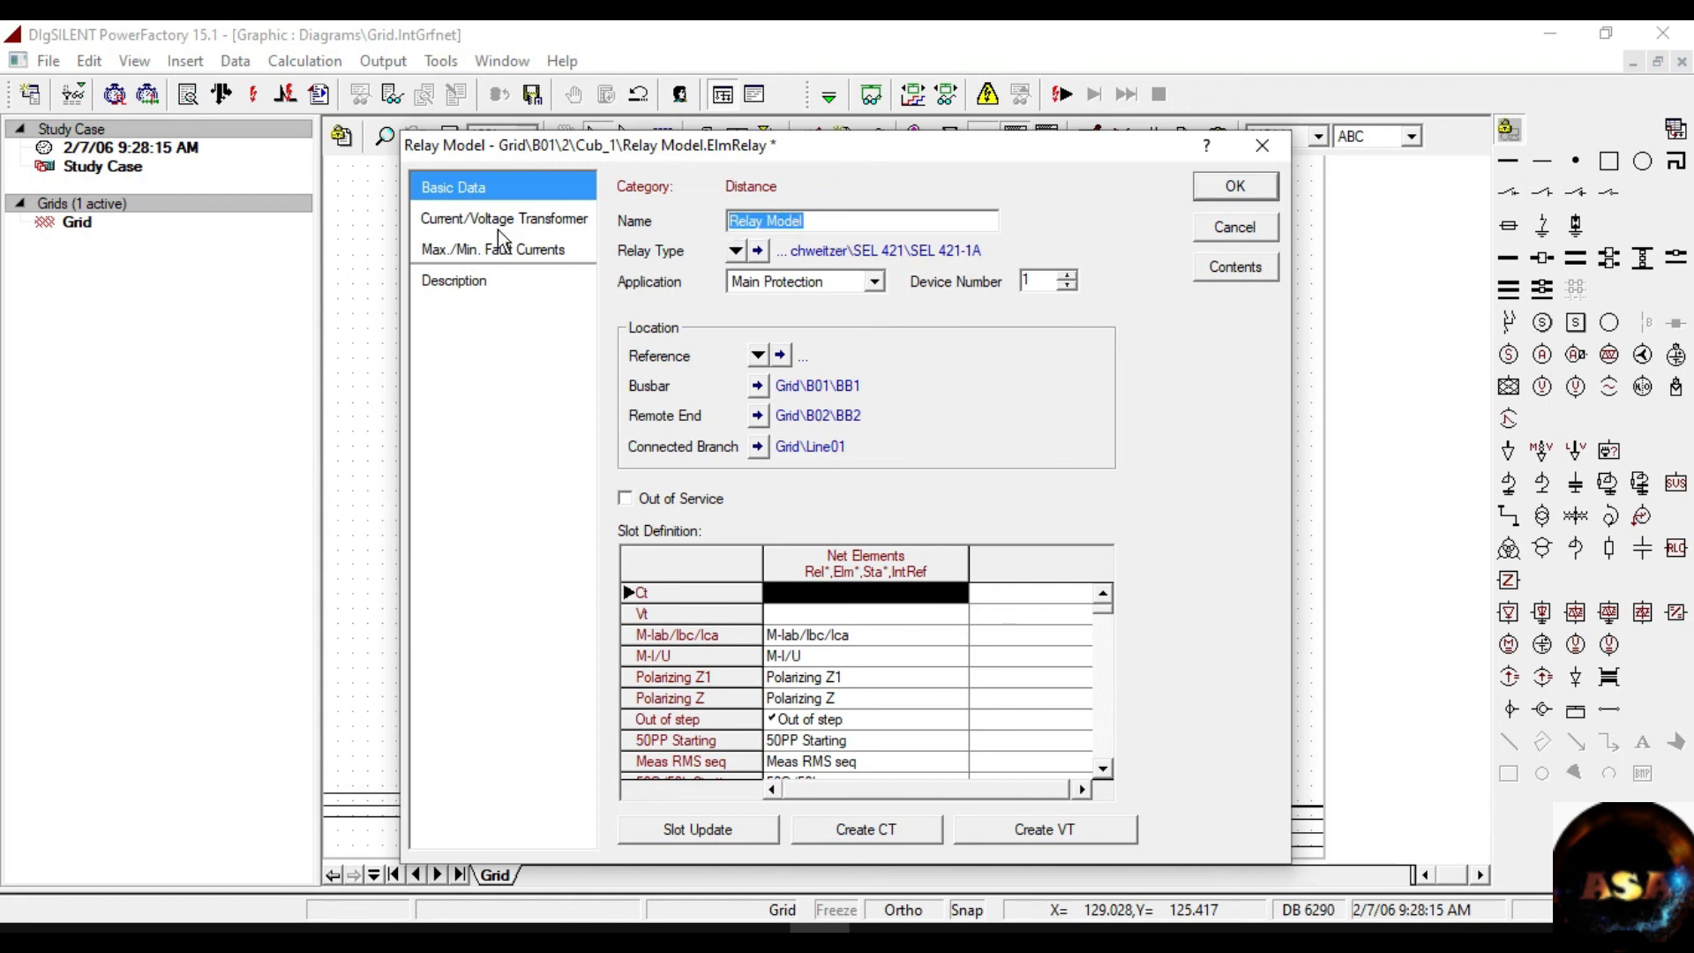
pyautogui.write('SEL421 1A')
# Create a current transformer for the relay using type CT 120-1000/1A from the global Library's Relays\CTs folder.
pyautogui.click(860, 833)
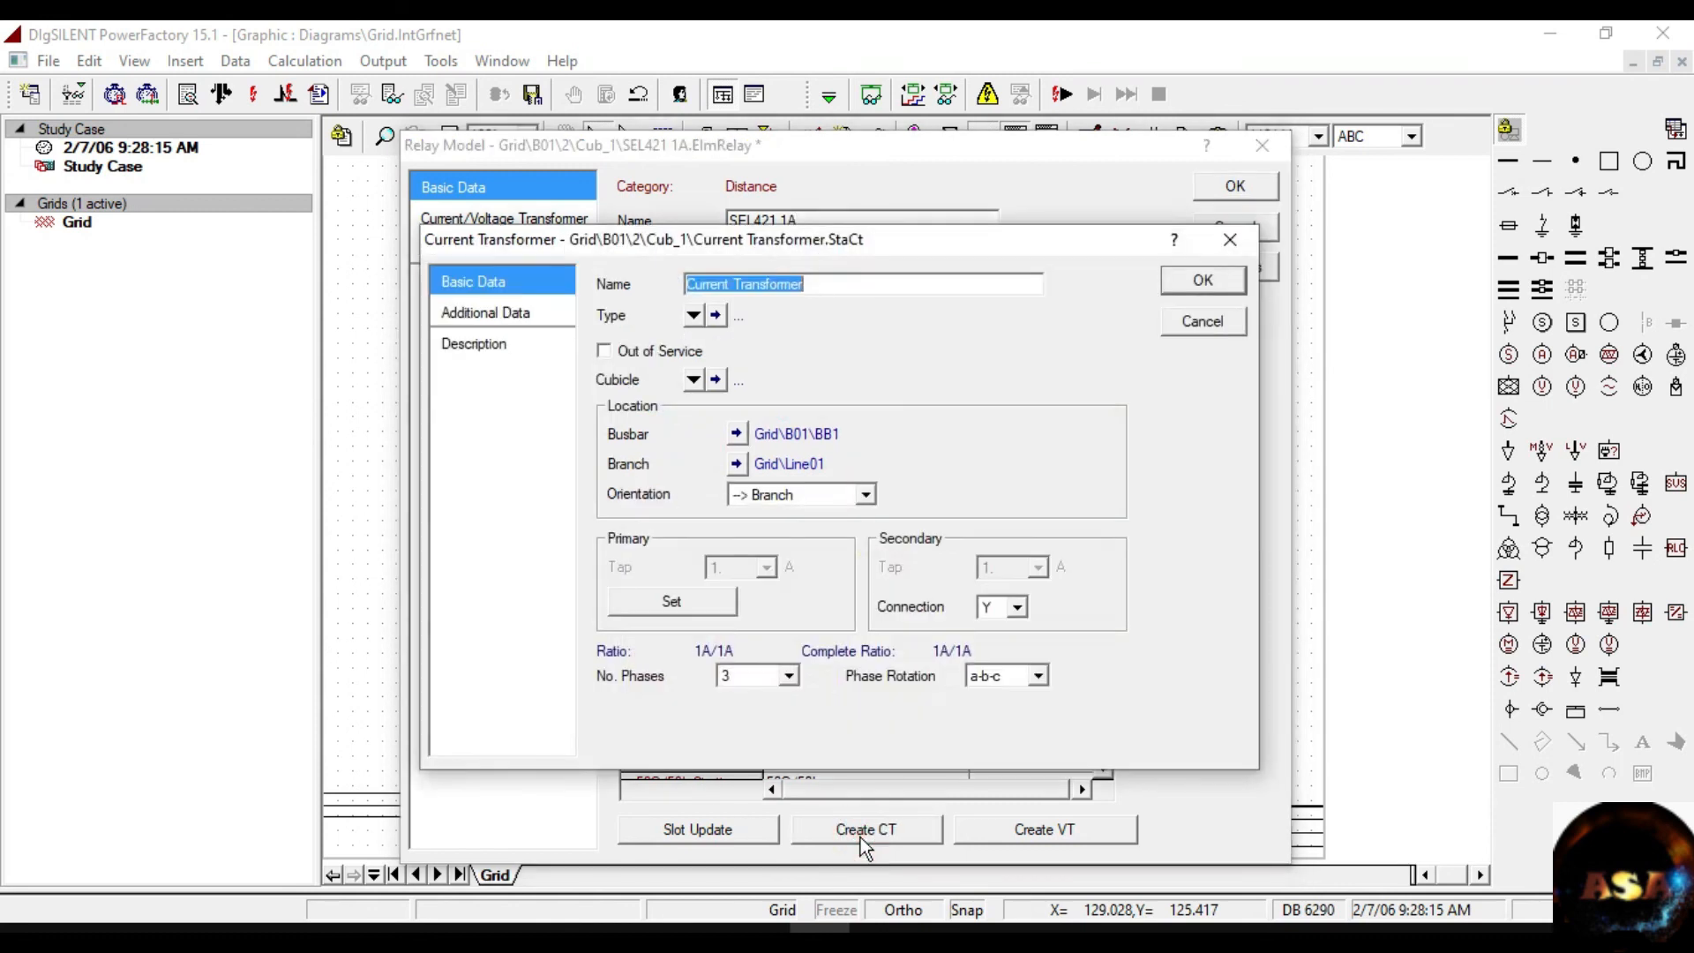
pyautogui.click(687, 314)
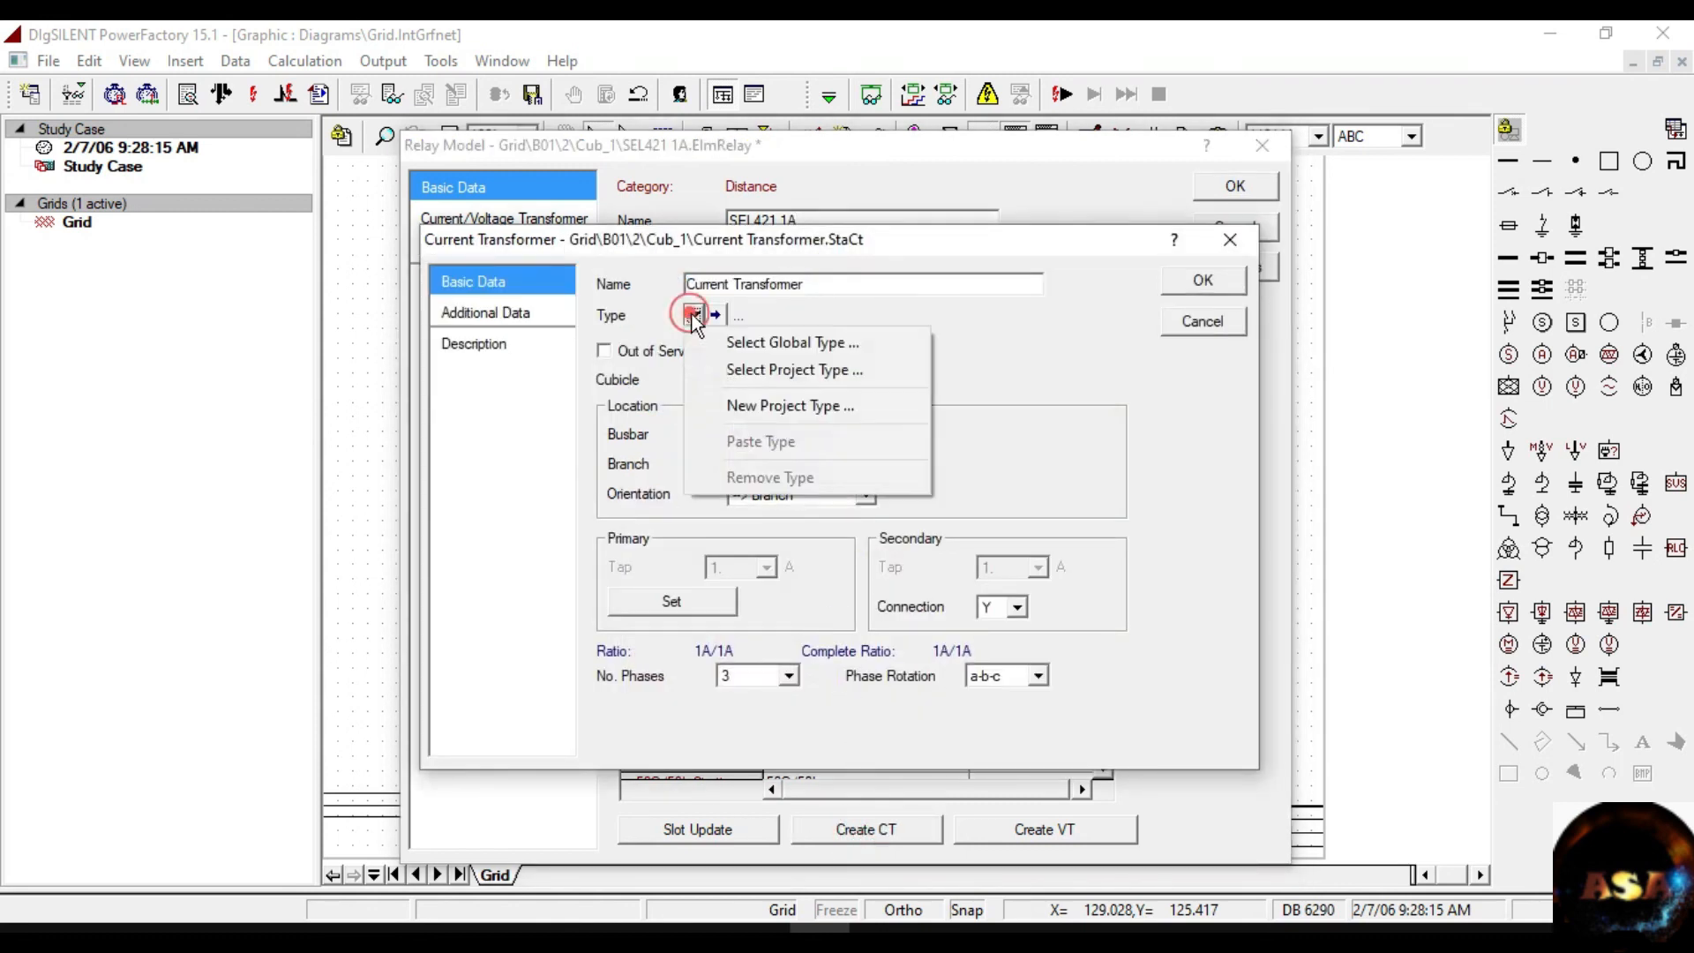
pyautogui.click(780, 373)
pyautogui.scroll(10, 626, 502)
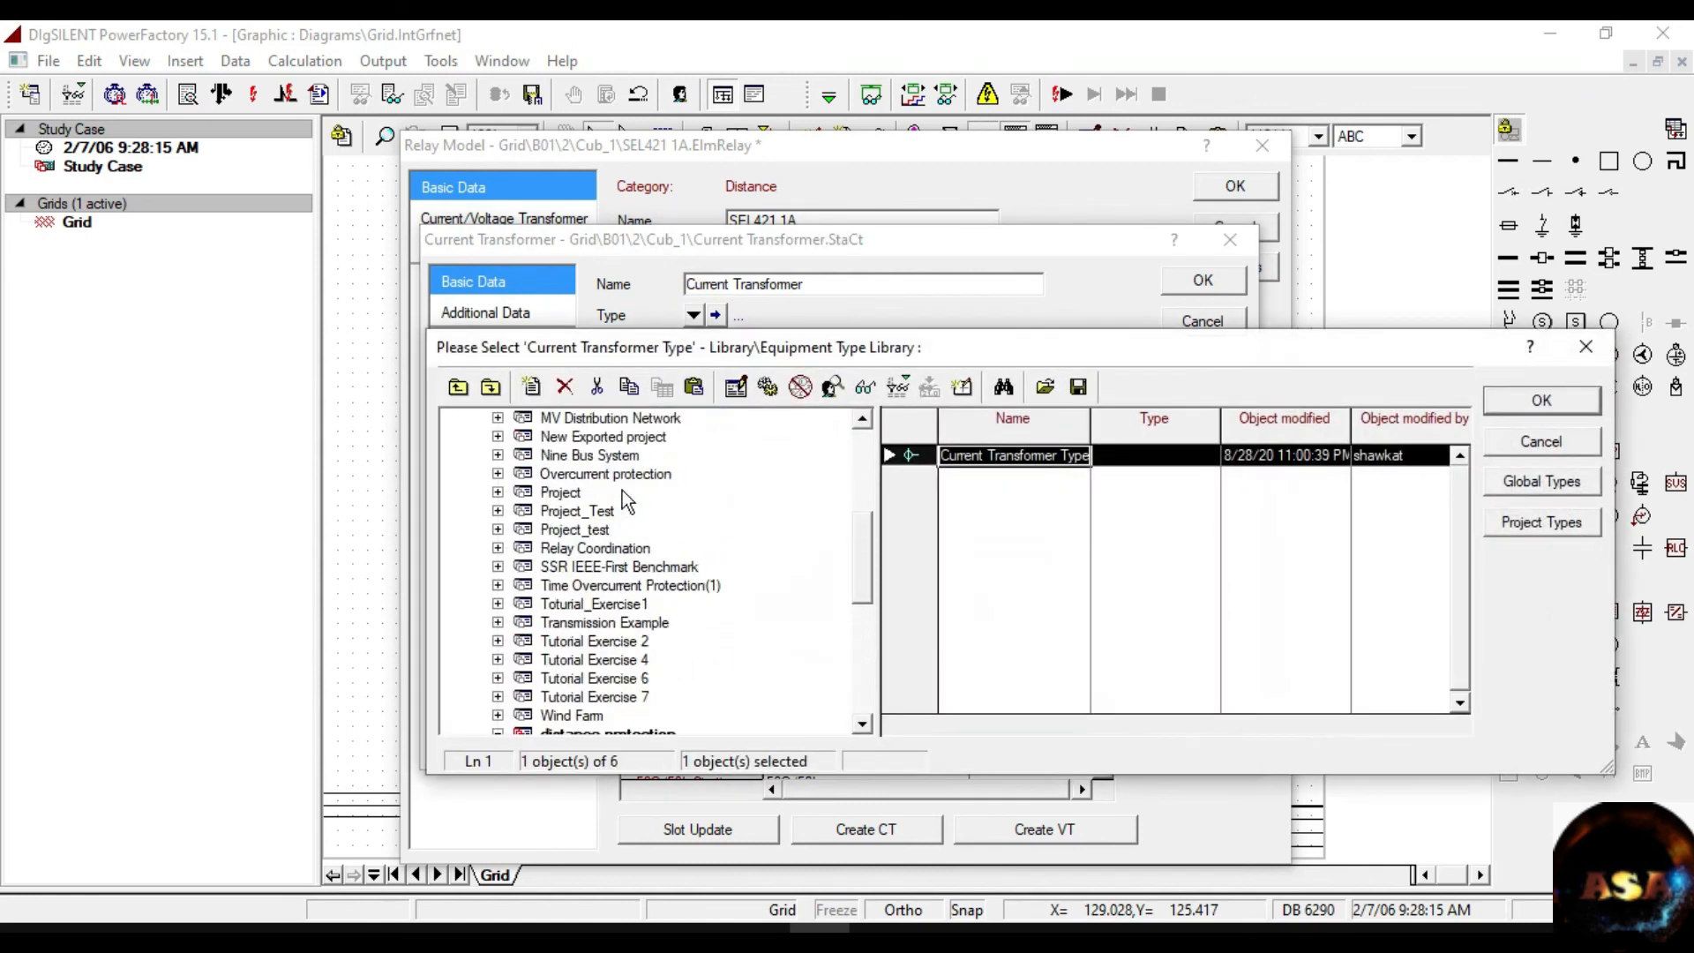
pyautogui.click(473, 455)
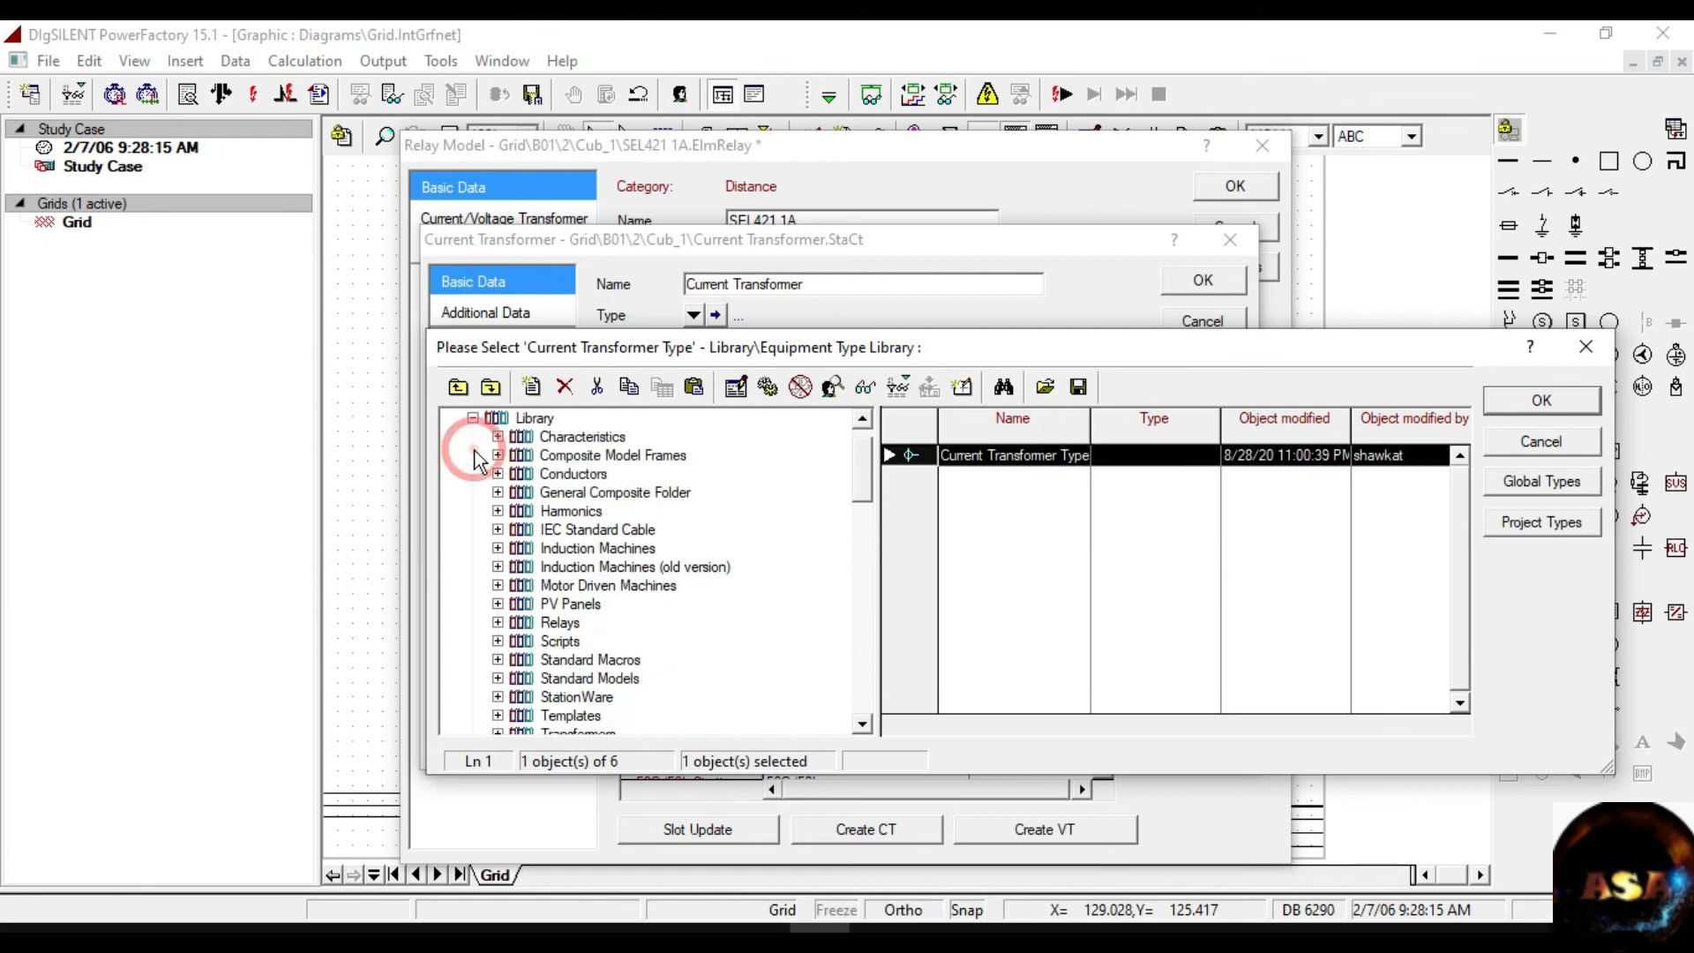
pyautogui.click(524, 624)
pyautogui.doubleClick(522, 628)
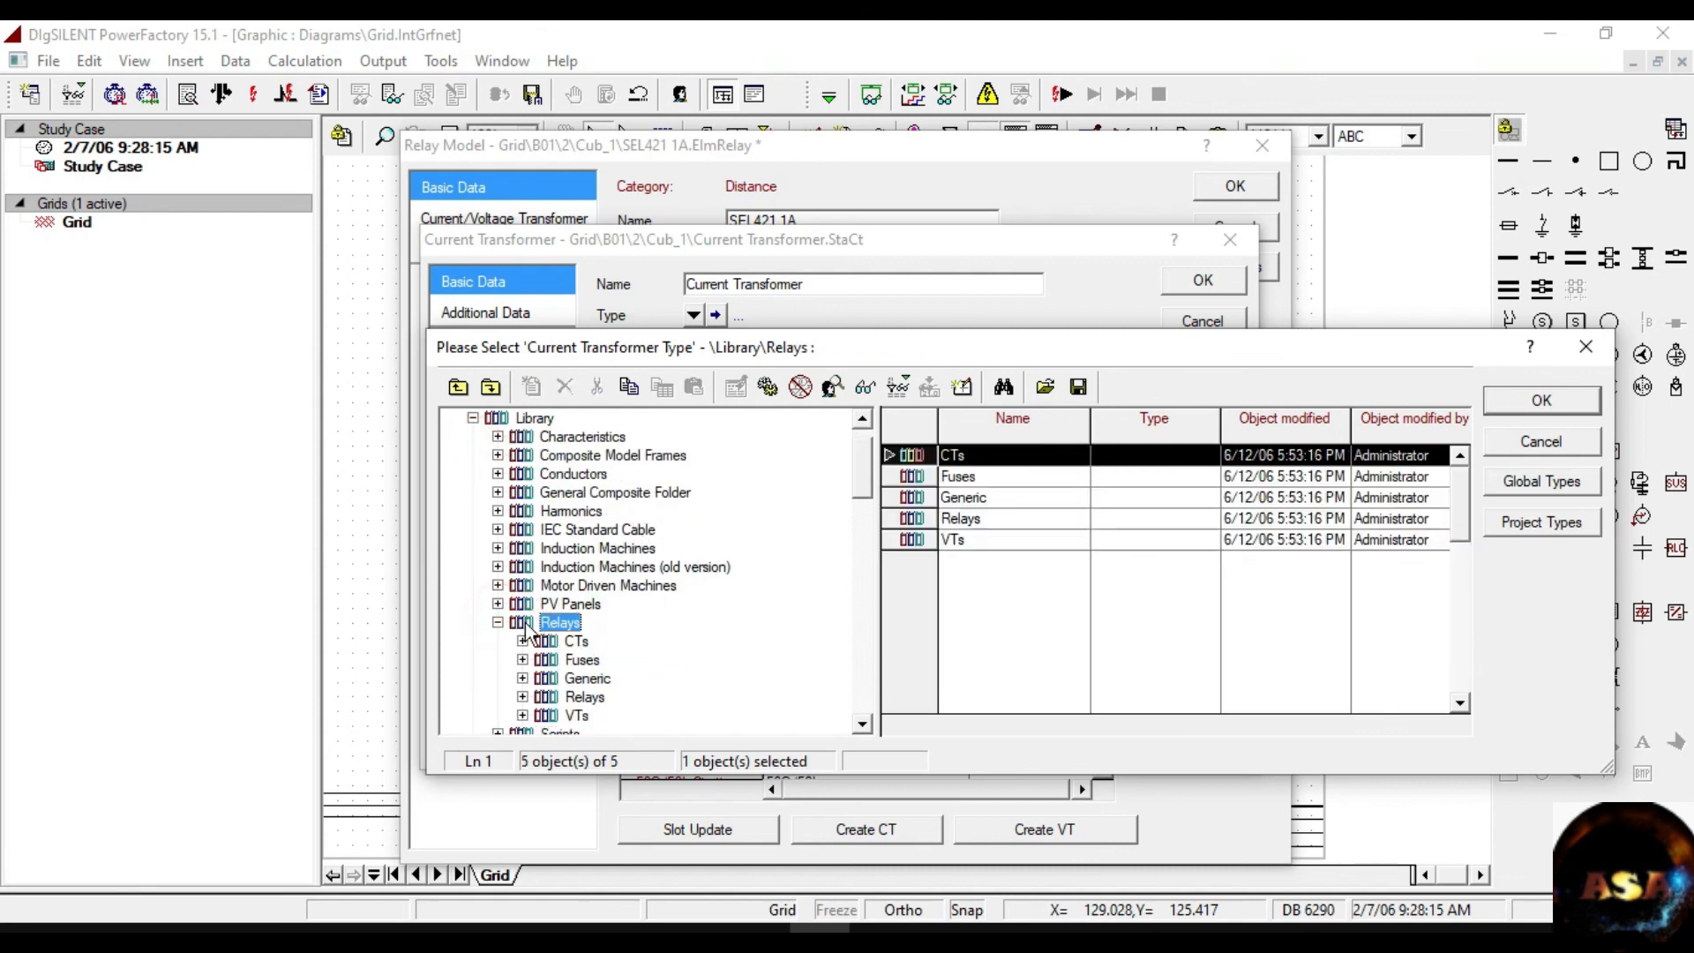
pyautogui.click(545, 643)
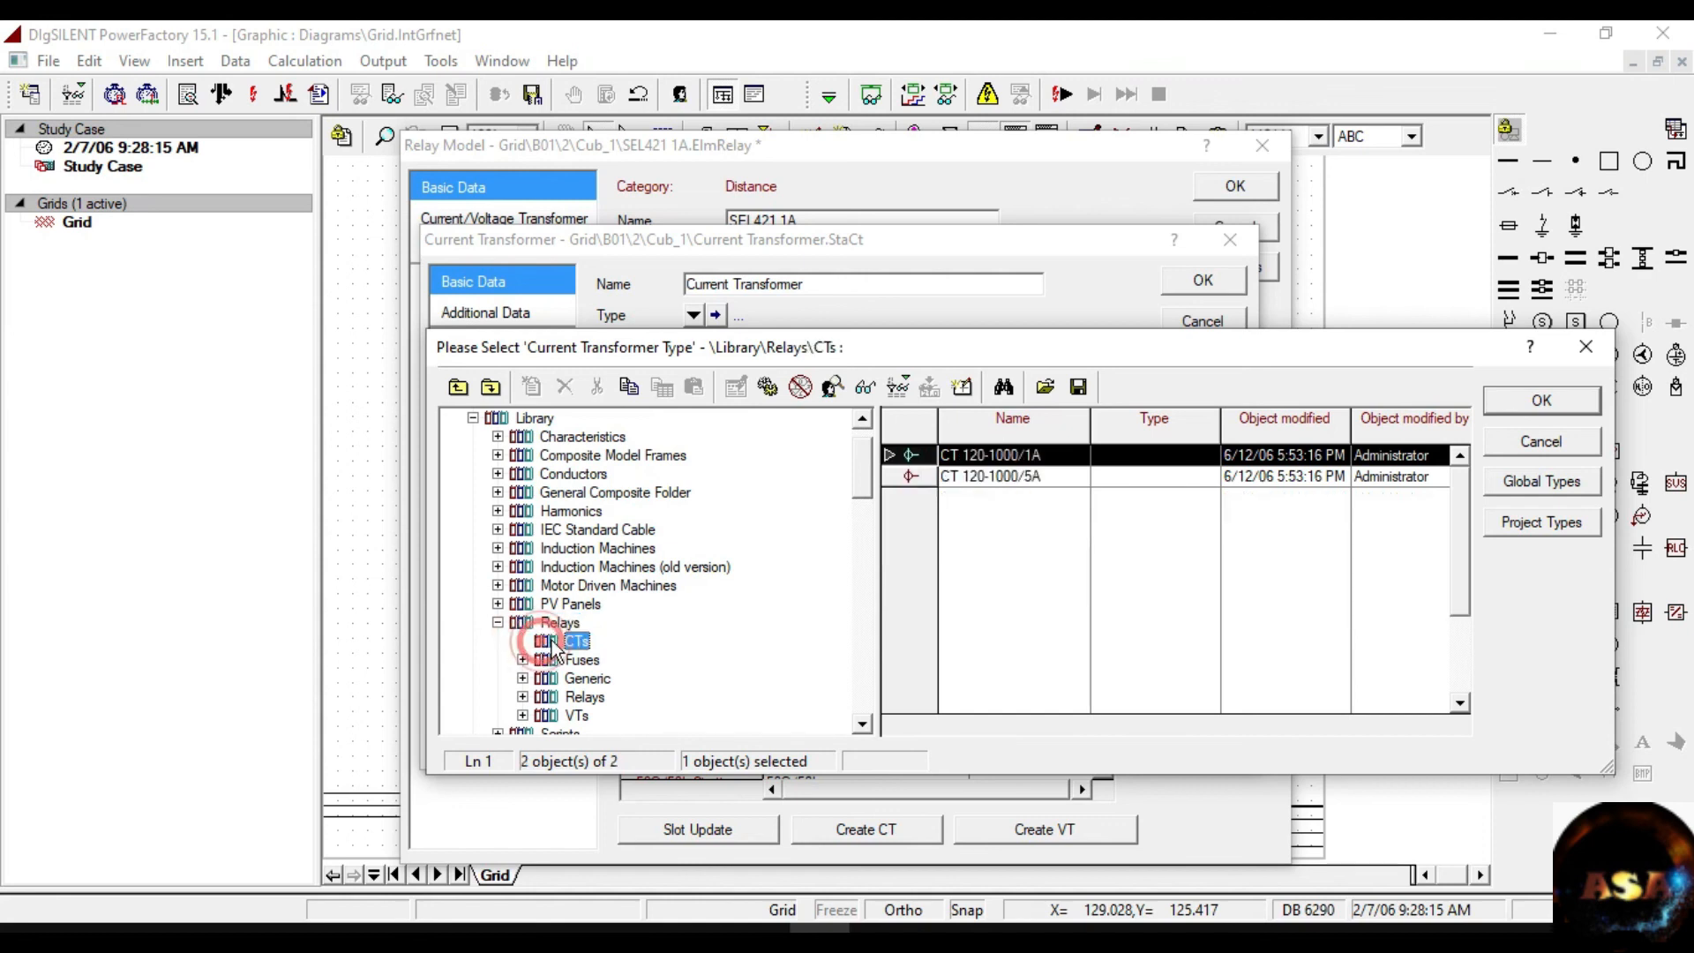
pyautogui.click(1004, 456)
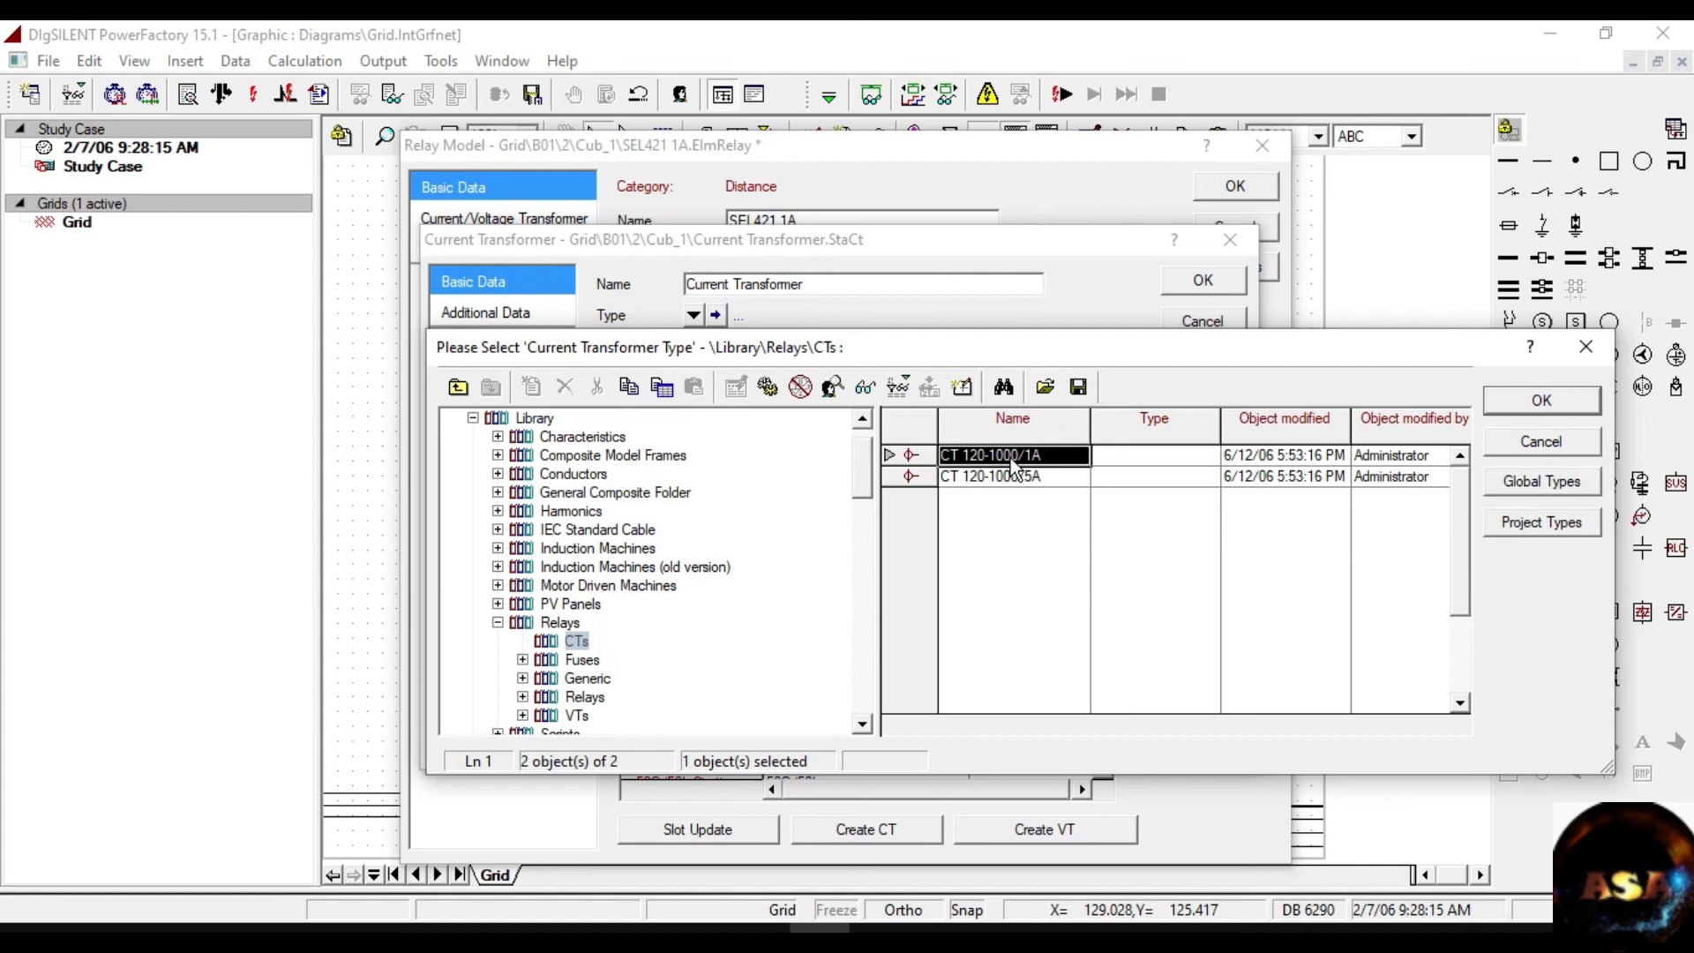
pyautogui.click(1544, 402)
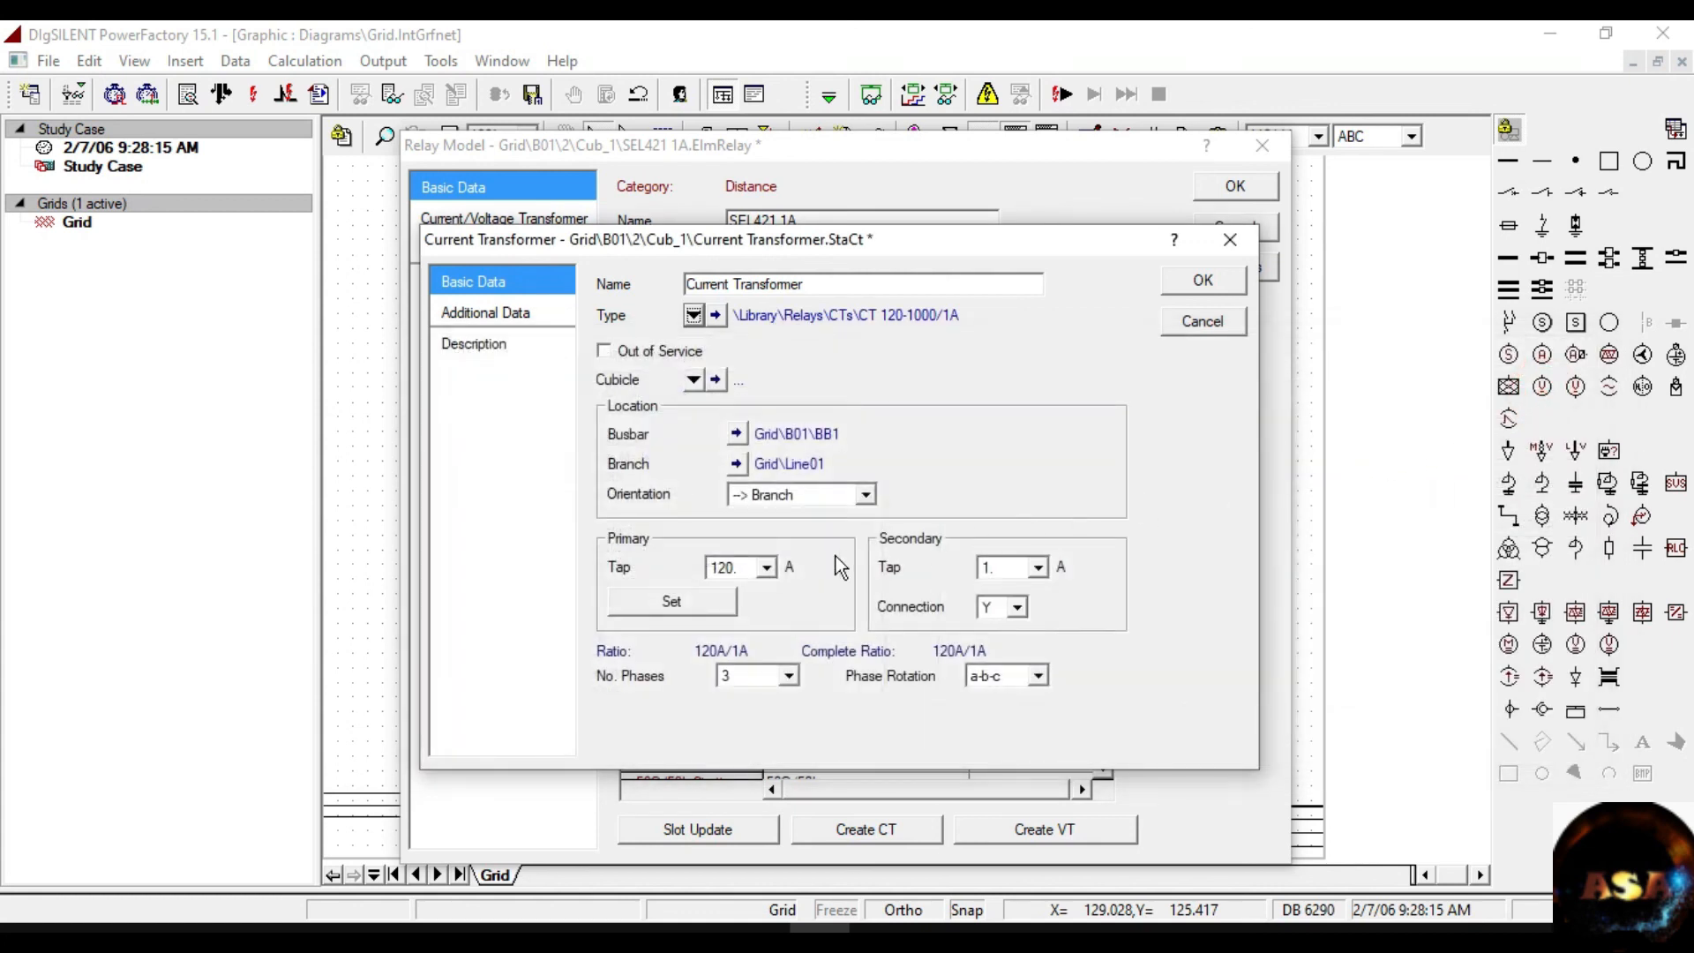
# Choose a 120 A primary tap for the current transformer and accept its settings.
pyautogui.click(741, 567)
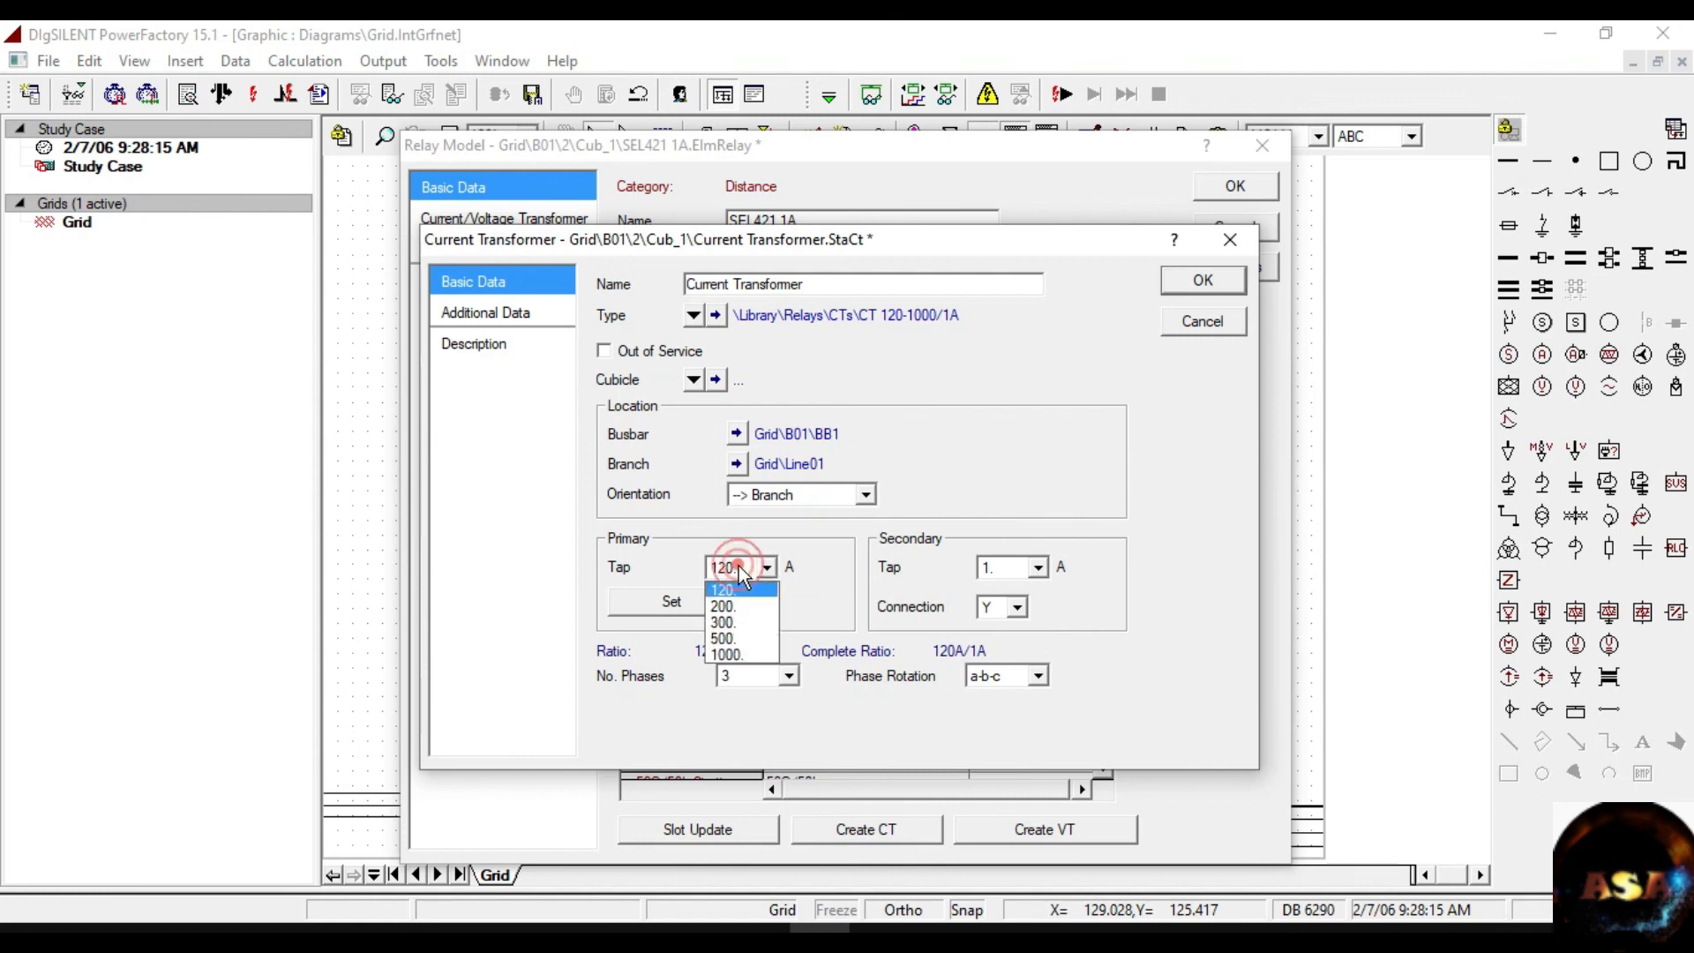
pyautogui.click(739, 588)
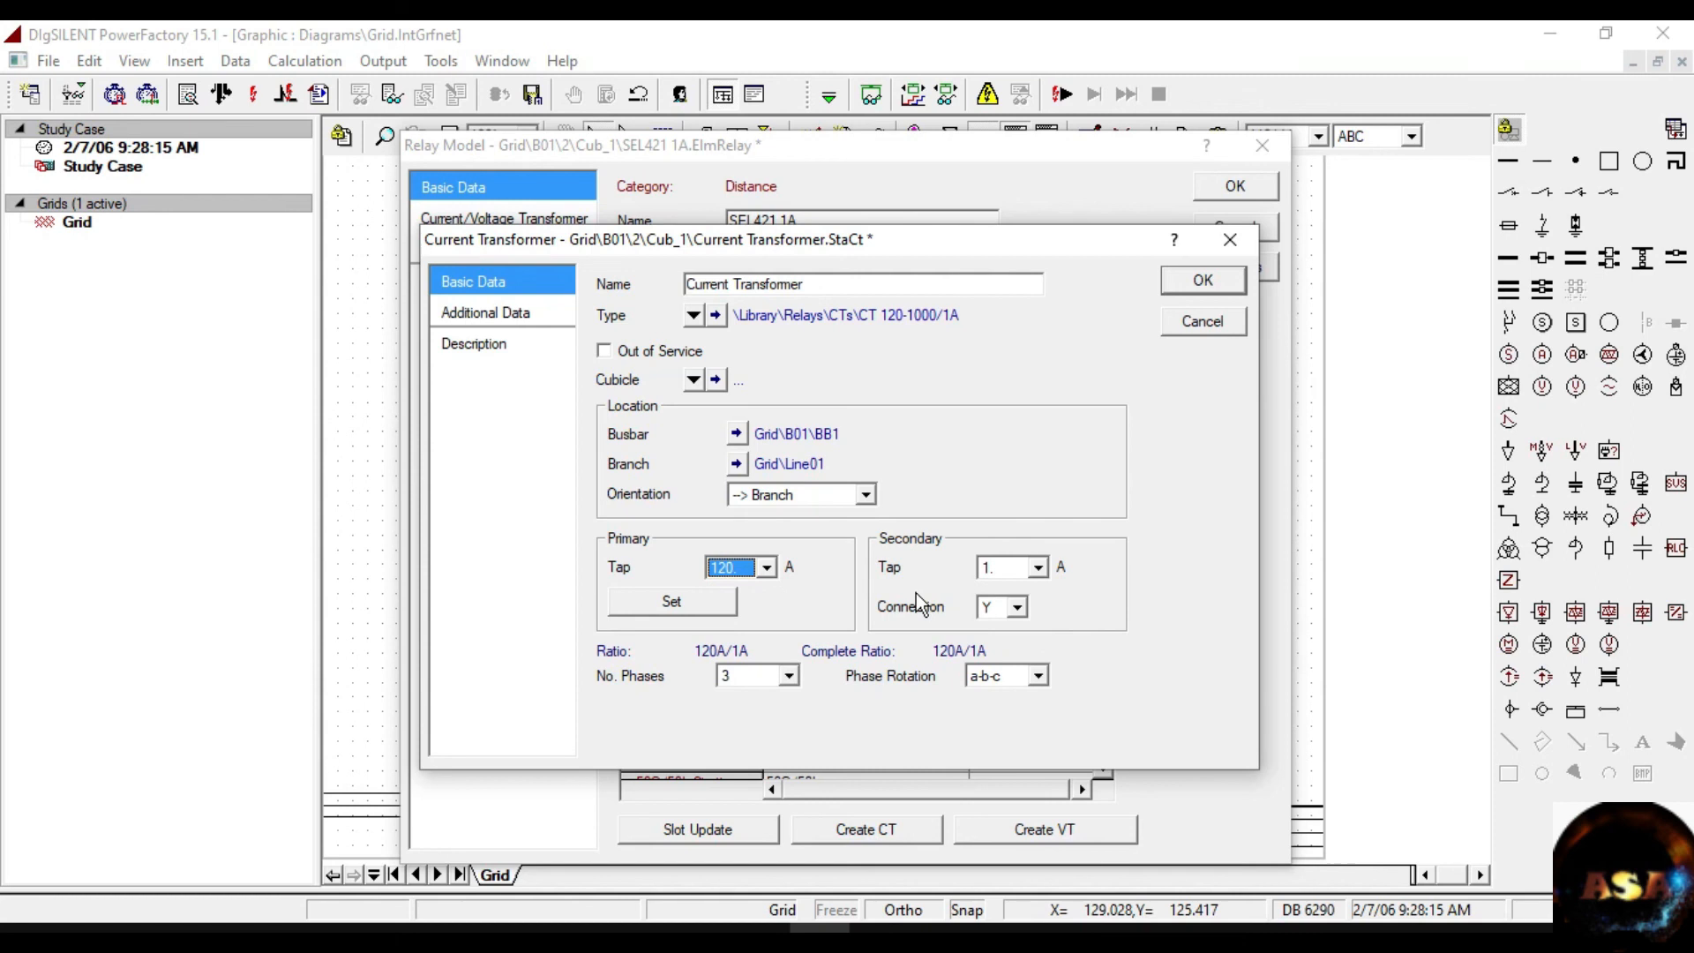
pyautogui.click(1202, 280)
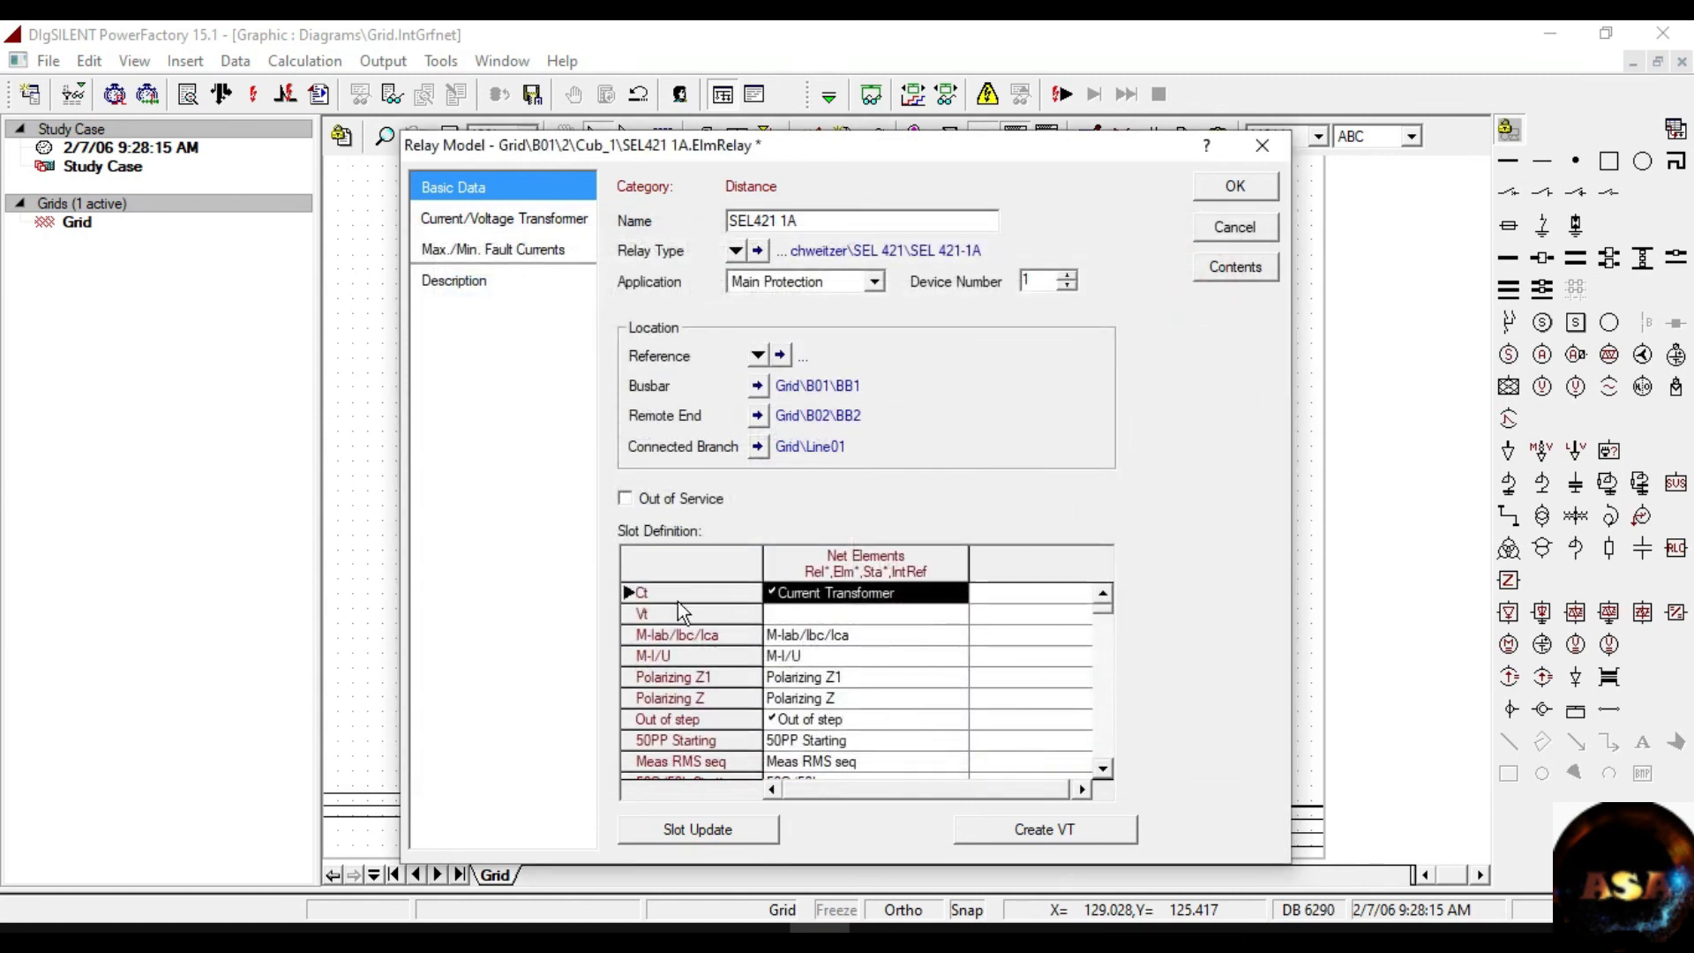
# Create a voltage transformer for the relay using type VT-20/30kV from the global Library's Relays\VTs folder.
pyautogui.click(1038, 831)
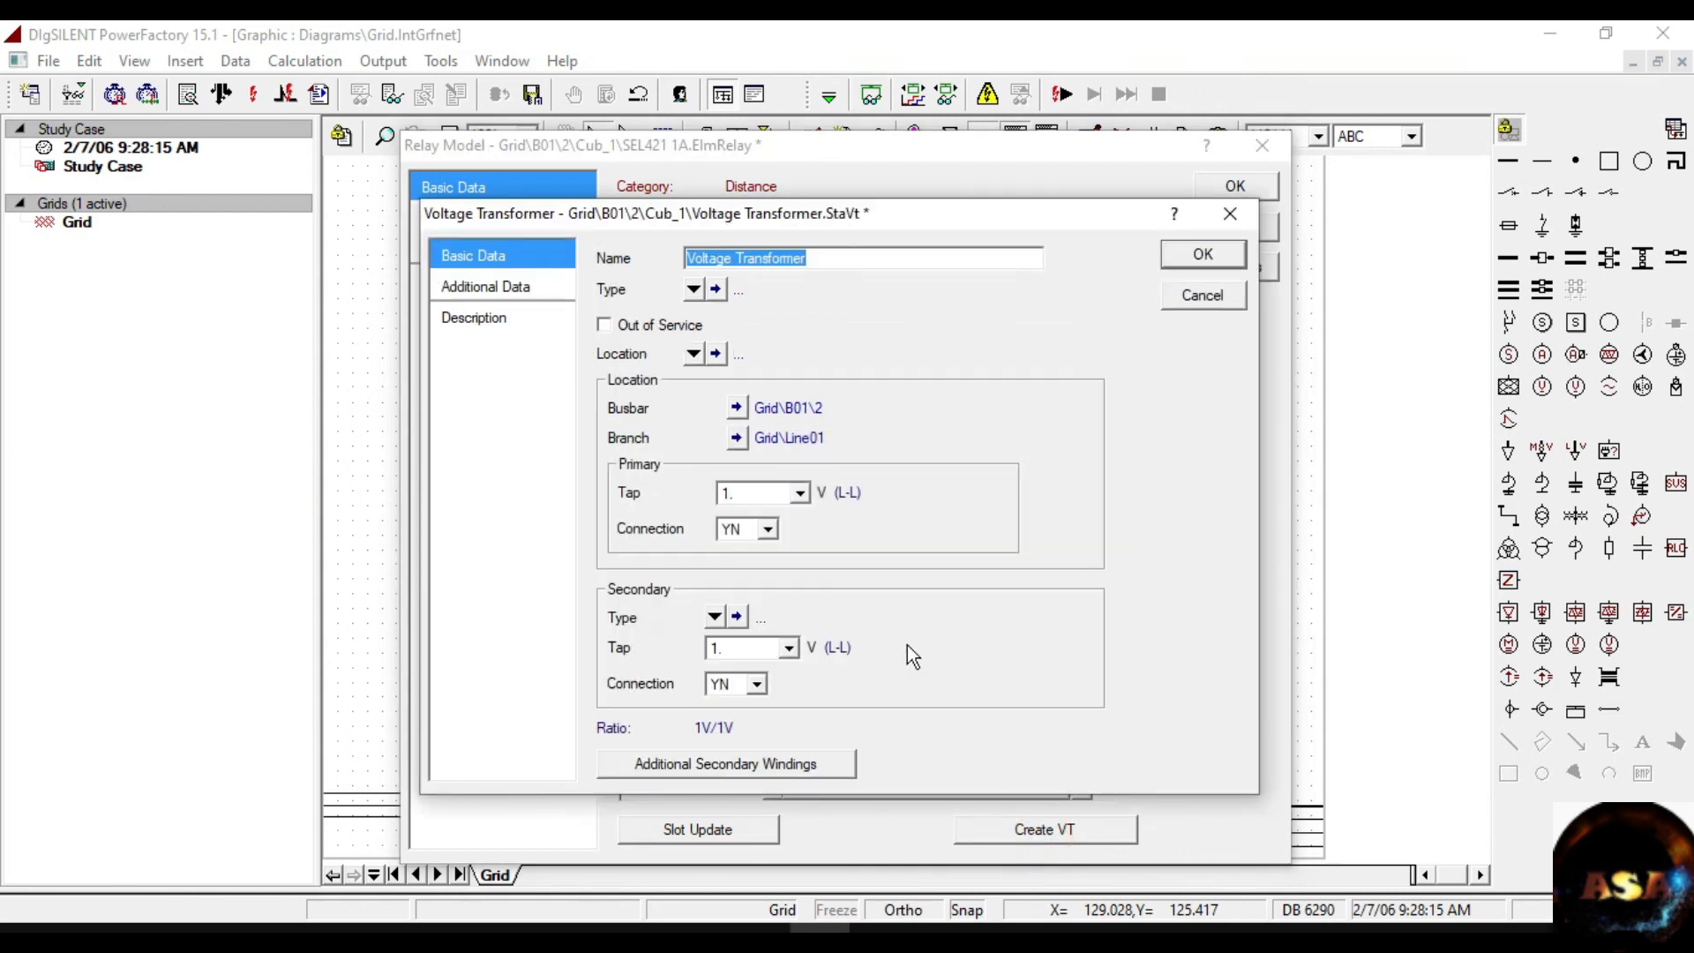
pyautogui.click(705, 293)
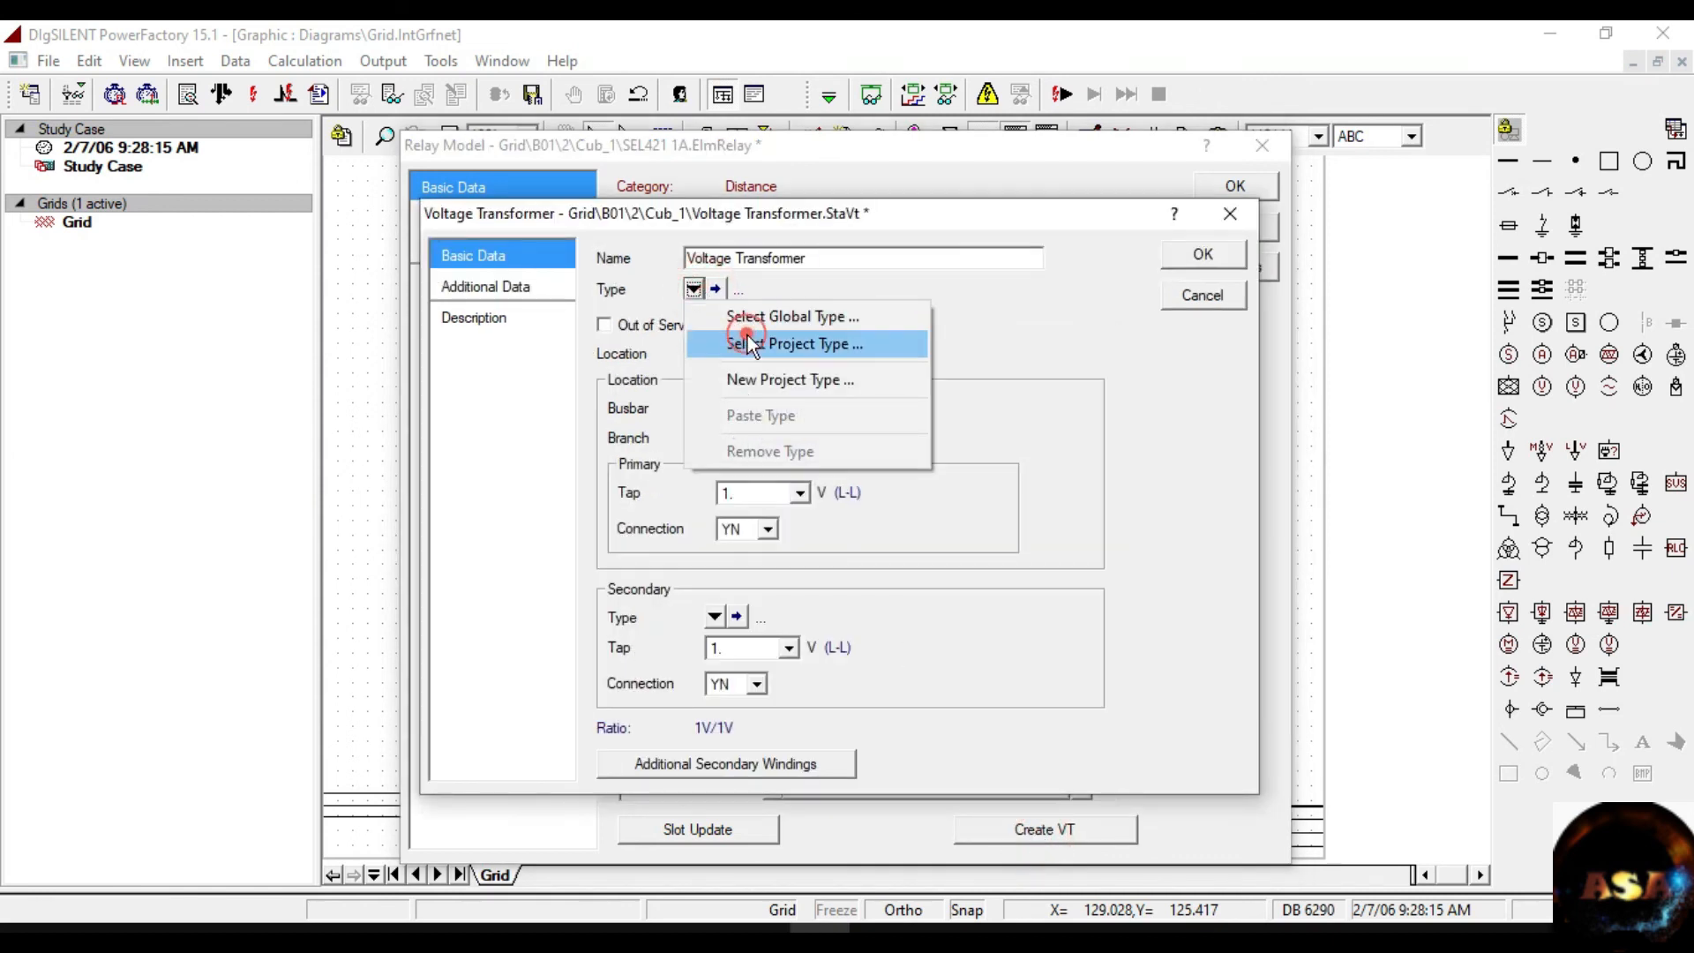
pyautogui.click(748, 335)
pyautogui.scroll(10, 675, 394)
pyautogui.click(473, 430)
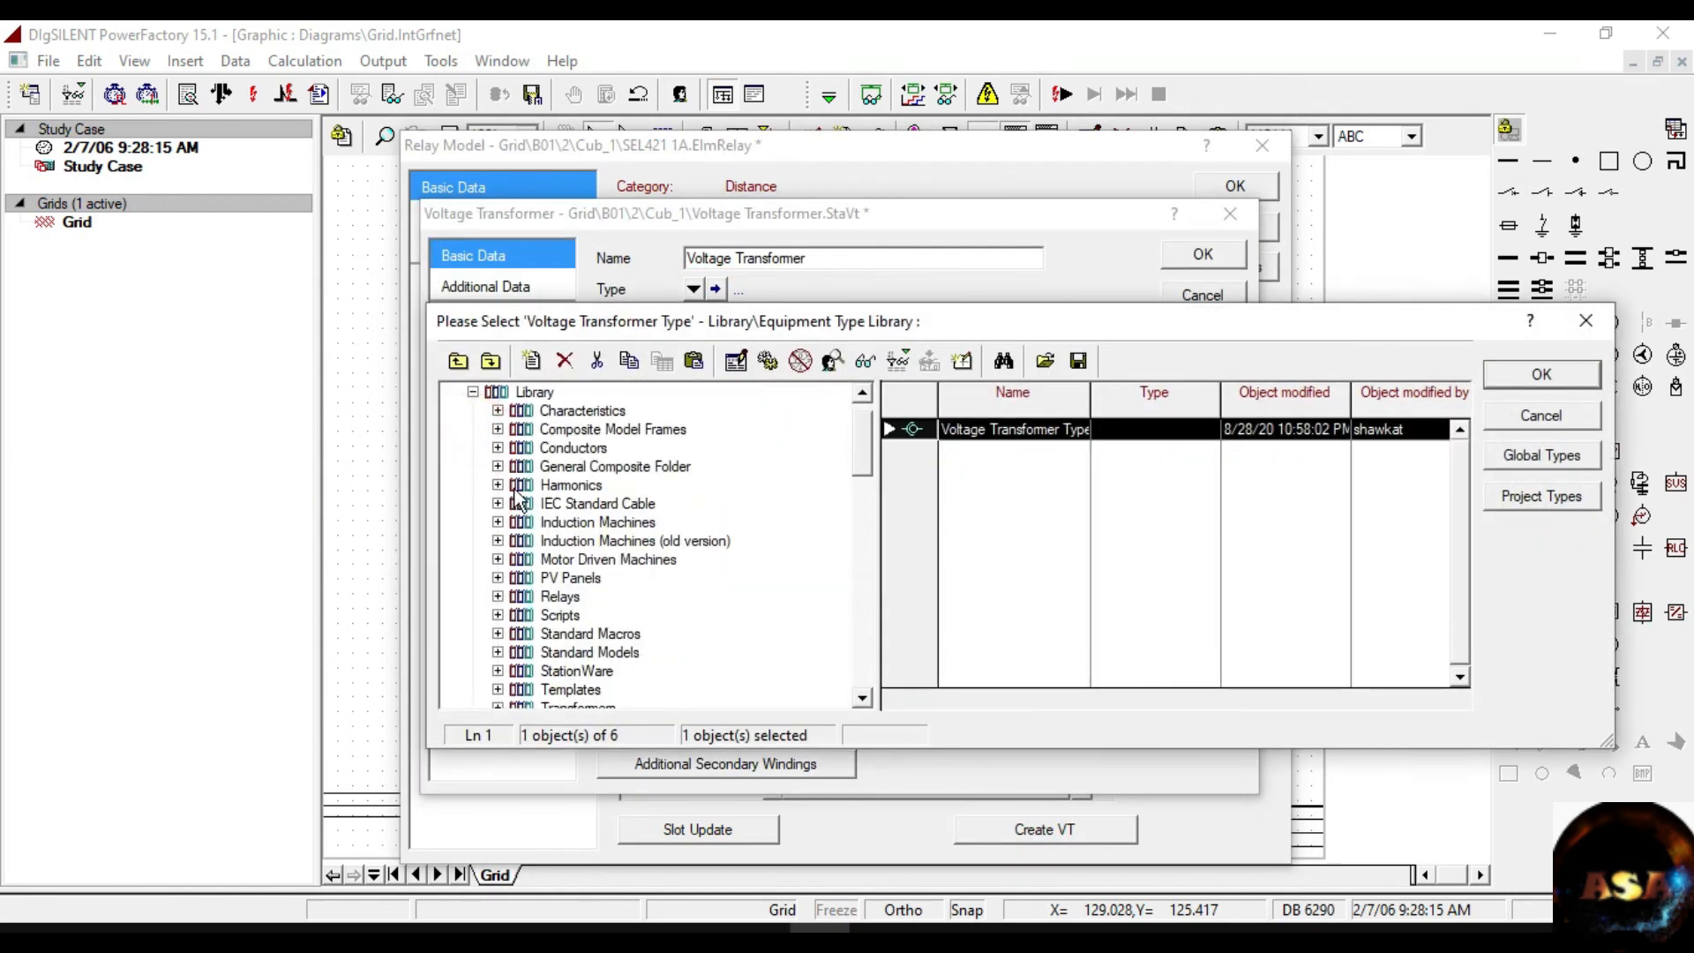
pyautogui.click(521, 600)
pyautogui.click(498, 598)
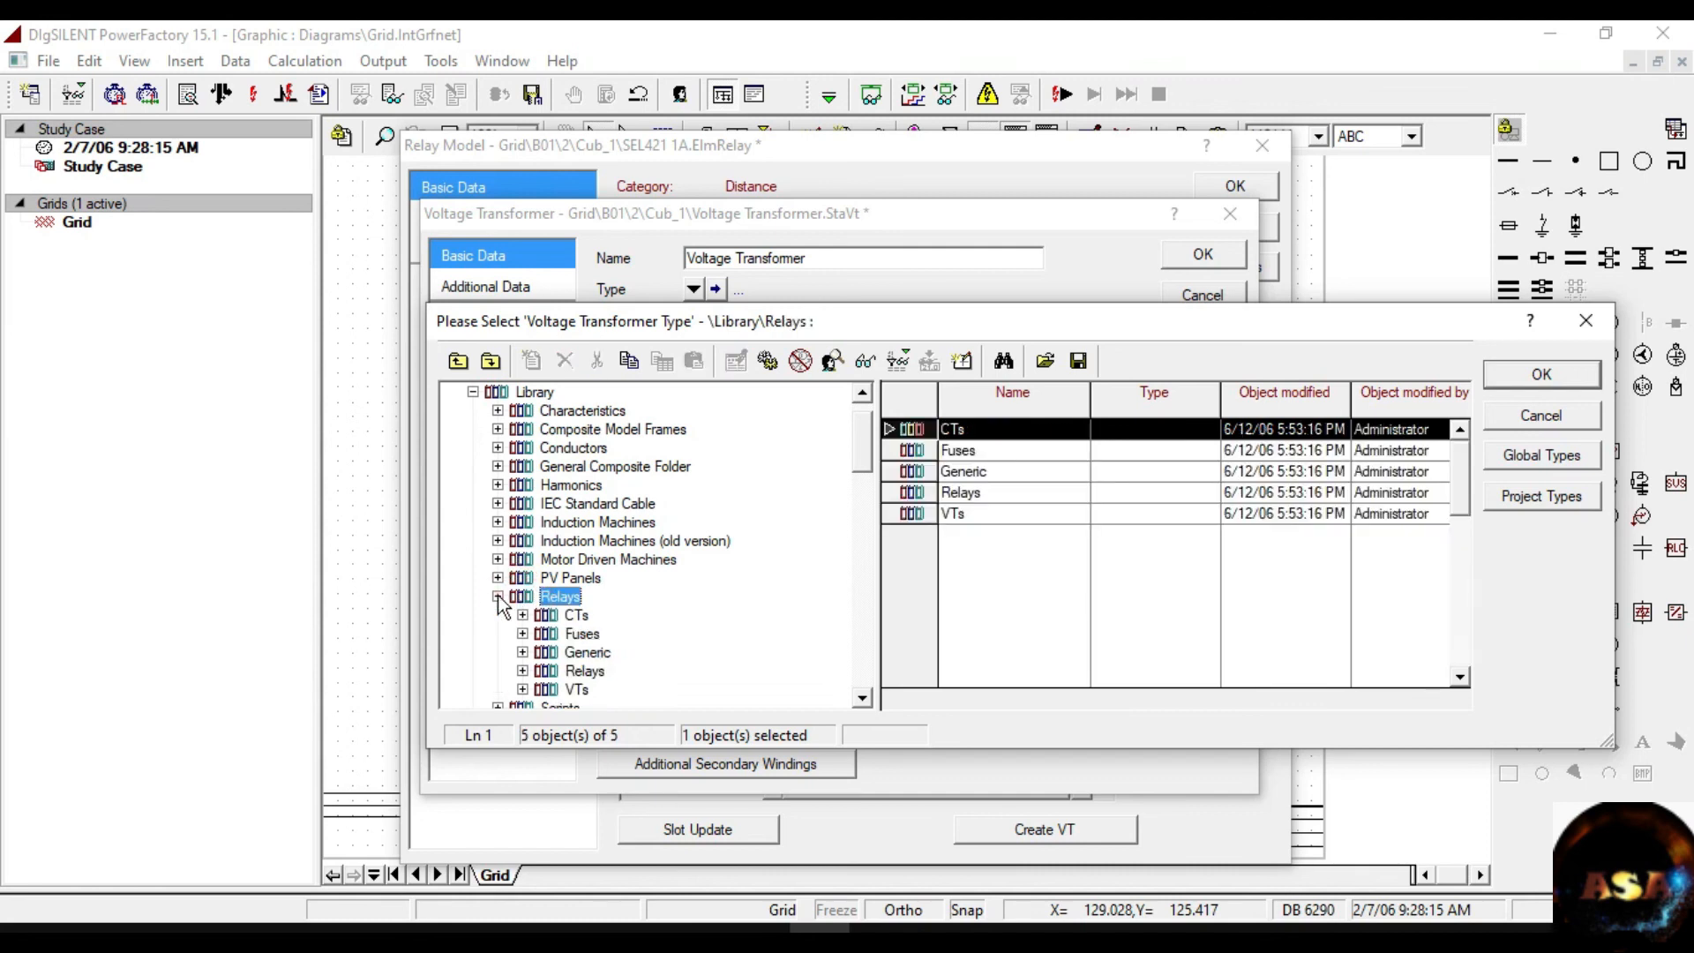
pyautogui.click(545, 693)
pyautogui.click(970, 429)
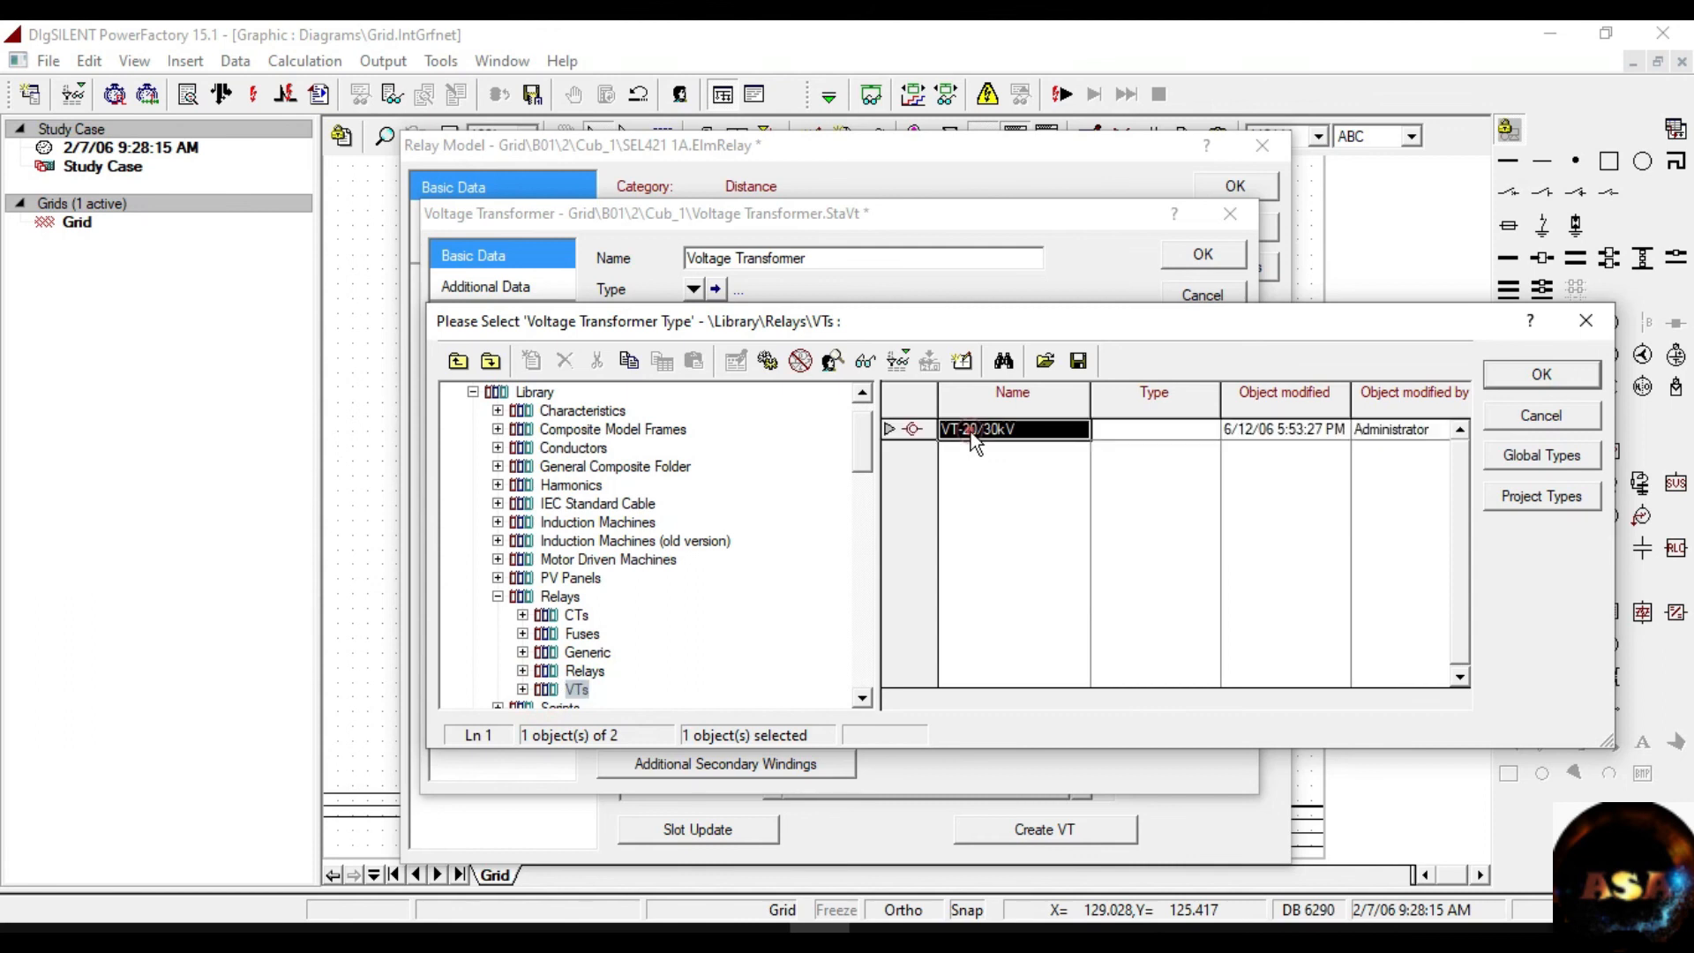
pyautogui.click(1539, 374)
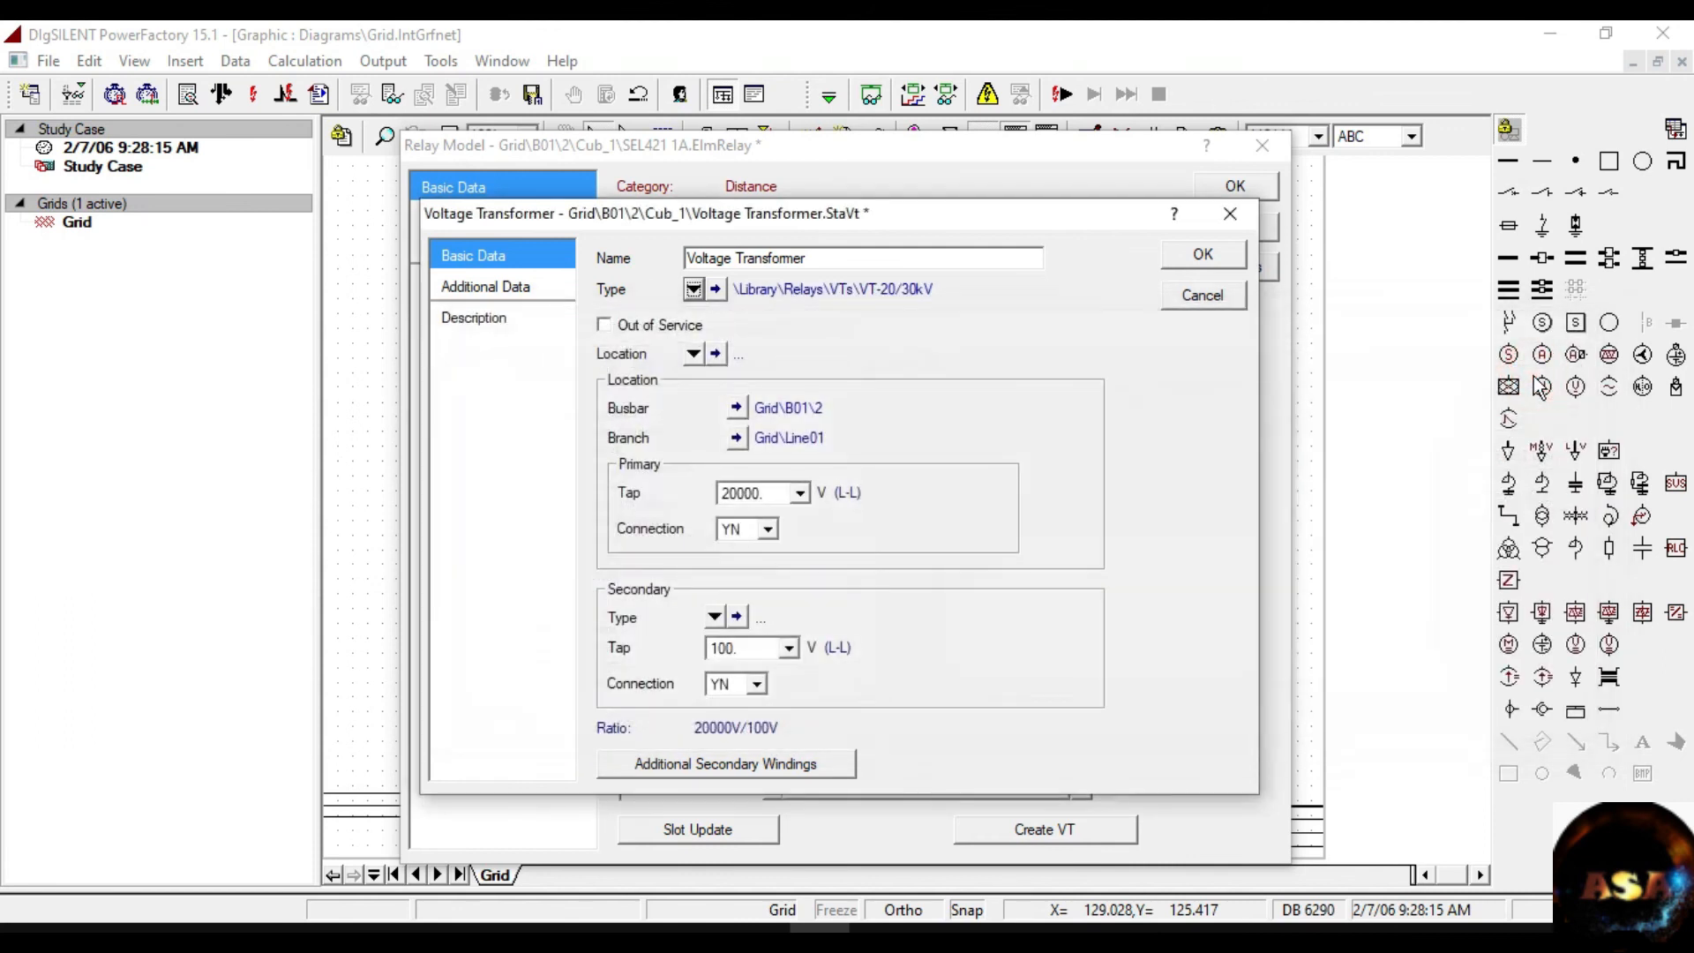
# Keep the voltage transformer's primary tap at 20000 V and secondary tap at 100 V, and accept its settings.
pyautogui.click(799, 494)
pyautogui.click(985, 489)
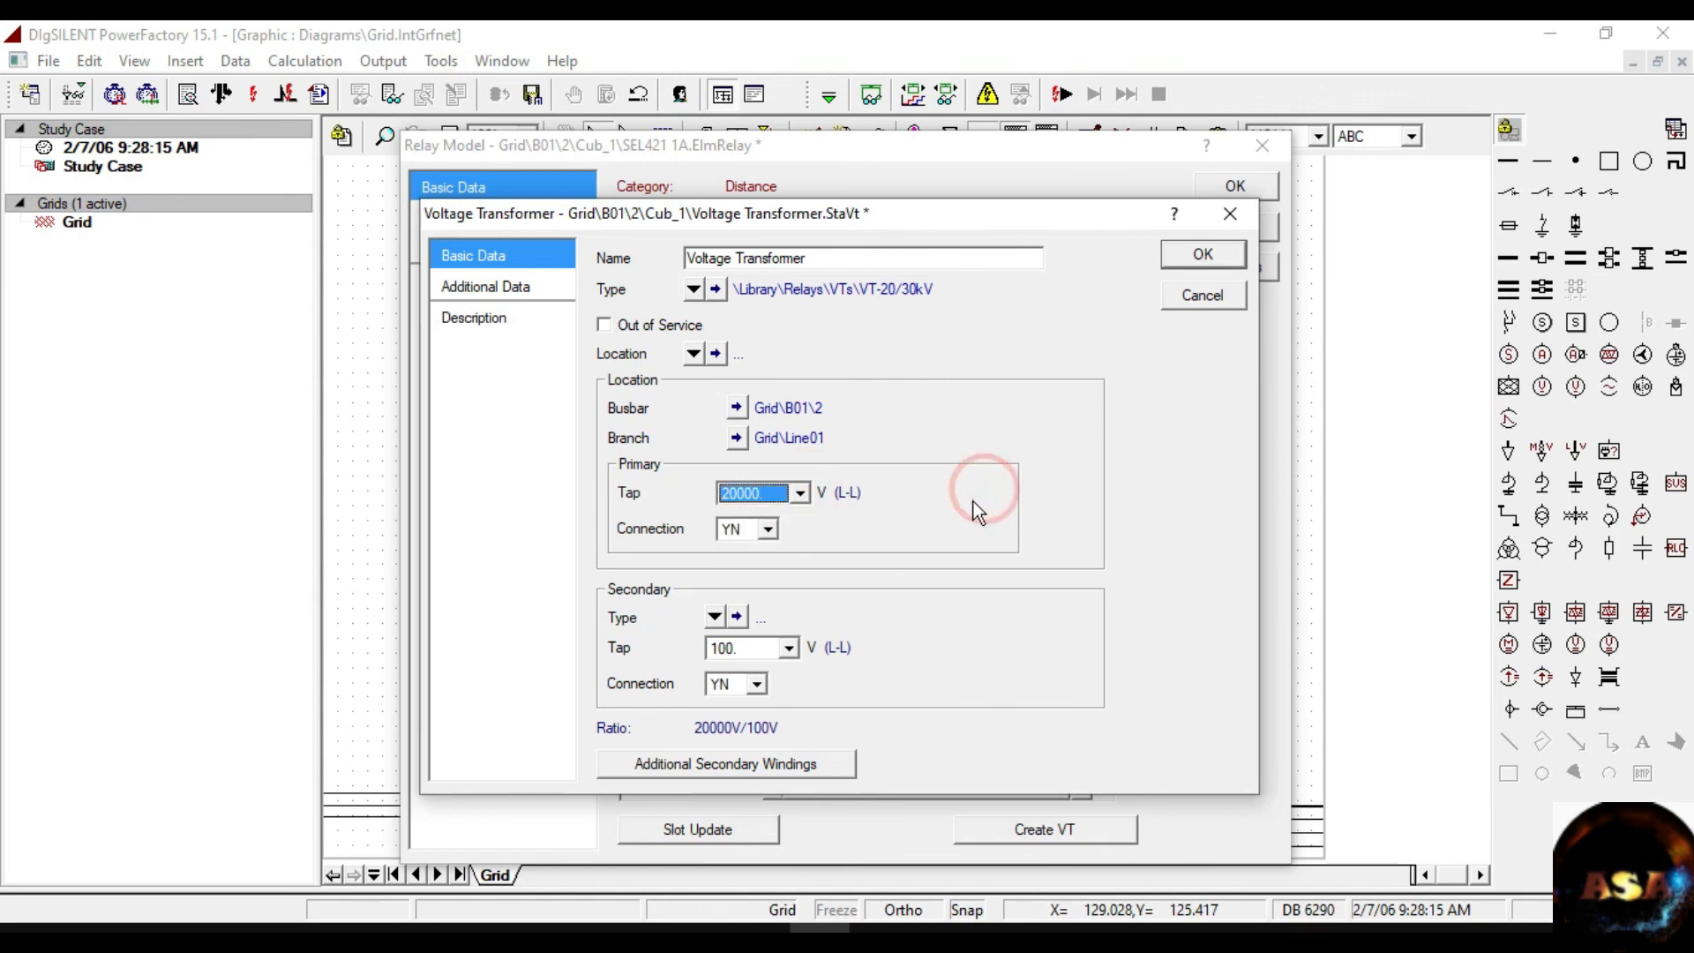
pyautogui.click(789, 647)
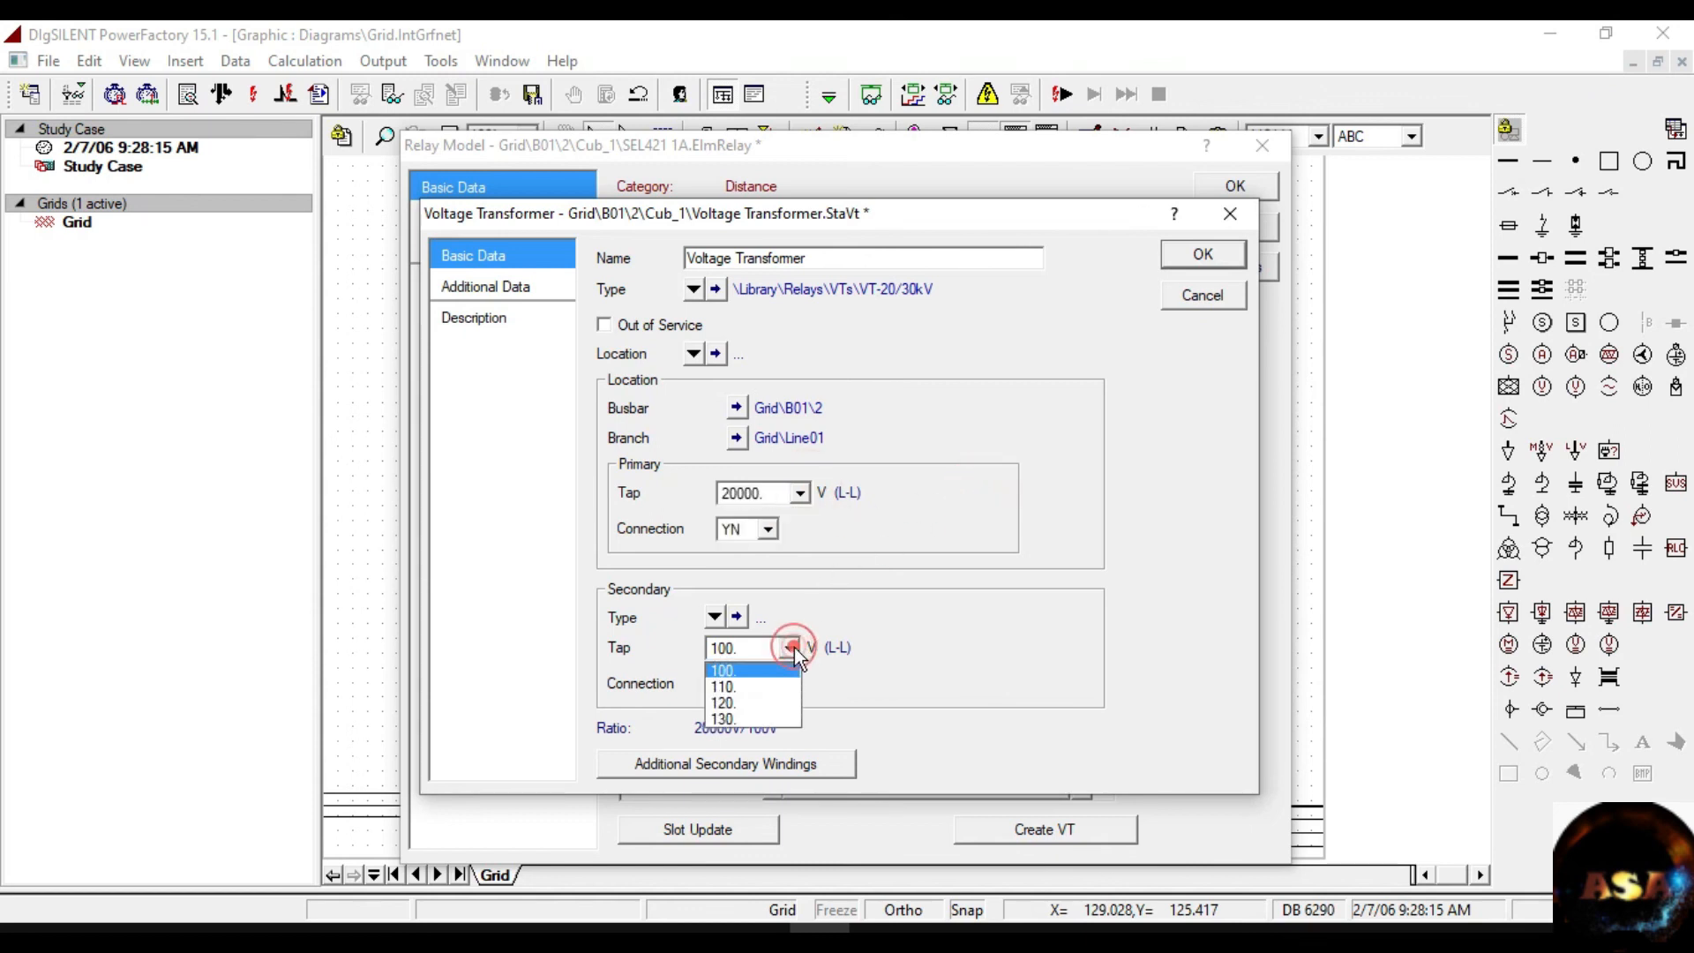
pyautogui.click(1015, 642)
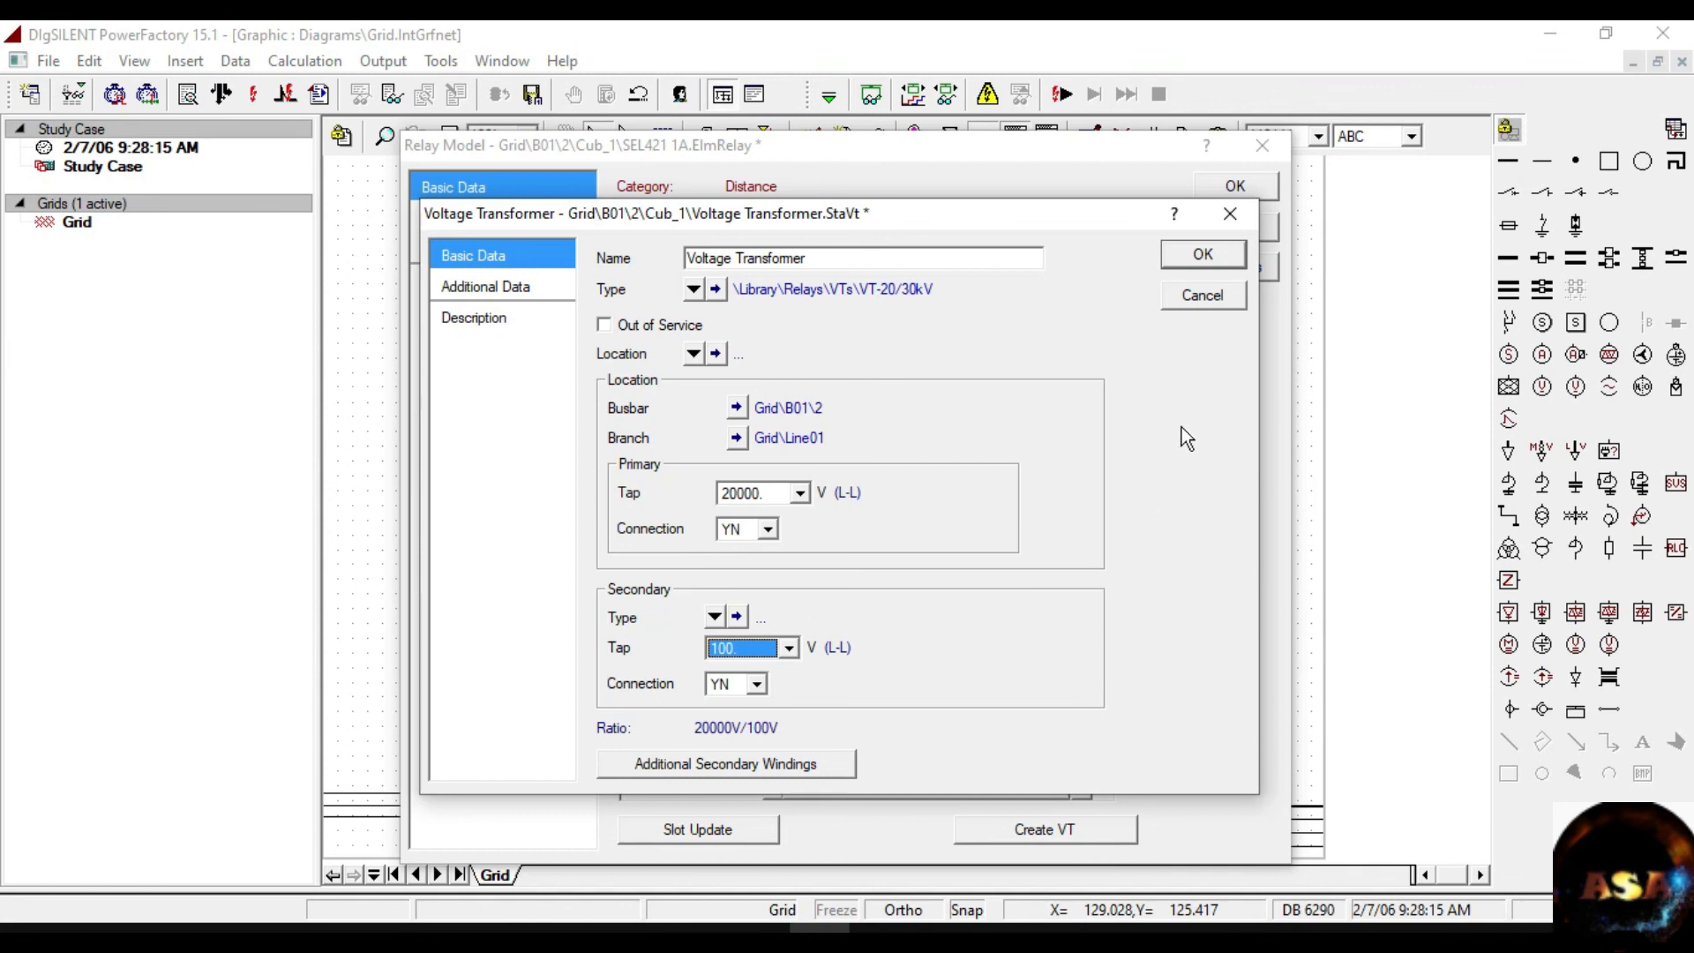
pyautogui.click(1205, 263)
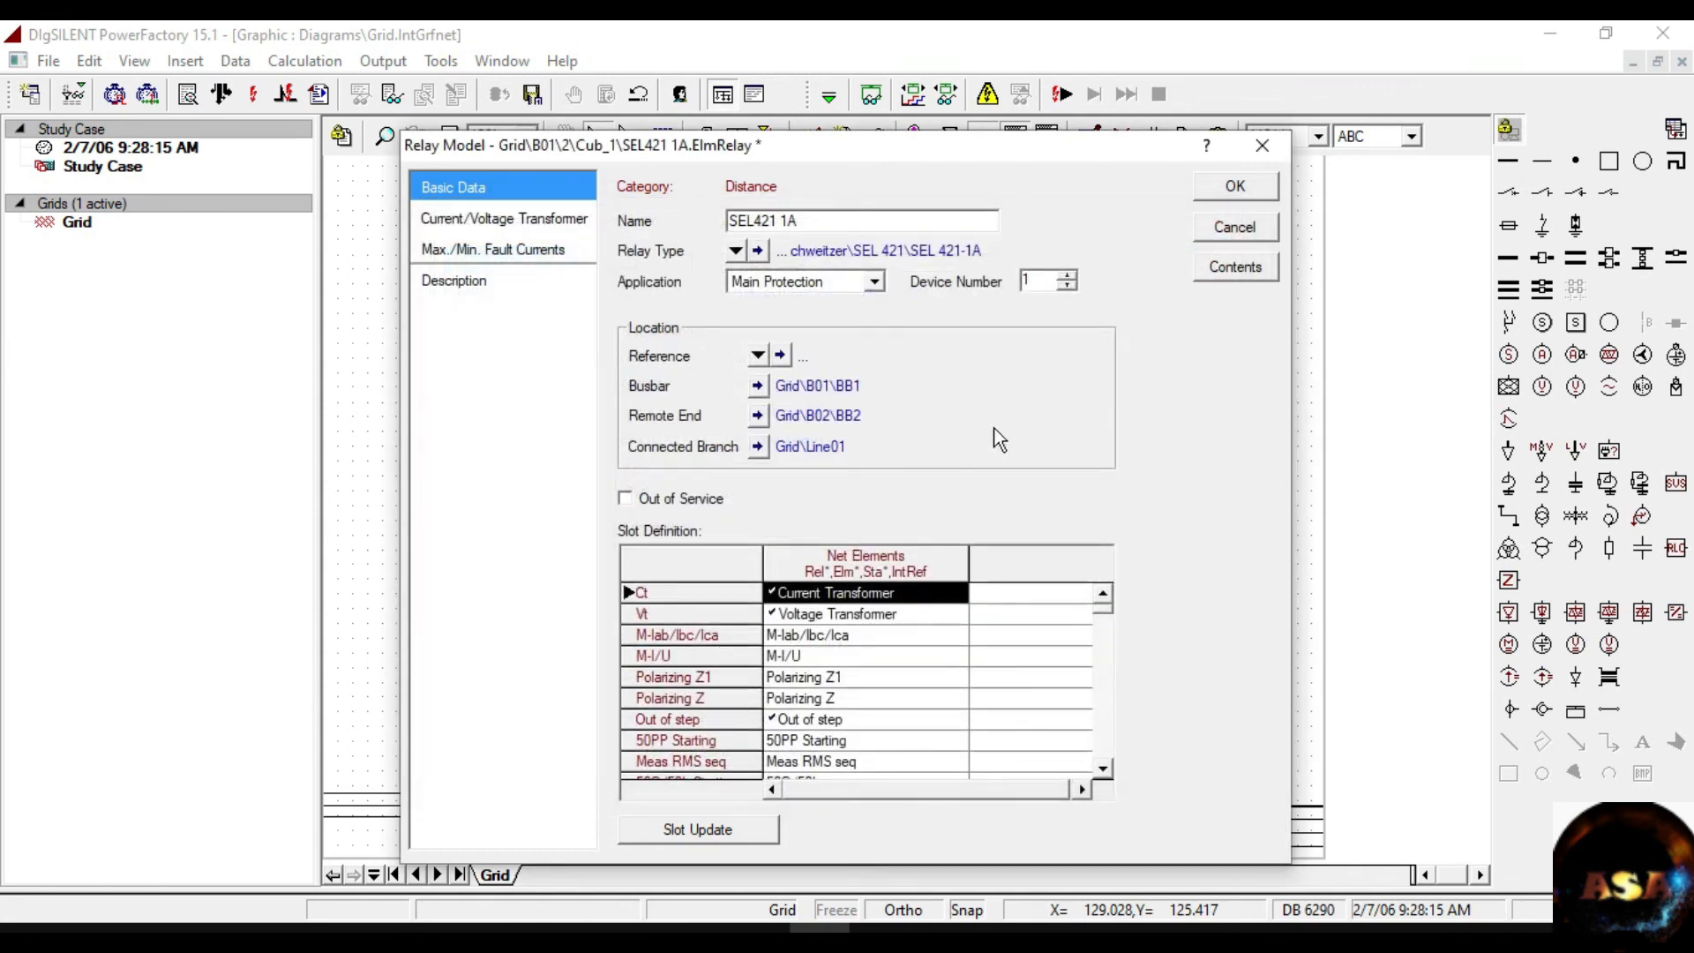
# Assume the line's k0 earth factor for both the Polarizing Z1 and Polarizing Z units of the relay.
pyautogui.click(798, 680)
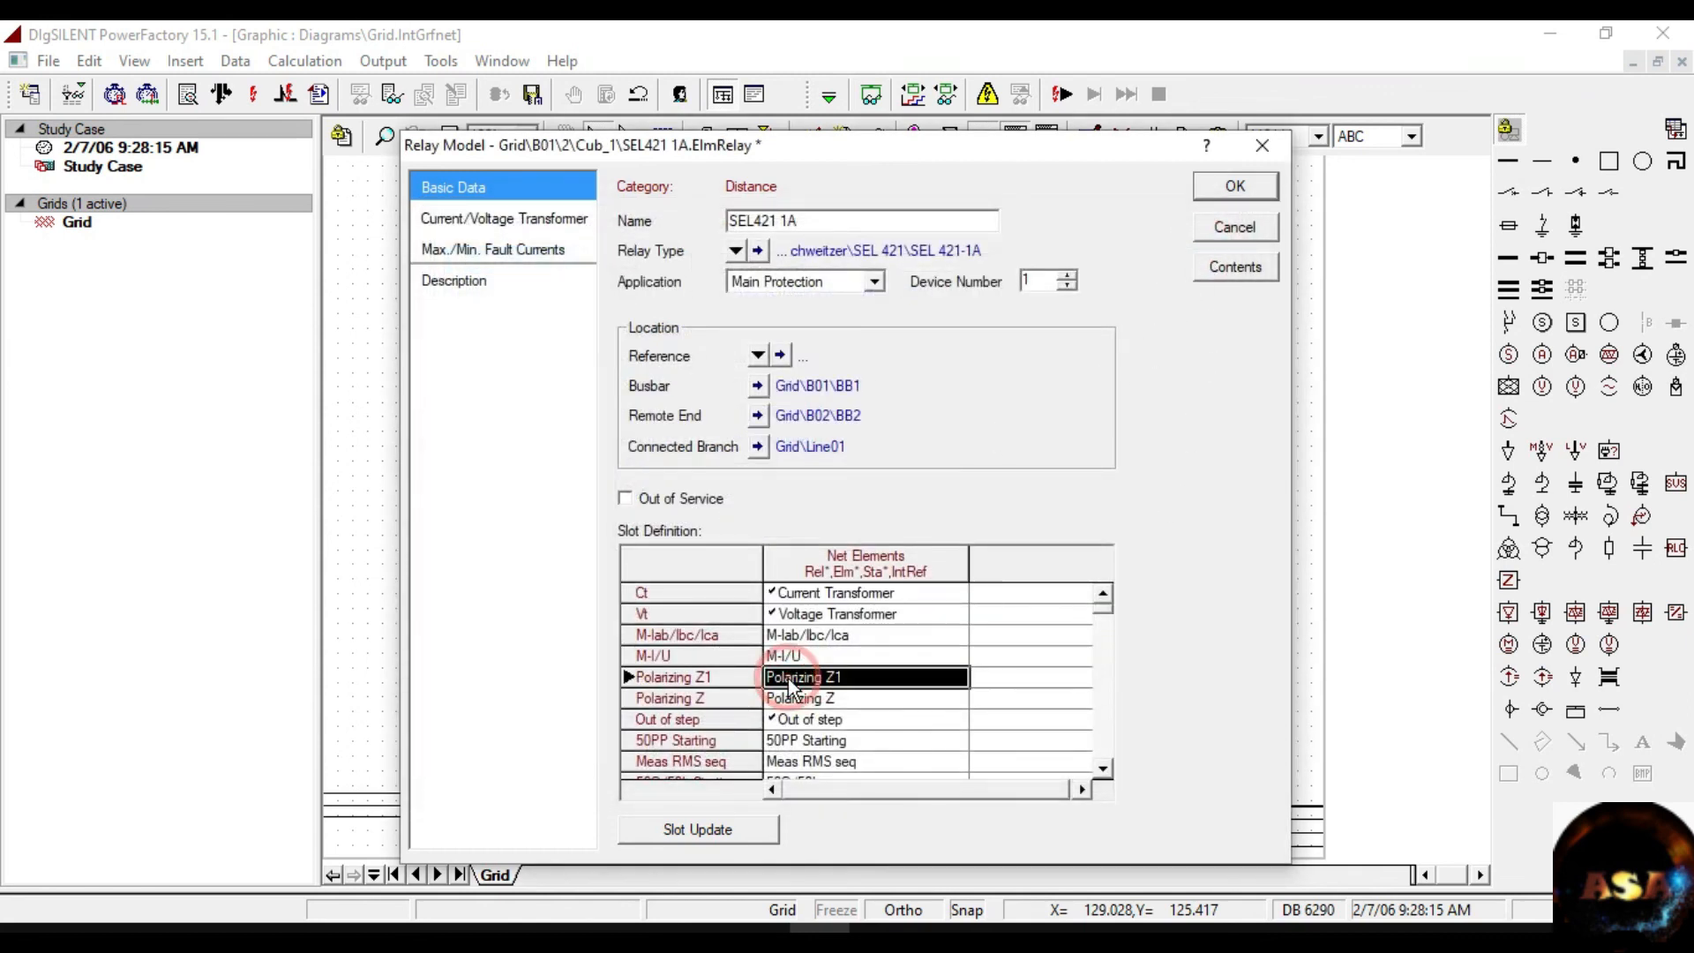
pyautogui.doubleClick(791, 687)
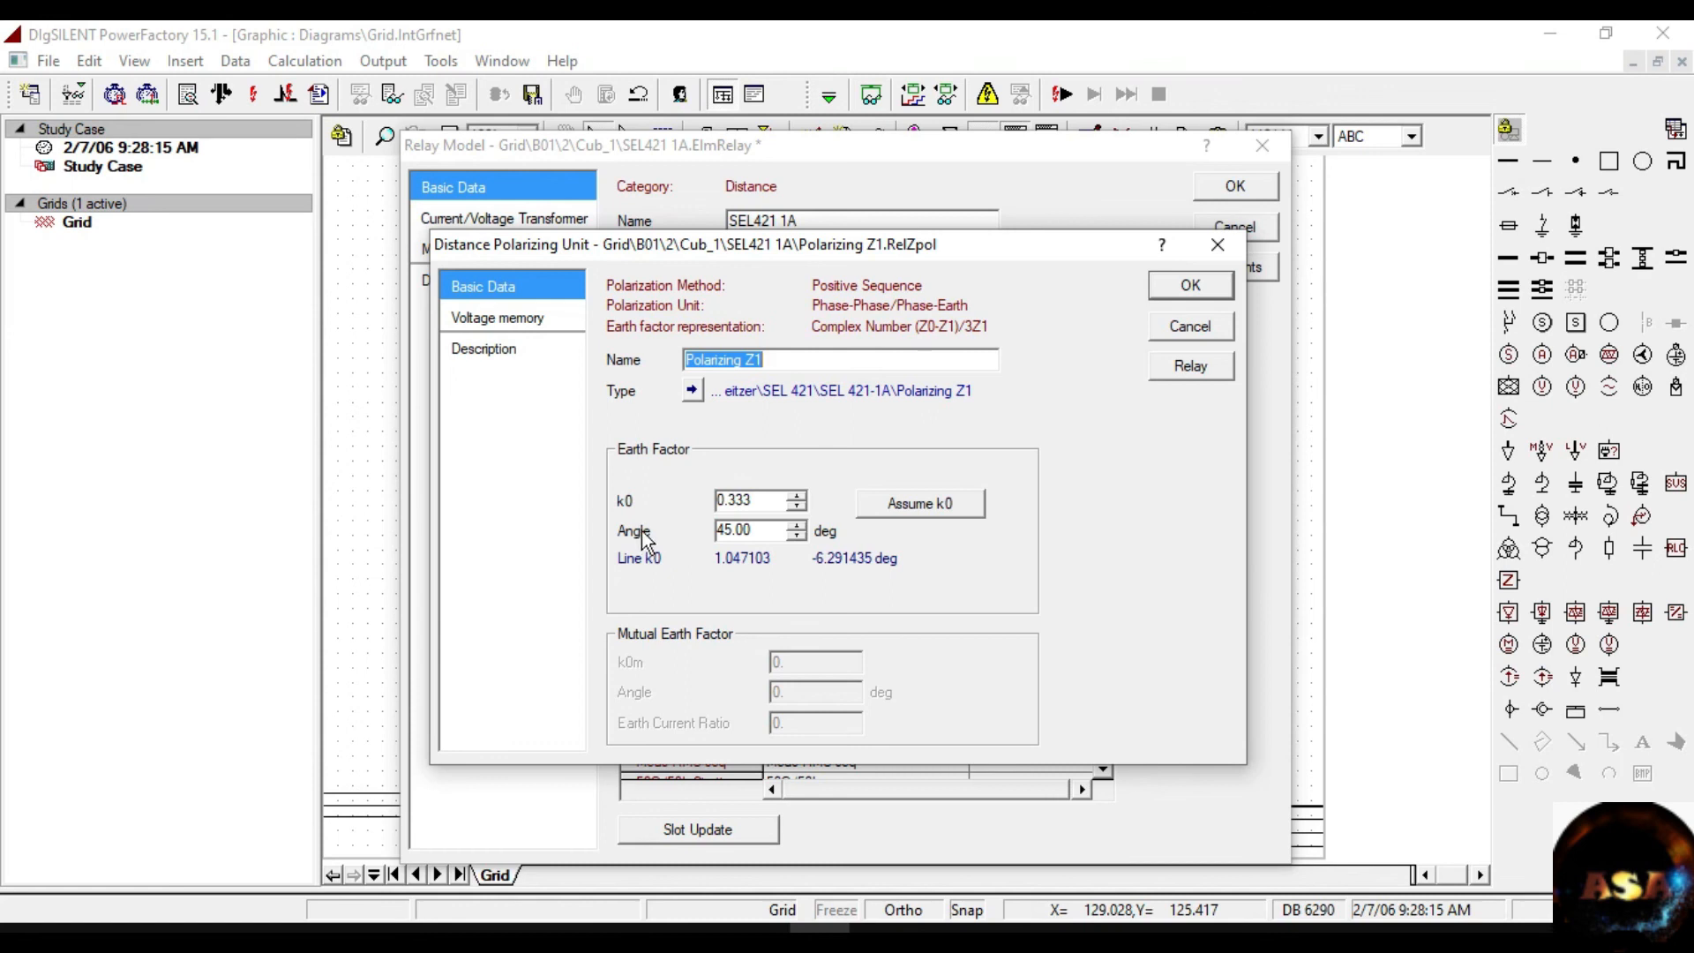
pyautogui.click(916, 505)
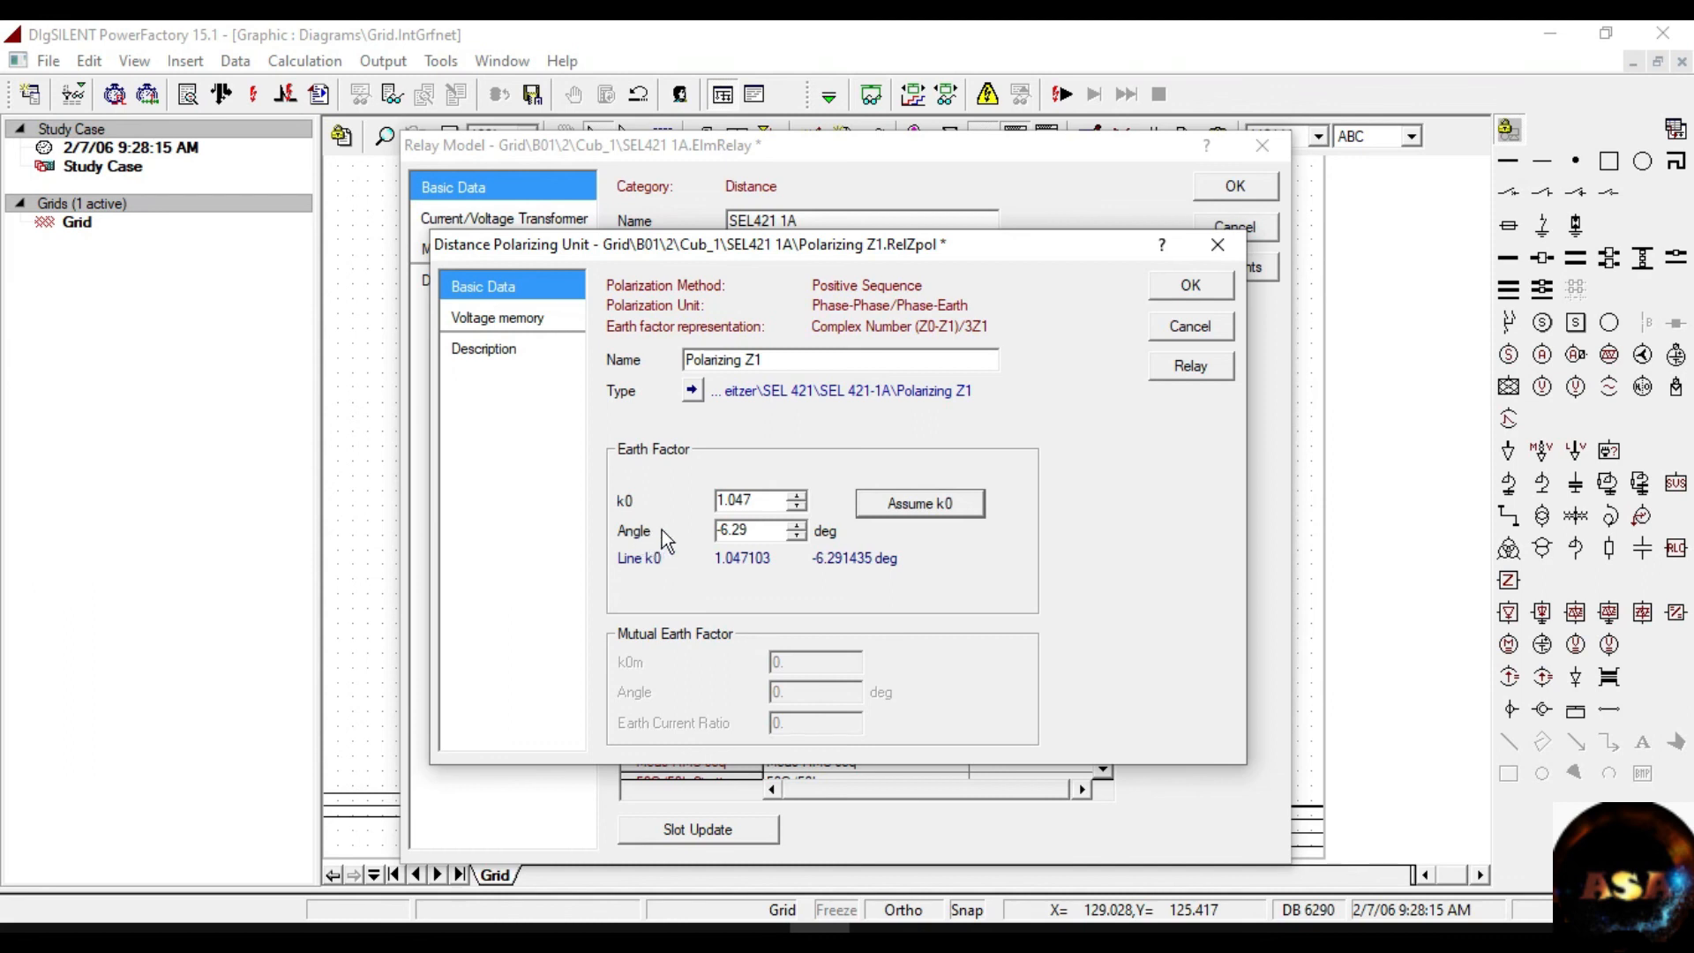
pyautogui.click(1190, 285)
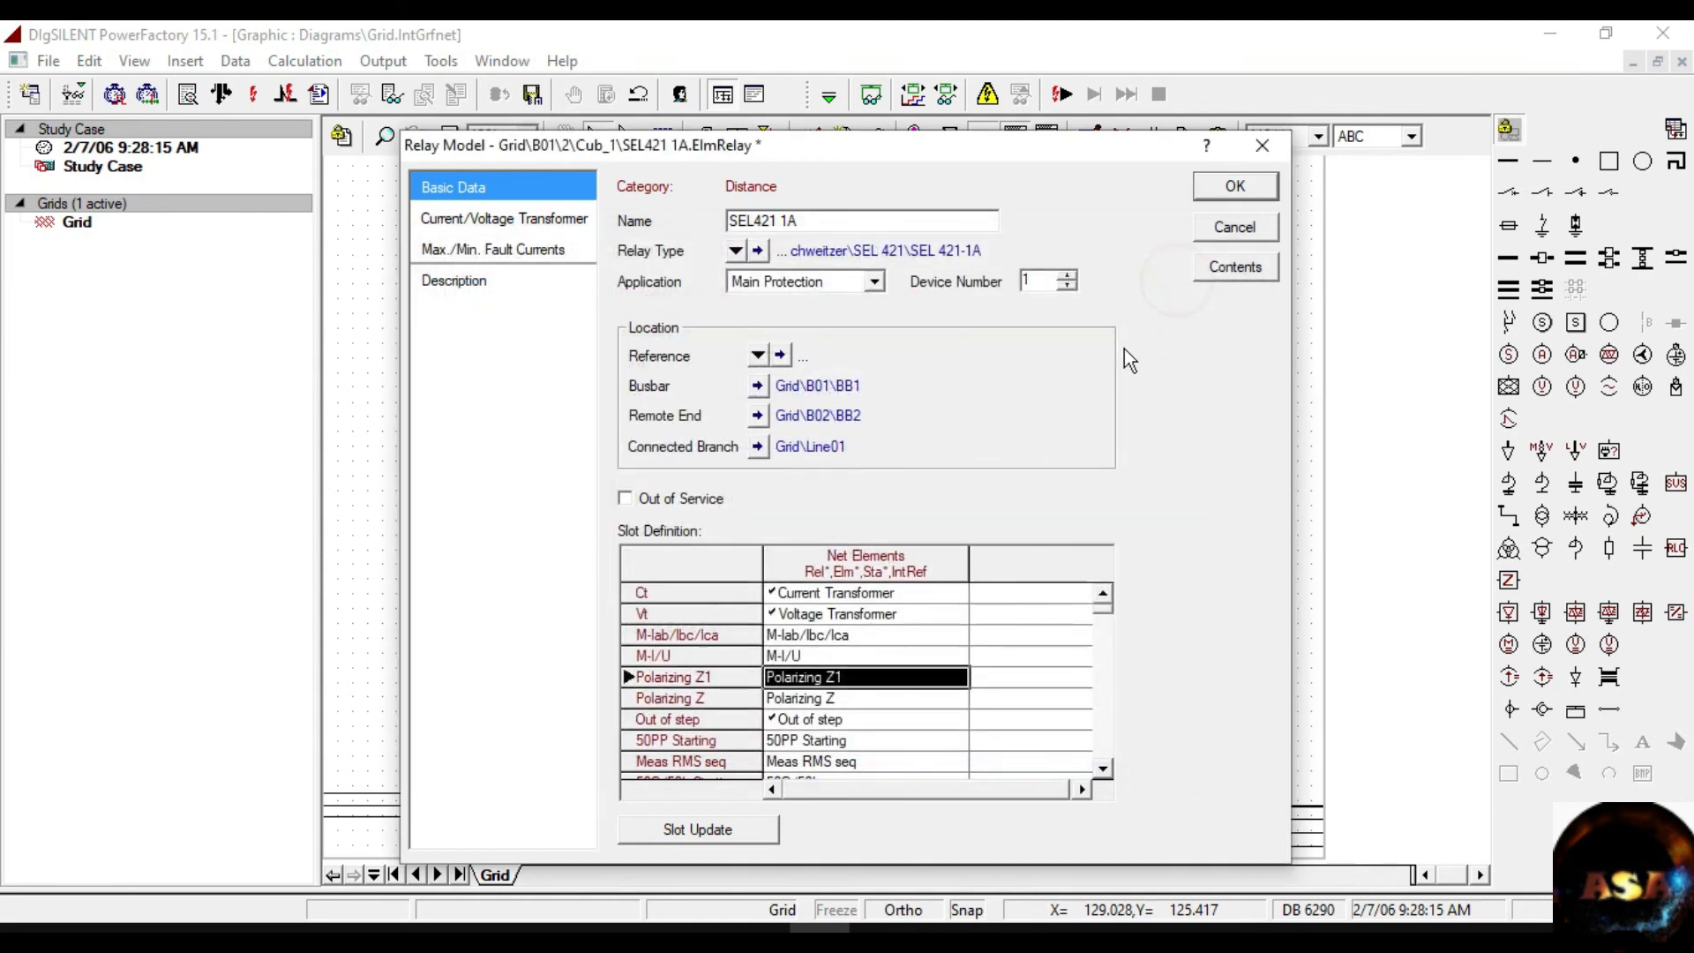
pyautogui.doubleClick(801, 698)
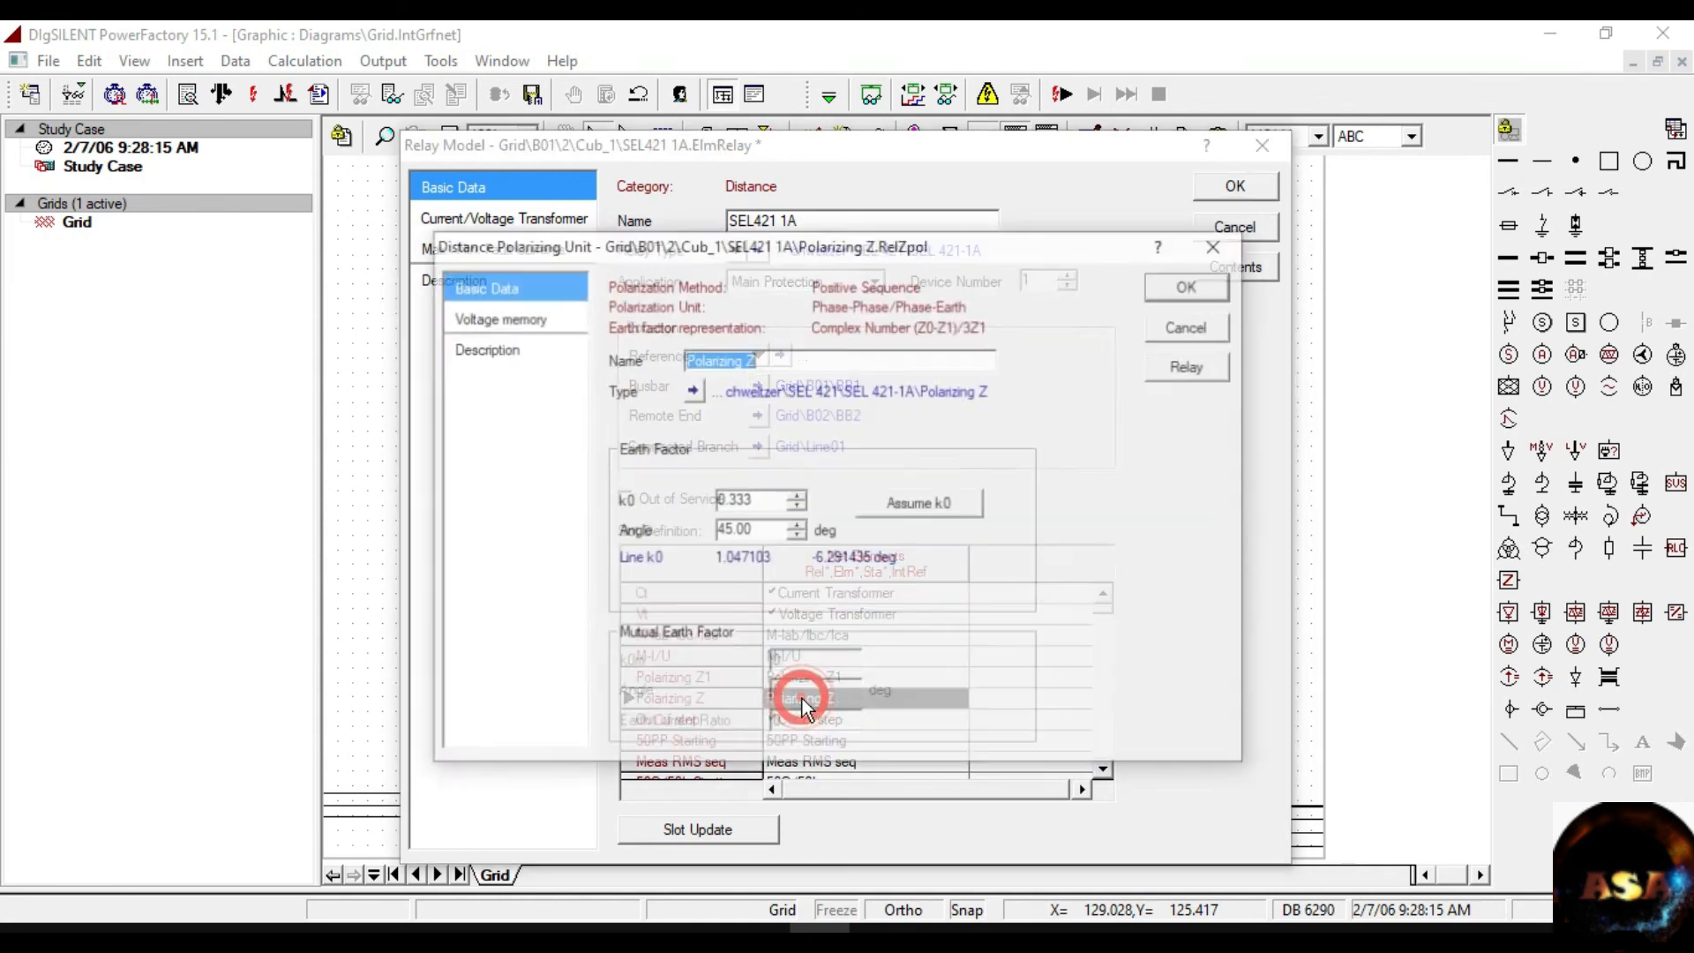
pyautogui.click(928, 510)
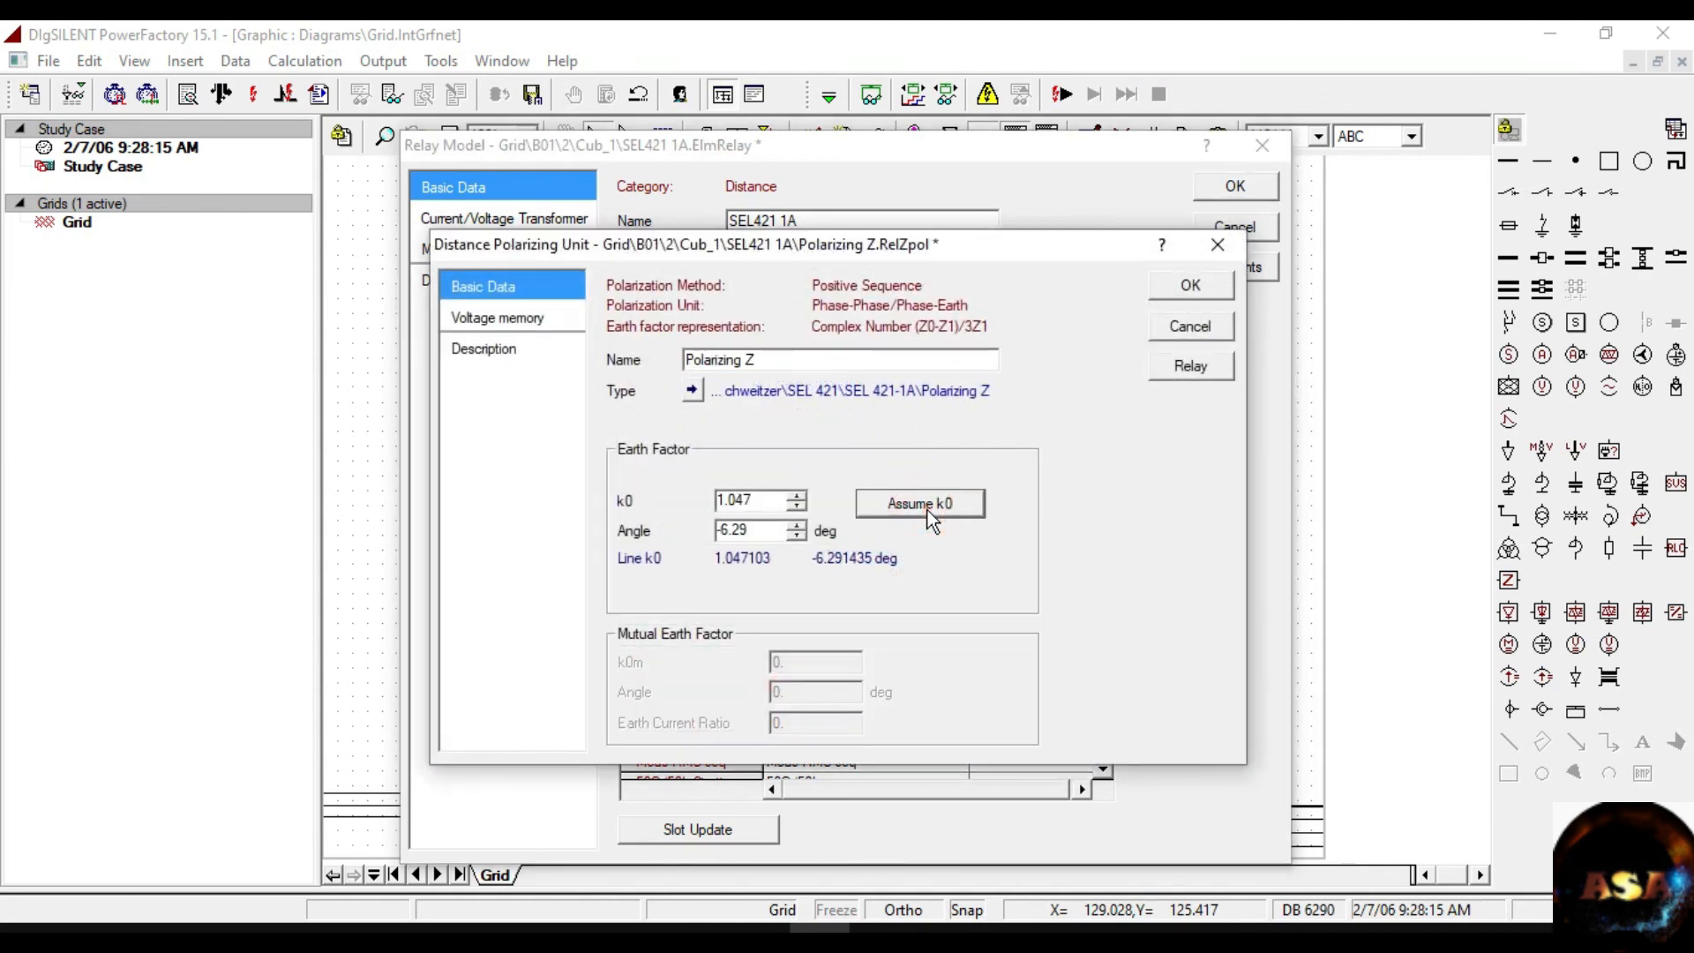
pyautogui.click(1191, 291)
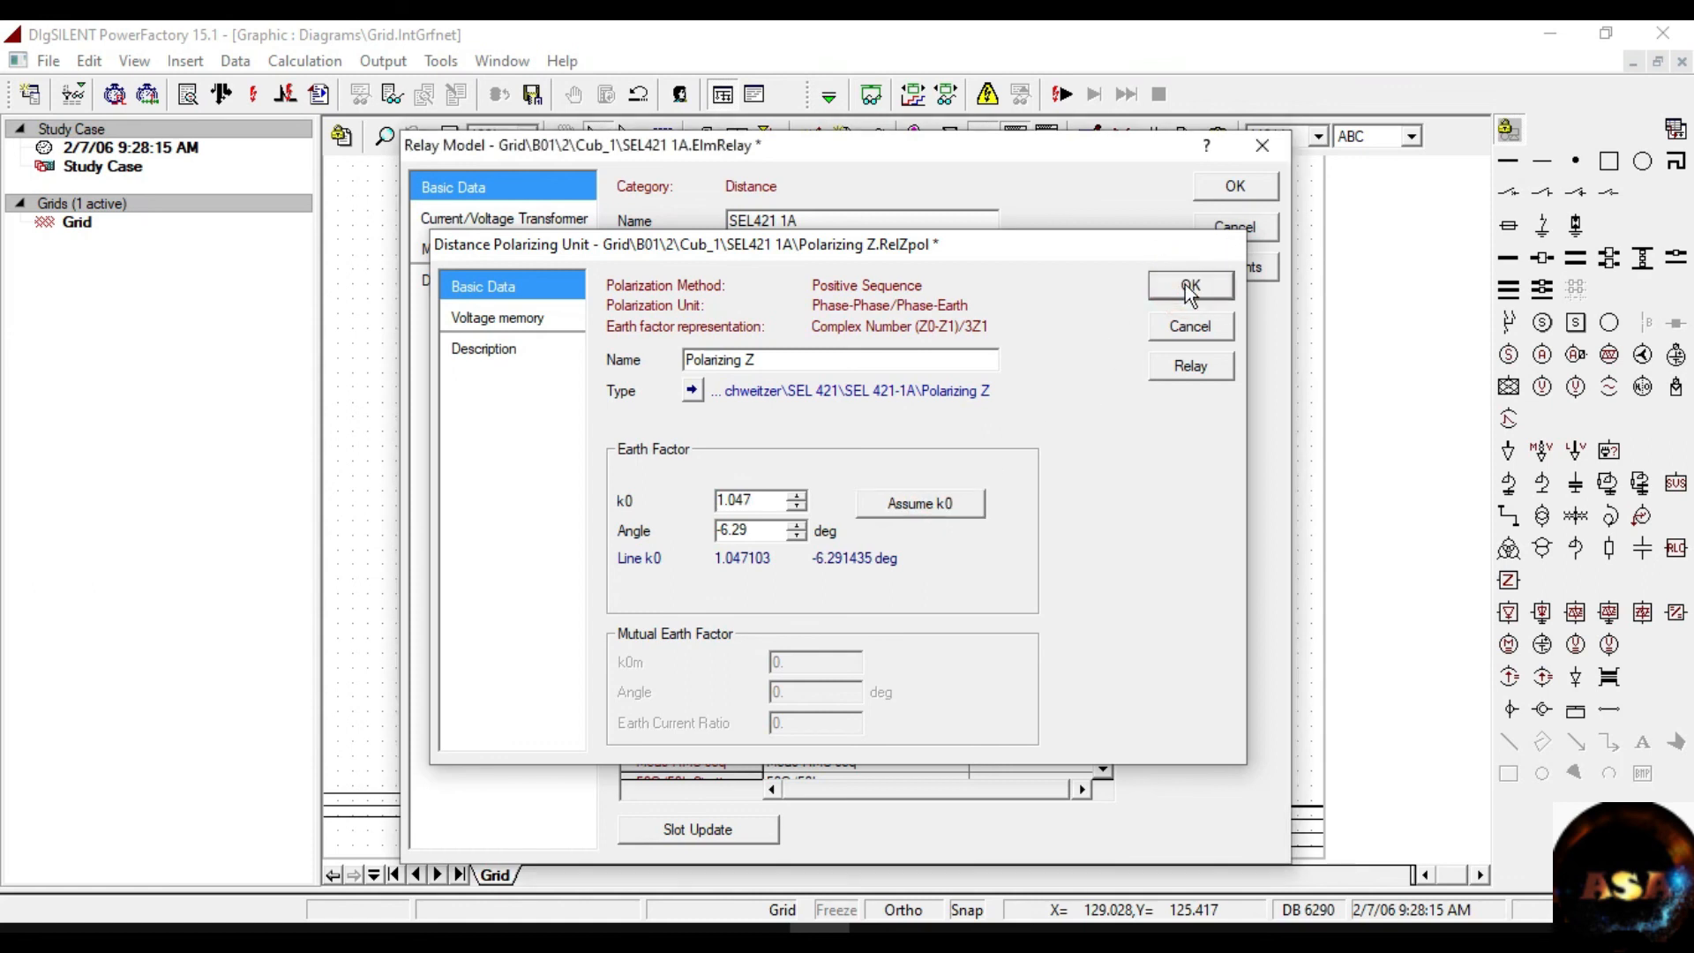
# Set the relay's Out of step element out of service.
pyautogui.scroll(-2, 988, 574)
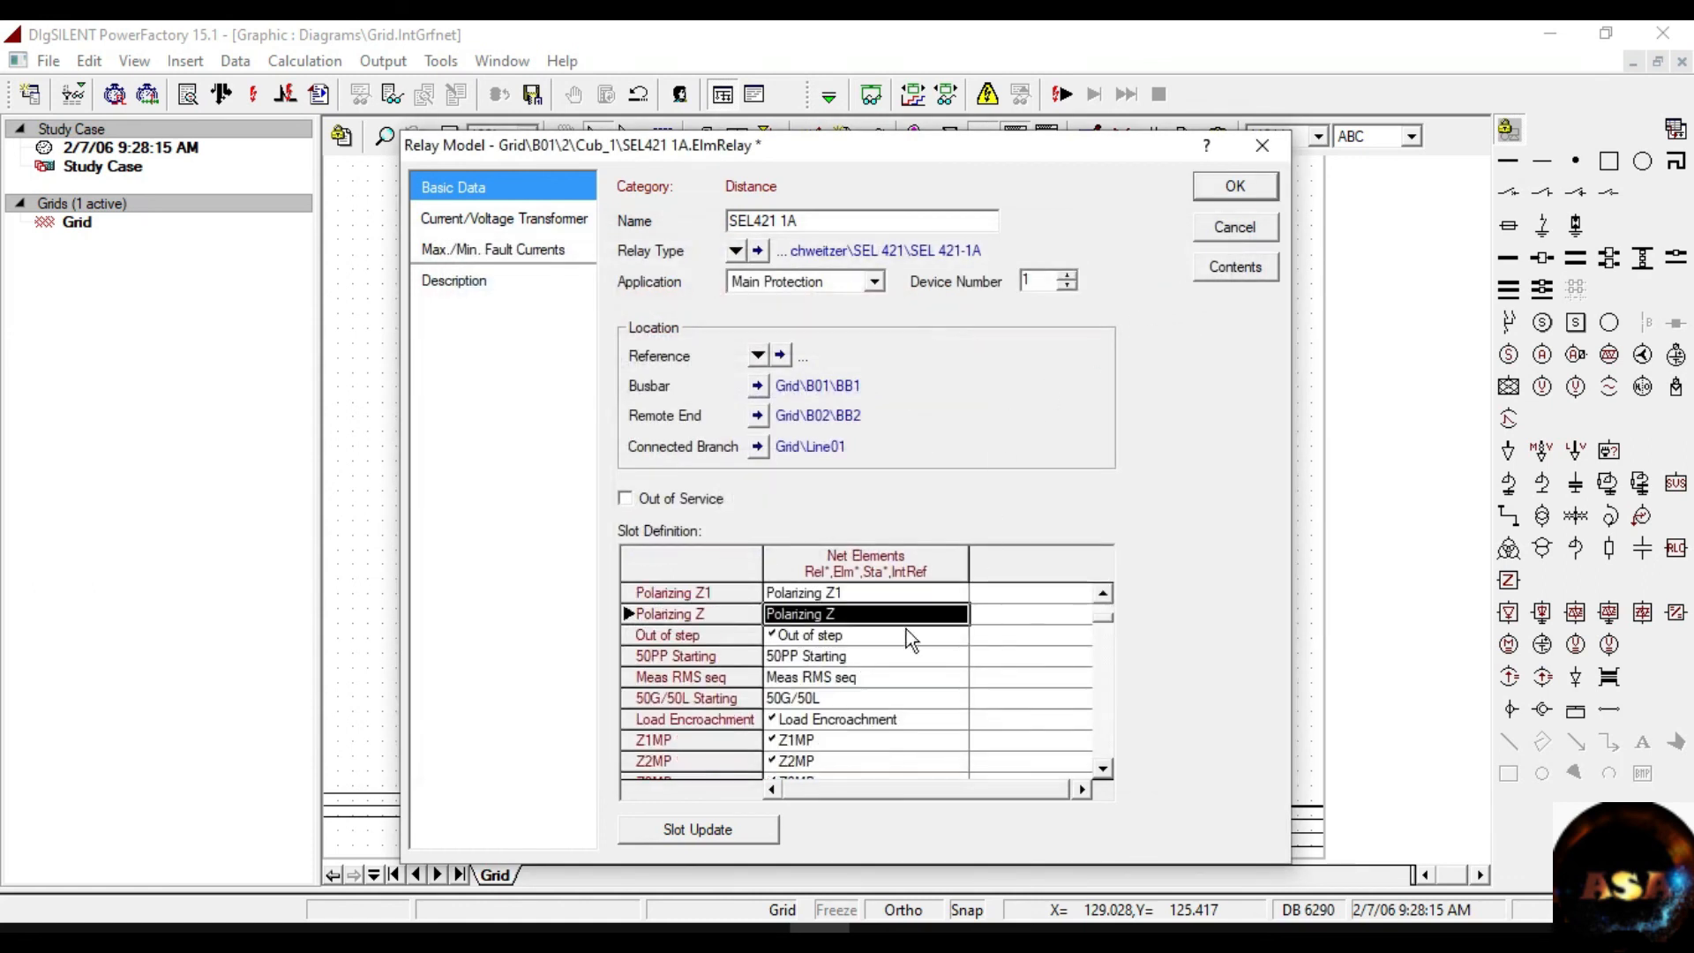
pyautogui.click(824, 637)
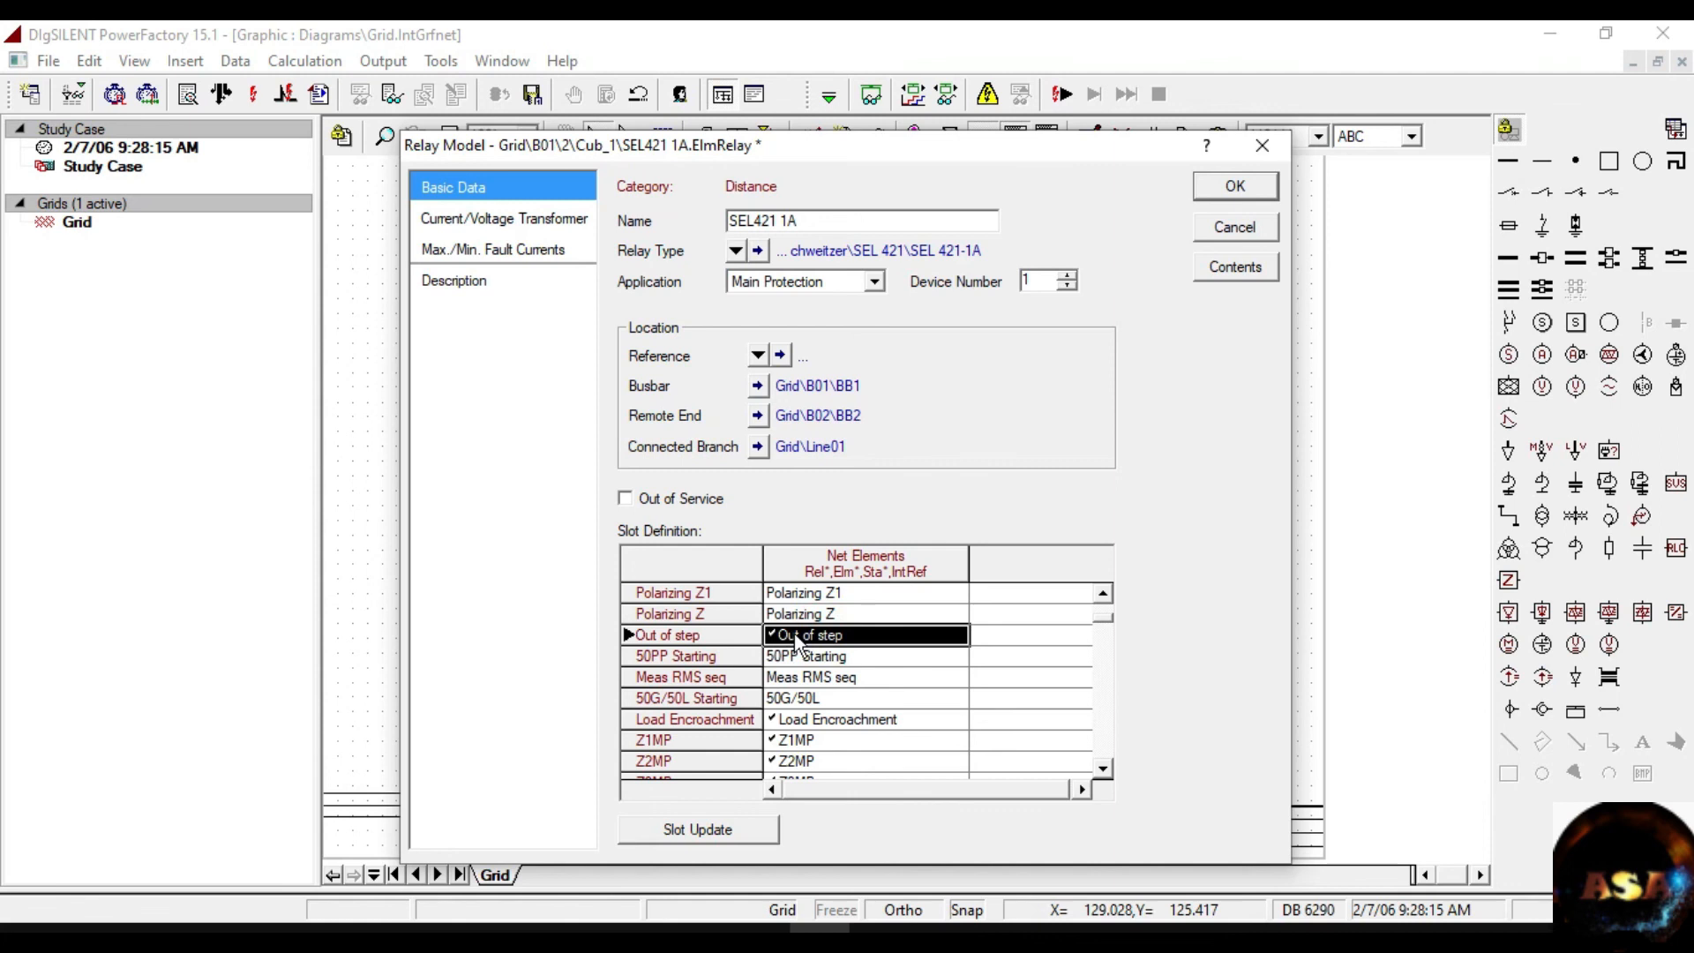
pyautogui.doubleClick(794, 634)
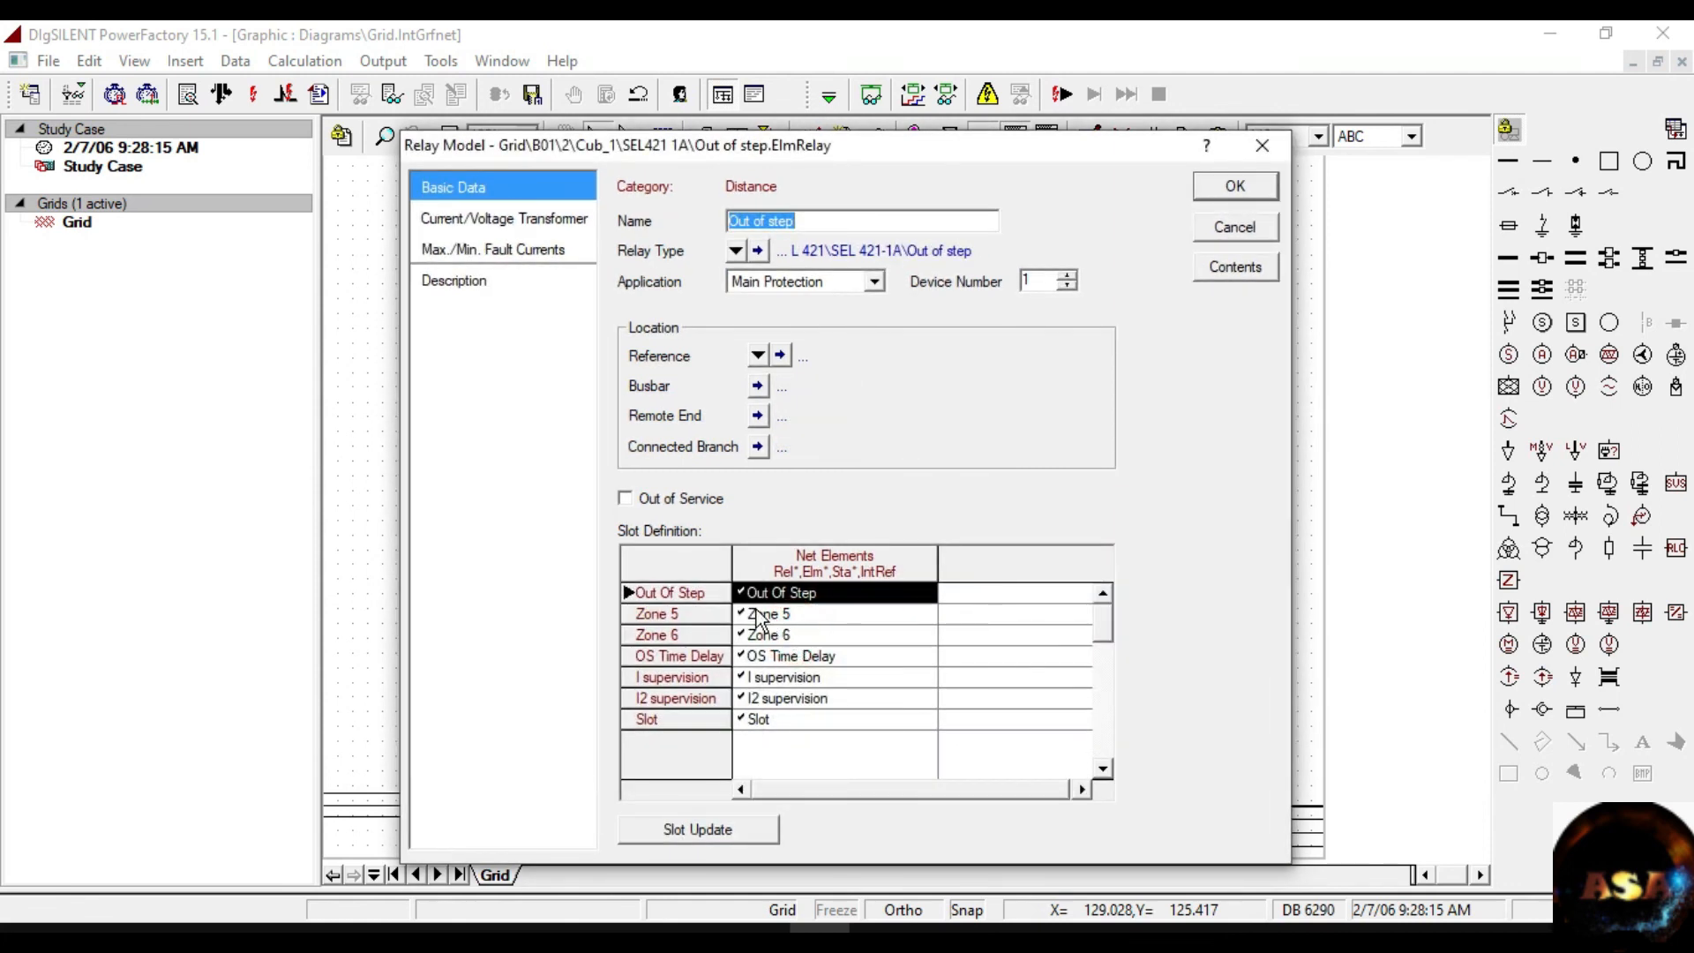
pyautogui.click(766, 614)
pyautogui.click(771, 636)
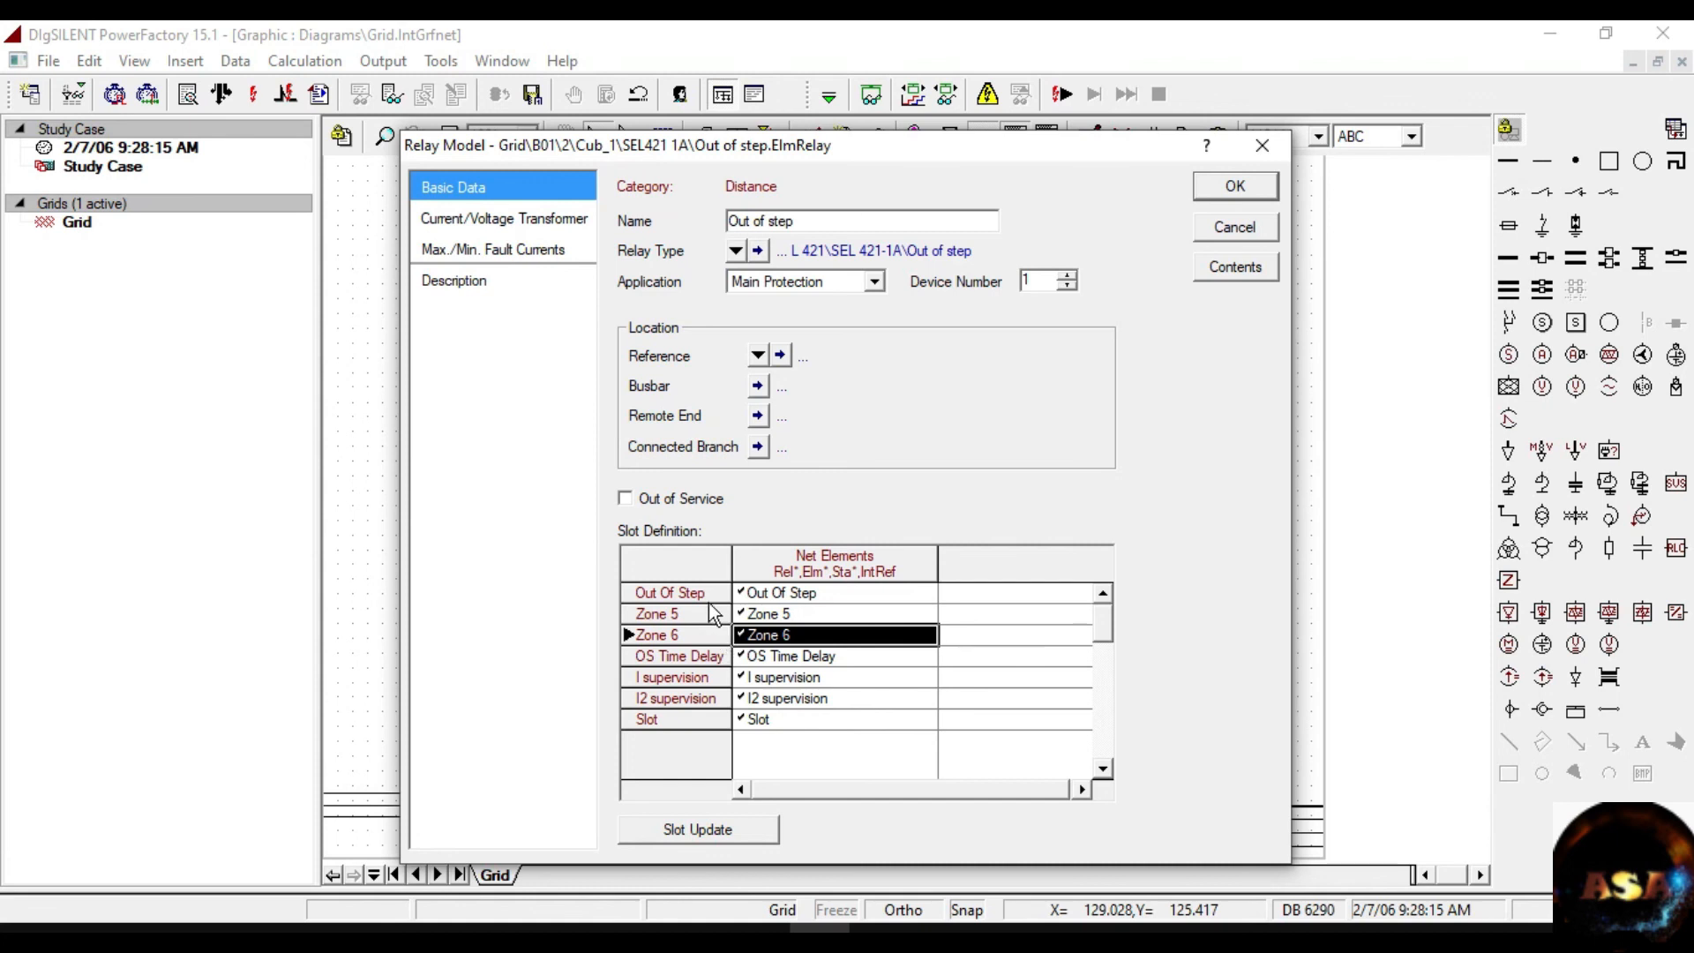
pyautogui.click(704, 501)
pyautogui.click(1237, 187)
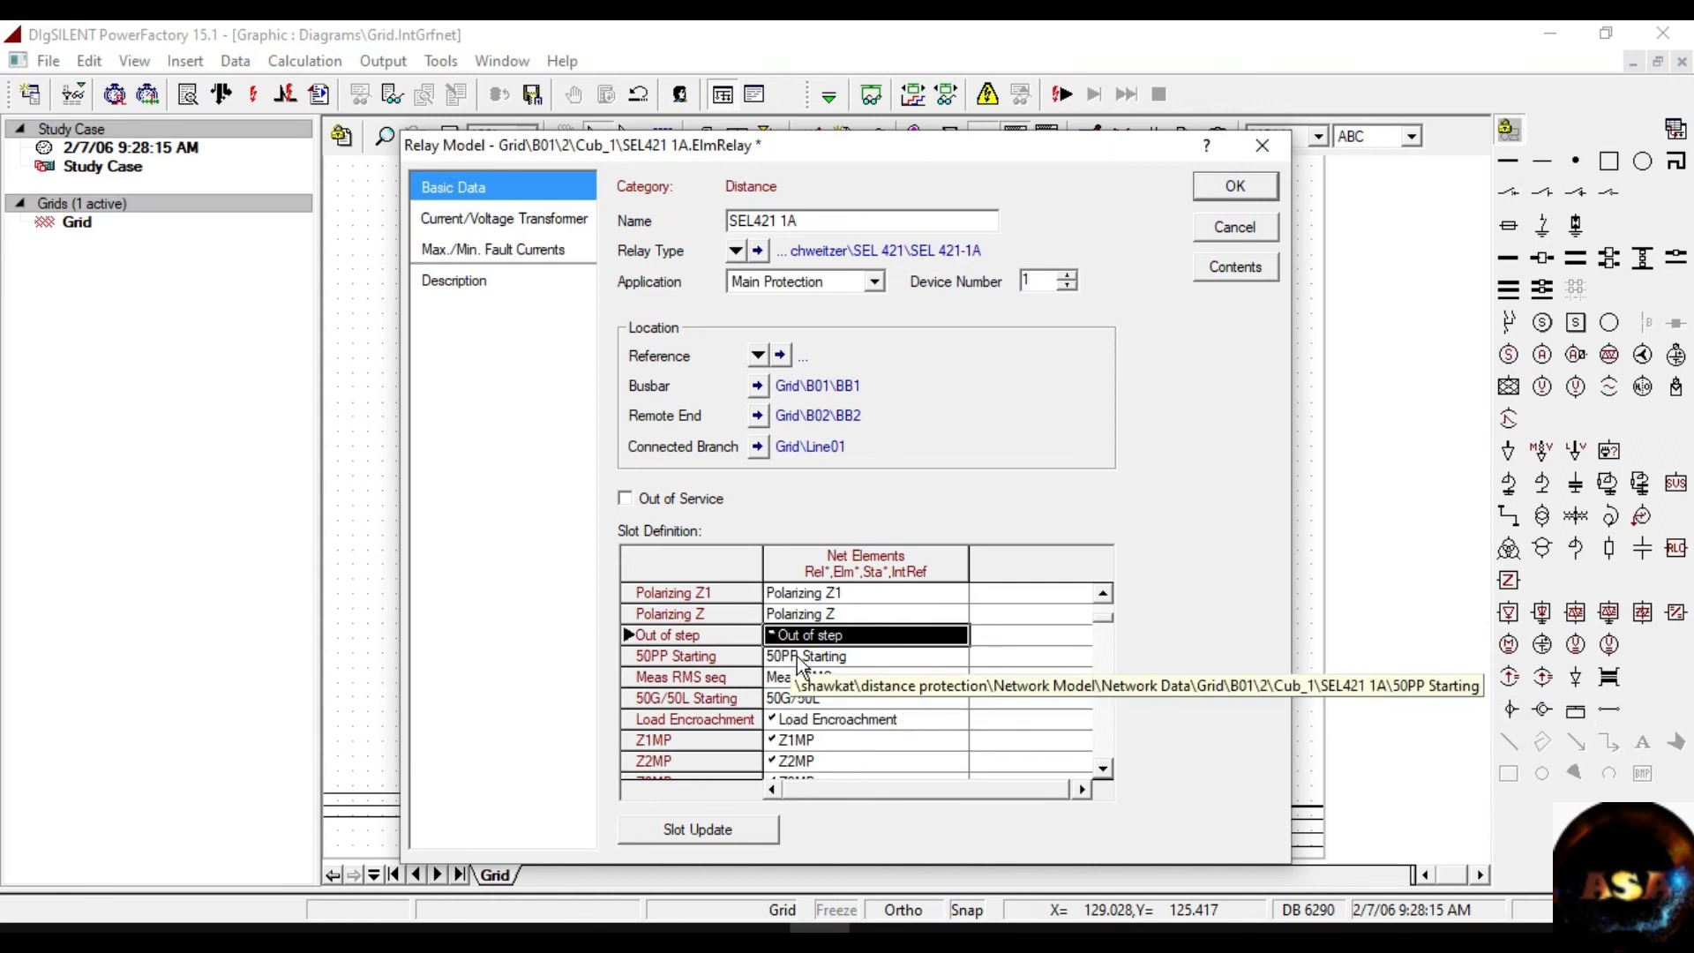
# Review the current settings of the 50PP Starting detector and its type, and accept the SEL421 1A relay model.
pyautogui.doubleClick(785, 655)
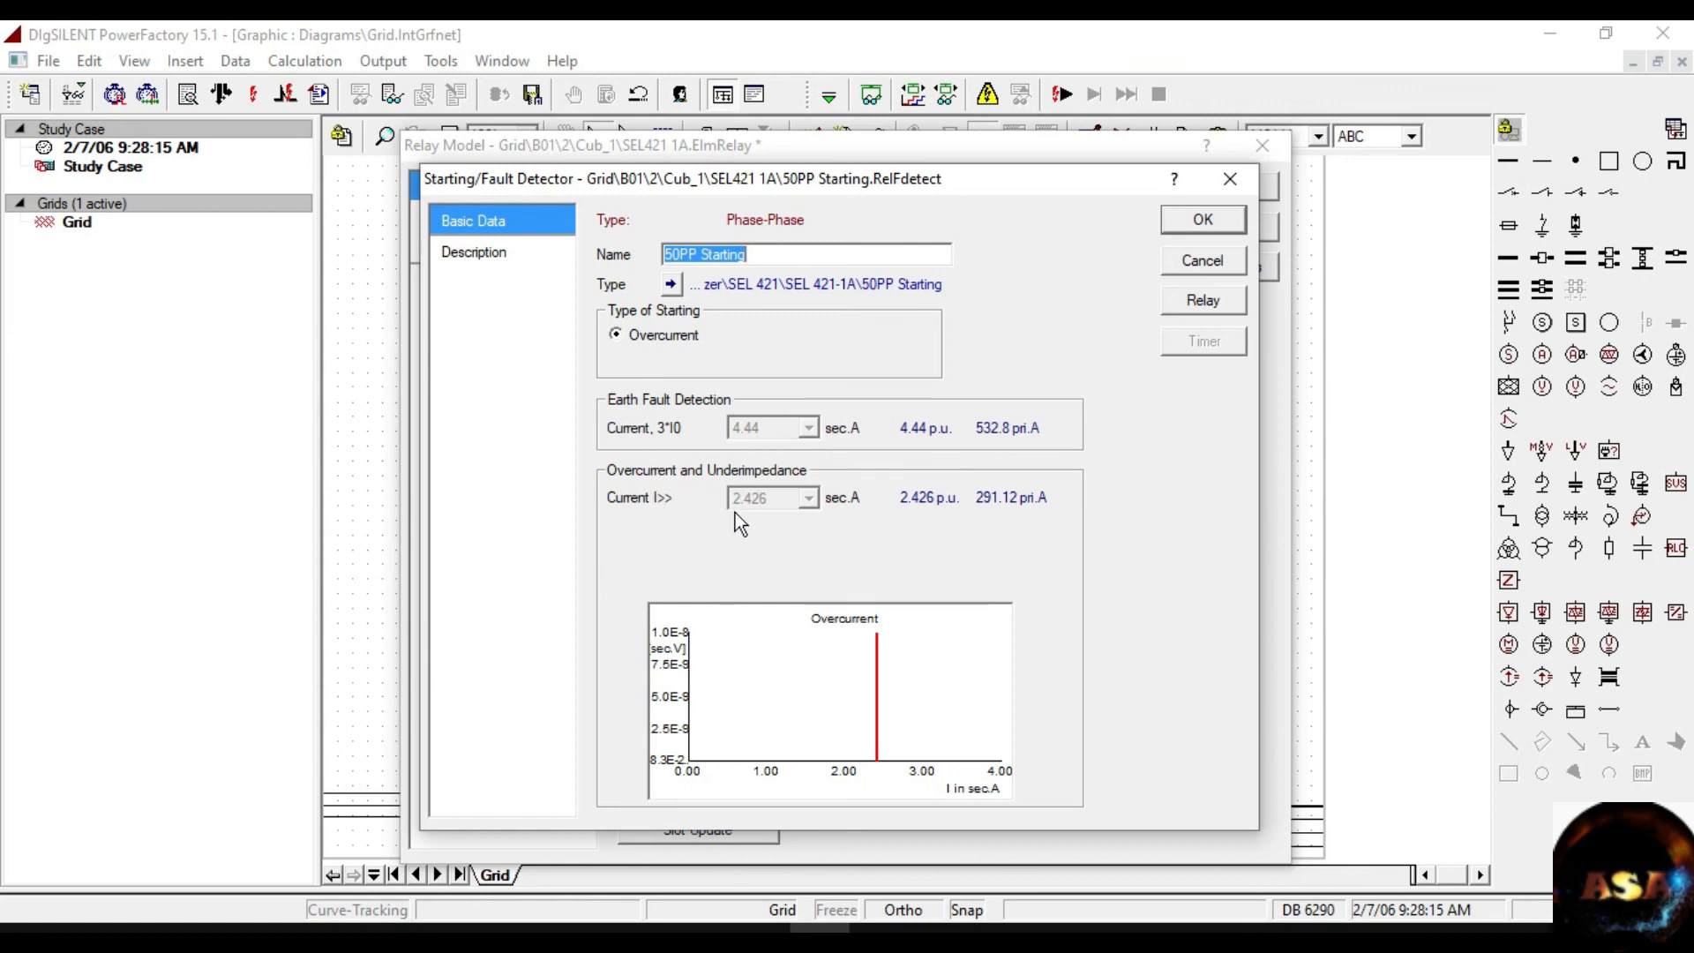
pyautogui.click(671, 283)
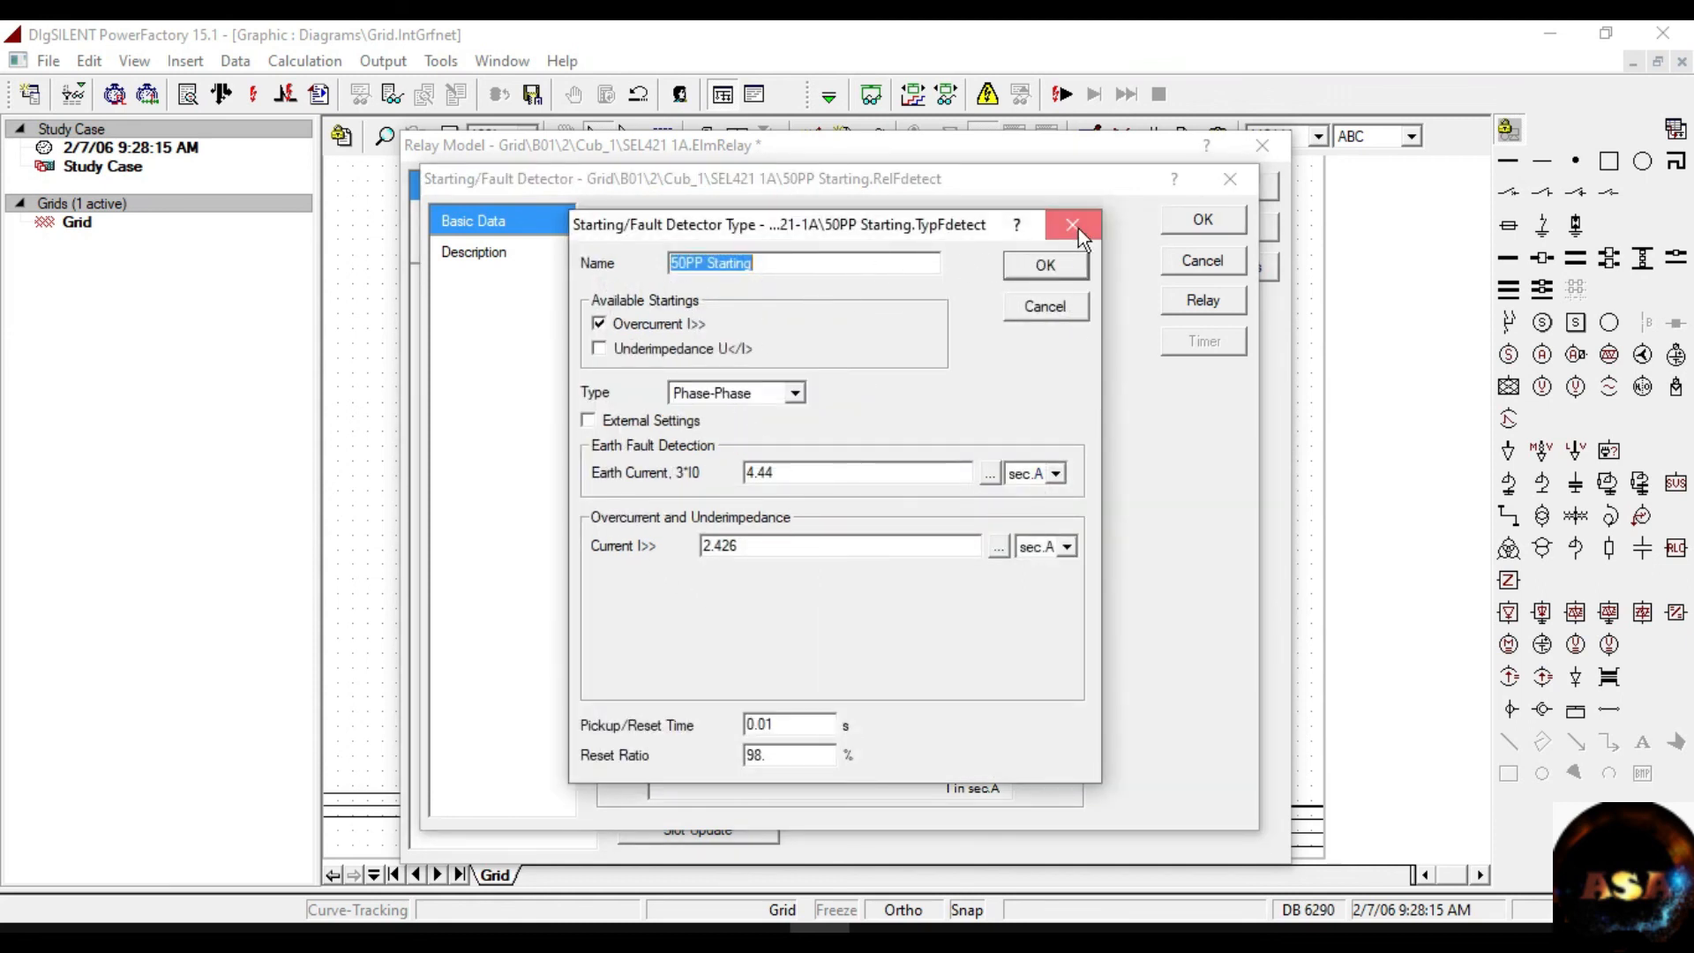
pyautogui.click(1080, 264)
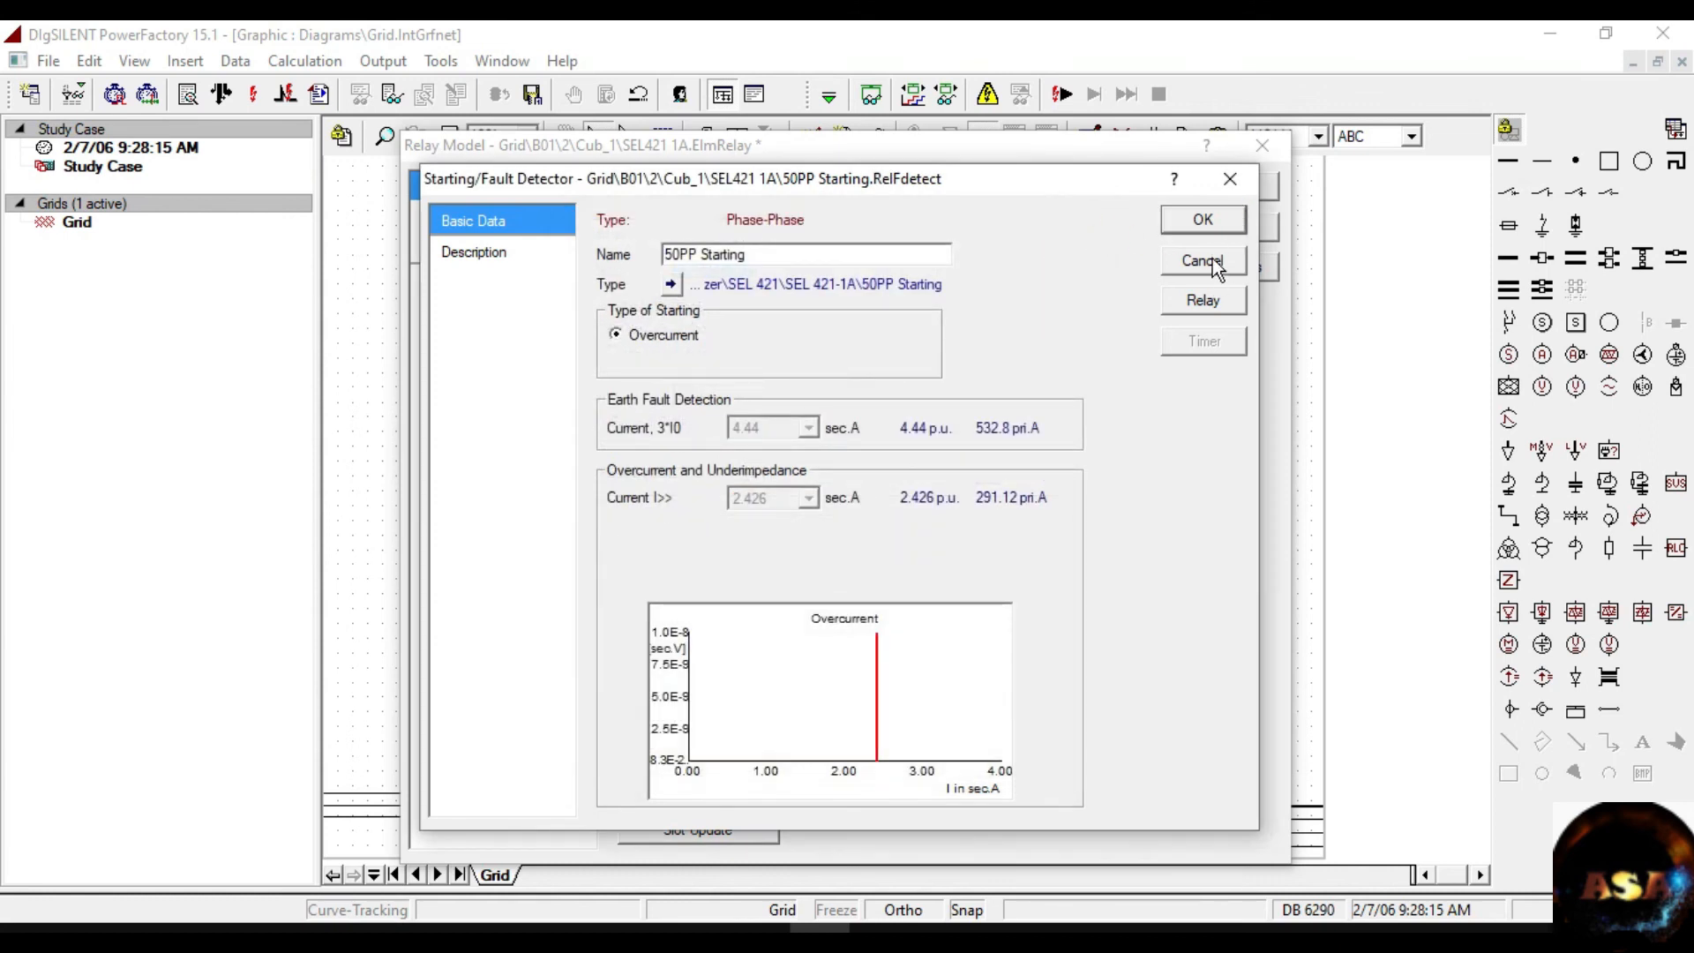
pyautogui.click(1215, 220)
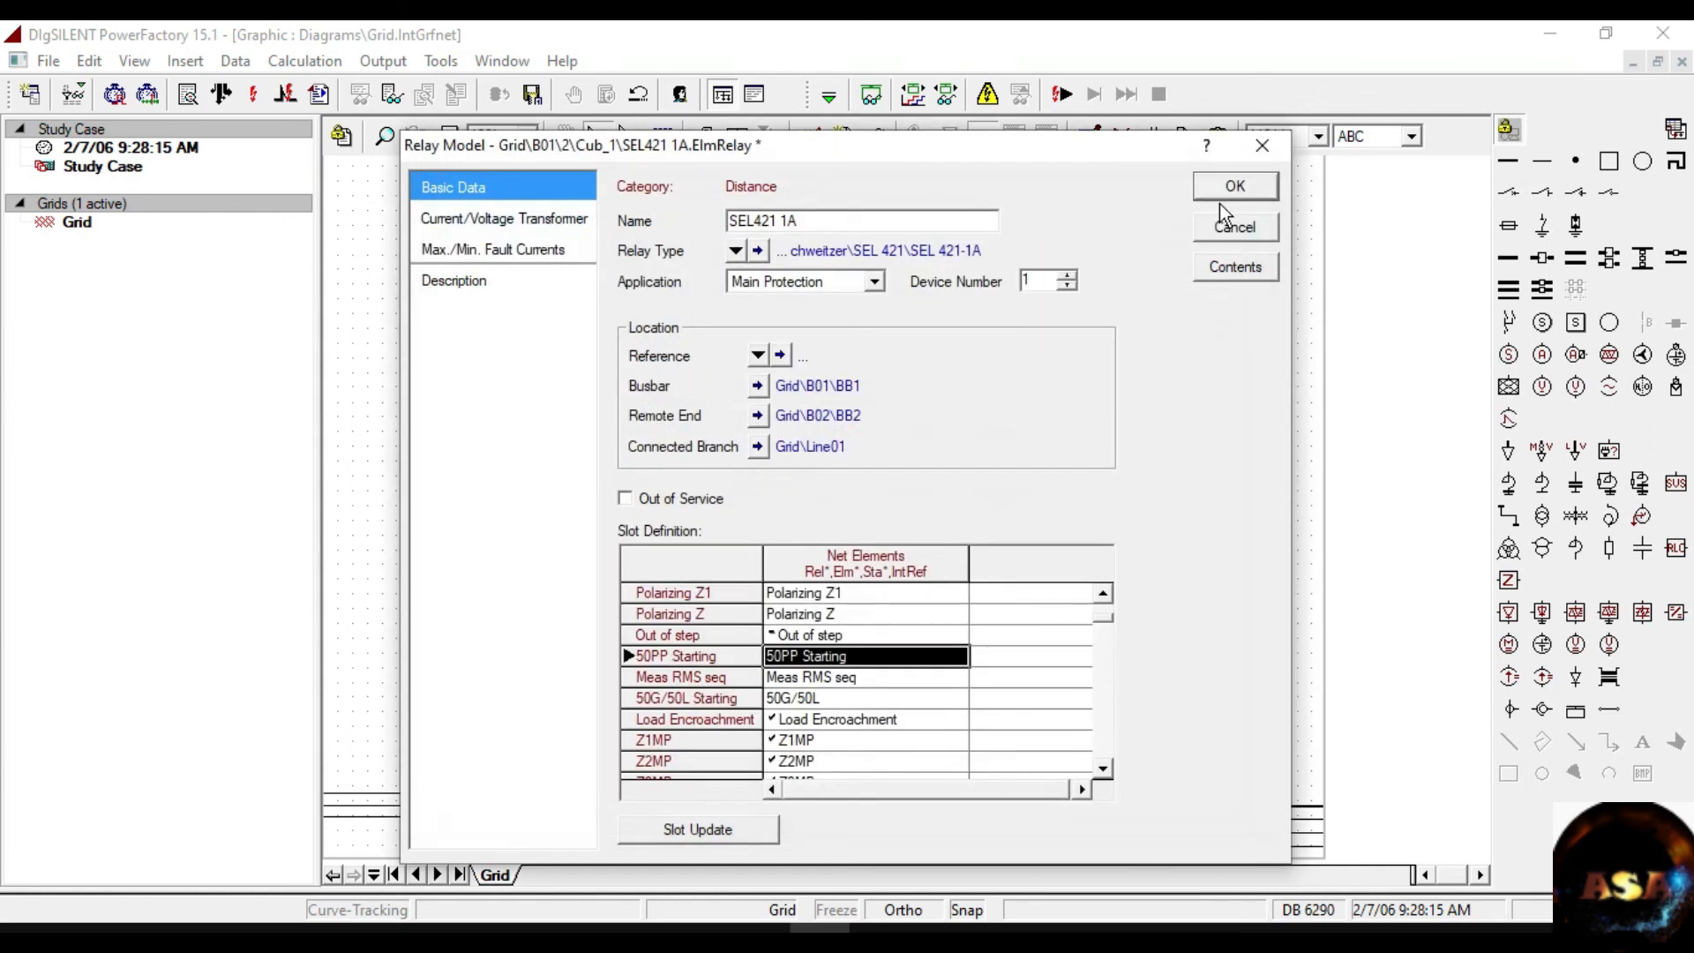
pyautogui.click(1224, 189)
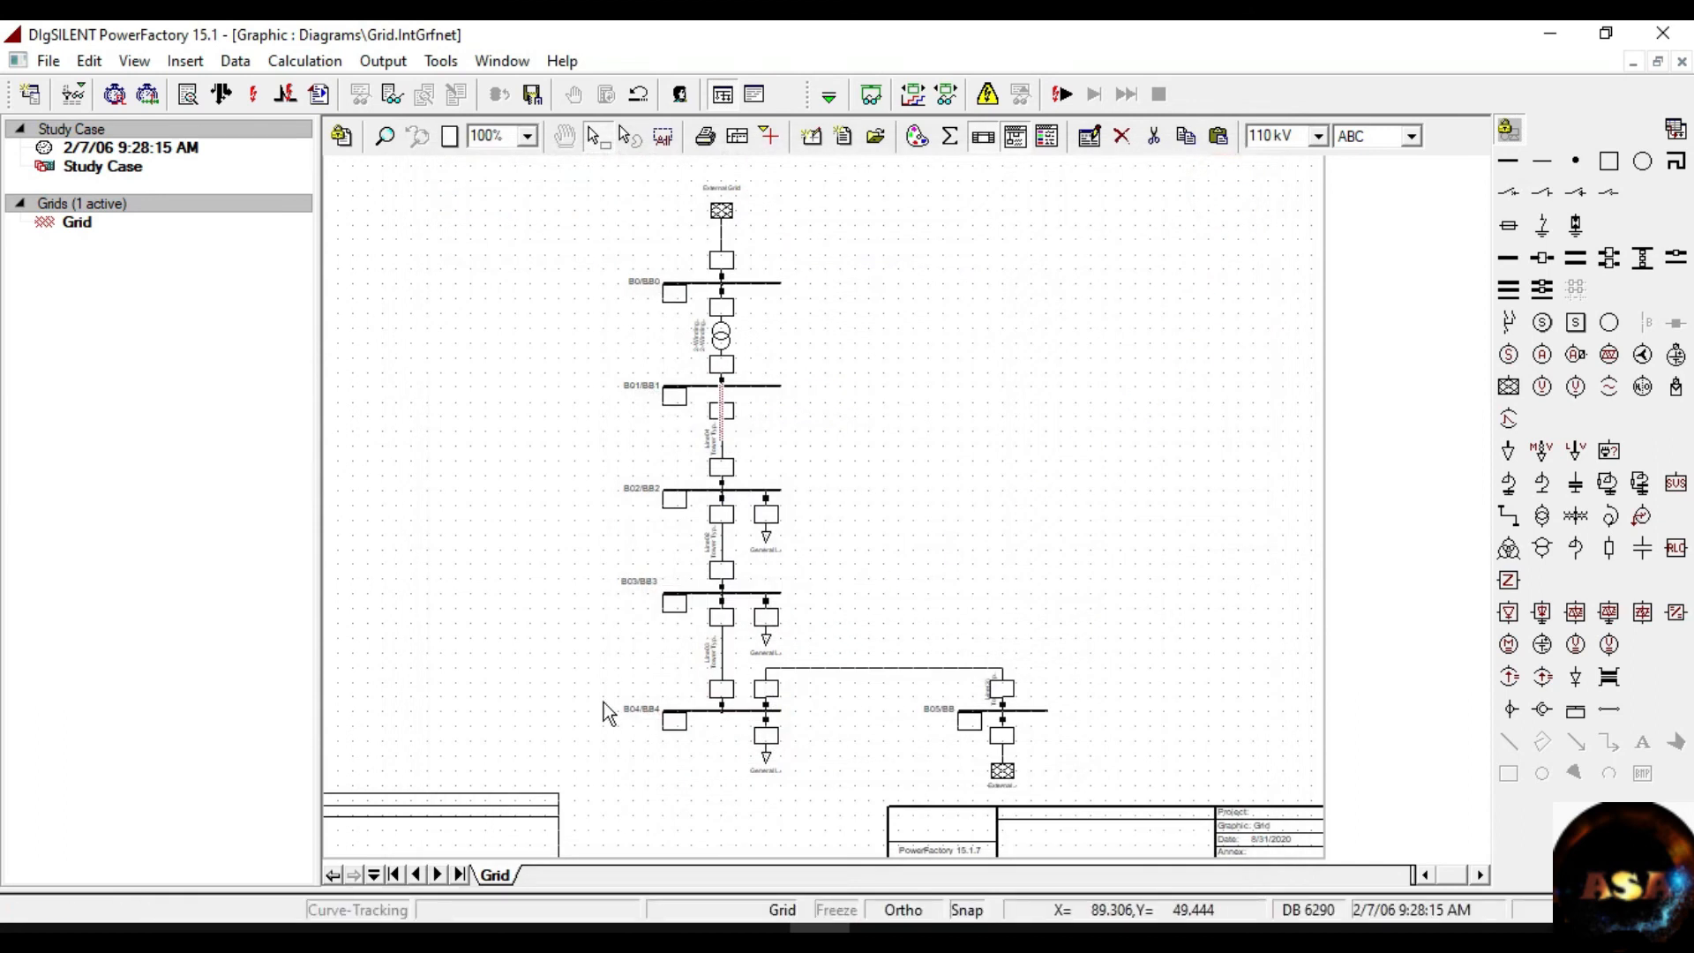
# Calculate a 3-phase short circuit at busbar BB4 using the VDE 0102 method with maximum short-circuit currents.
pyautogui.click(749, 710)
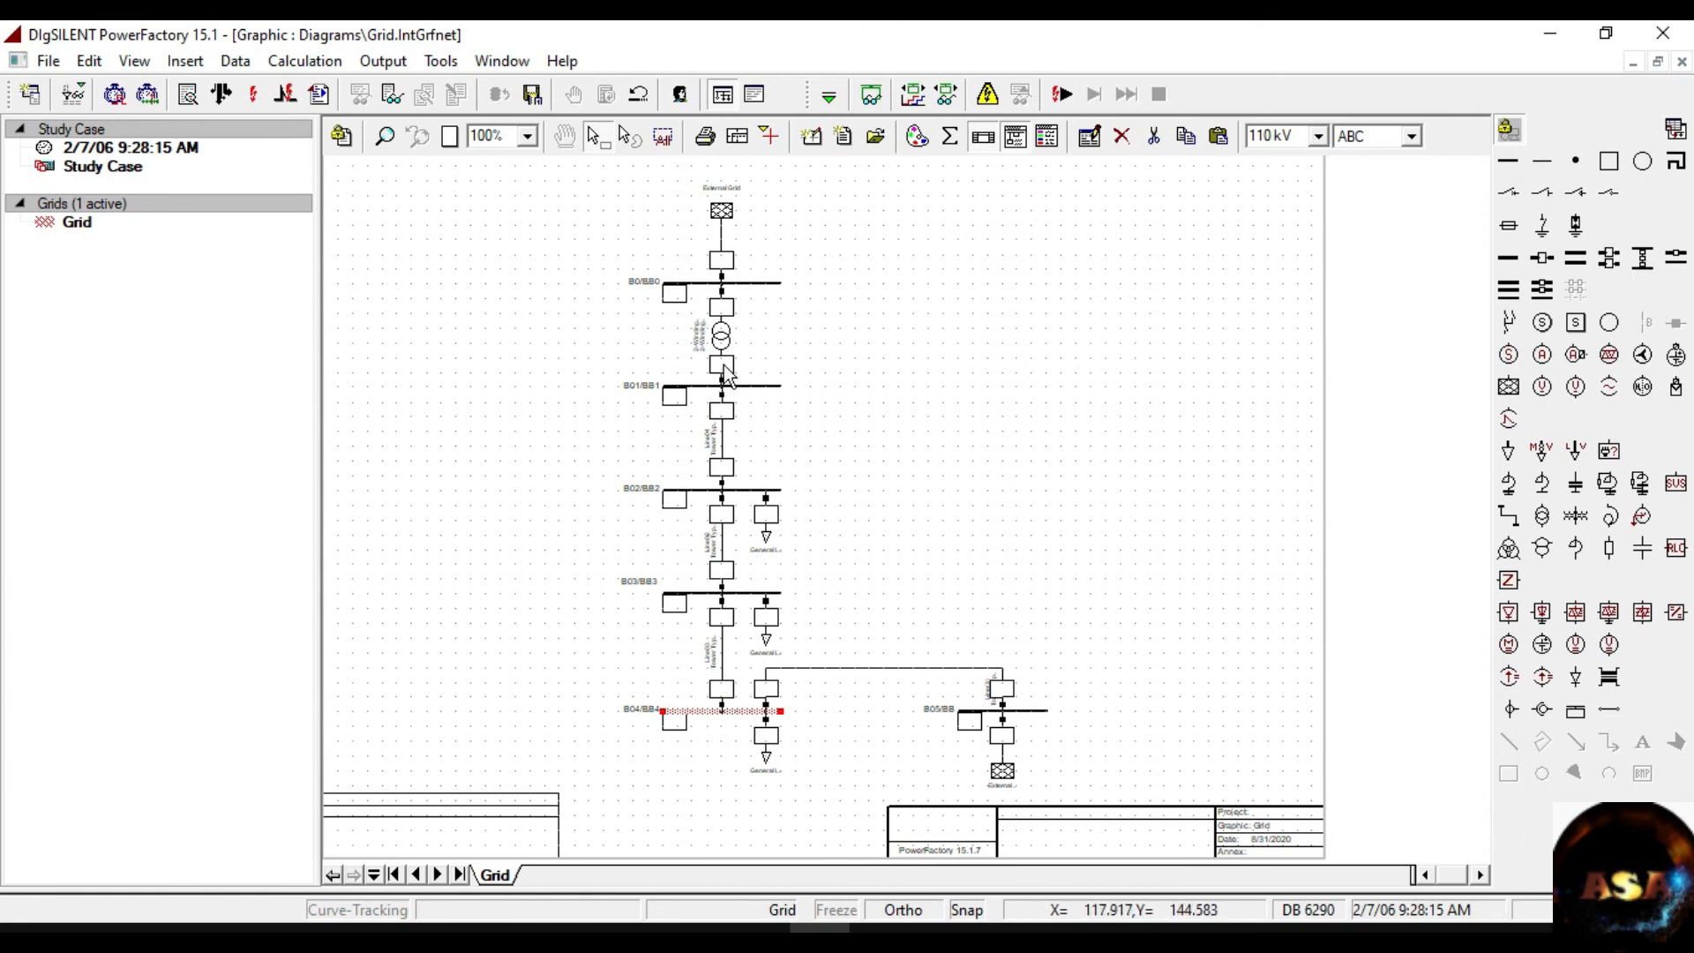
pyautogui.click(726, 408)
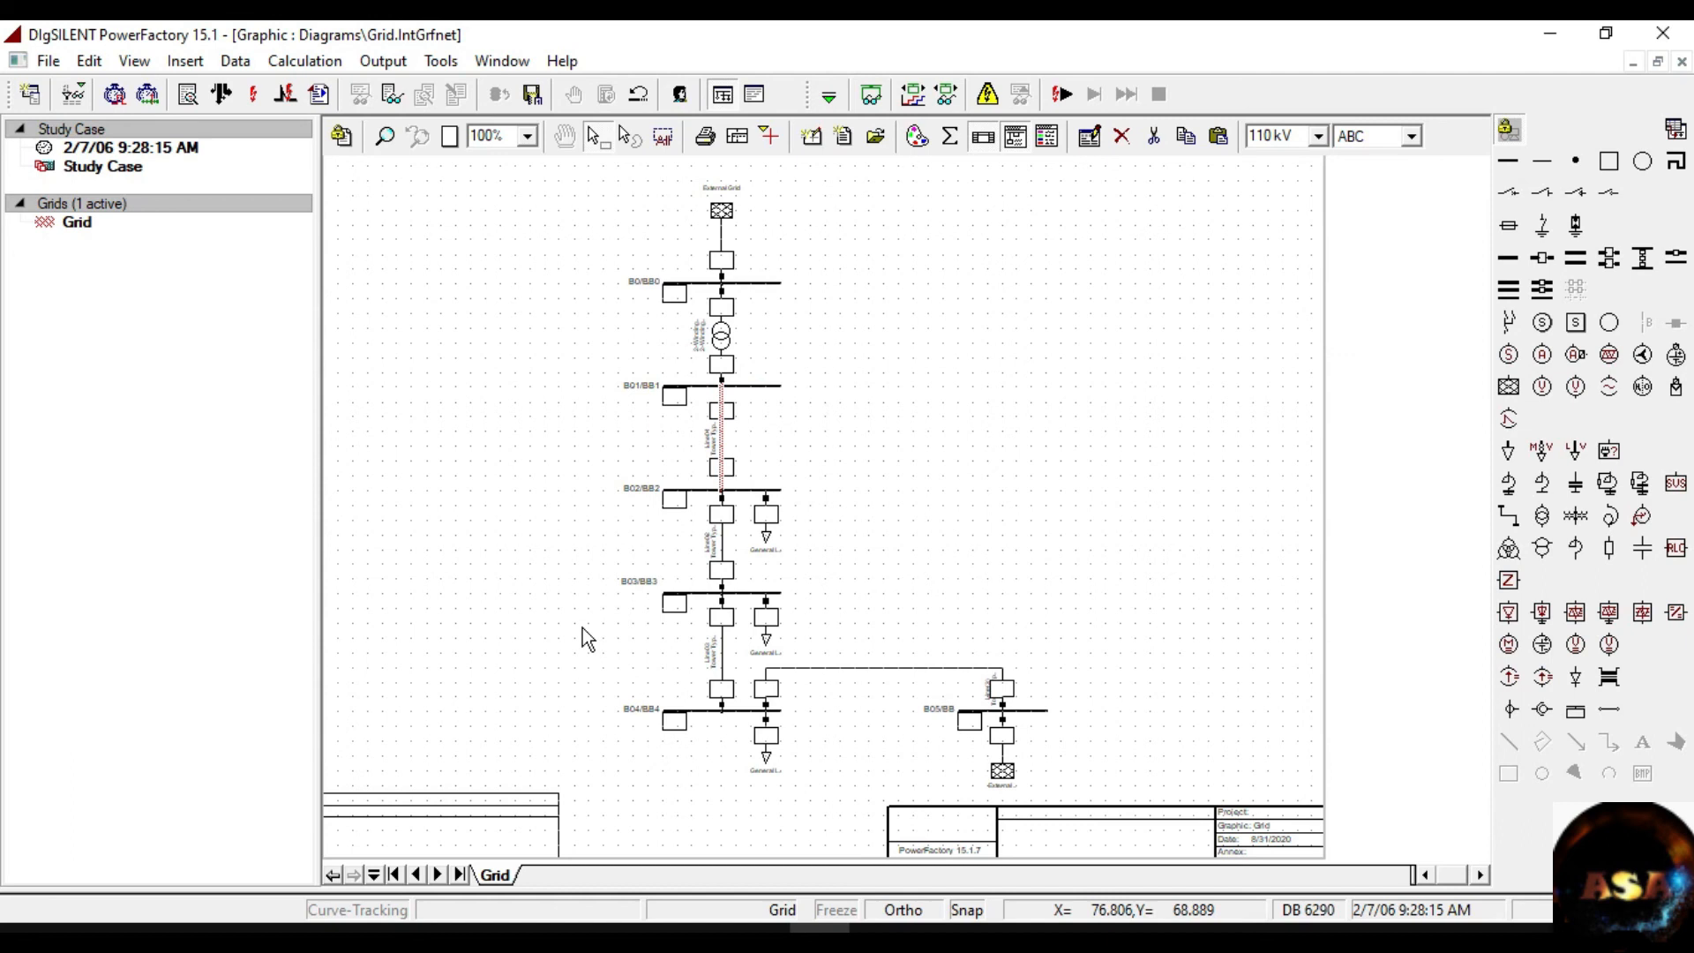
pyautogui.click(710, 712)
pyautogui.rightClick(710, 712)
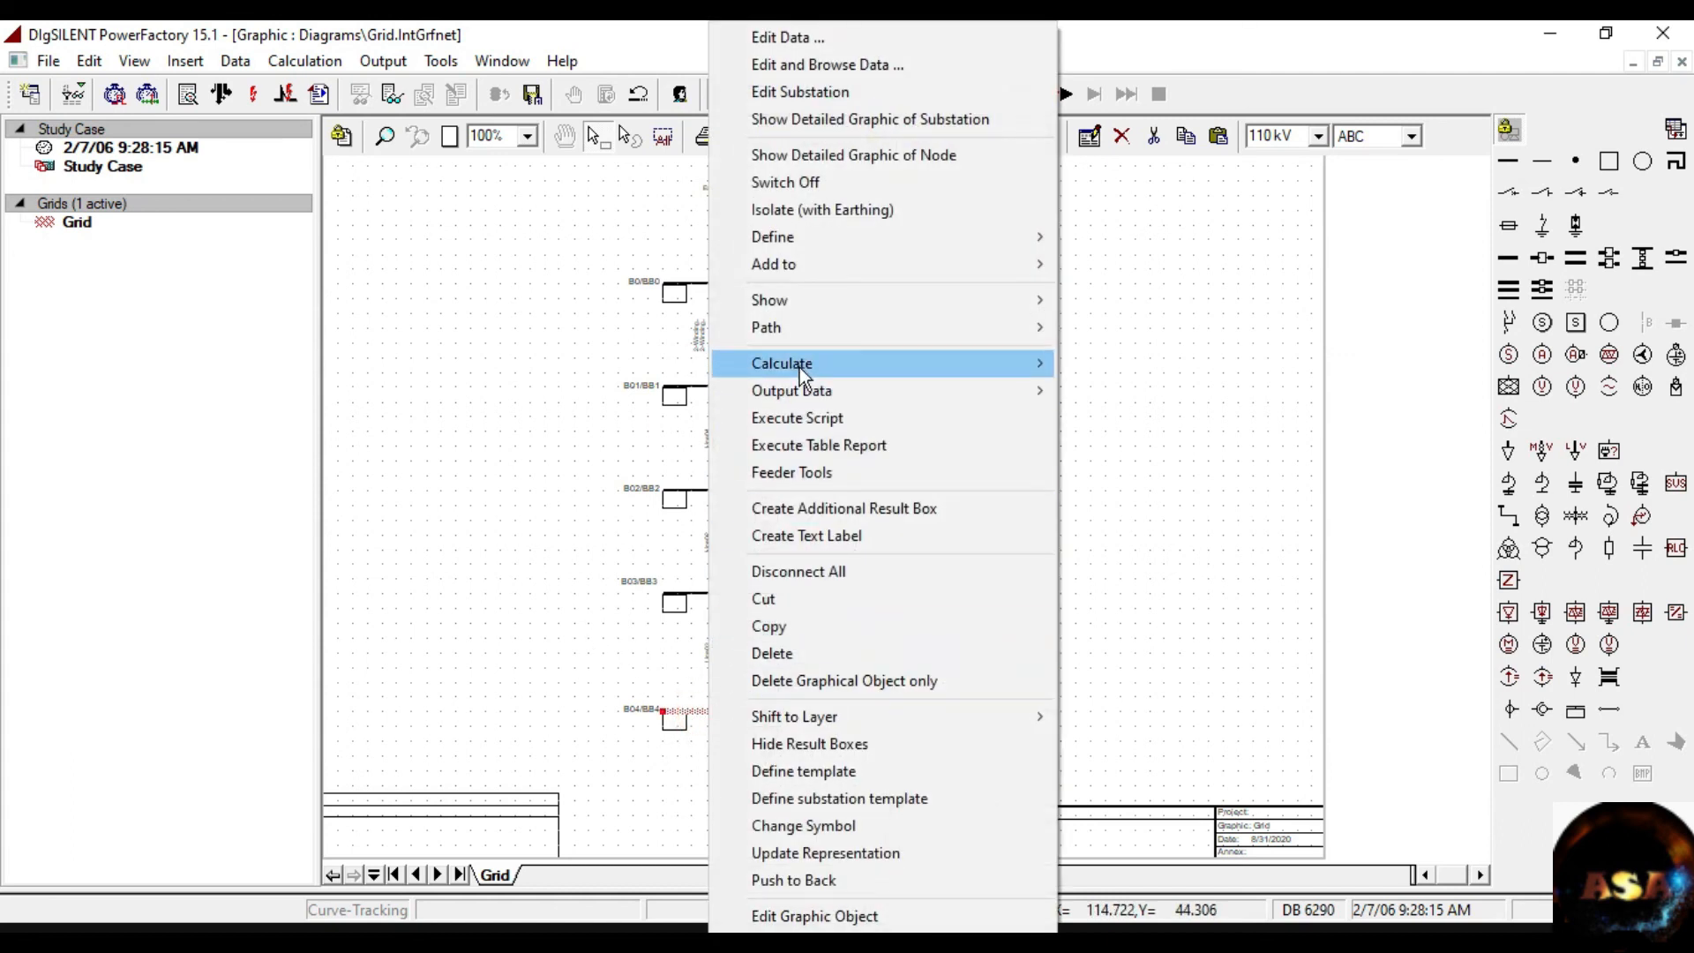
pyautogui.moveTo(799, 367)
pyautogui.click(1120, 361)
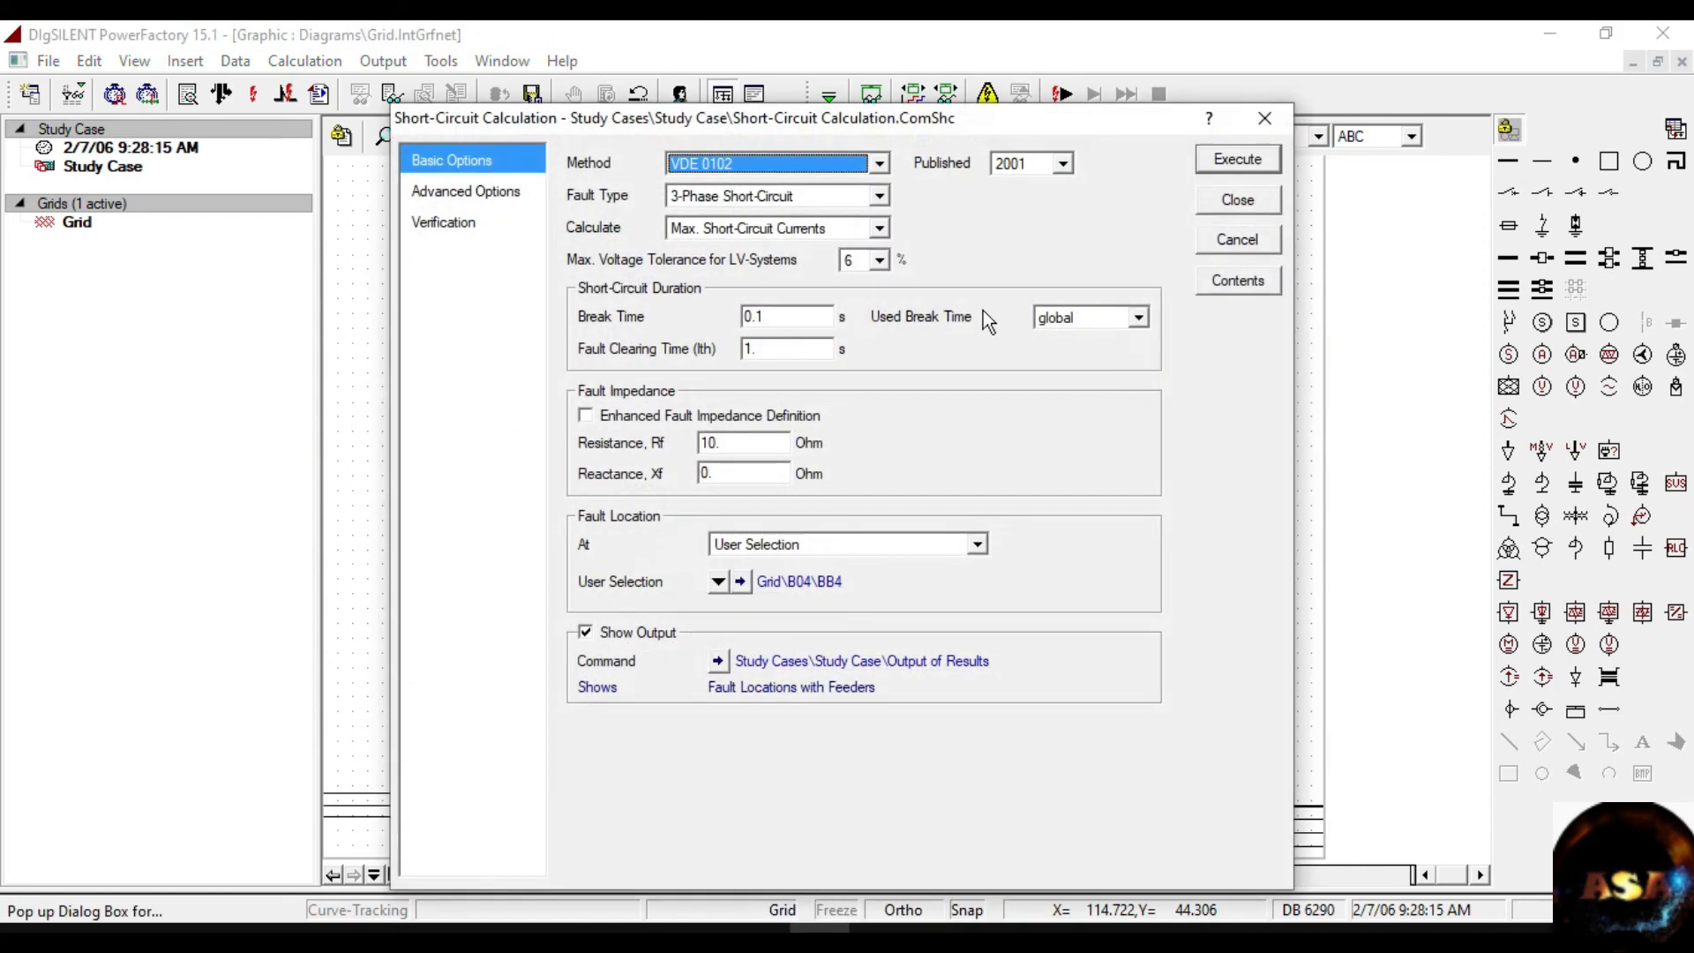
pyautogui.click(1236, 159)
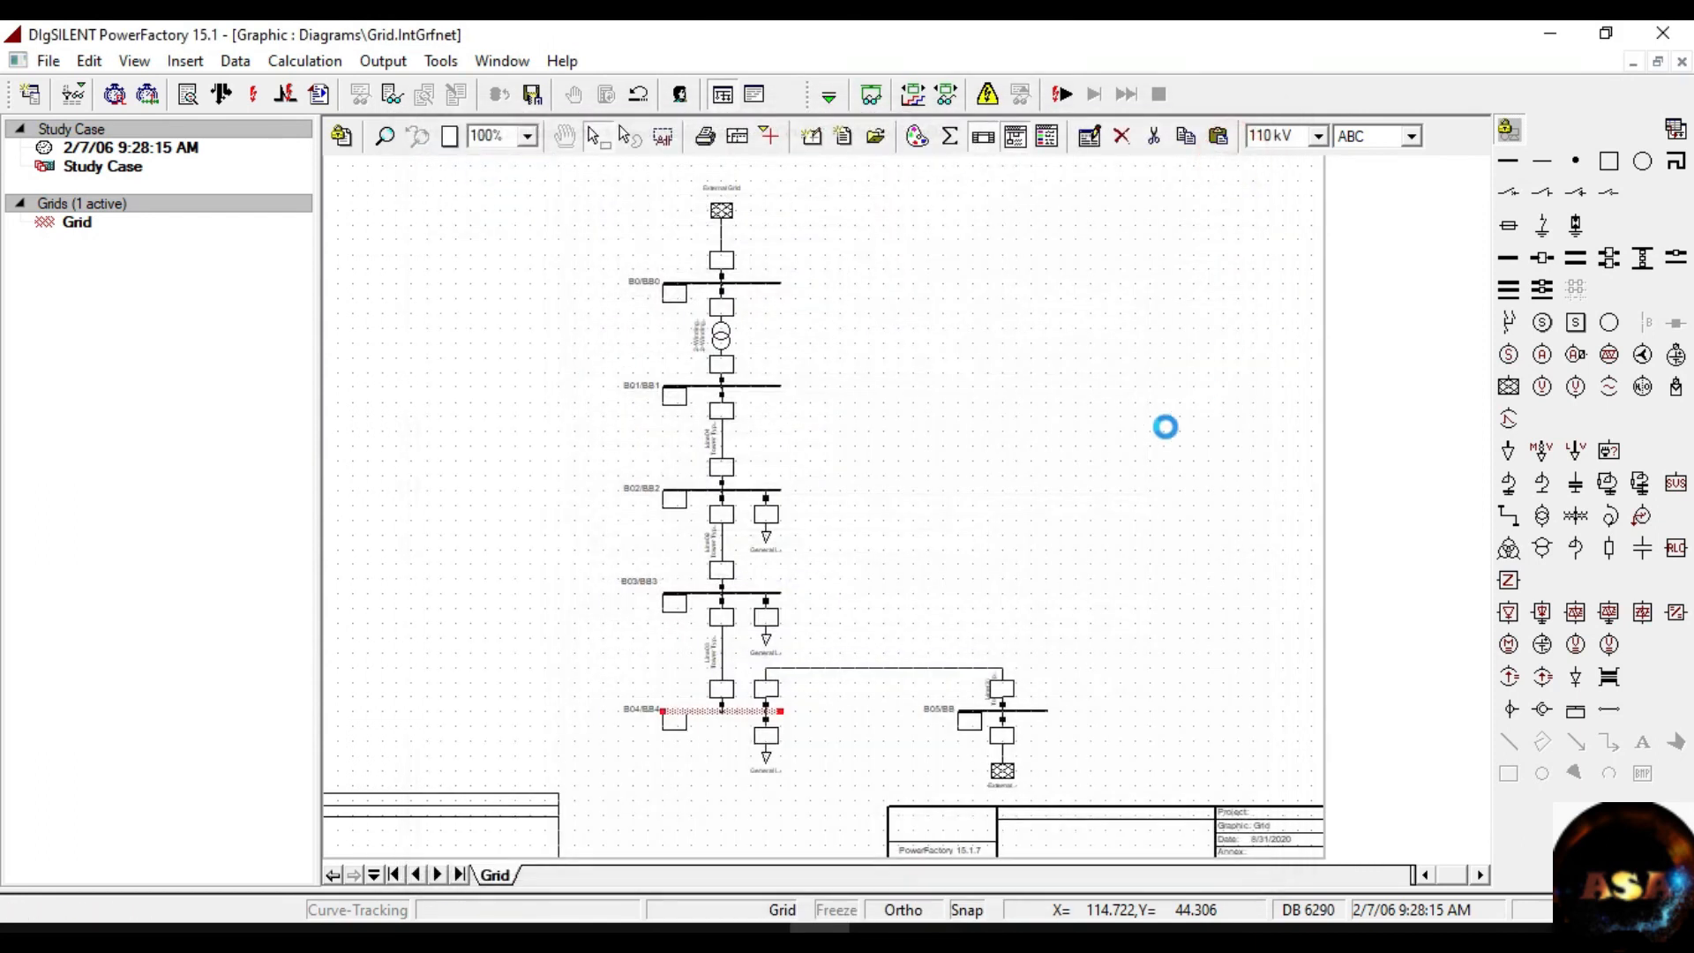
pyautogui.moveTo(689, 731)
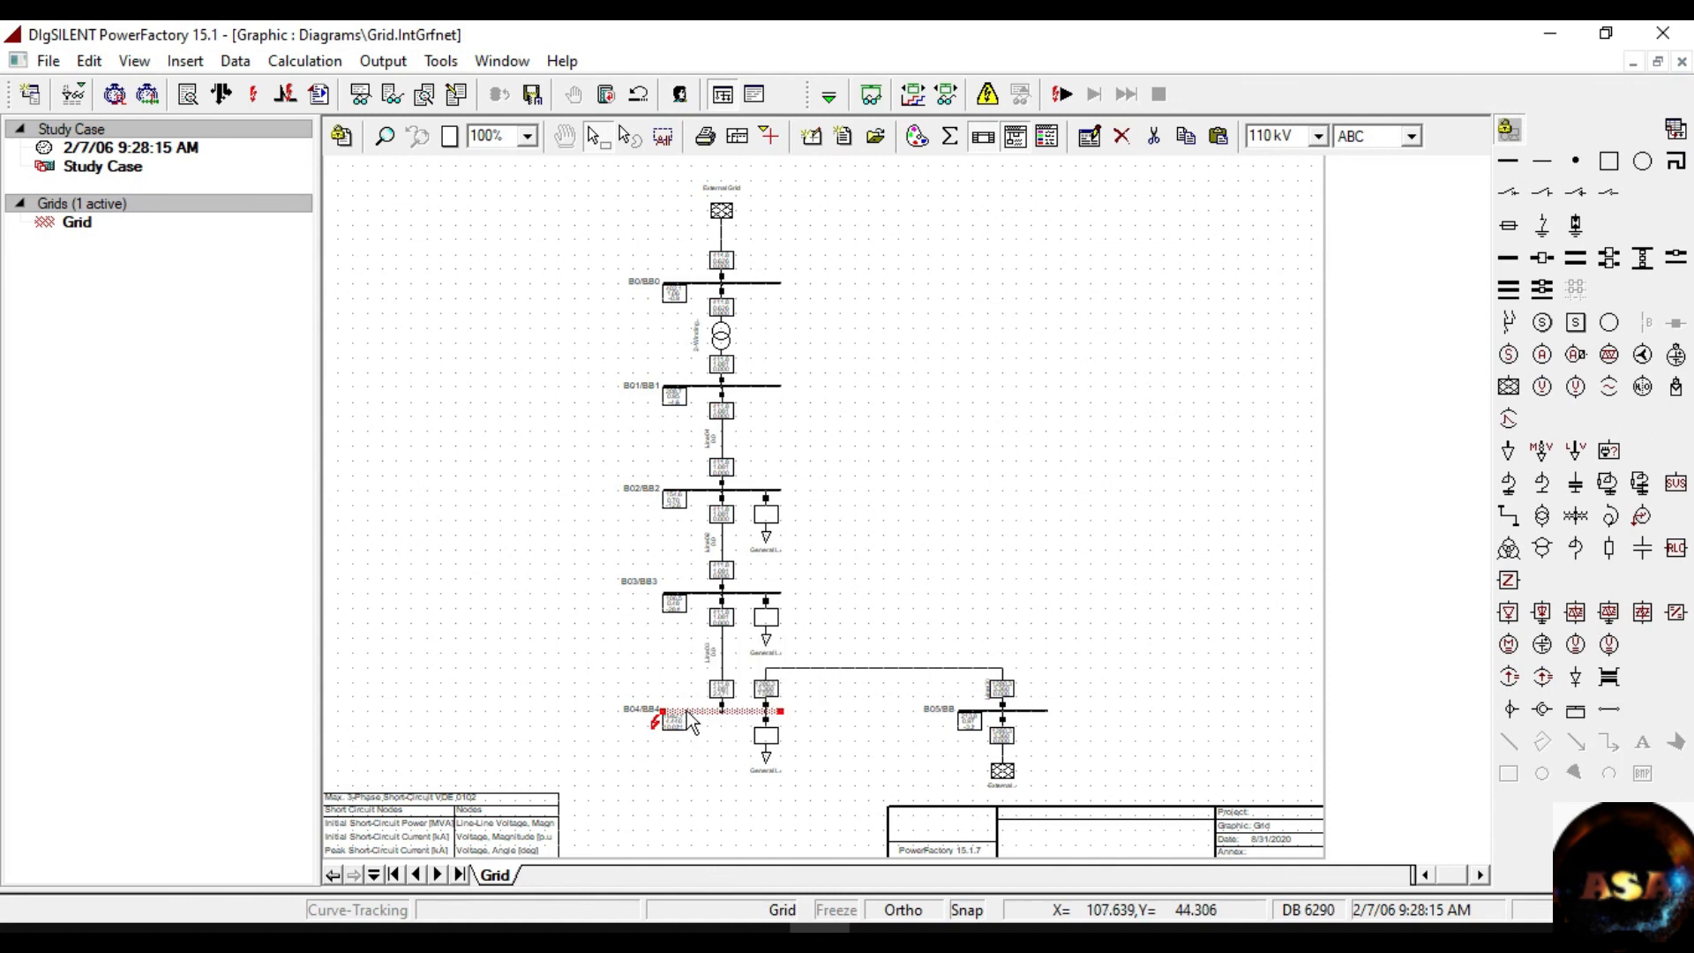
# Calculate a single phase to ground short circuit at busbar BB4 and read the busbar's fault currents.
pyautogui.rightClick(687, 729)
pyautogui.moveTo(923, 360)
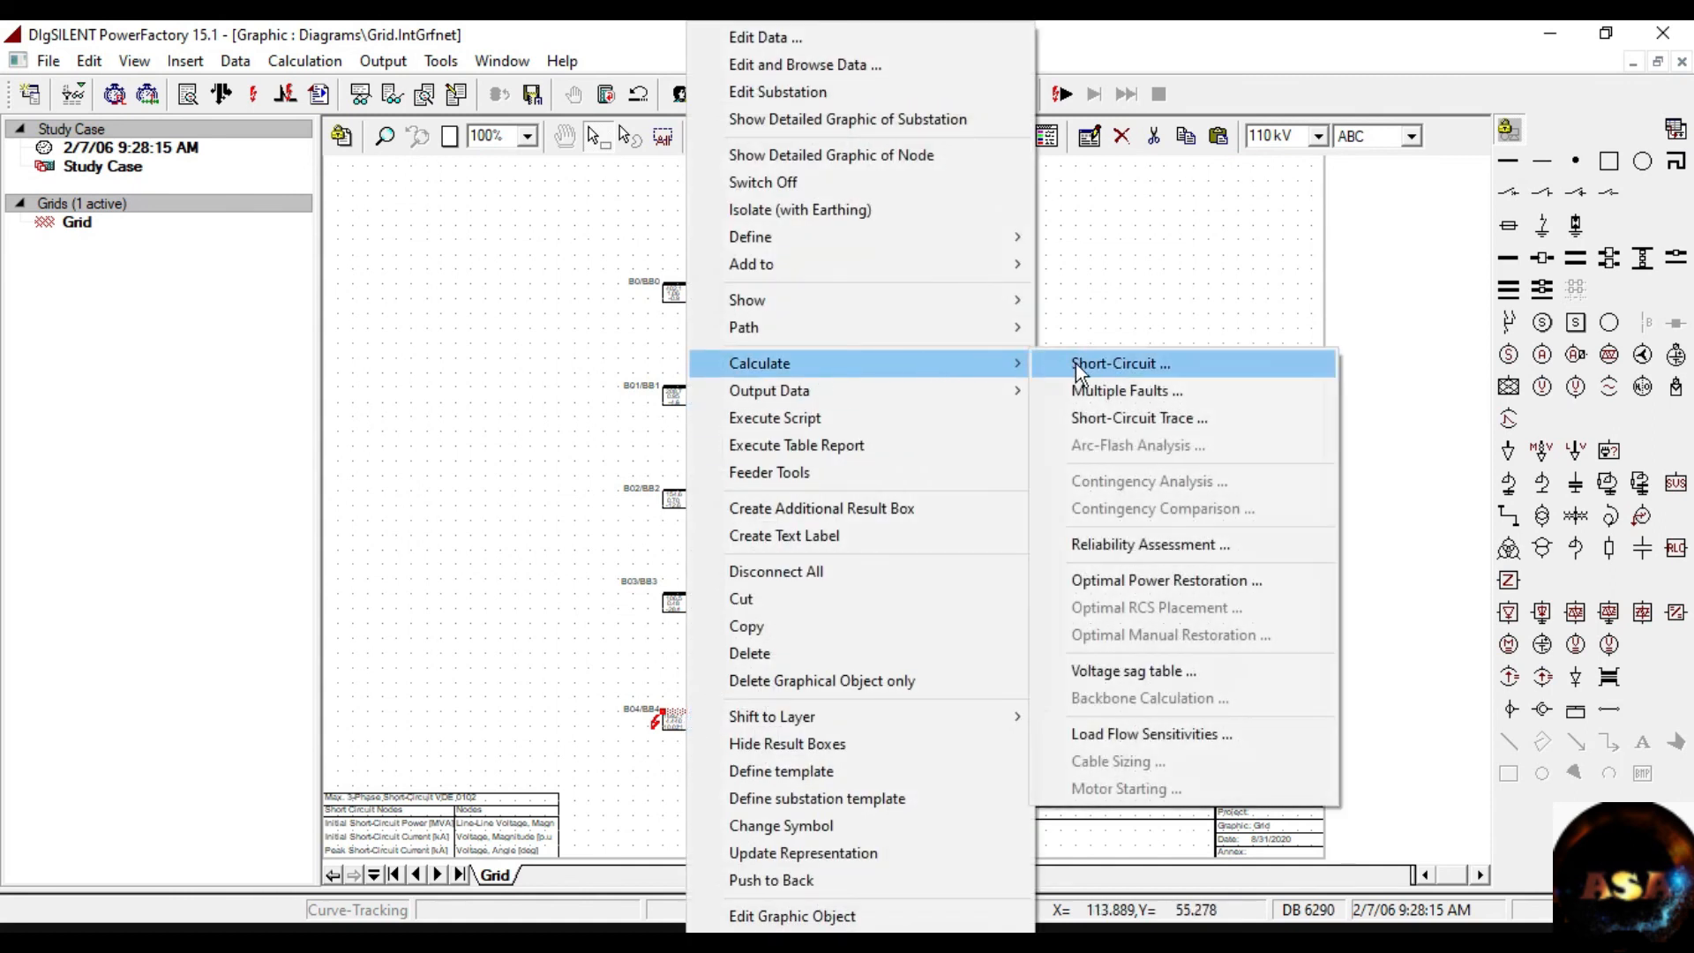
pyautogui.click(1076, 364)
pyautogui.click(774, 196)
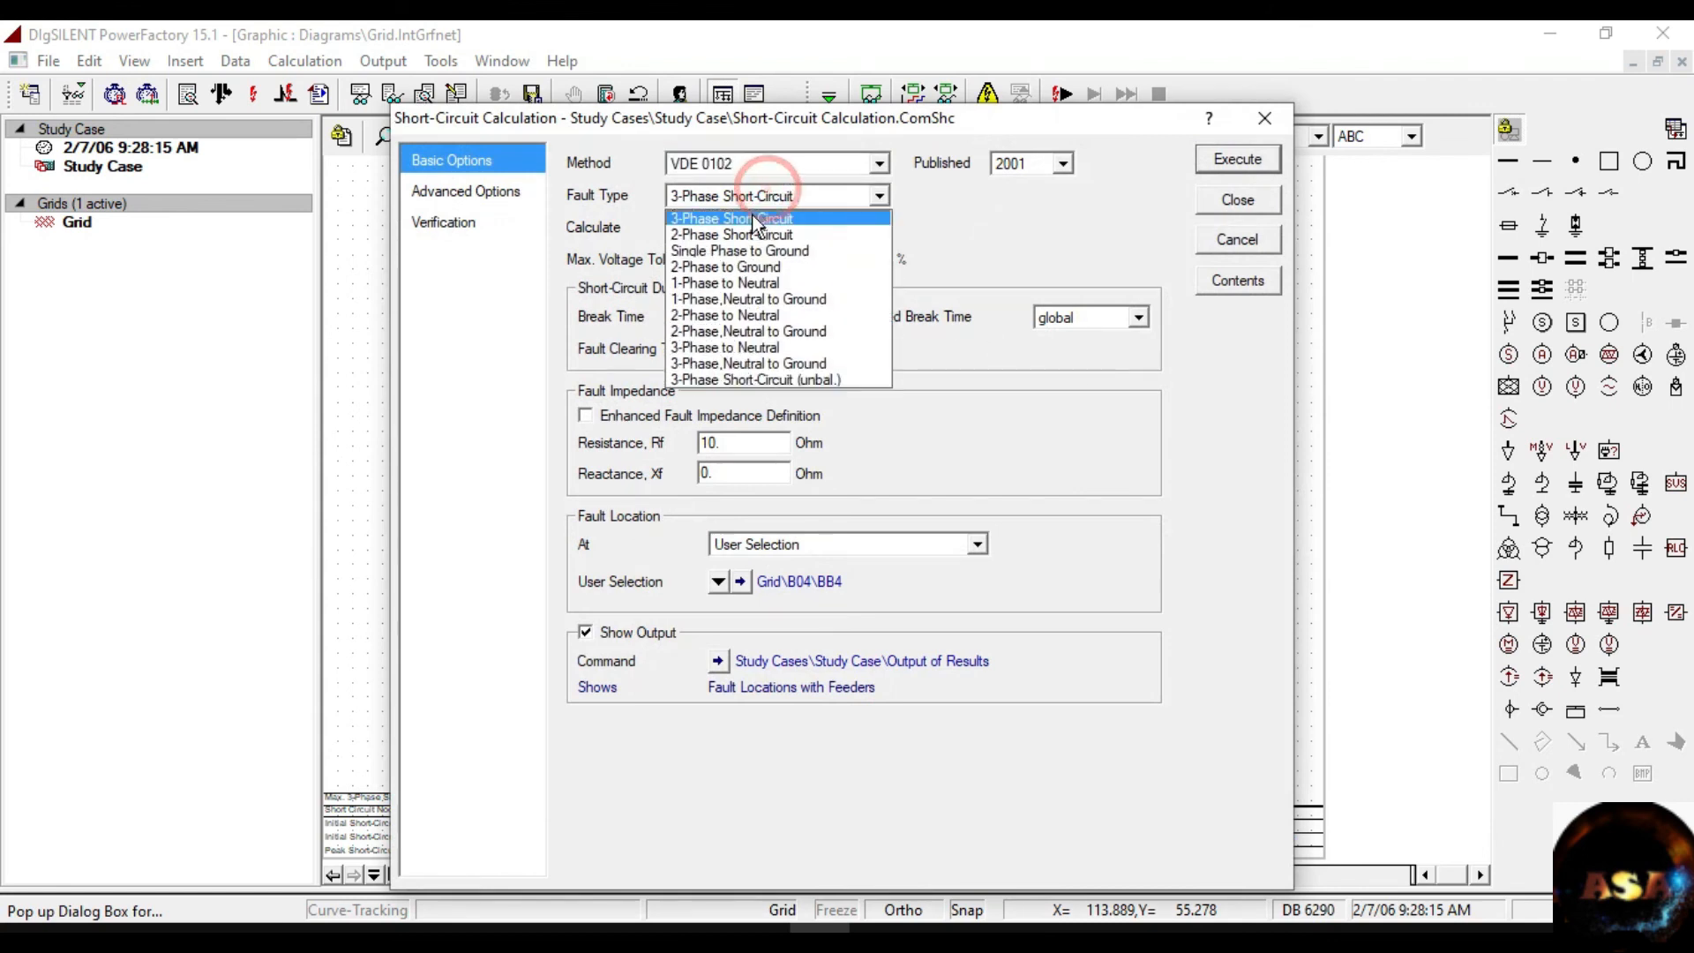
pyautogui.click(741, 256)
pyautogui.click(1236, 160)
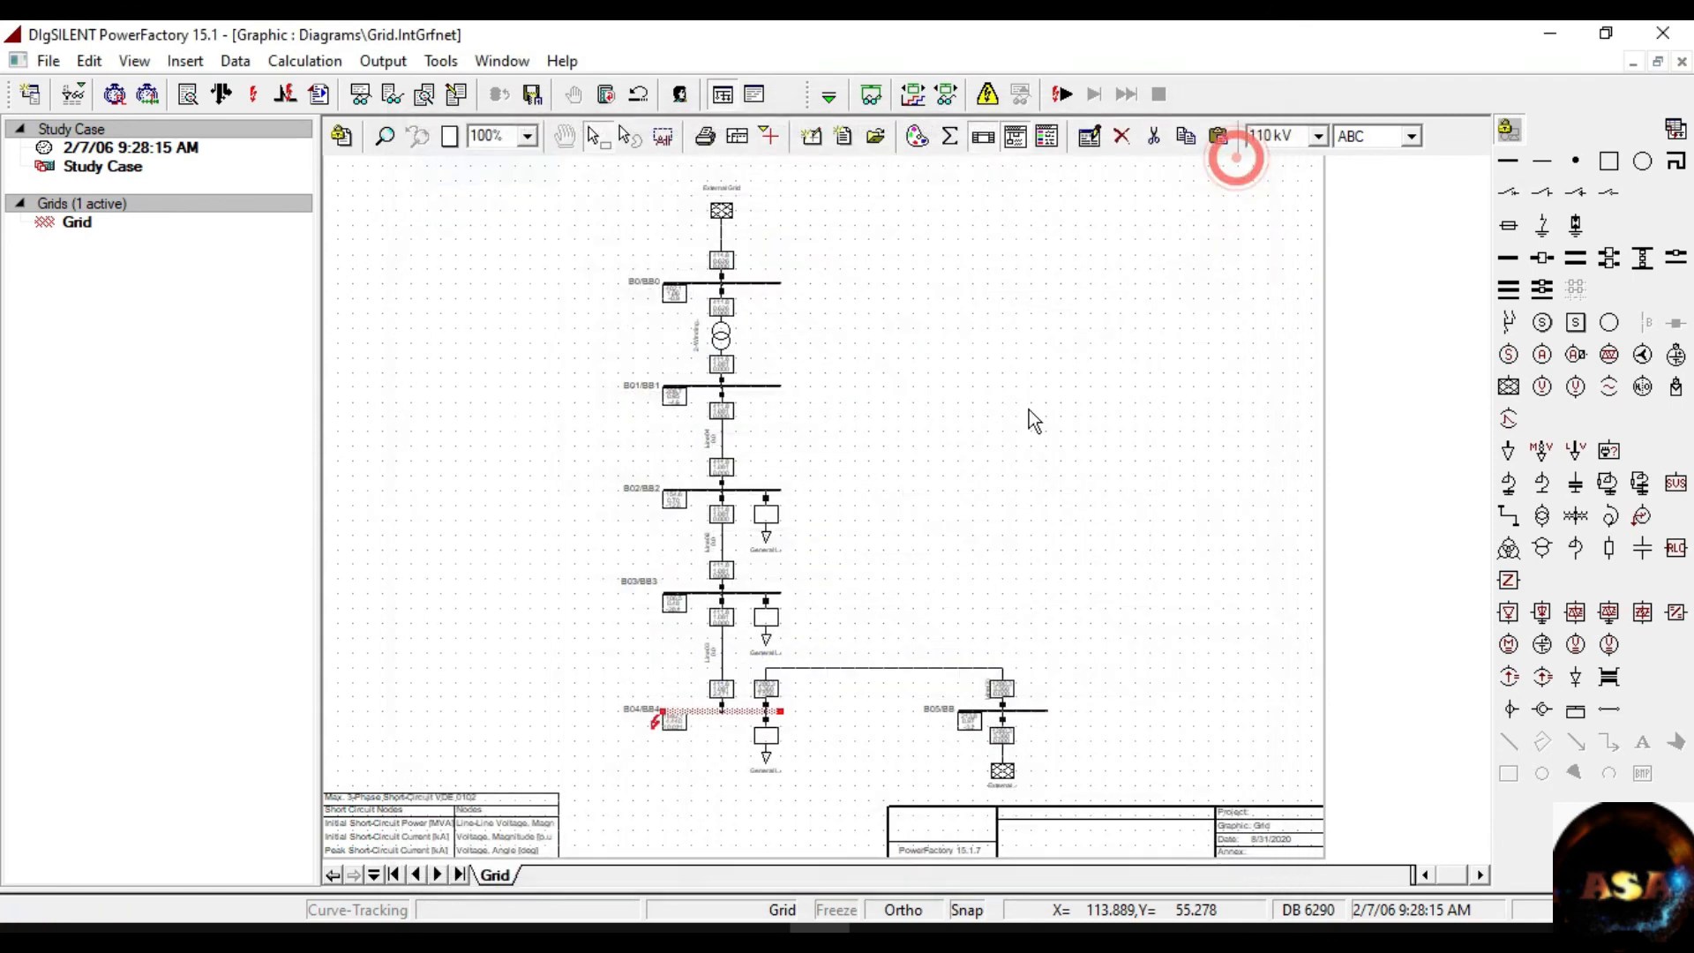
pyautogui.moveTo(673, 738)
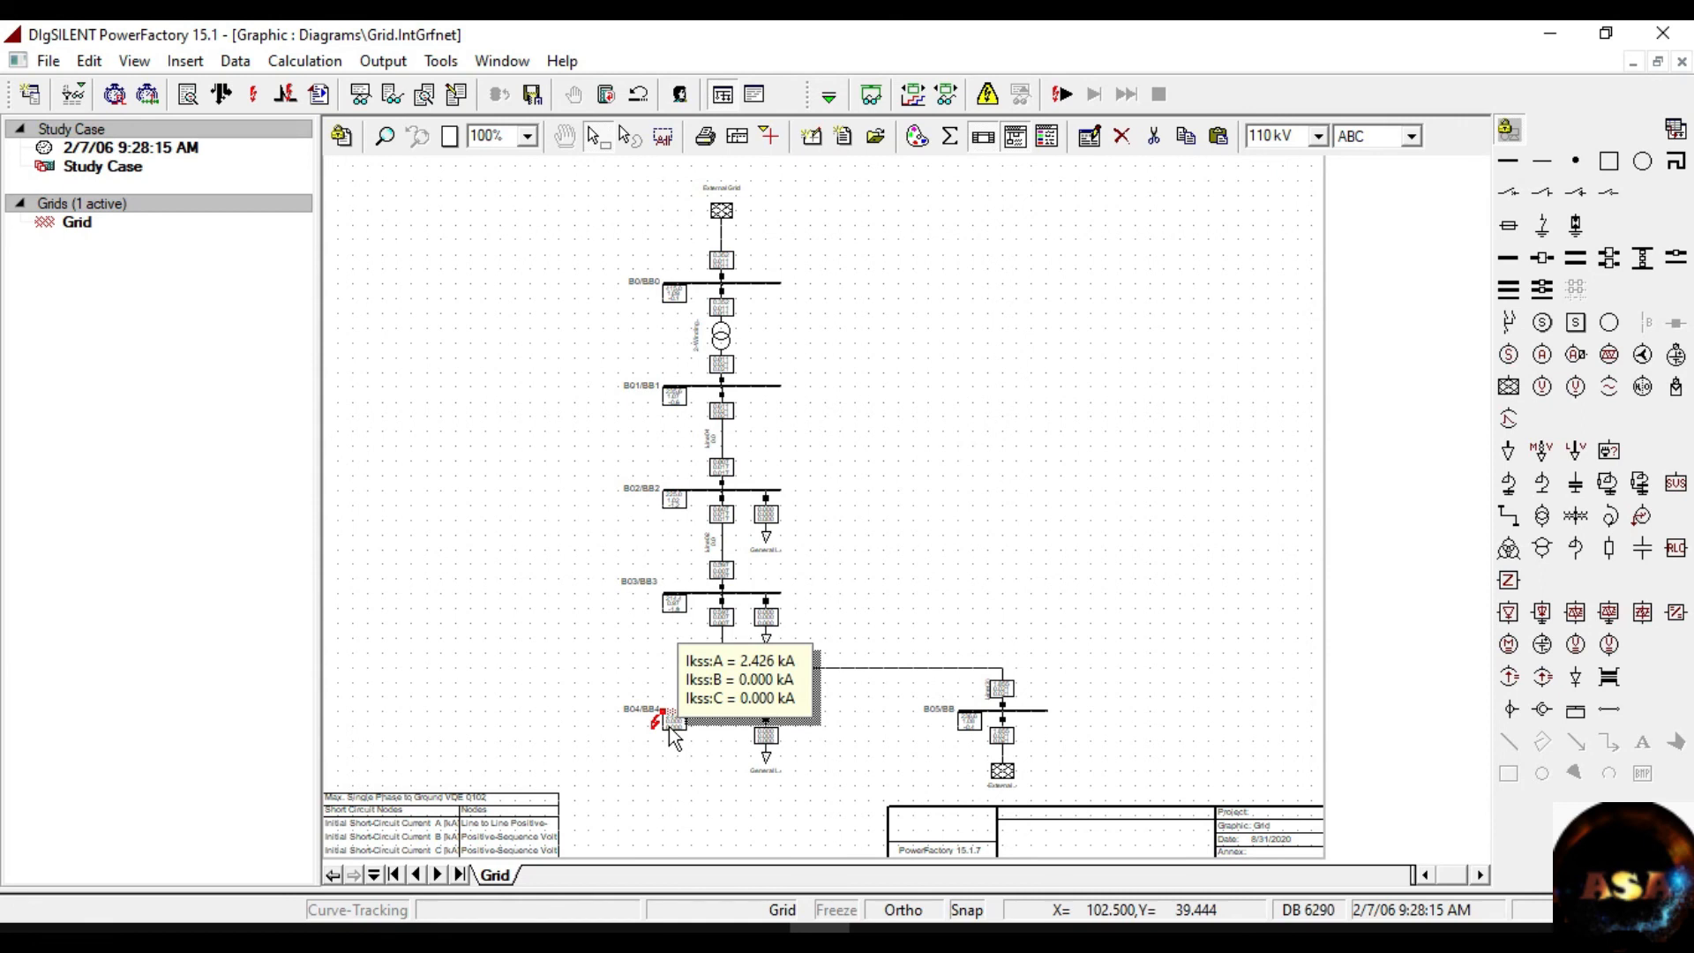
# Review the earth current and overcurrent pickup settings in the 50PP Starting detector type of the SEL421 1A relay at busbar BB1.
pyautogui.rightClick(720, 399)
pyautogui.moveTo(792, 457)
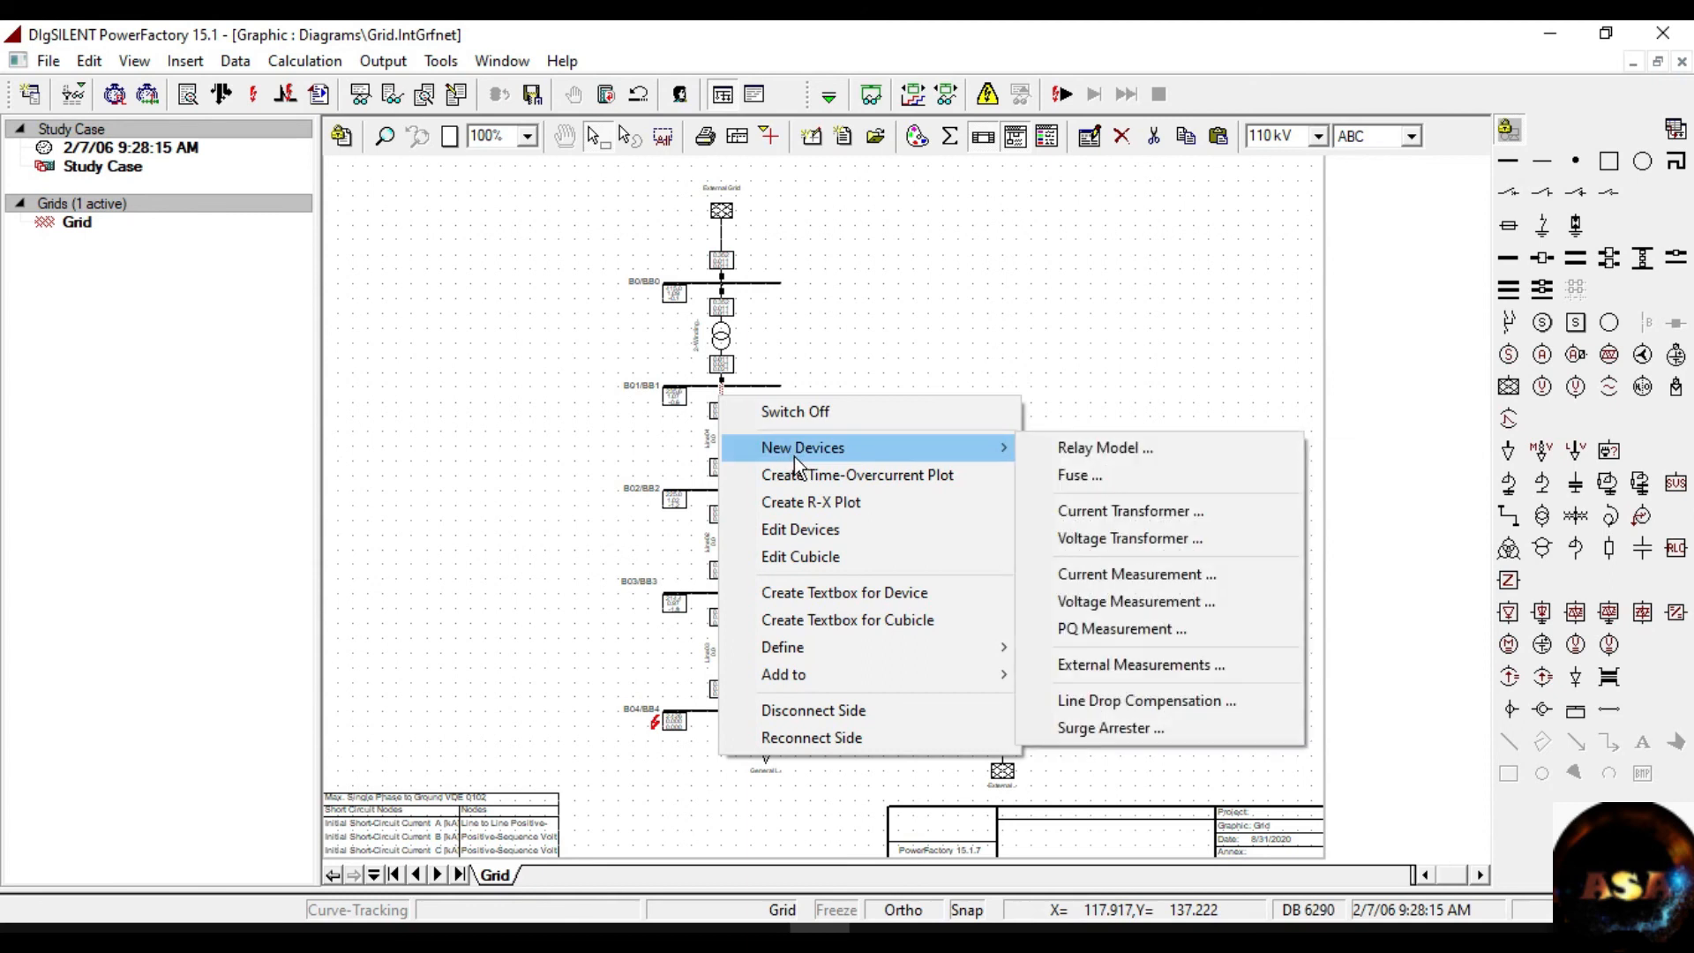
pyautogui.click(824, 532)
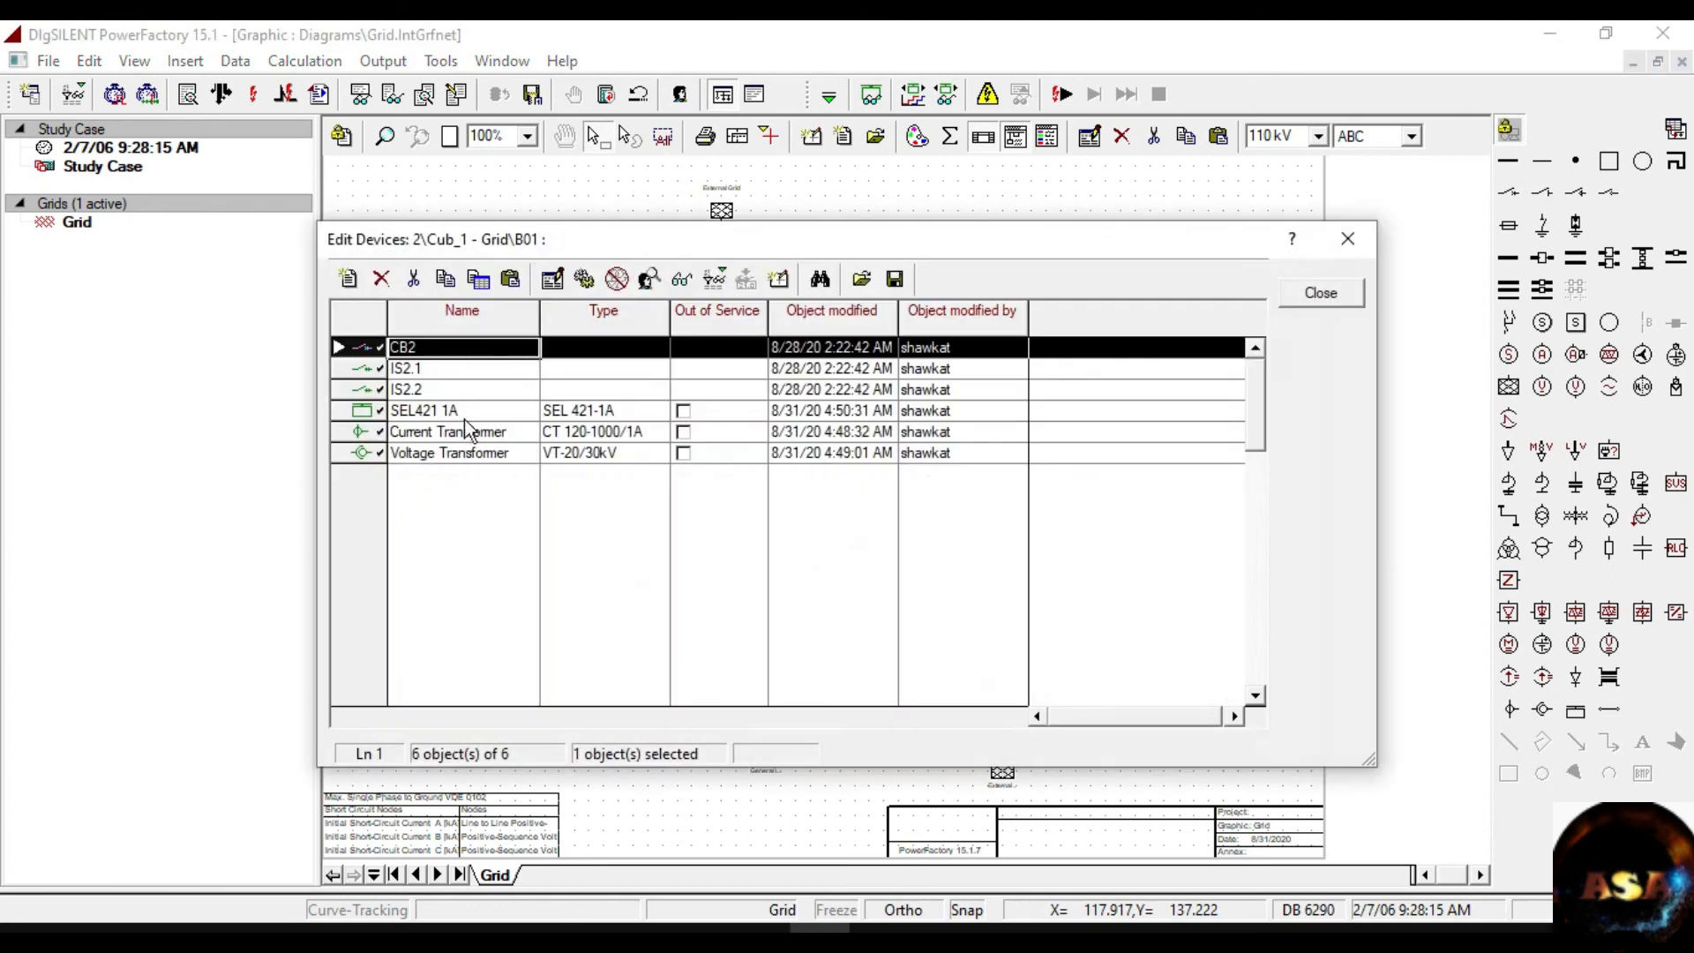
pyautogui.doubleClick(375, 410)
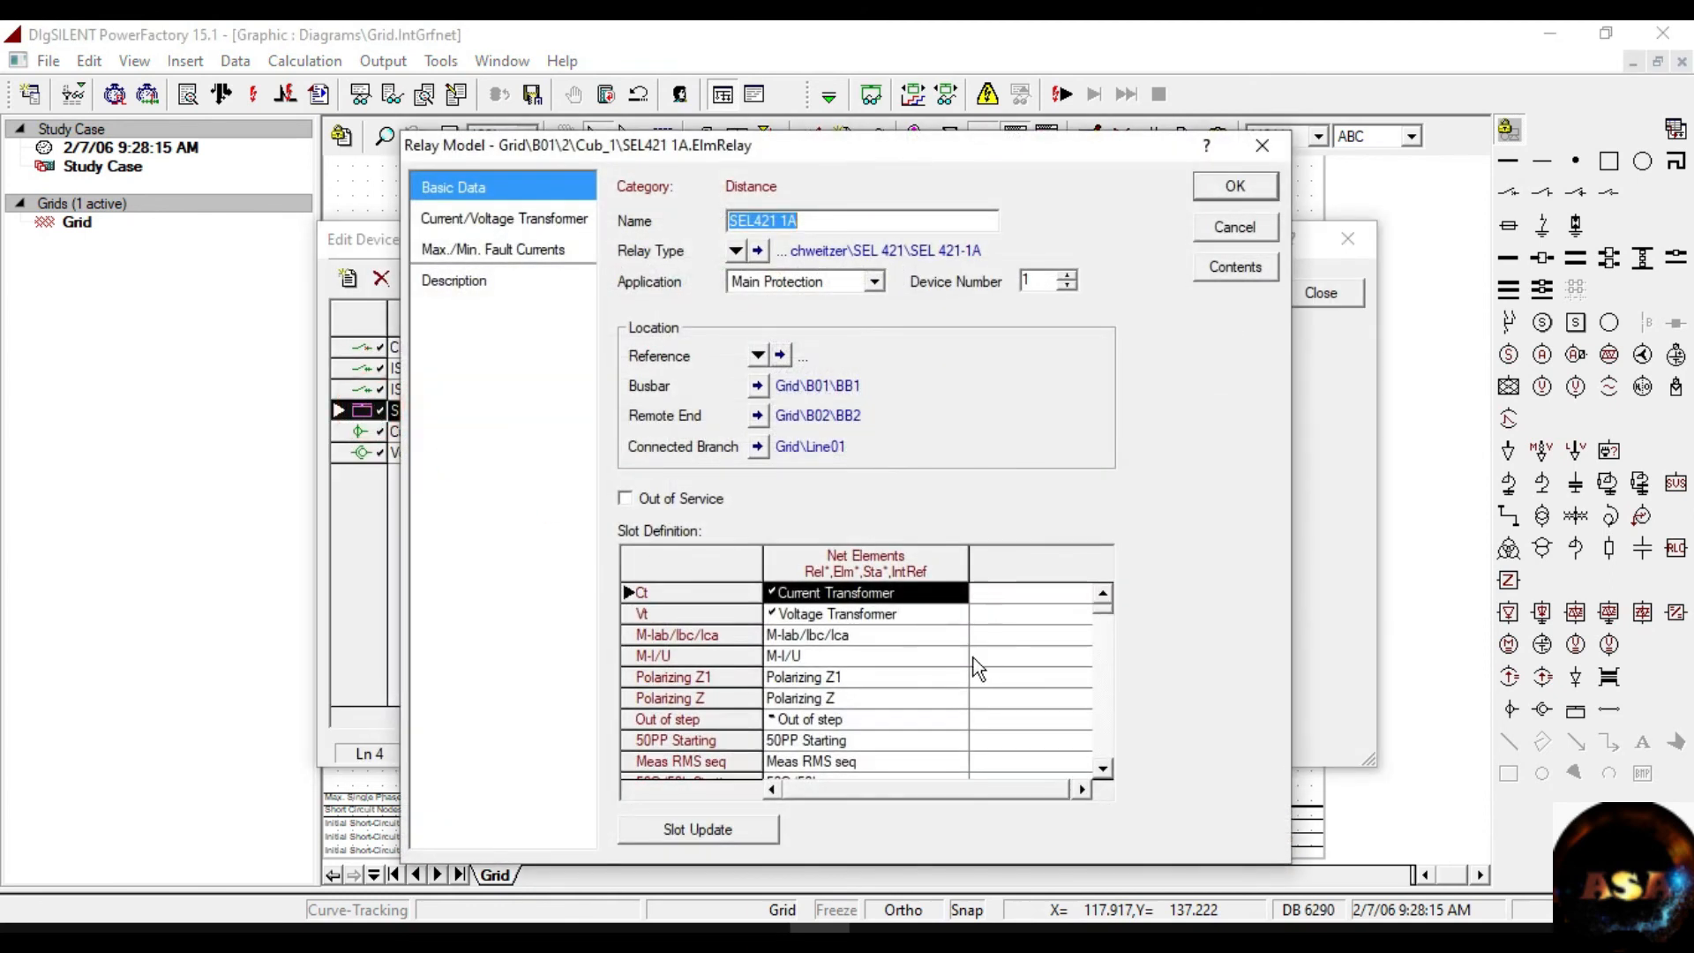
pyautogui.scroll(-2, 931, 680)
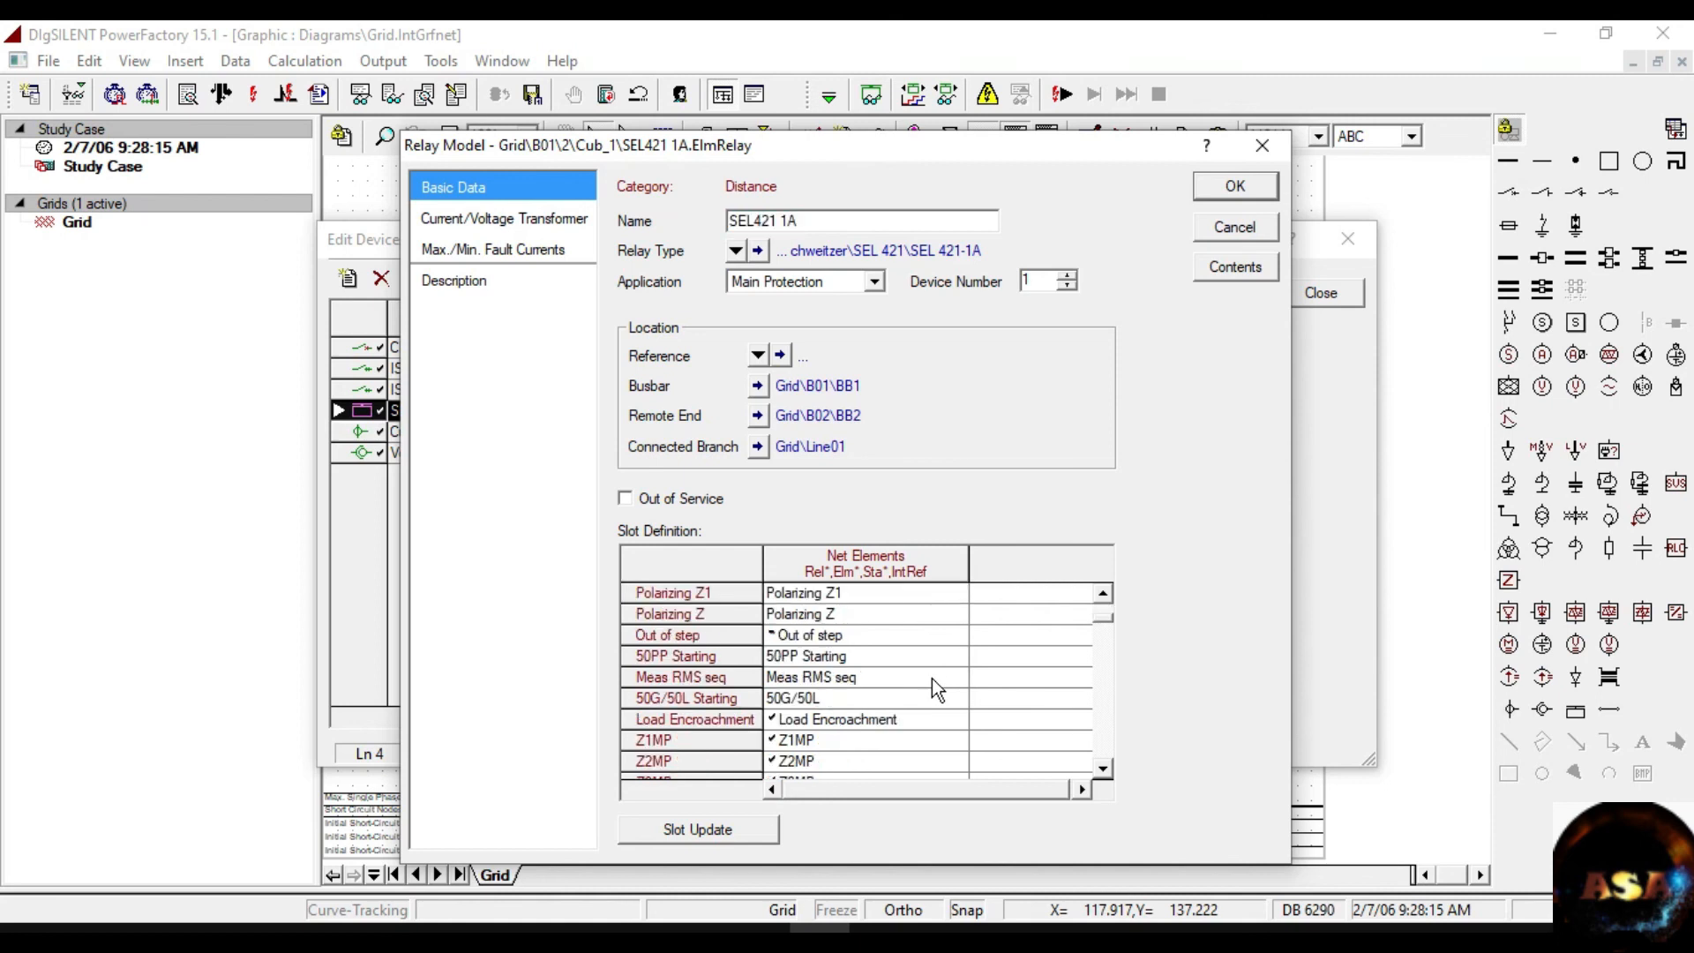
pyautogui.doubleClick(807, 658)
pyautogui.click(671, 284)
pyautogui.doubleClick(843, 473)
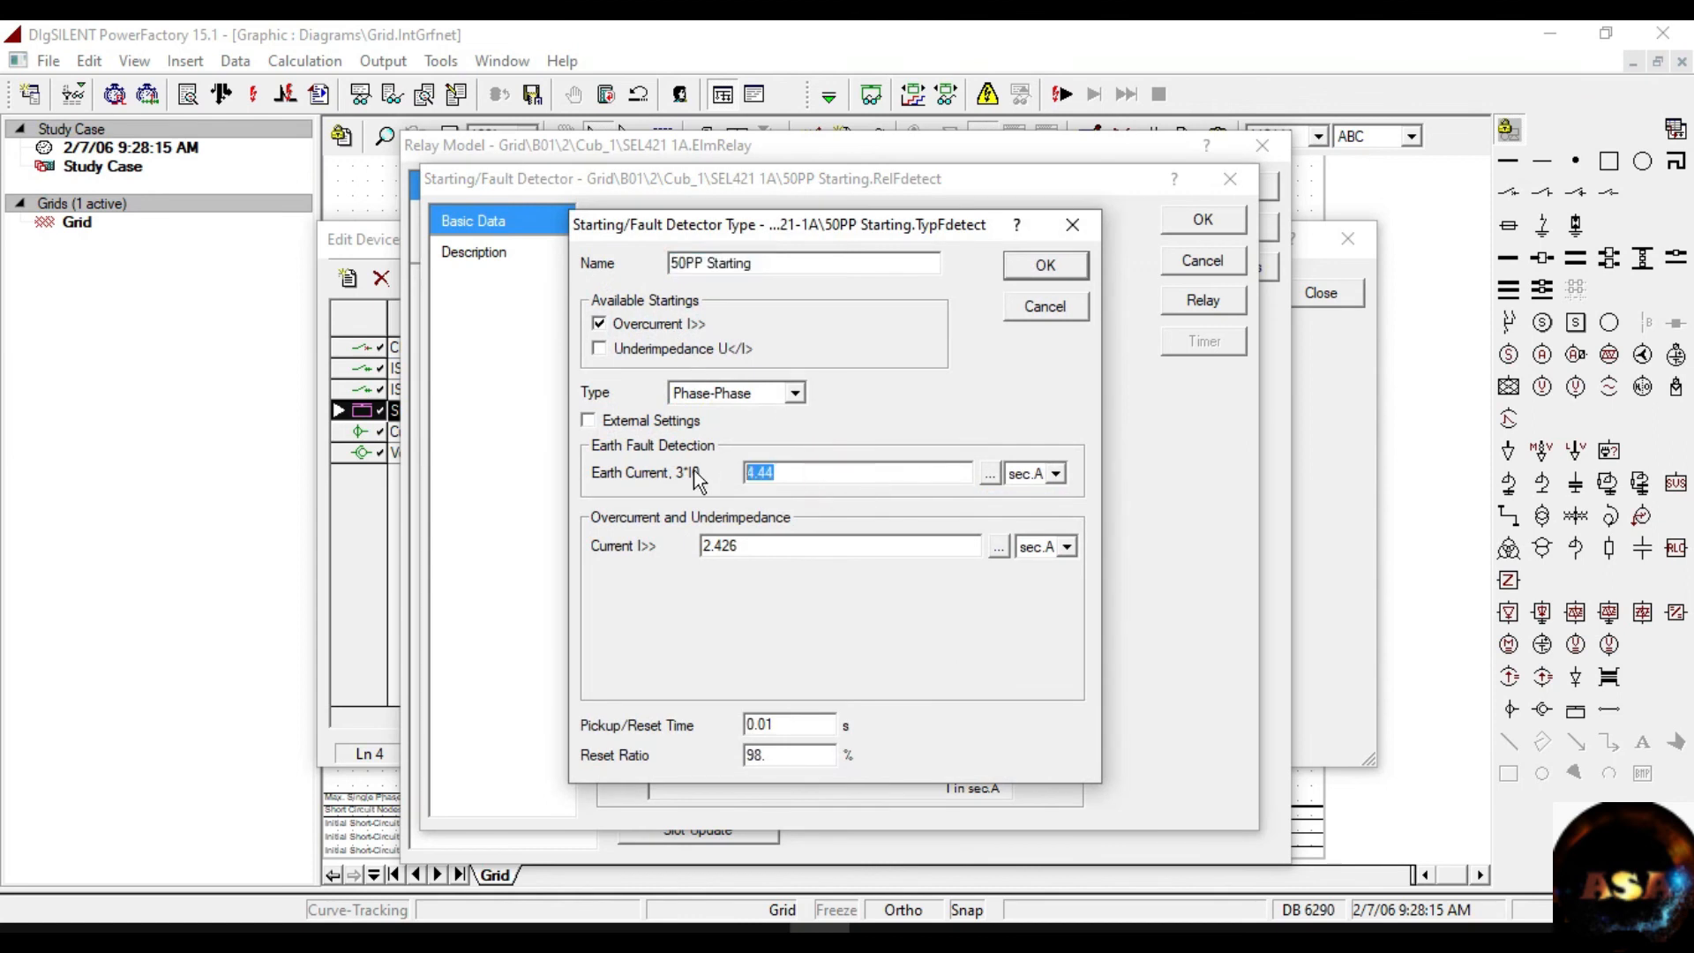
pyautogui.doubleClick(783, 547)
pyautogui.click(1046, 272)
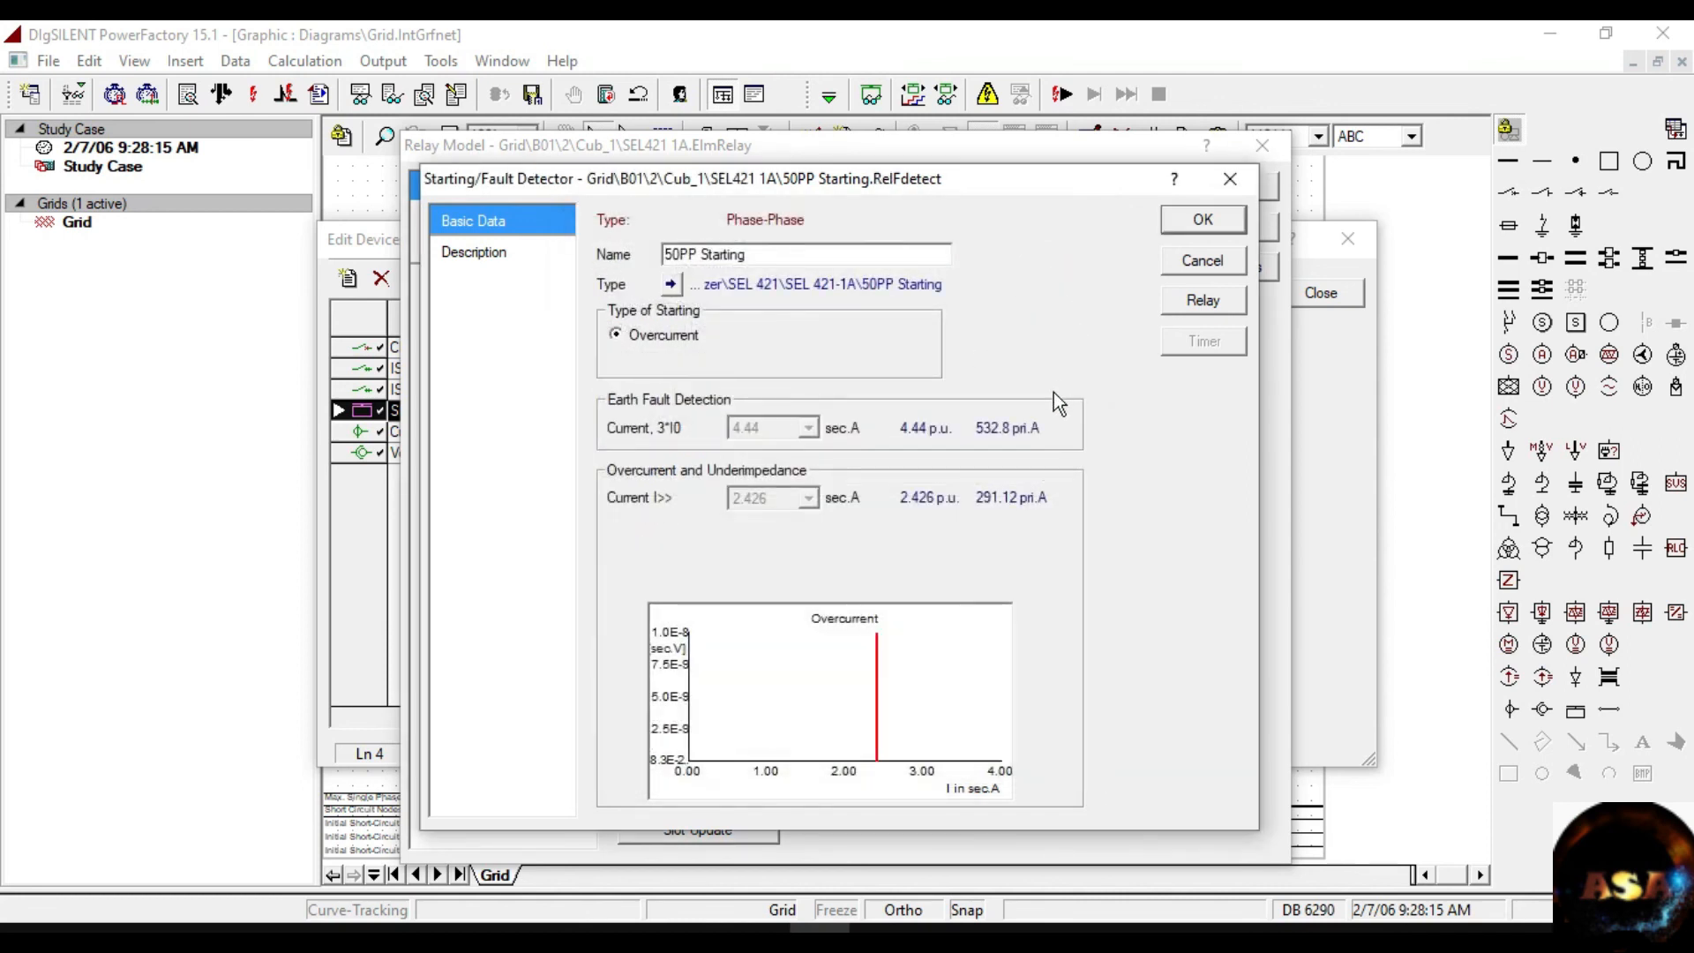
pyautogui.click(1202, 219)
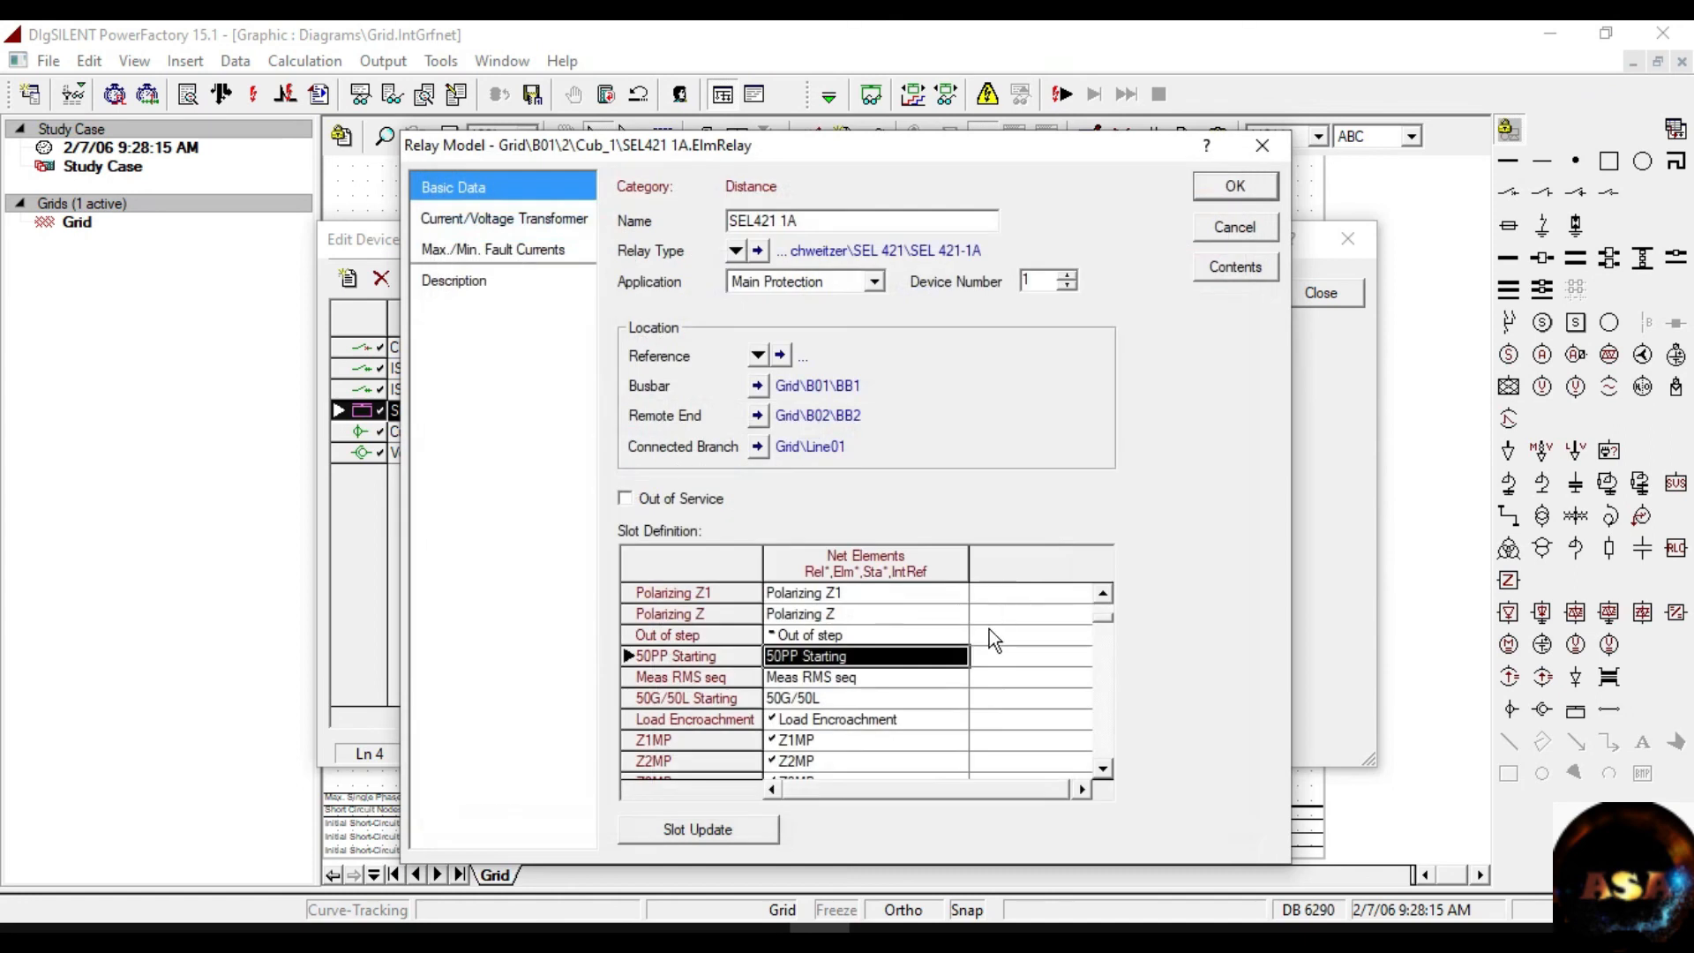
# Set the replica impedance of the zone 1 phase-phase element Z1MP to 15.49 sec.Ohm.
pyautogui.scroll(-2, 903, 696)
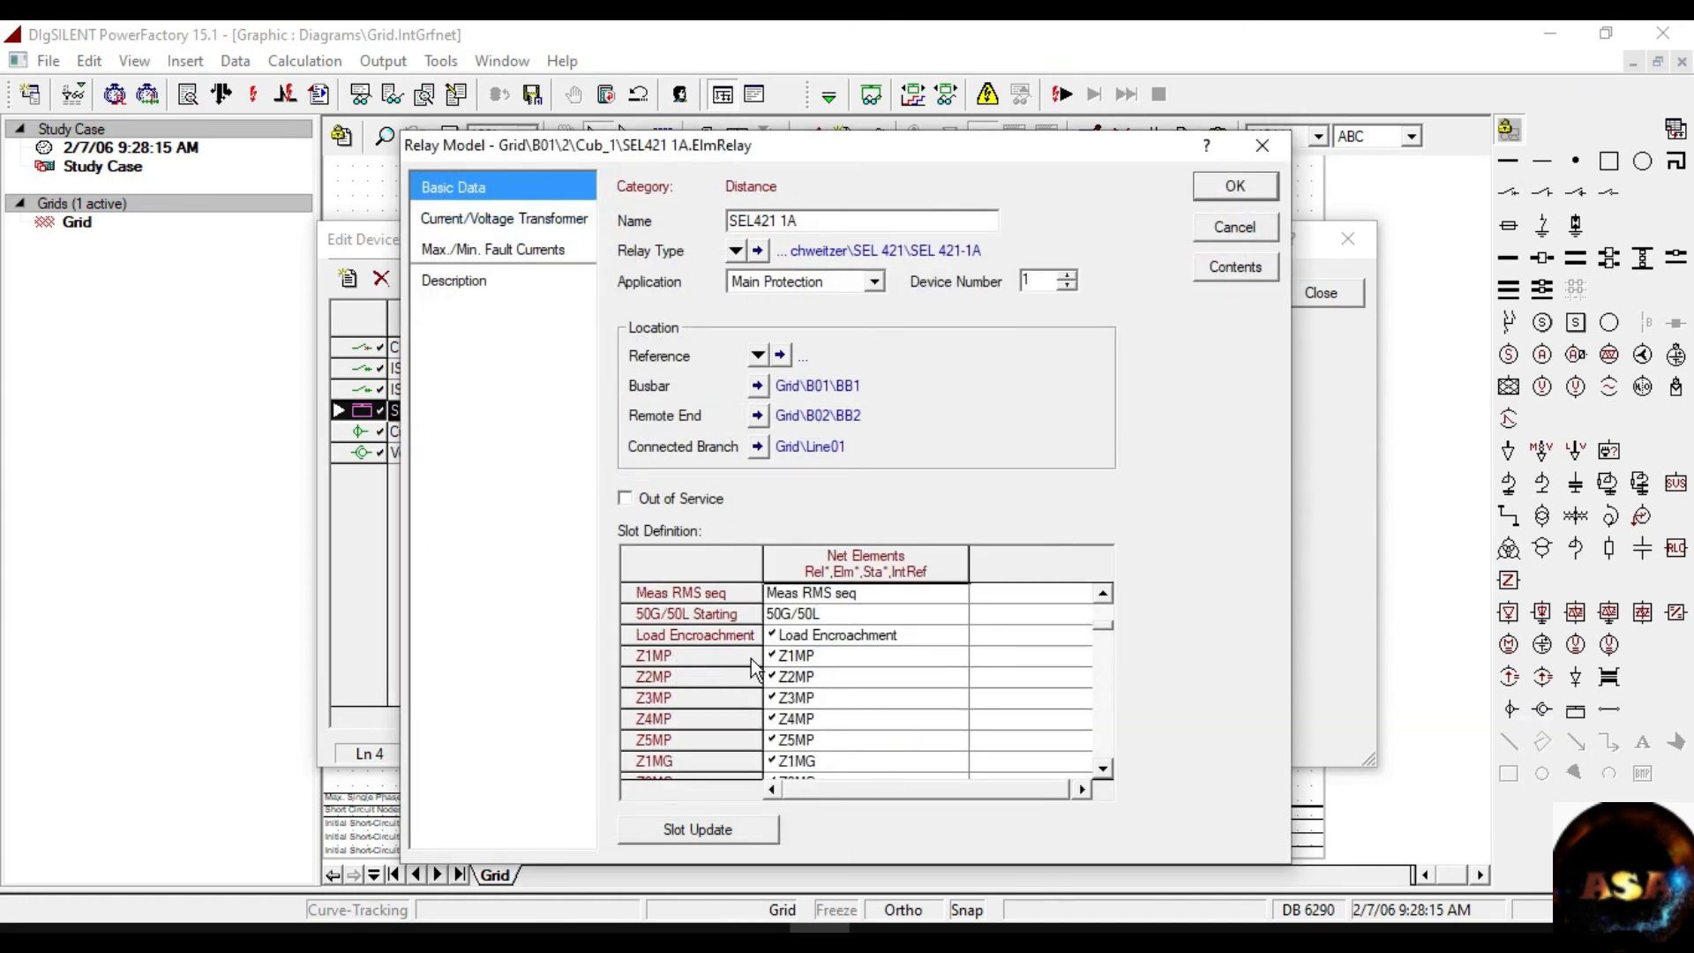
pyautogui.doubleClick(784, 657)
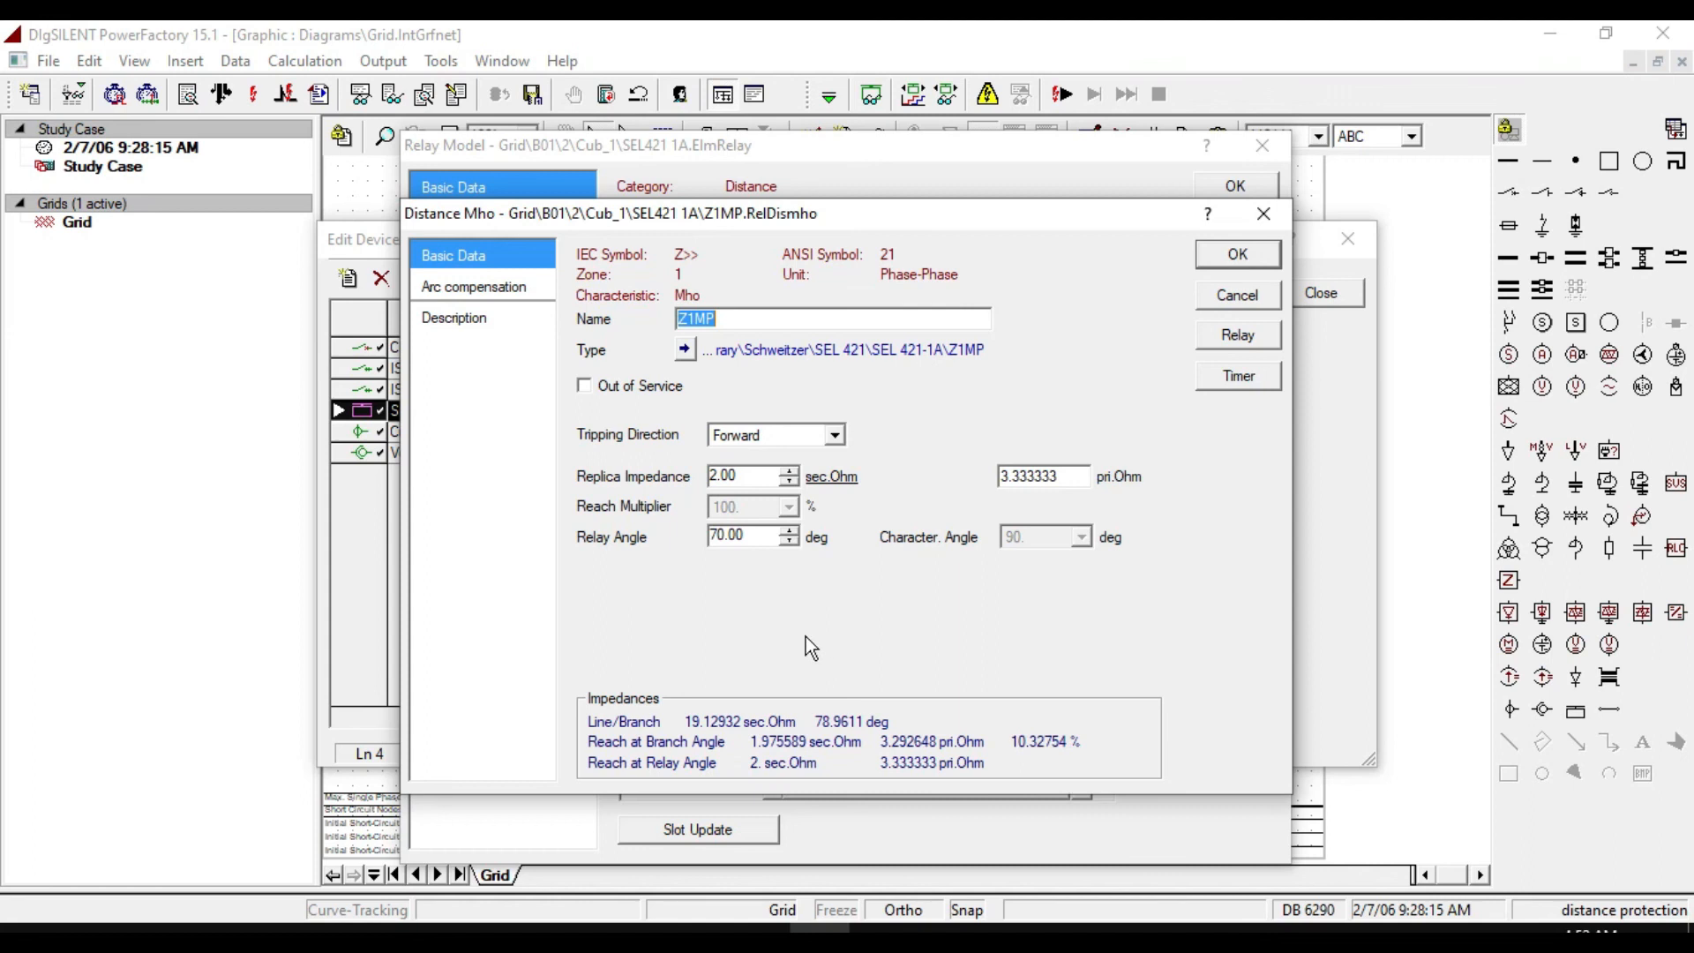
pyautogui.click(754, 540)
pyautogui.click(749, 476)
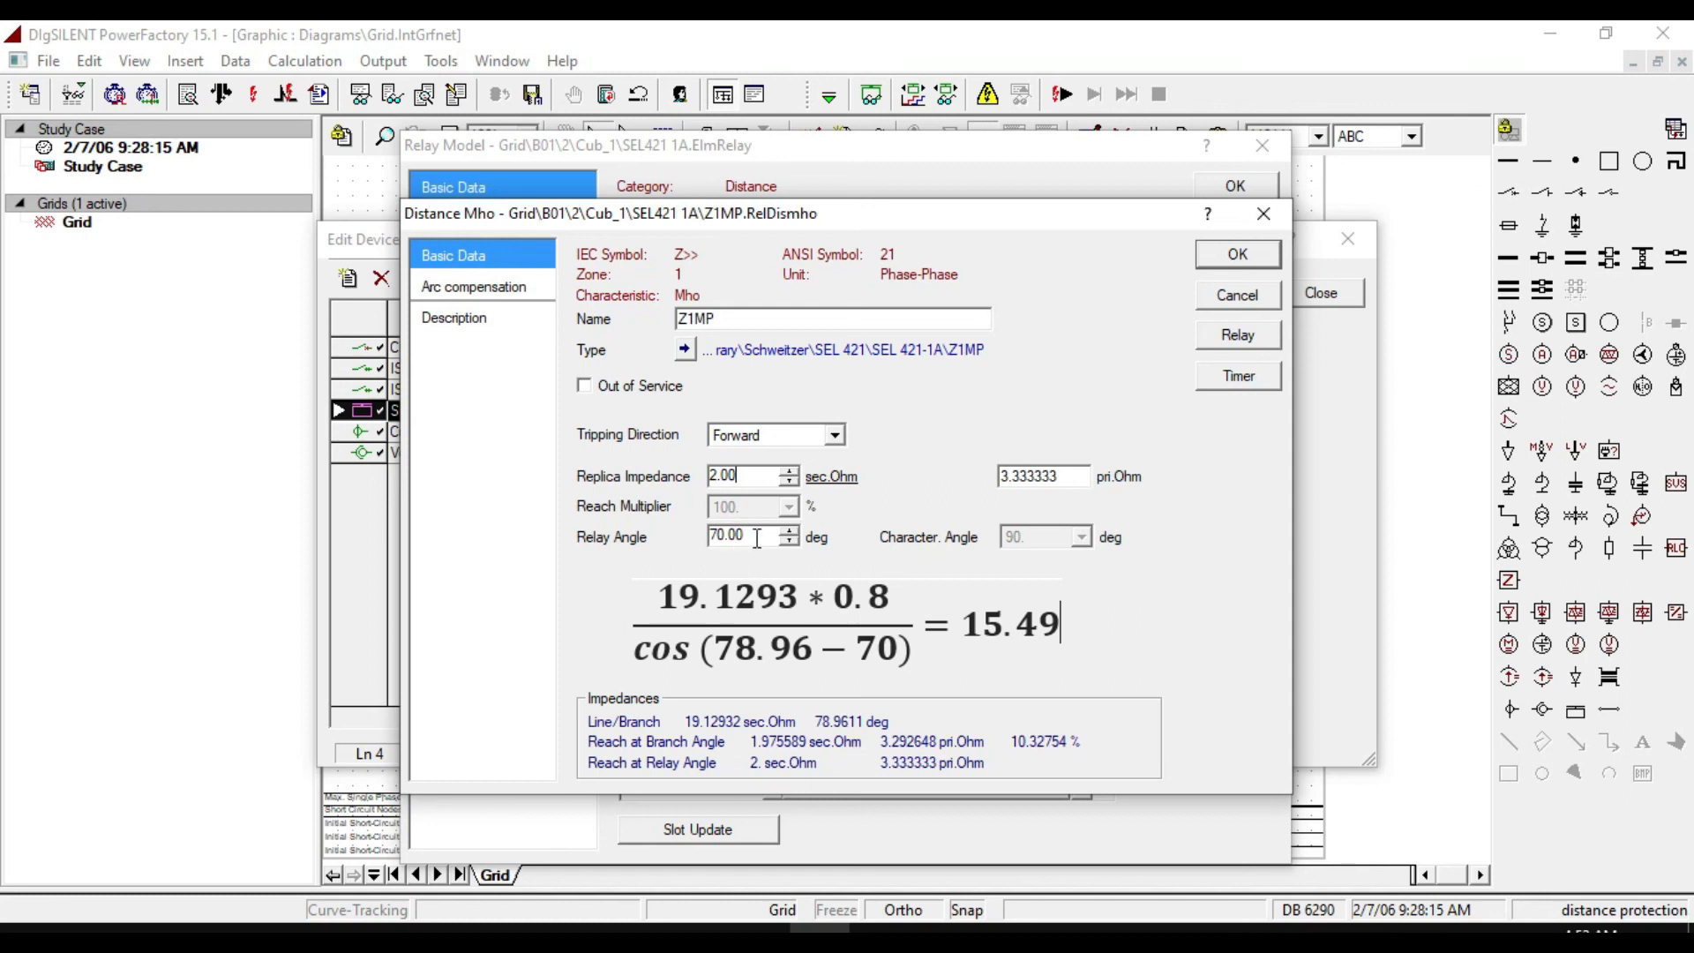
pyautogui.click(721, 535)
pyautogui.doubleClick(766, 476)
pyautogui.write('15.')
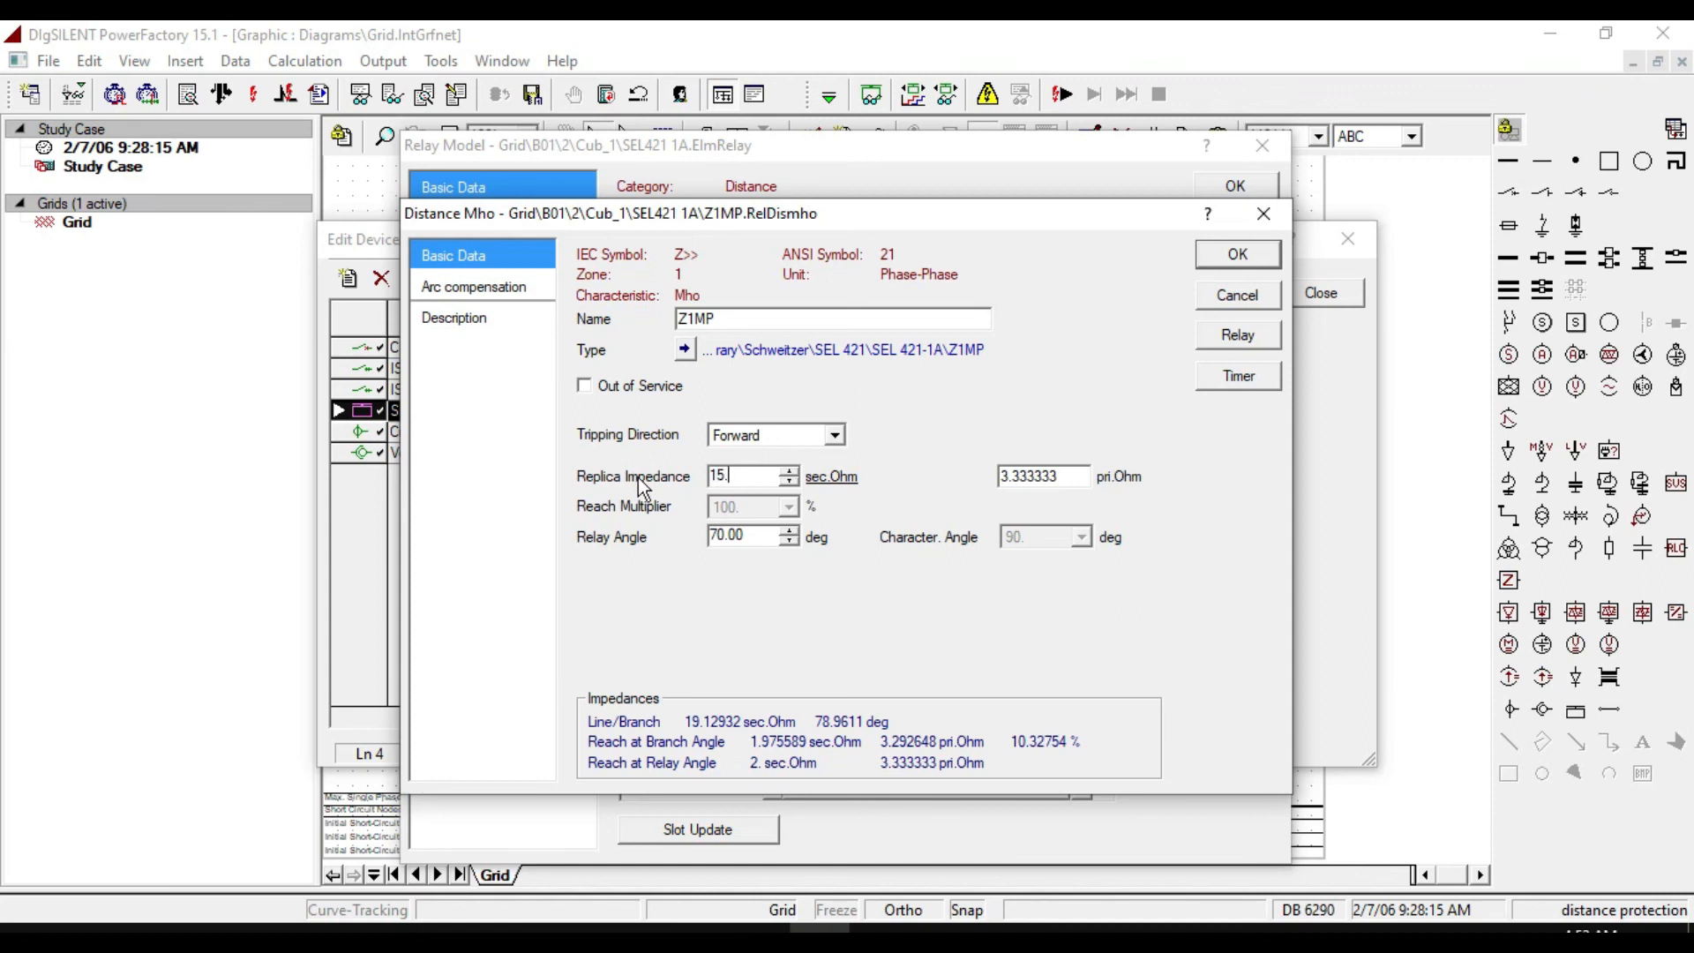
pyautogui.write('49')
pyautogui.click(750, 536)
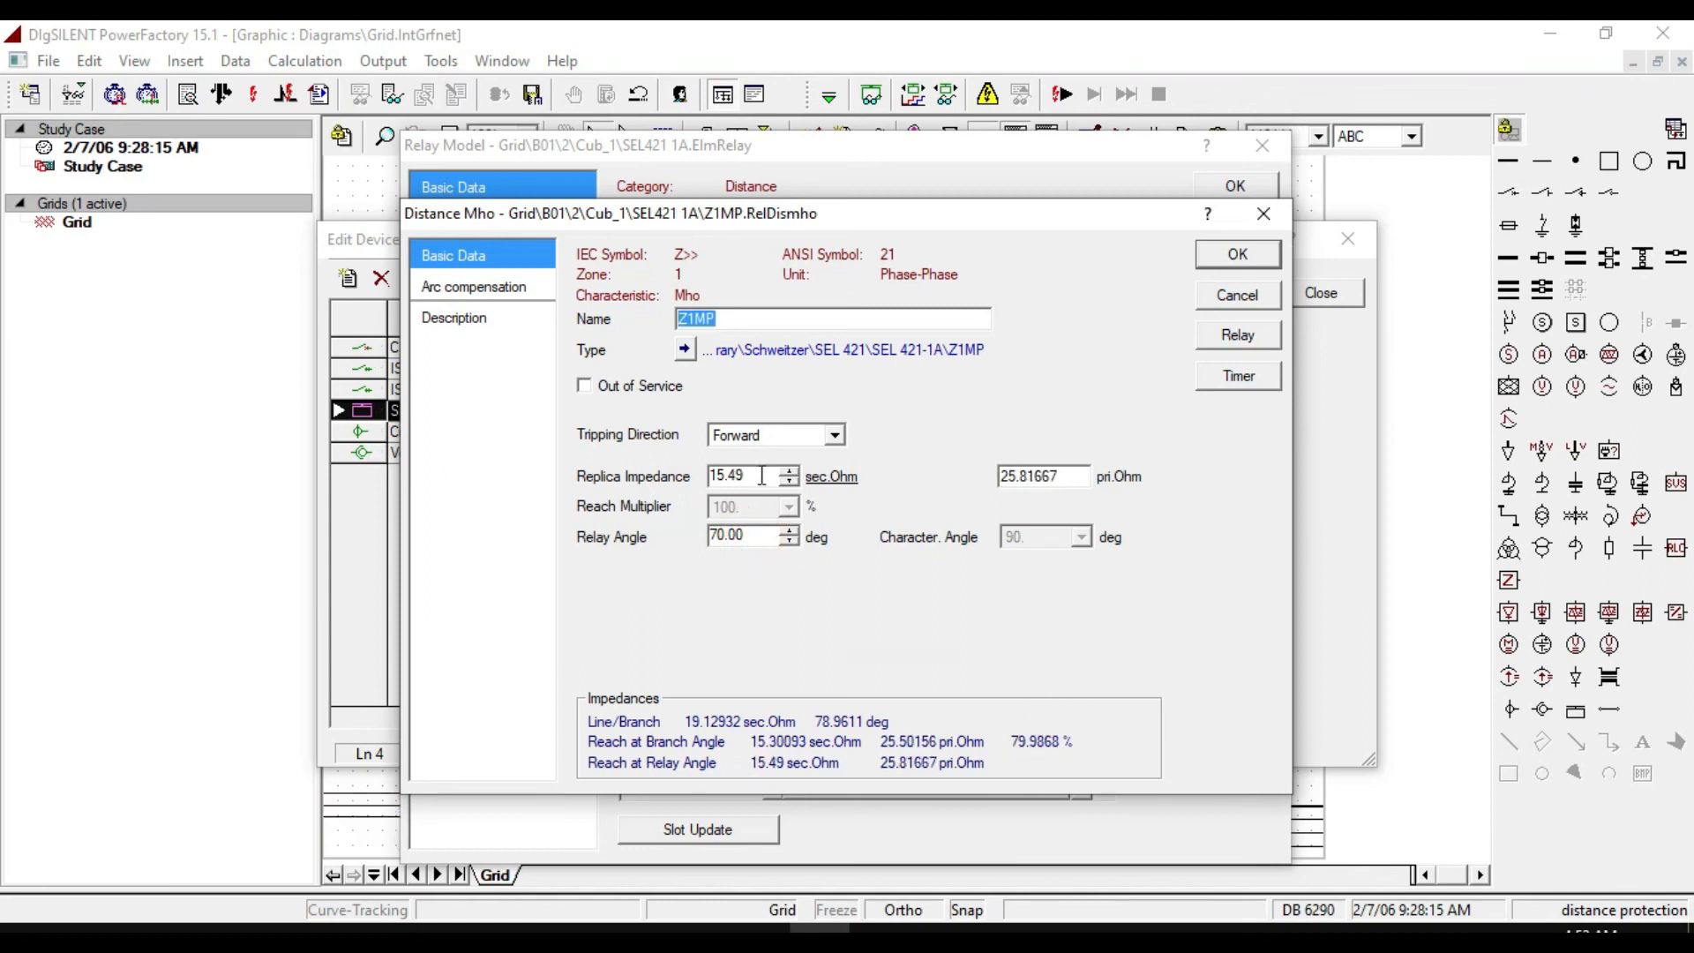
# Review Z1MP's tripping direction and its type's directional options, replica impedance range and relay angle range, and accept the element.
pyautogui.click(733, 436)
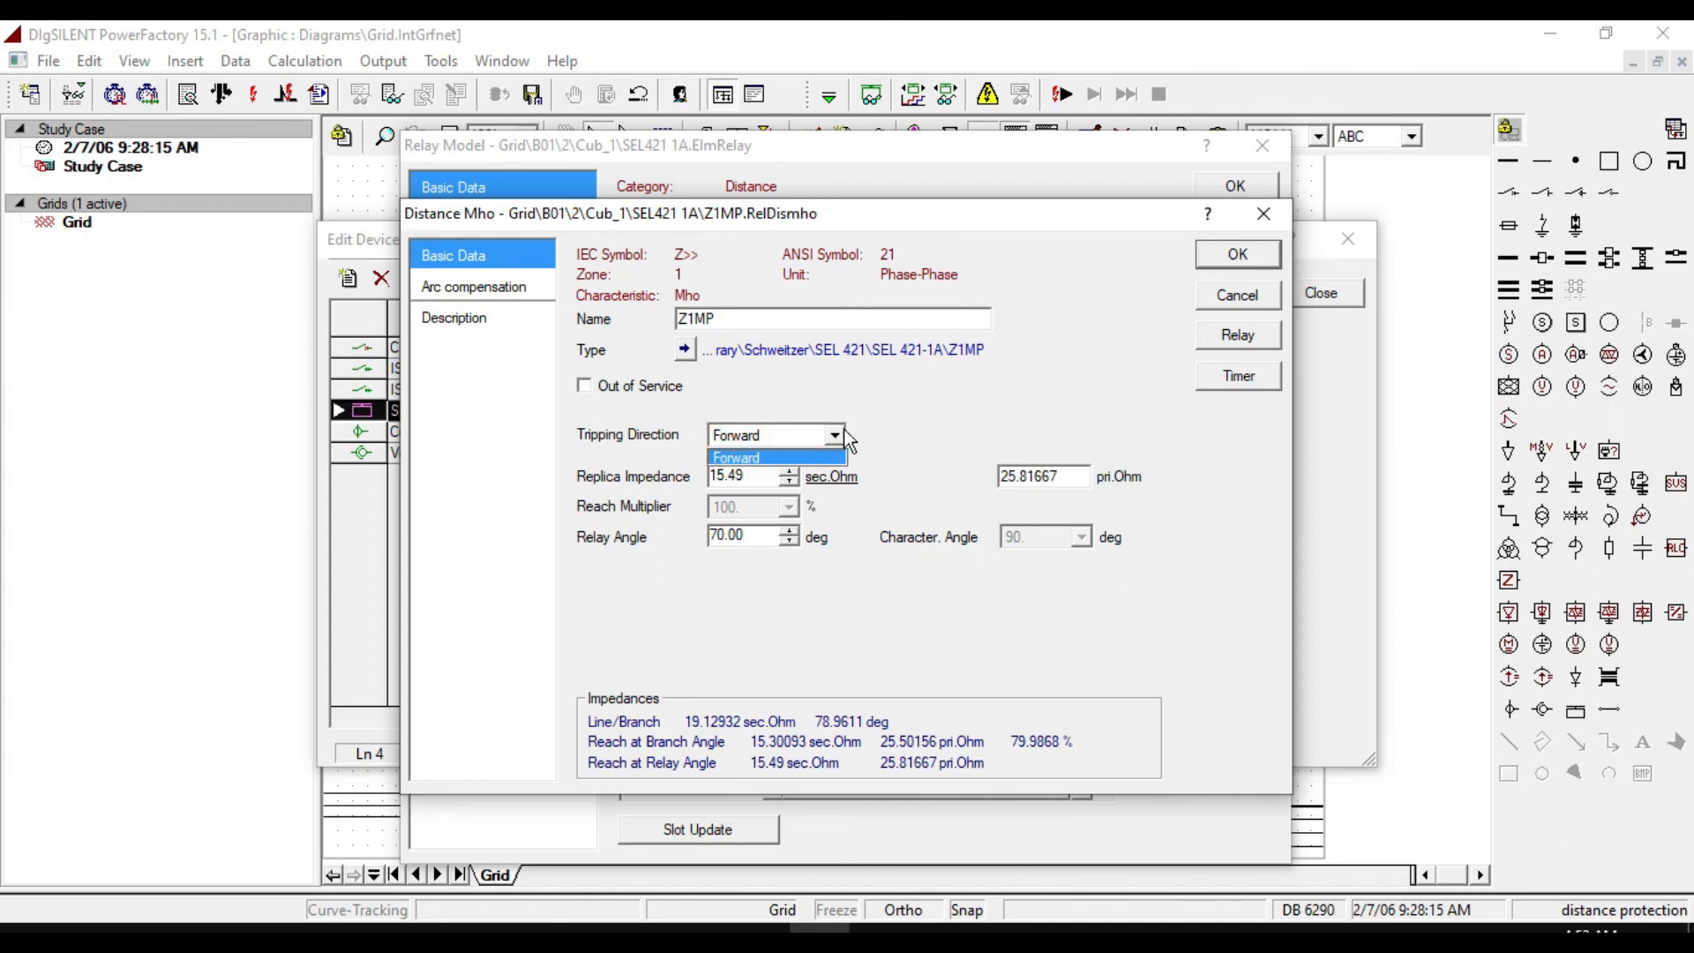
pyautogui.click(902, 413)
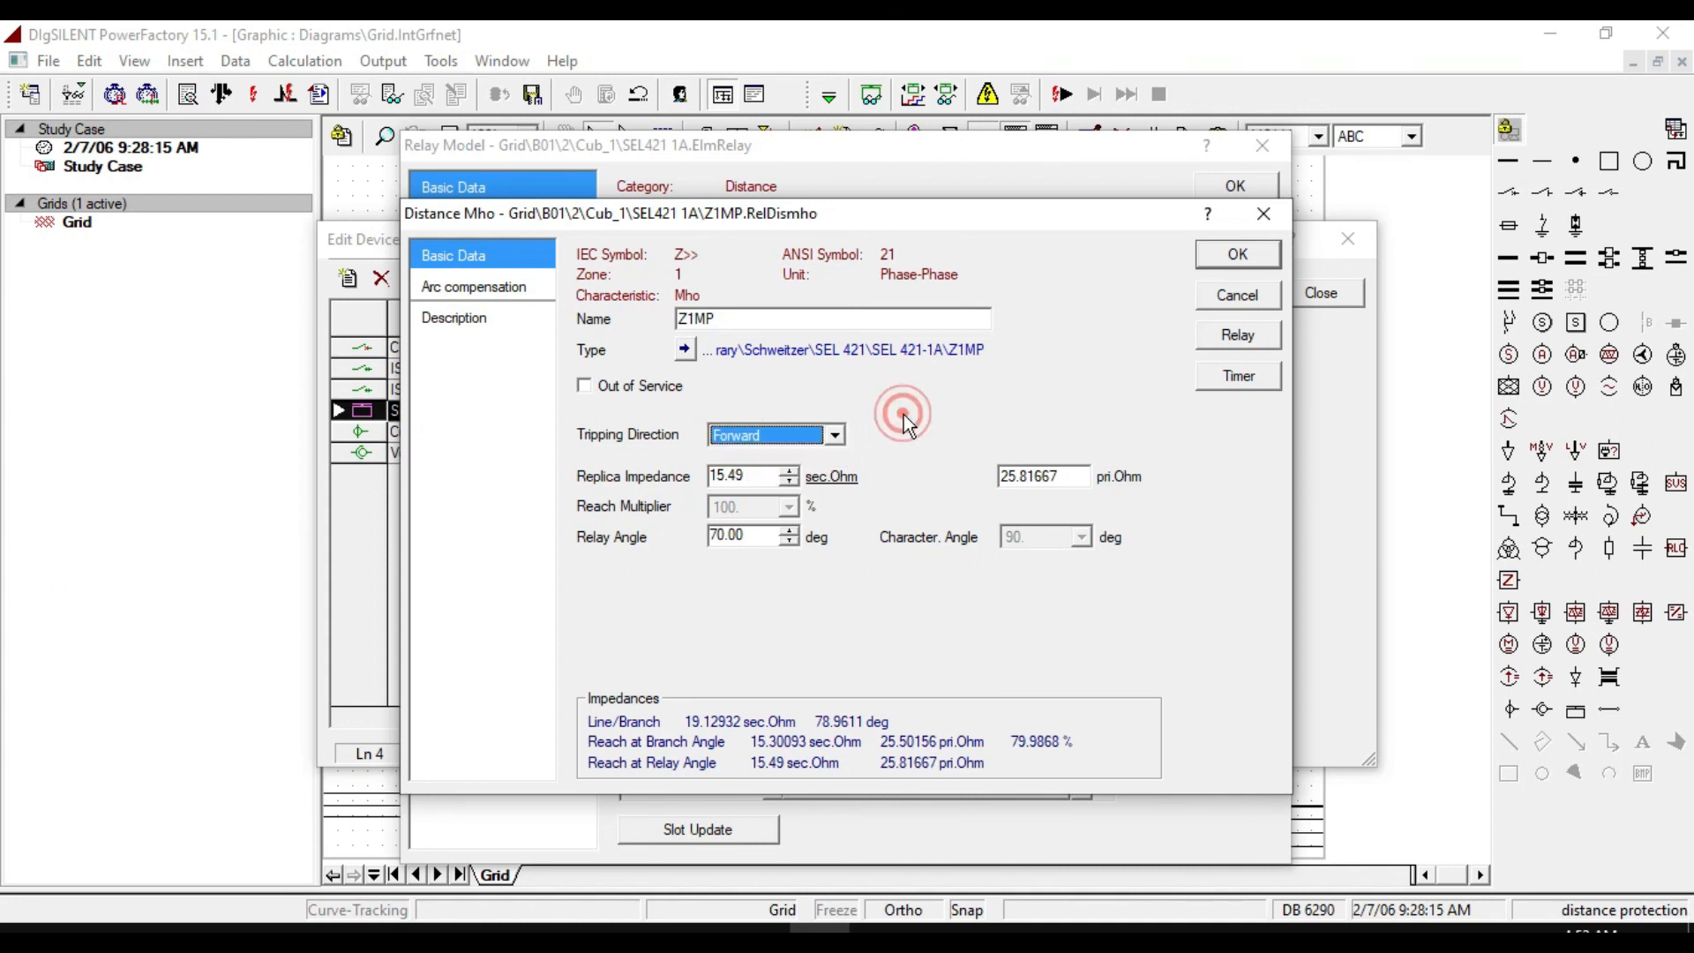
pyautogui.click(686, 350)
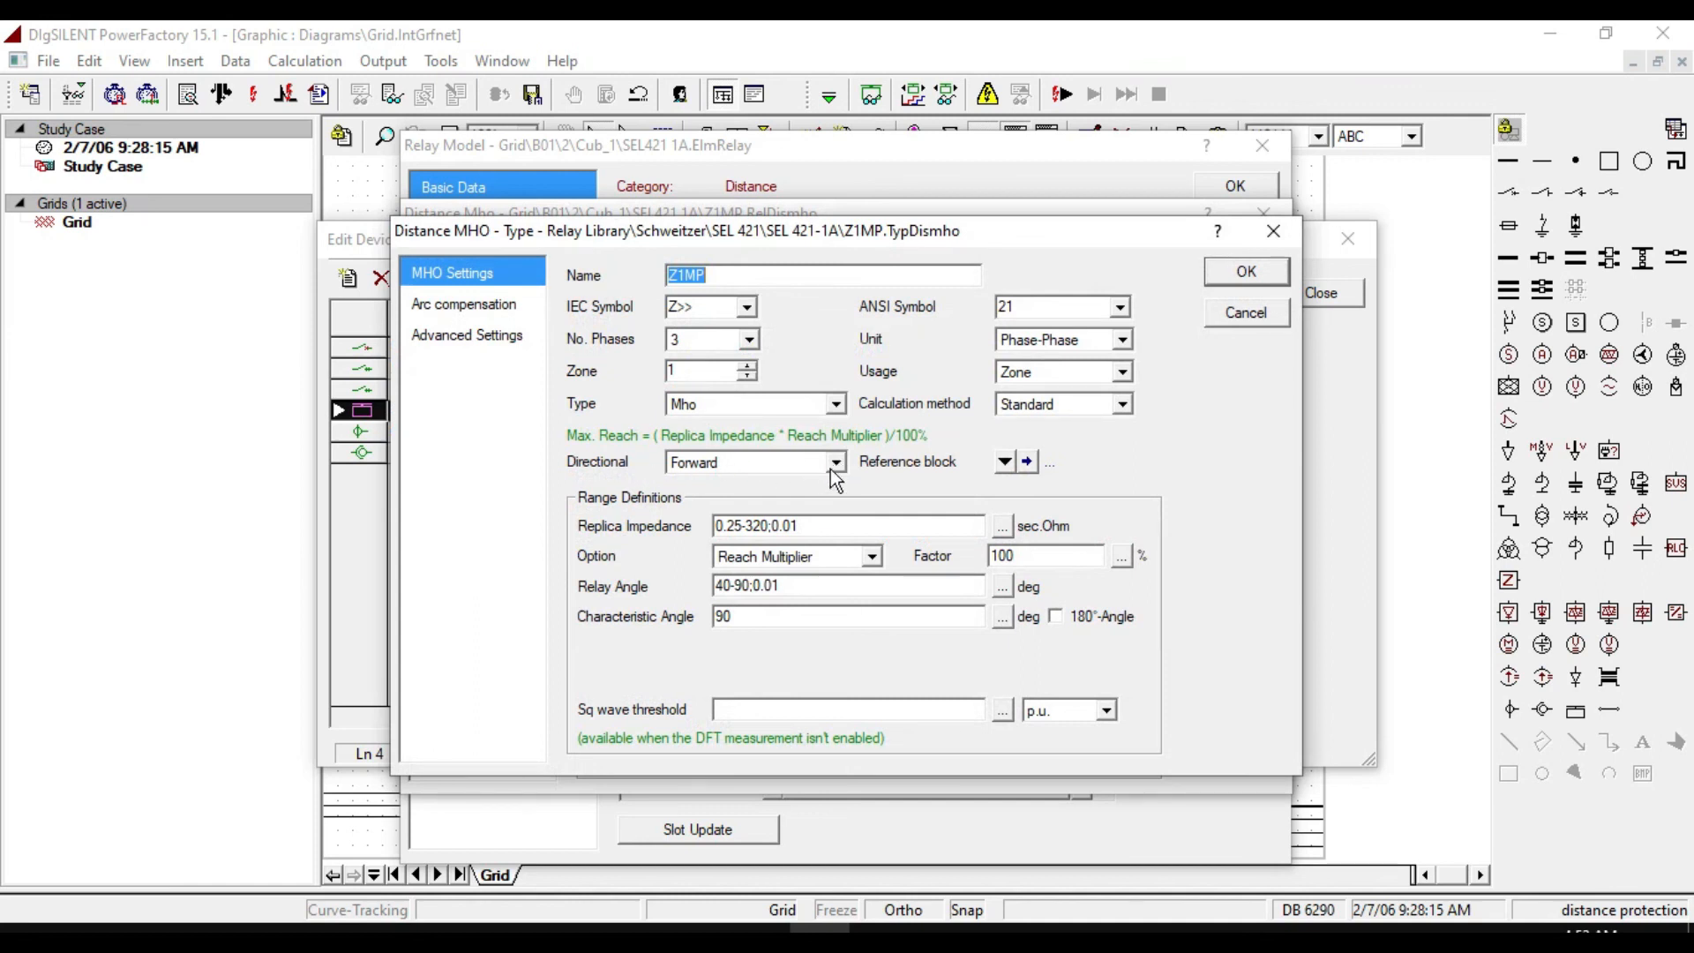
pyautogui.click(835, 467)
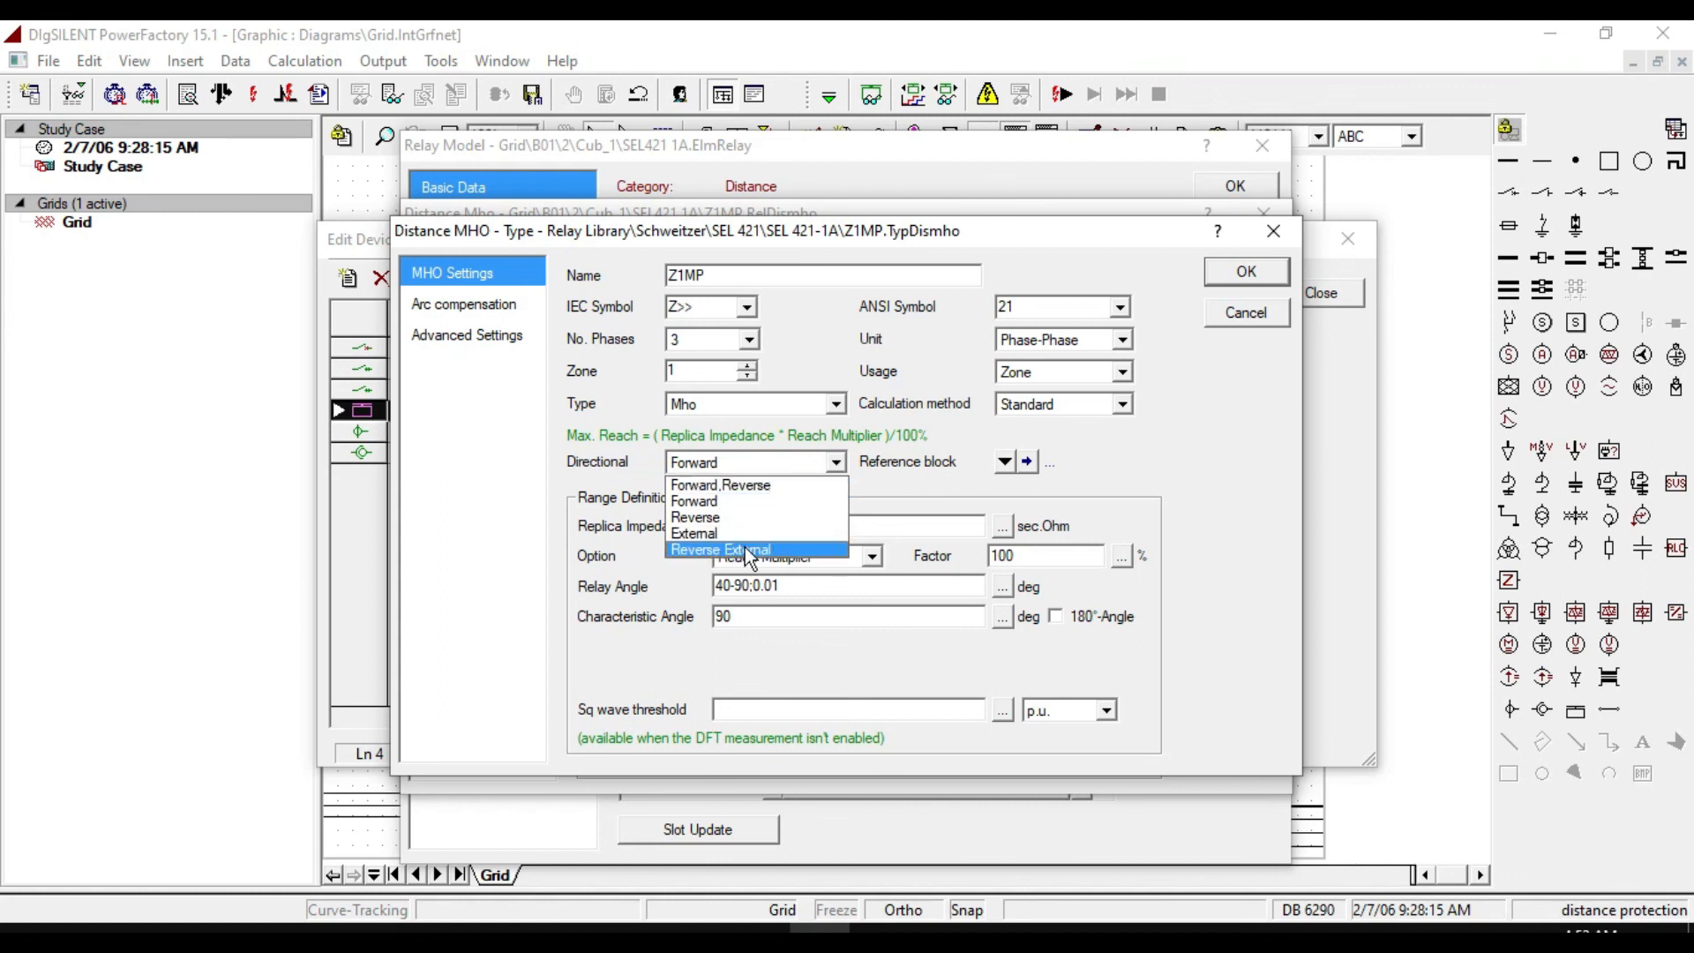
pyautogui.click(906, 491)
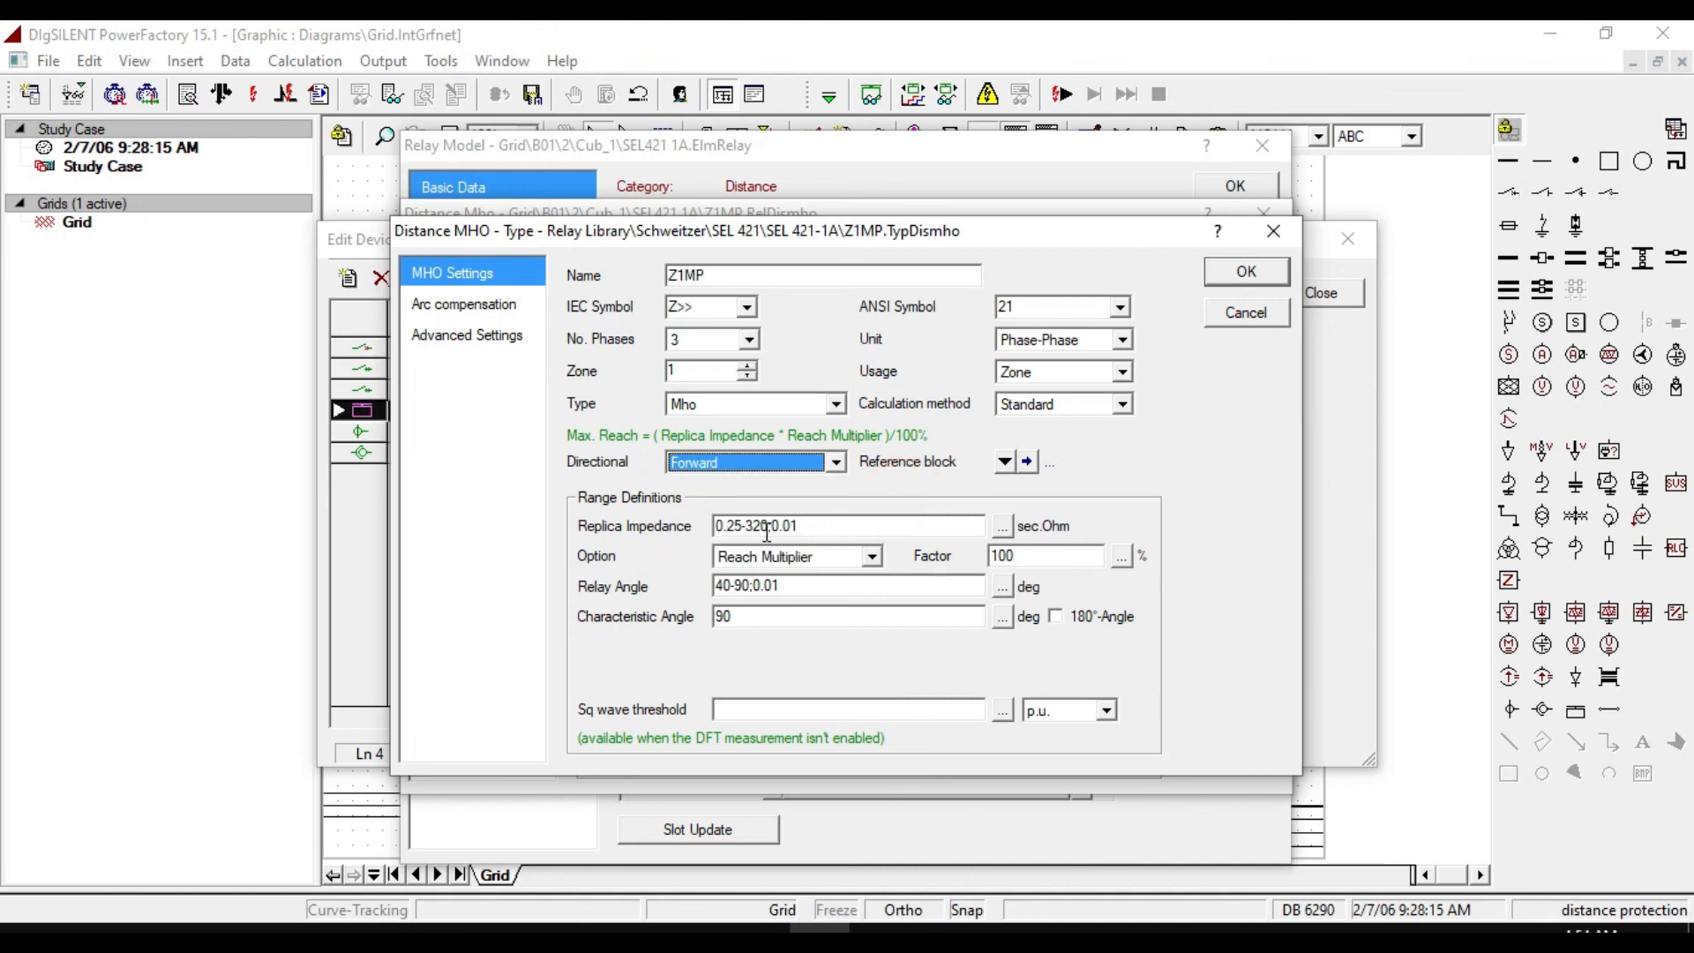
pyautogui.moveTo(801, 528); pyautogui.dragTo(785, 529)
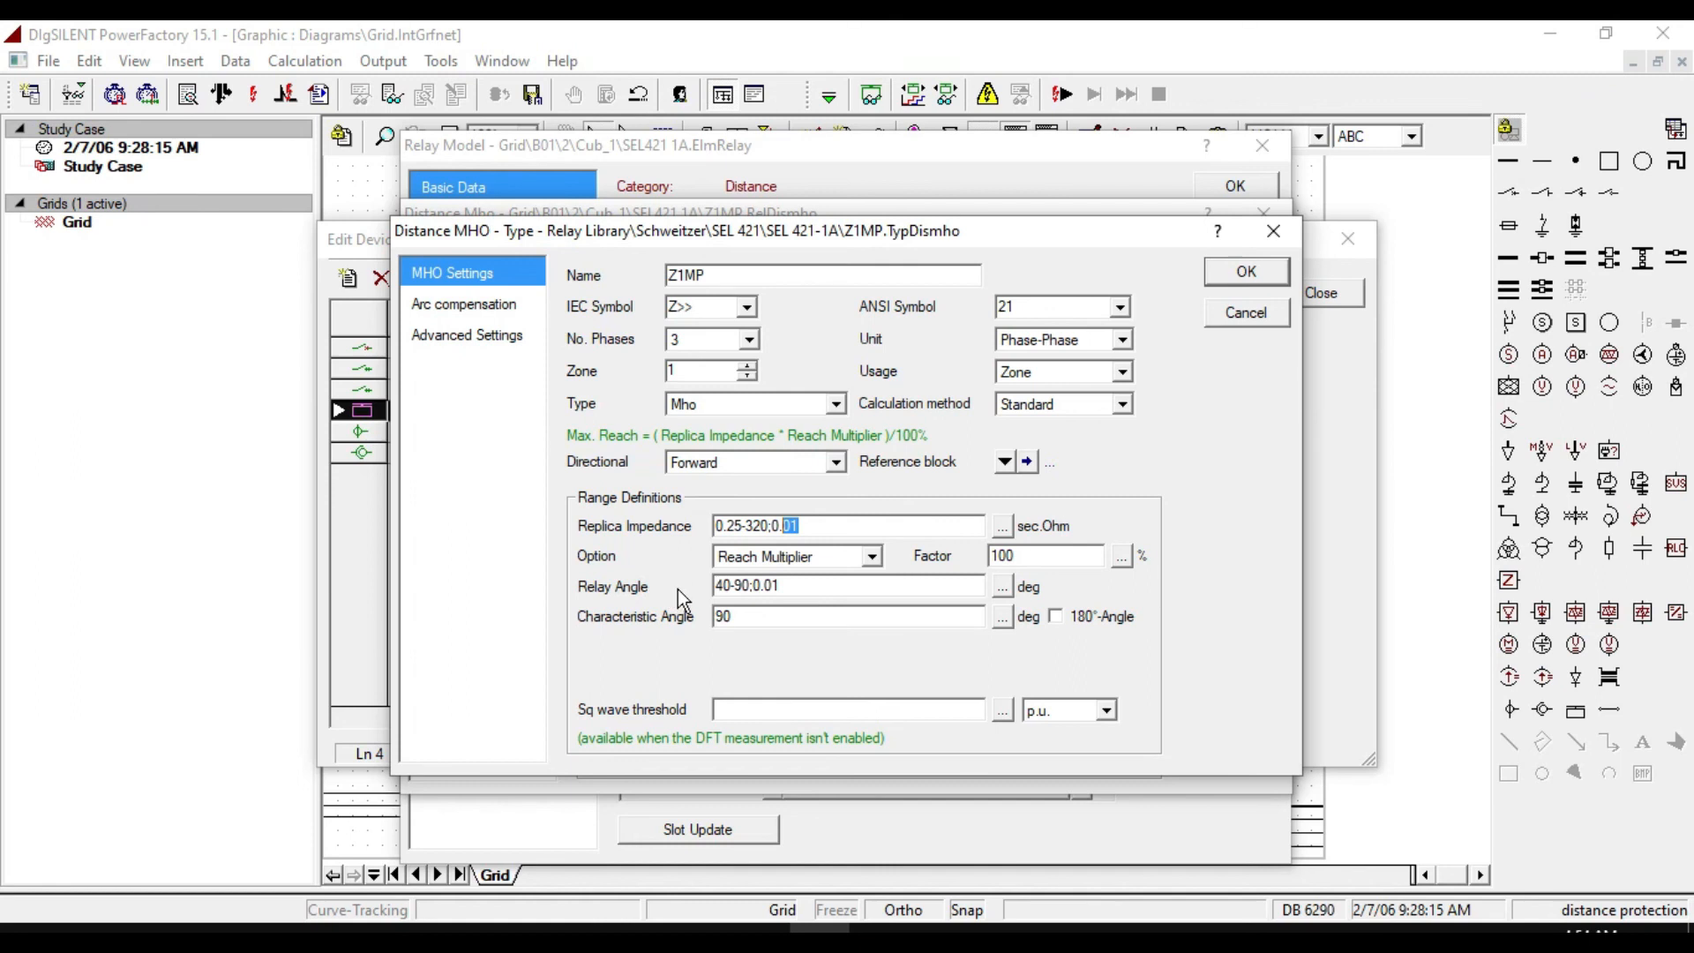
pyautogui.click(785, 586)
pyautogui.moveTo(784, 585); pyautogui.dragTo(718, 587)
pyautogui.click(1245, 273)
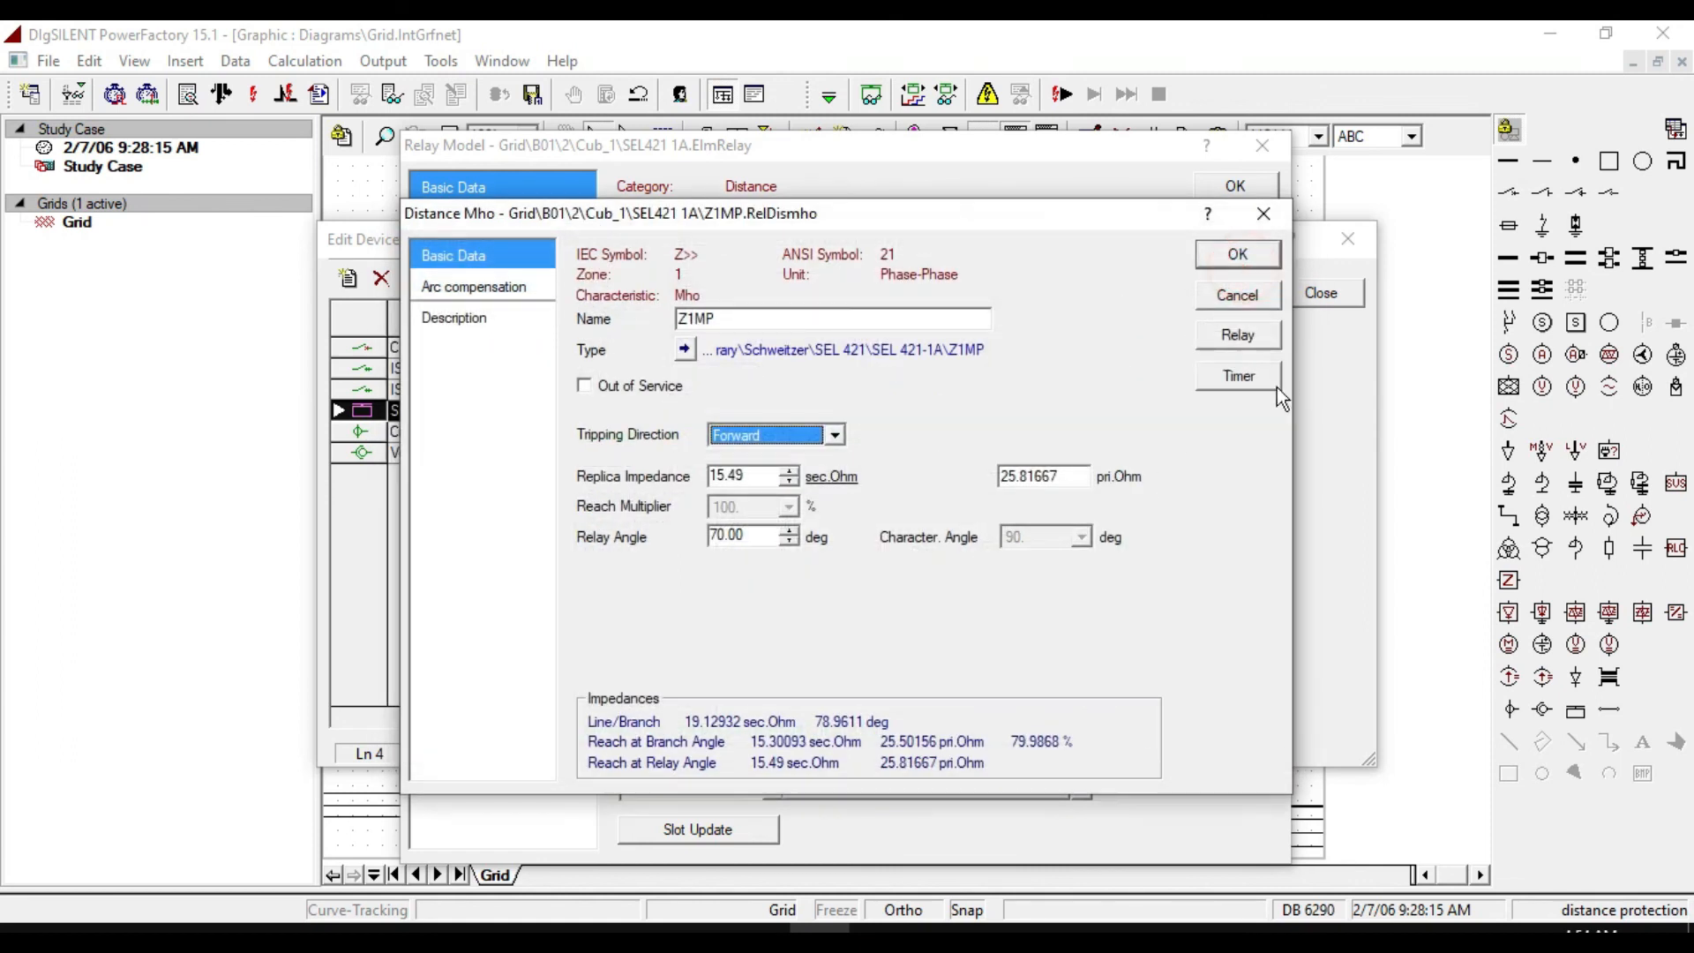
pyautogui.click(1232, 260)
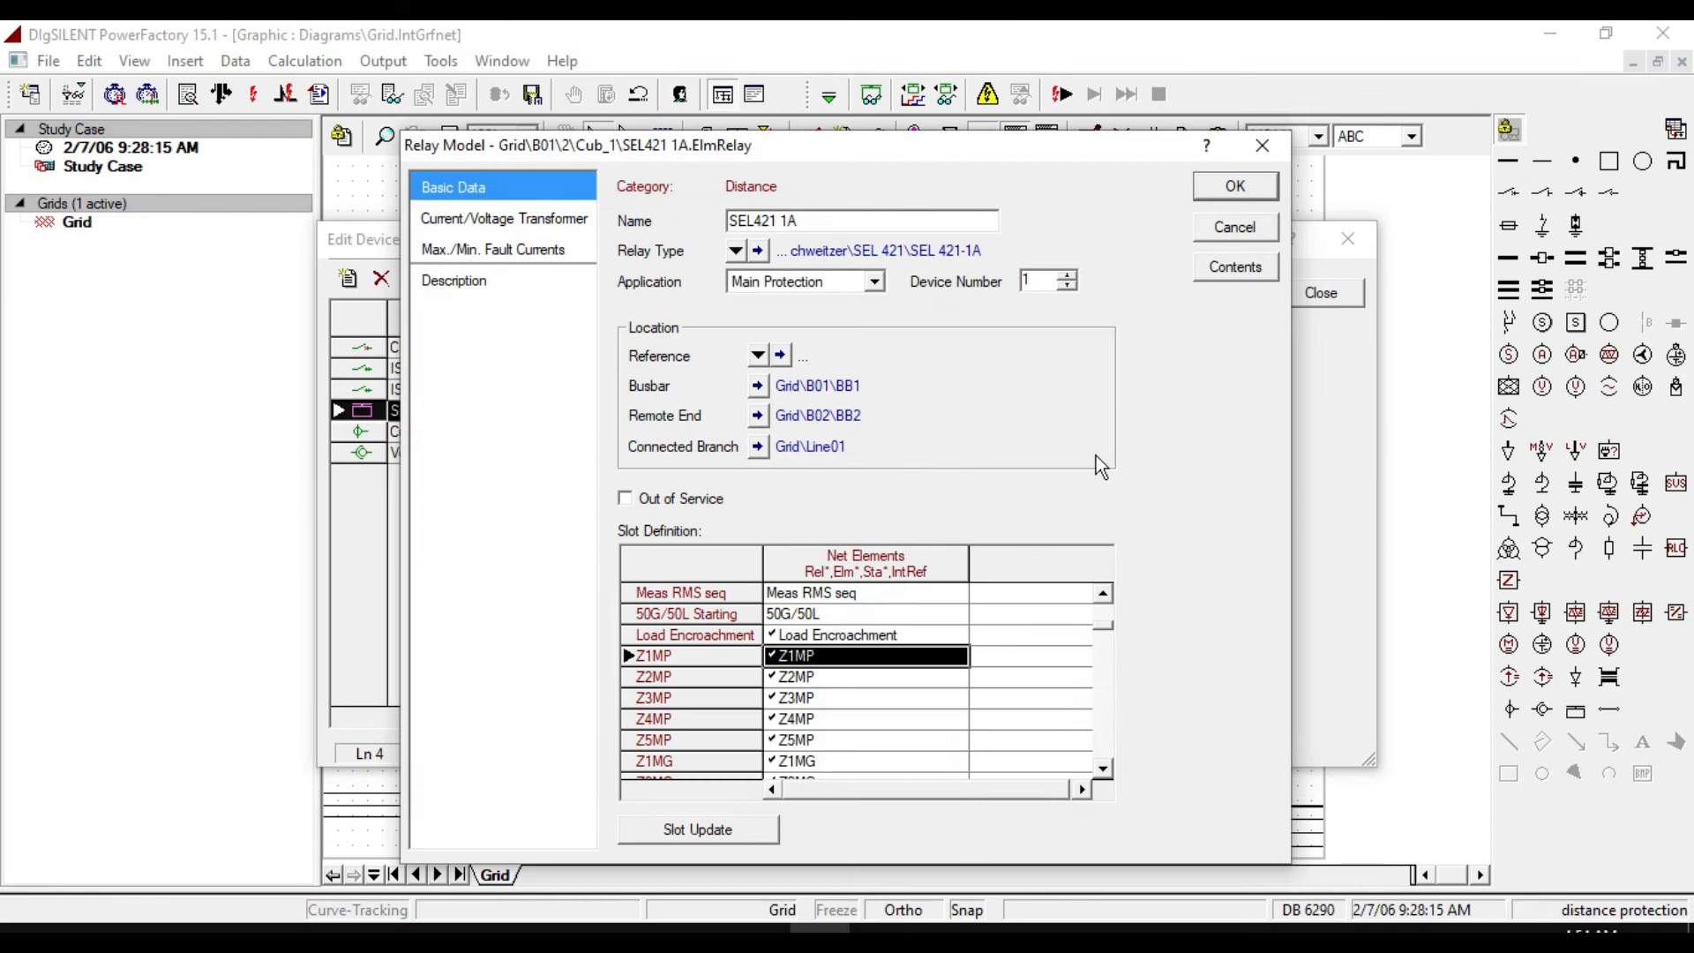
# Set the zone 2 phase-phase element Z2MP to Forward tripping with a replica impedance of 29.04 sec.Ohm.
pyautogui.doubleClick(802, 672)
pyautogui.click(756, 438)
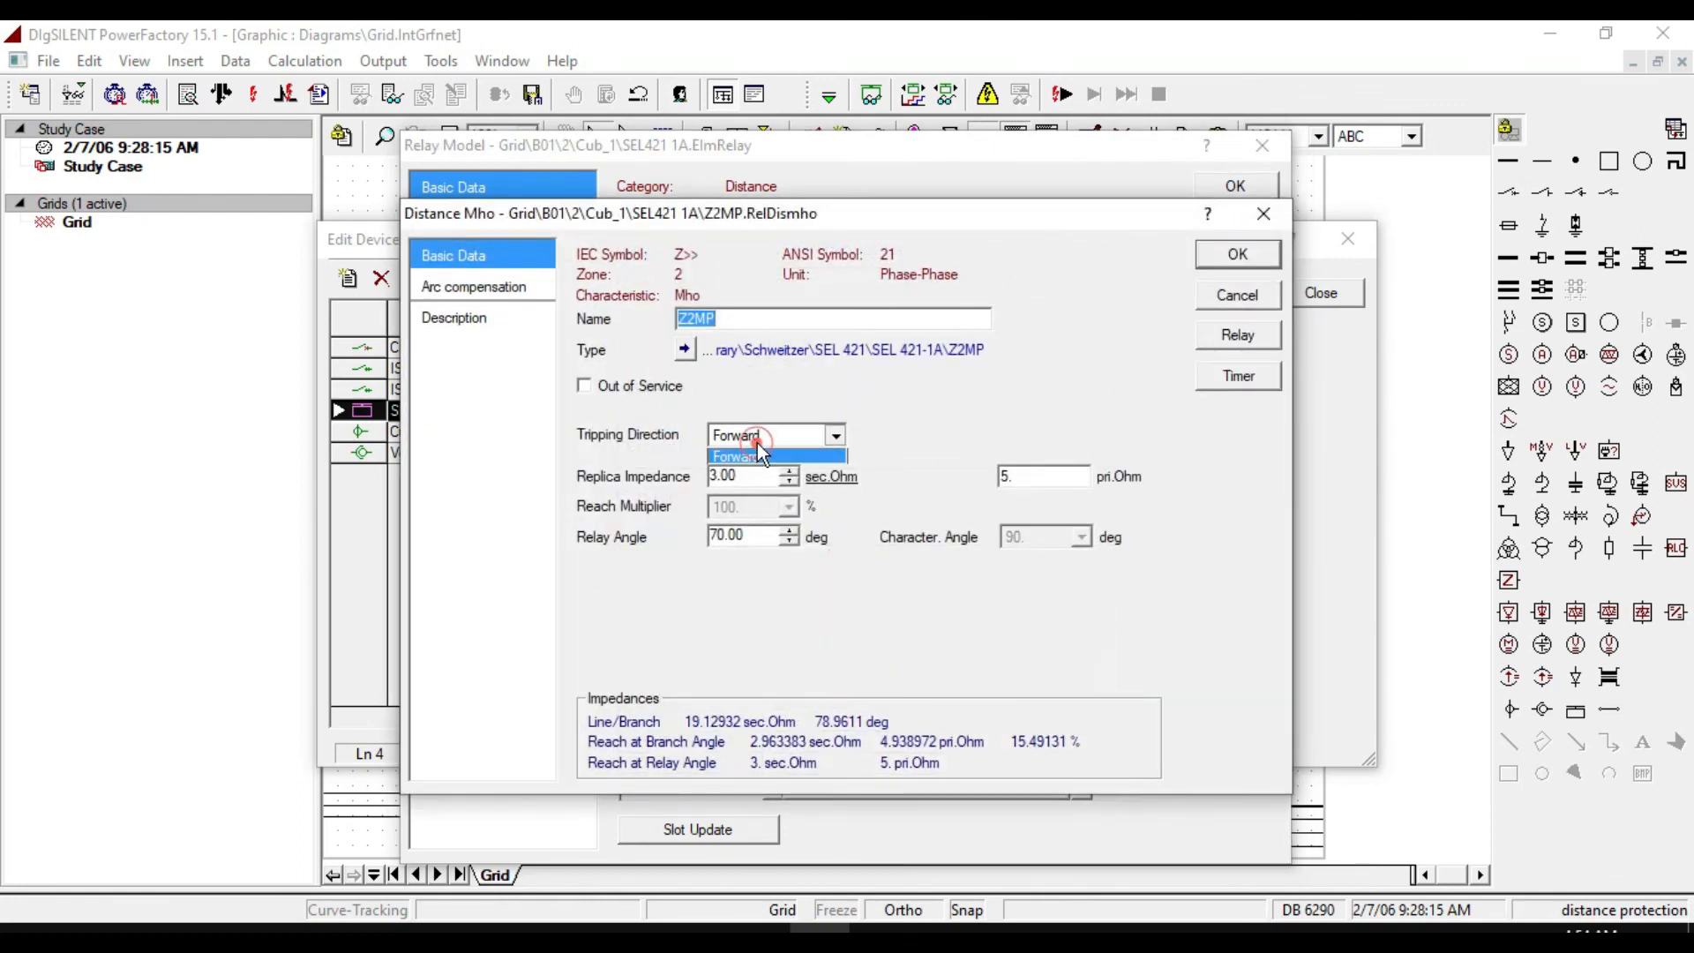
pyautogui.click(758, 456)
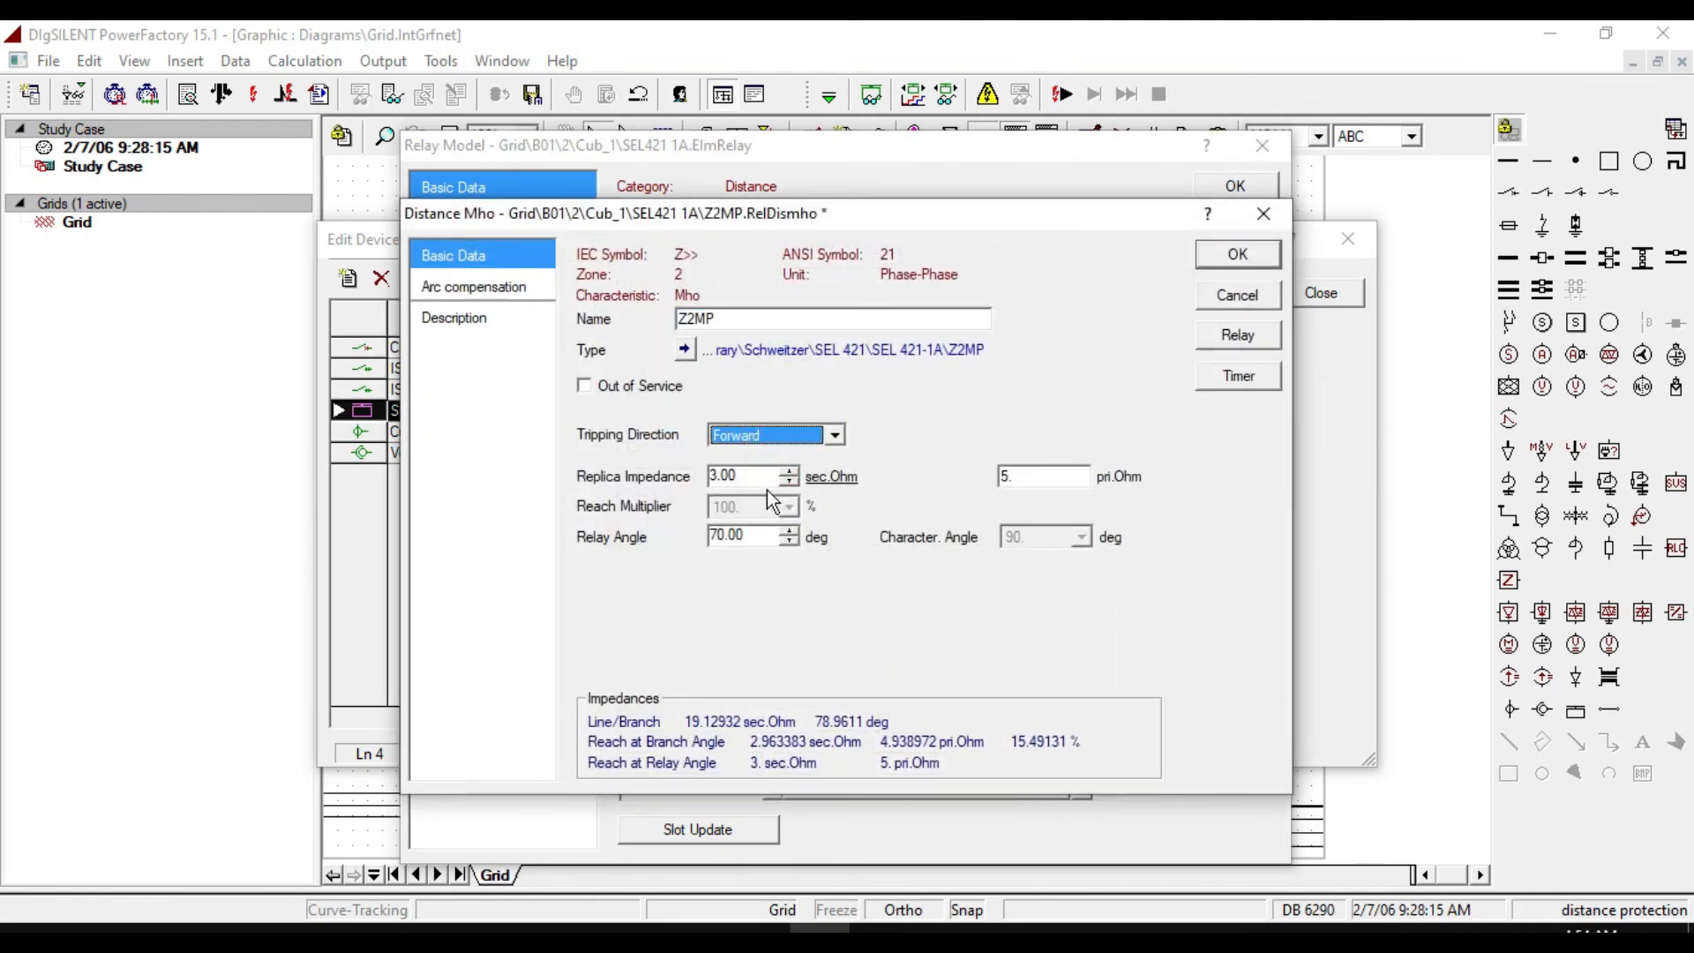
pyautogui.doubleClick(746, 534)
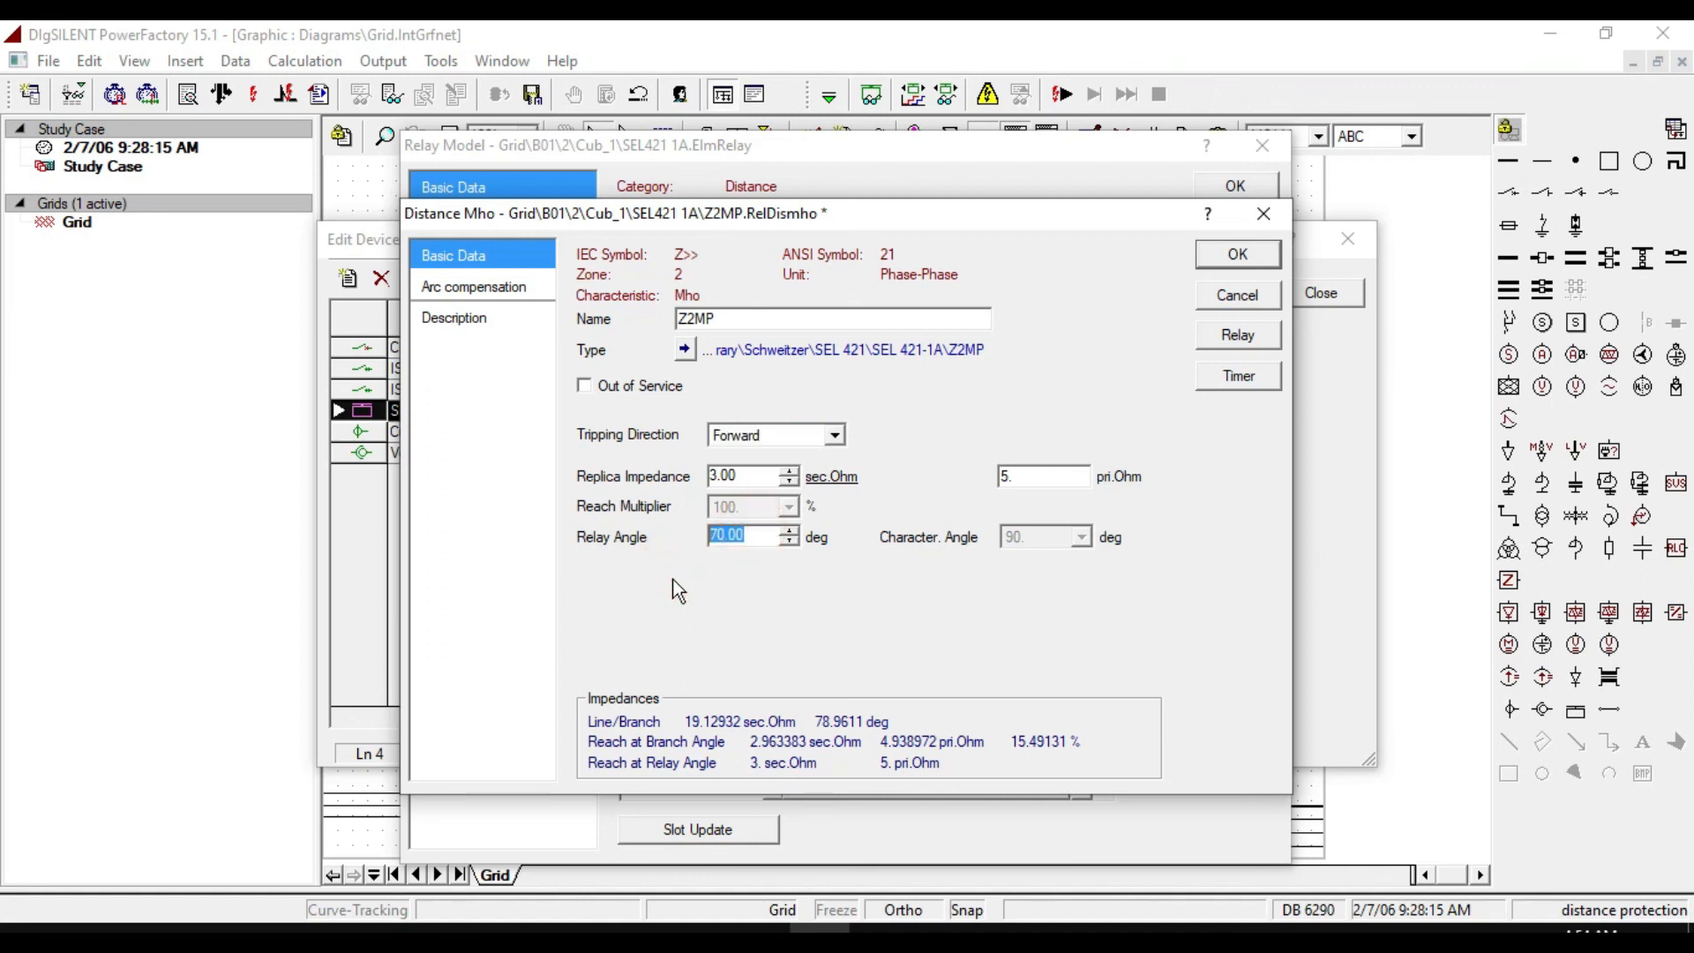
pyautogui.doubleClick(750, 473)
pyautogui.moveTo(756, 479); pyautogui.dragTo(678, 477)
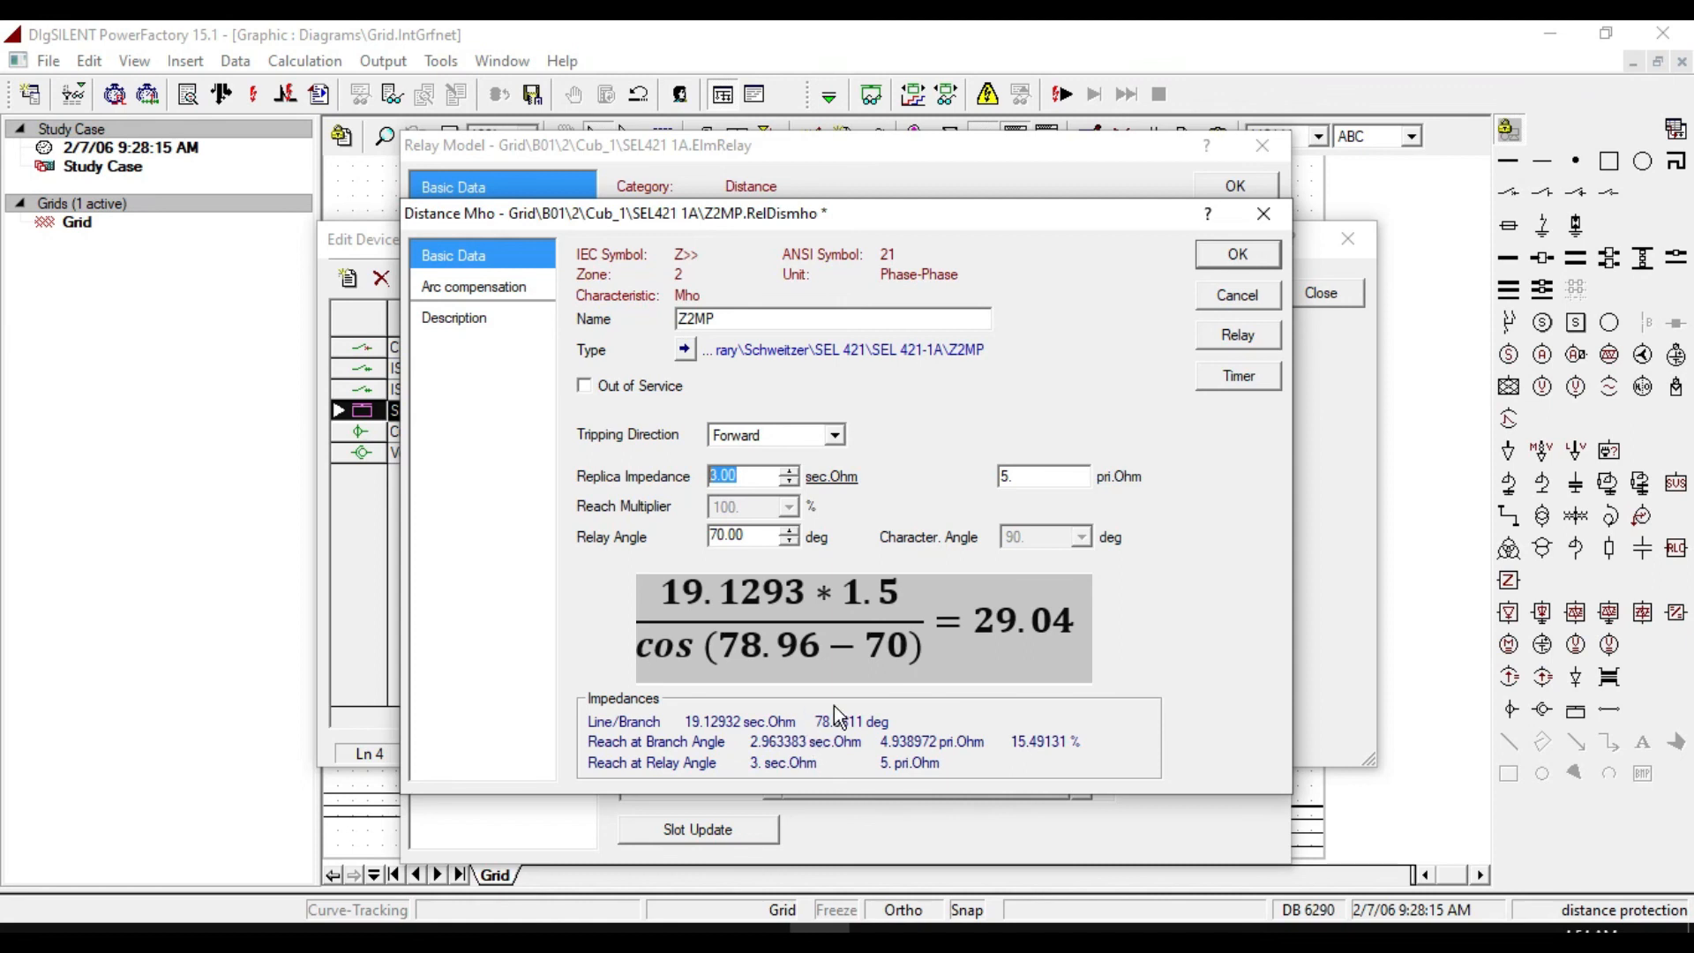
pyautogui.doubleClick(752, 536)
pyautogui.doubleClick(741, 476)
pyautogui.write('290')
pyautogui.press('BackSpace')
pyautogui.write('.04')
pyautogui.press('Return')
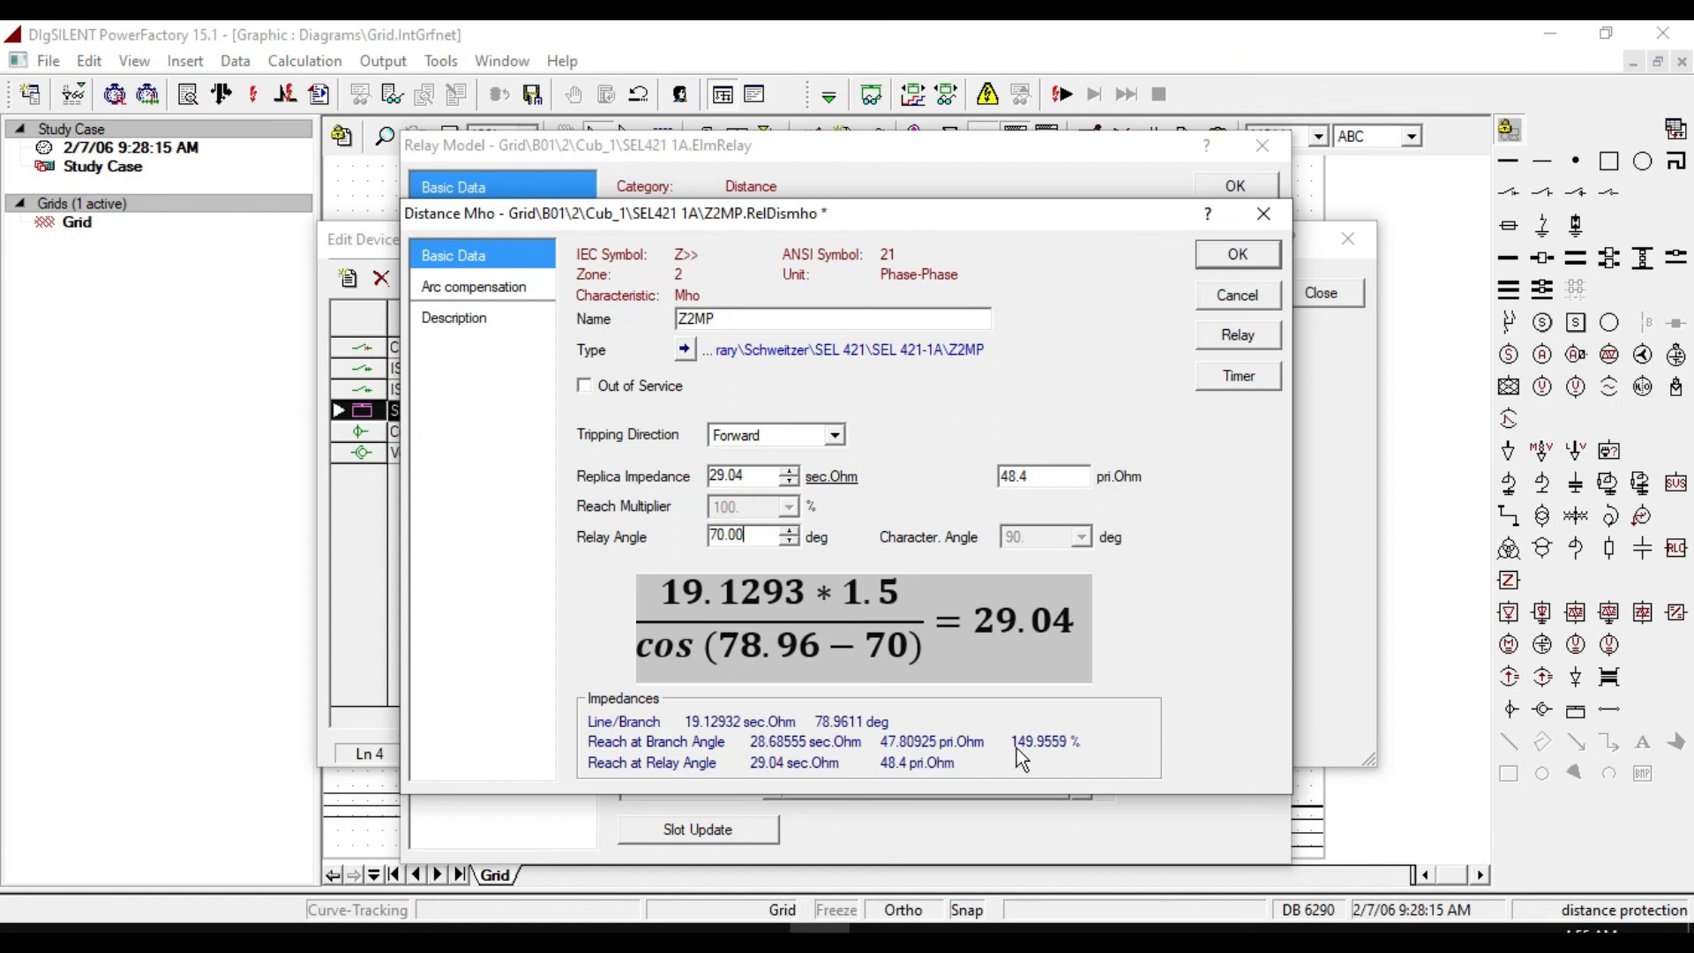
pyautogui.click(1233, 251)
# Set the zone 3 phase-phase element Z3MP to Forward tripping with a replica impedance of 48.42 sec.Ohm.
pyautogui.click(810, 697)
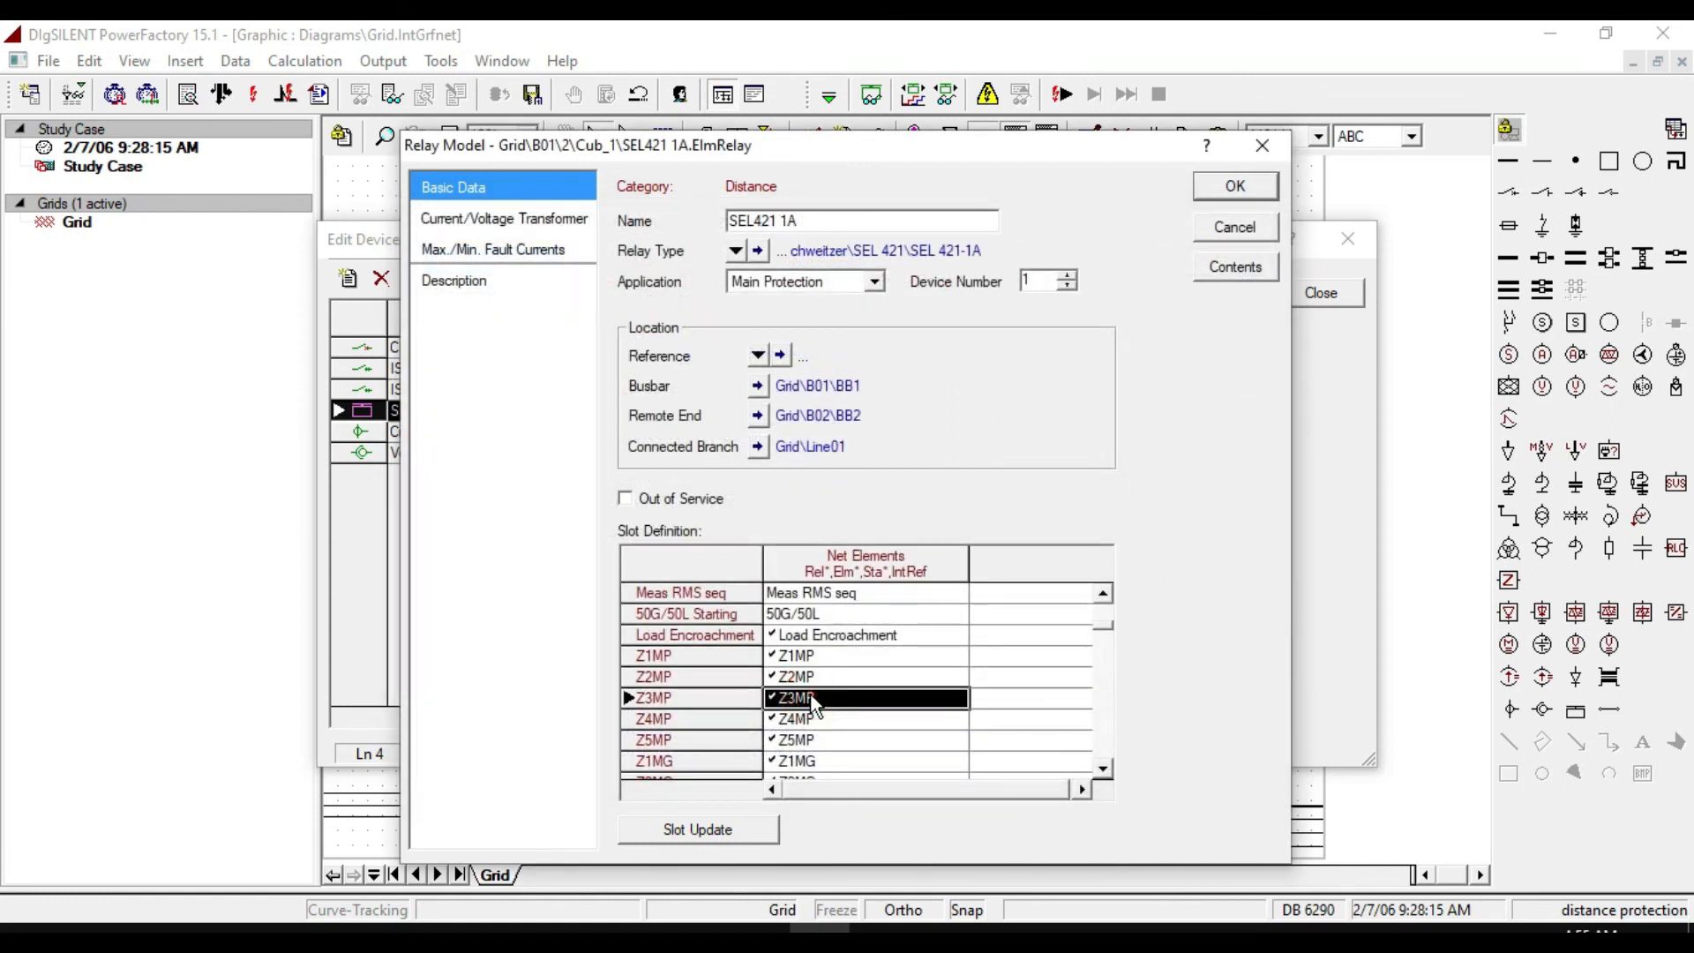
pyautogui.doubleClick(812, 698)
pyautogui.click(744, 435)
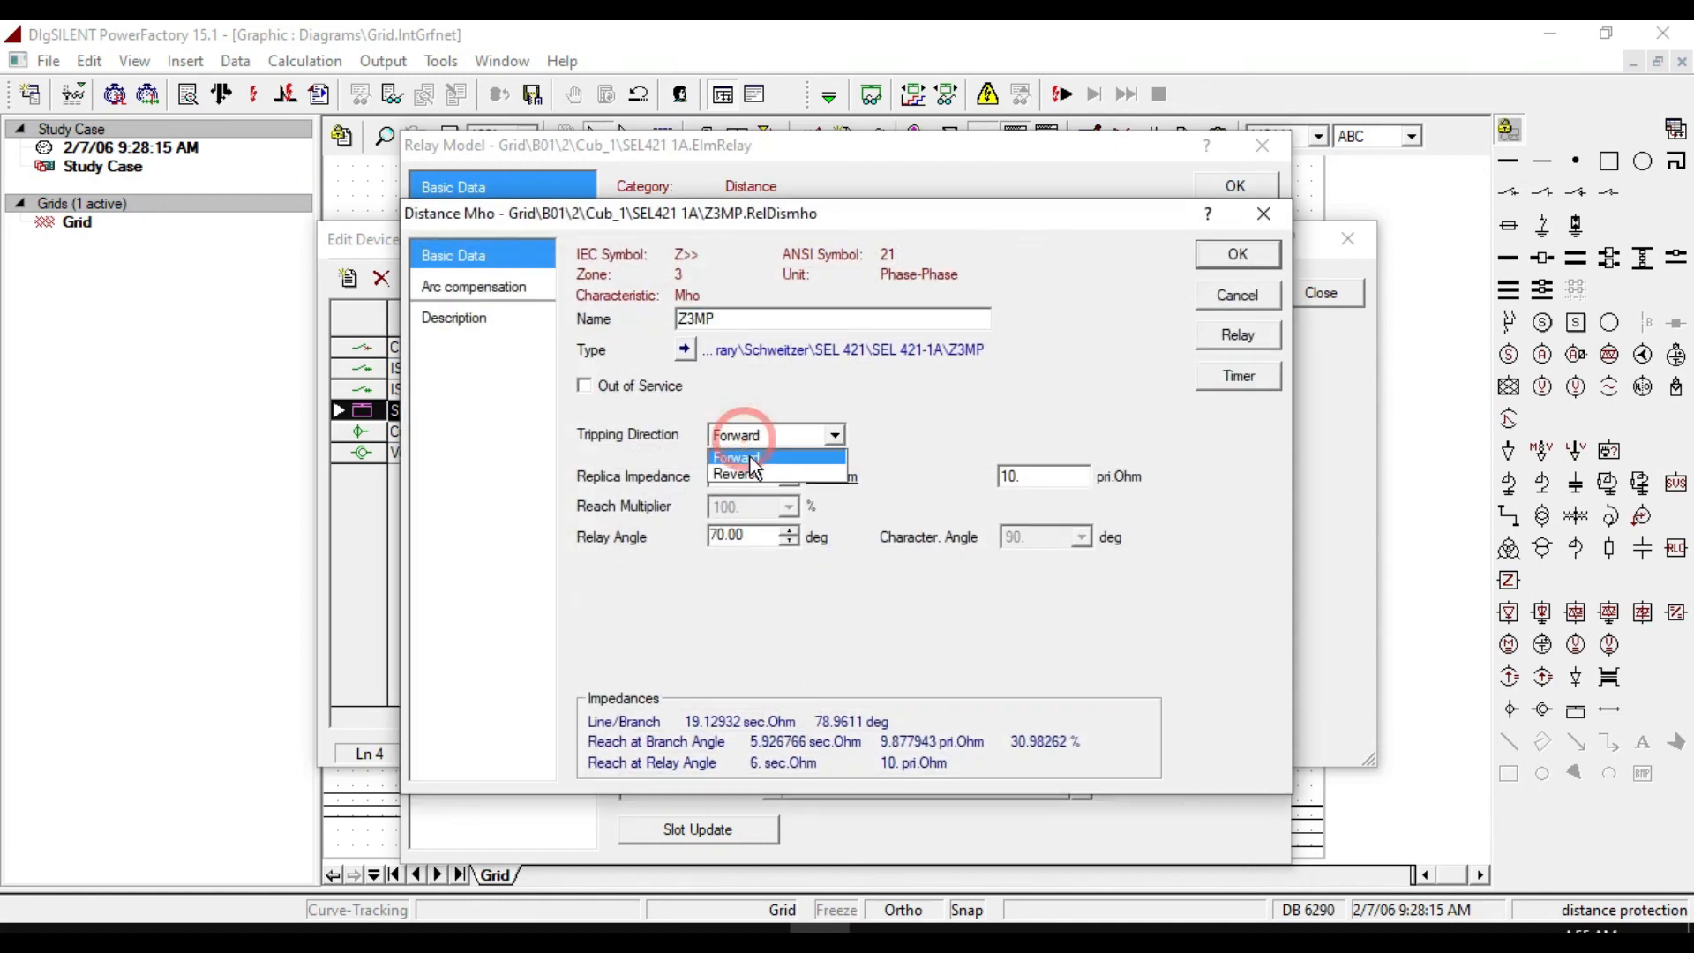
pyautogui.click(751, 457)
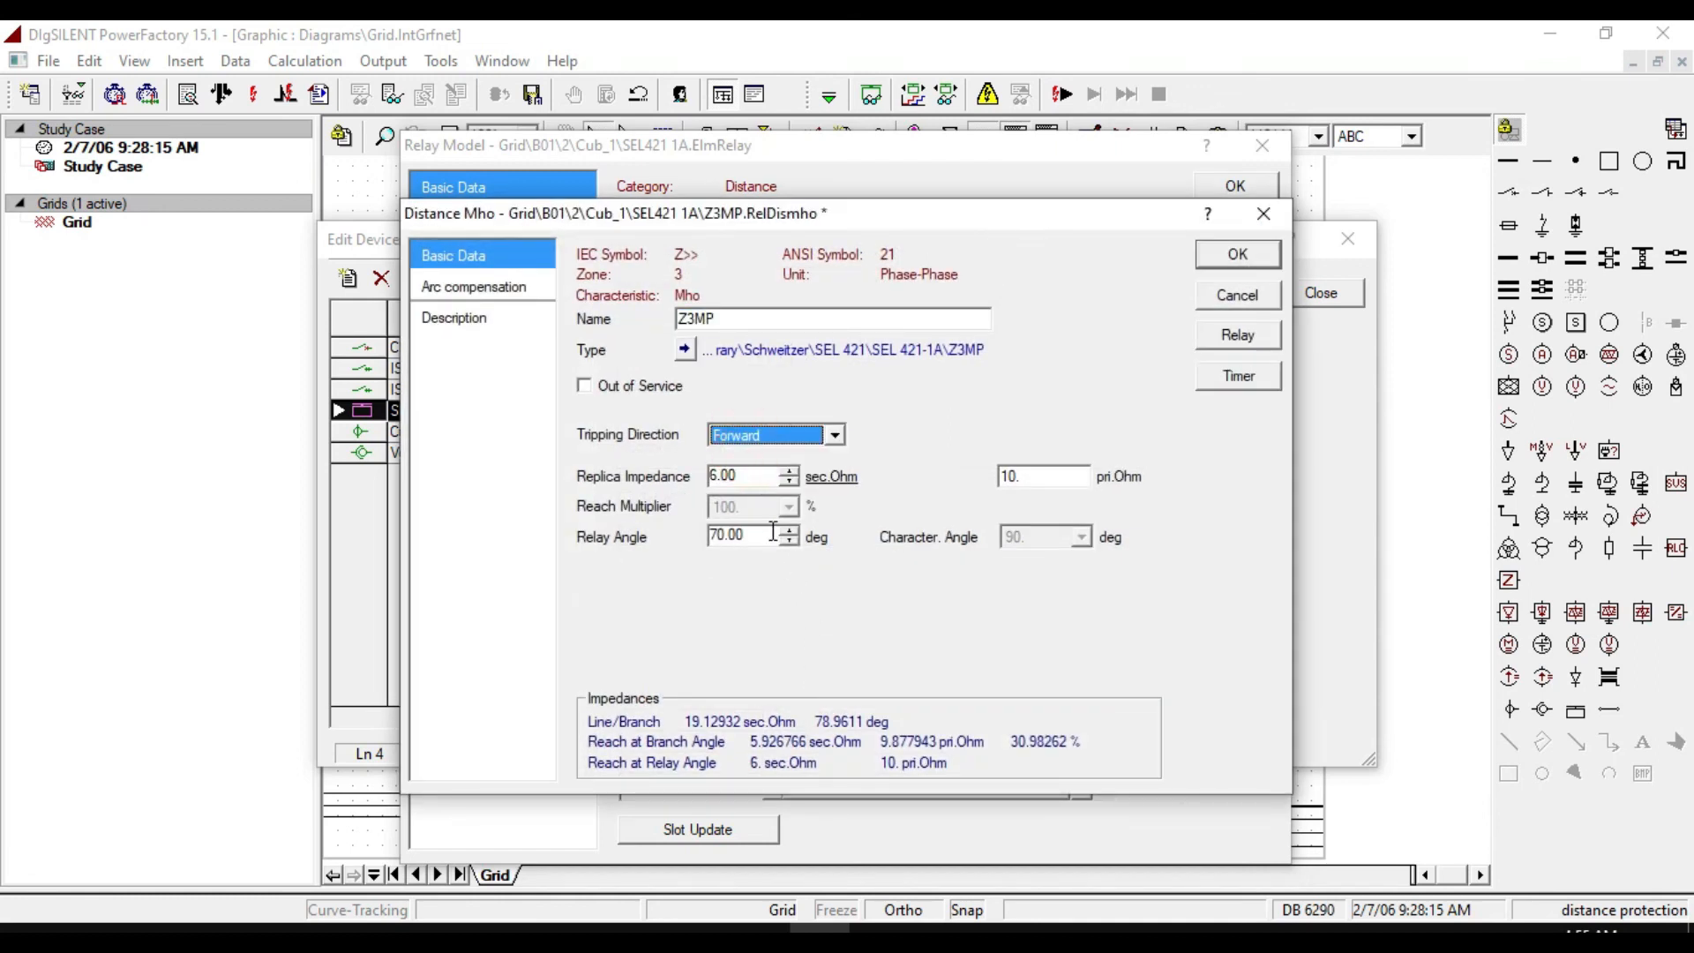
pyautogui.moveTo(773, 532); pyautogui.dragTo(712, 534)
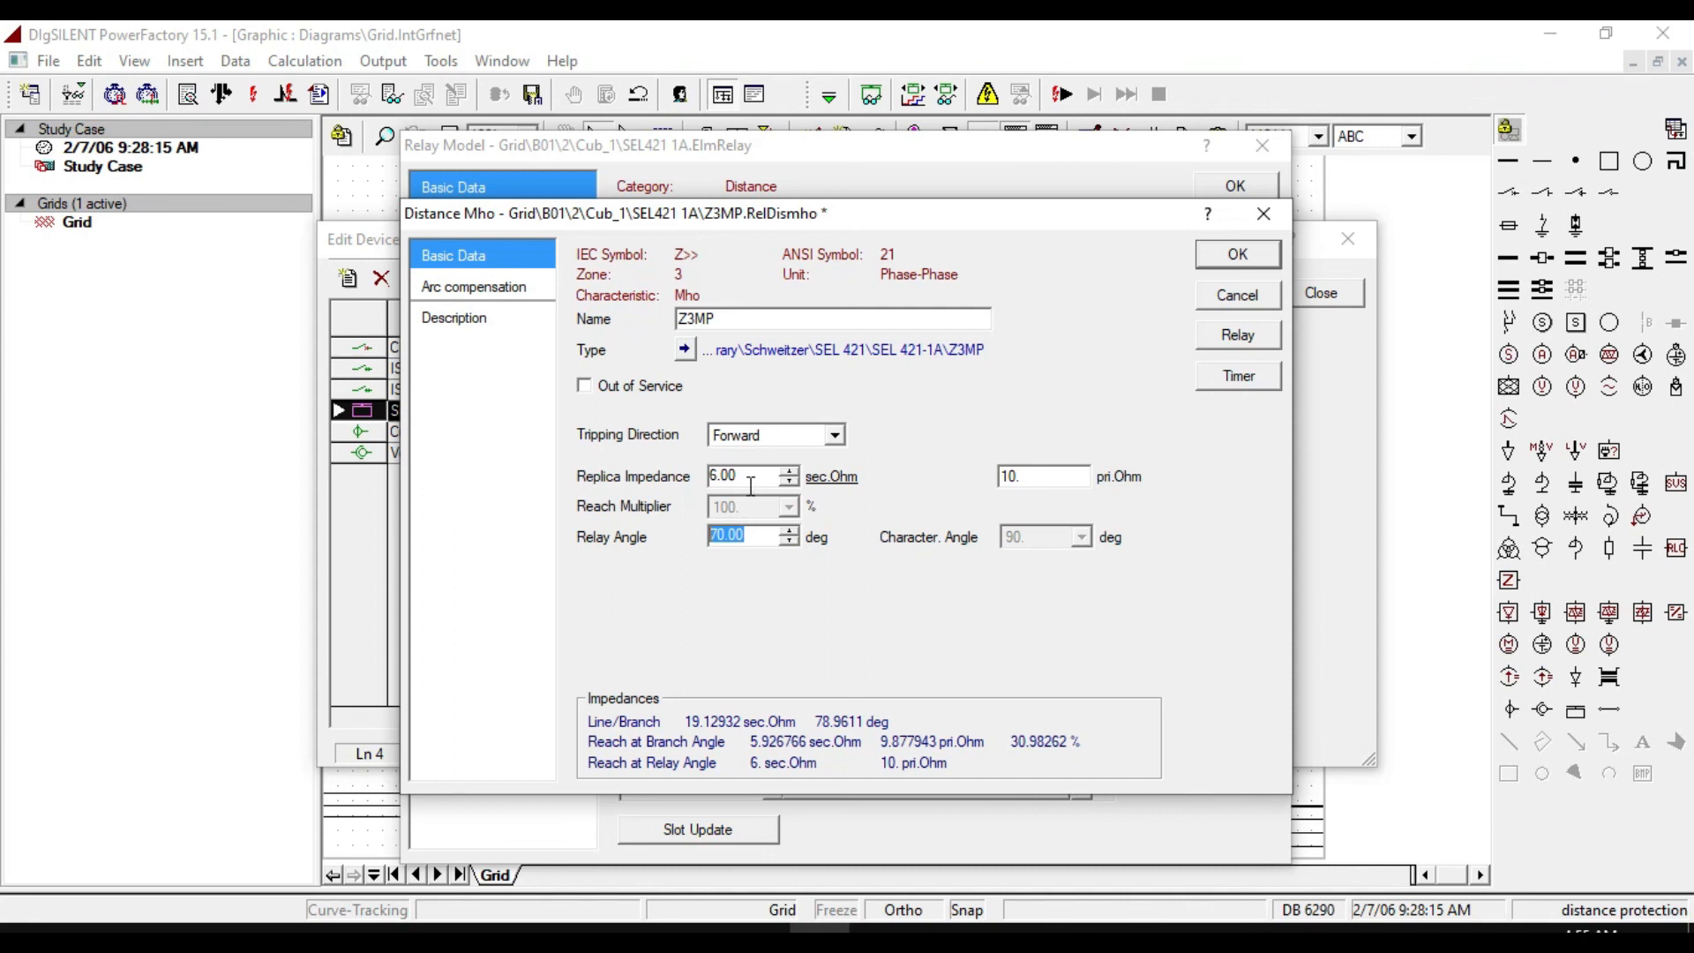
pyautogui.moveTo(749, 478); pyautogui.dragTo(693, 494)
pyautogui.write('48.42')
pyautogui.click(752, 534)
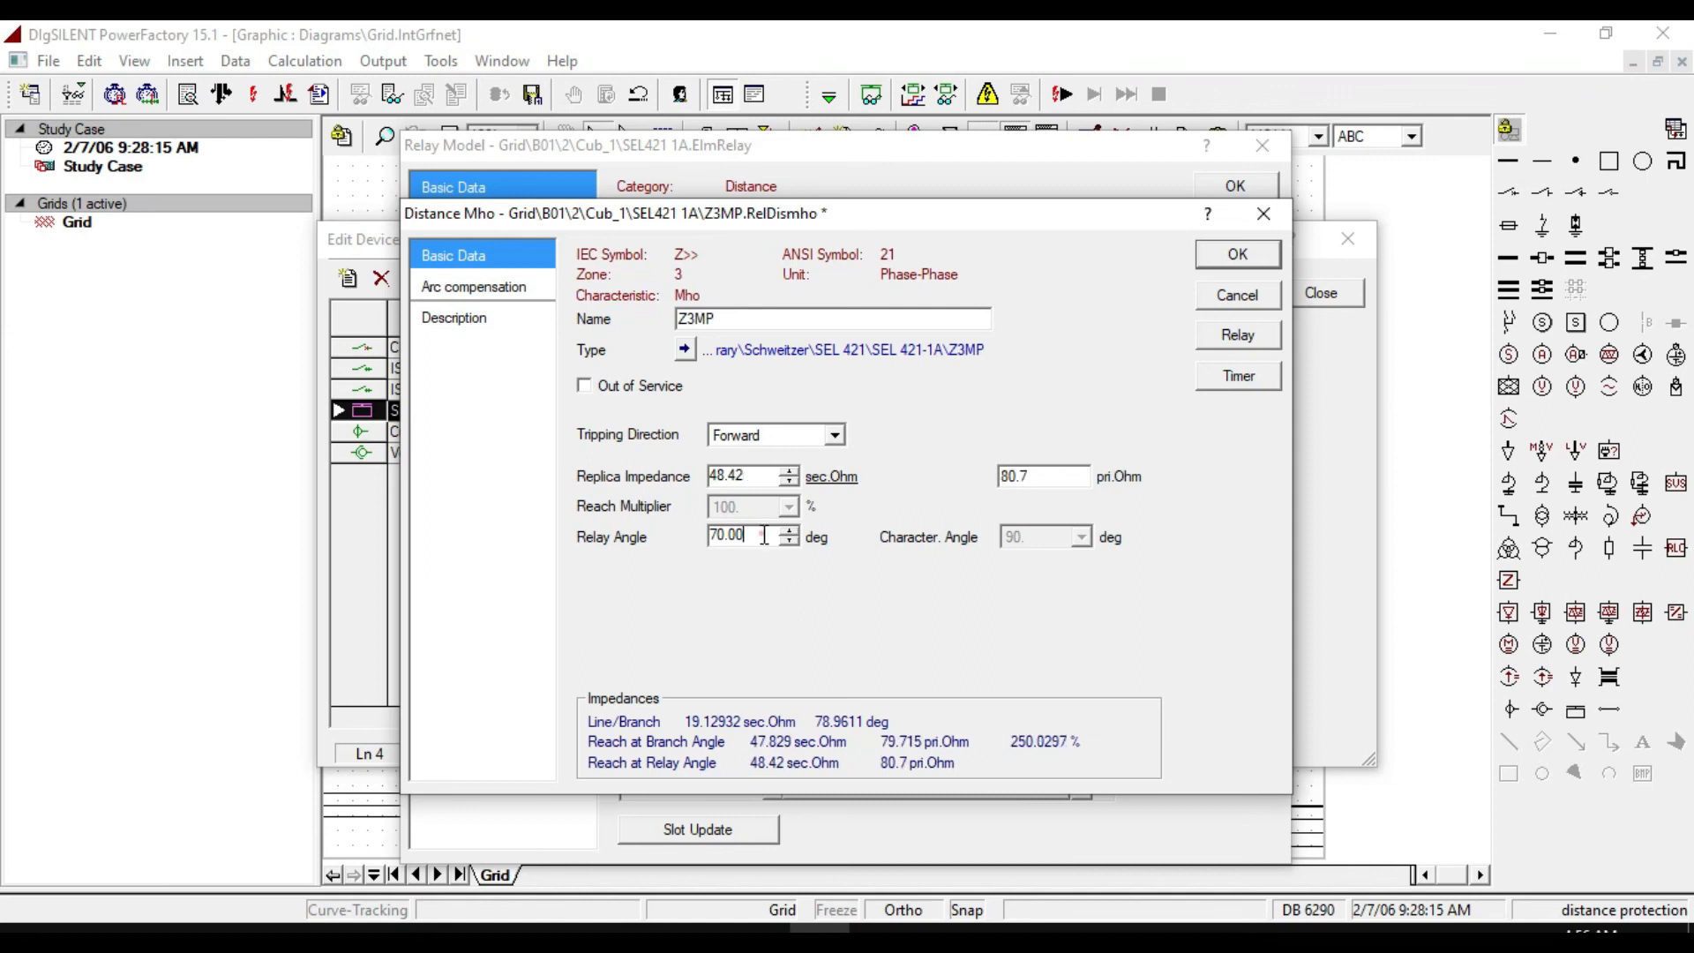
pyautogui.click(1237, 255)
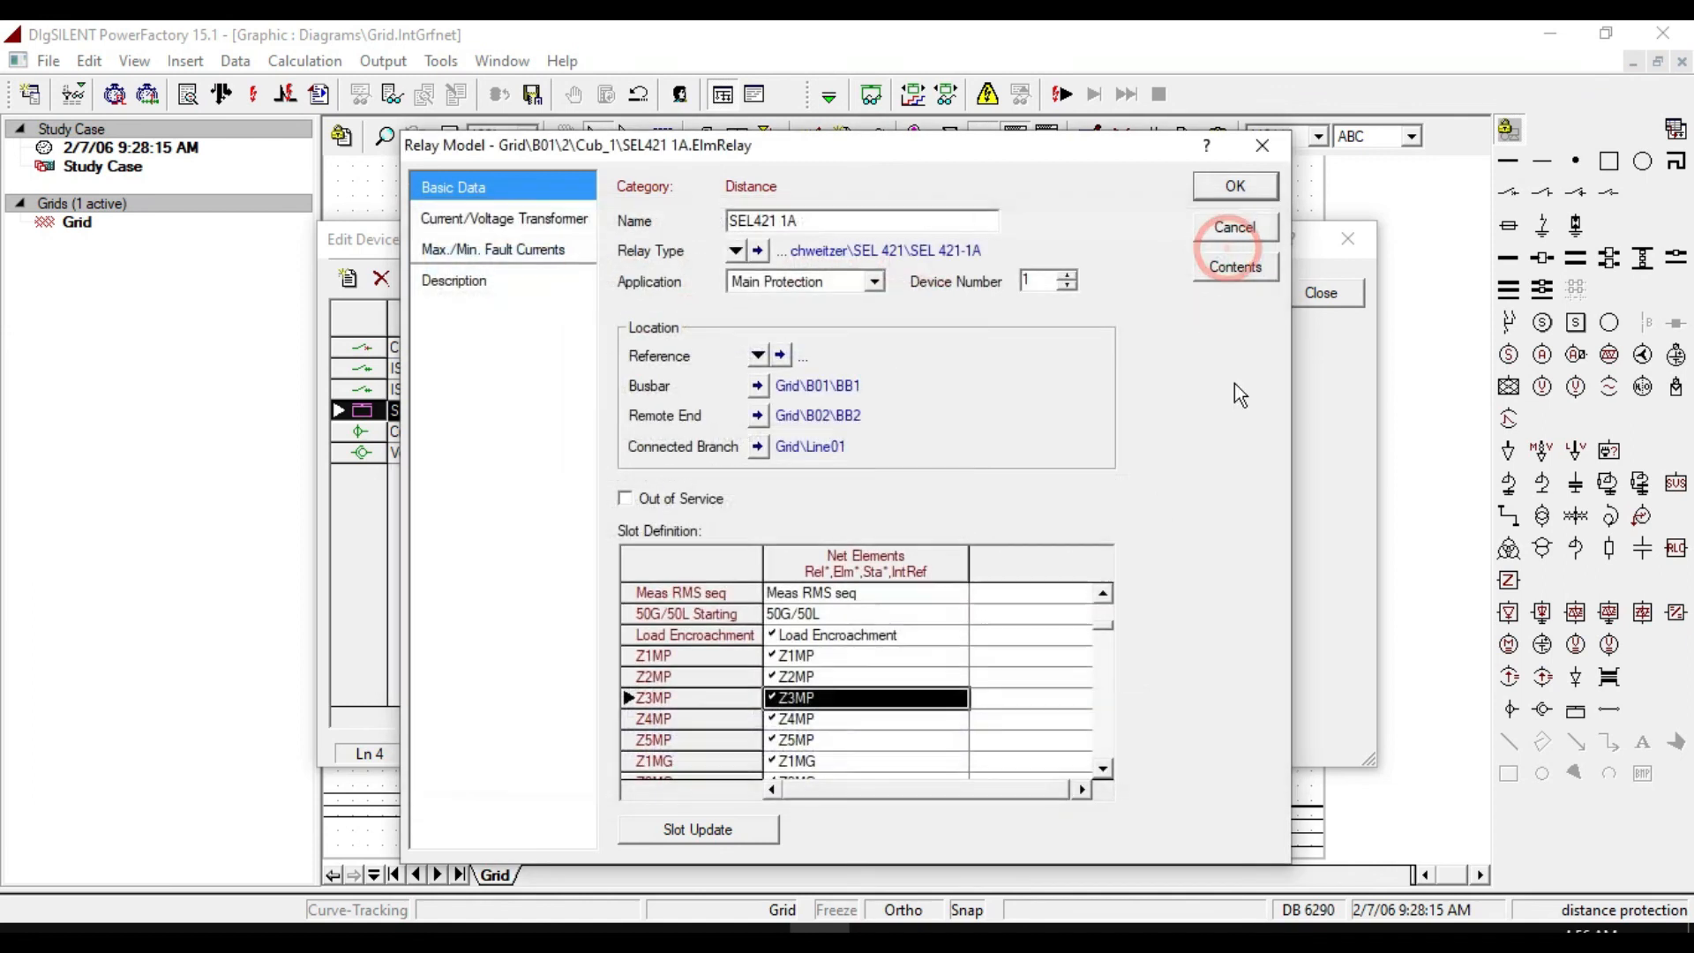
# Set the zone 4 and zone 5 phase-phase elements Z4MP and Z5MP out of service.
pyautogui.doubleClick(797, 720)
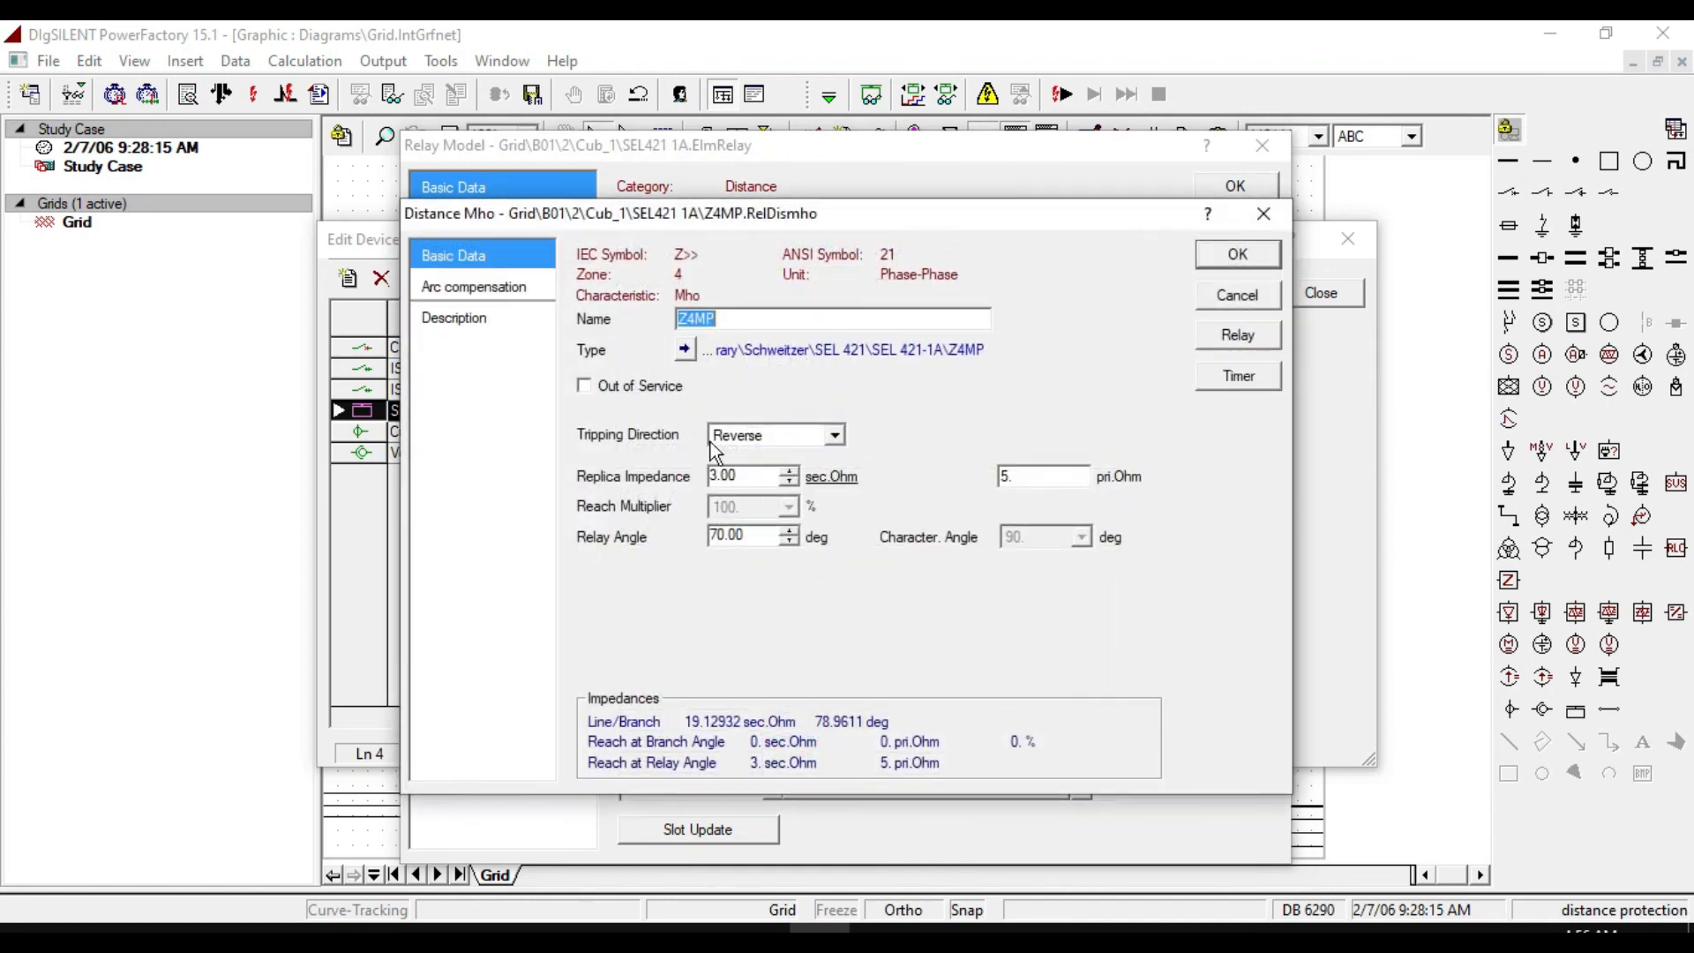
pyautogui.click(650, 389)
pyautogui.click(1233, 257)
pyautogui.doubleClick(796, 741)
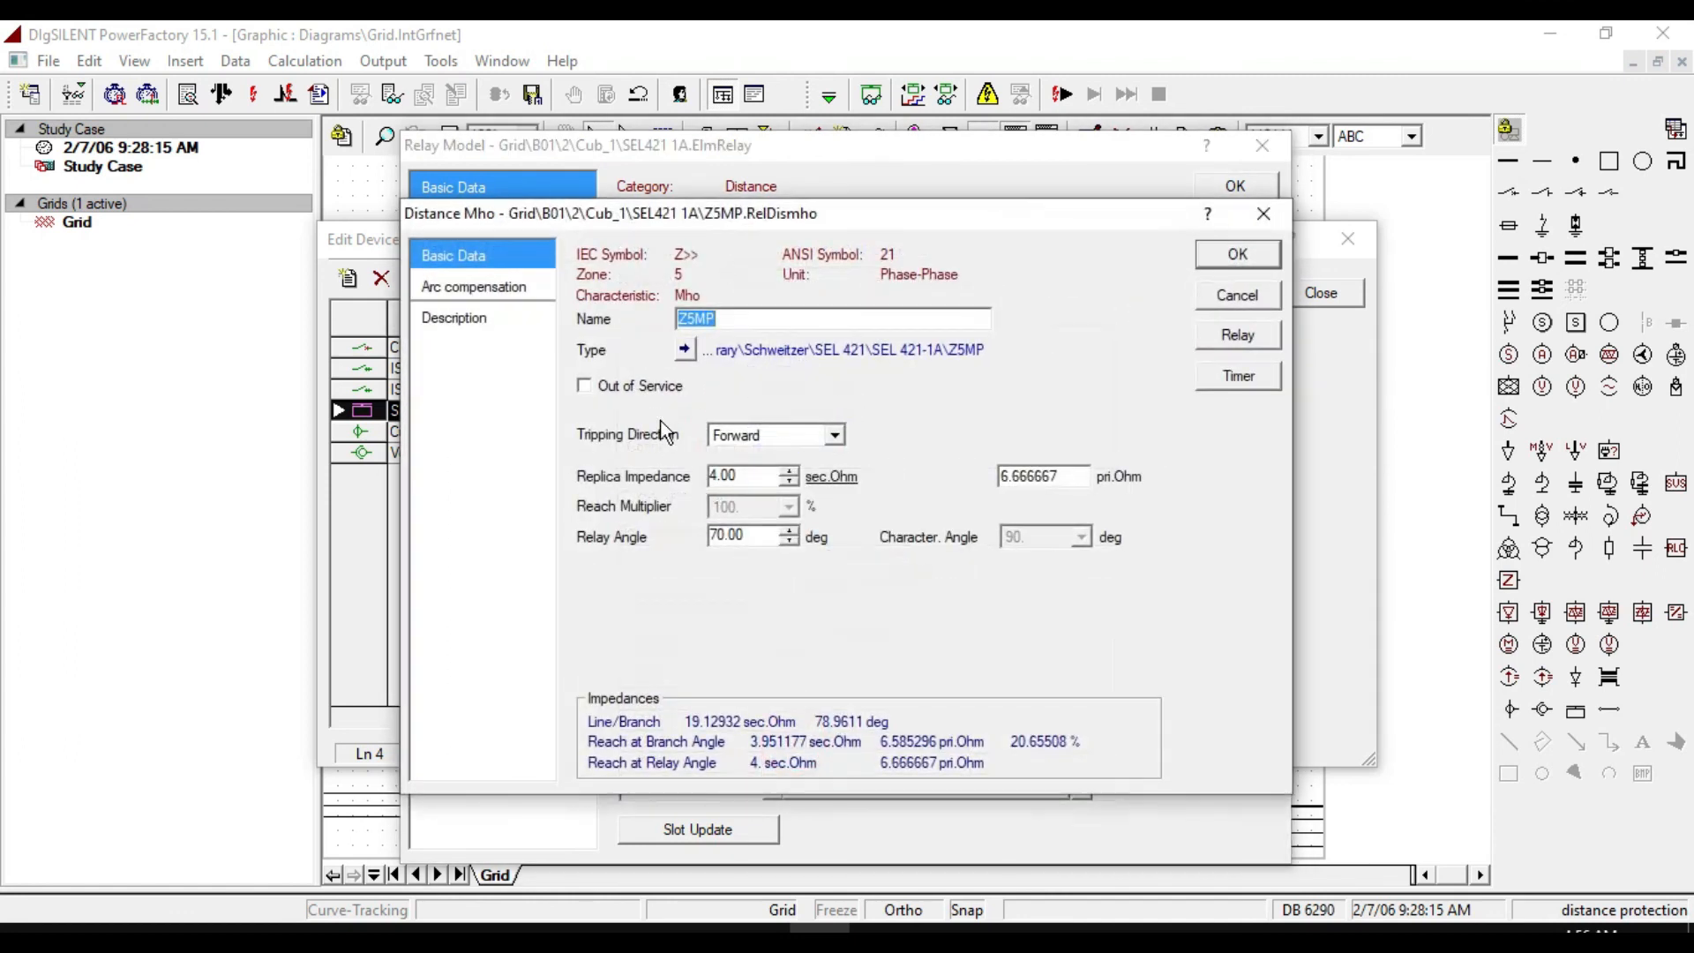
pyautogui.click(631, 388)
pyautogui.click(1239, 258)
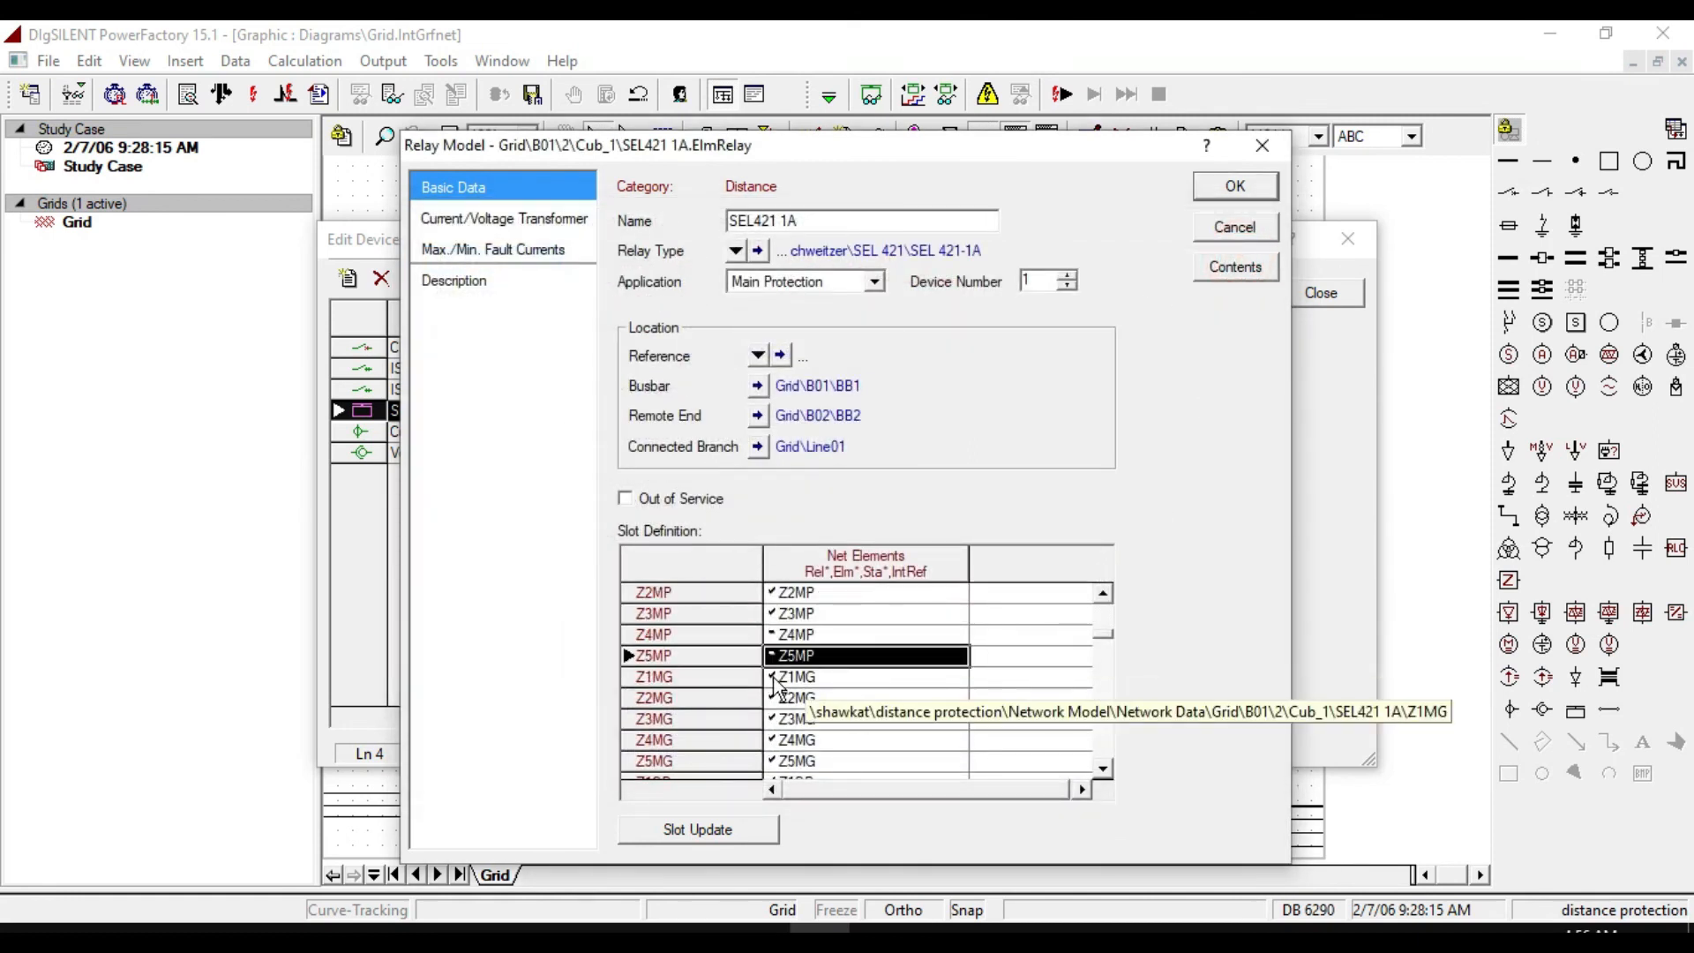
# Set the zone 1 earth element Z1MG to Forward tripping, replica impedance 15.49 sec.Ohm and relay angle 70 degrees.
pyautogui.click(781, 681)
pyautogui.doubleClick(781, 681)
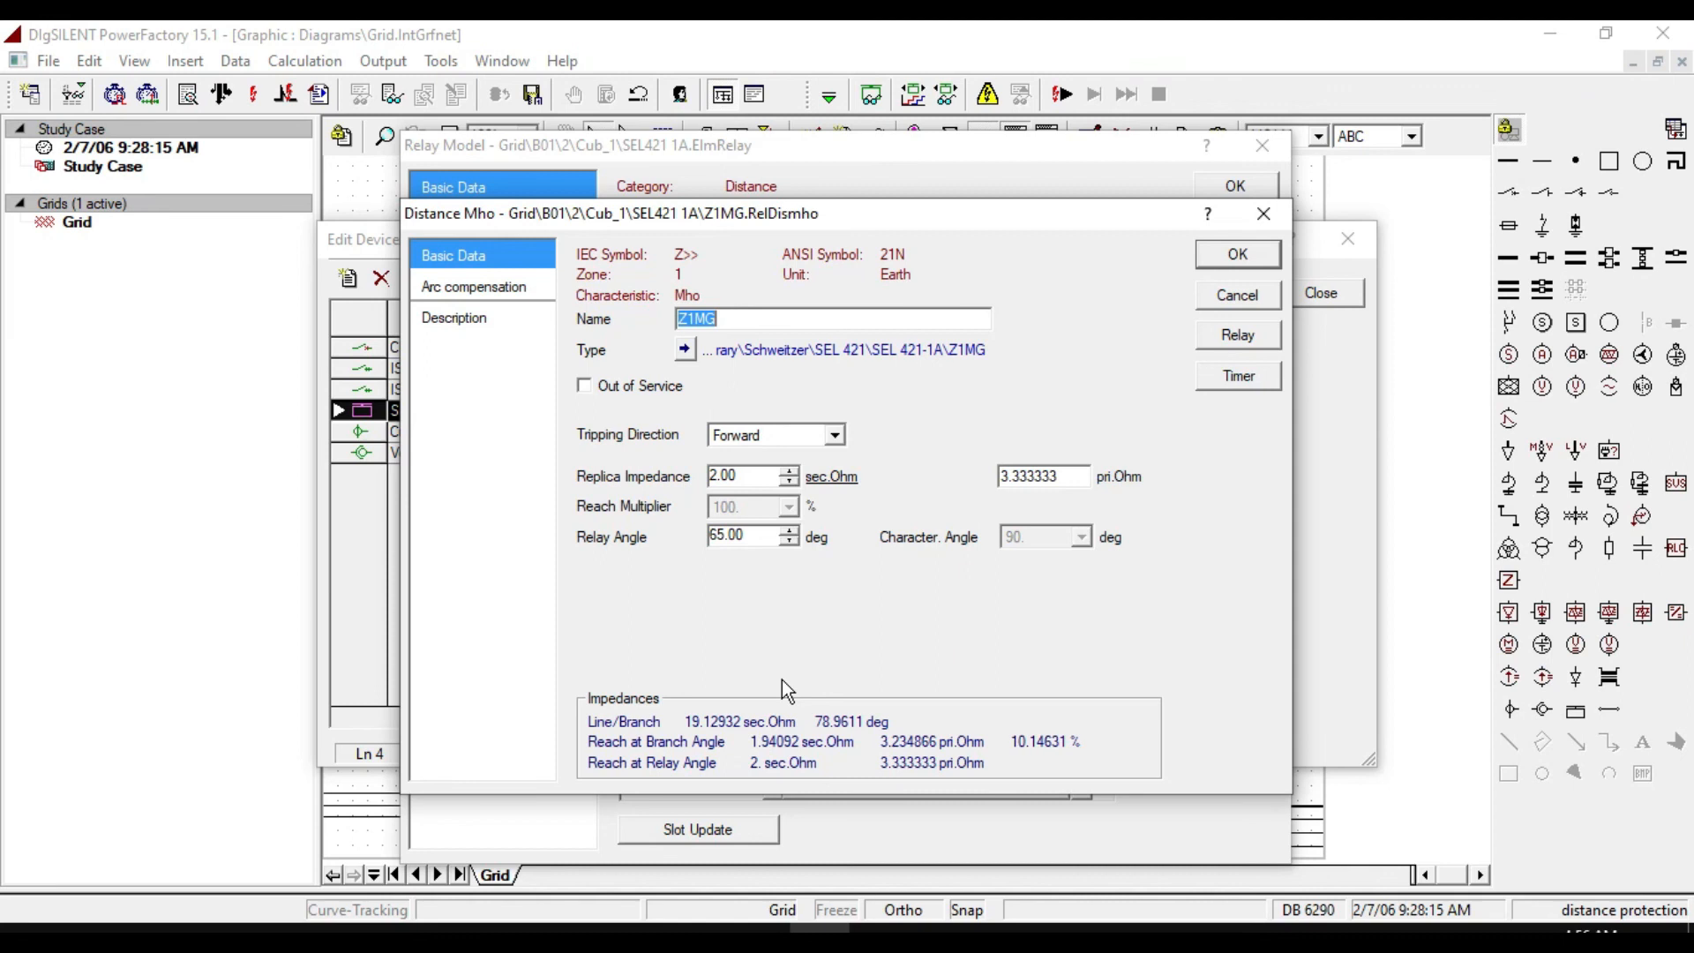
pyautogui.click(769, 434)
pyautogui.click(902, 433)
pyautogui.moveTo(753, 476); pyautogui.dragTo(654, 488)
pyautogui.write('15.49')
pyautogui.moveTo(760, 541); pyautogui.dragTo(626, 544)
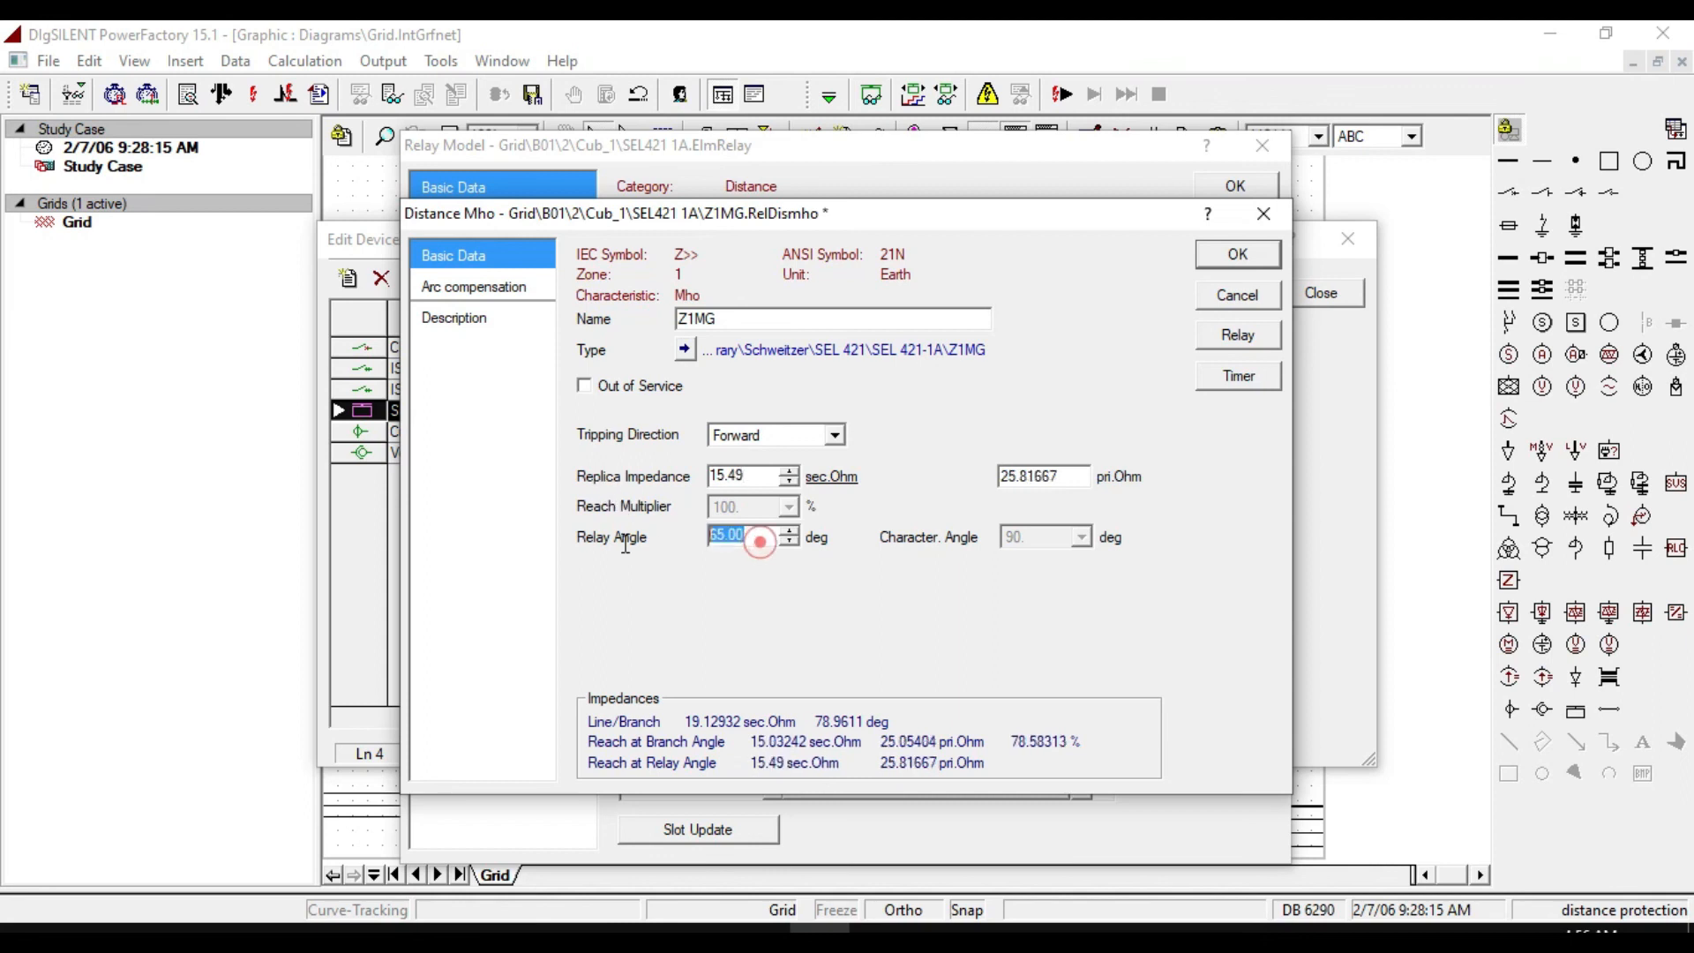
pyautogui.write('70')
pyautogui.click(751, 535)
pyautogui.click(756, 477)
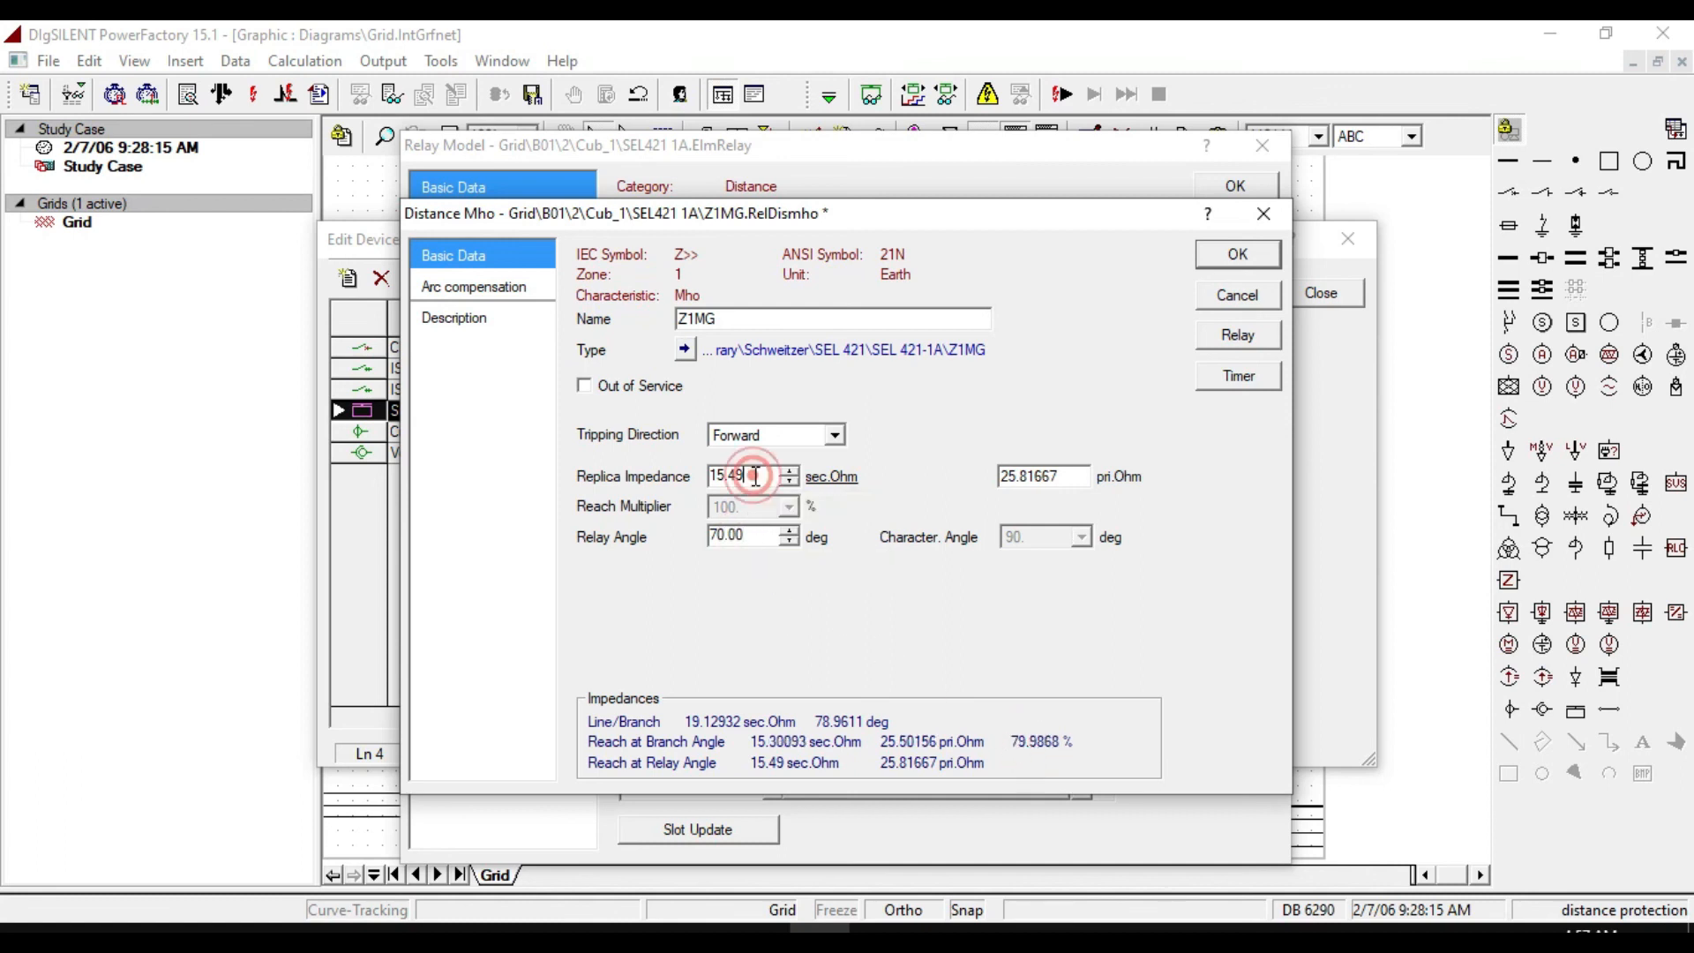
pyautogui.click(1234, 256)
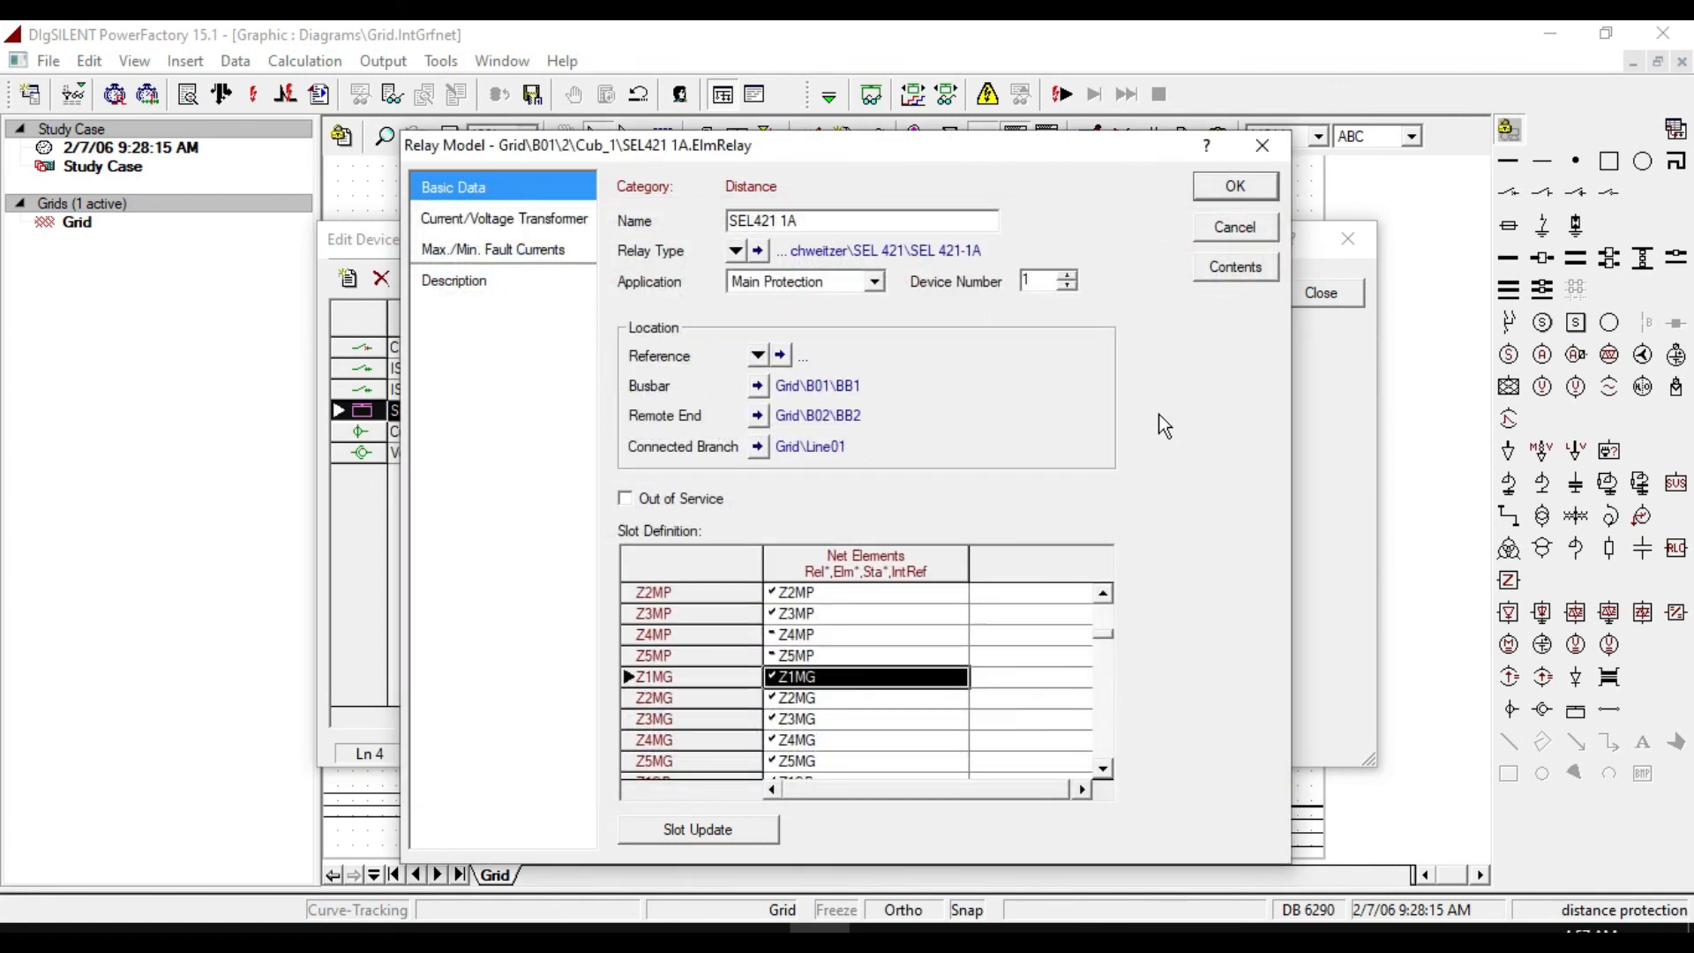
# Set the zone 2 earth element Z2MG to Forward tripping, replica impedance 29.10 sec.Ohm and relay angle 70 degrees.
pyautogui.doubleClick(795, 702)
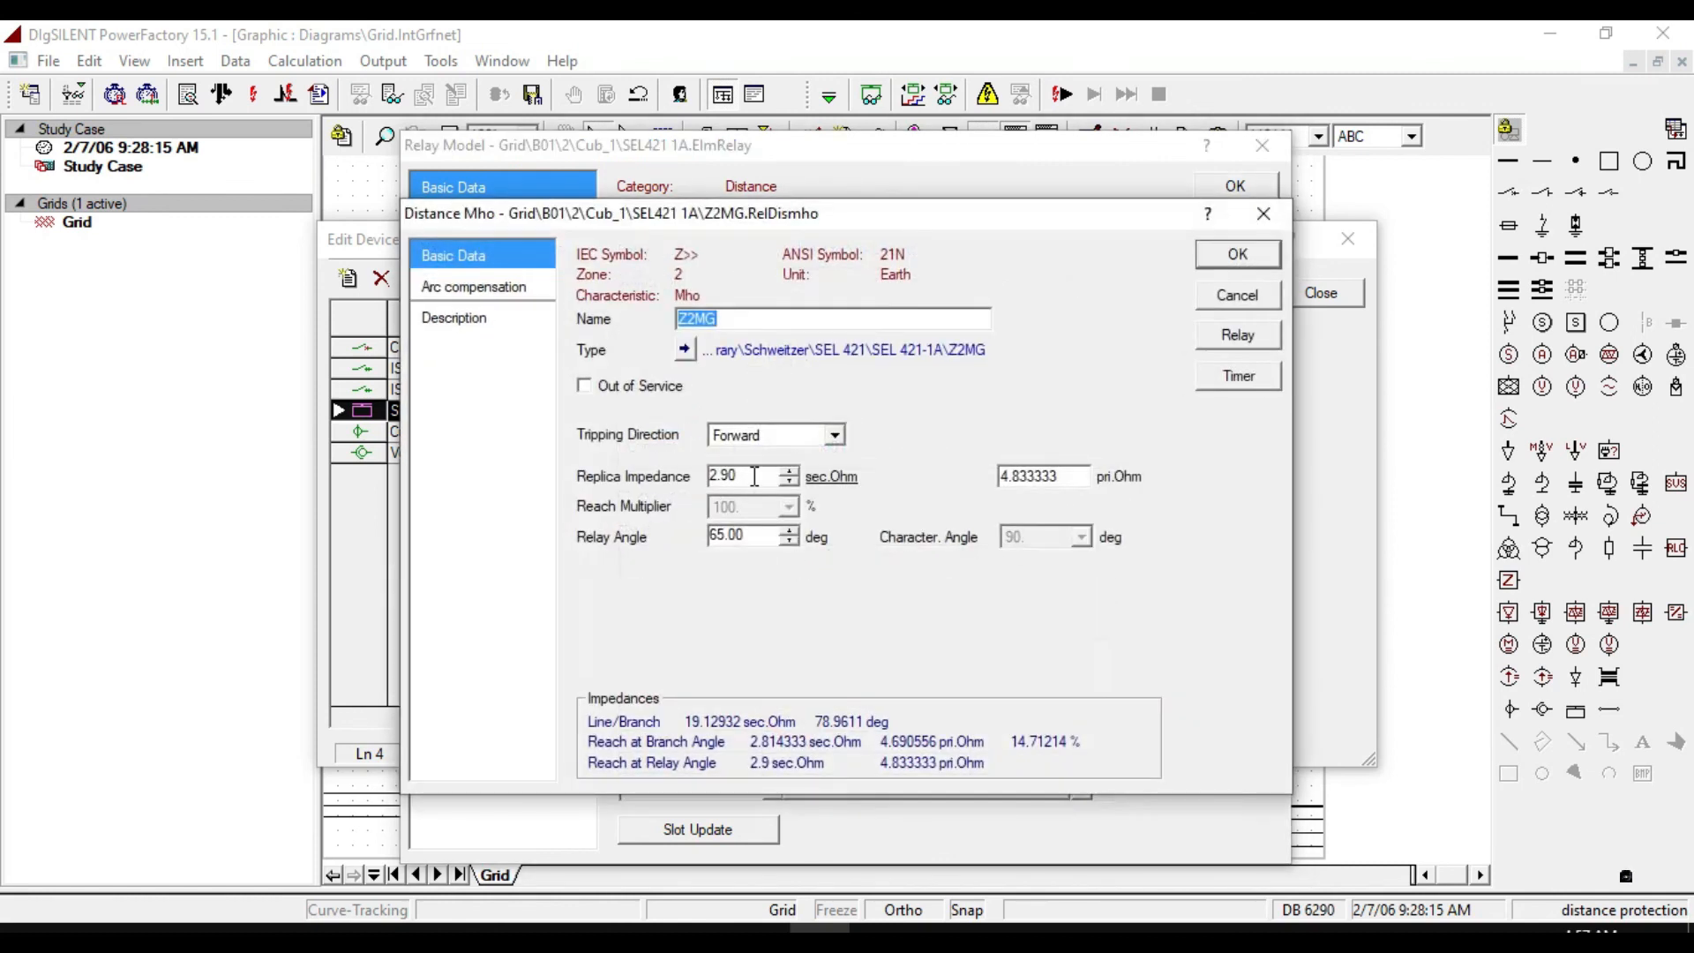
pyautogui.click(769, 436)
pyautogui.click(768, 436)
pyautogui.moveTo(757, 478); pyautogui.dragTo(688, 481)
pyautogui.write('29.1')
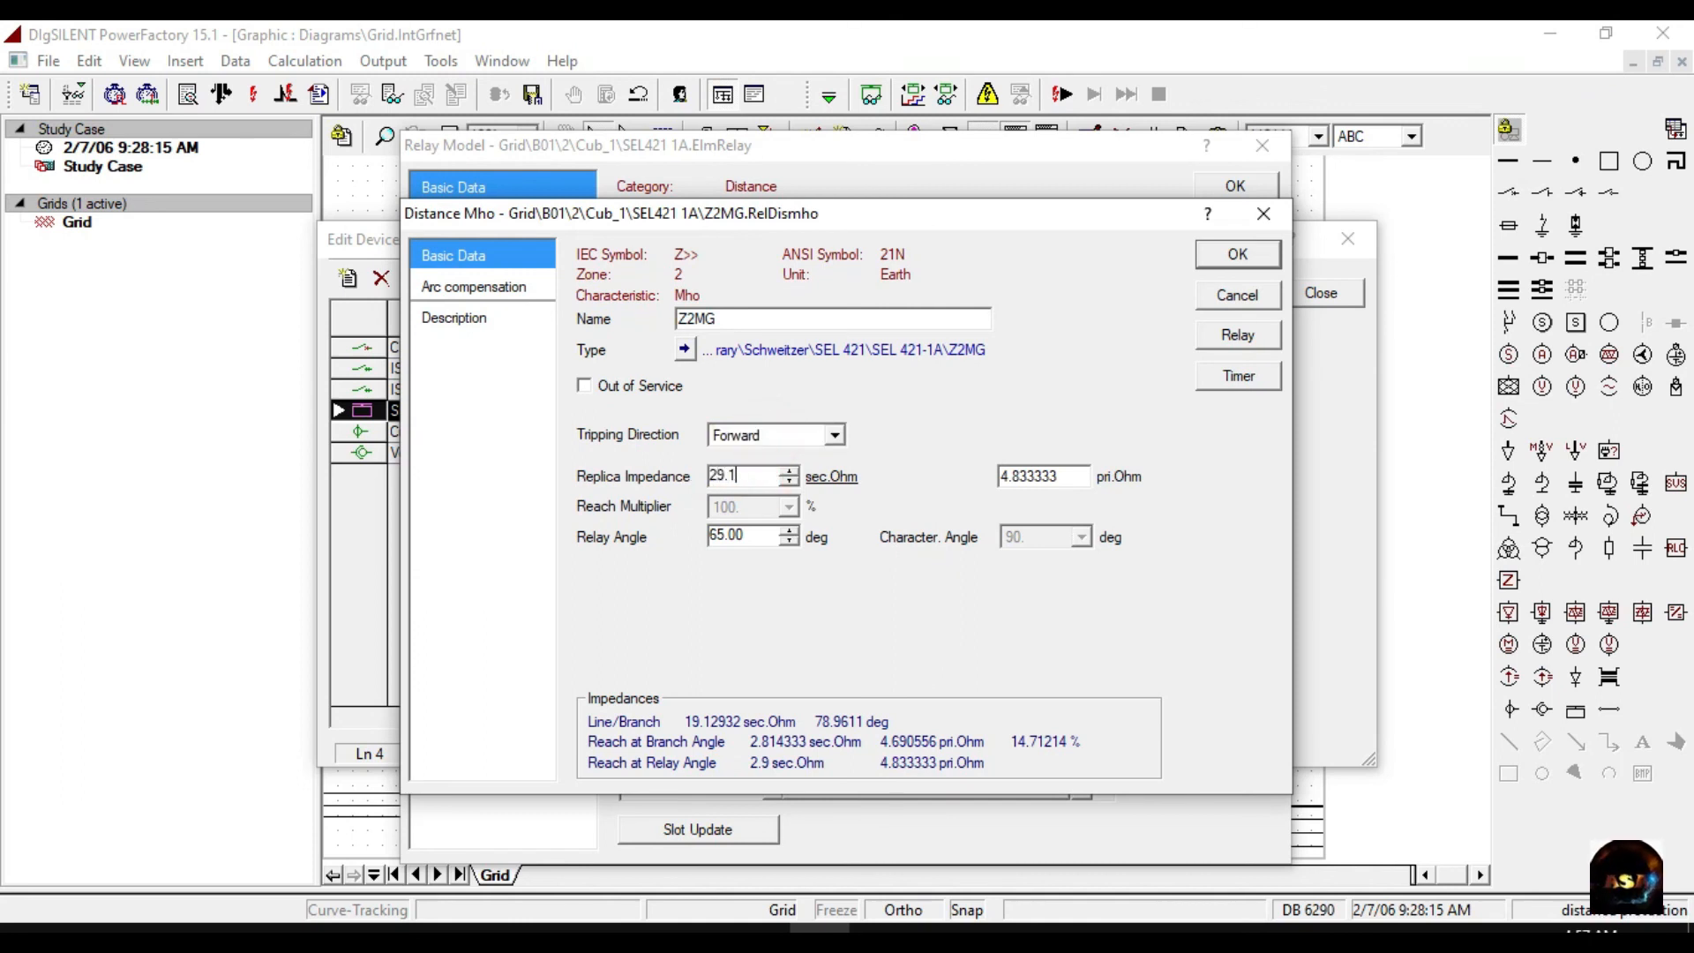
pyautogui.click(732, 533)
pyautogui.moveTo(756, 535); pyautogui.dragTo(627, 554)
pyautogui.write('70')
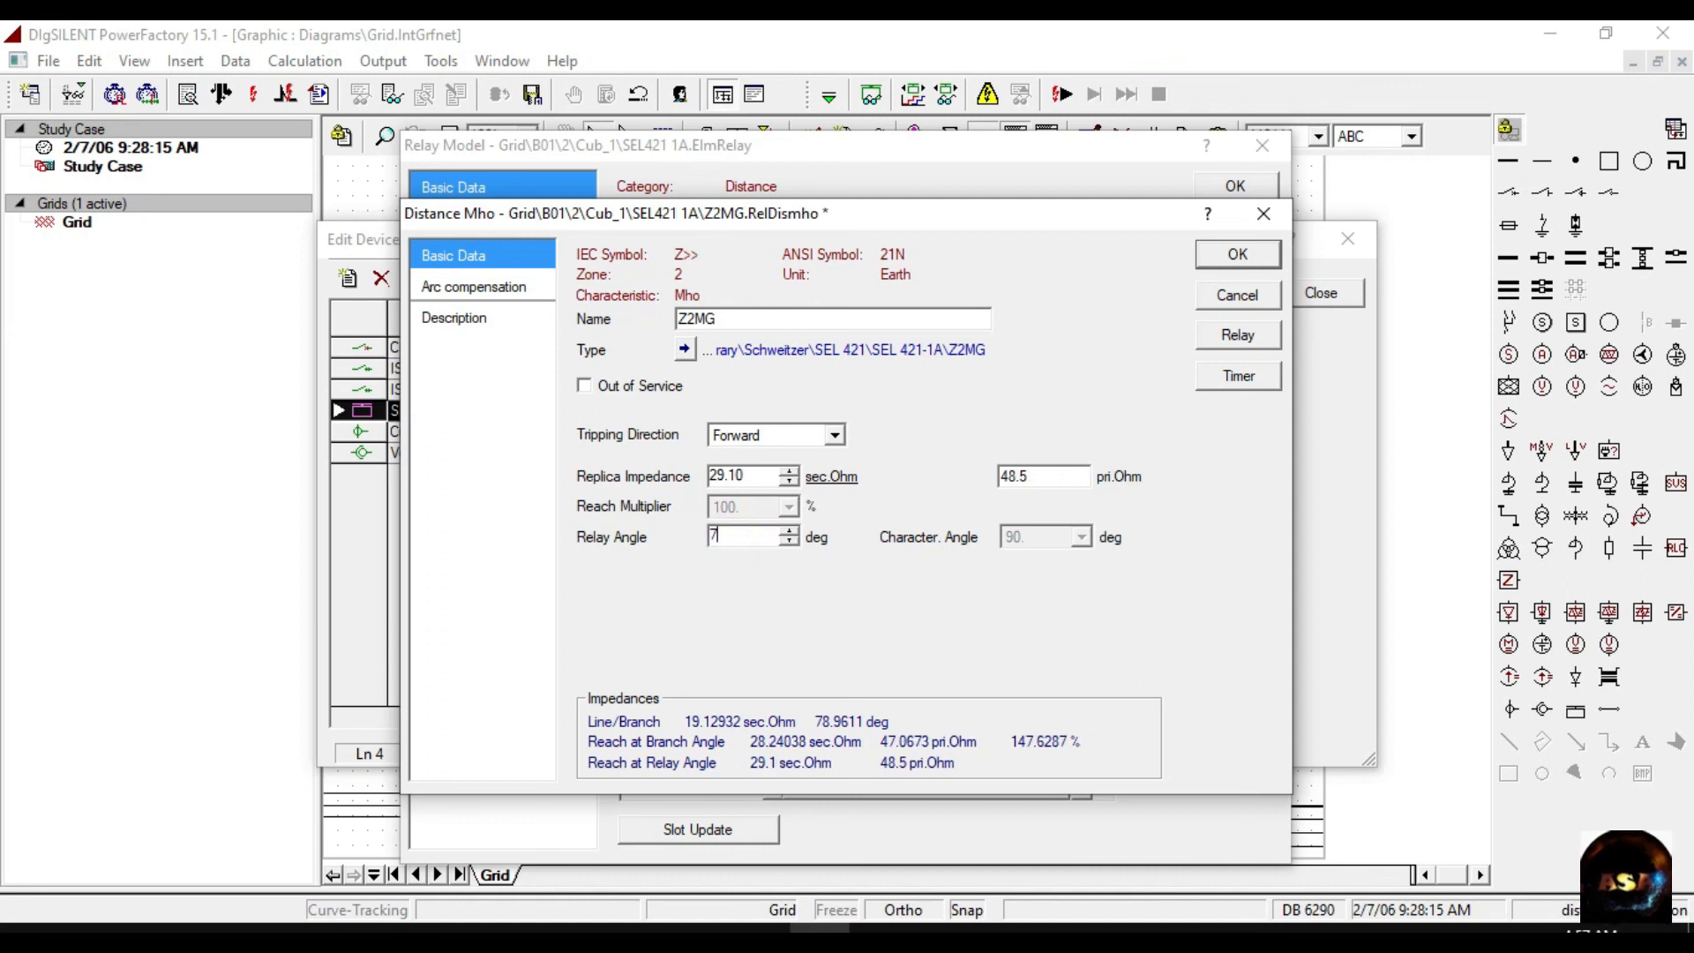
pyautogui.click(742, 479)
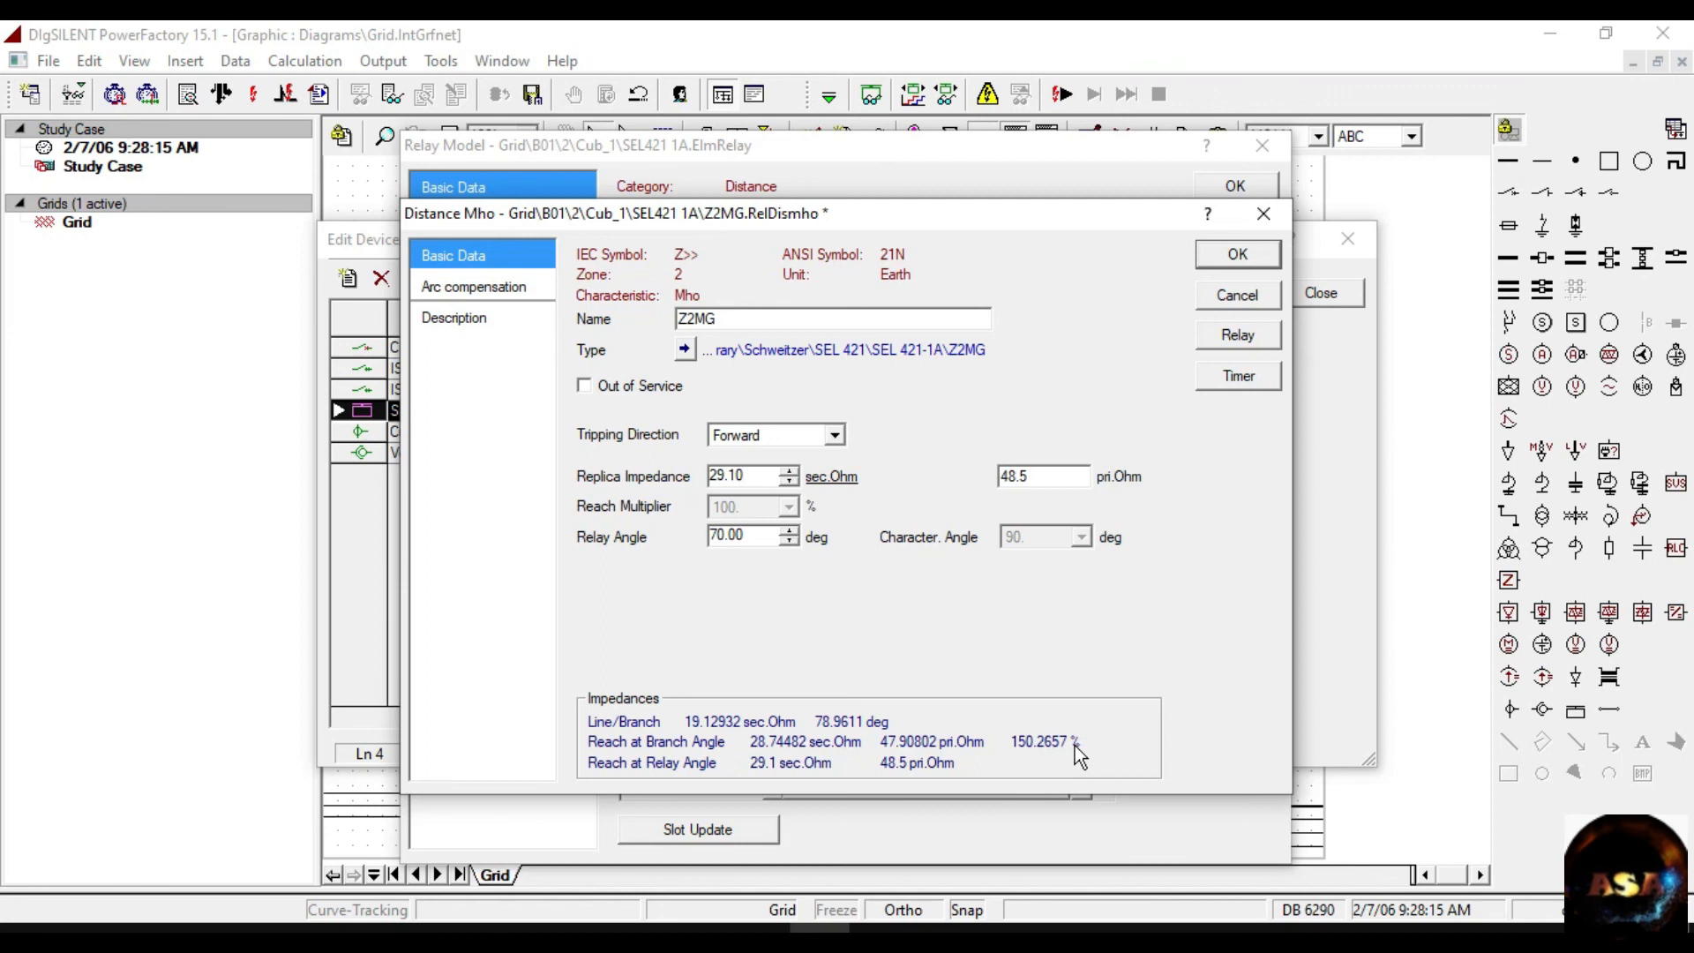
pyautogui.click(1237, 254)
# Set the zone 3 earth element Z3MG to Forward tripping with a replica impedance of 48.42 sec.Ohm.
pyautogui.doubleClick(799, 719)
pyautogui.click(741, 435)
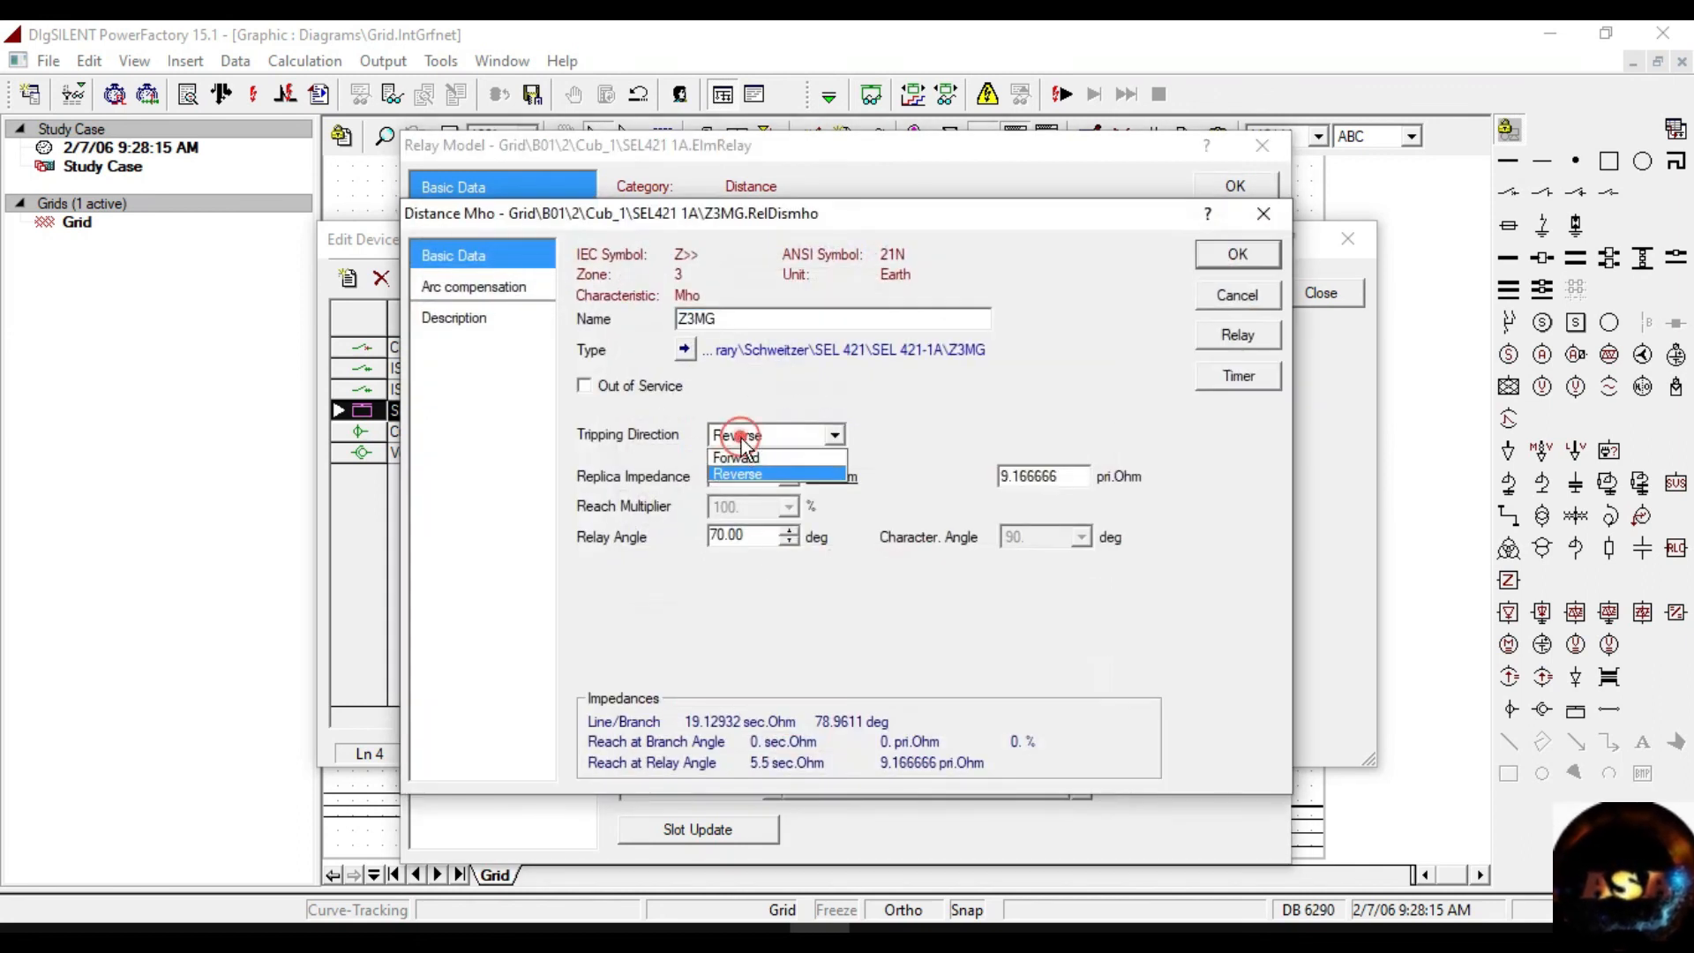
pyautogui.click(749, 458)
pyautogui.moveTo(757, 479); pyautogui.dragTo(687, 484)
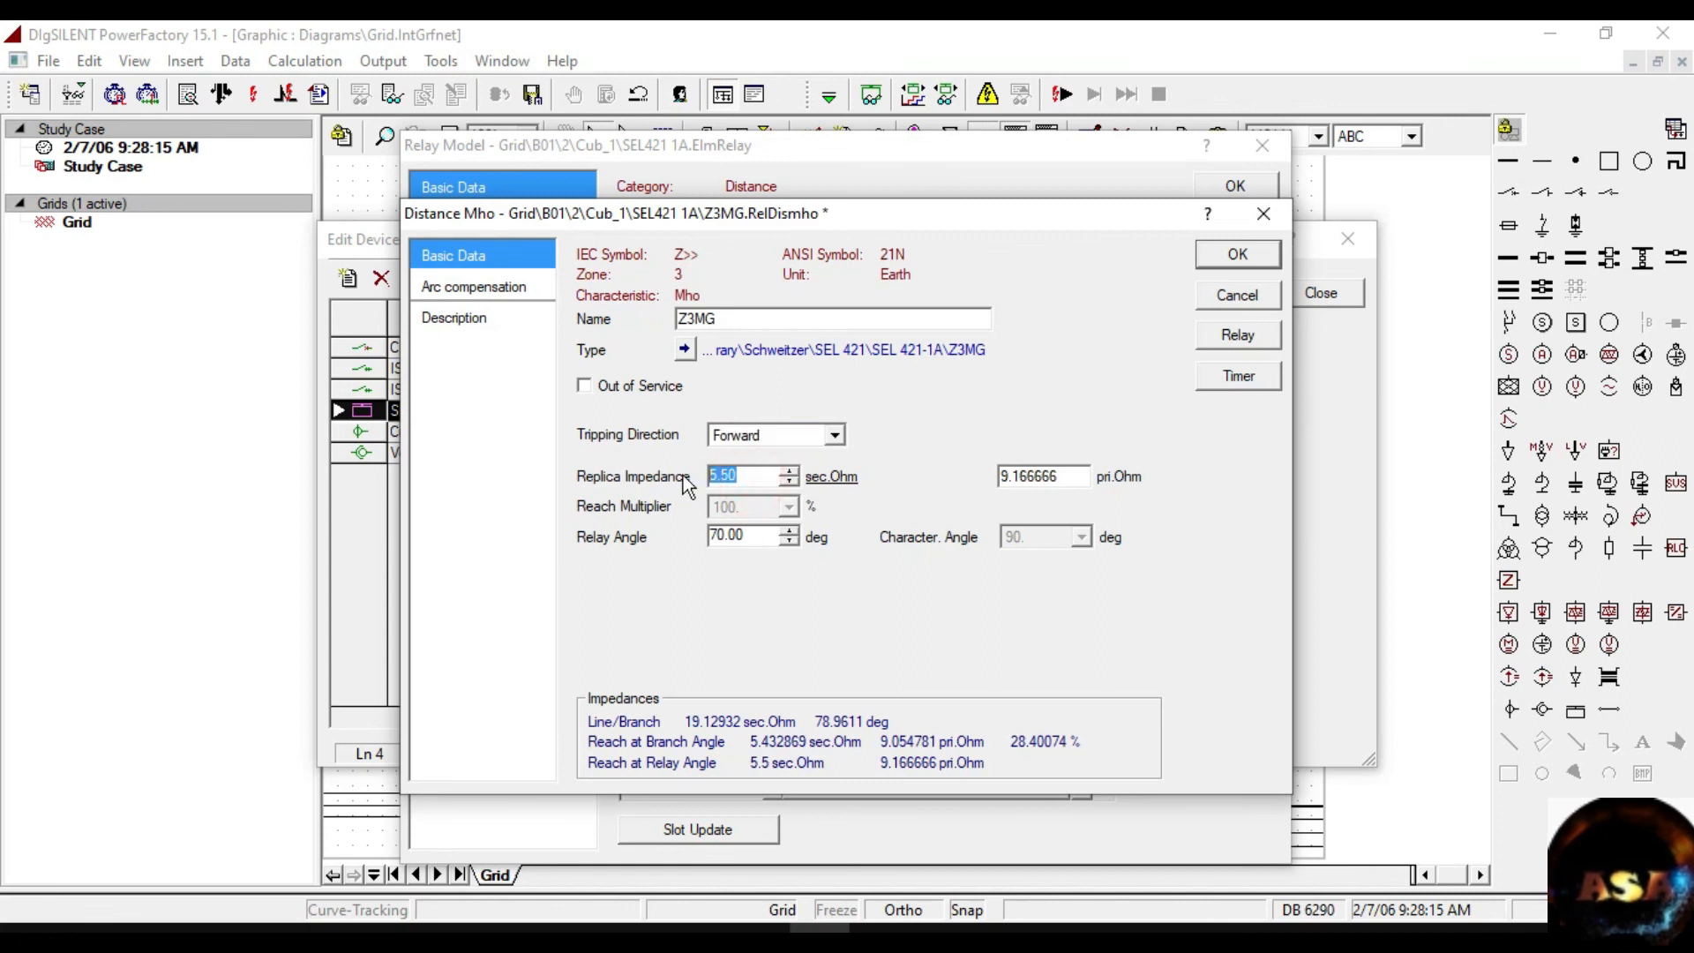
pyautogui.write('48')
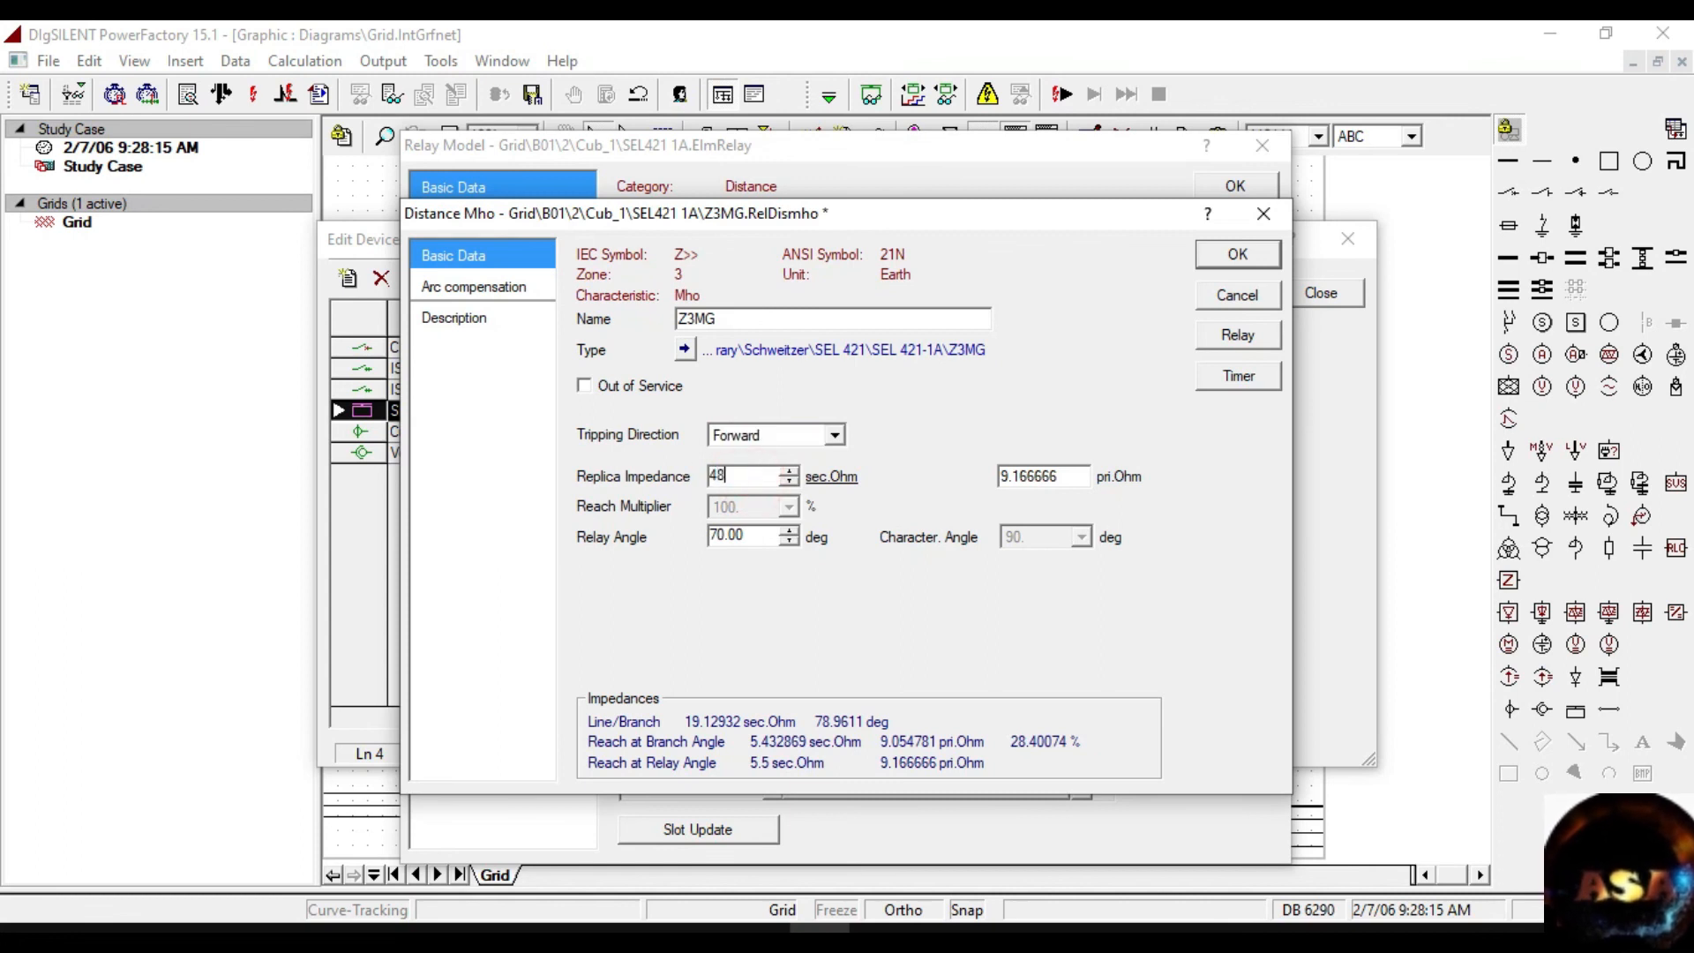
pyautogui.write('.42')
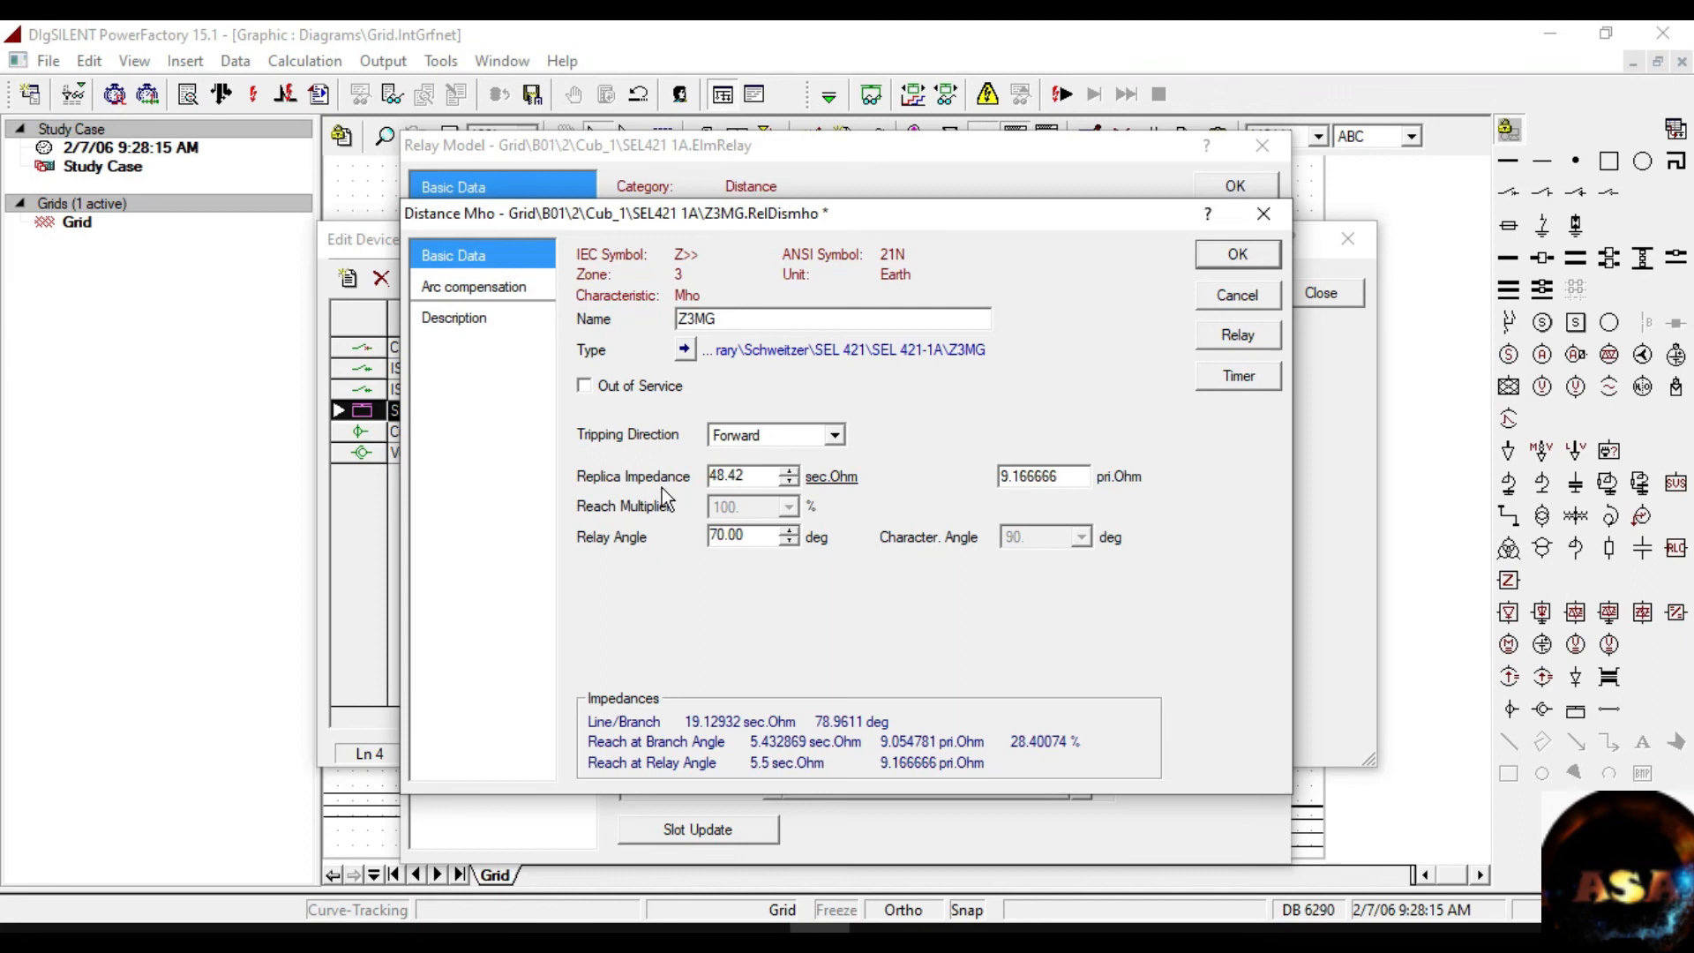
pyautogui.click(748, 536)
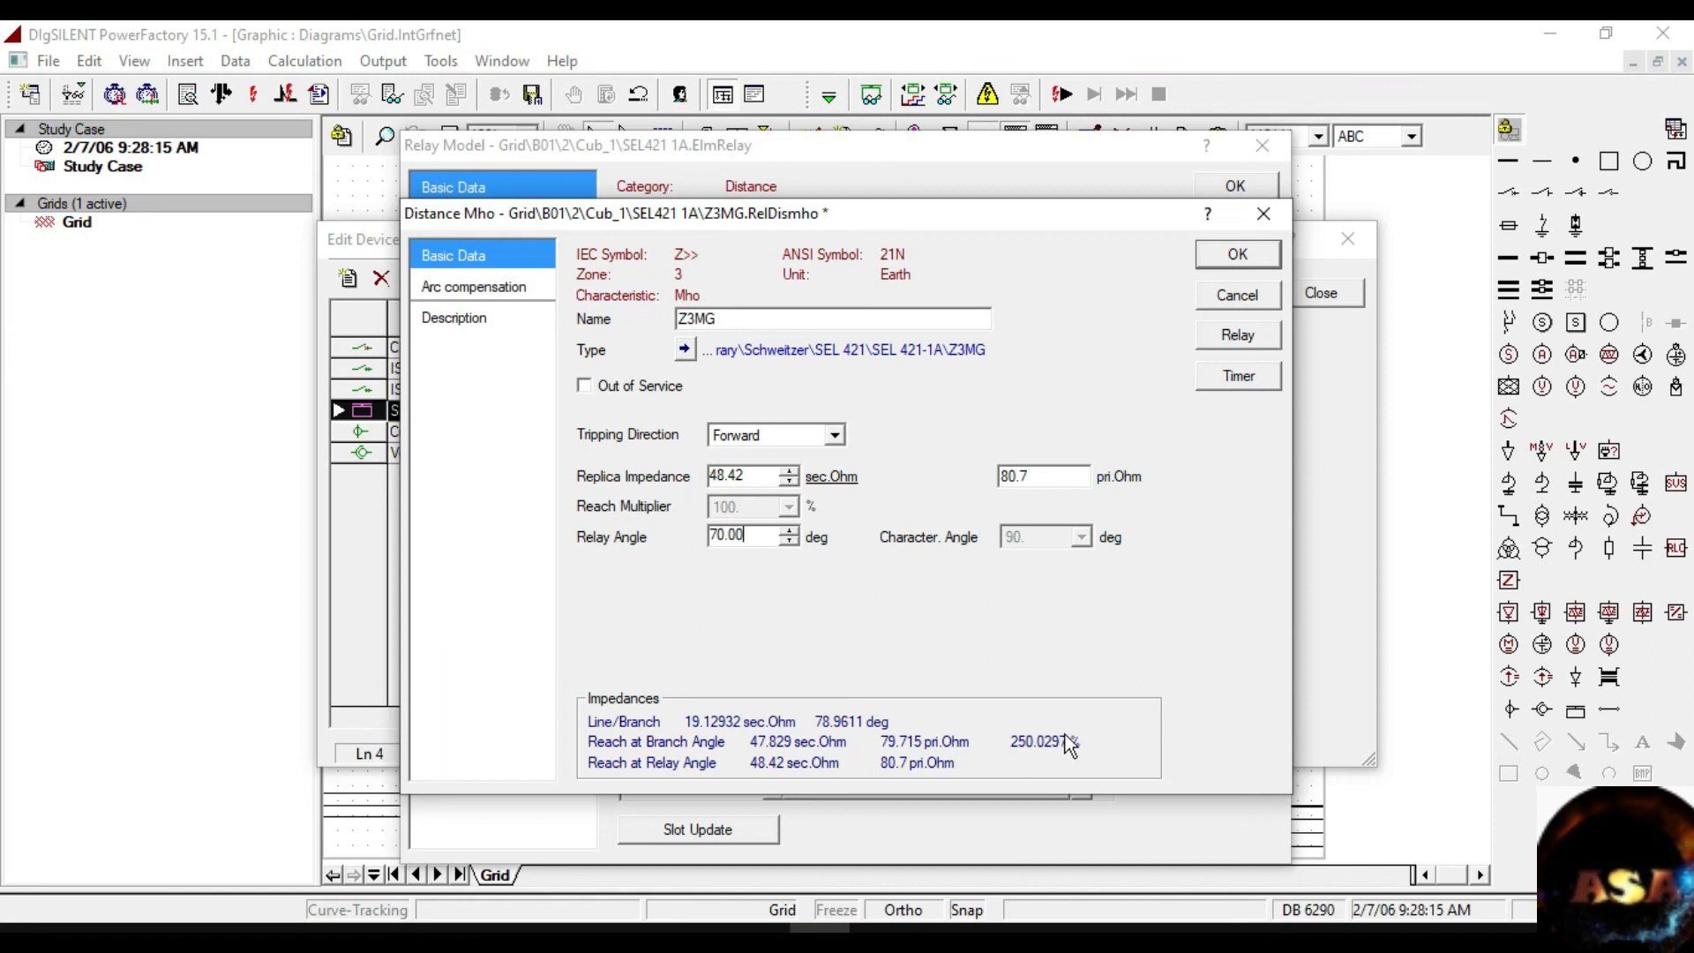
pyautogui.click(1249, 258)
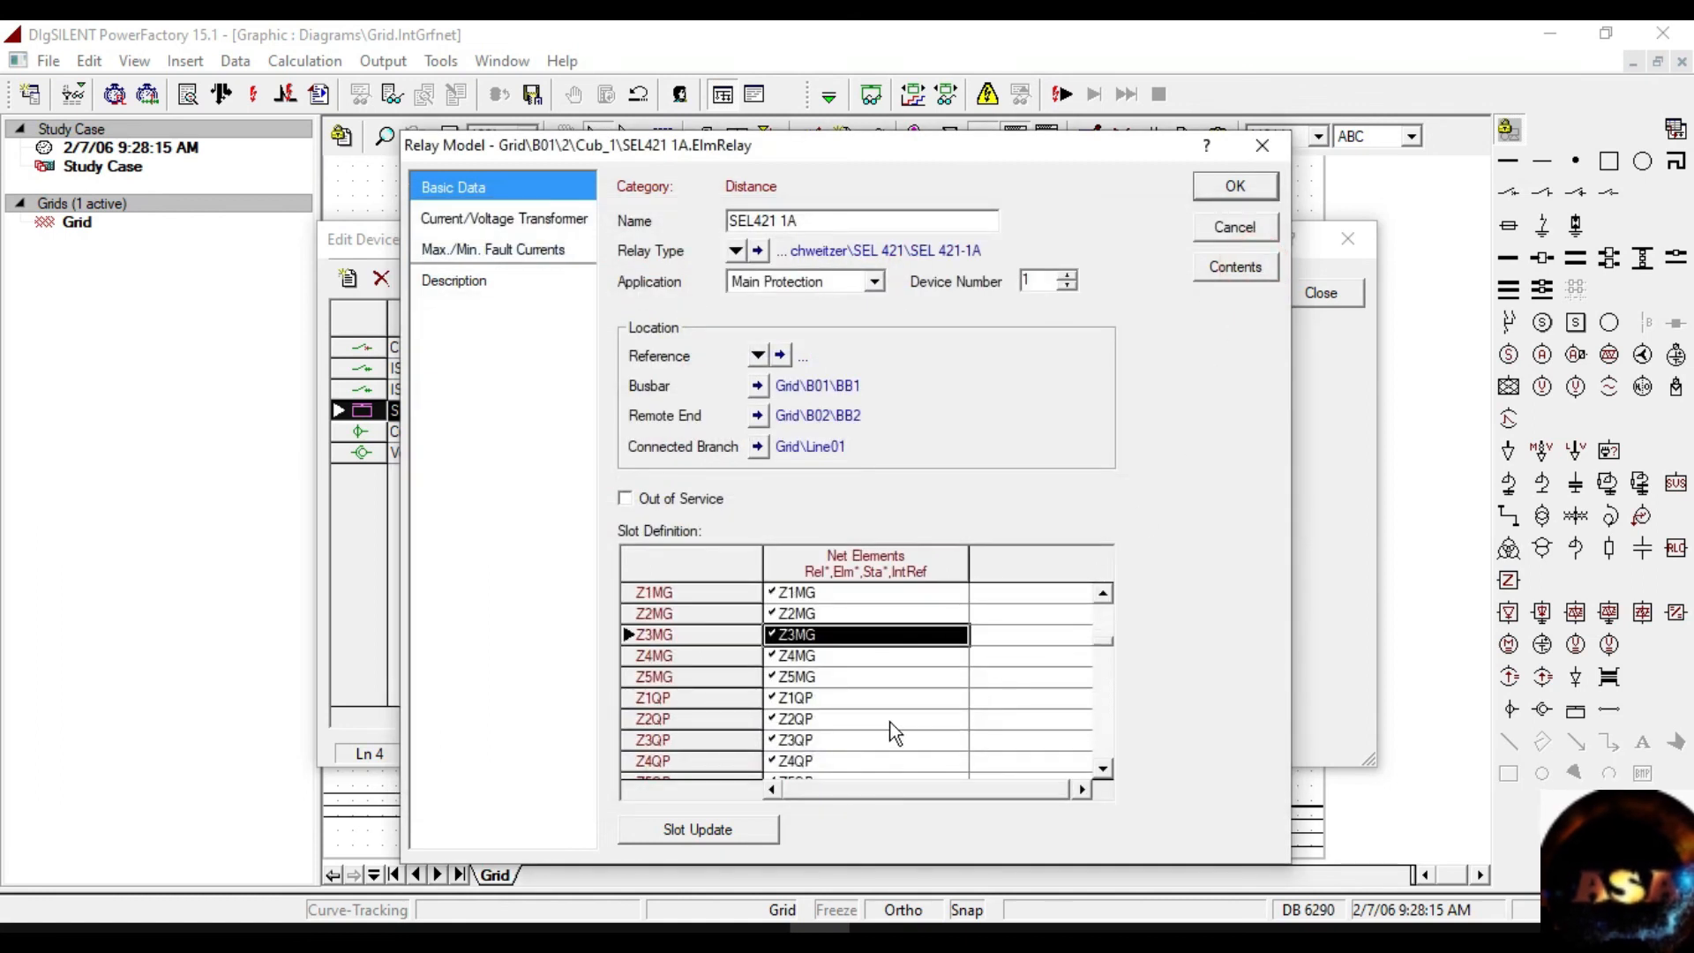
# Set the zone 4 and zone 5 earth elements Z4MG and Z5MG out of service.
pyautogui.doubleClick(808, 655)
pyautogui.click(619, 386)
pyautogui.click(1235, 255)
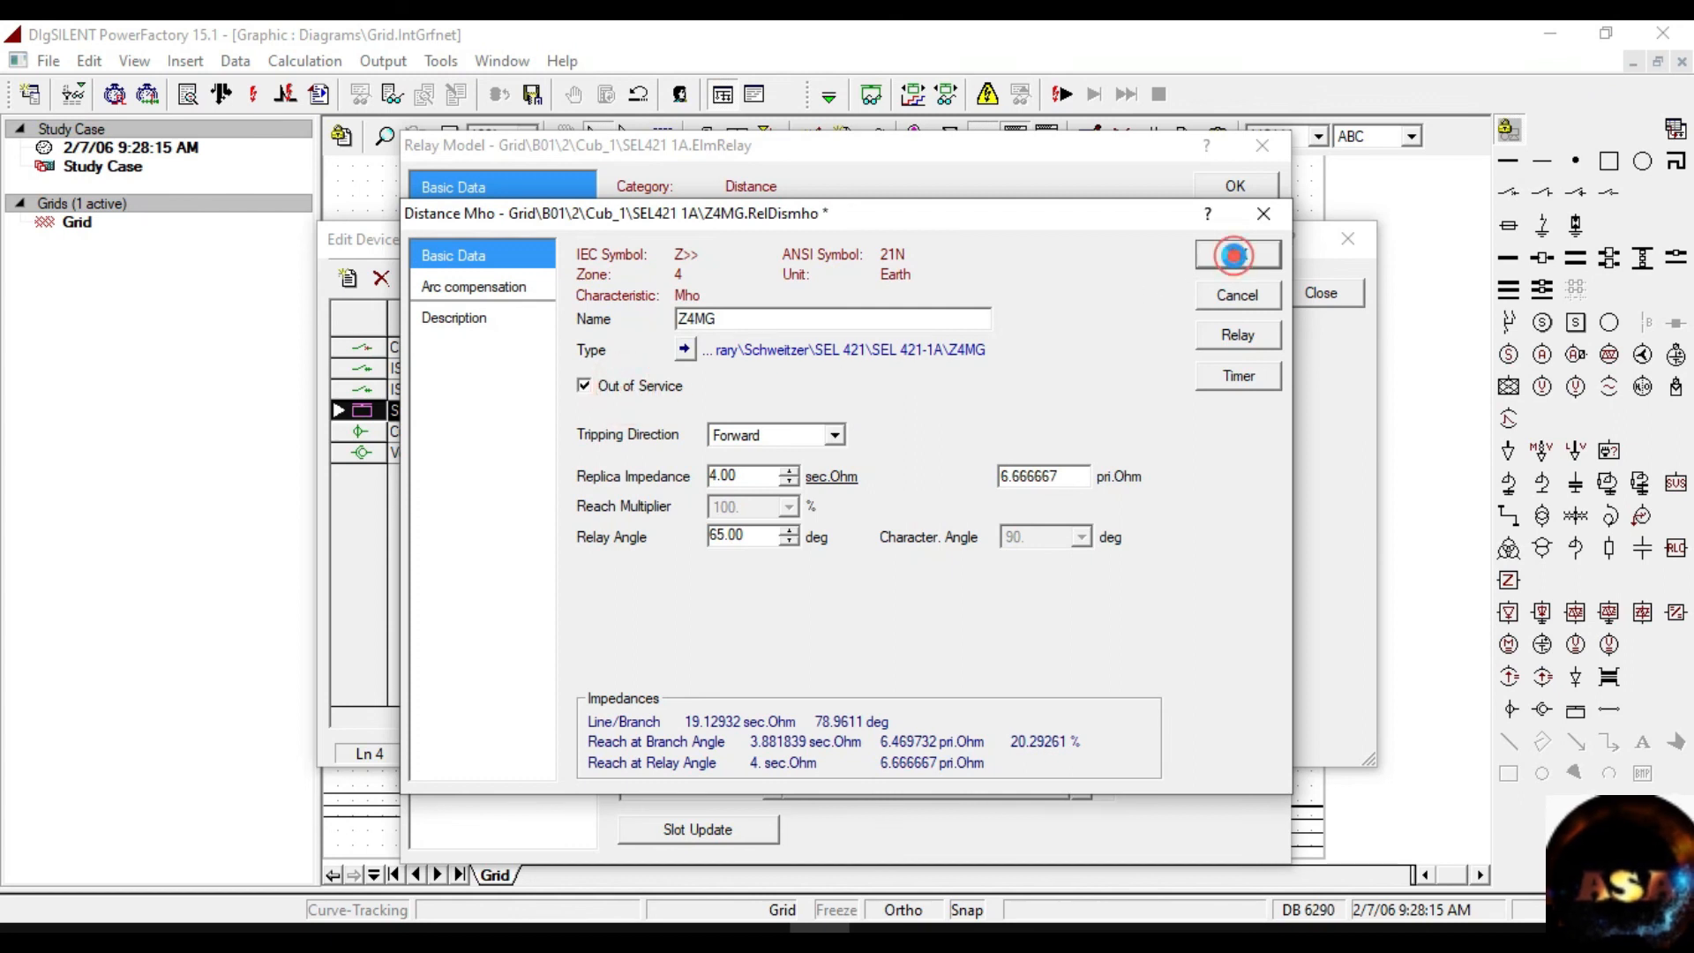
pyautogui.click(801, 677)
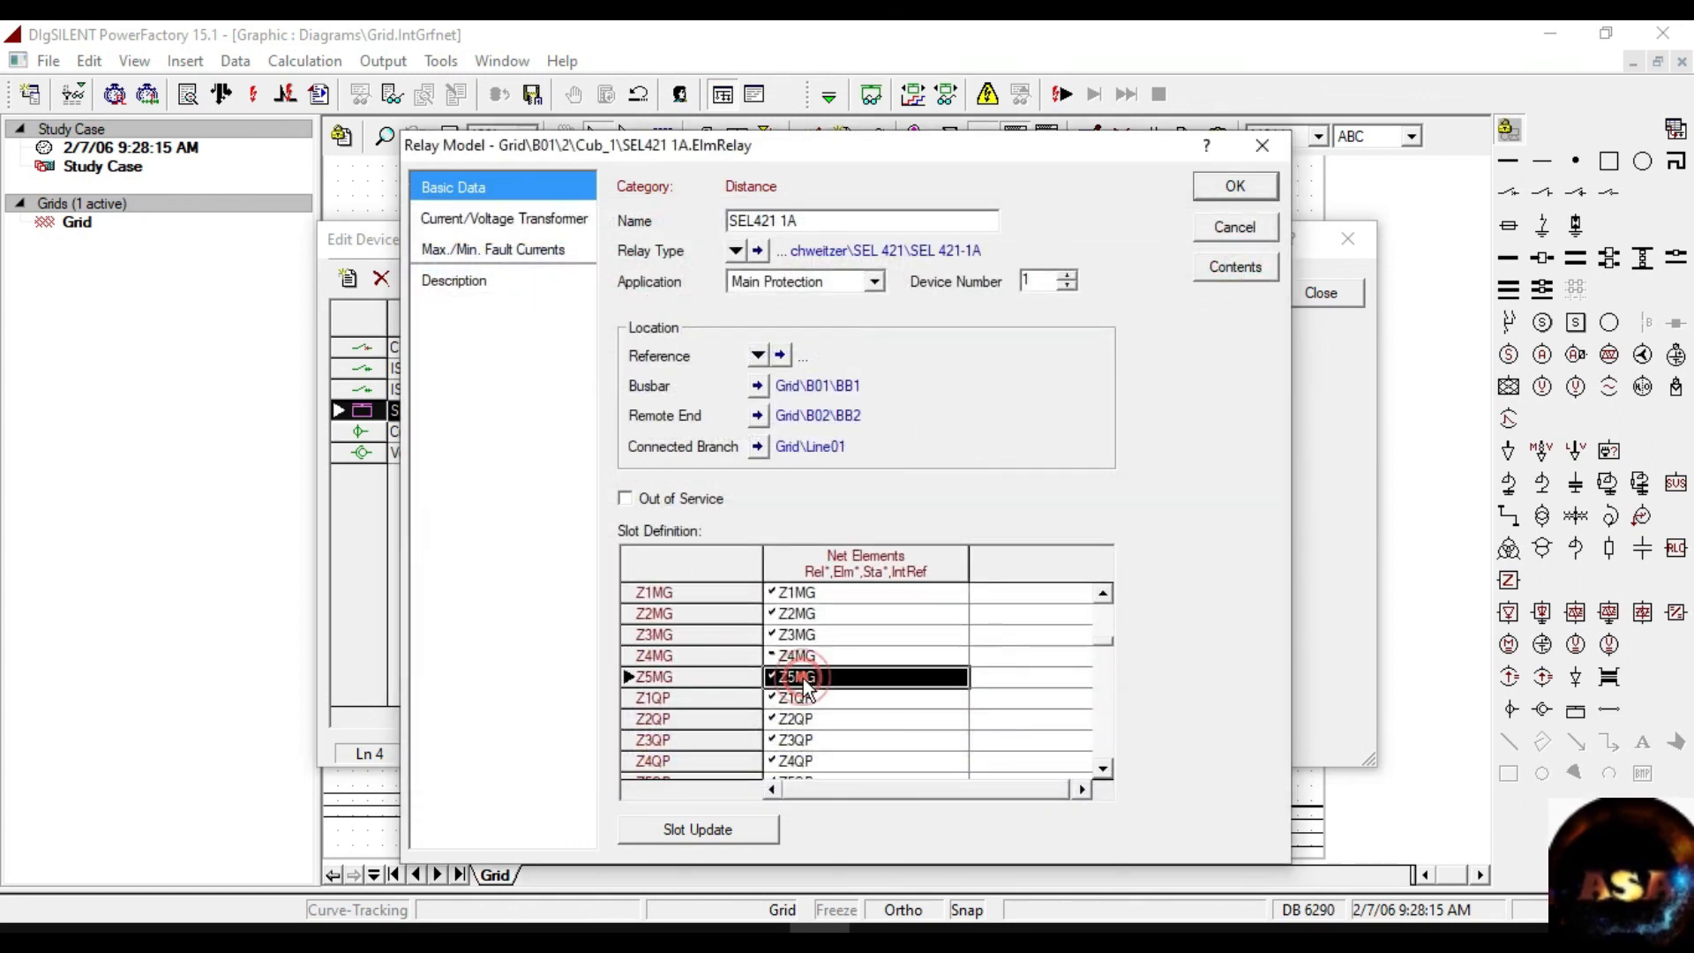
pyautogui.doubleClick(803, 680)
pyautogui.click(657, 388)
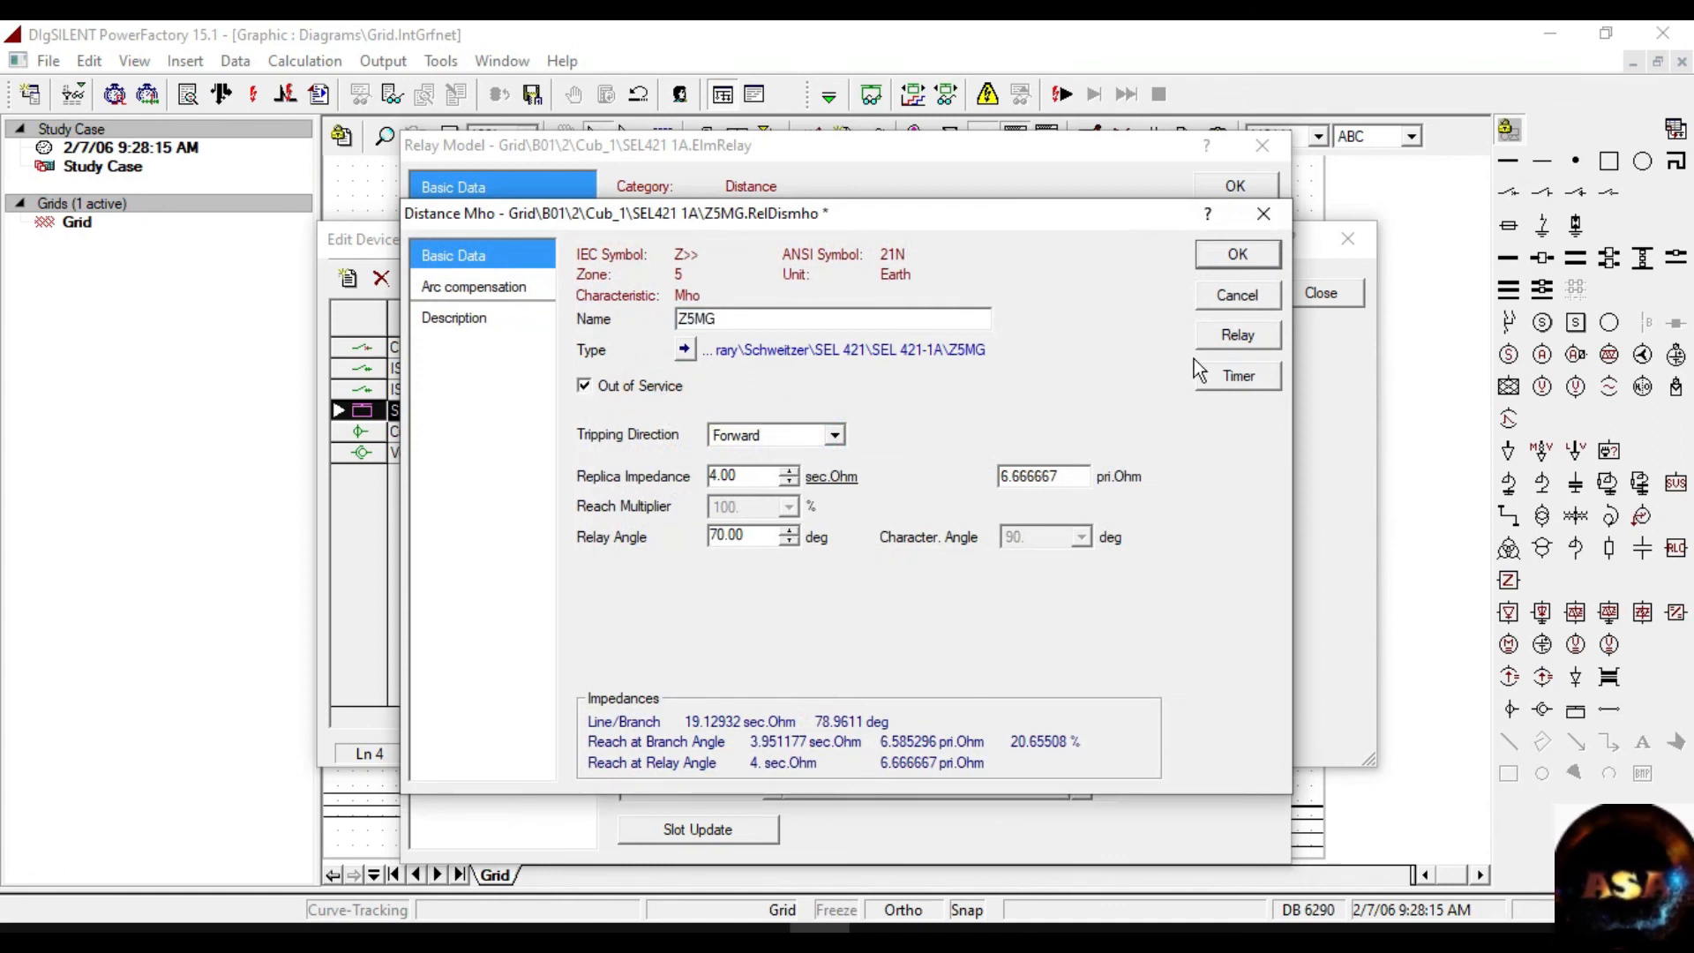
pyautogui.click(1237, 261)
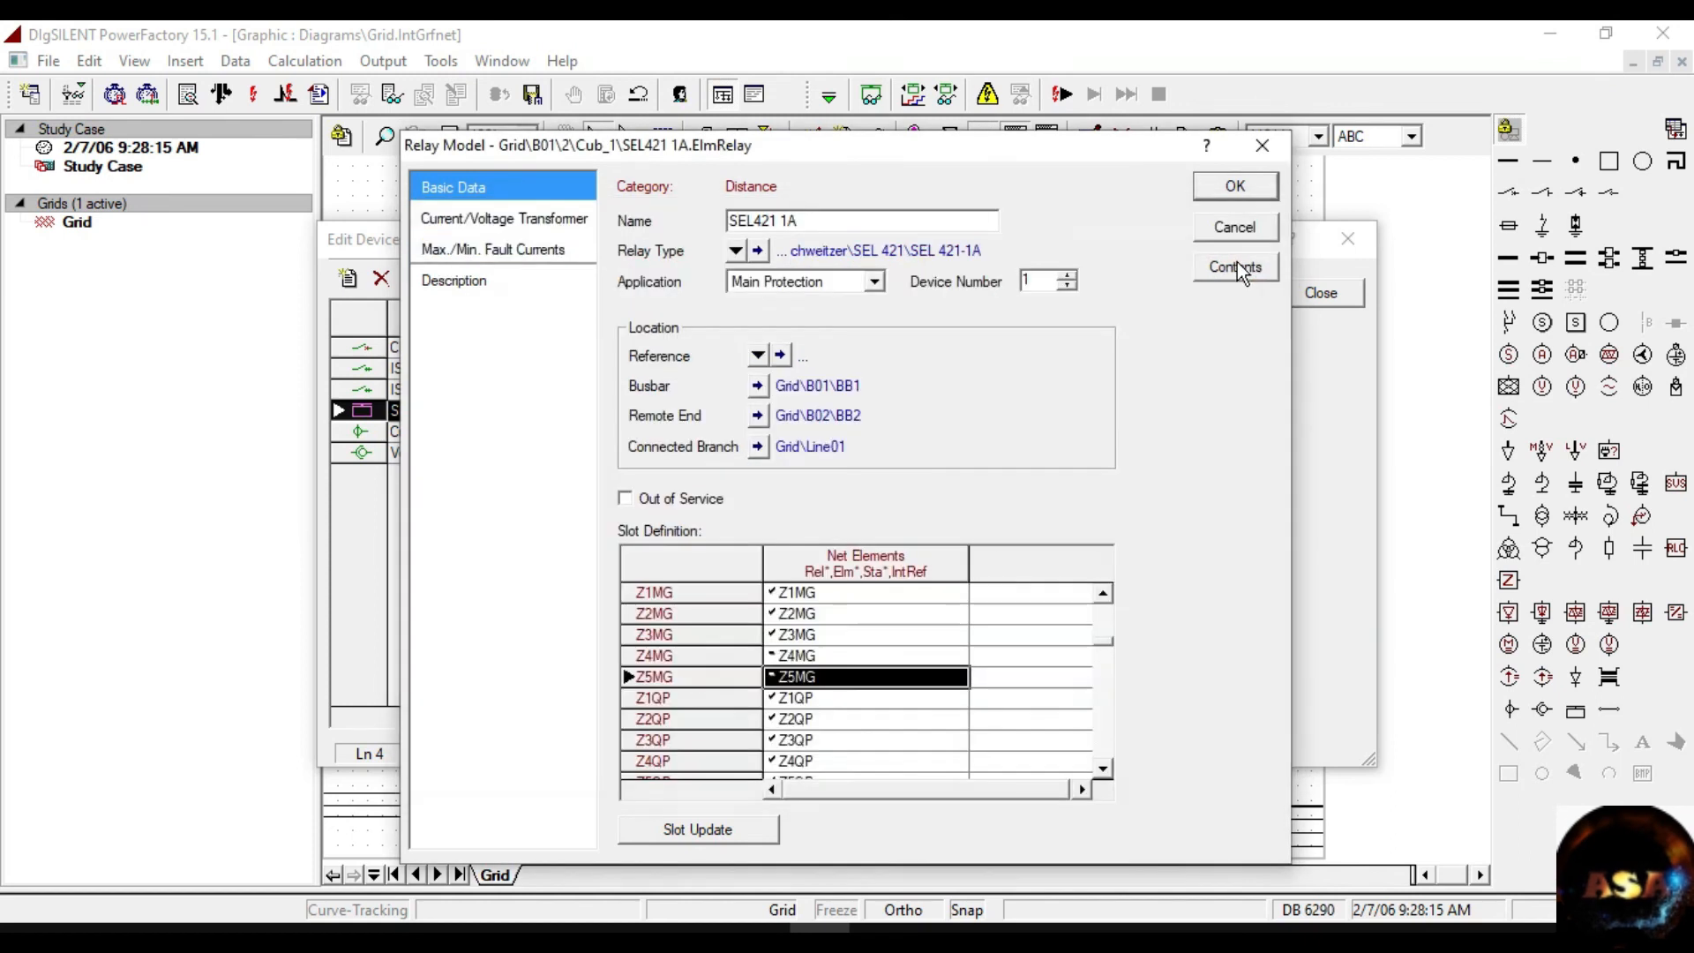
# Look through the quadrilateral phase and earth elements from Z1QP to Z3QG in the relay's slot definition.
pyautogui.click(800, 697)
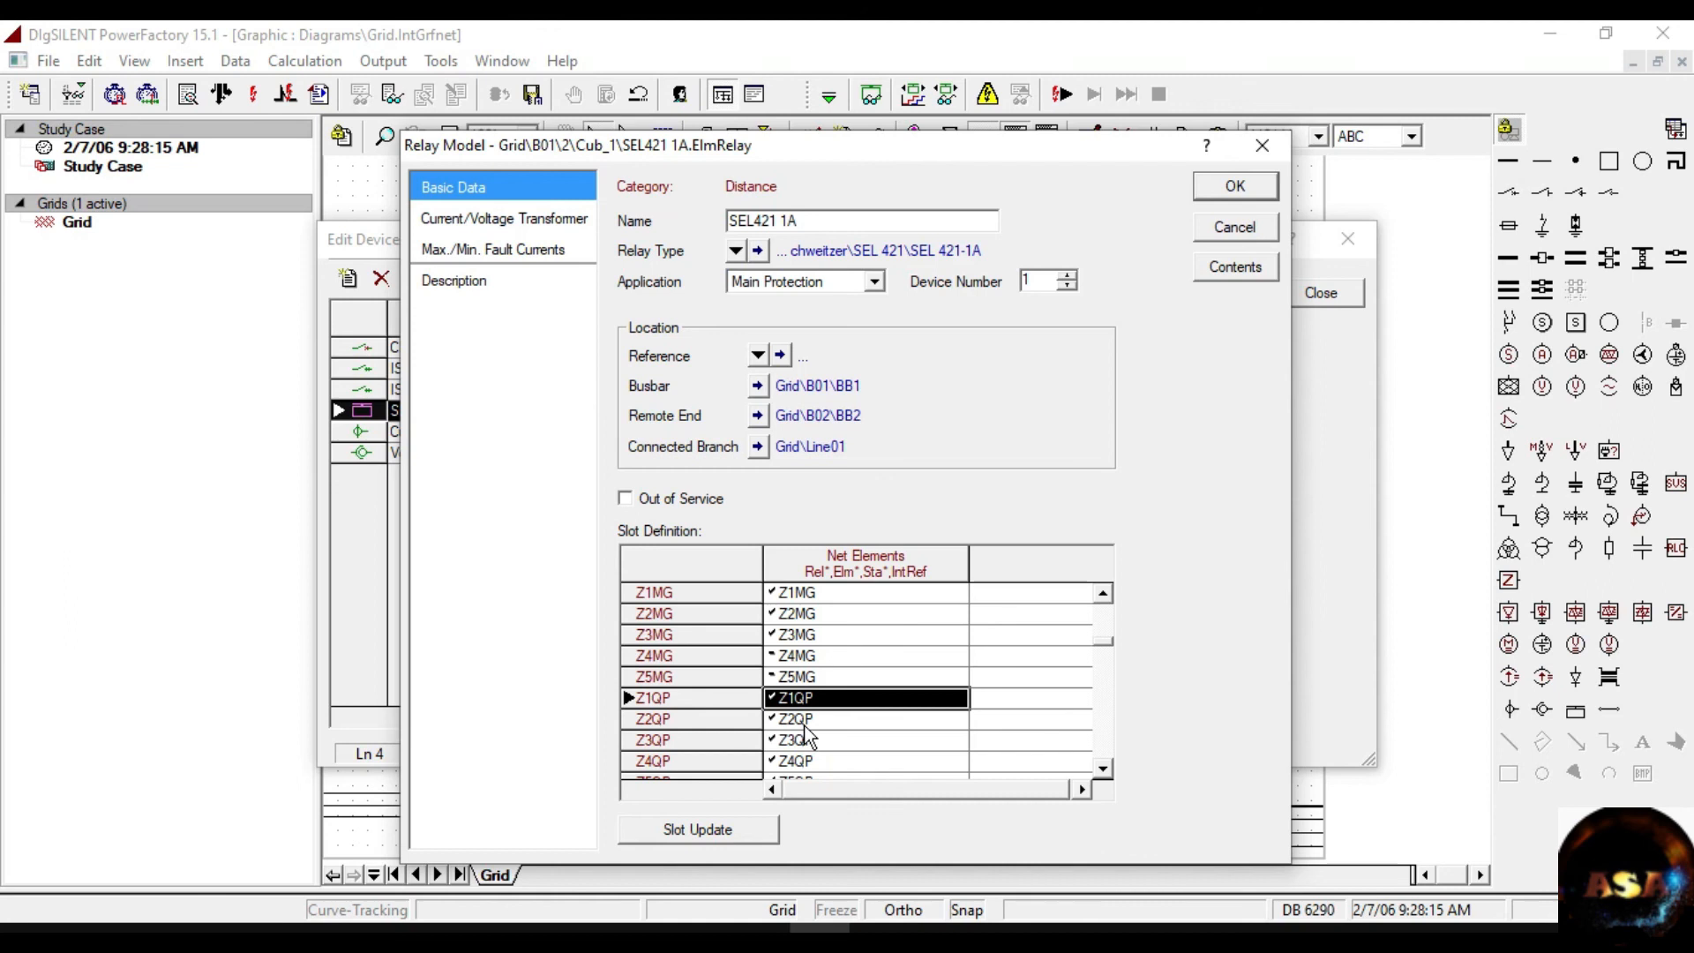
pyautogui.click(806, 718)
pyautogui.scroll(-1, 819, 760)
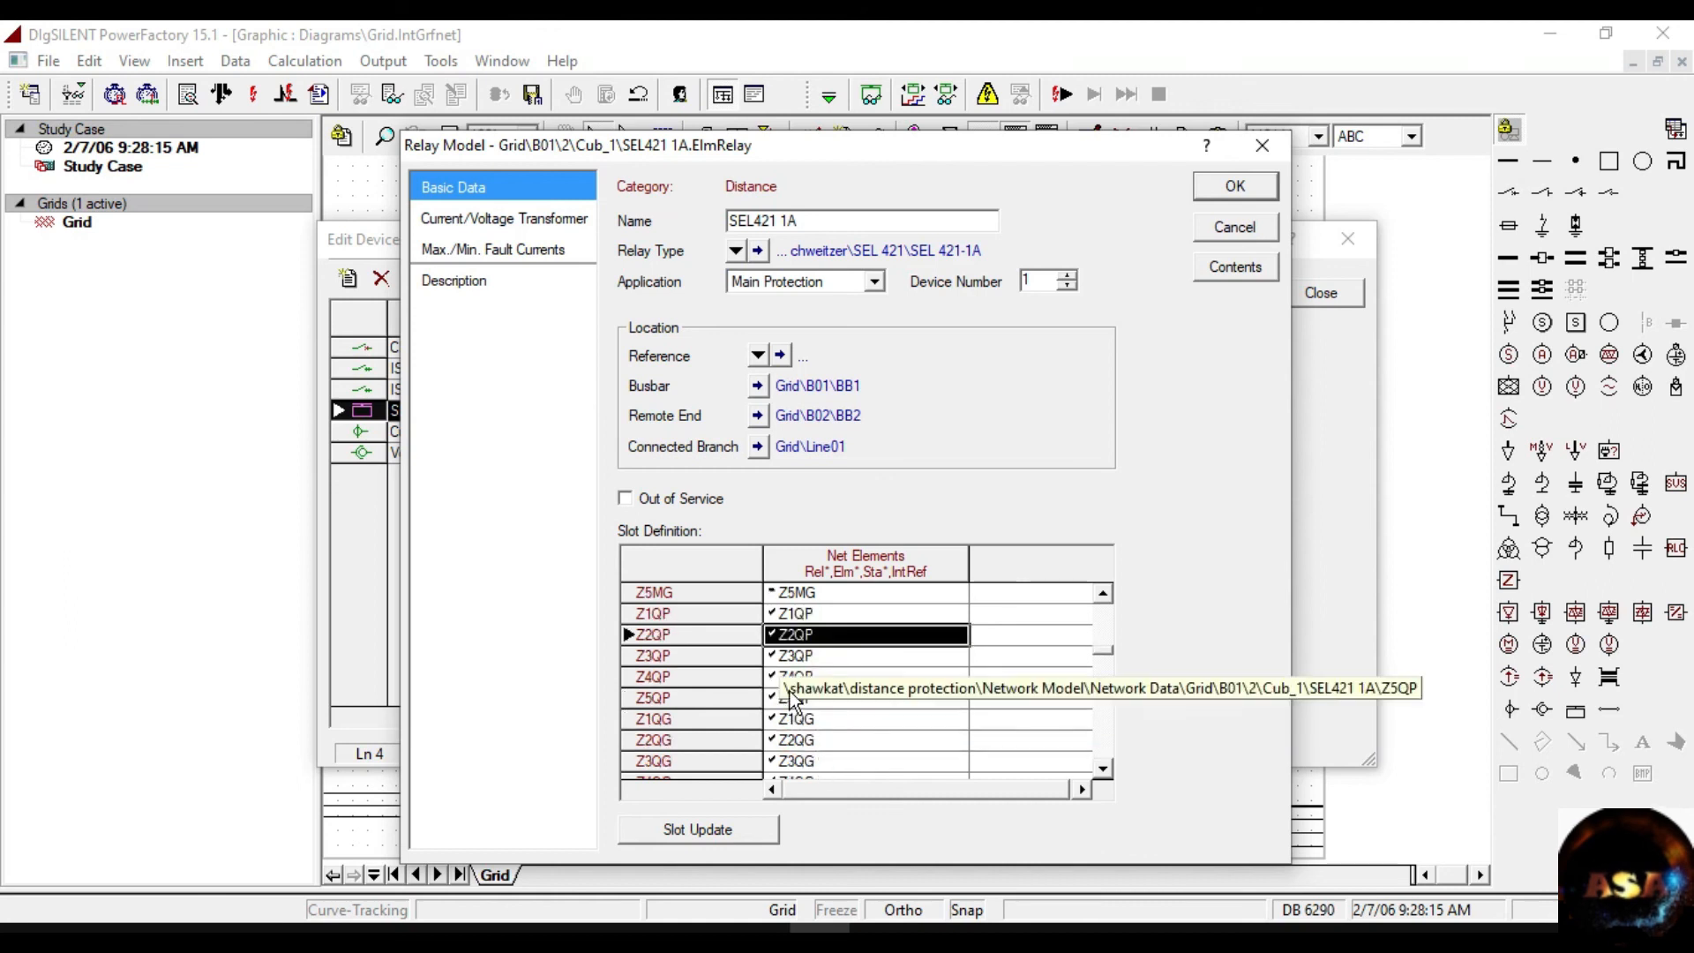
pyautogui.click(791, 696)
pyautogui.click(806, 718)
pyautogui.click(807, 761)
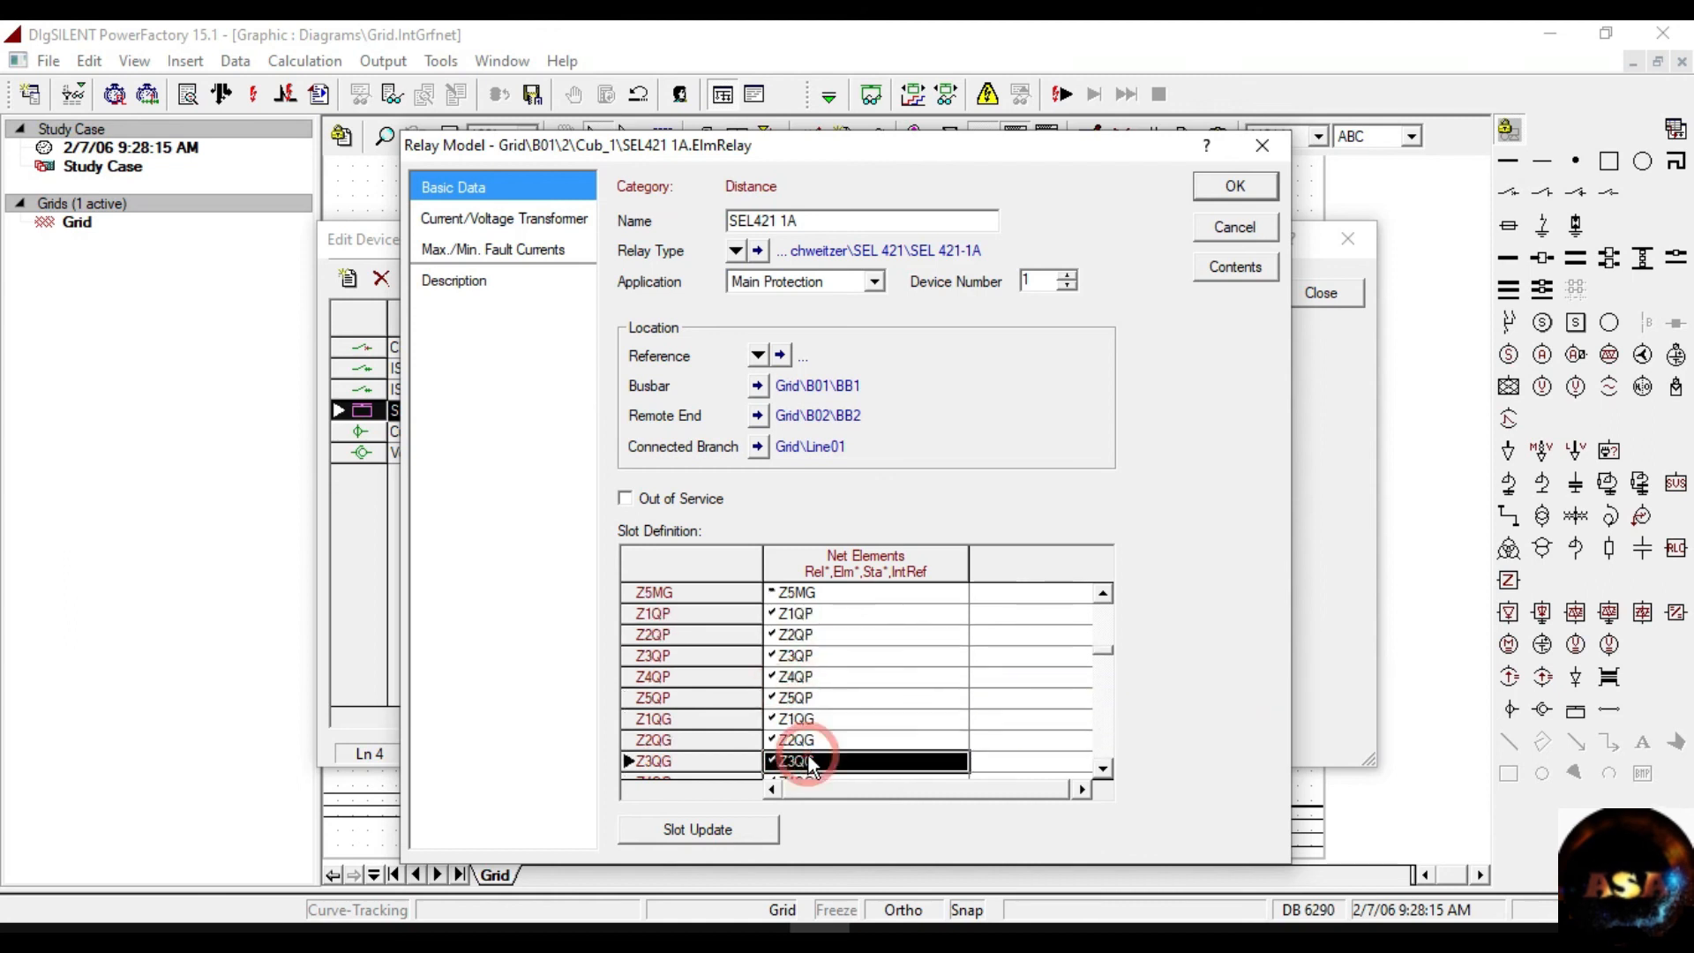
pyautogui.scroll(1, 918, 685)
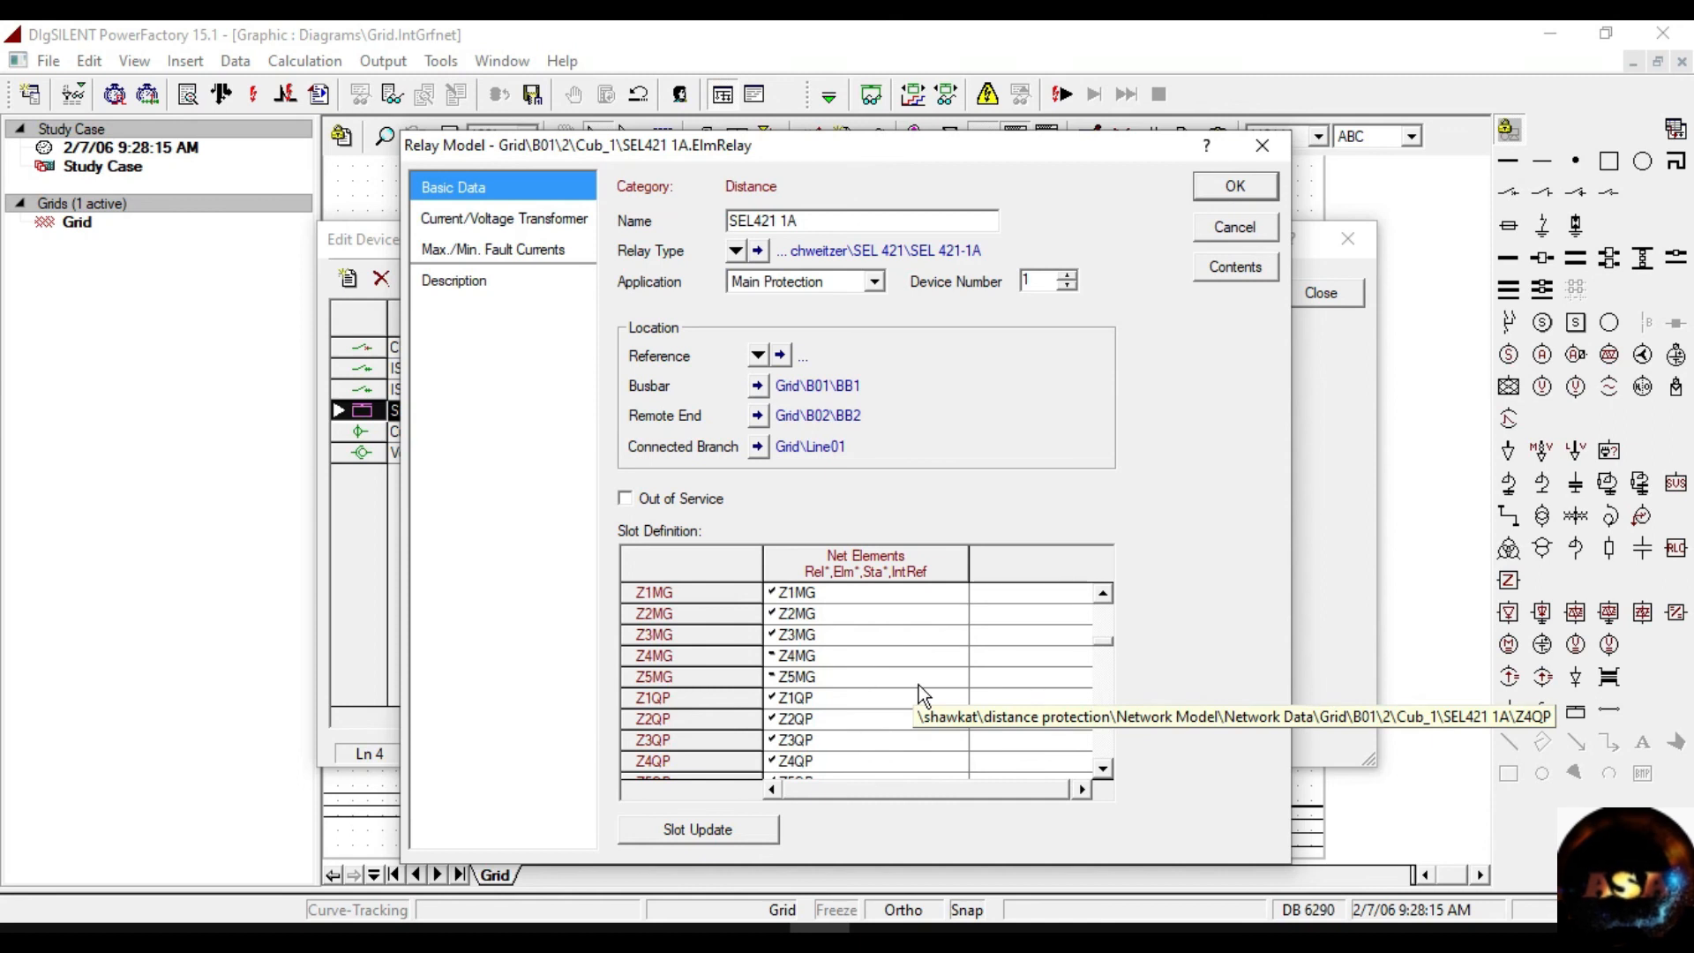
# Open the zone 1 quadrilateral phase element Z1QP and mark it out of service.
pyautogui.click(797, 697)
pyautogui.doubleClick(797, 697)
pyautogui.click(604, 275)
# Review the Z1QP type's characteristic, directional options, reach ranges and relay angle range, leave the type unchanged and accept the element.
pyautogui.click(704, 238)
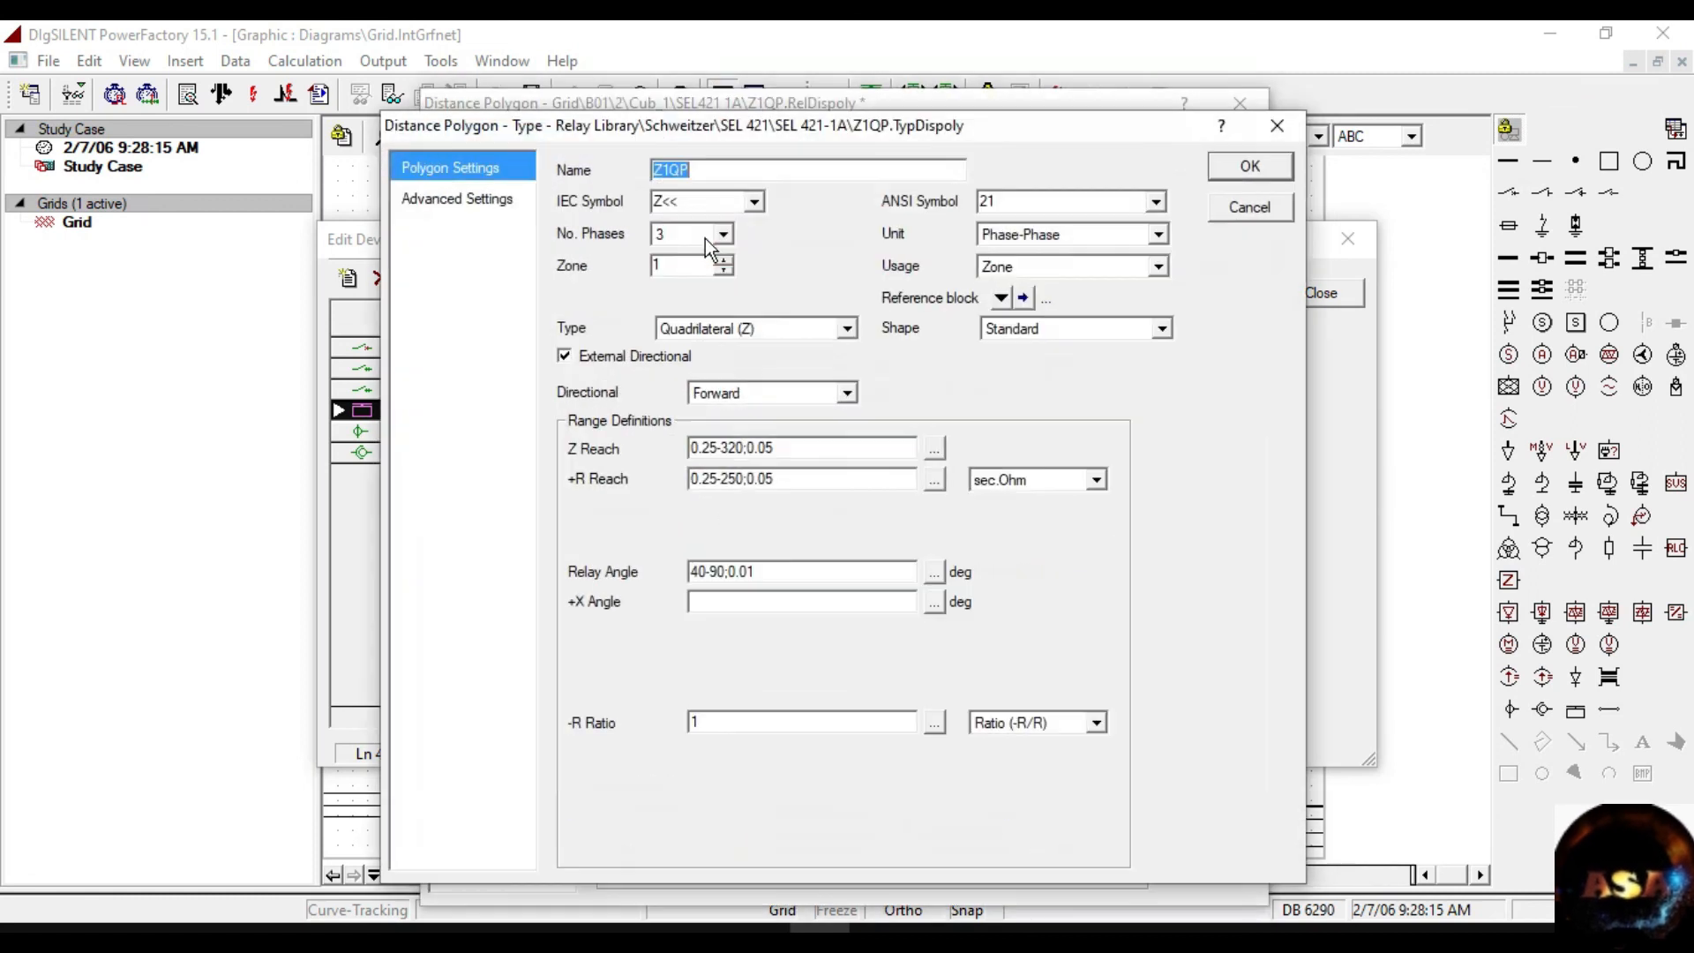
pyautogui.click(761, 326)
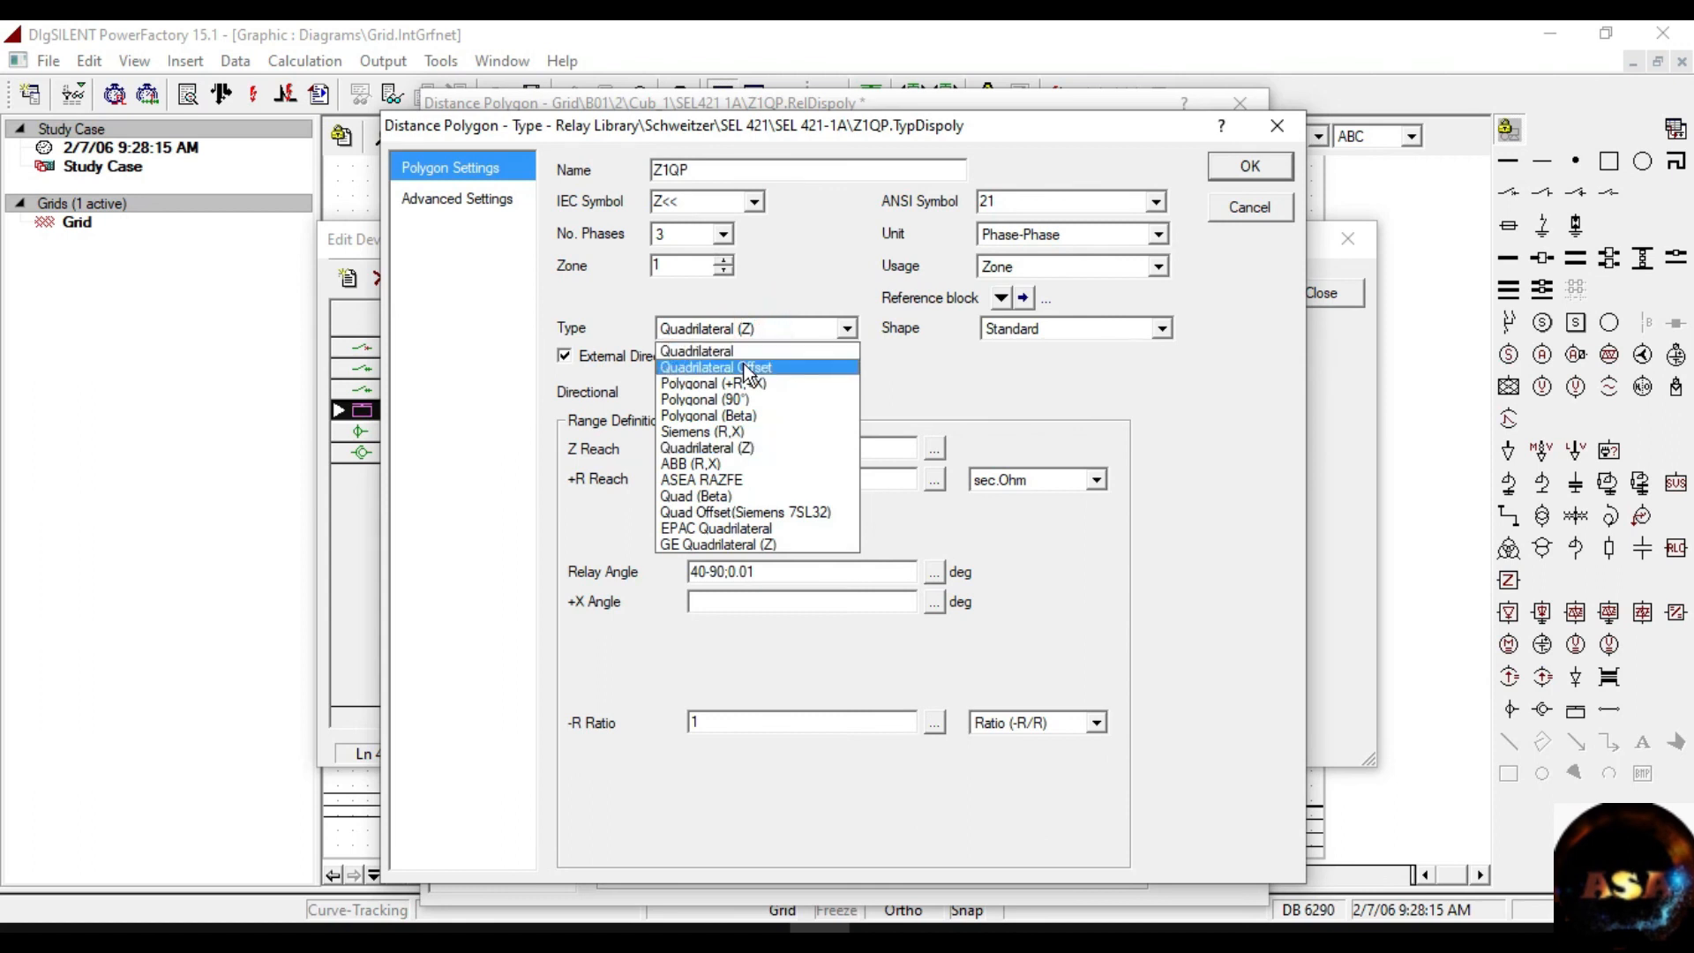
pyautogui.click(906, 383)
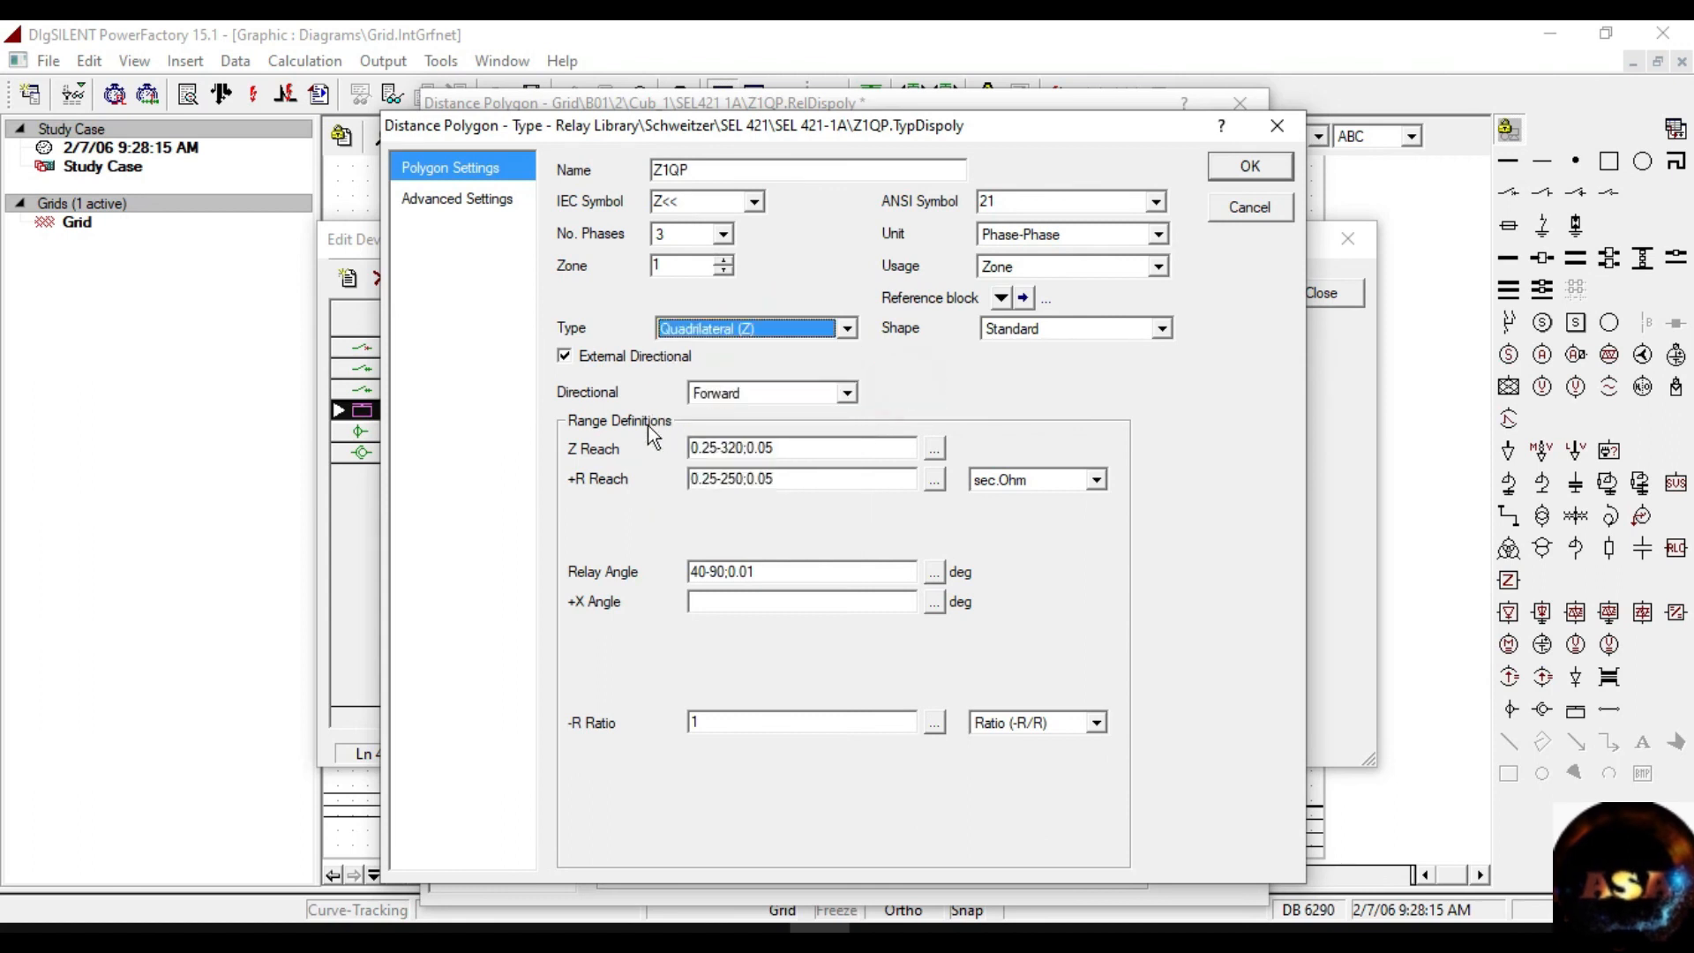
pyautogui.click(719, 395)
pyautogui.click(918, 401)
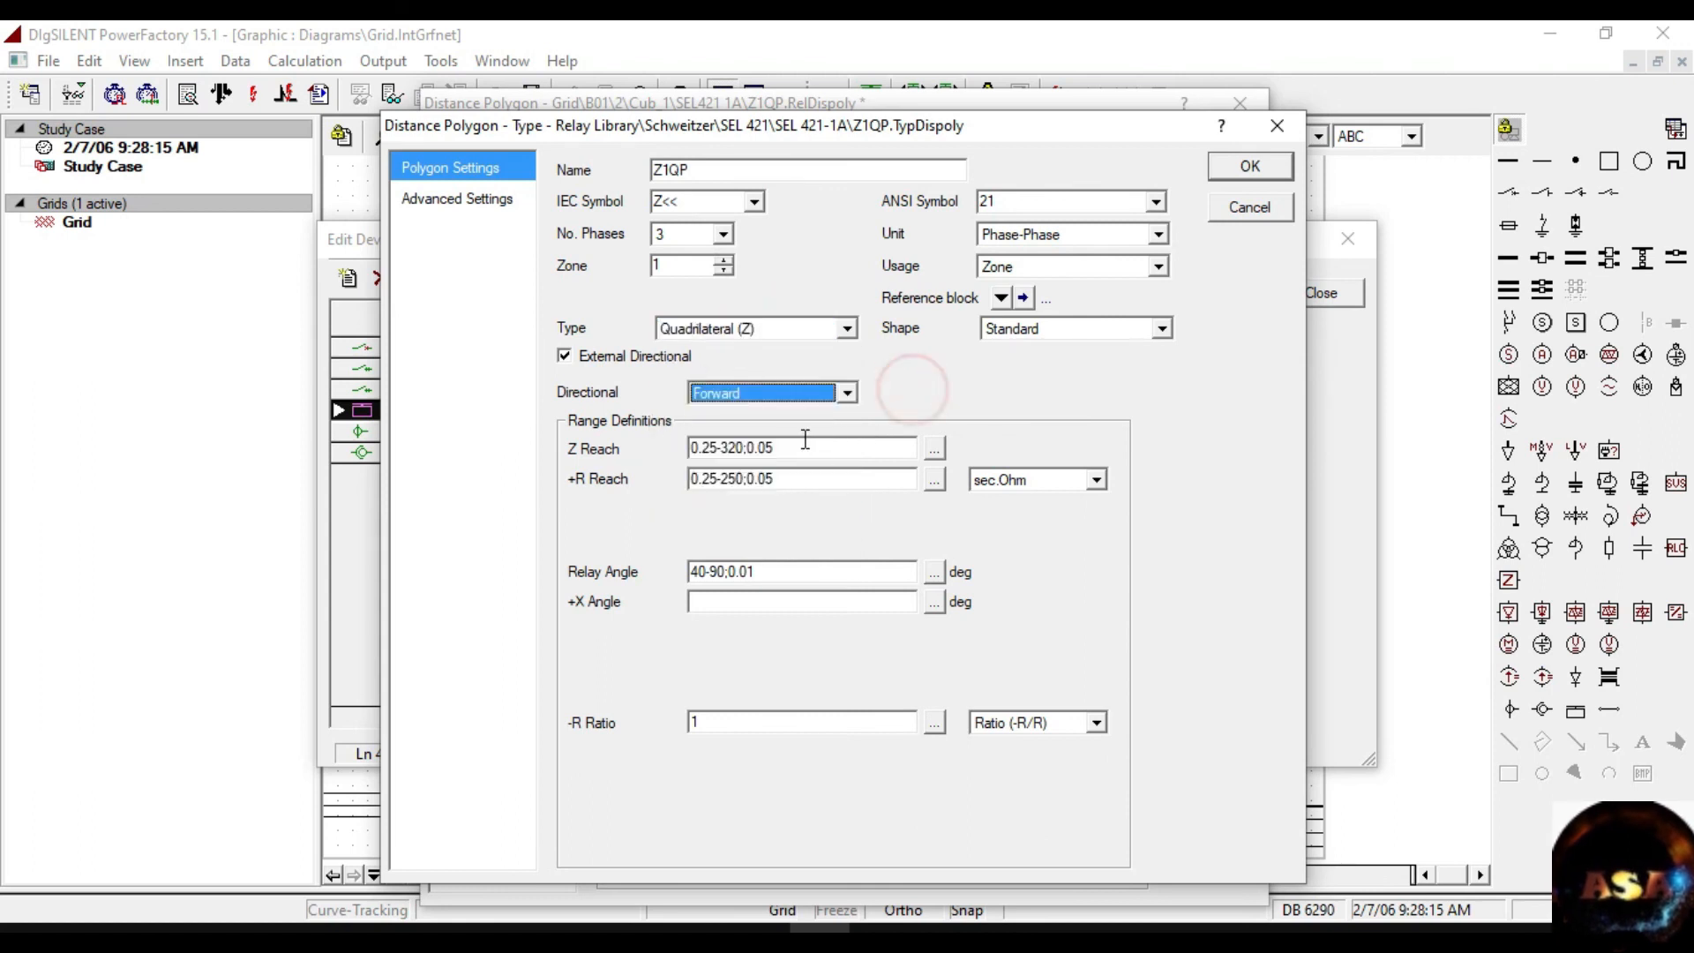
pyautogui.moveTo(775, 480); pyautogui.dragTo(693, 484)
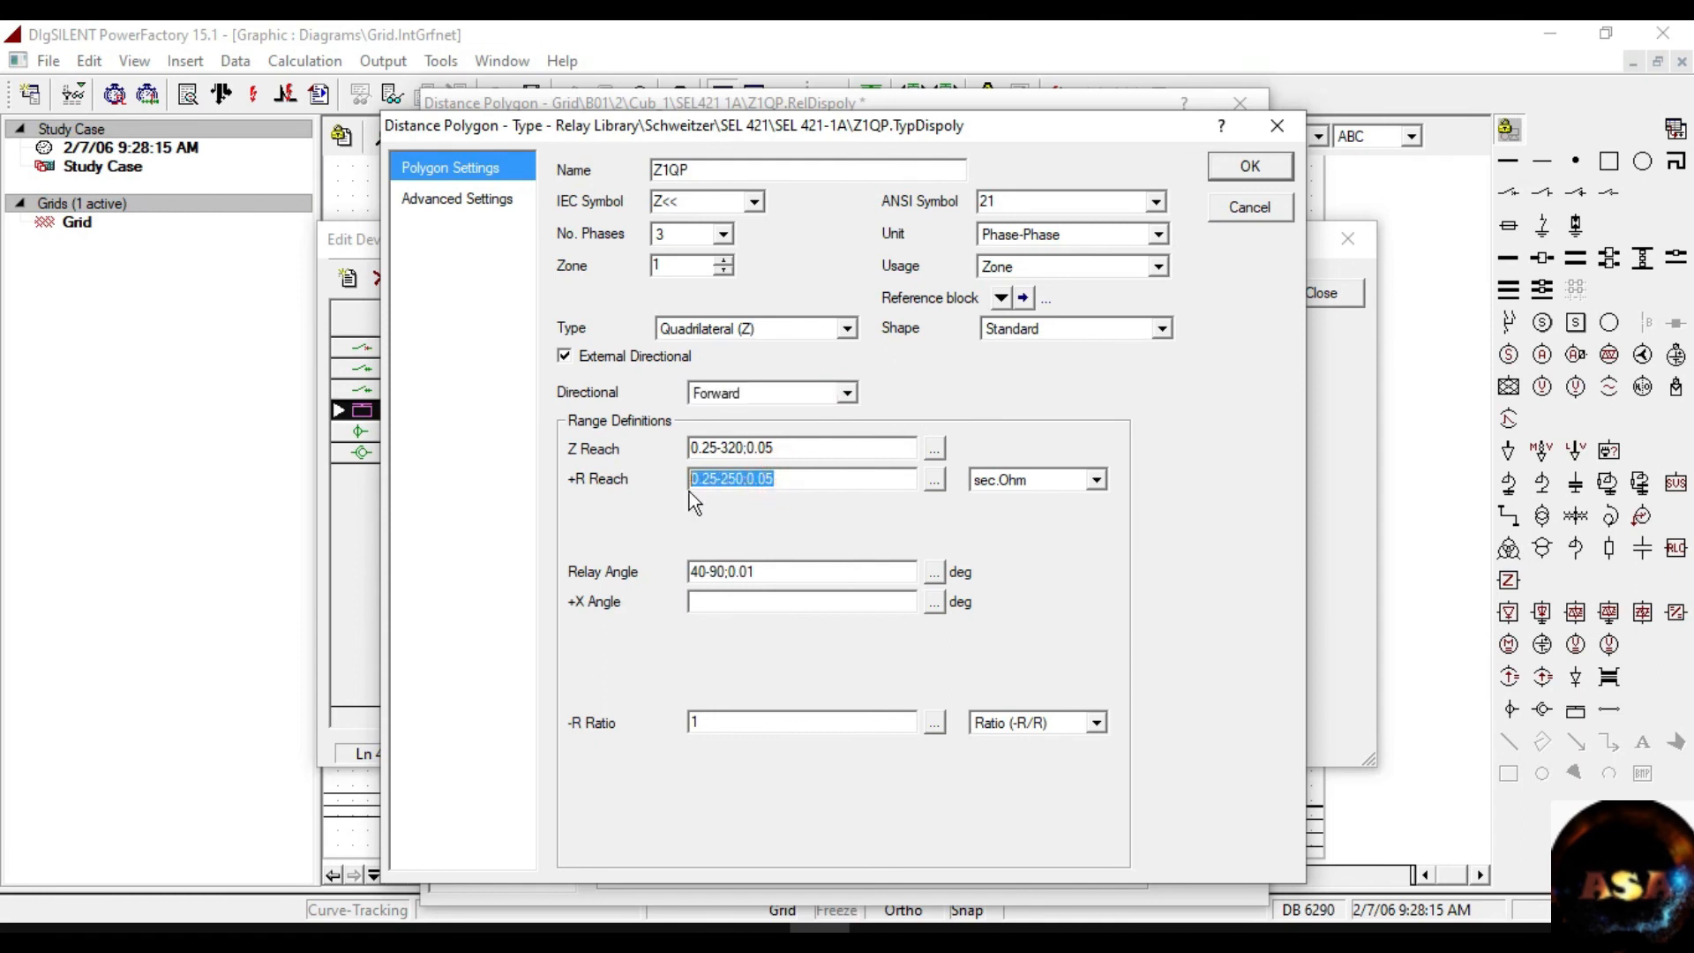
pyautogui.moveTo(760, 576); pyautogui.dragTo(678, 565)
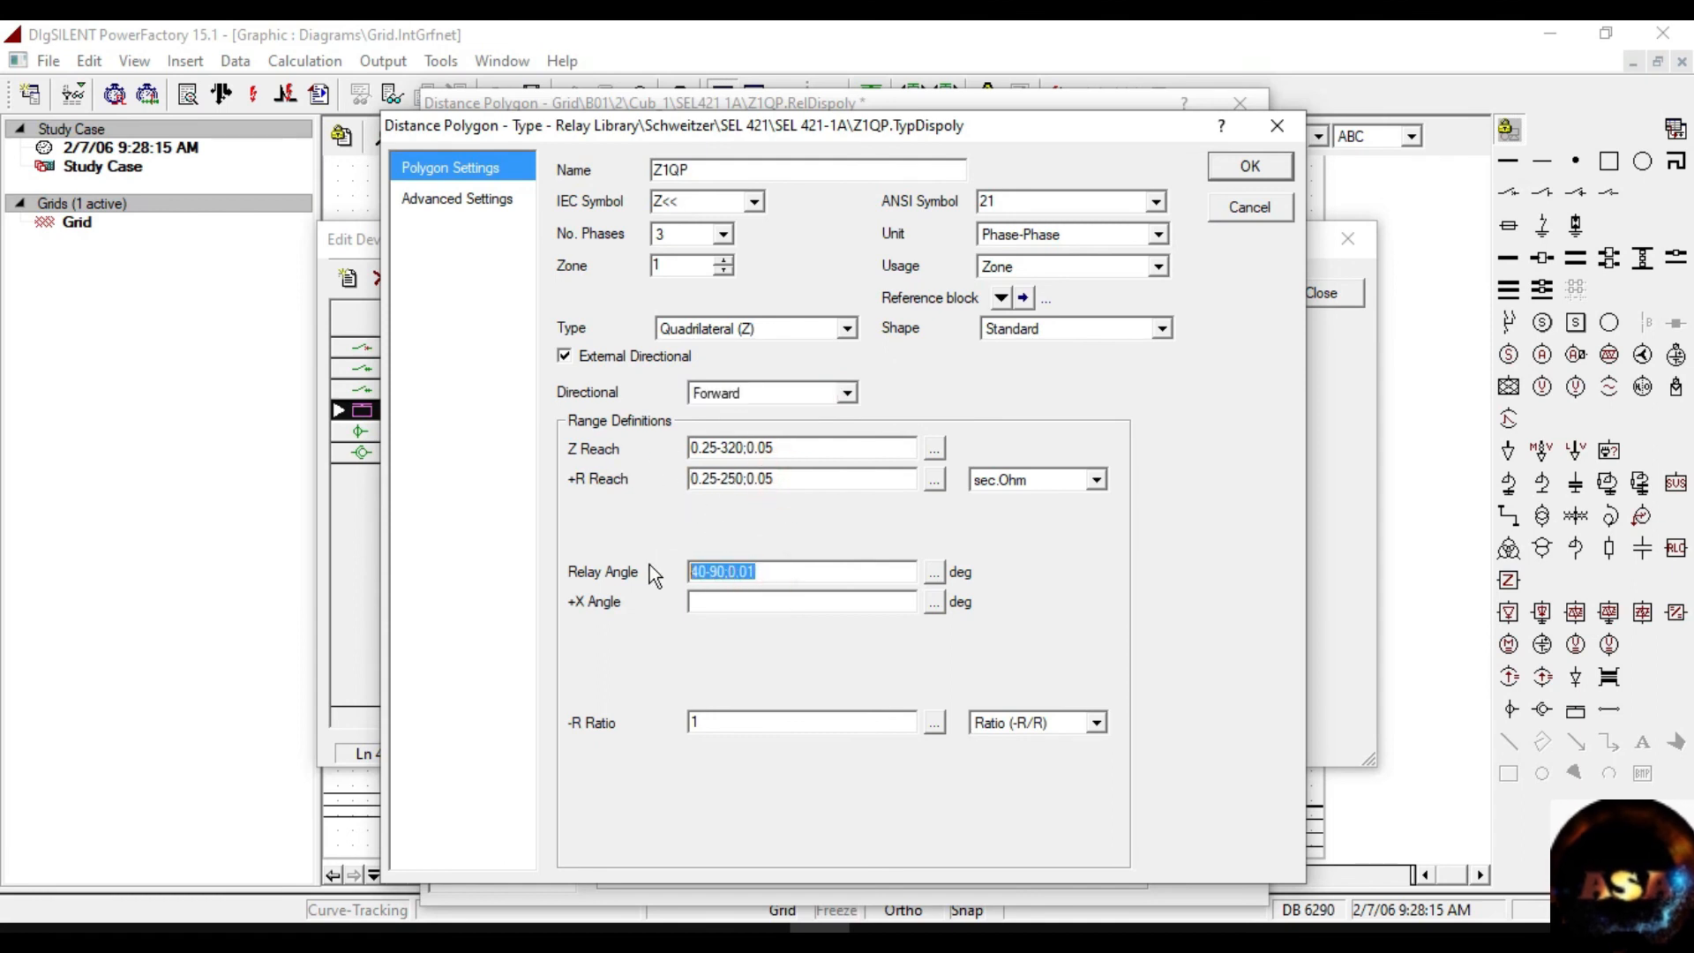
pyautogui.click(1256, 212)
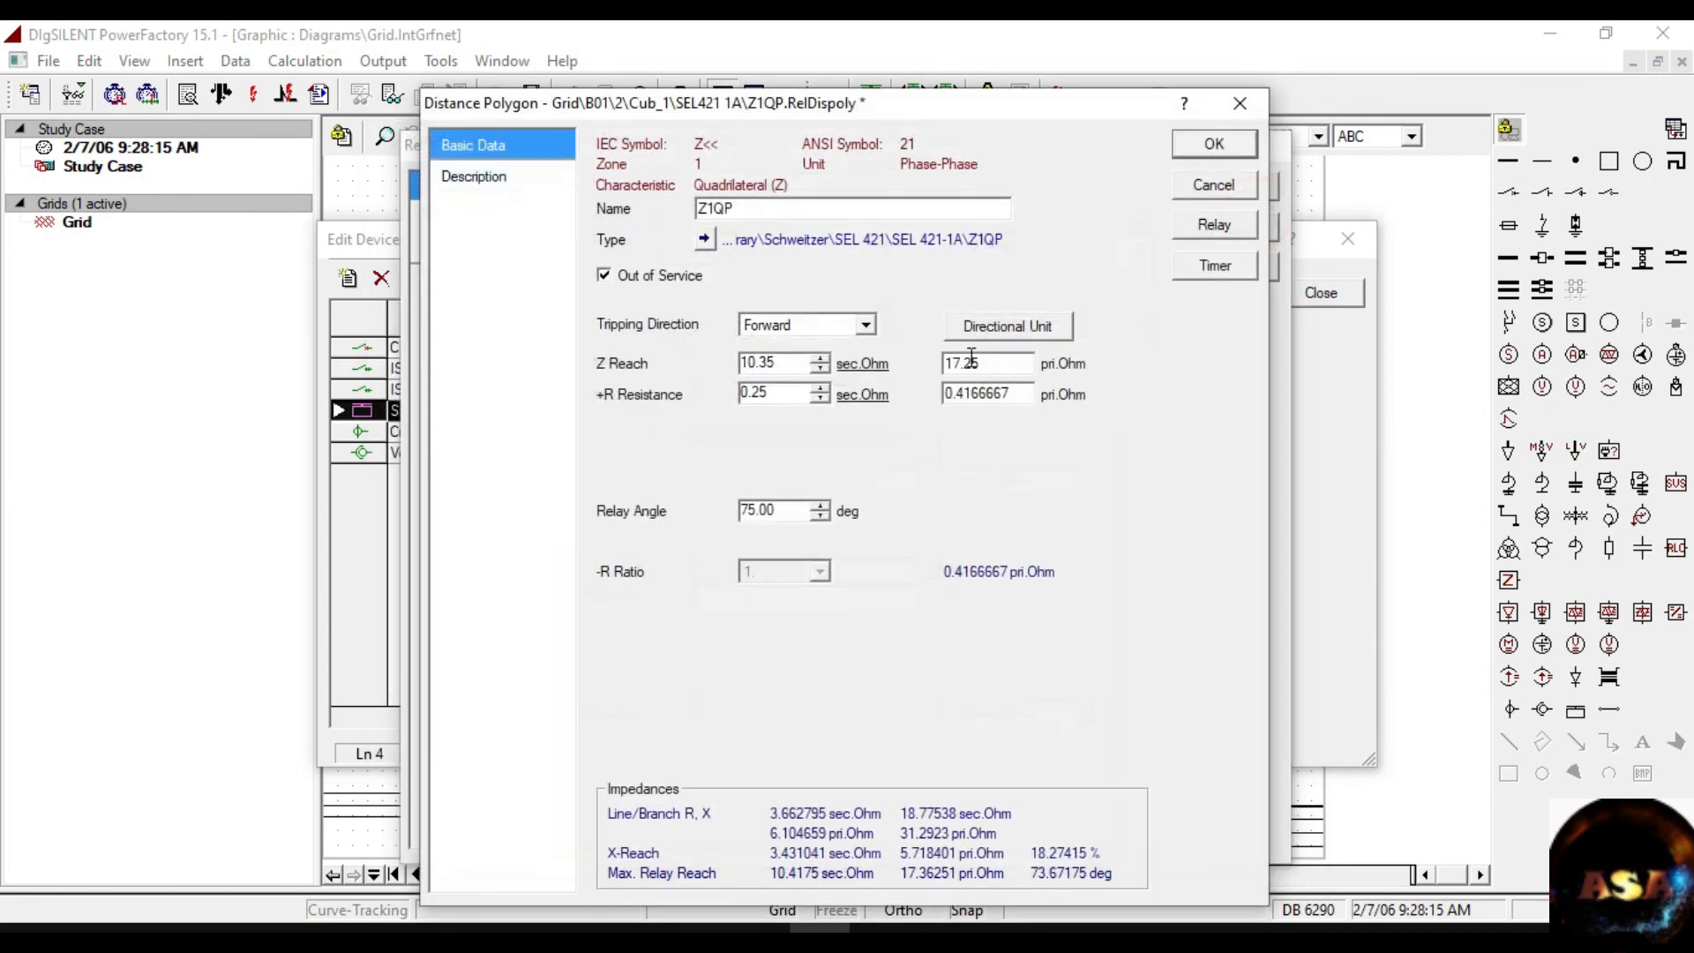
pyautogui.click(1209, 148)
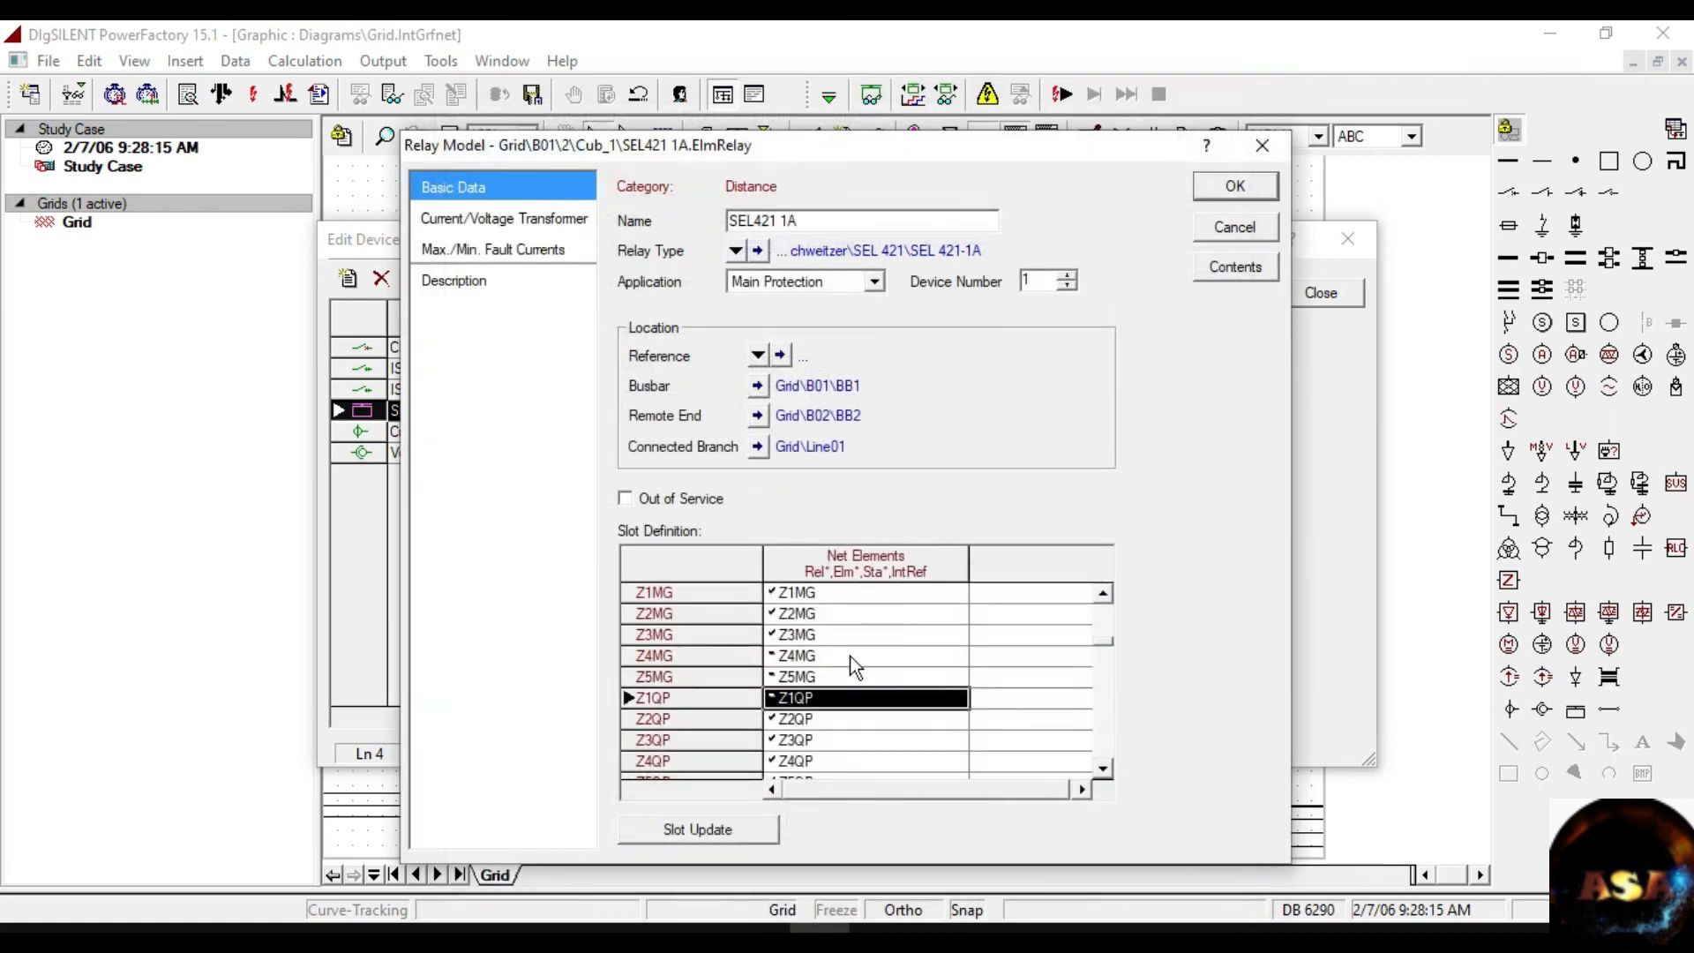
# Set the zone 2 and zone 3 quadrilateral phase elements Z2QP and Z3QP out of service.
pyautogui.doubleClick(799, 719)
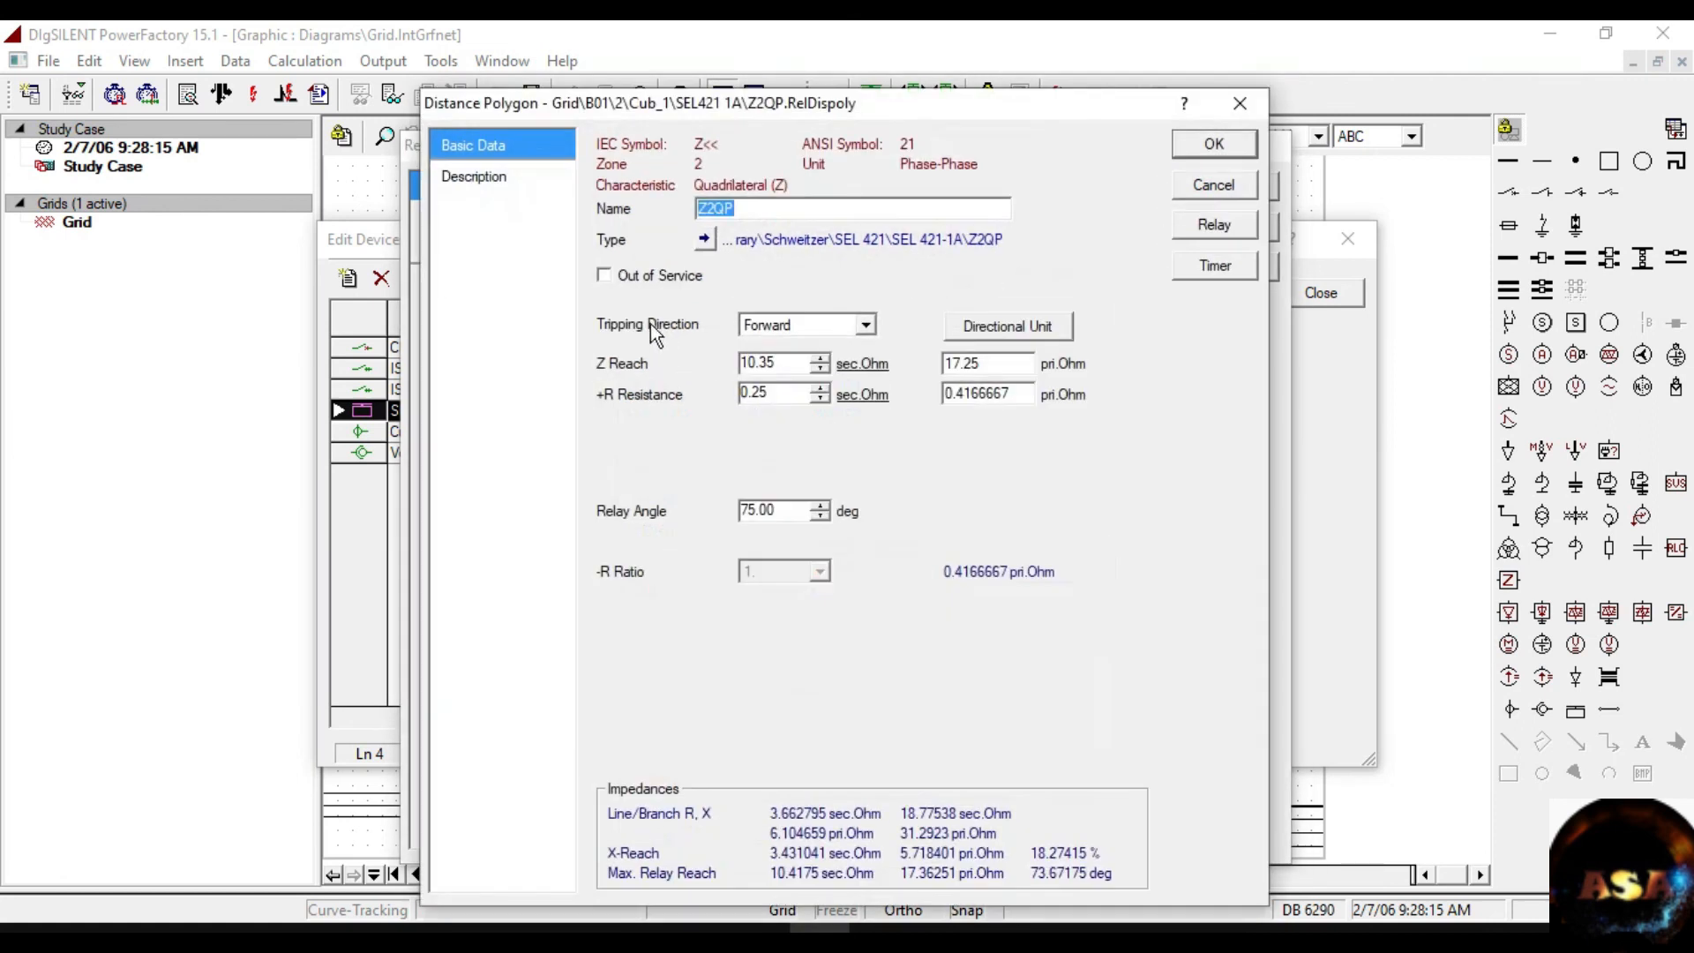
pyautogui.click(604, 275)
pyautogui.click(1211, 140)
pyautogui.doubleClick(799, 740)
pyautogui.click(605, 276)
pyautogui.click(1213, 143)
# Set the zone 4 and zone 5 quadrilateral phase elements Z4QP and Z5QP out of service.
pyautogui.click(821, 676)
pyautogui.doubleClick(821, 676)
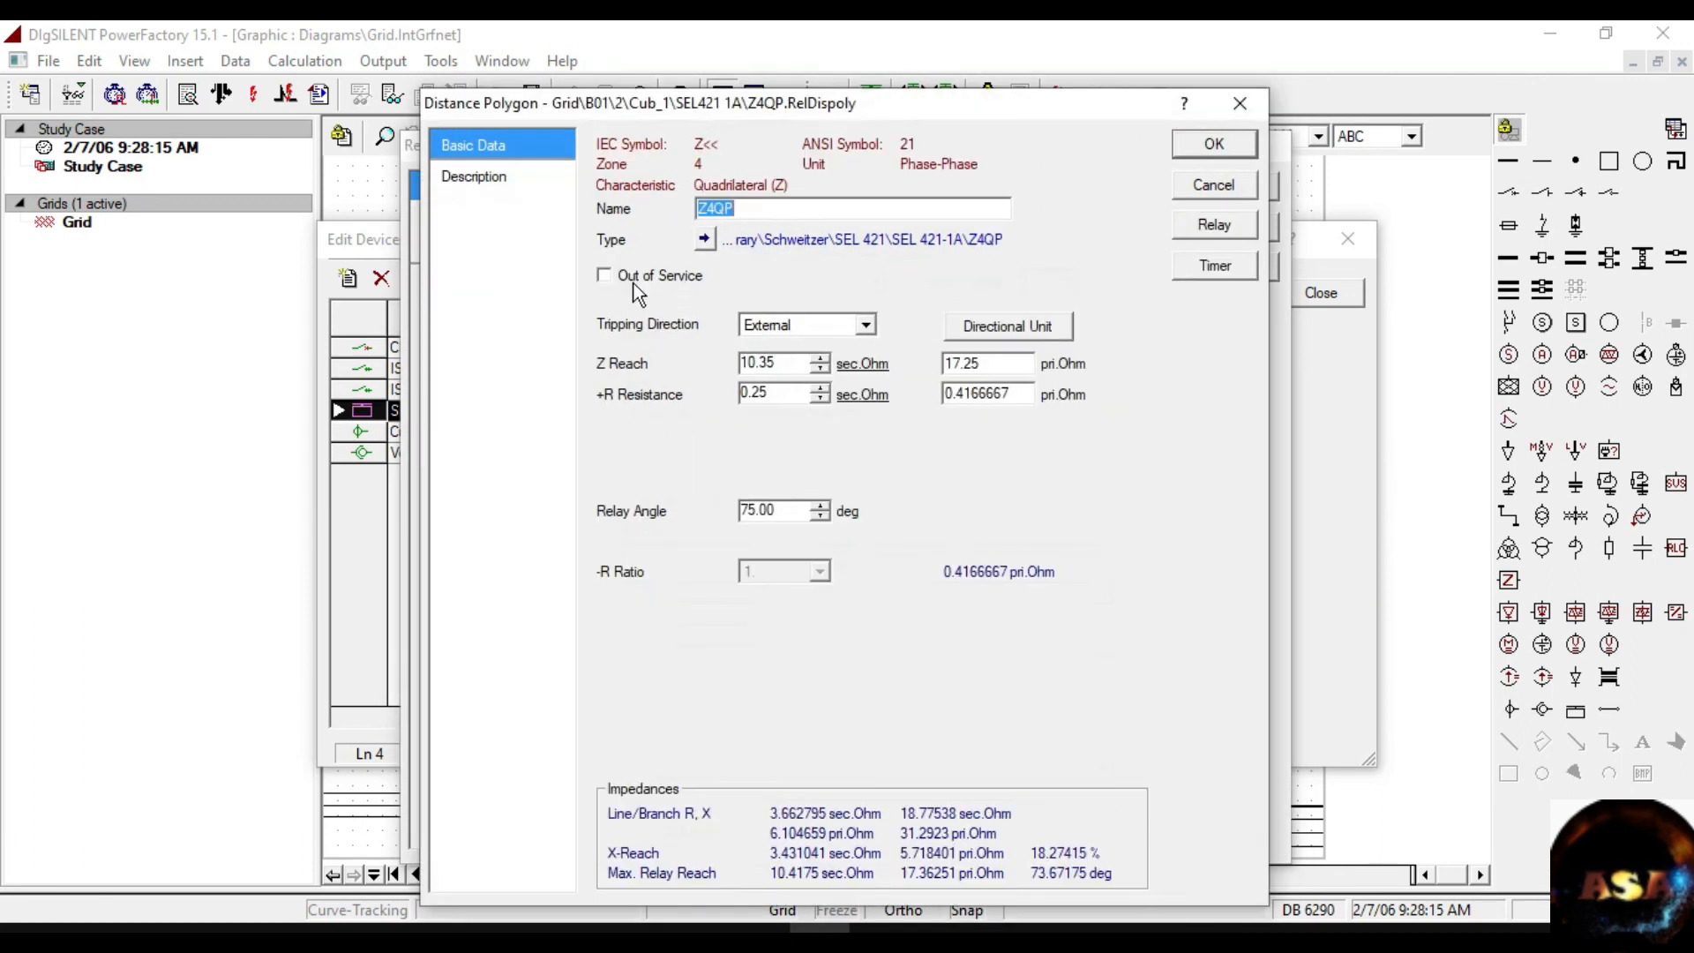
pyautogui.click(606, 275)
pyautogui.click(1214, 143)
pyautogui.doubleClick(799, 697)
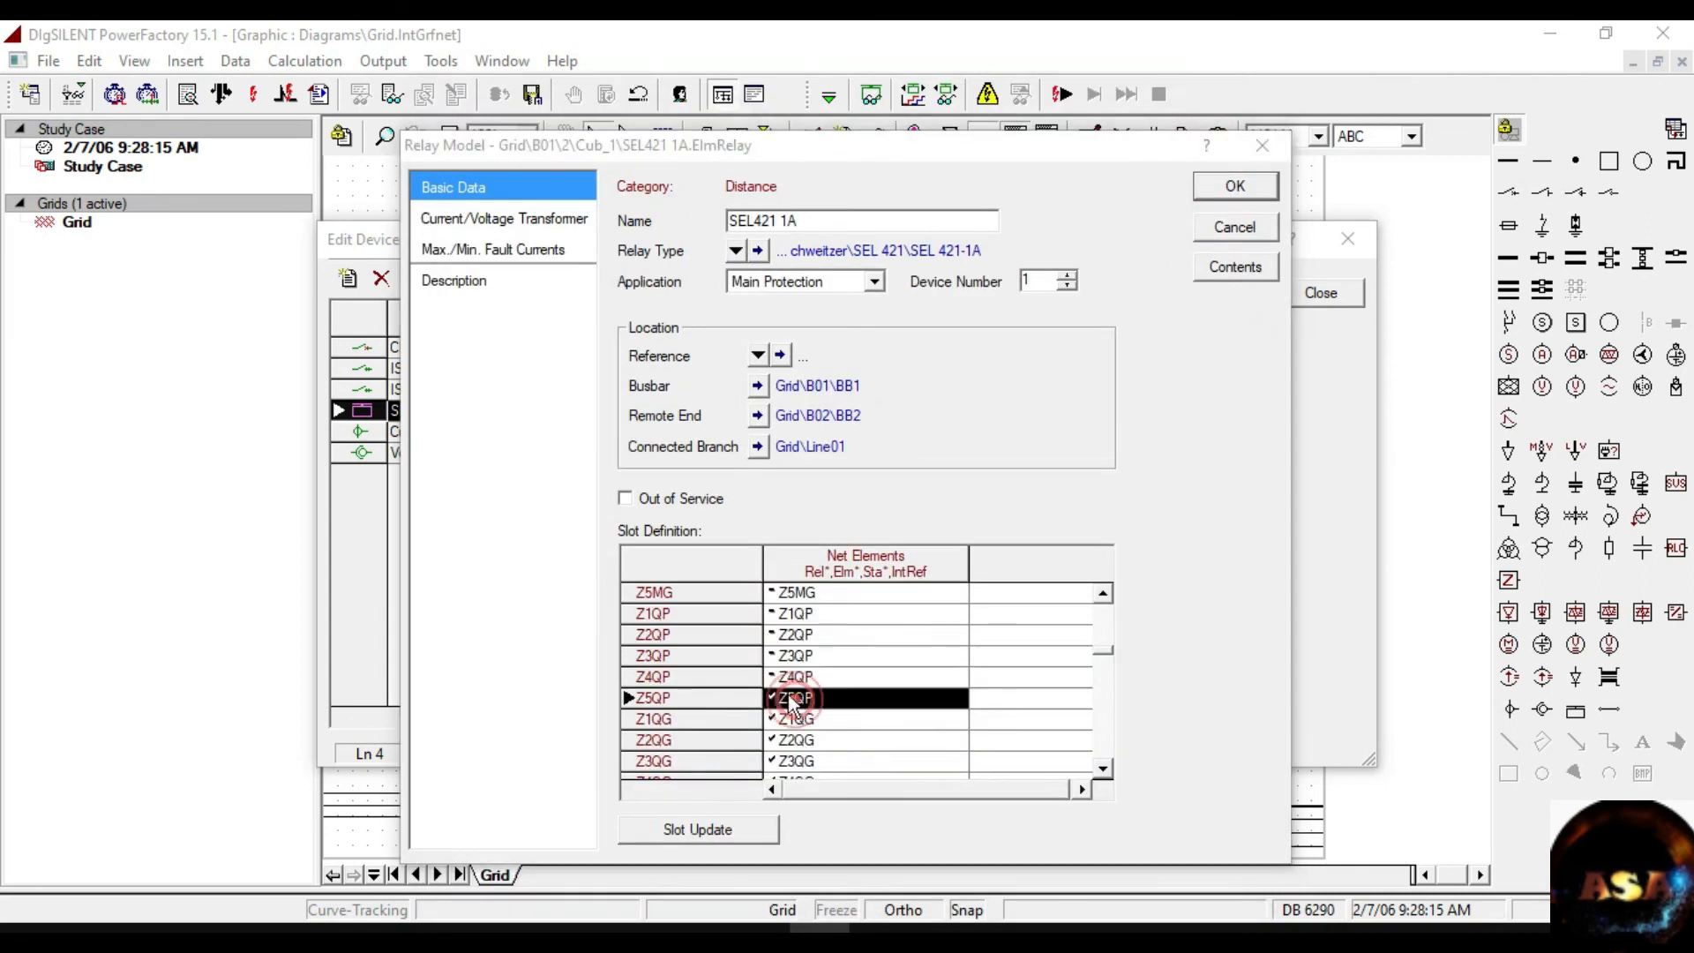
pyautogui.click(609, 277)
pyautogui.click(1212, 141)
# Set the zone 1 quadrilateral earth element Z1QG out of service.
pyautogui.scroll(-2, 847, 626)
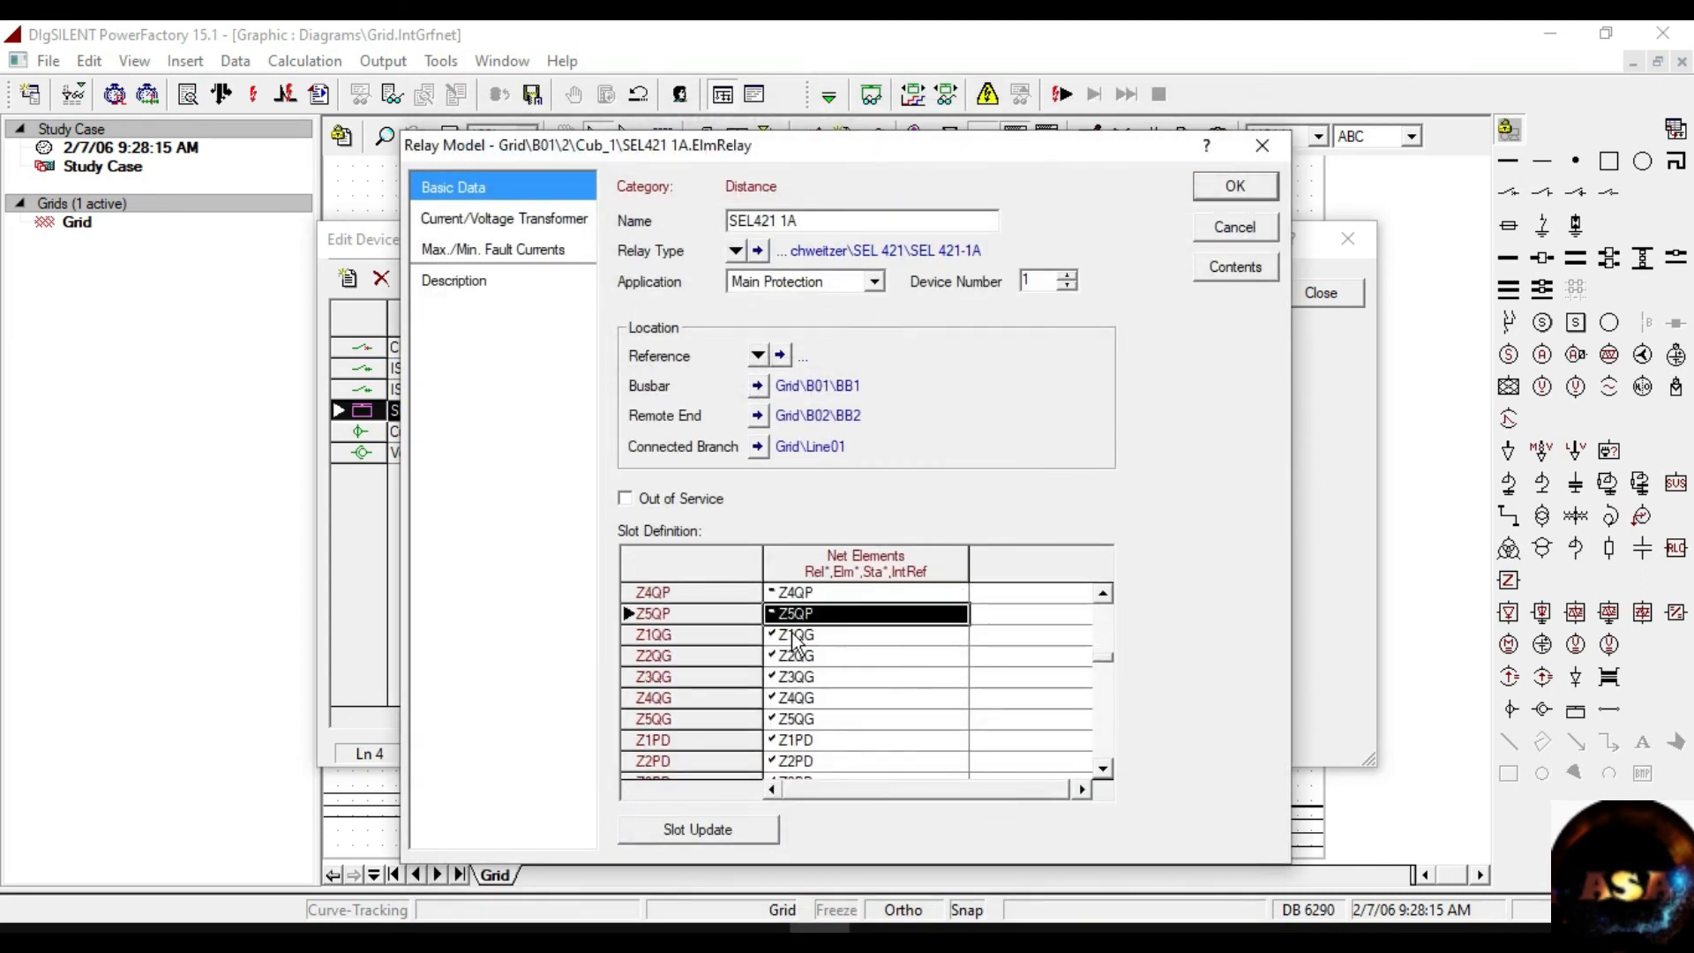
pyautogui.doubleClick(794, 635)
pyautogui.click(653, 277)
pyautogui.click(1225, 141)
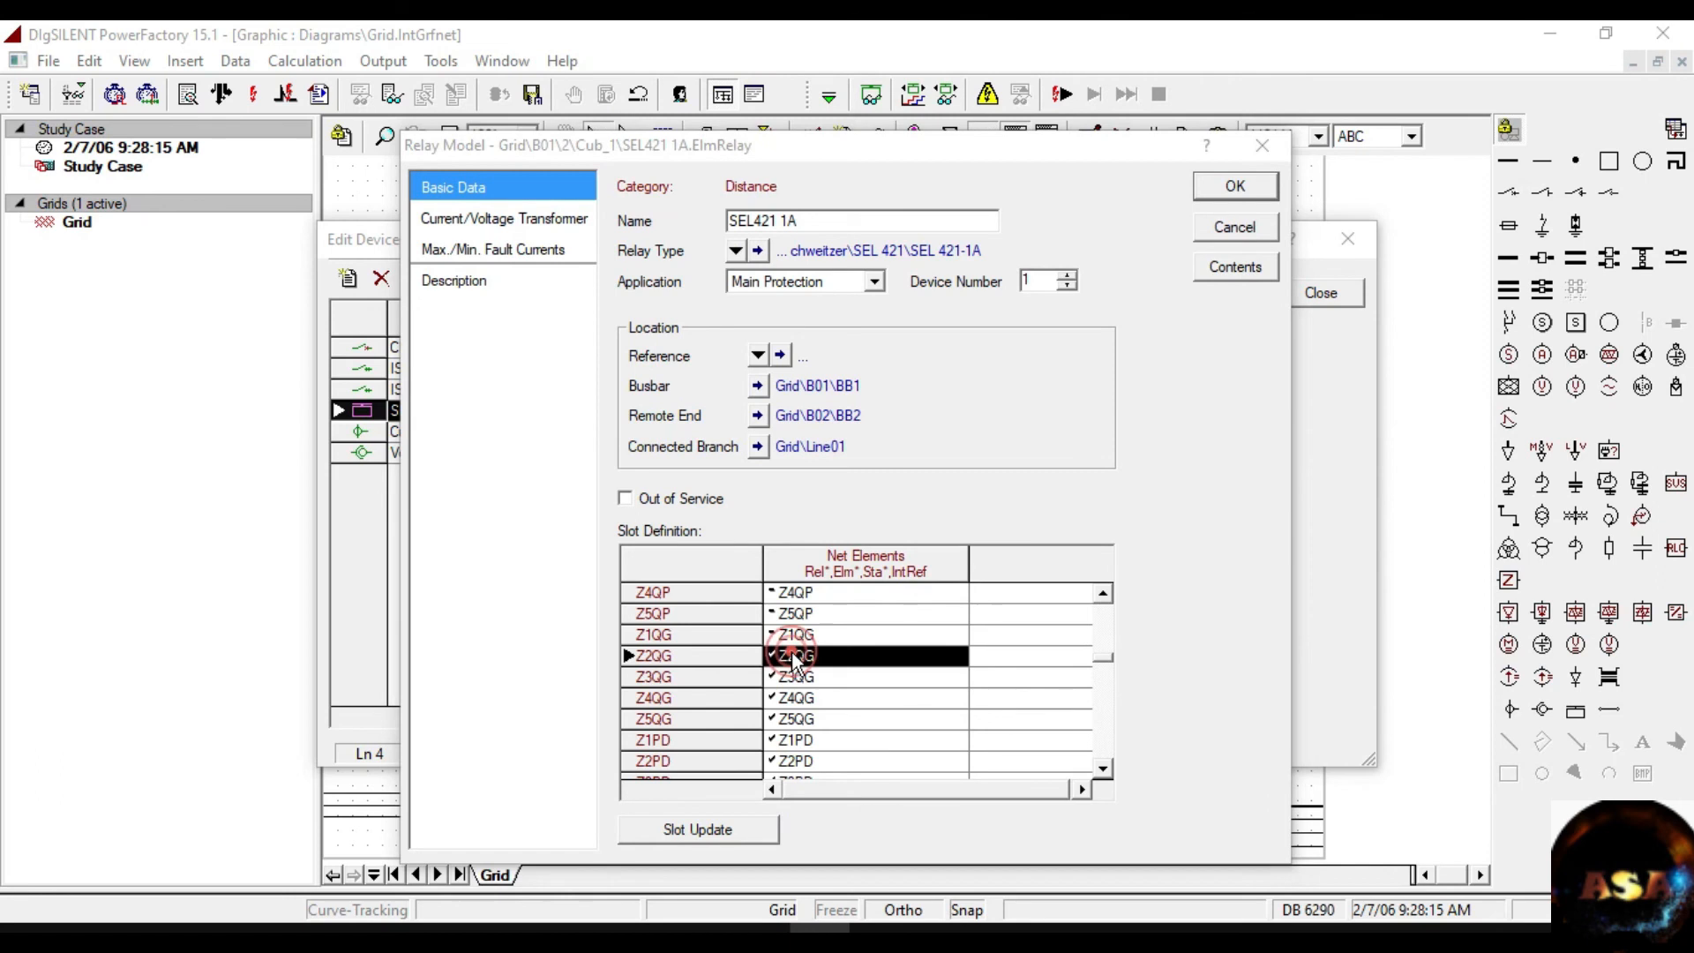
# Set the zone 2 and zone 3 quadrilateral earth elements Z2QG and Z3QG out of service.
pyautogui.doubleClick(791, 653)
pyautogui.click(624, 274)
pyautogui.click(1214, 141)
pyautogui.click(789, 679)
pyautogui.doubleClick(790, 681)
pyautogui.click(618, 275)
pyautogui.click(1213, 141)
# Set the zone 4 and zone 5 quadrilateral earth elements Z4QG and Z5QG out of service.
pyautogui.click(801, 698)
pyautogui.doubleClick(799, 699)
pyautogui.click(604, 275)
pyautogui.click(1214, 142)
pyautogui.doubleClick(798, 719)
pyautogui.click(605, 275)
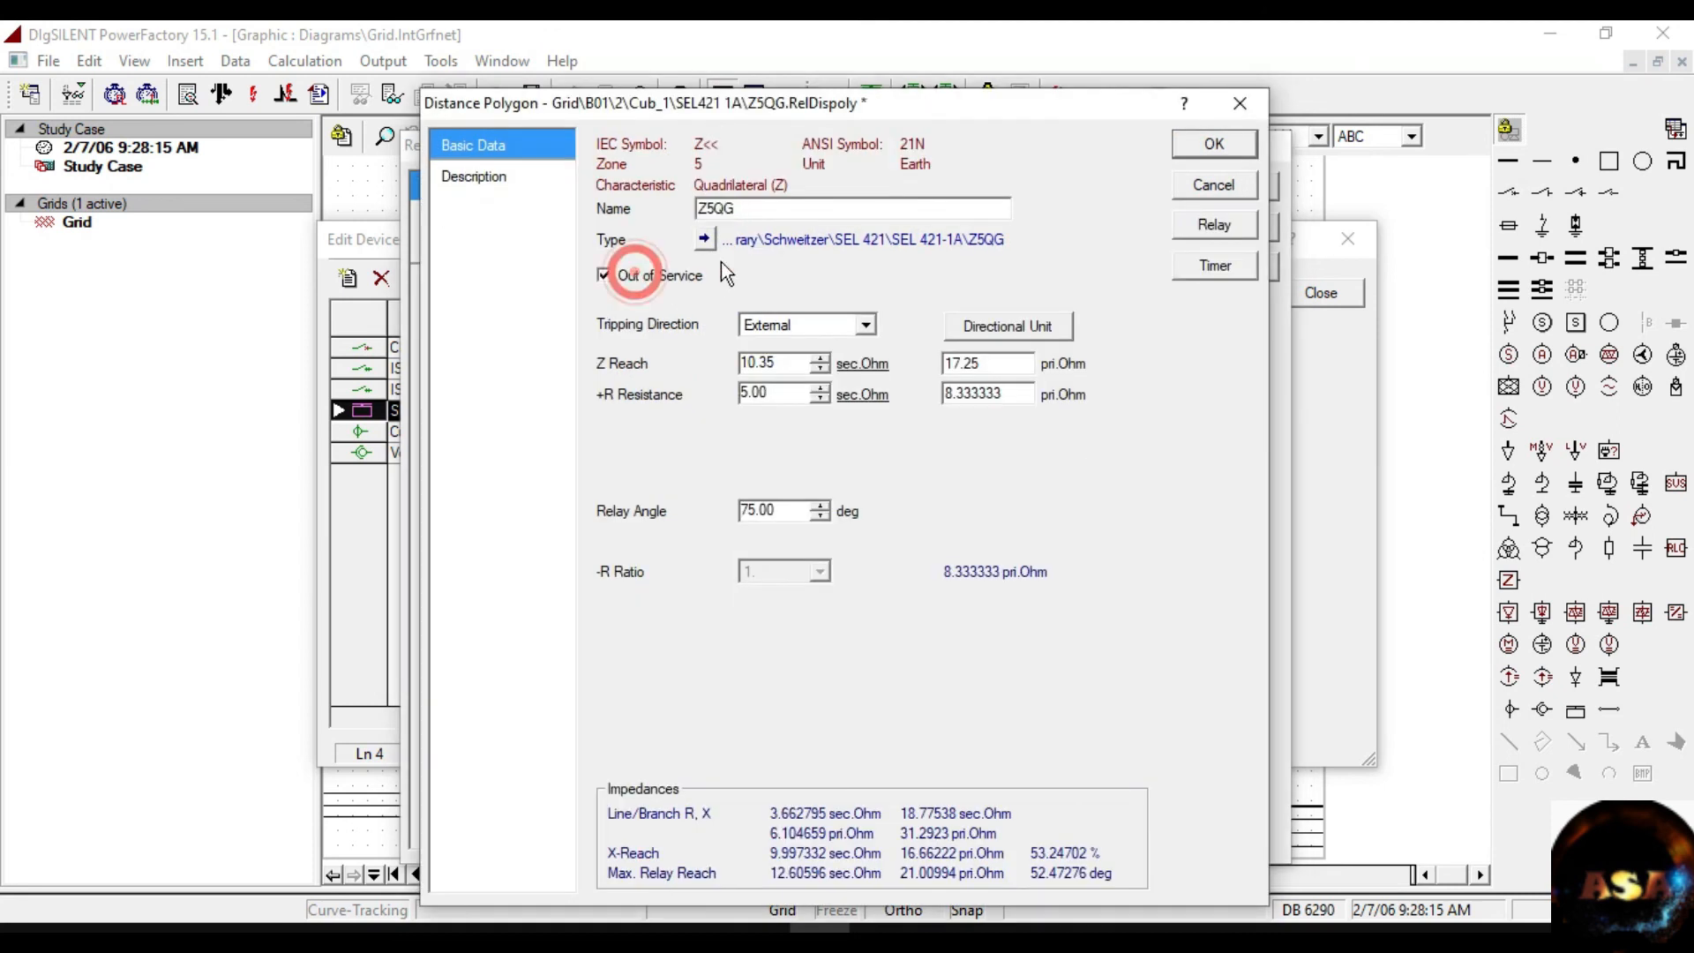
pyautogui.click(1214, 143)
# Review the time setting of the zone 1 phase timer Z1PD and accept the timer without editing it.
pyautogui.click(928, 741)
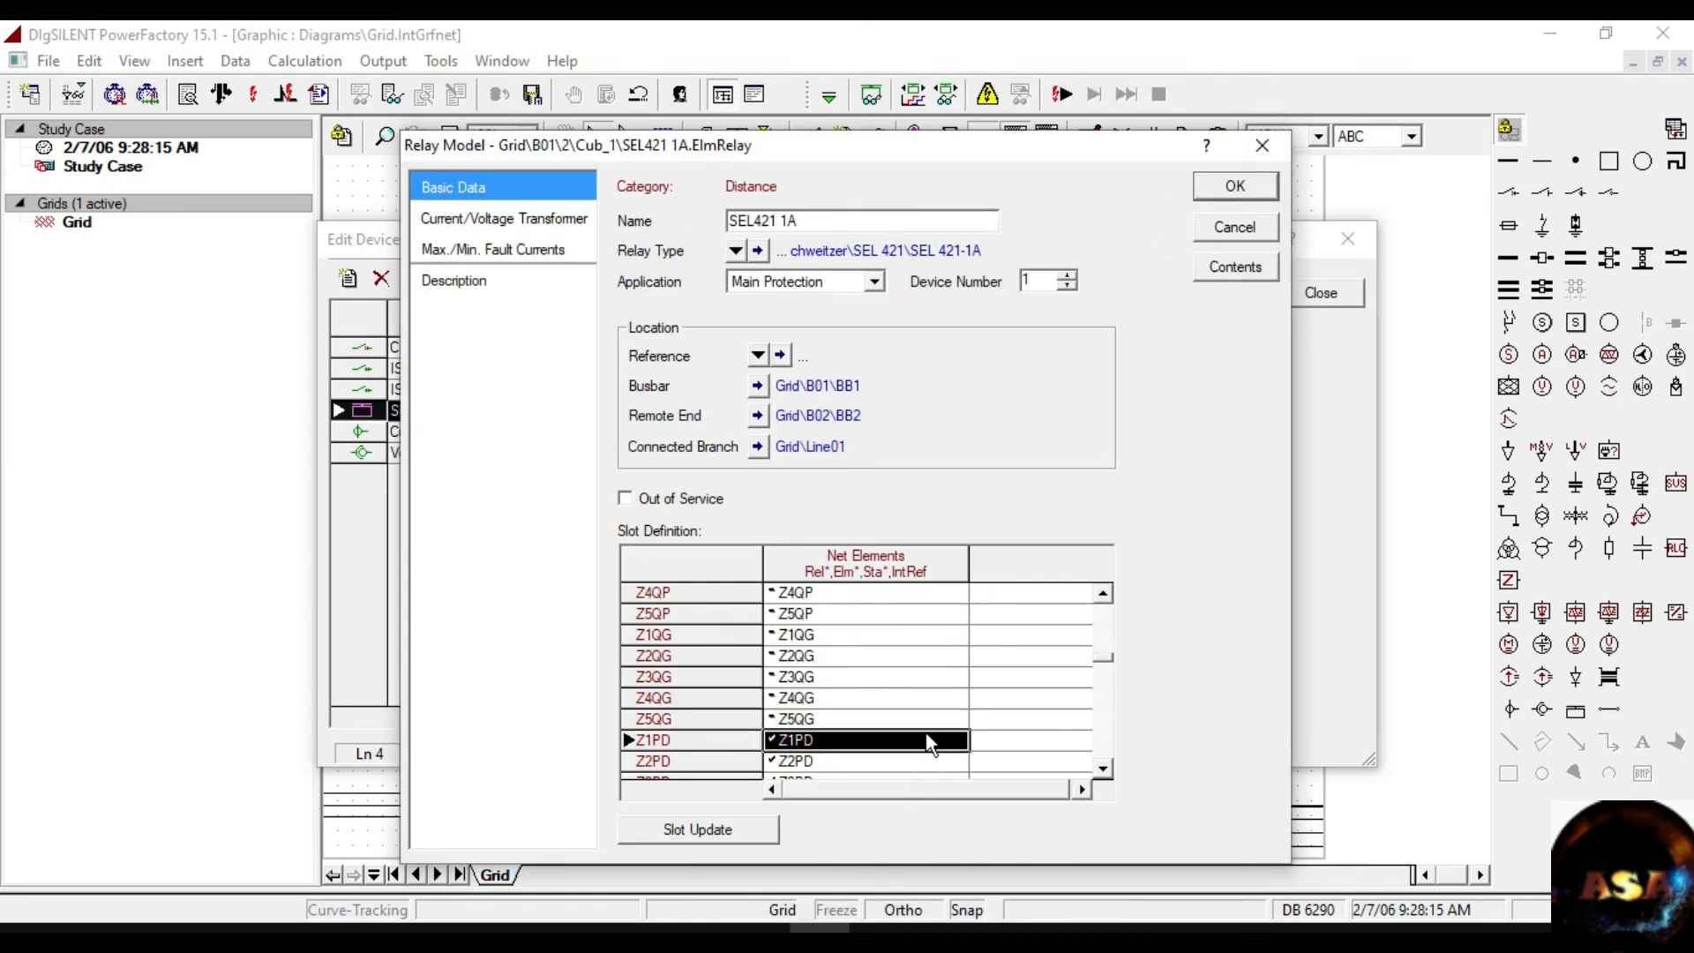
pyautogui.scroll(-2, 928, 744)
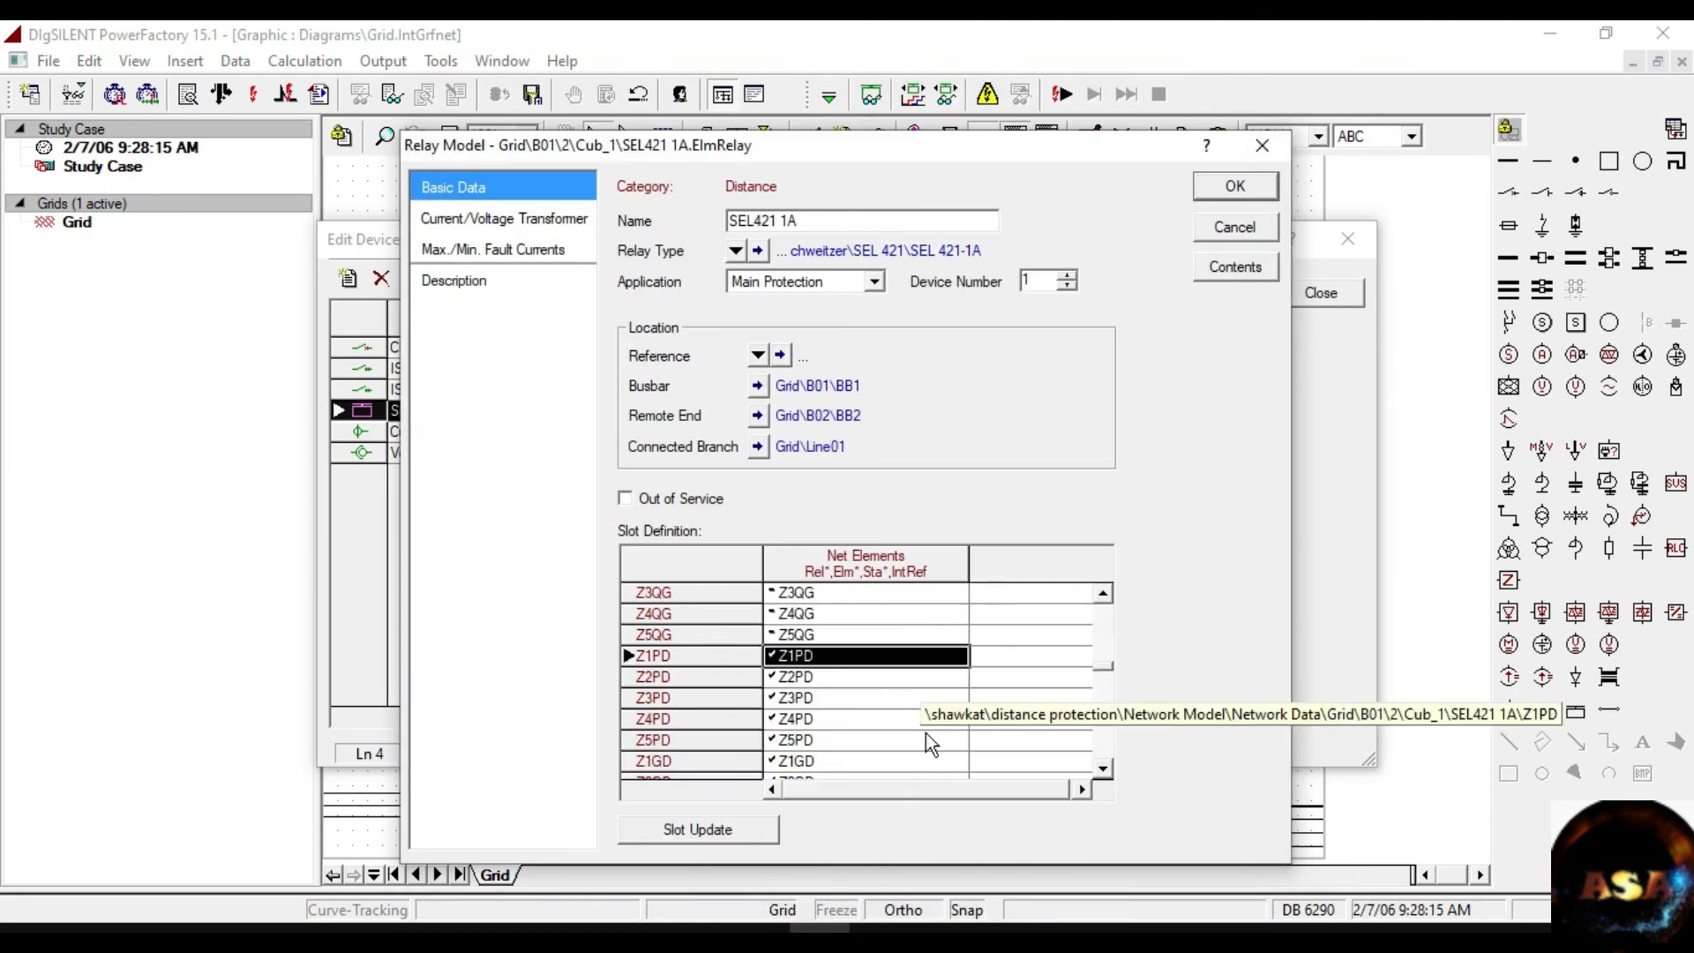
pyautogui.doubleClick(796, 658)
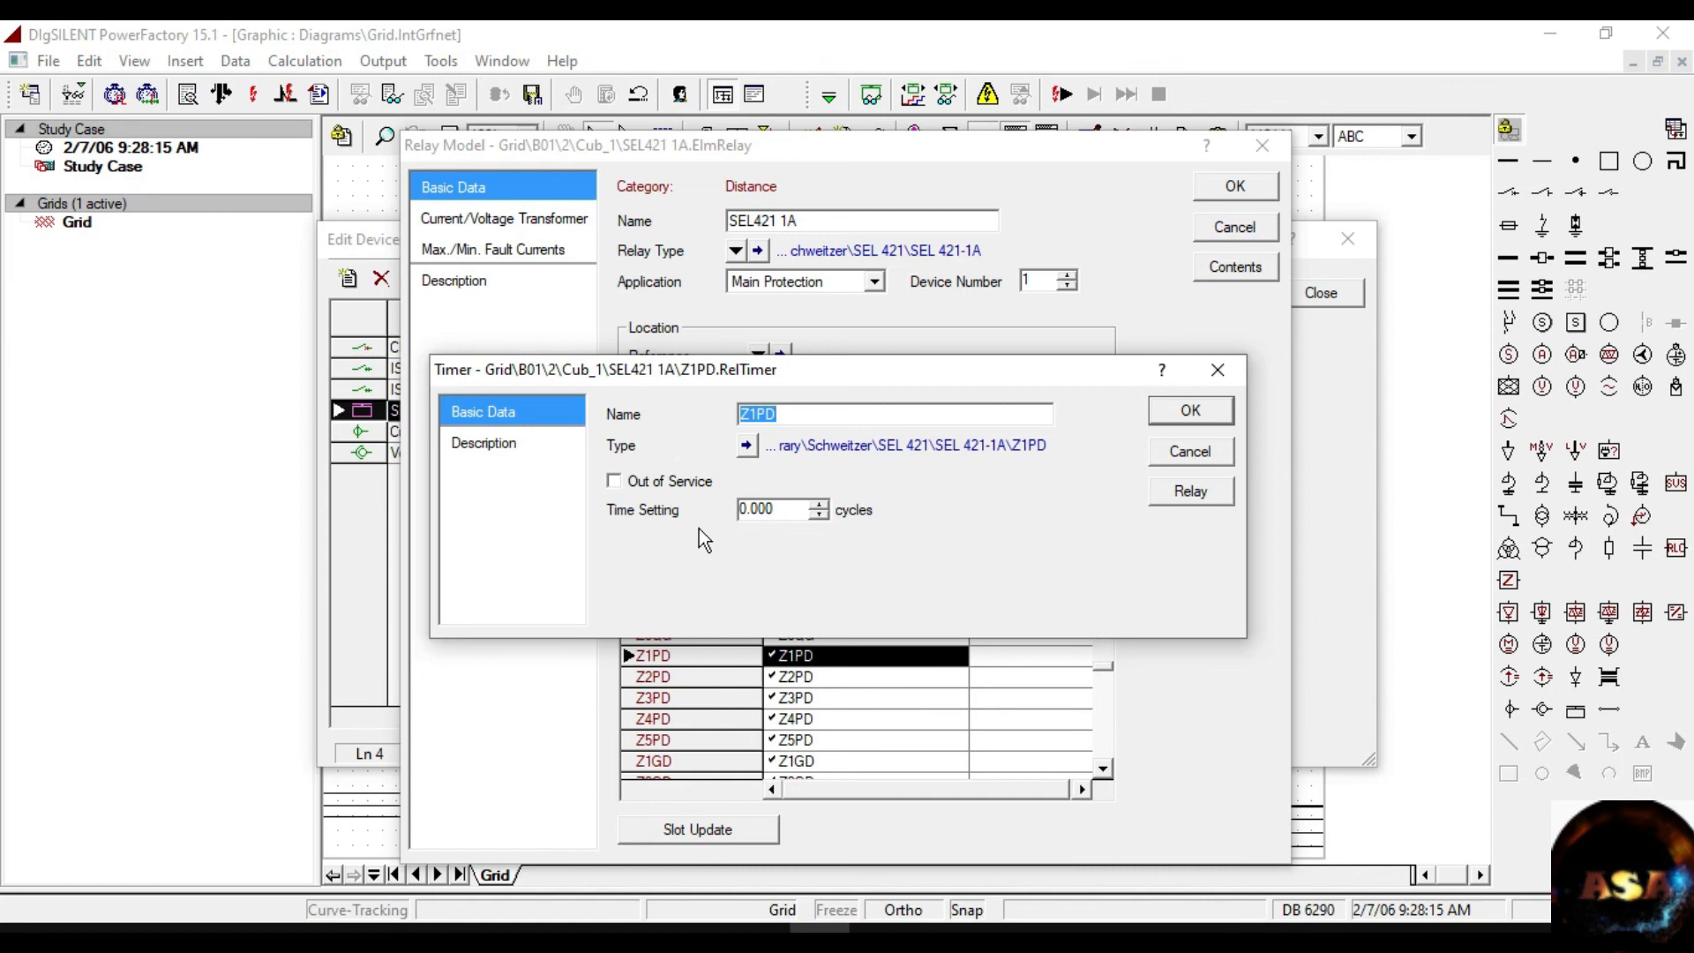
pyautogui.click(790, 510)
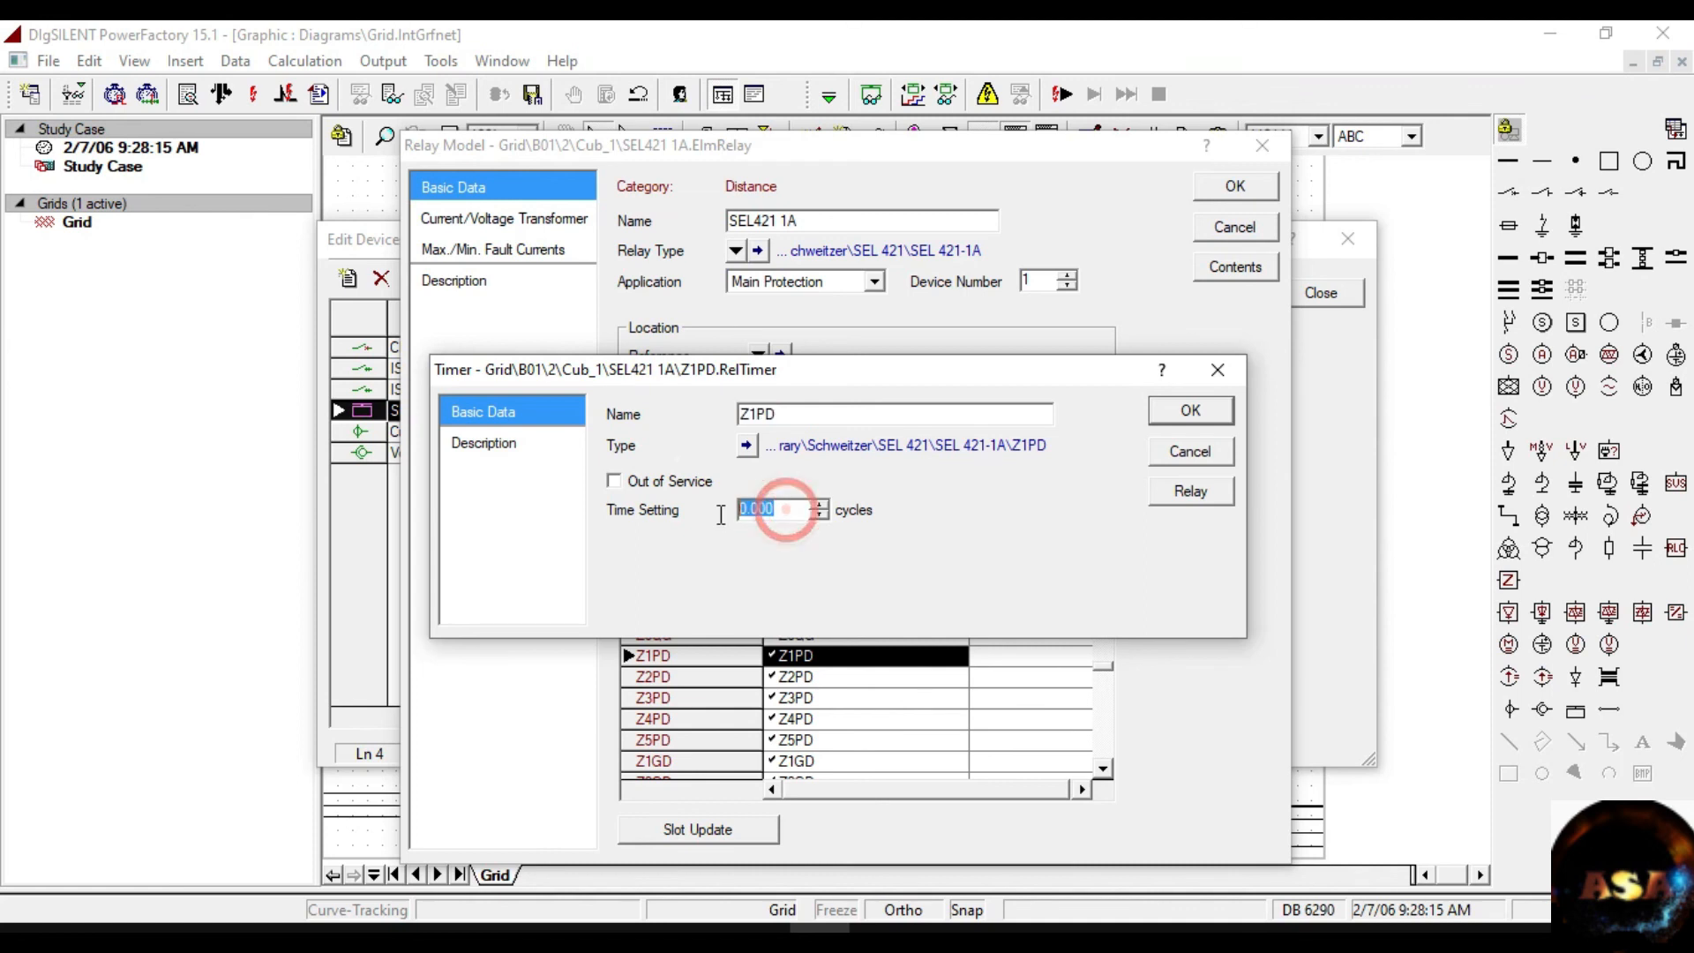
pyautogui.click(1192, 411)
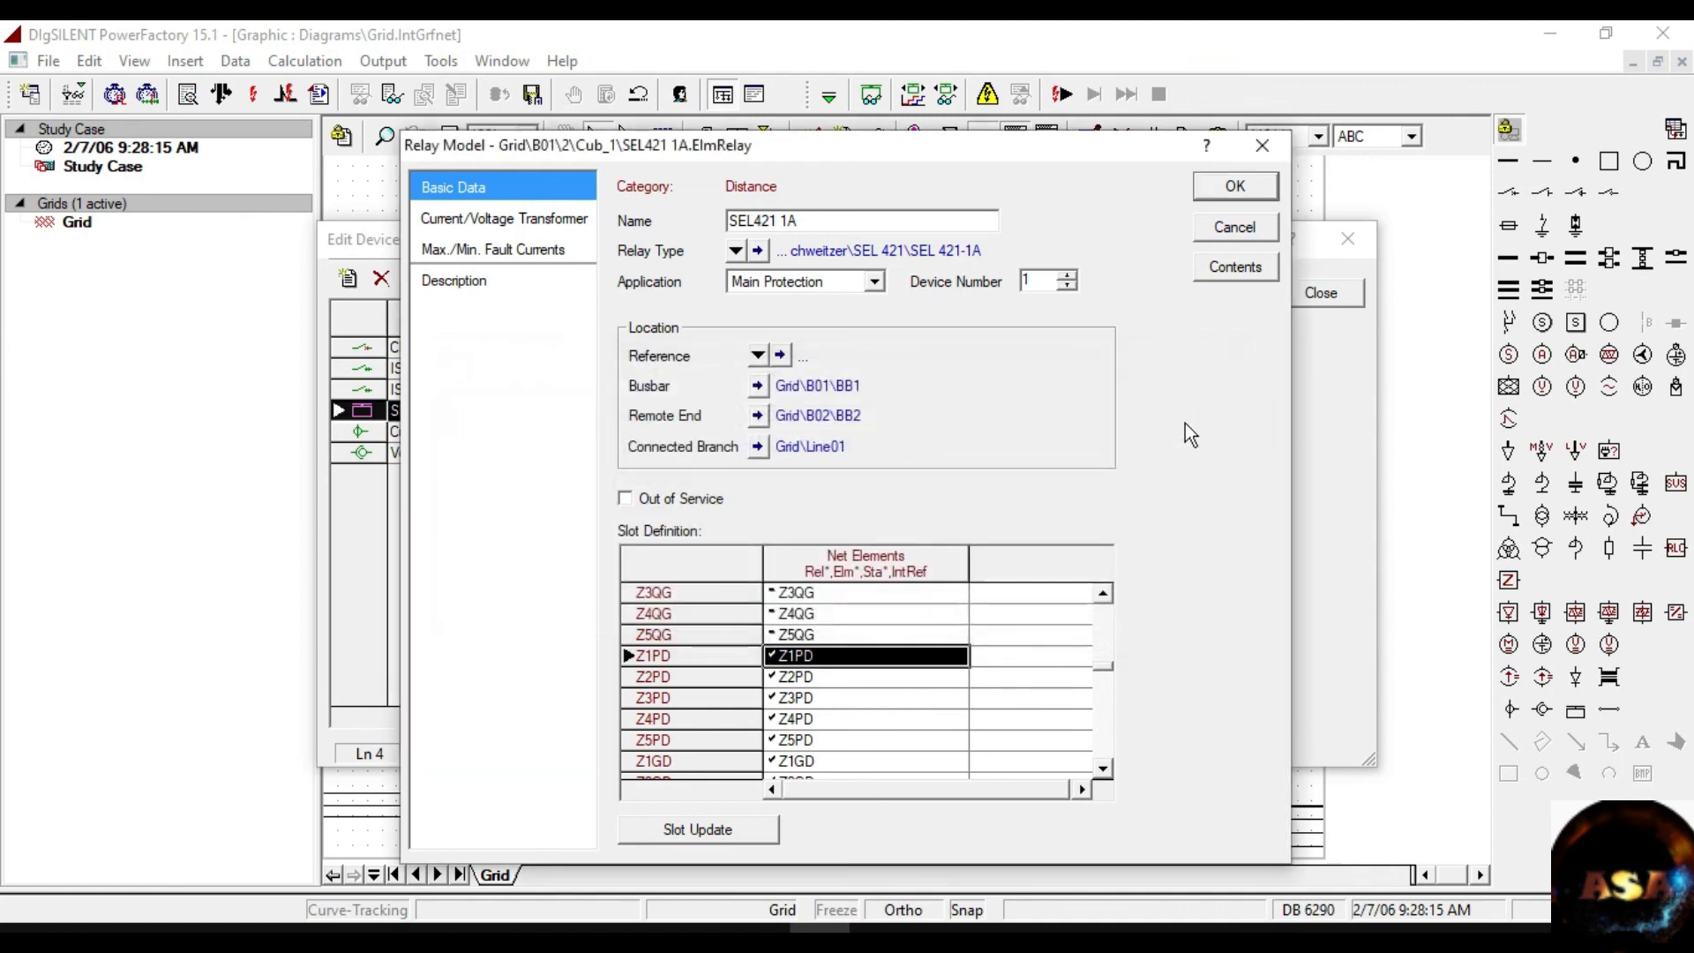
# Switch the zone 2 phase timer type Z2PD from cycles to seconds and set the timer's delay to 0.250 s.
pyautogui.doubleClick(794, 679)
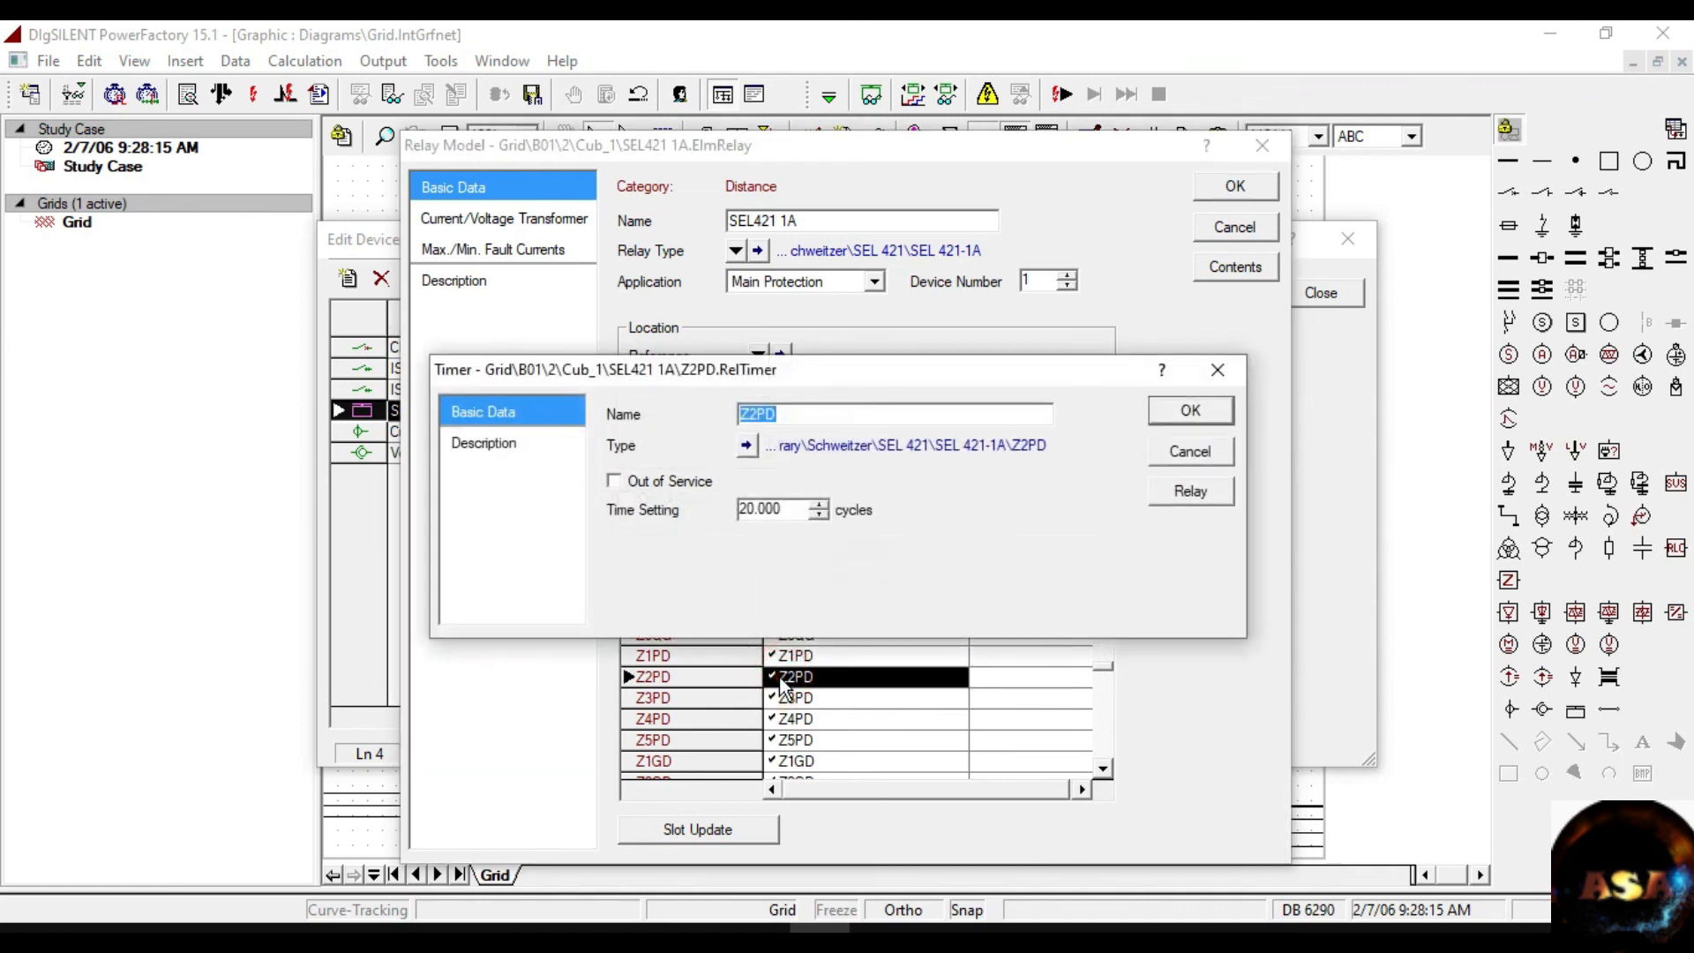
pyautogui.click(776, 510)
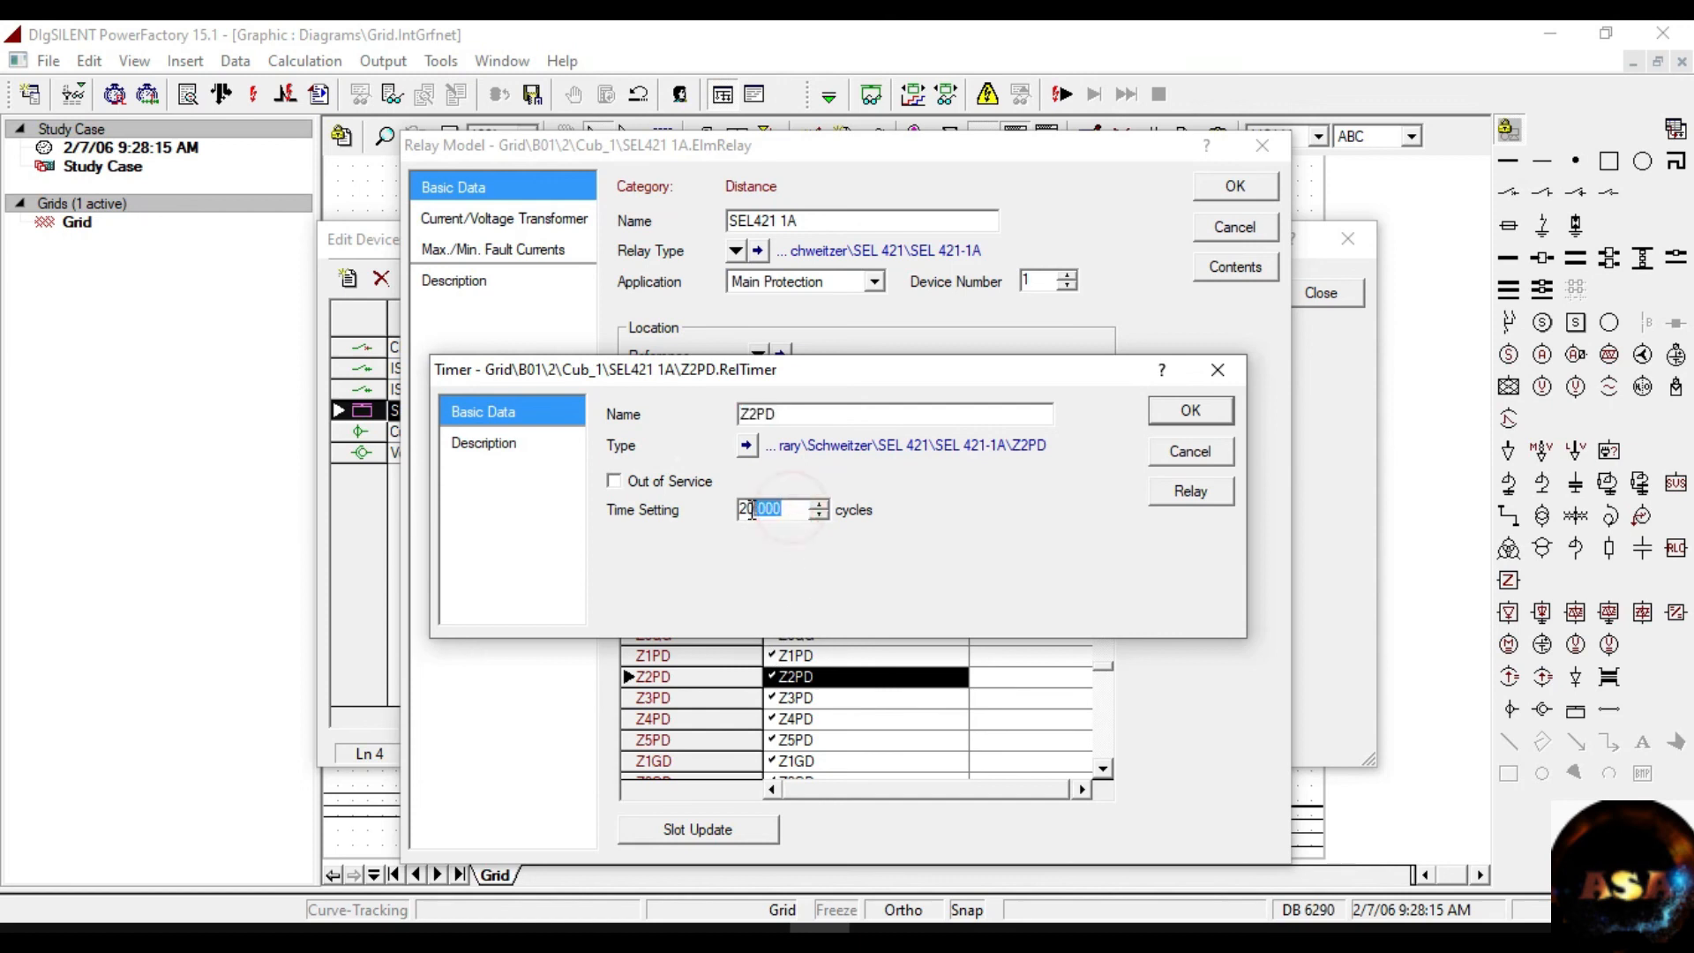
pyautogui.click(752, 450)
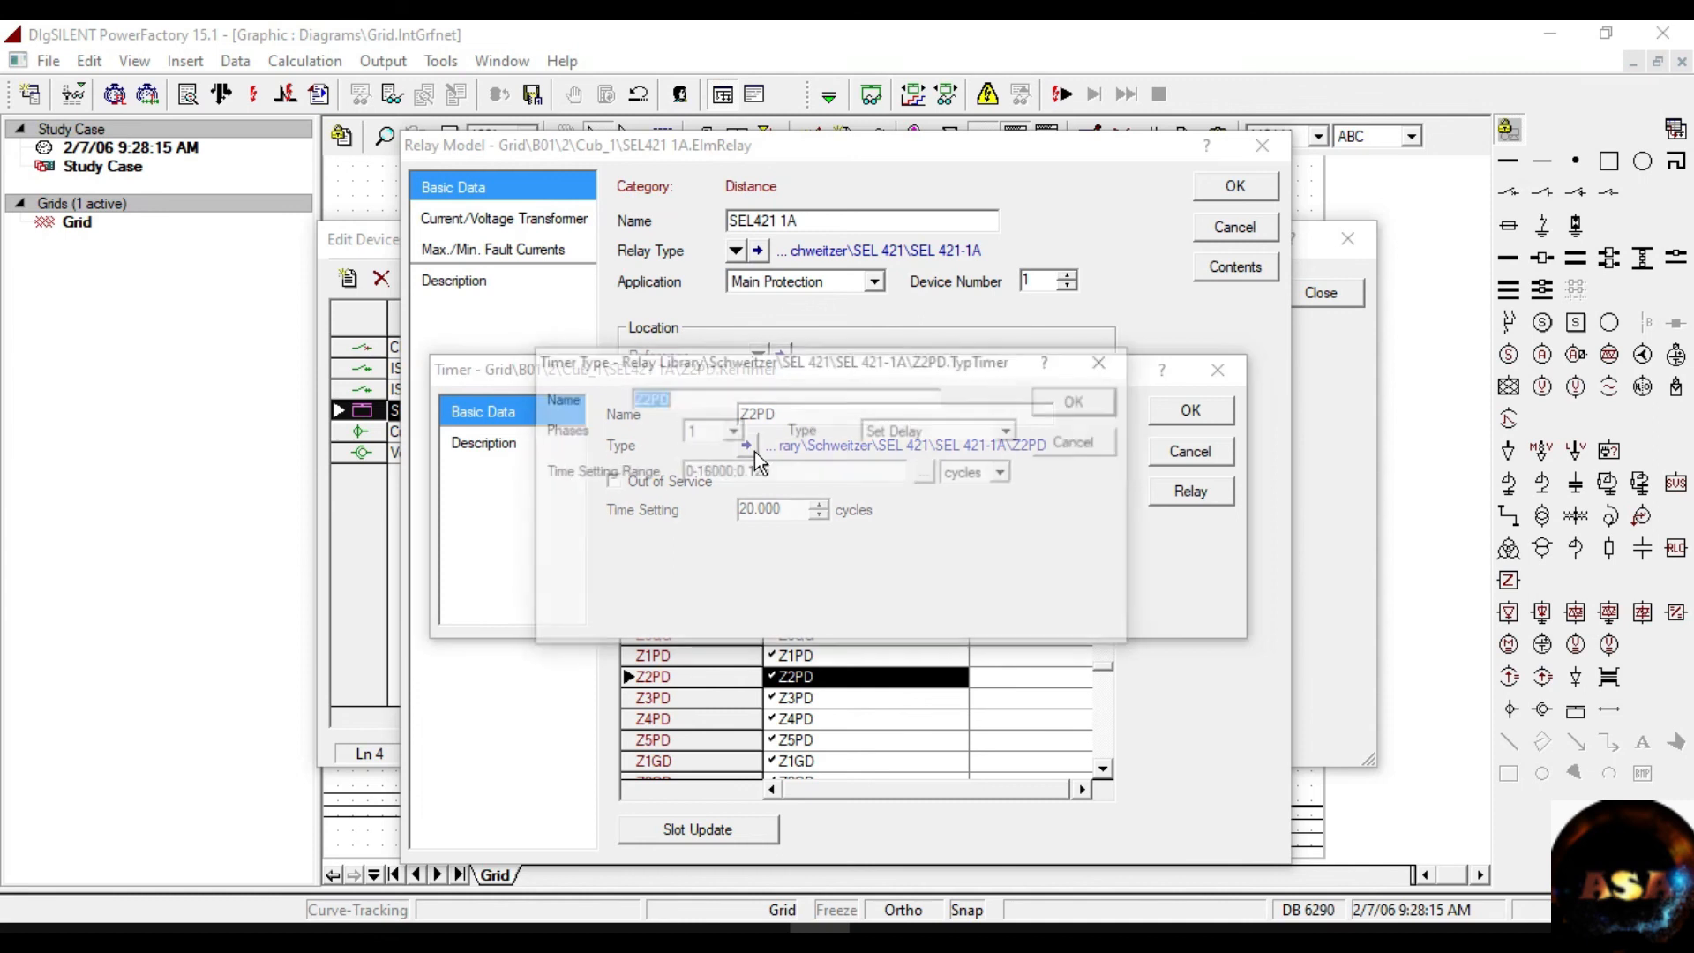
pyautogui.click(1003, 474)
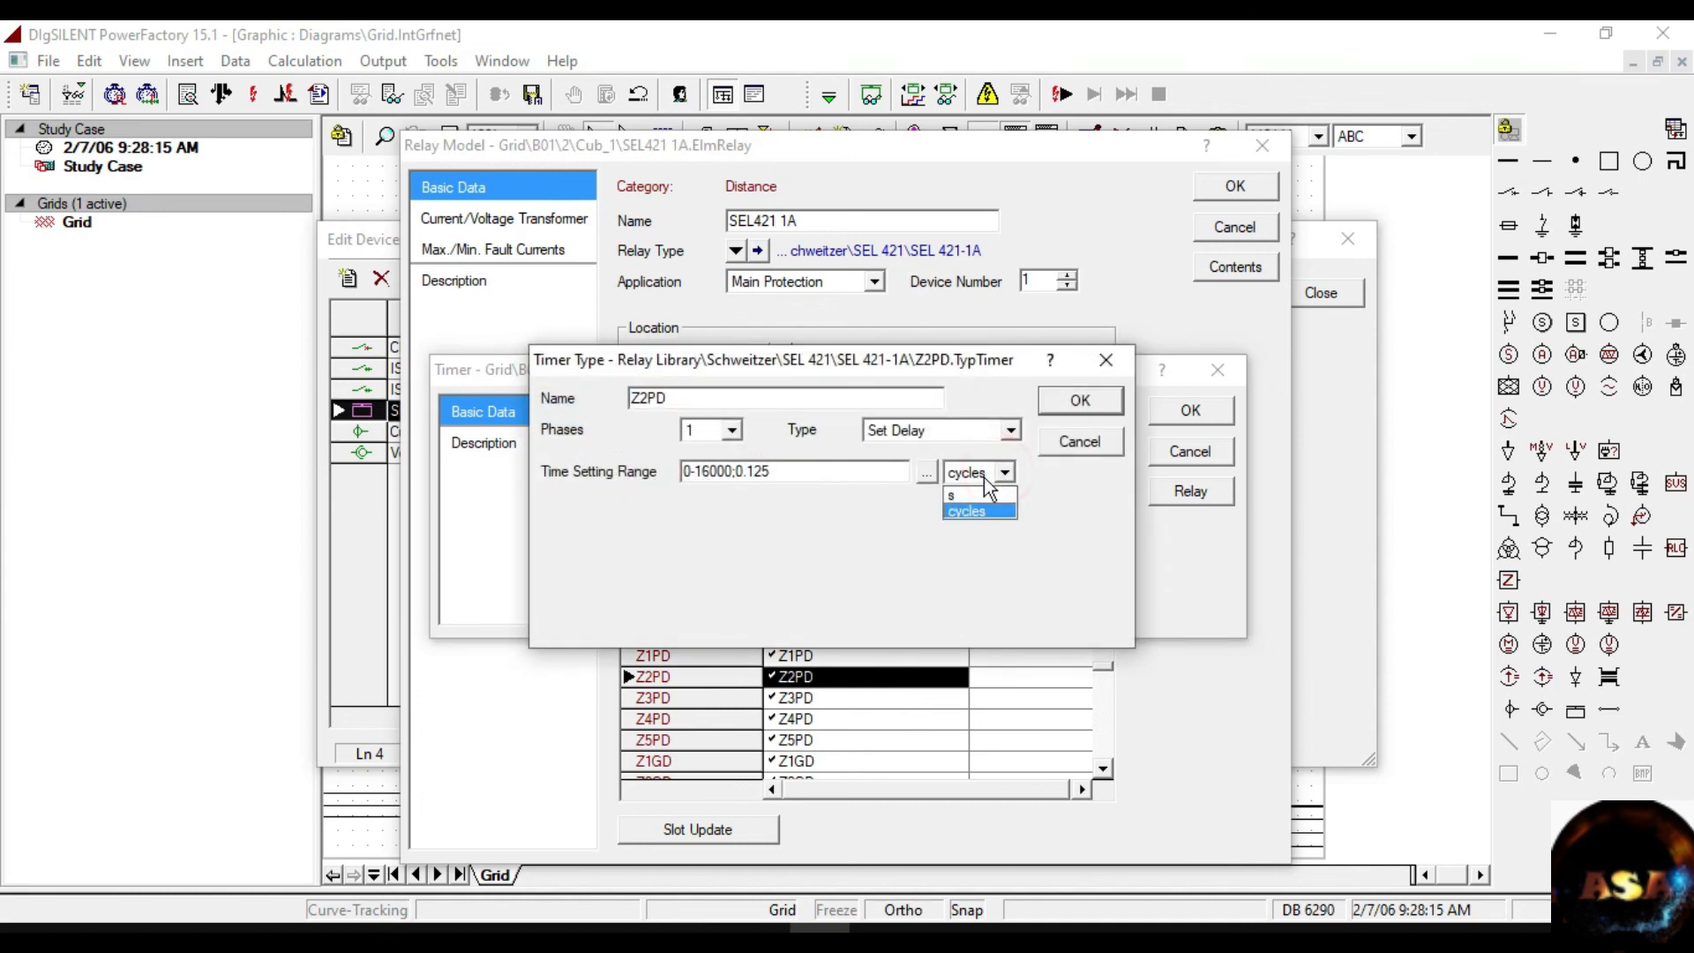
pyautogui.click(954, 498)
pyautogui.click(1100, 411)
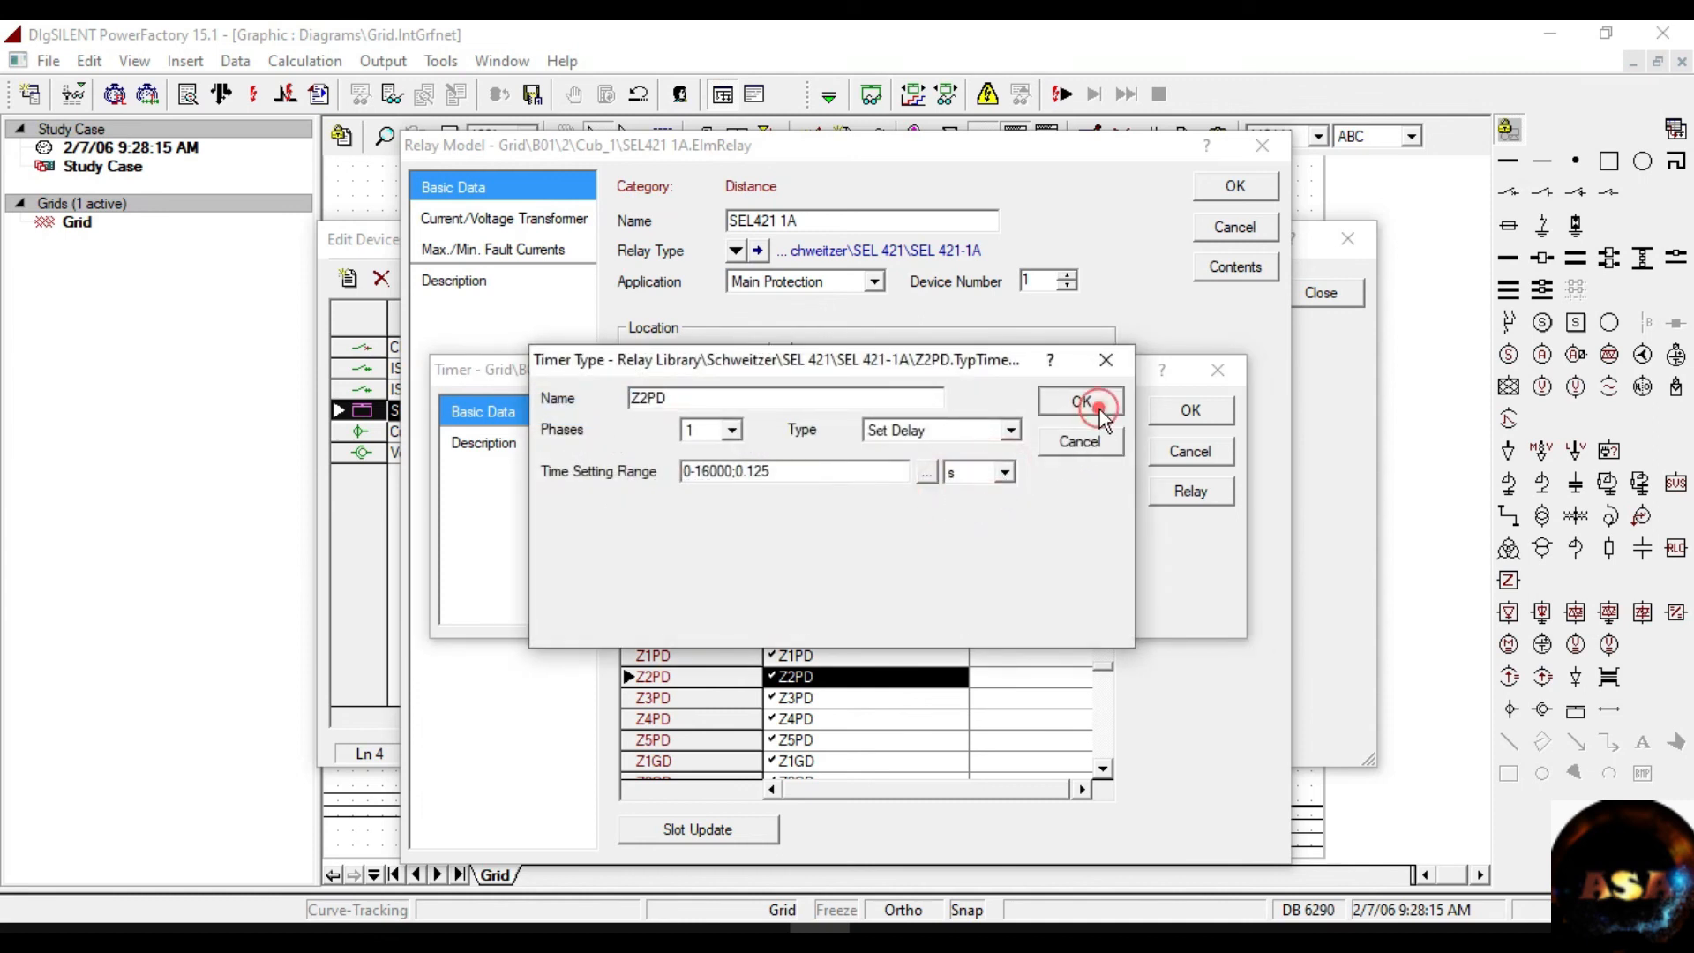
pyautogui.moveTo(805, 507); pyautogui.dragTo(738, 508)
pyautogui.write('0.250')
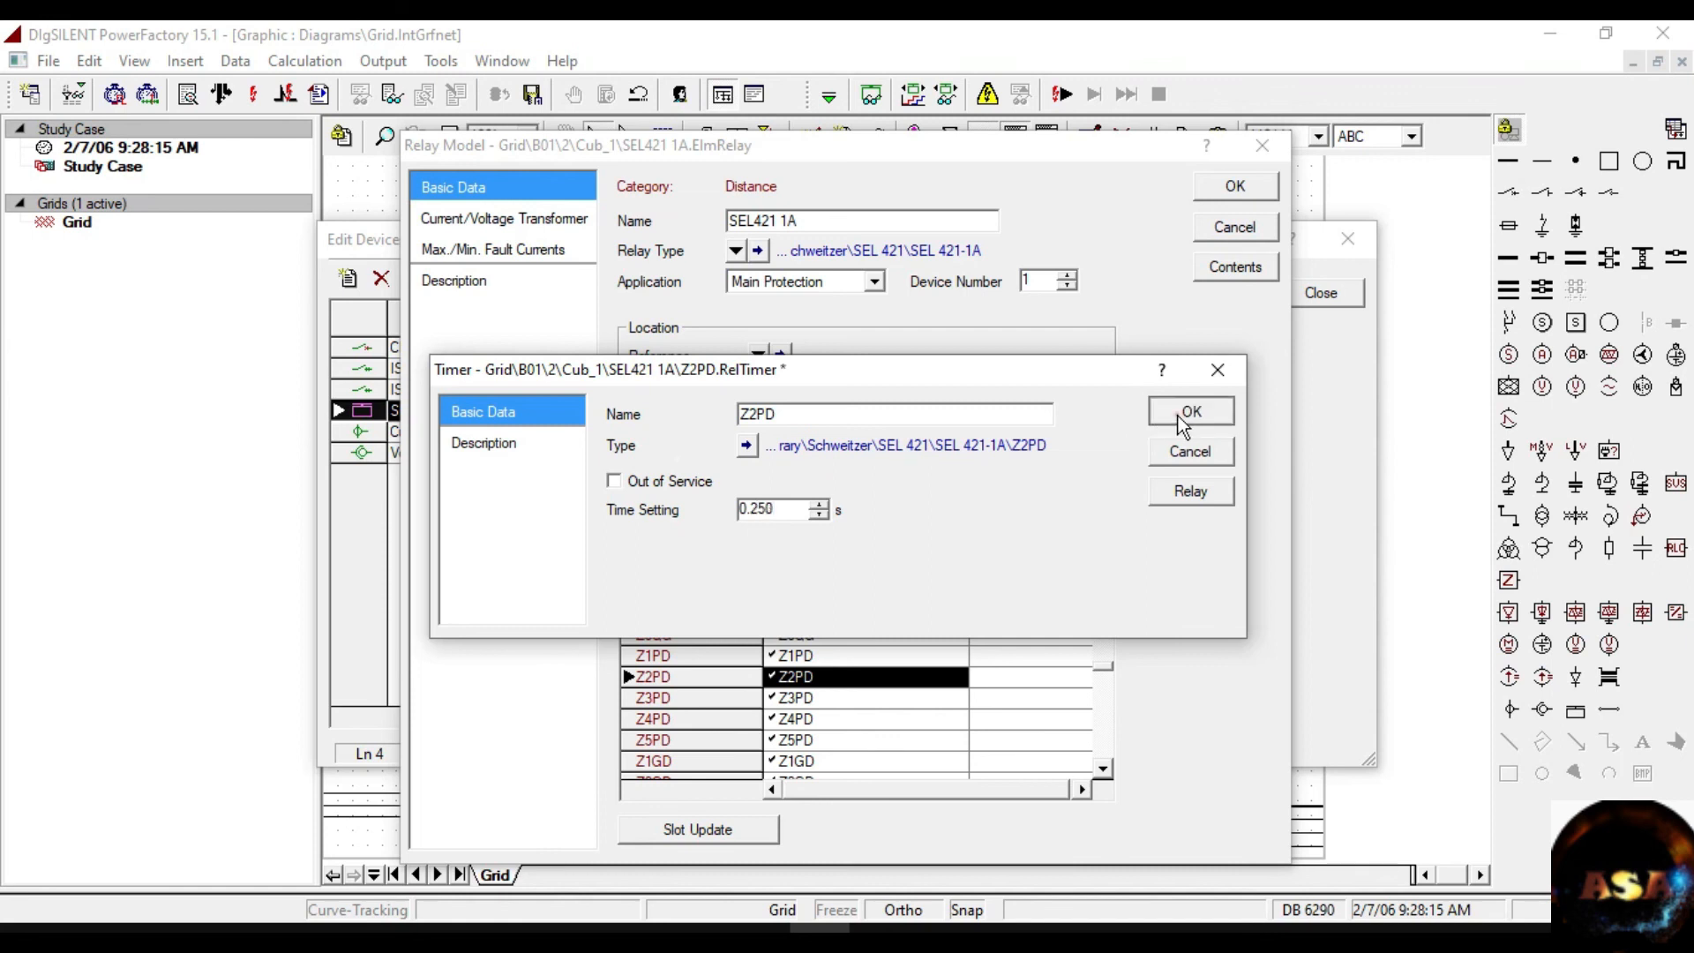
pyautogui.click(1178, 416)
# Set the time setting of the zone 3 phase timer Z3PD to 0.5 s.
pyautogui.doubleClick(791, 697)
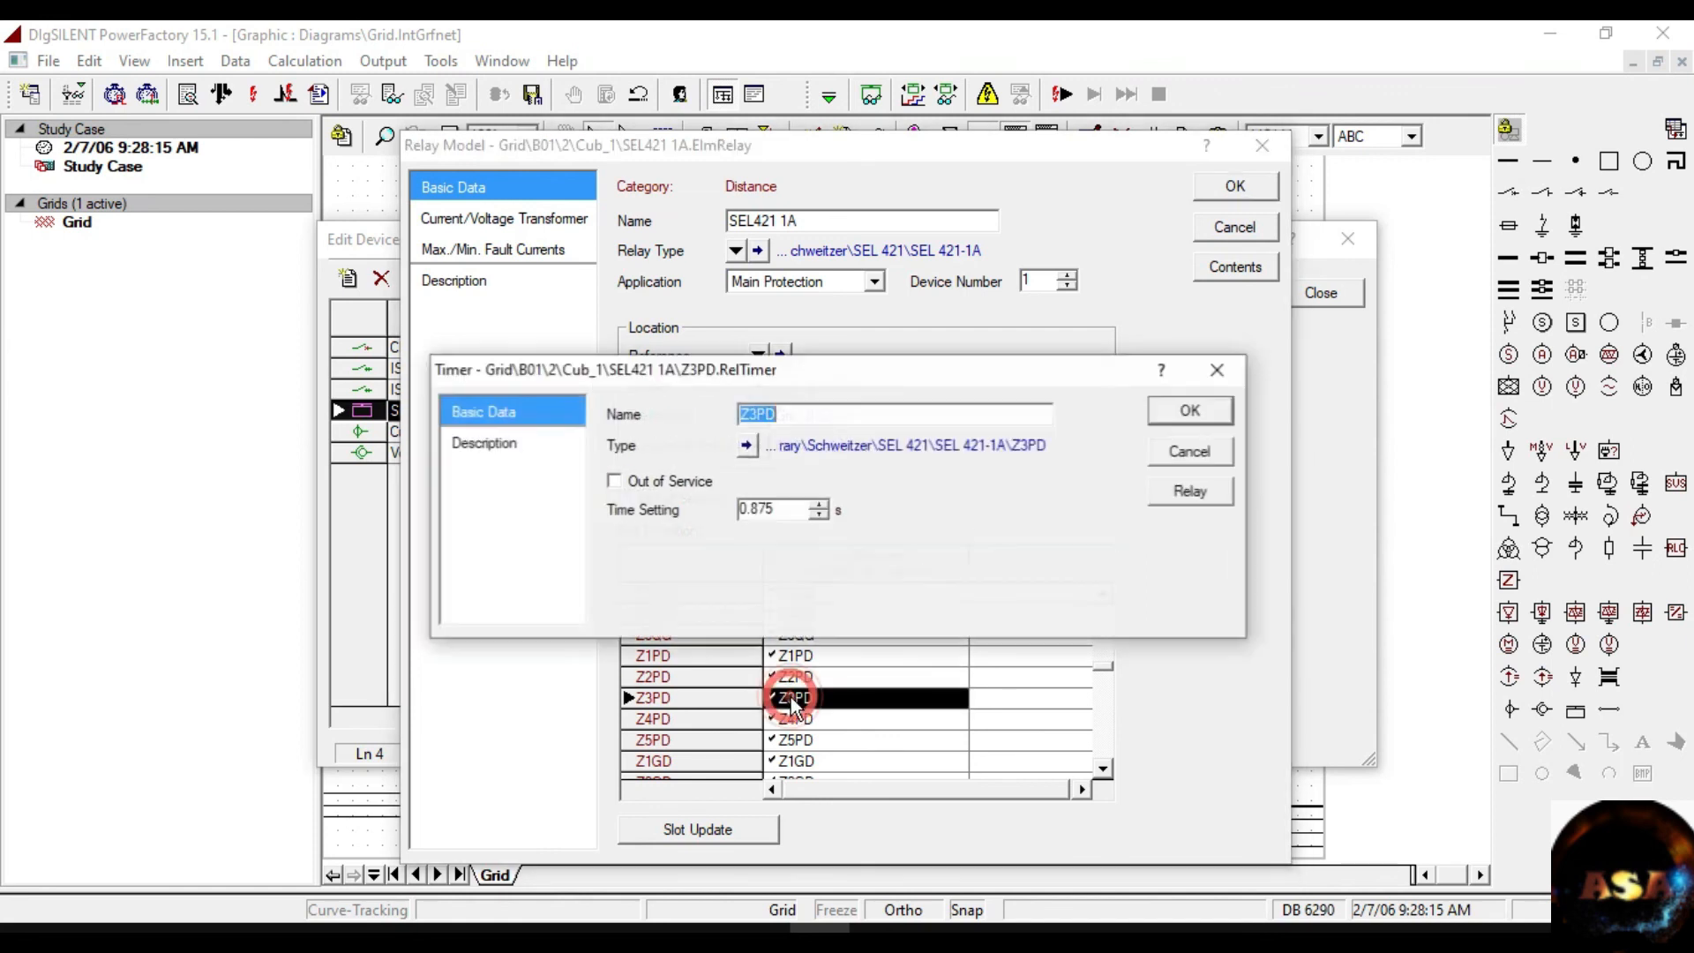
pyautogui.moveTo(792, 513); pyautogui.dragTo(718, 518)
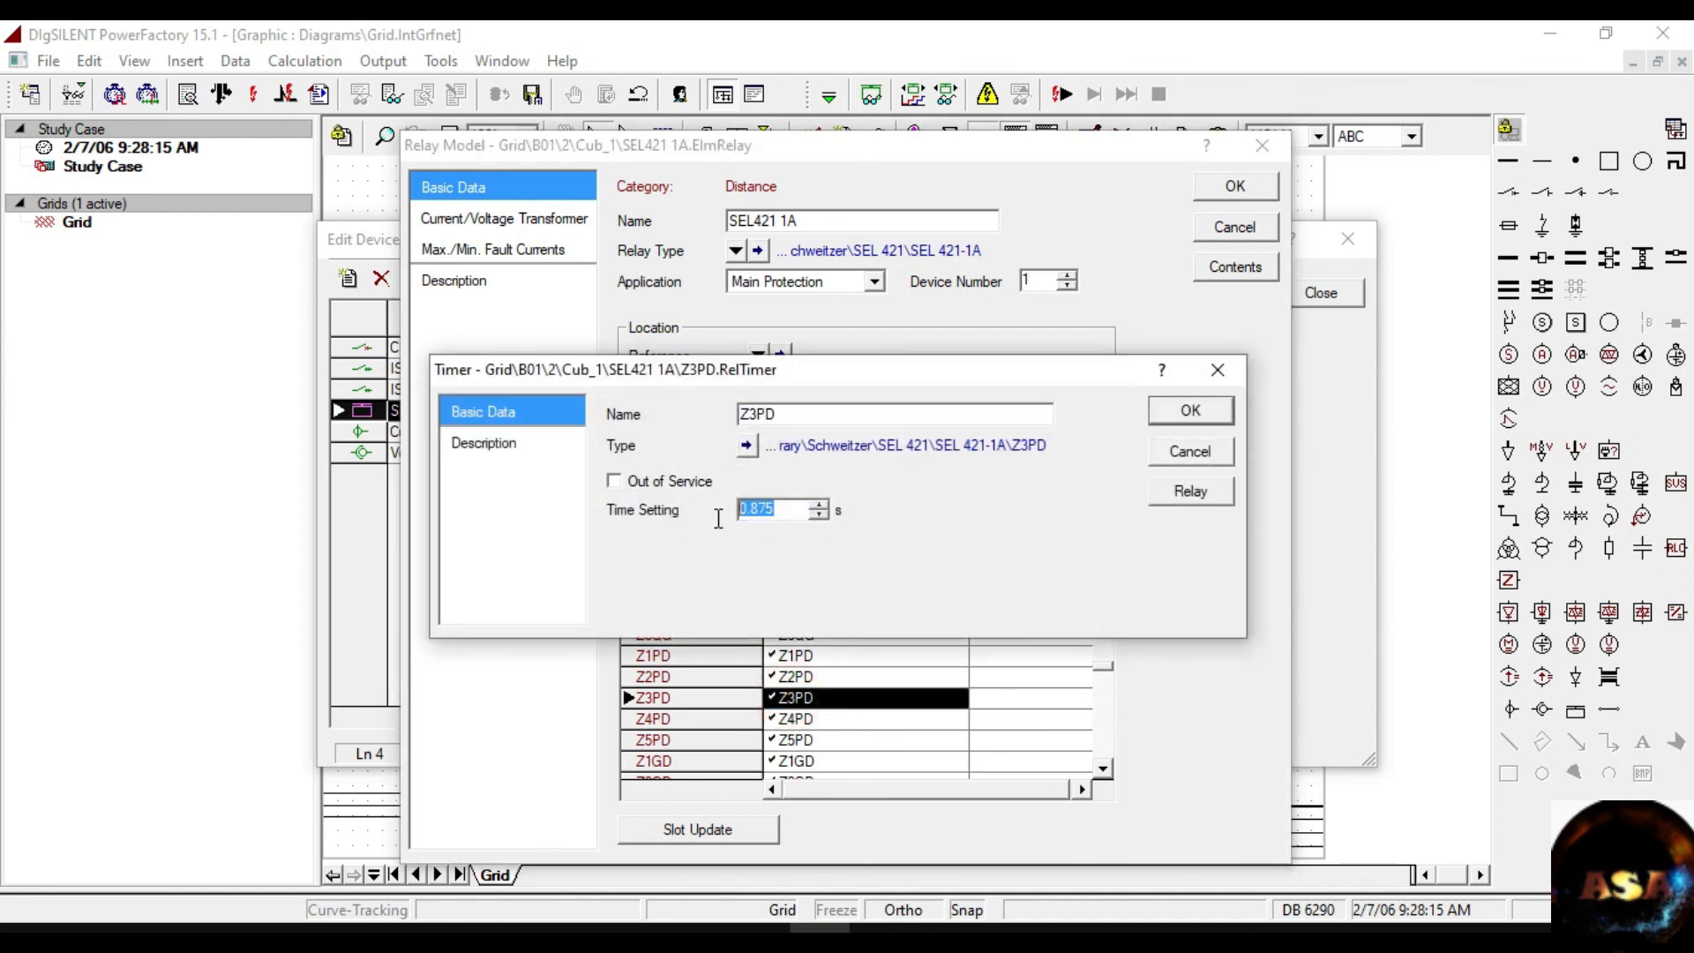
pyautogui.write('0.5')
pyautogui.click(1190, 413)
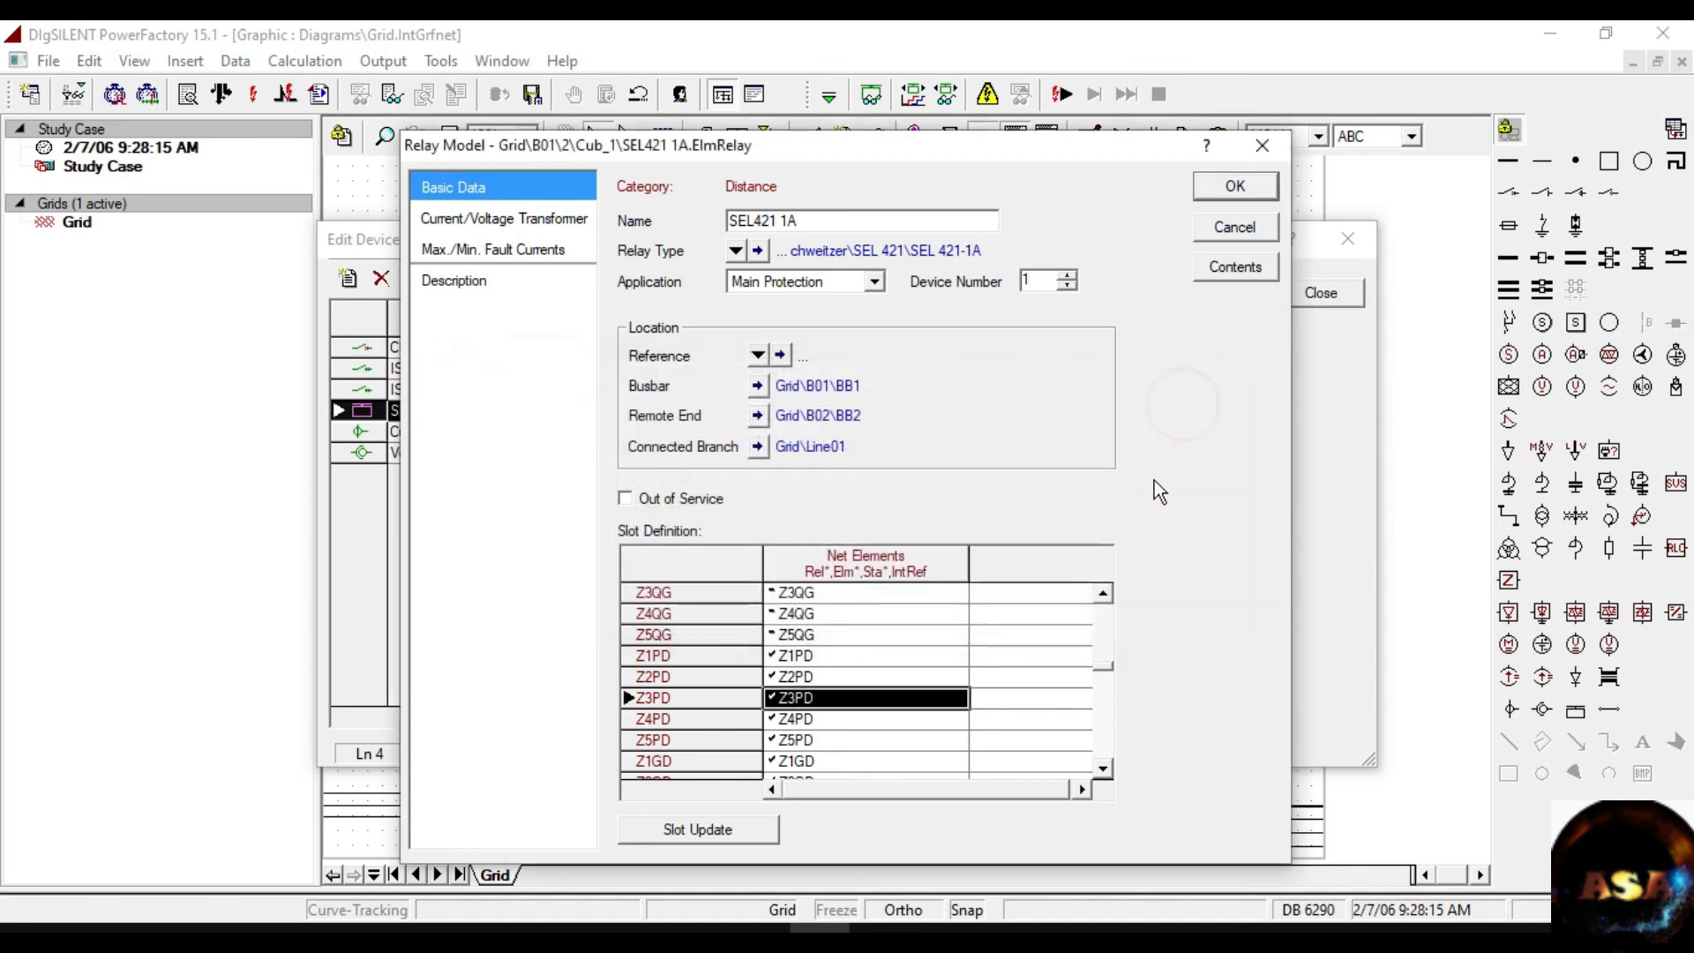
# Set the zone 4 and zone 5 phase timers Z4PD and Z5PD out of service.
pyautogui.click(810, 720)
pyautogui.doubleClick(810, 722)
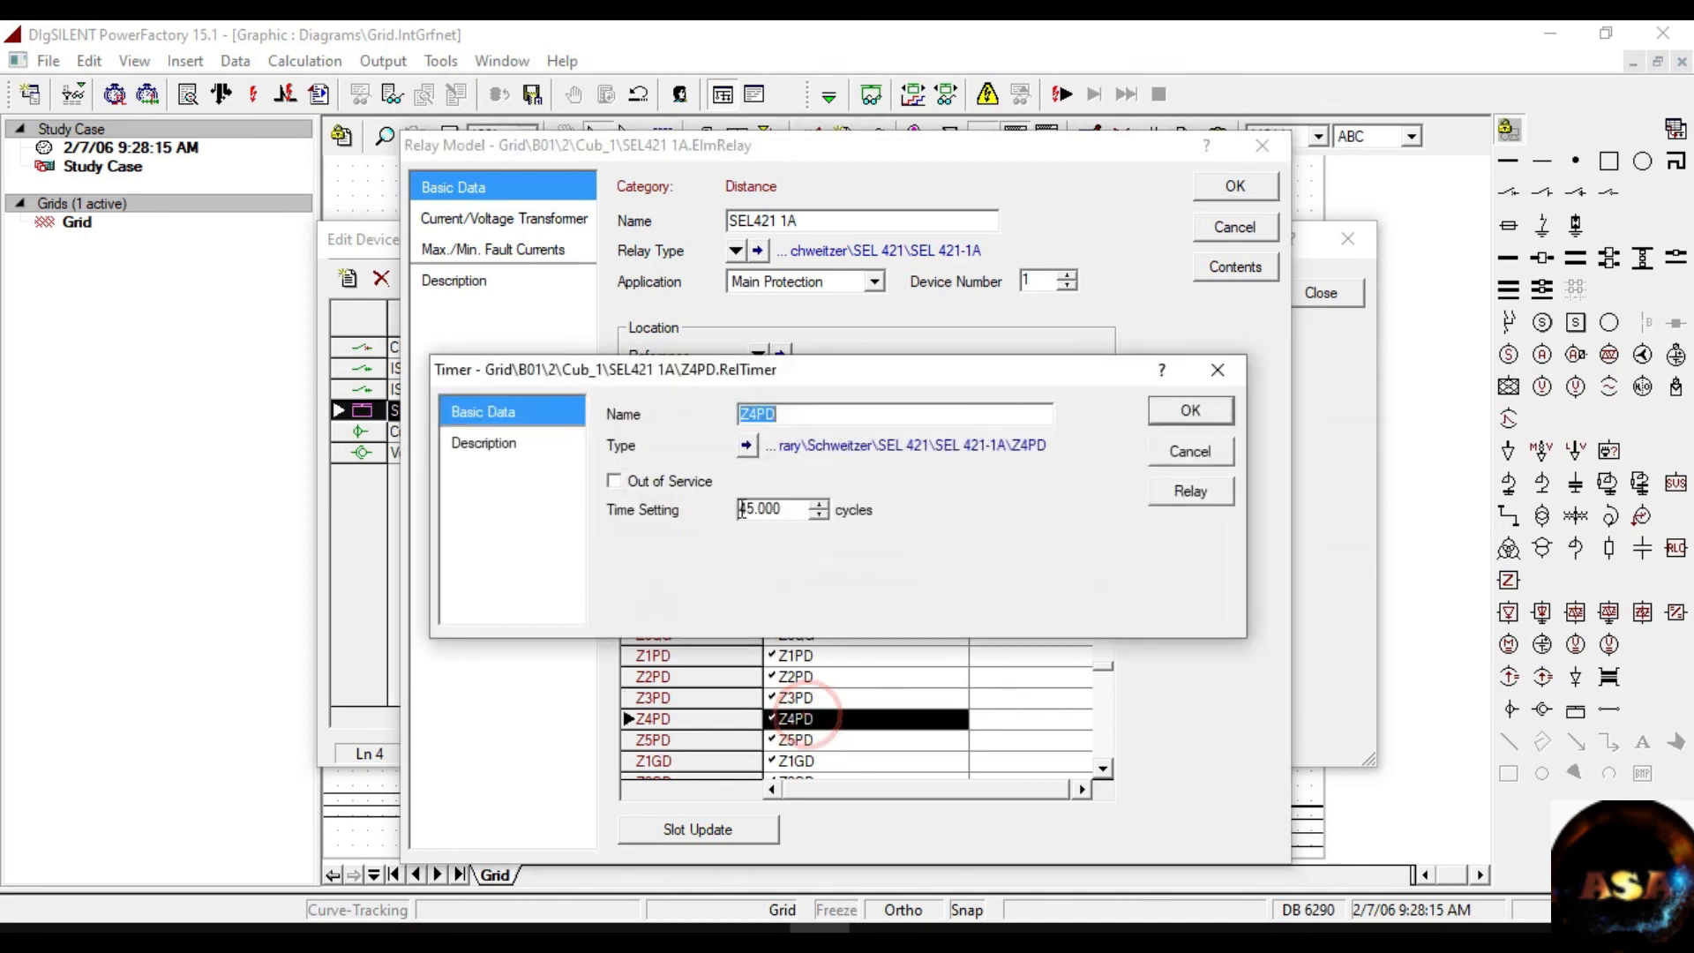
pyautogui.click(666, 482)
pyautogui.click(1193, 413)
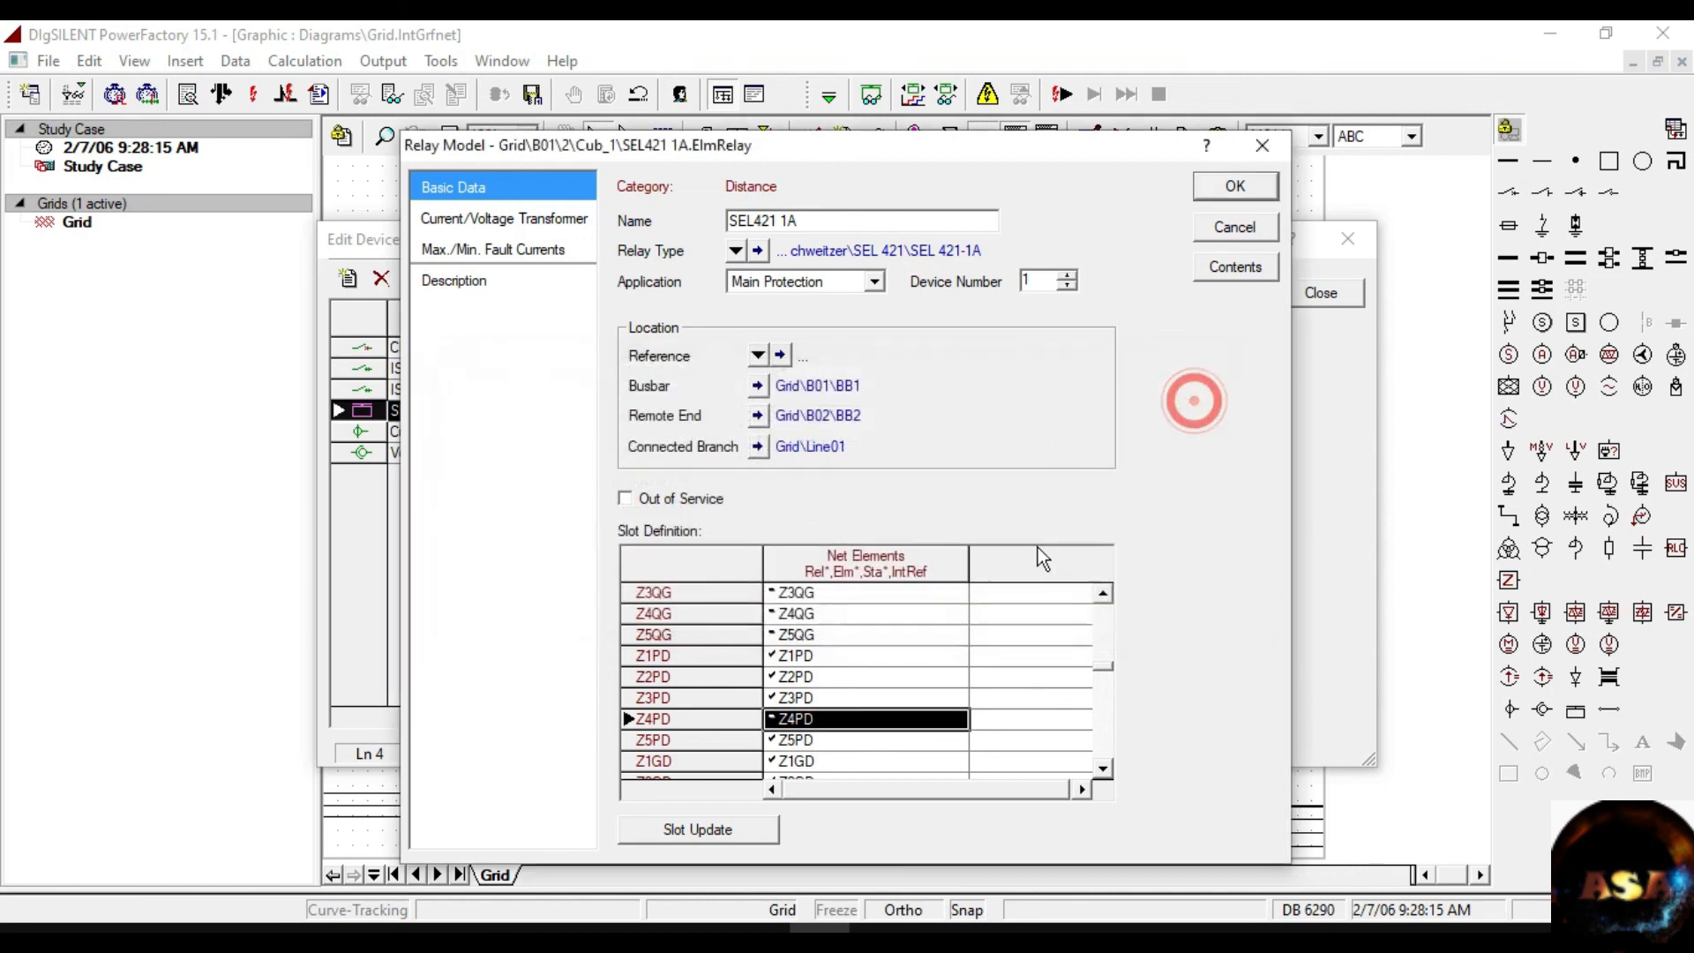
pyautogui.click(806, 739)
pyautogui.doubleClick(807, 739)
pyautogui.click(660, 484)
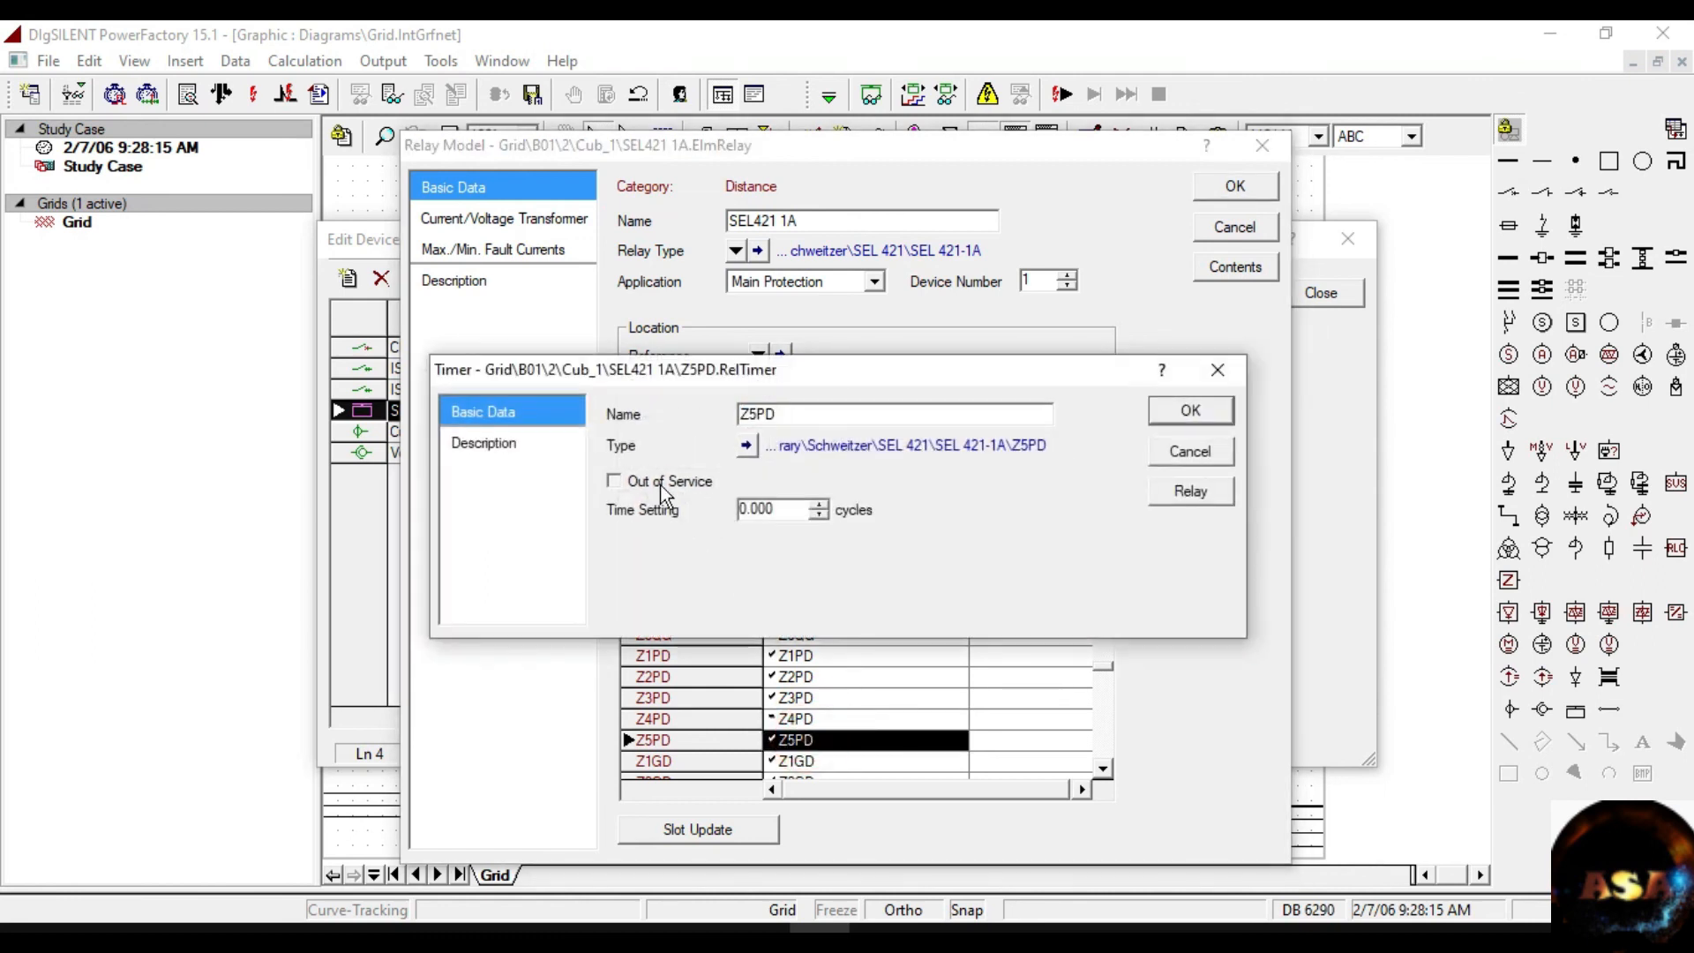
pyautogui.click(1193, 411)
# Review the time setting of the zone 1 earth timer Z1GD and accept the timer without editing it.
pyautogui.scroll(-2, 861, 675)
pyautogui.click(794, 677)
pyautogui.doubleClick(794, 678)
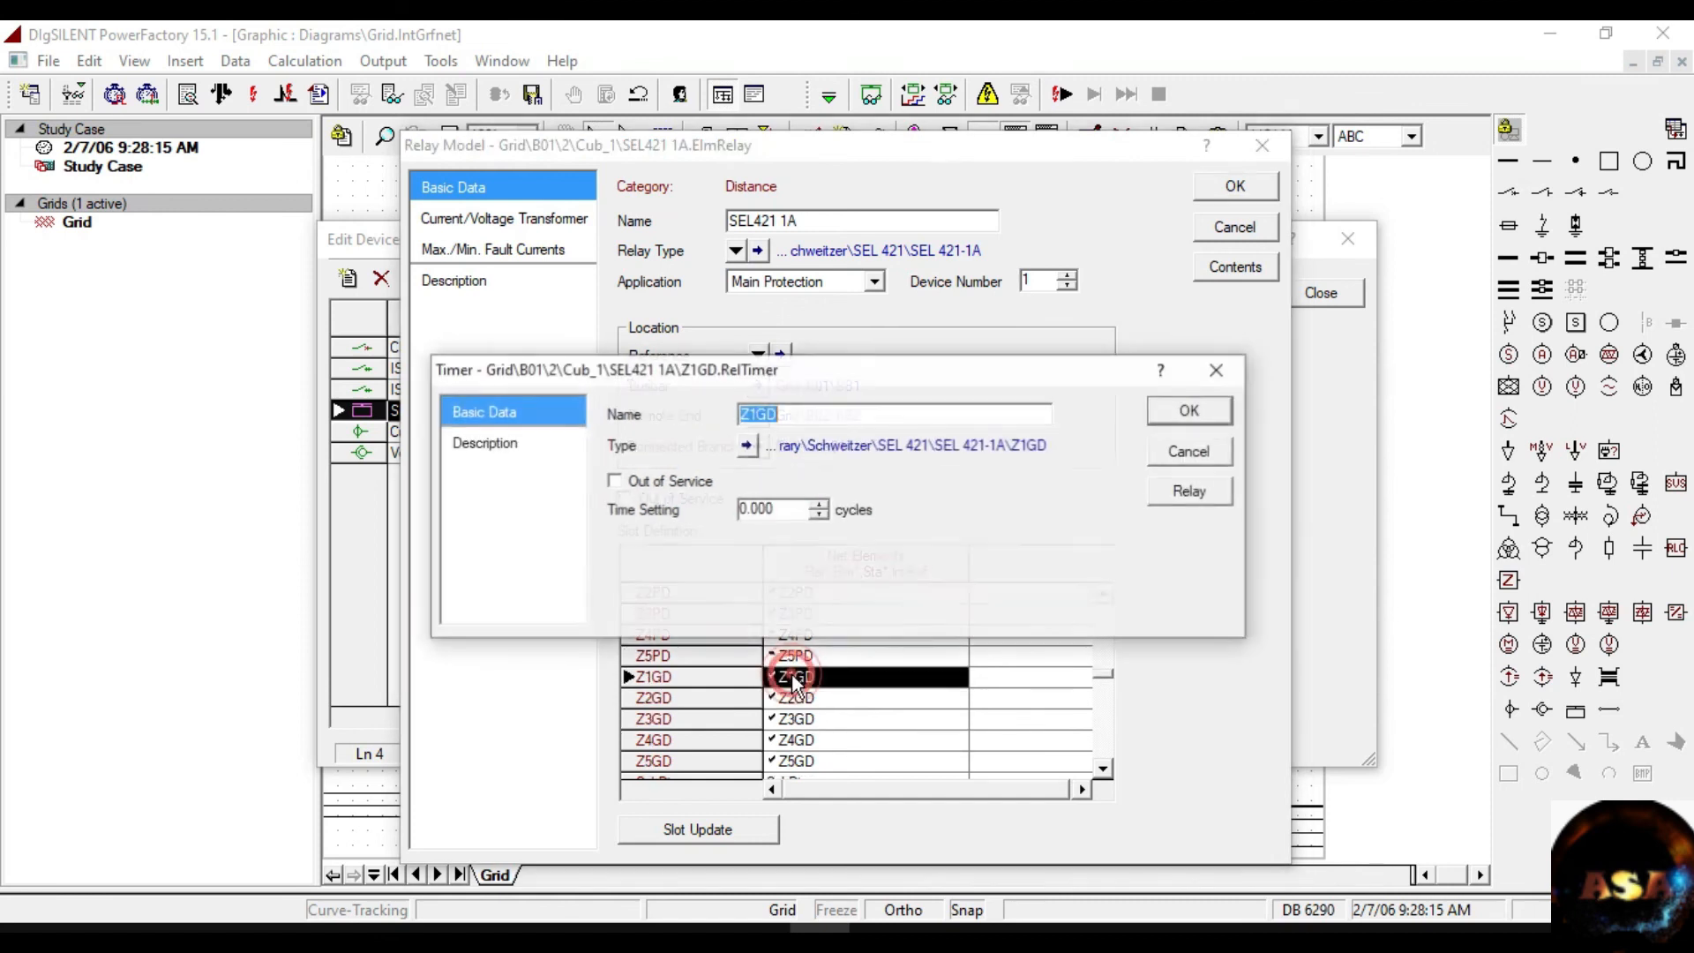
pyautogui.click(797, 509)
pyautogui.moveTo(799, 509); pyautogui.dragTo(742, 514)
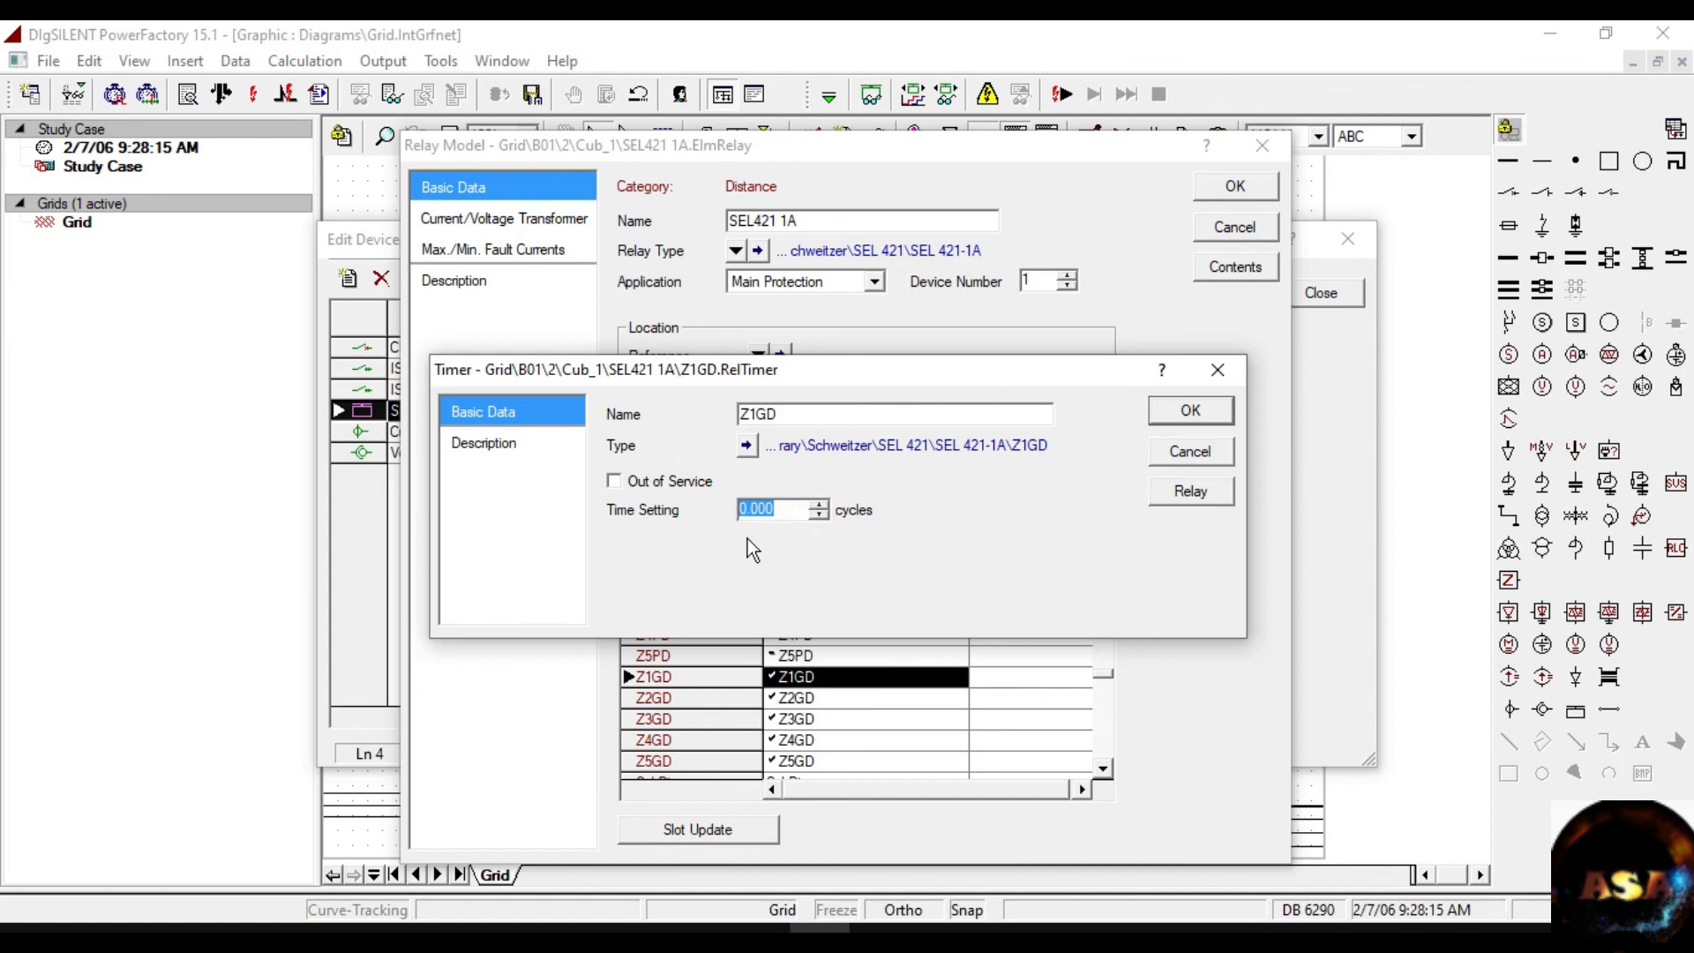
pyautogui.click(1190, 409)
# Set the time setting of the zone 2 earth timer Z2GD to 15 cycles.
pyautogui.doubleClick(852, 697)
pyautogui.click(773, 510)
pyautogui.moveTo(773, 517); pyautogui.dragTo(721, 523)
pyautogui.write('1')
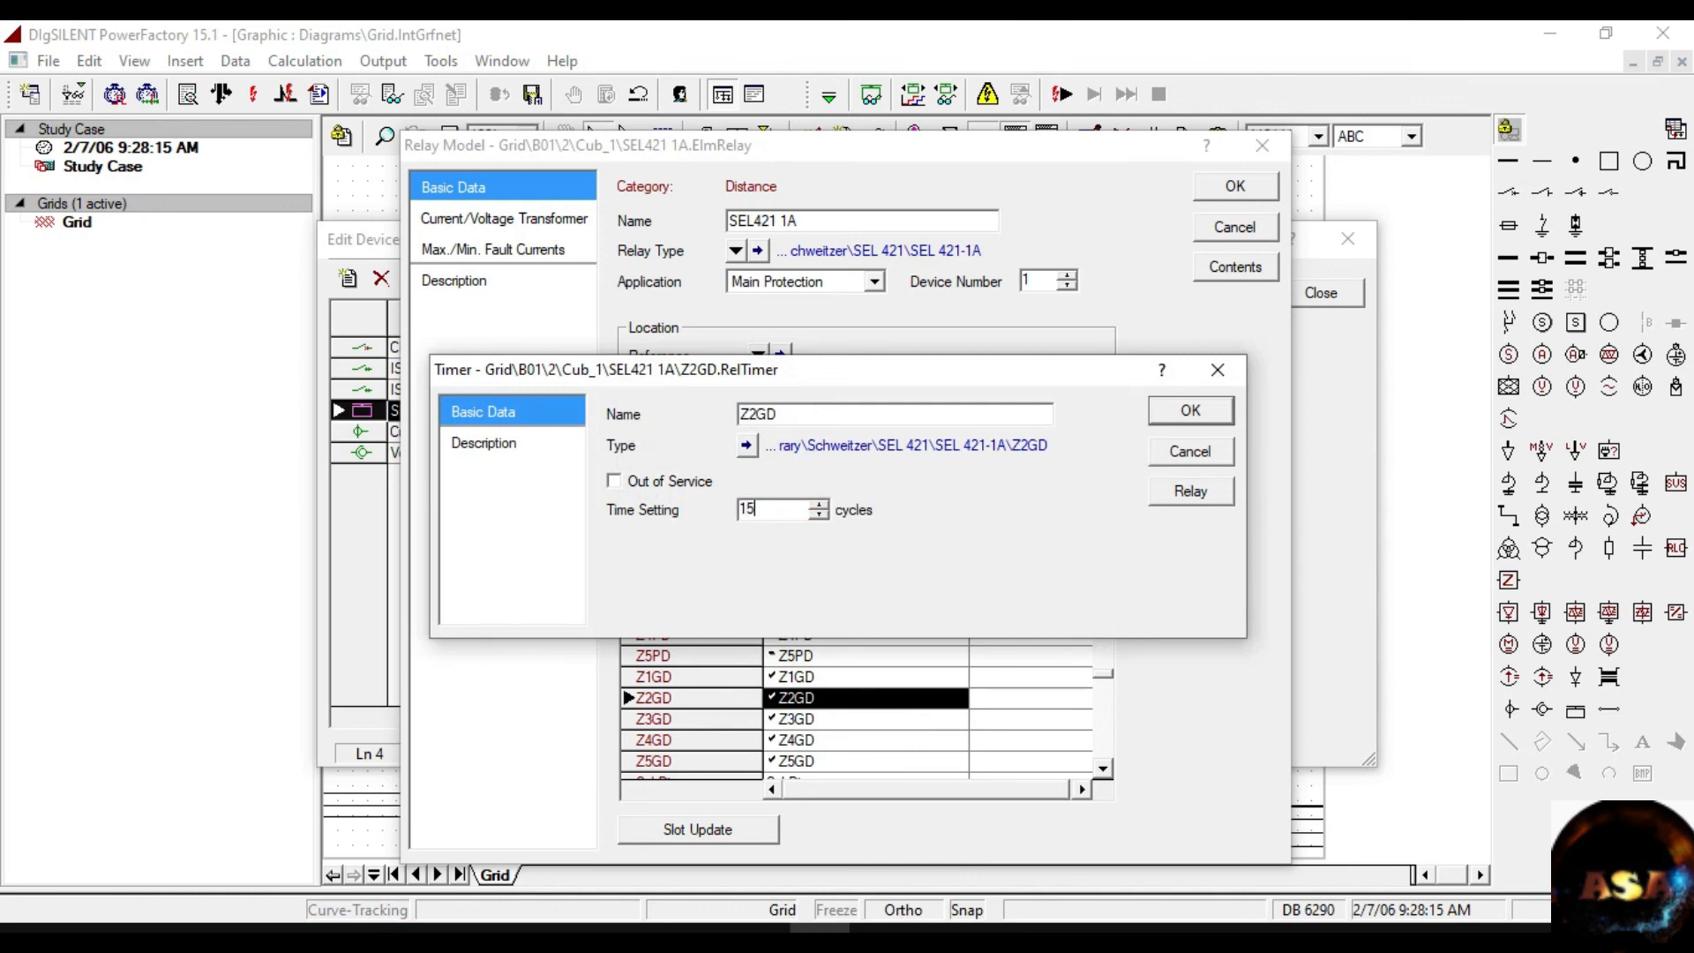
pyautogui.write('5')
pyautogui.click(1190, 410)
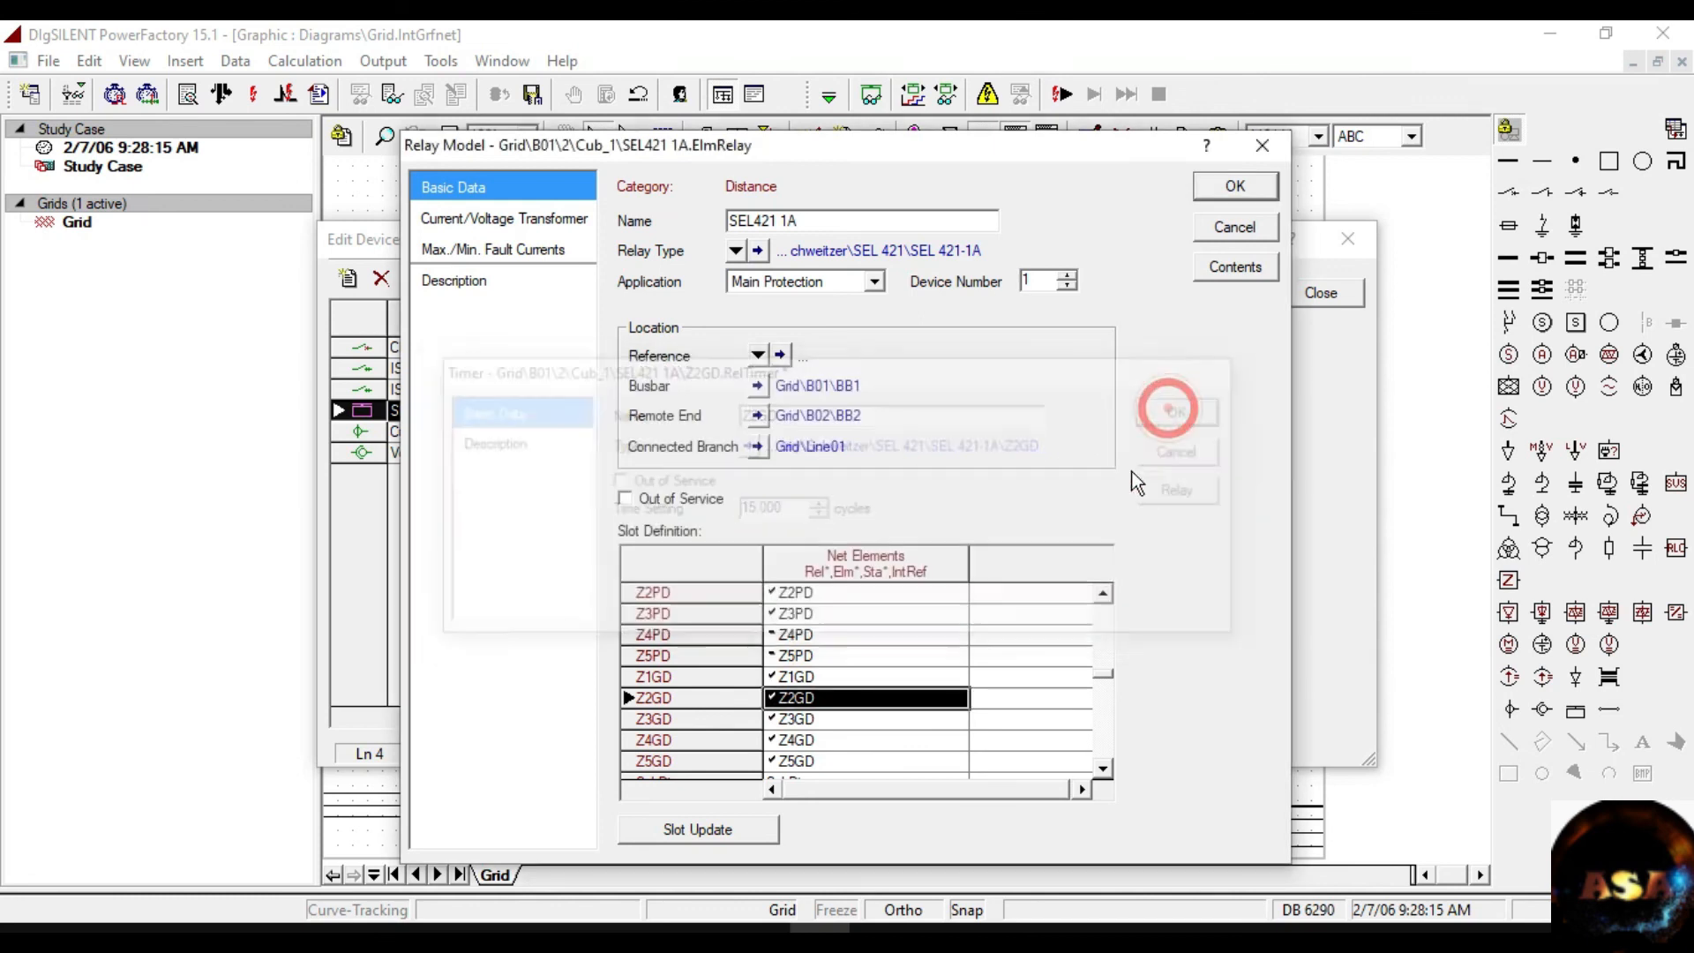
# Set the time setting of the zone 3 earth timer Z3GD to 25 cycles.
pyautogui.click(791, 719)
pyautogui.doubleClick(792, 719)
pyautogui.doubleClick(806, 509)
pyautogui.write('25')
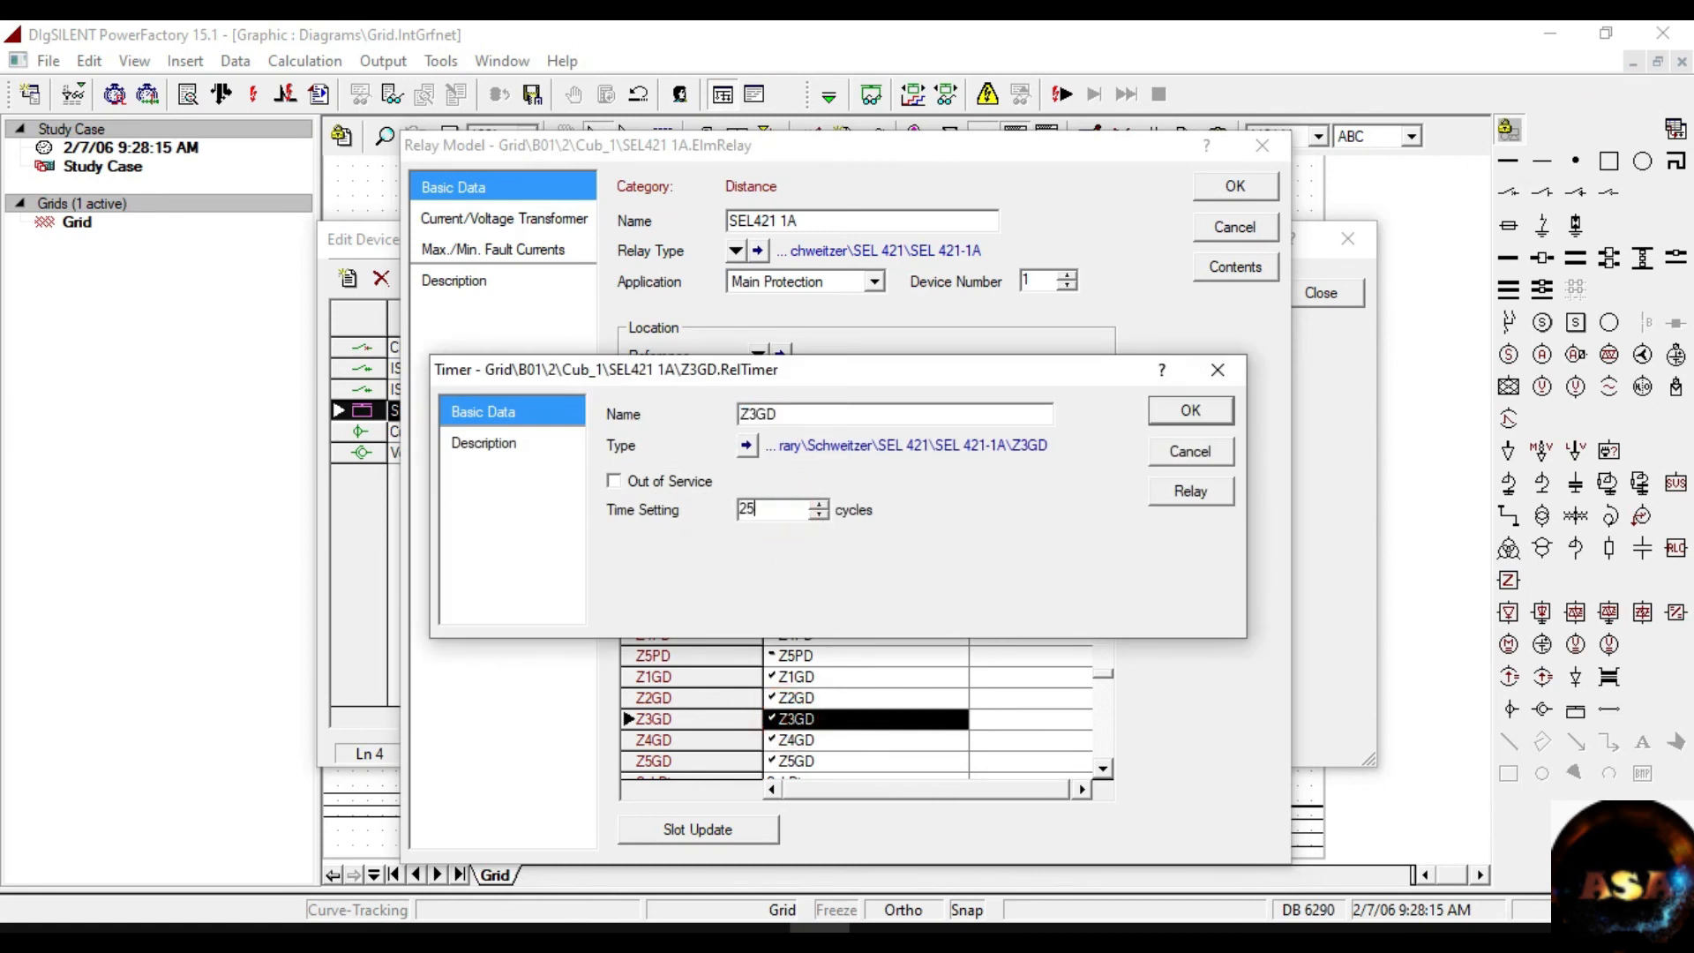
pyautogui.click(1180, 406)
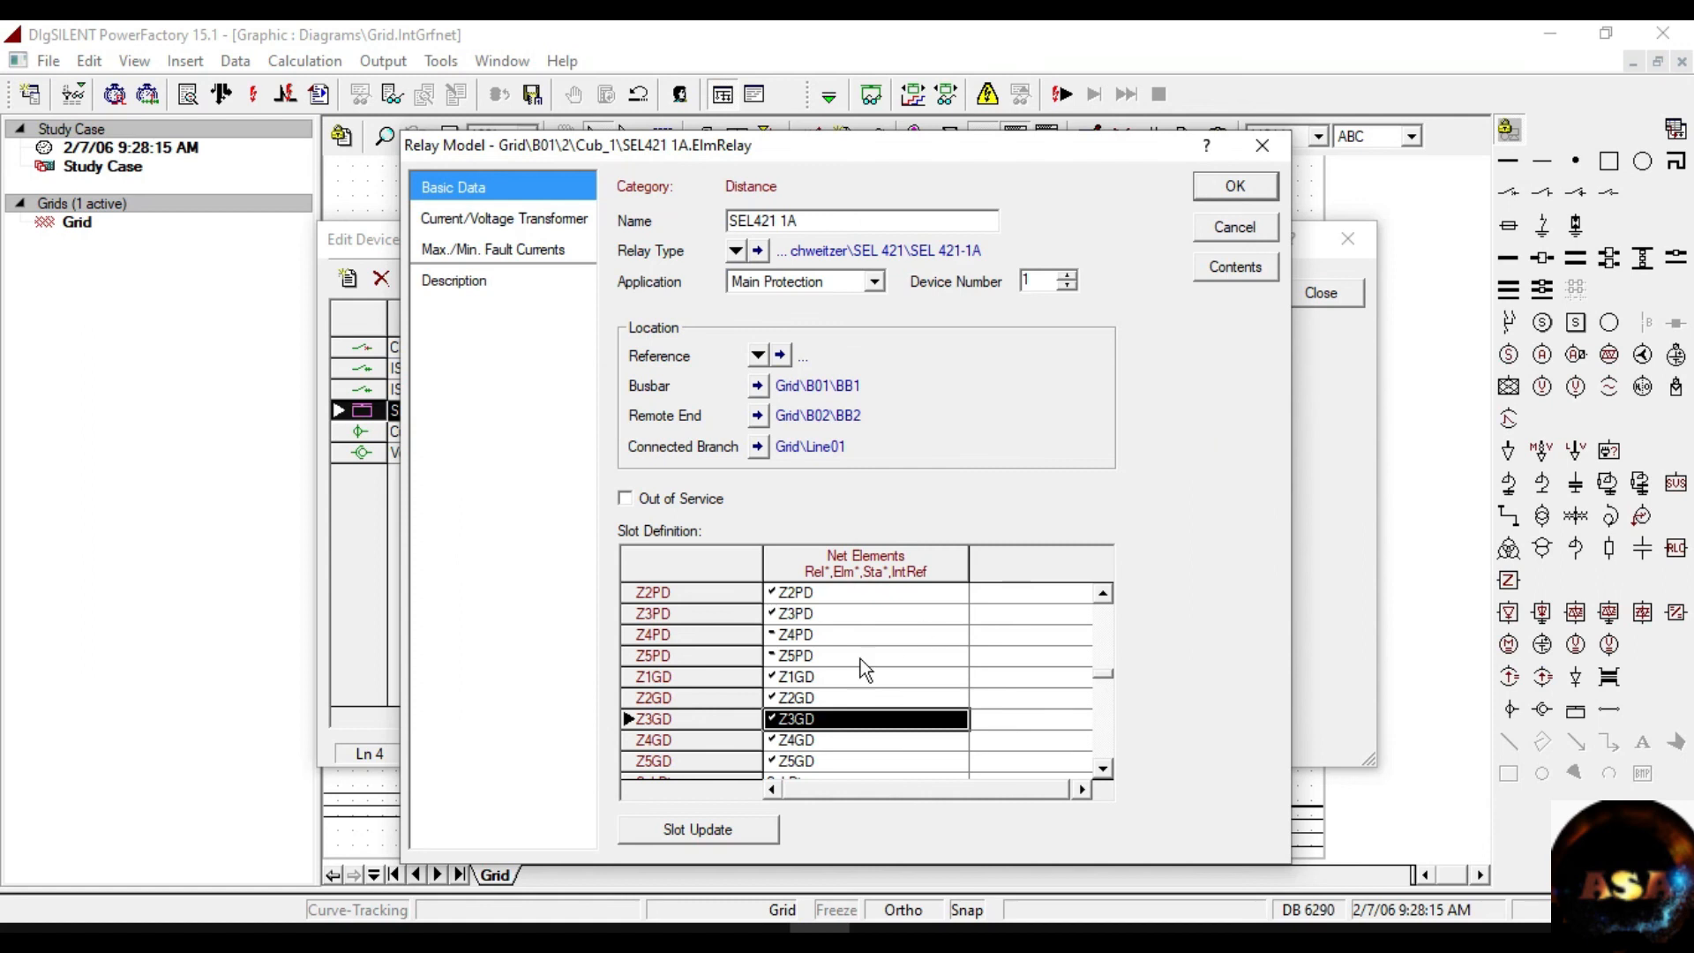
# Set the zone 4 and zone 5 earth timers Z4GD and Z5GD out of service.
pyautogui.click(794, 741)
pyautogui.doubleClick(794, 746)
pyautogui.click(657, 481)
pyautogui.click(1193, 411)
pyautogui.doubleClick(790, 760)
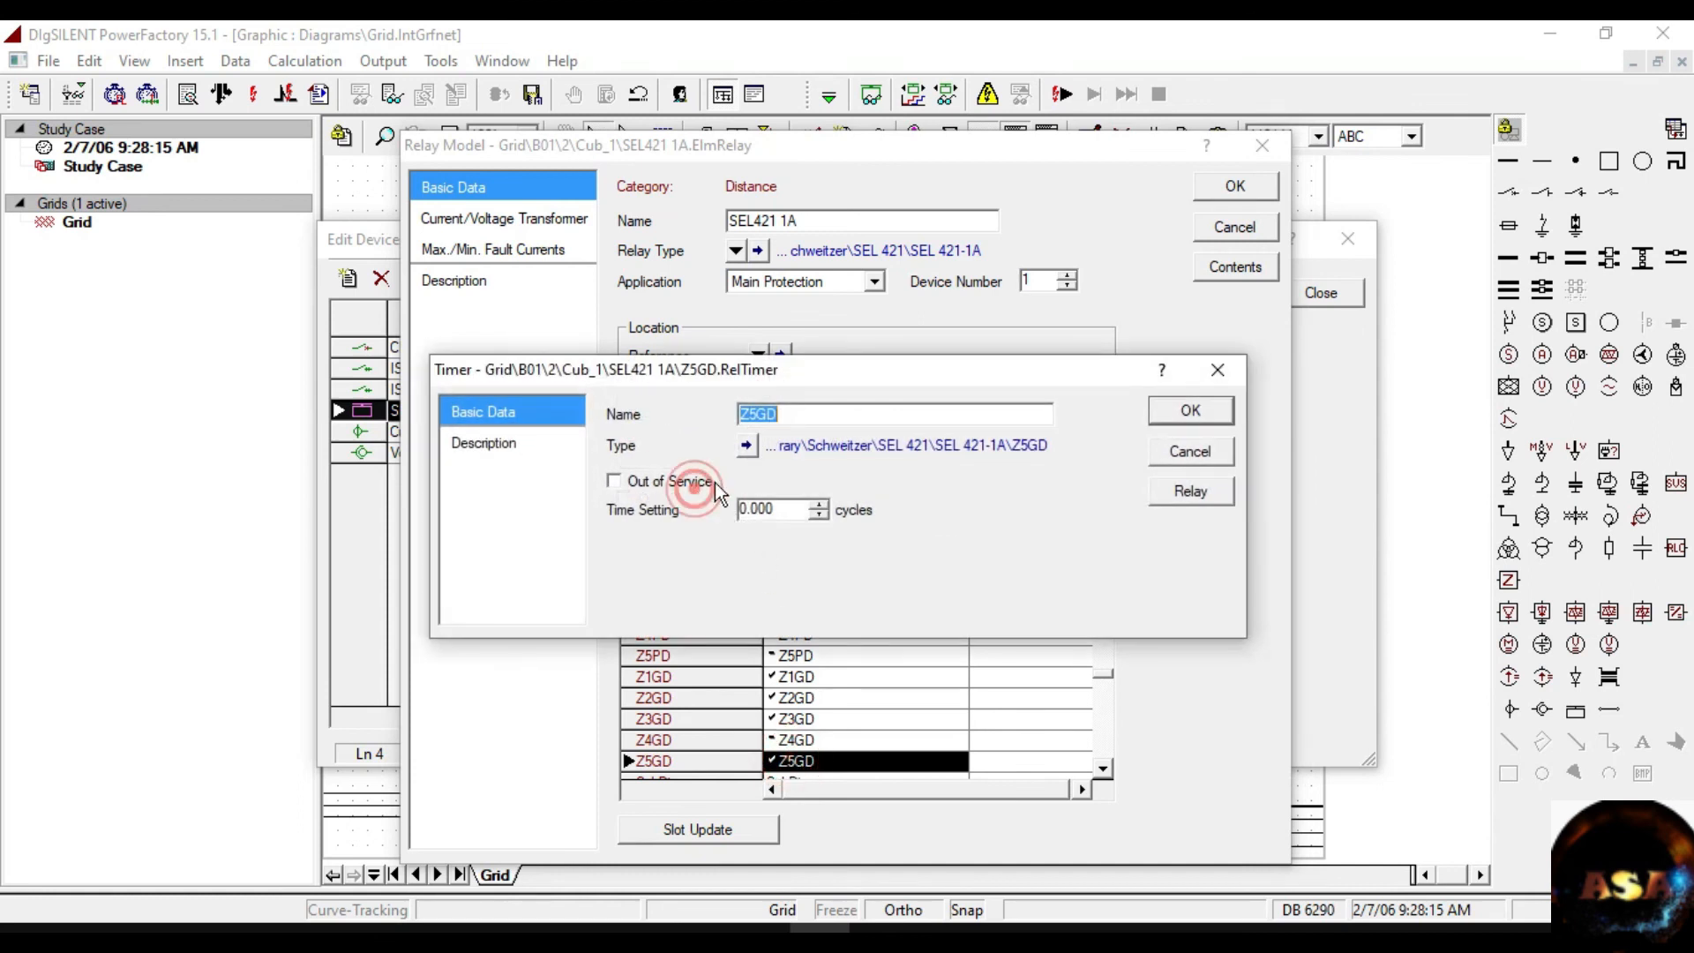
pyautogui.click(615, 481)
pyautogui.click(1191, 410)
# Set the instantaneous phase overcurrent elements 50P1 and 50P2 out of service.
pyautogui.scroll(-2, 907, 693)
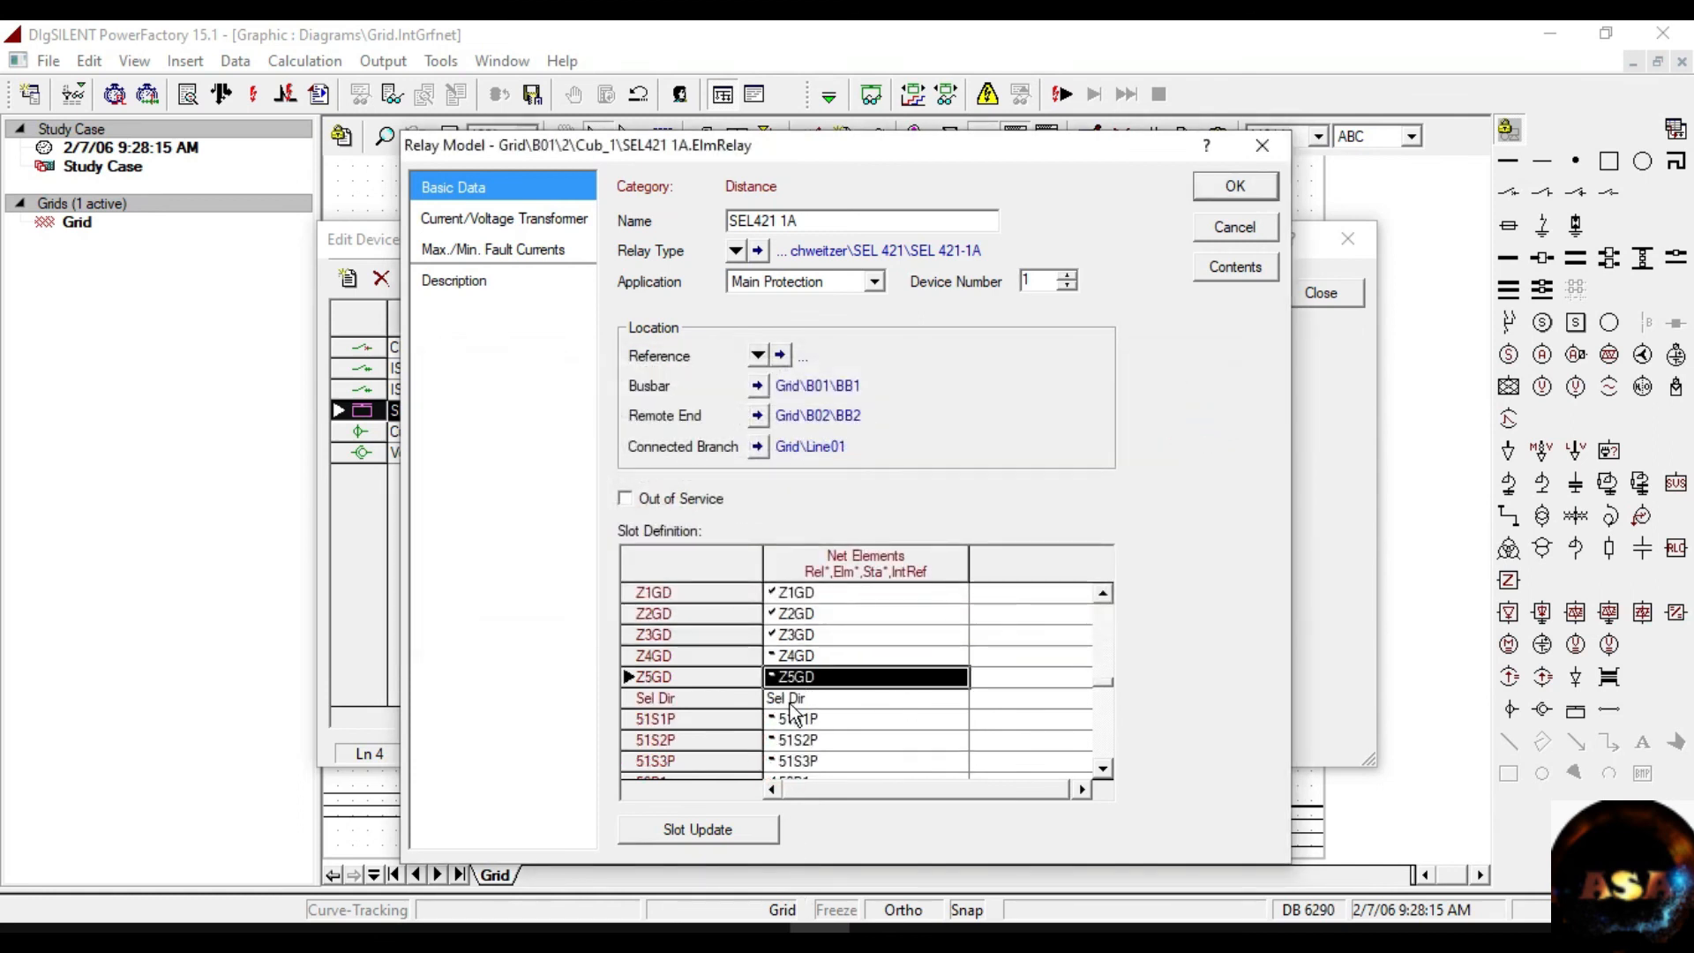
pyautogui.scroll(-2, 862, 729)
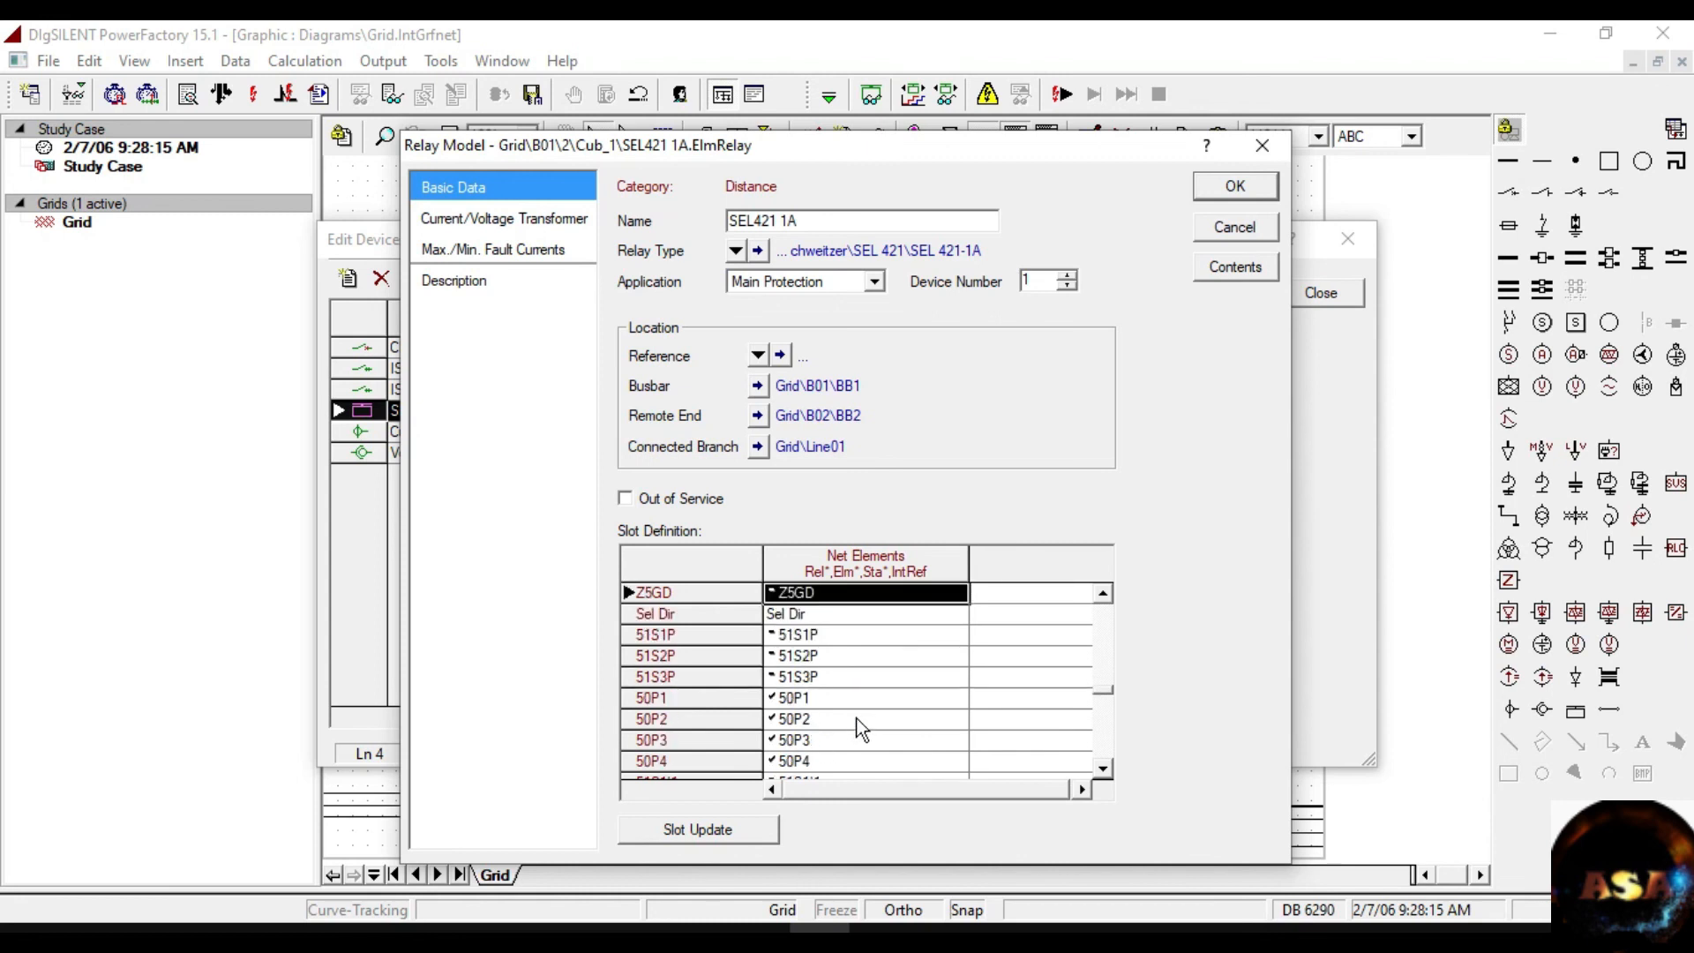
pyautogui.doubleClick(799, 702)
pyautogui.click(676, 516)
pyautogui.click(1190, 396)
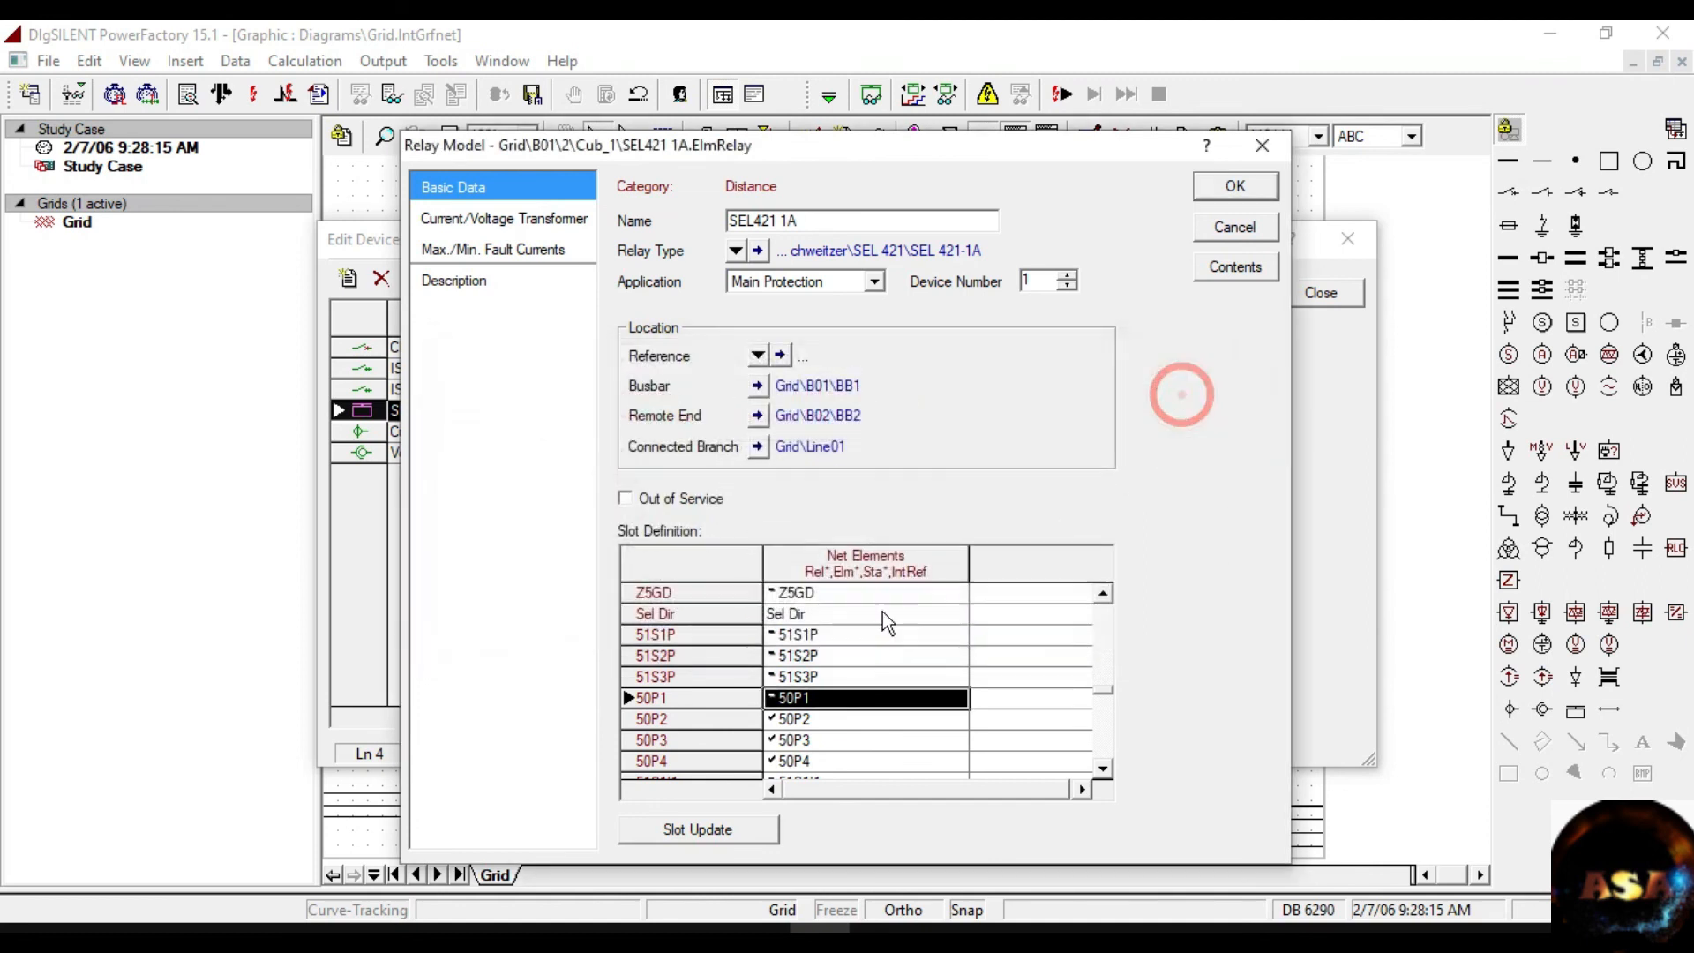
pyautogui.click(799, 719)
pyautogui.doubleClick(800, 721)
pyautogui.click(615, 517)
pyautogui.click(1190, 399)
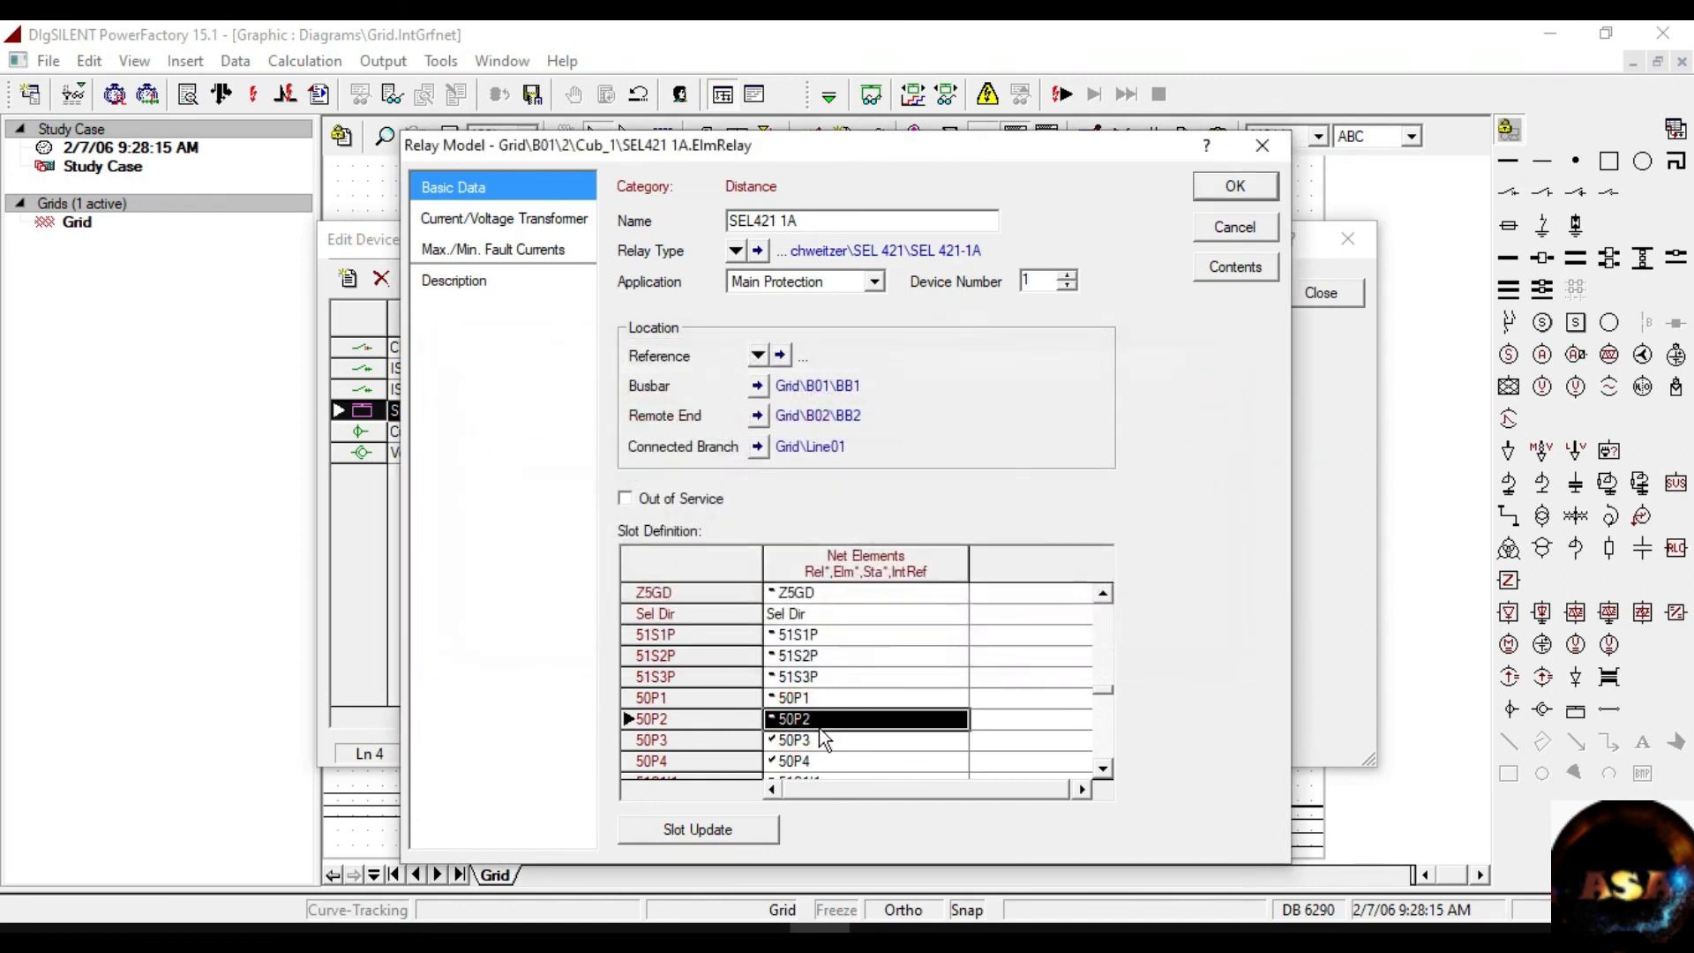
# Set the instantaneous phase overcurrent elements 50P3 and 50P4 out of service.
pyautogui.doubleClick(793, 741)
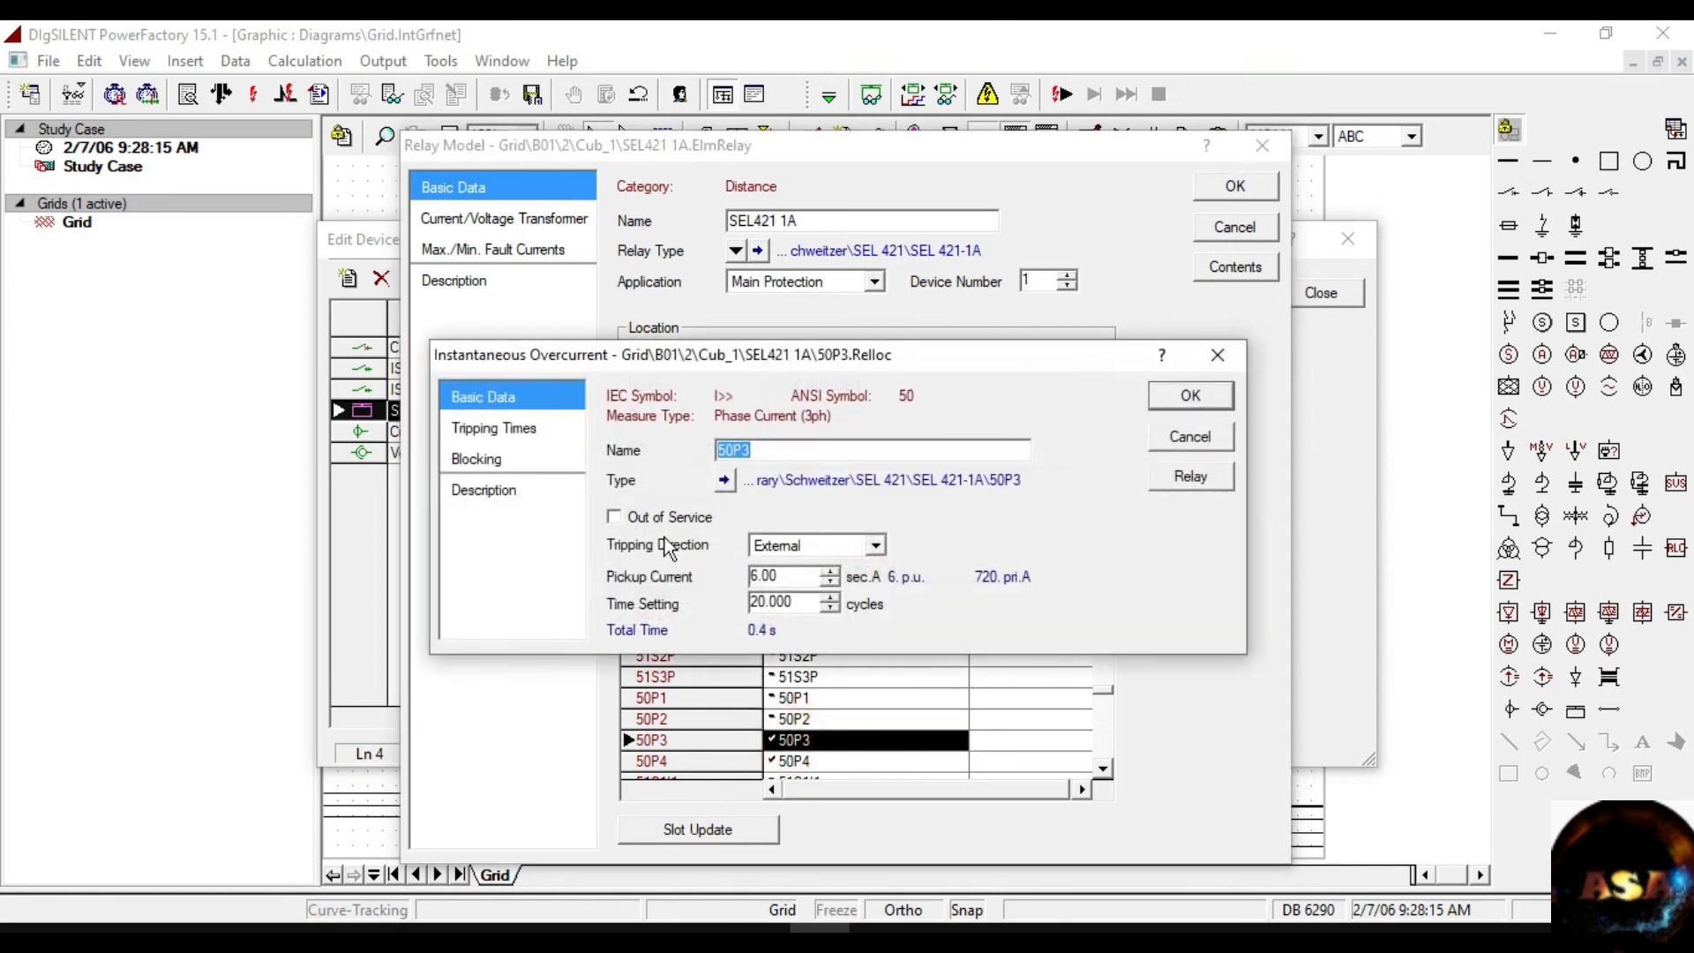
pyautogui.click(615, 517)
pyautogui.click(1172, 399)
pyautogui.scroll(-2, 953, 649)
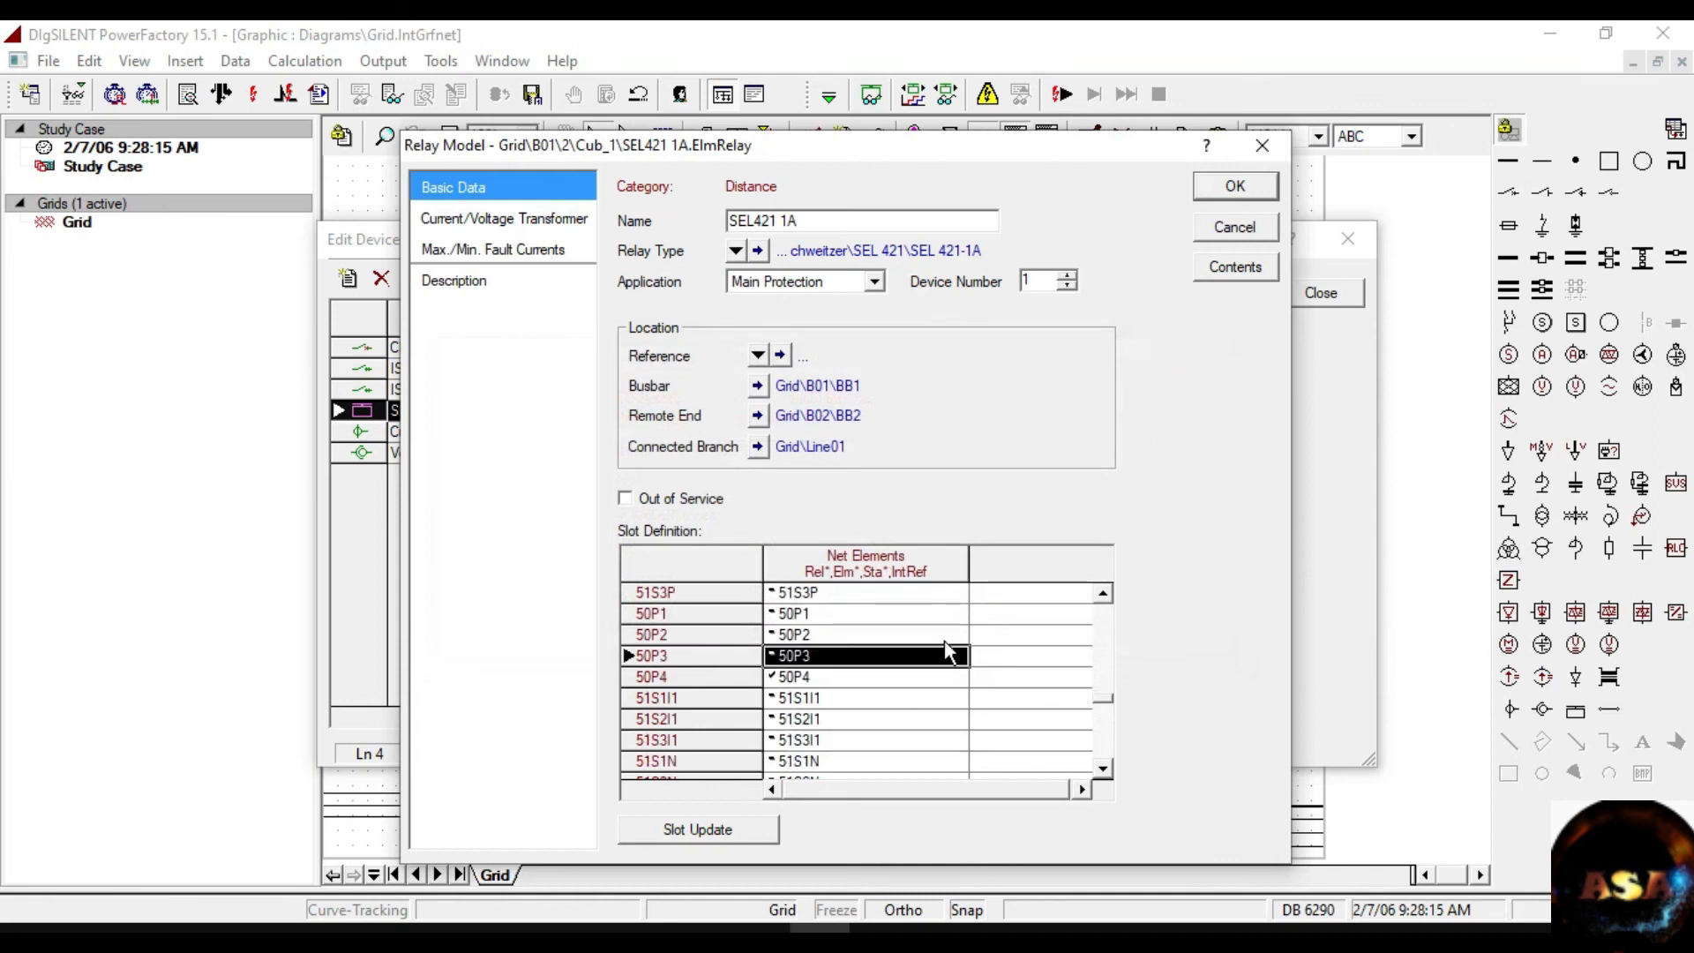
pyautogui.doubleClick(792, 677)
pyautogui.click(626, 522)
pyautogui.click(1190, 395)
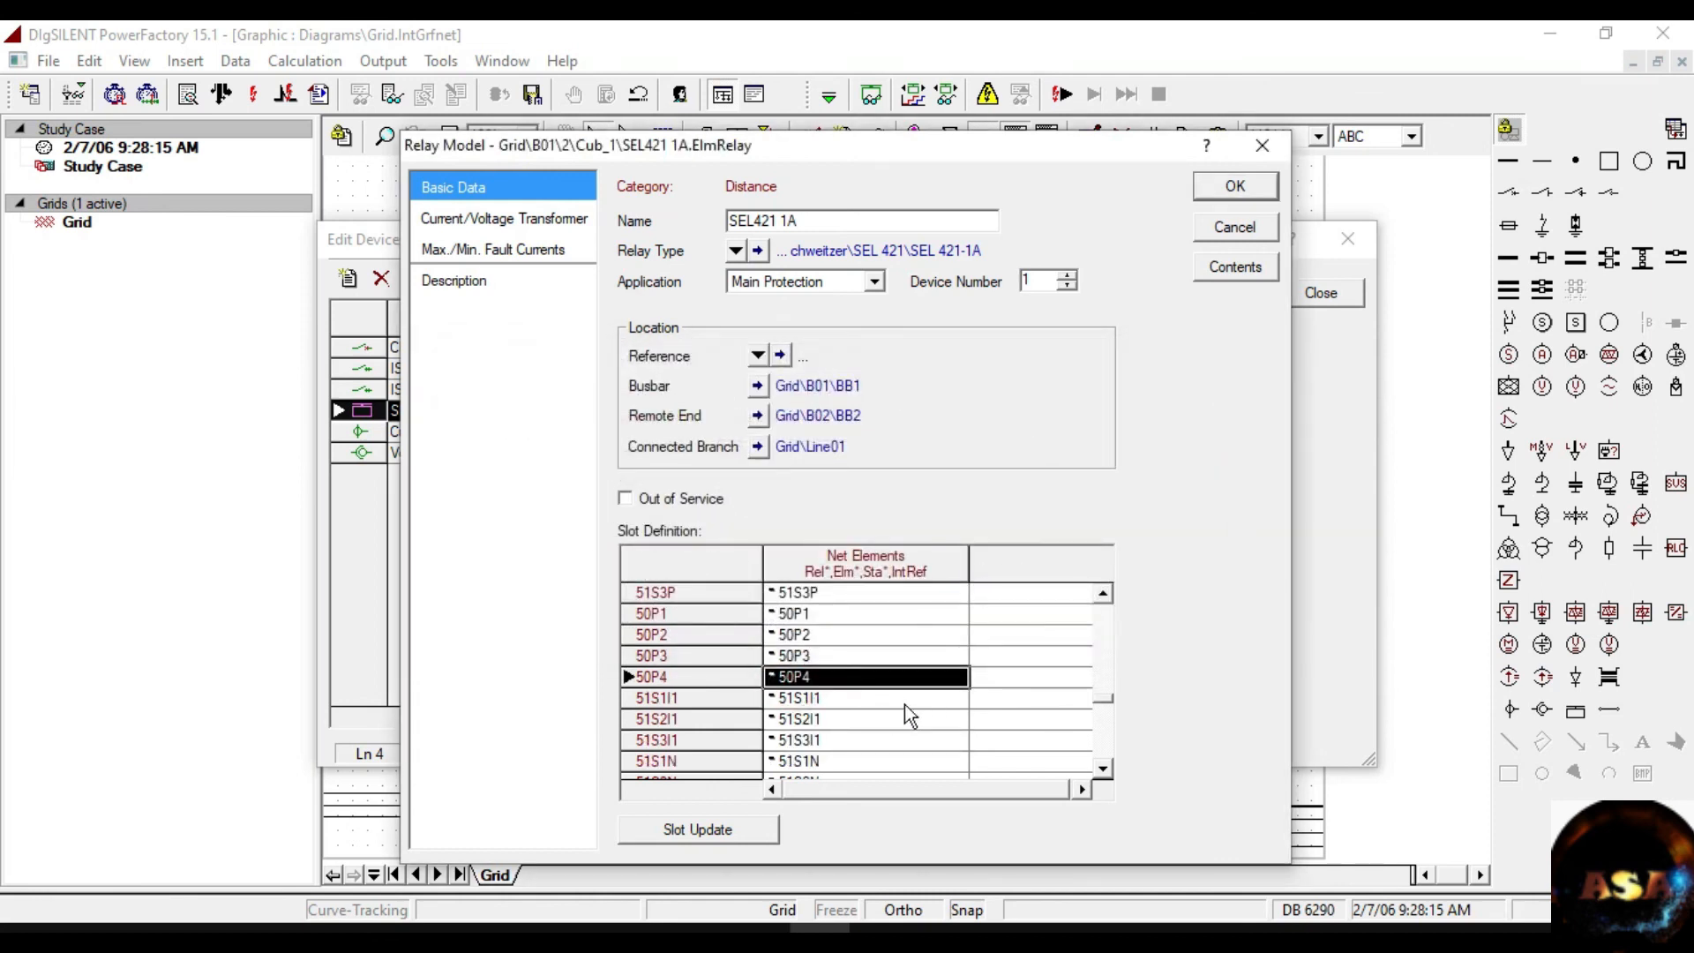
# Review the service status of the relay's remaining overcurrent, voltage, logic, timer and mho zone slots.
pyautogui.scroll(-2, 904, 704)
pyautogui.scroll(-4, 876, 718)
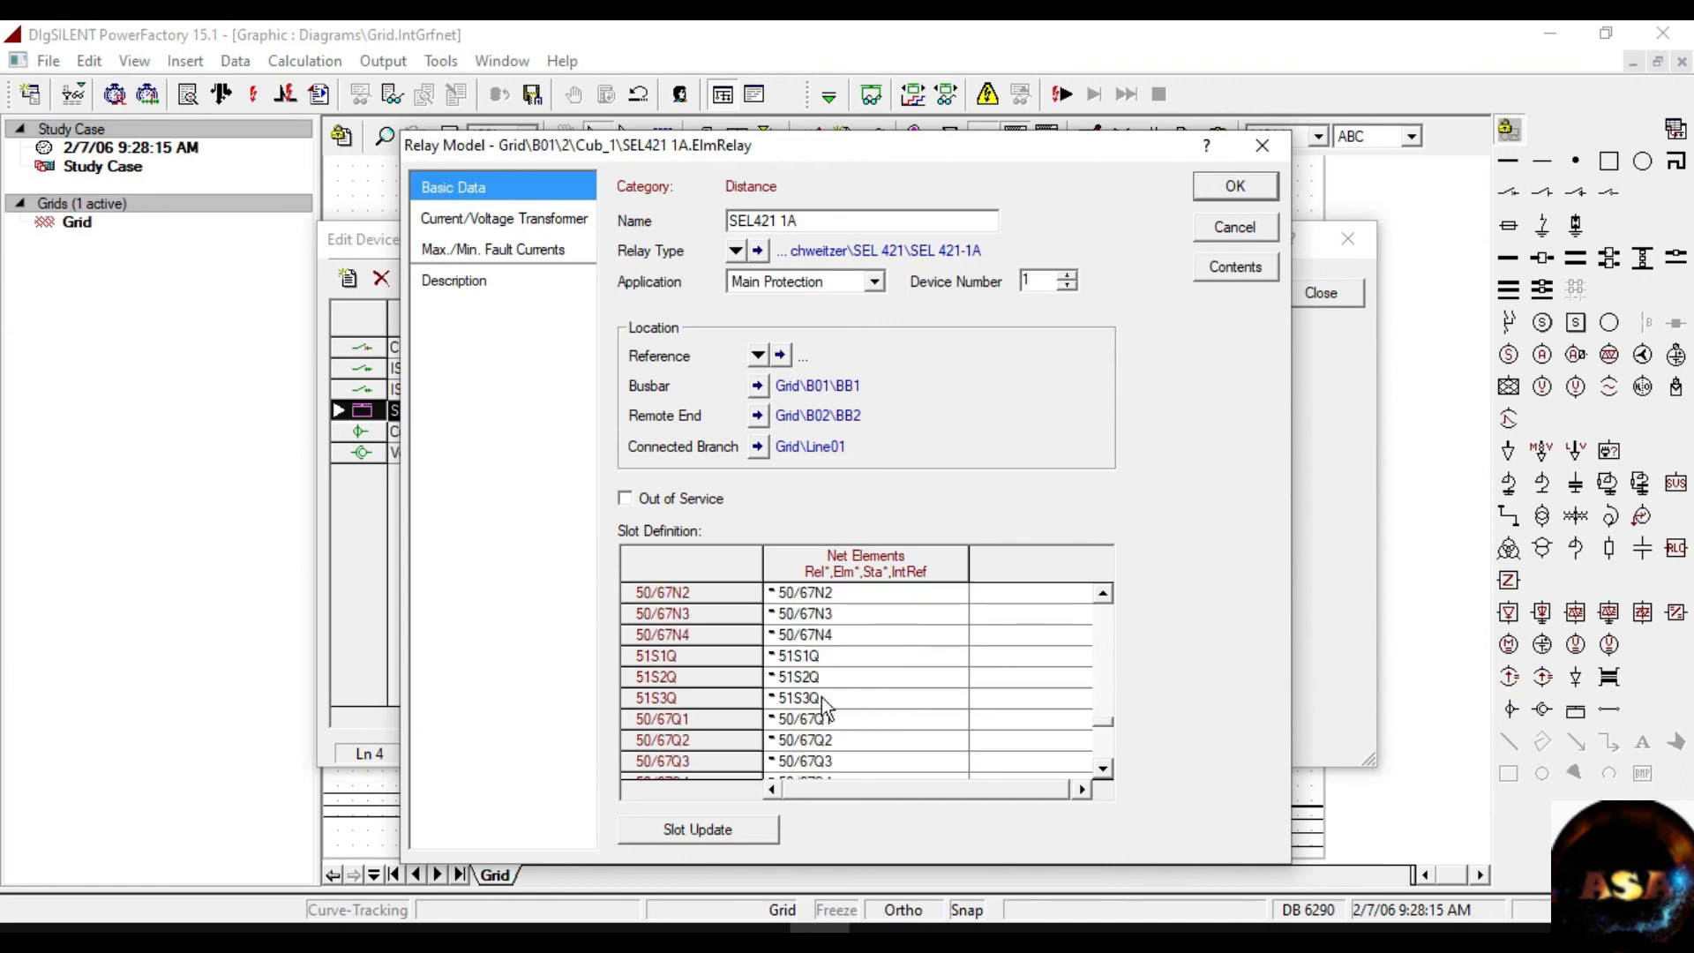
pyautogui.scroll(-4, 818, 746)
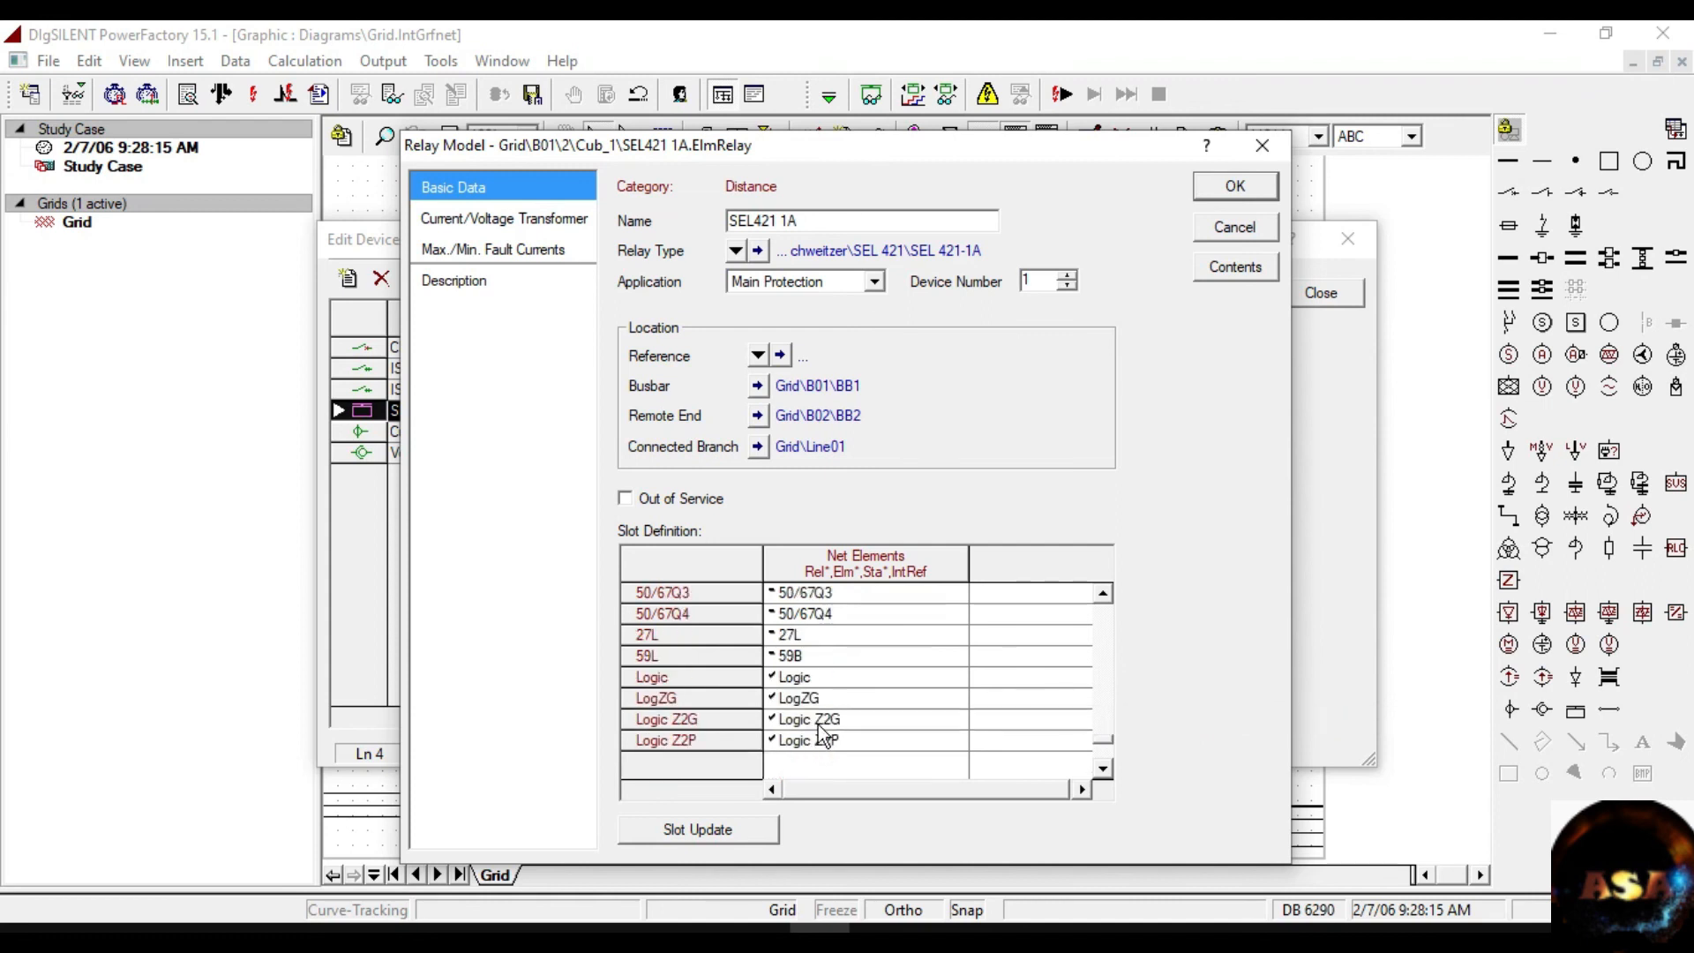
pyautogui.click(785, 676)
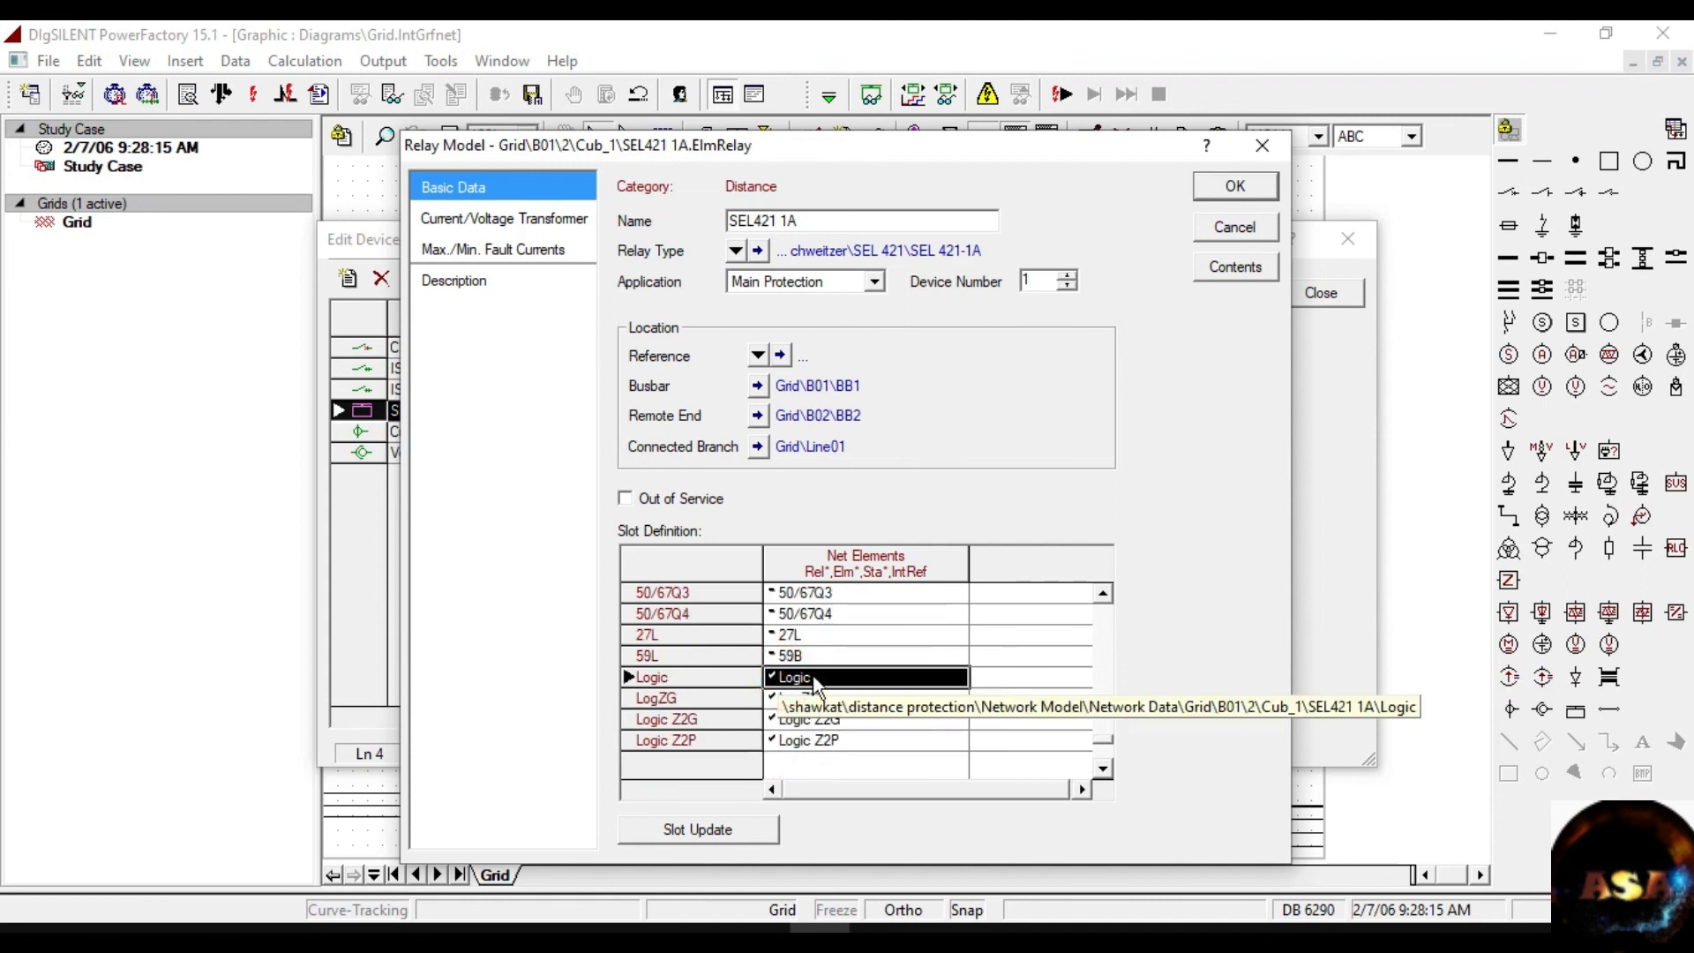
pyautogui.click(834, 698)
pyautogui.click(829, 719)
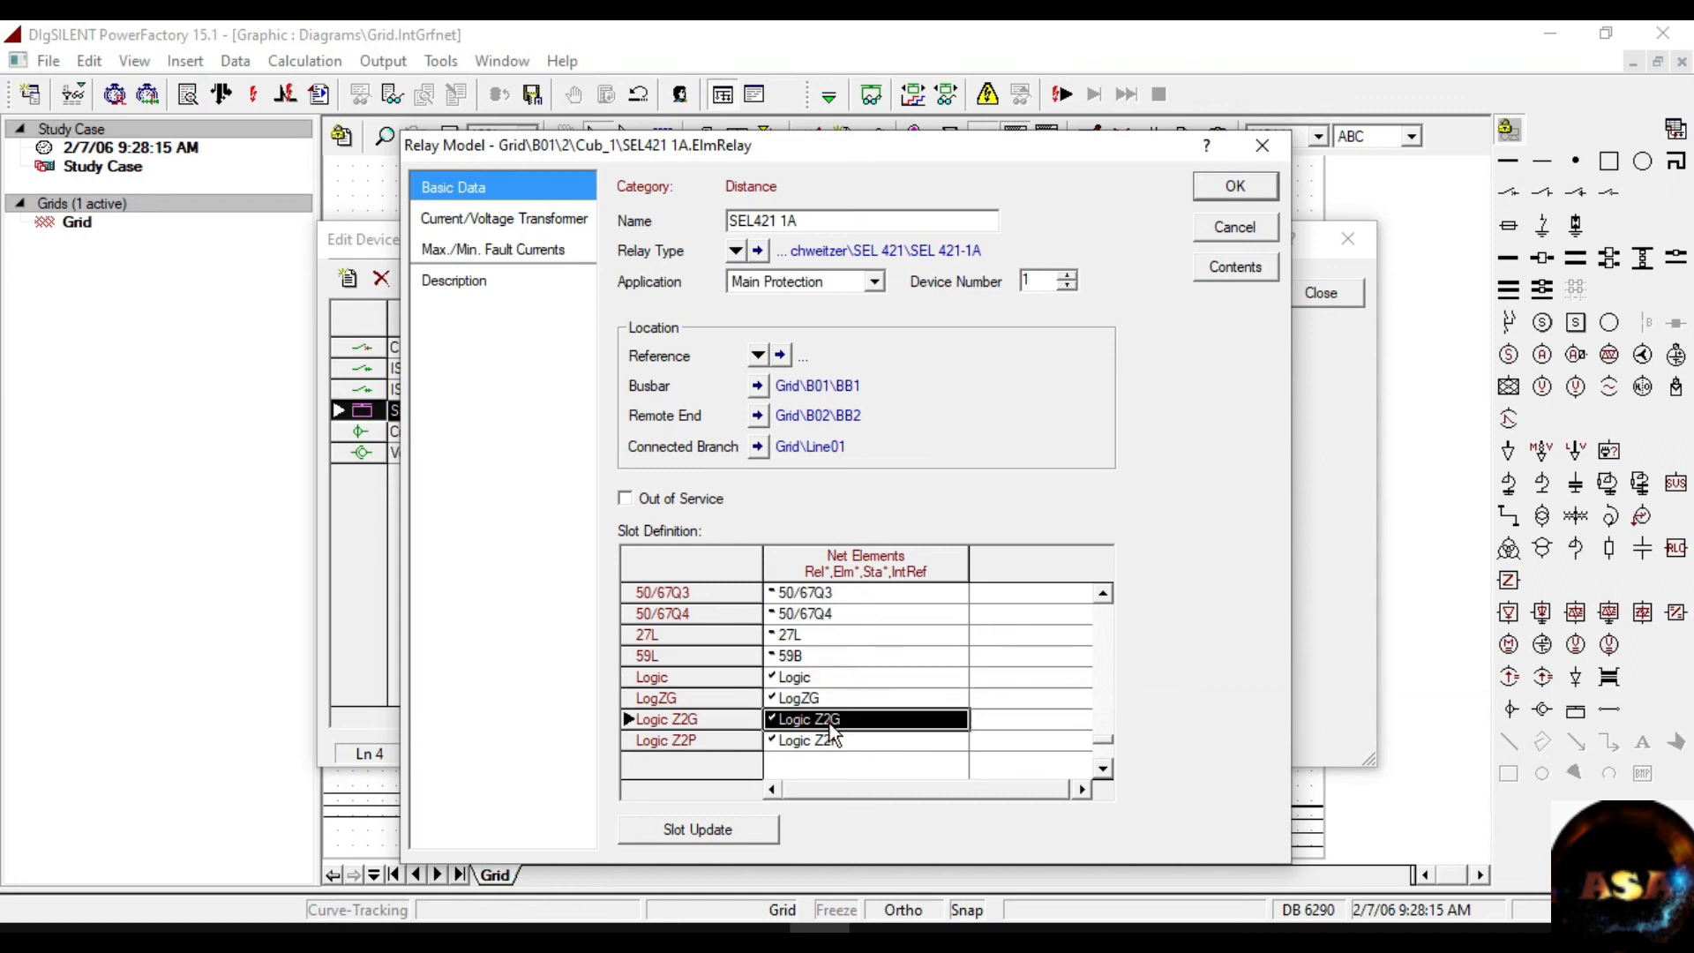
pyautogui.click(829, 741)
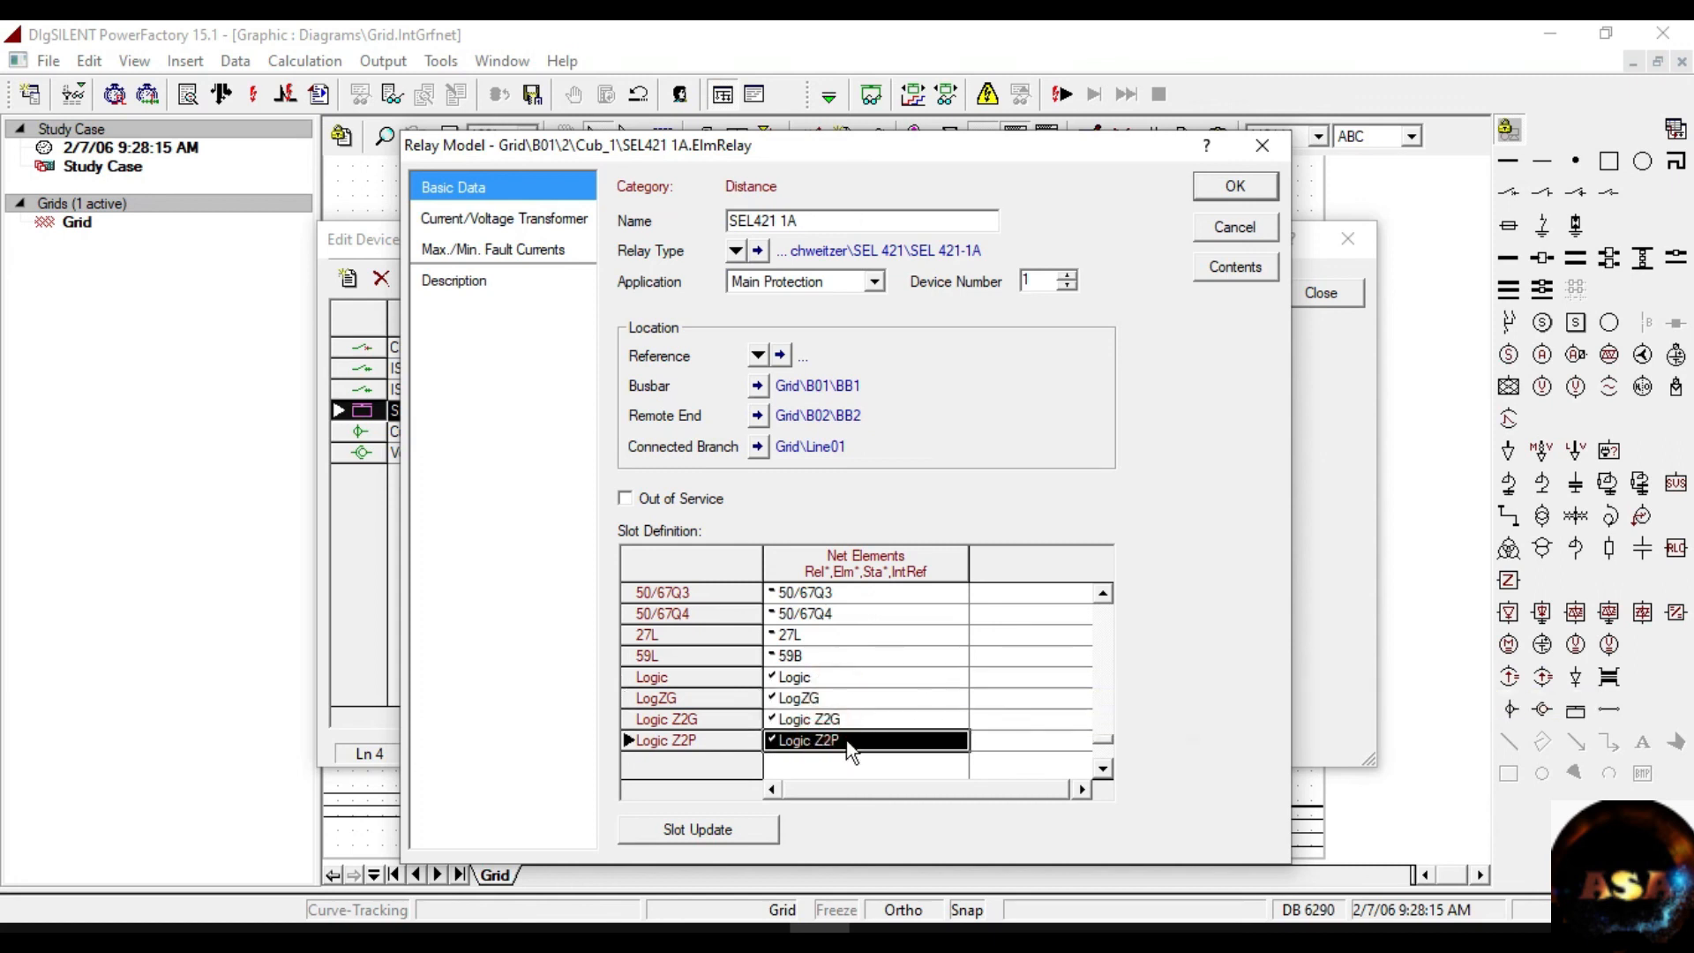
pyautogui.scroll(5, 849, 750)
pyautogui.scroll(4, 845, 739)
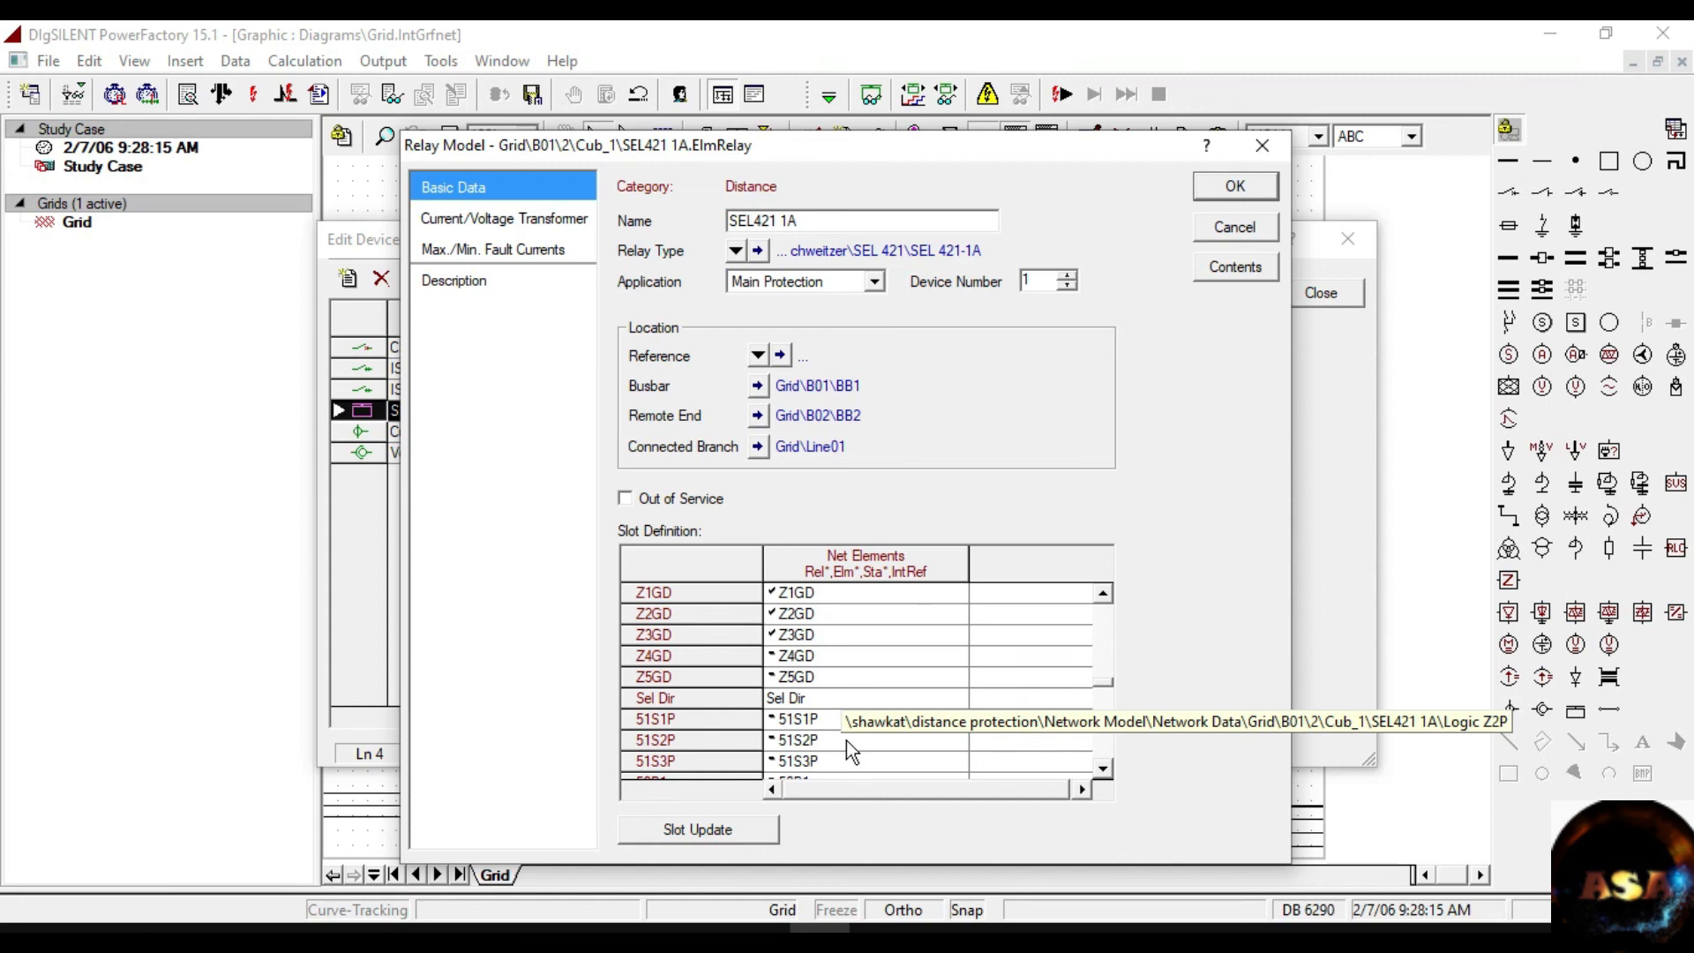
pyautogui.scroll(3, 919, 714)
pyautogui.scroll(6, 919, 713)
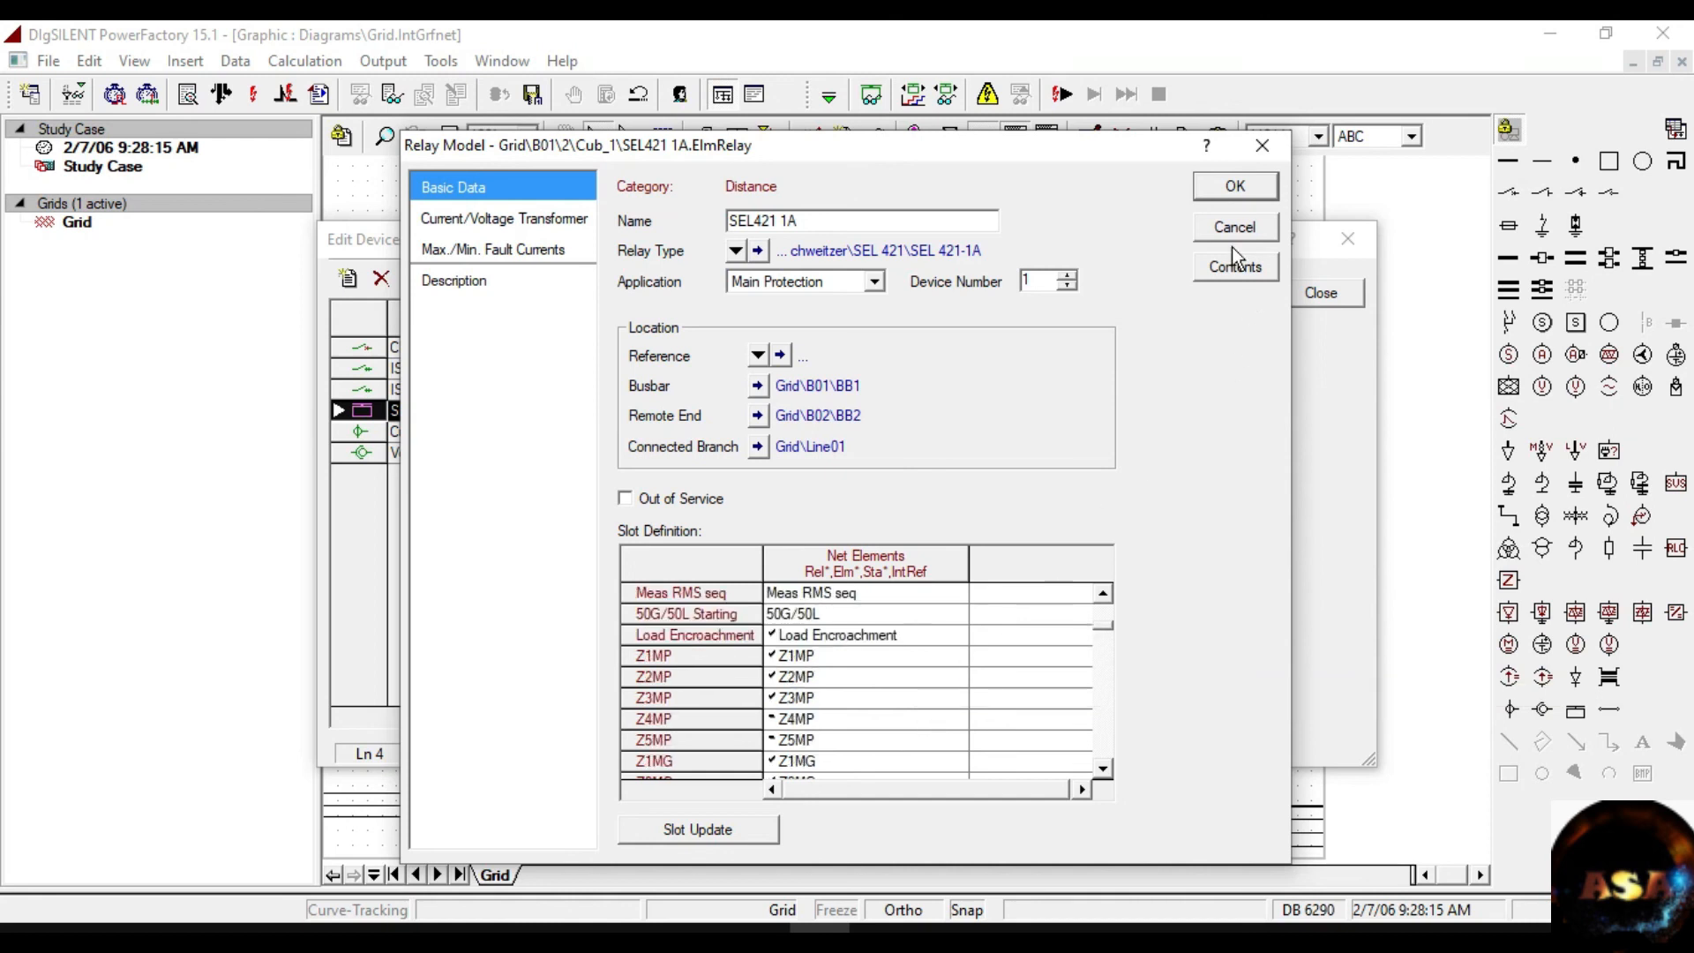
# Accept the SEL421 1A relay settings and close the device list of the cubicle.
pyautogui.click(1234, 188)
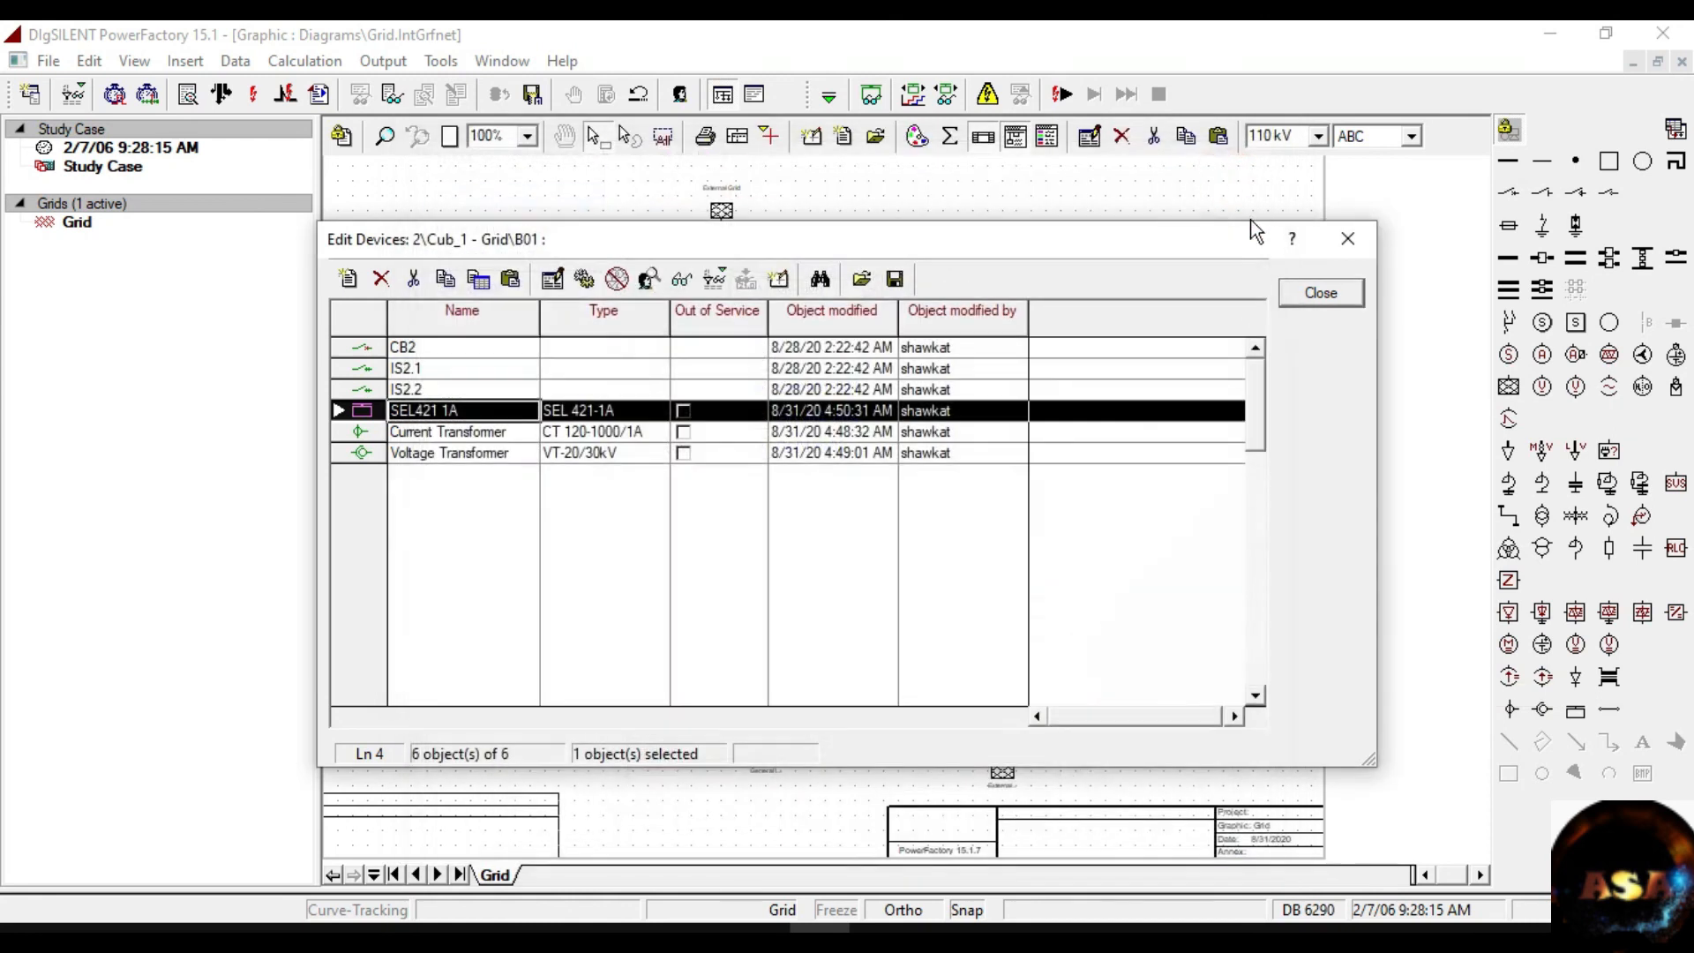
pyautogui.click(1334, 294)
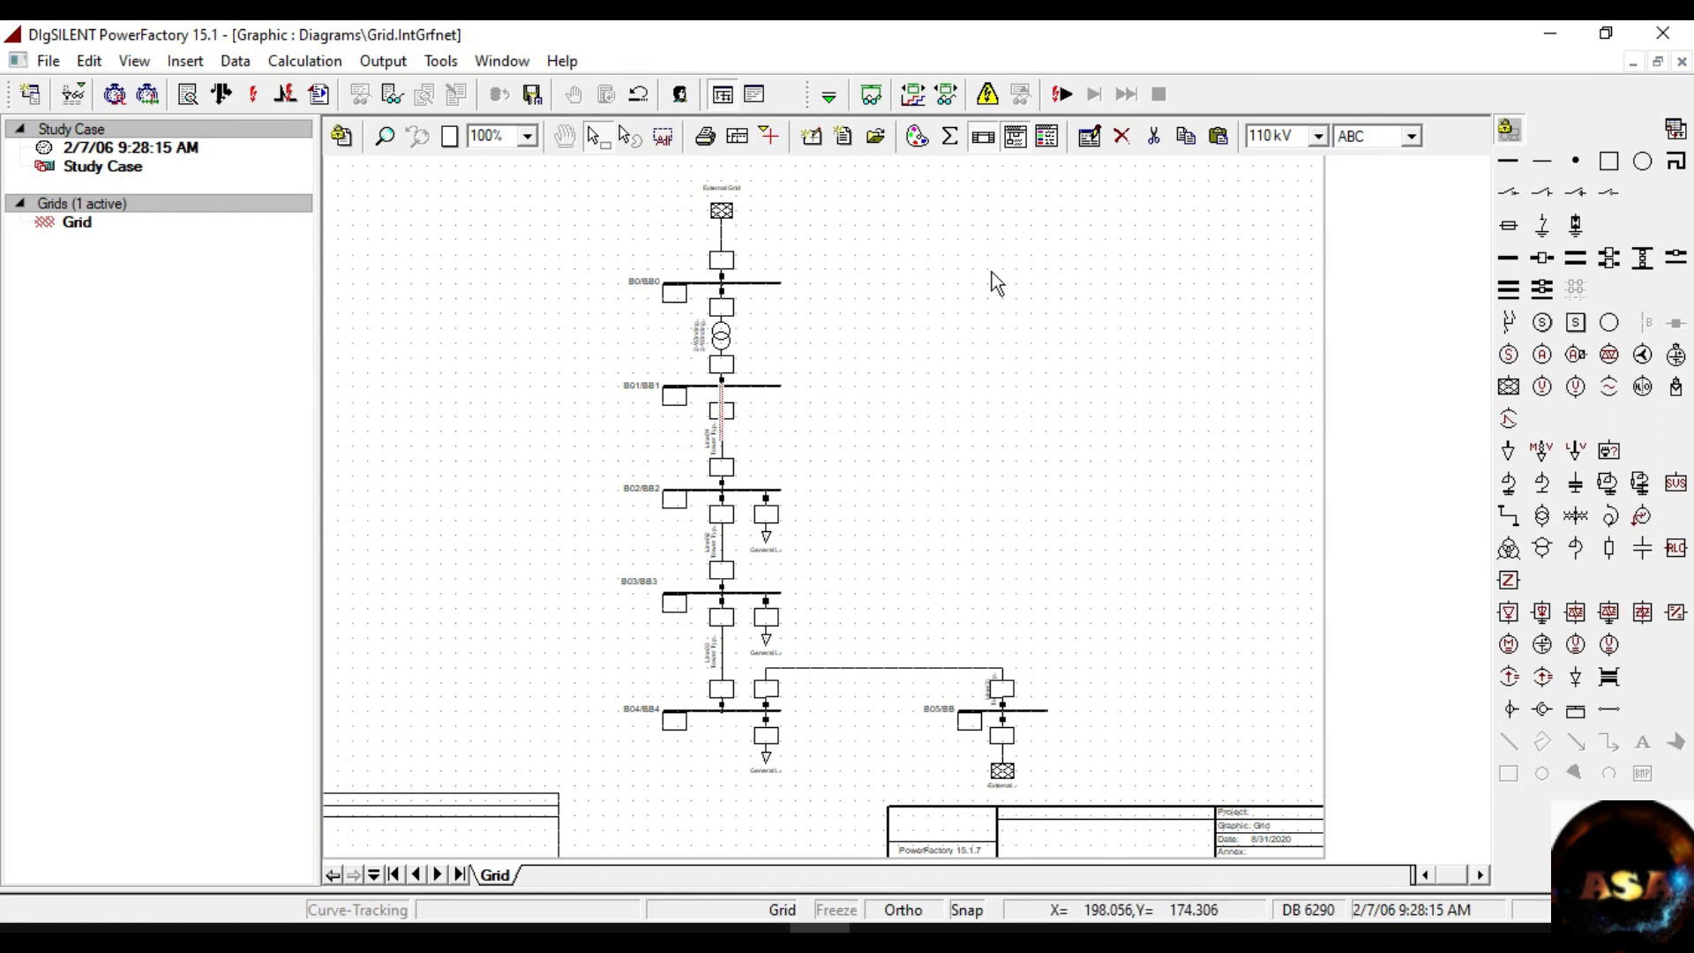
pyautogui.click(1009, 302)
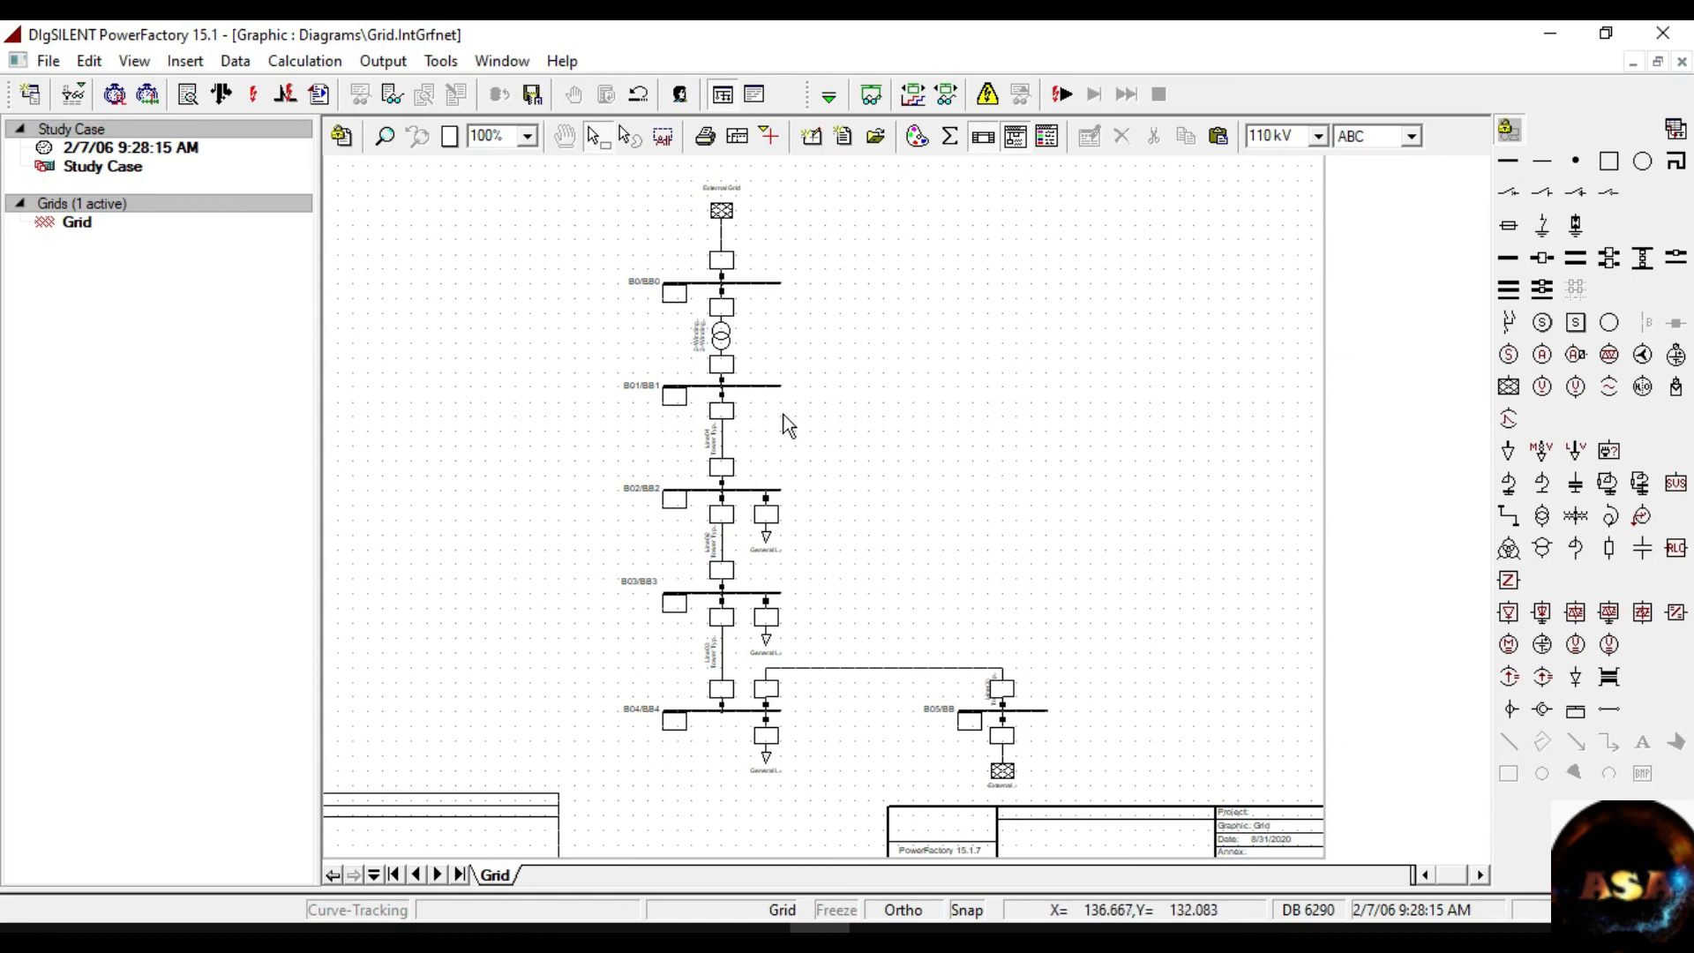
# Define a new path named Path 01 from busbars BB1 to BB4, including the intermediate busbars and connecting lines.
pyautogui.click(769, 389)
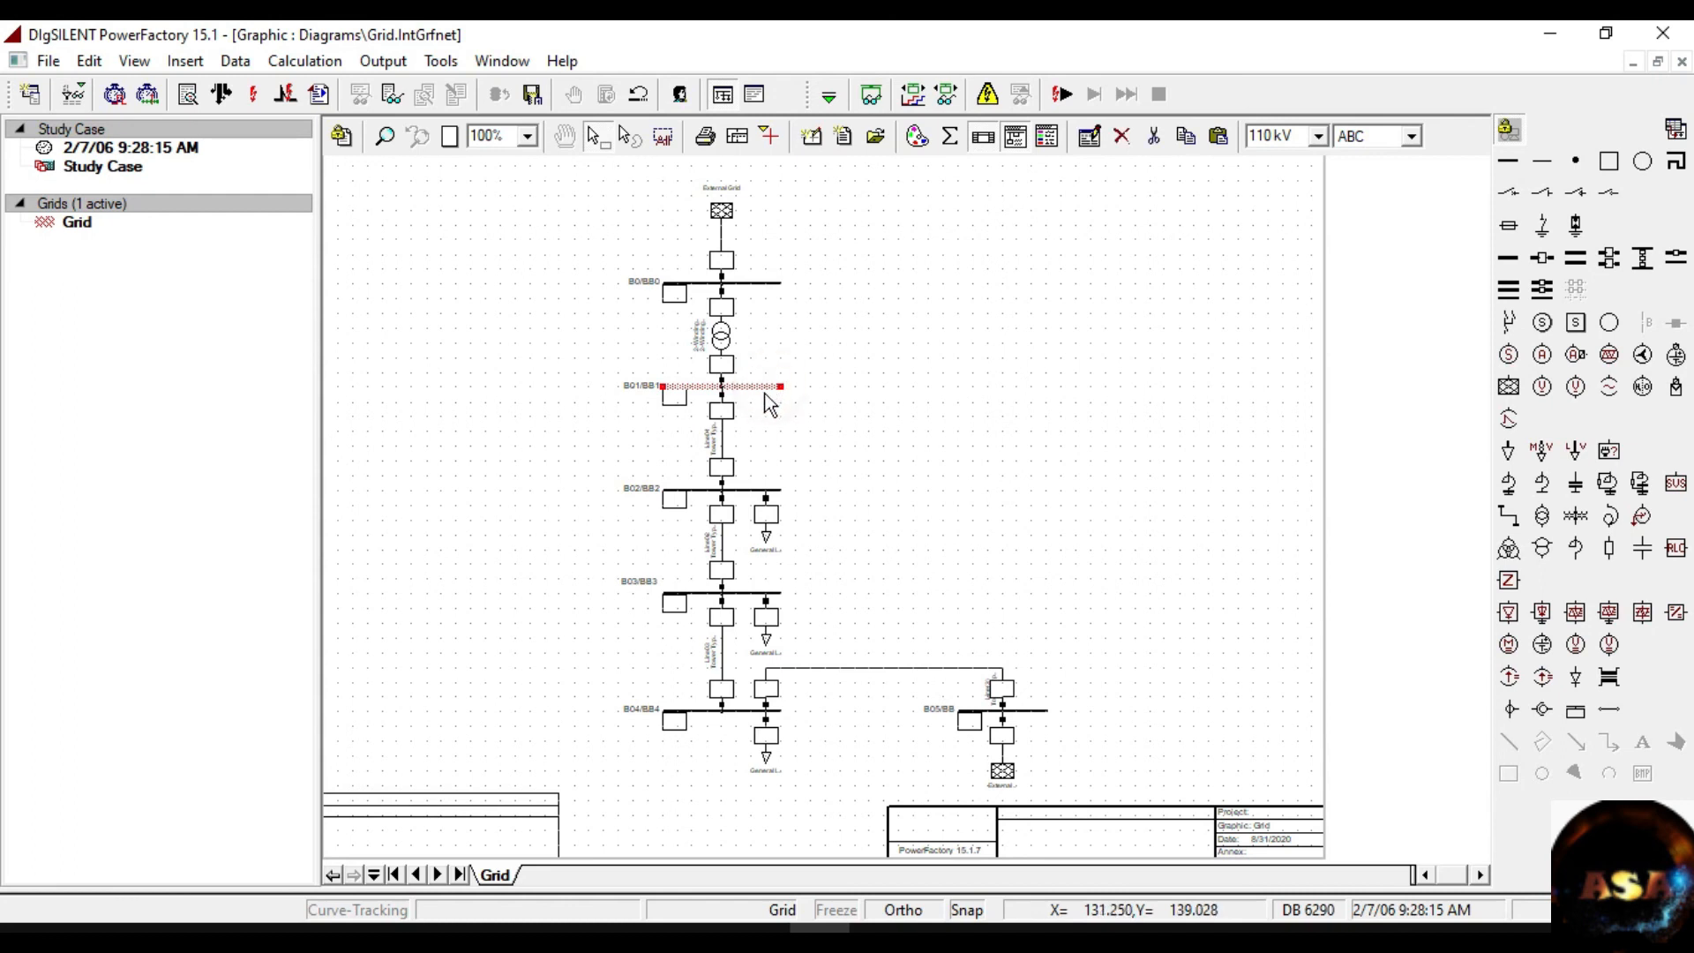
pyautogui.keyDown('ctrl'); pyautogui.click(720, 441); pyautogui.keyUp('ctrl')
pyautogui.keyDown('ctrl'); pyautogui.click(760, 491); pyautogui.keyUp('ctrl')
pyautogui.keyDown('ctrl'); pyautogui.click(721, 542); pyautogui.keyUp('ctrl')
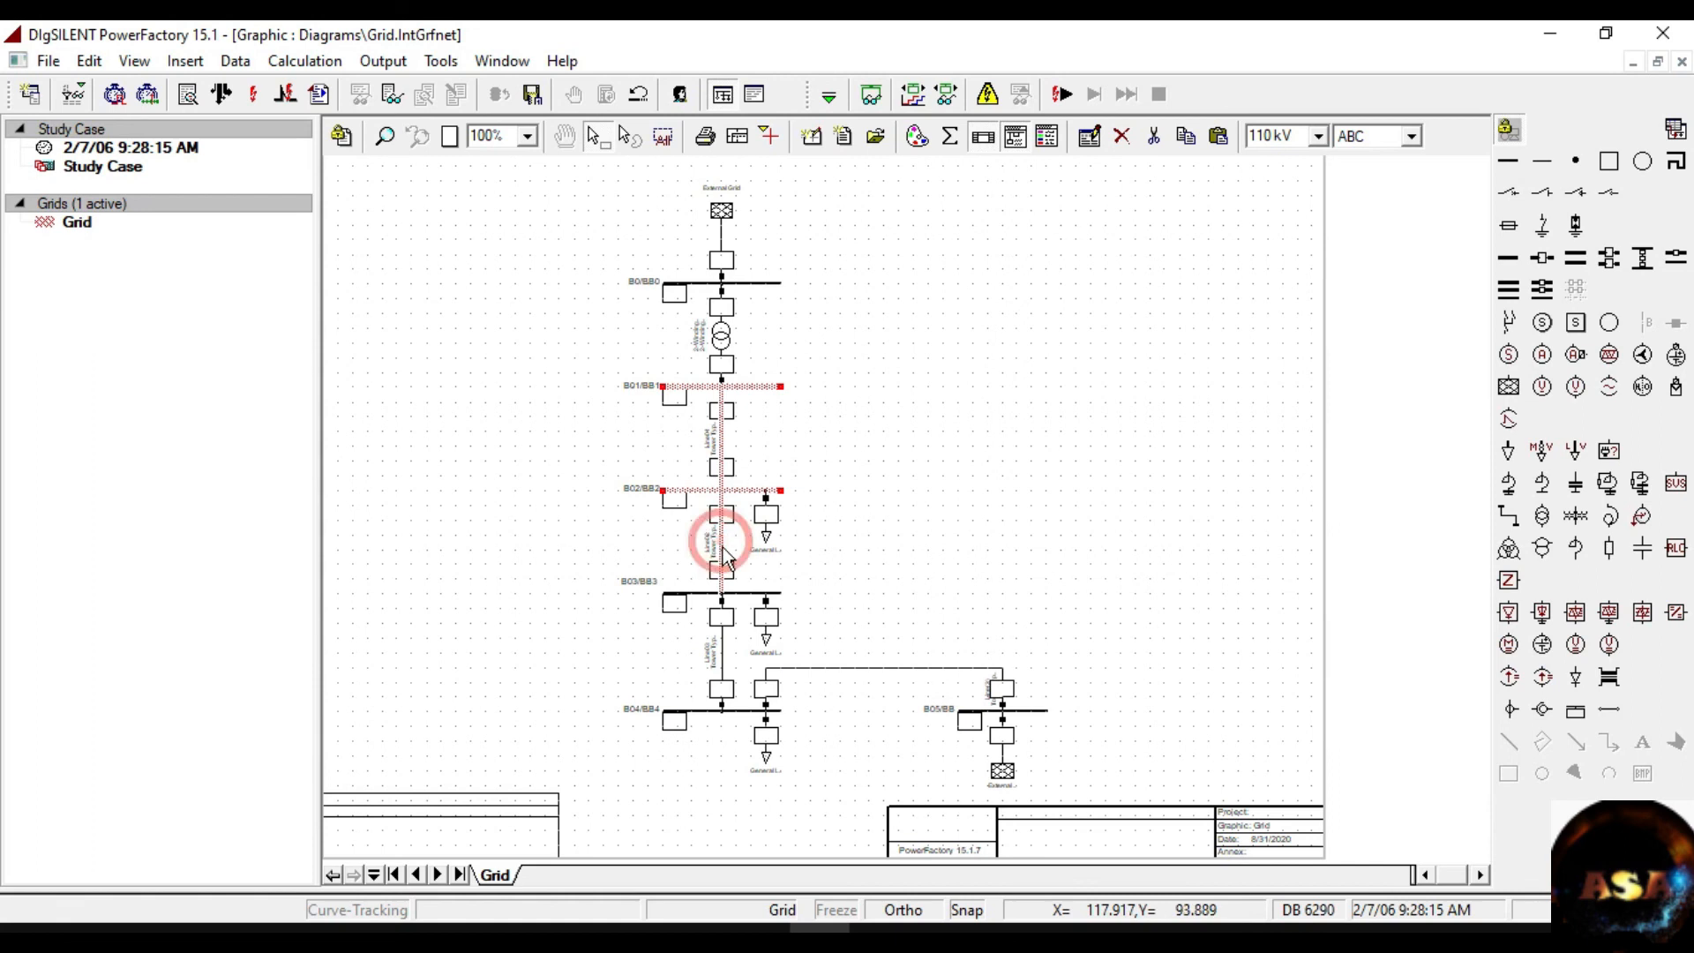
pyautogui.keyDown('ctrl'); pyautogui.click(748, 594); pyautogui.keyUp('ctrl')
pyautogui.keyDown('ctrl'); pyautogui.click(722, 675); pyautogui.keyUp('ctrl')
pyautogui.keyDown('ctrl'); pyautogui.click(731, 712); pyautogui.keyUp('ctrl')
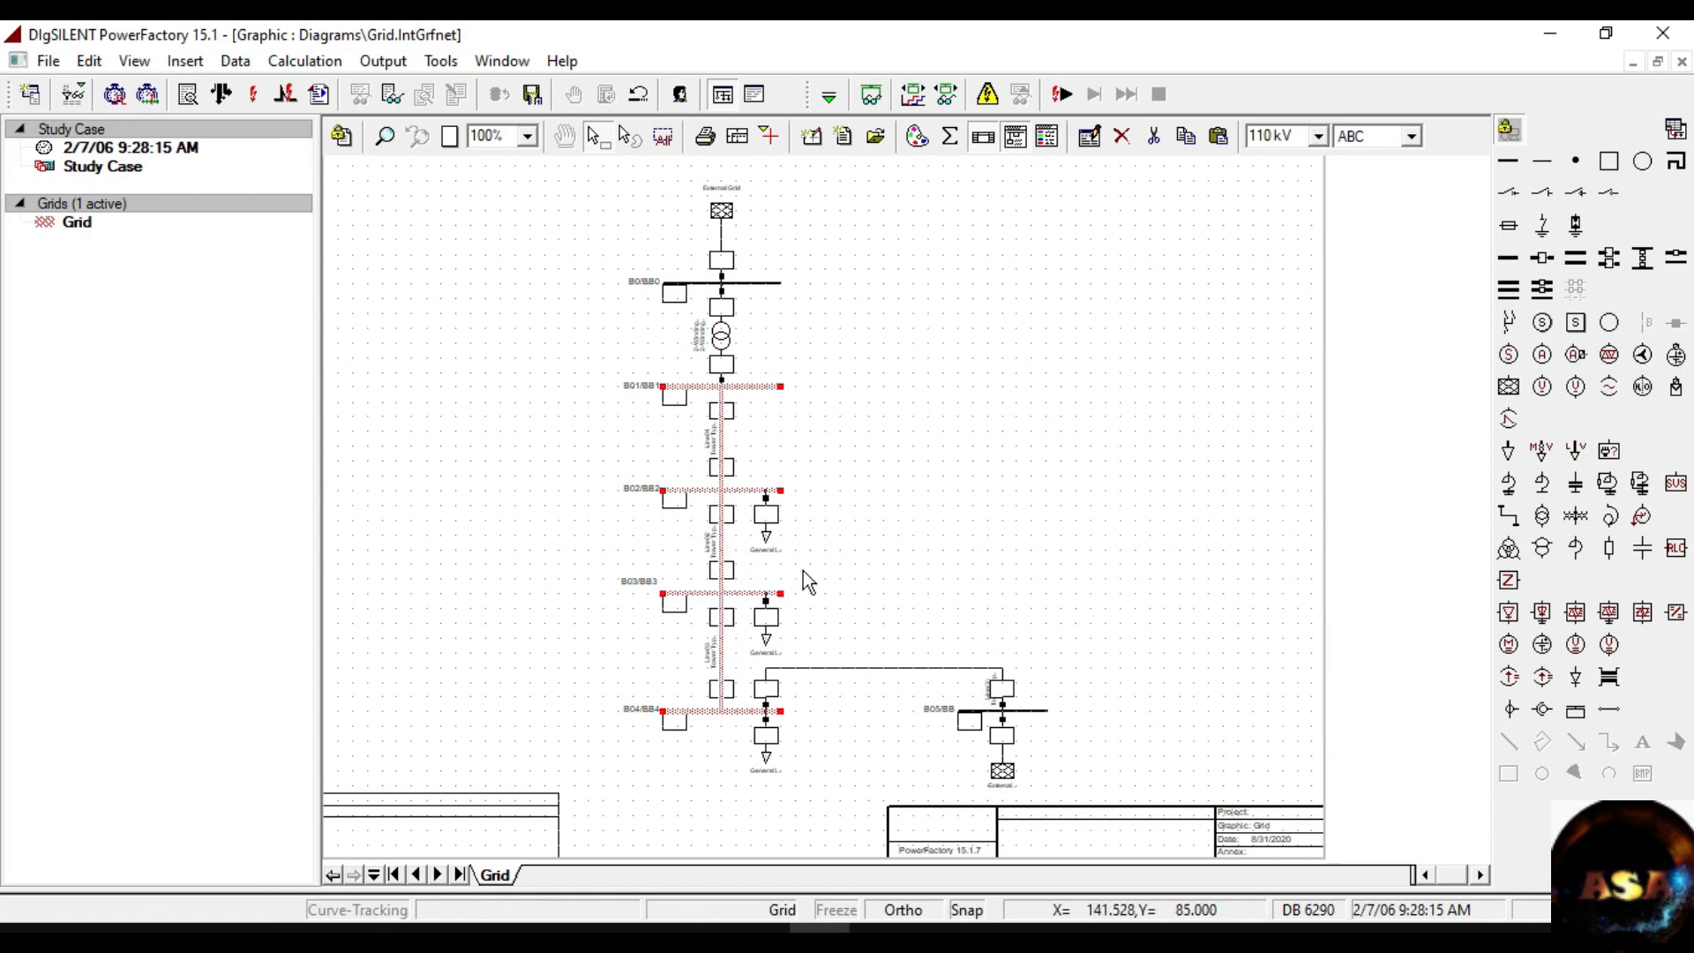
pyautogui.rightClick(723, 441)
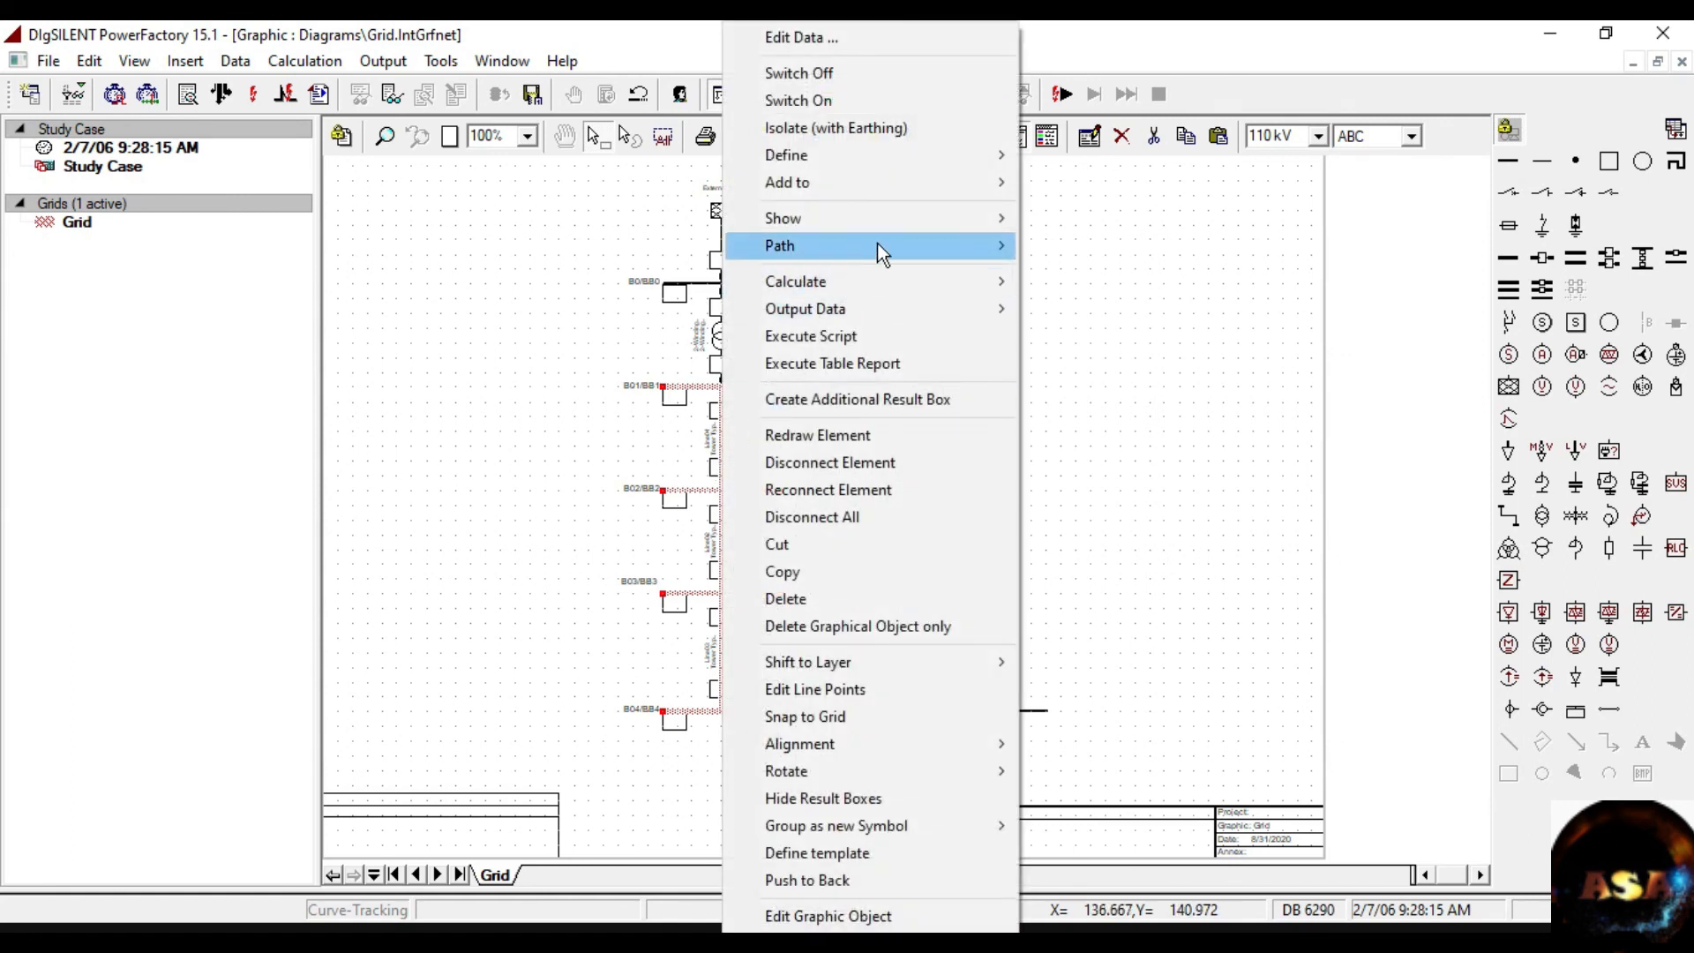
pyautogui.moveTo(951, 247)
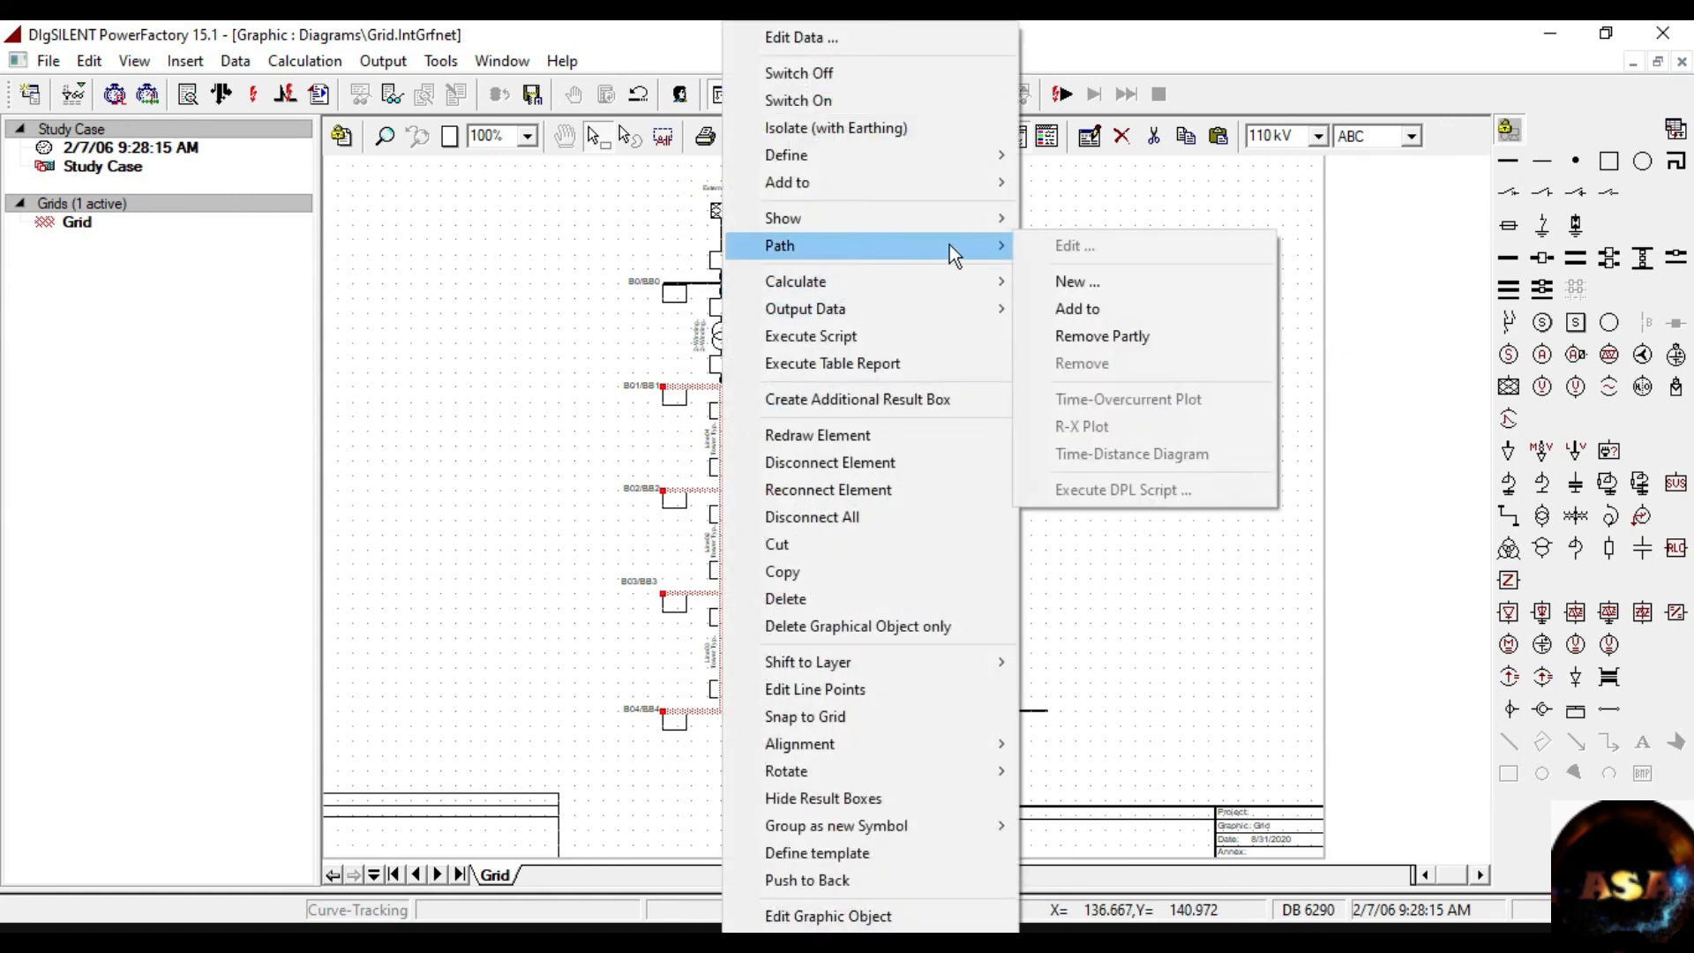
pyautogui.click(1078, 282)
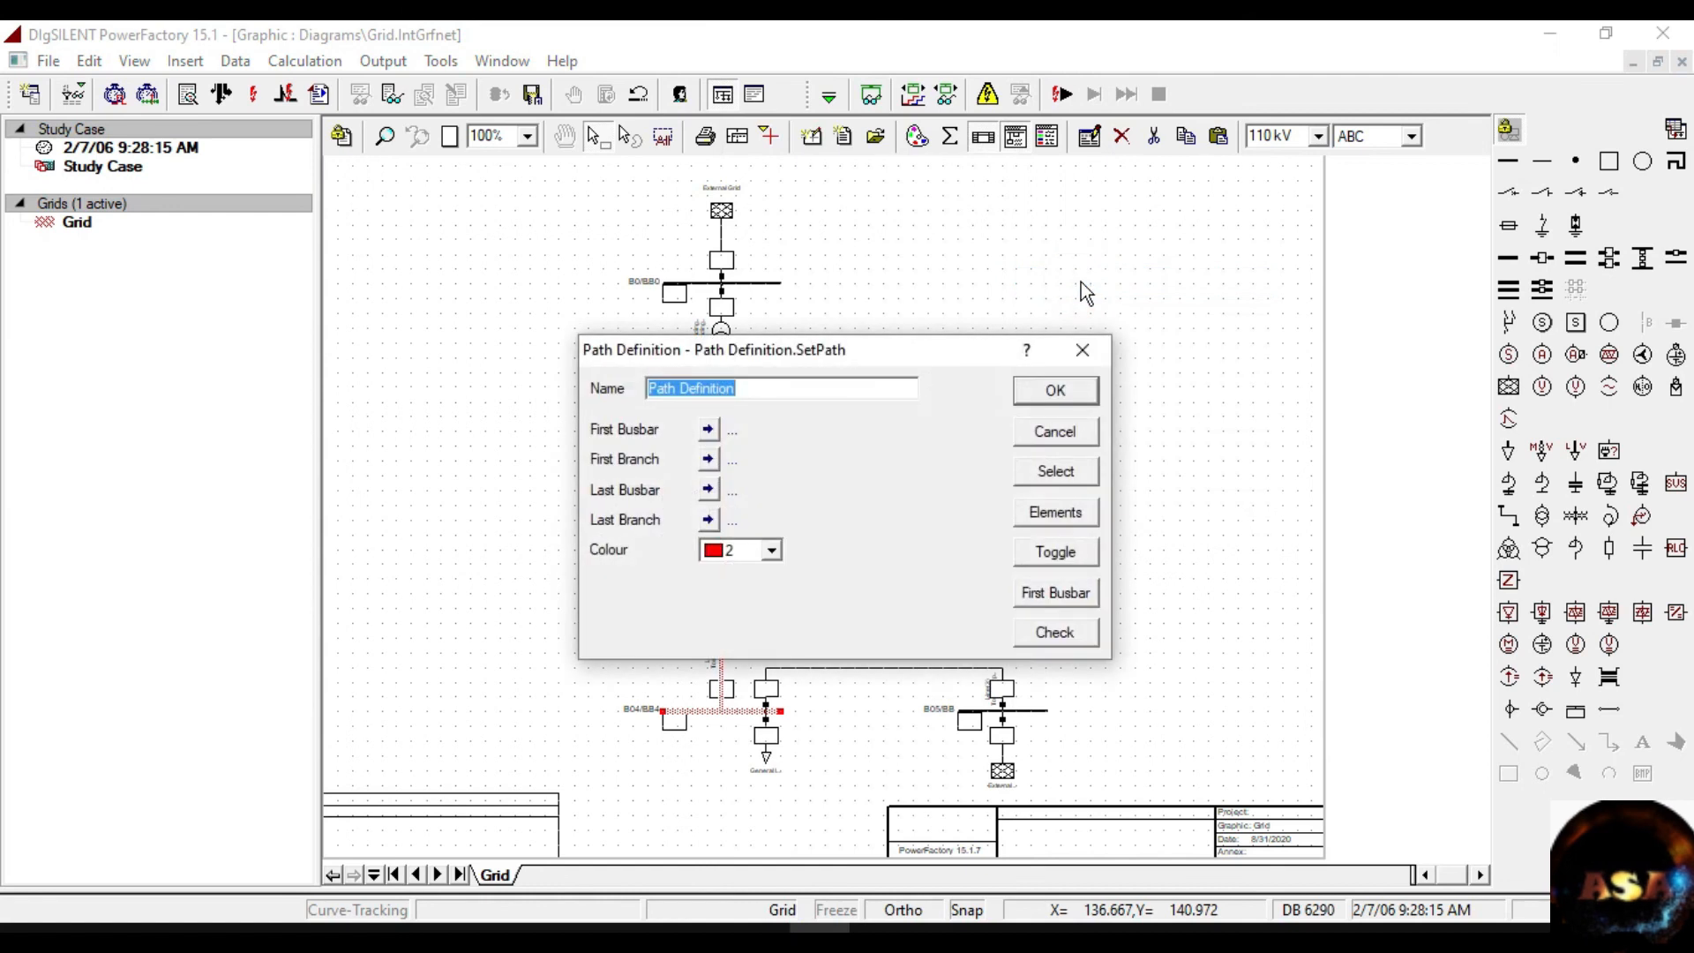
pyautogui.write('Path 01')
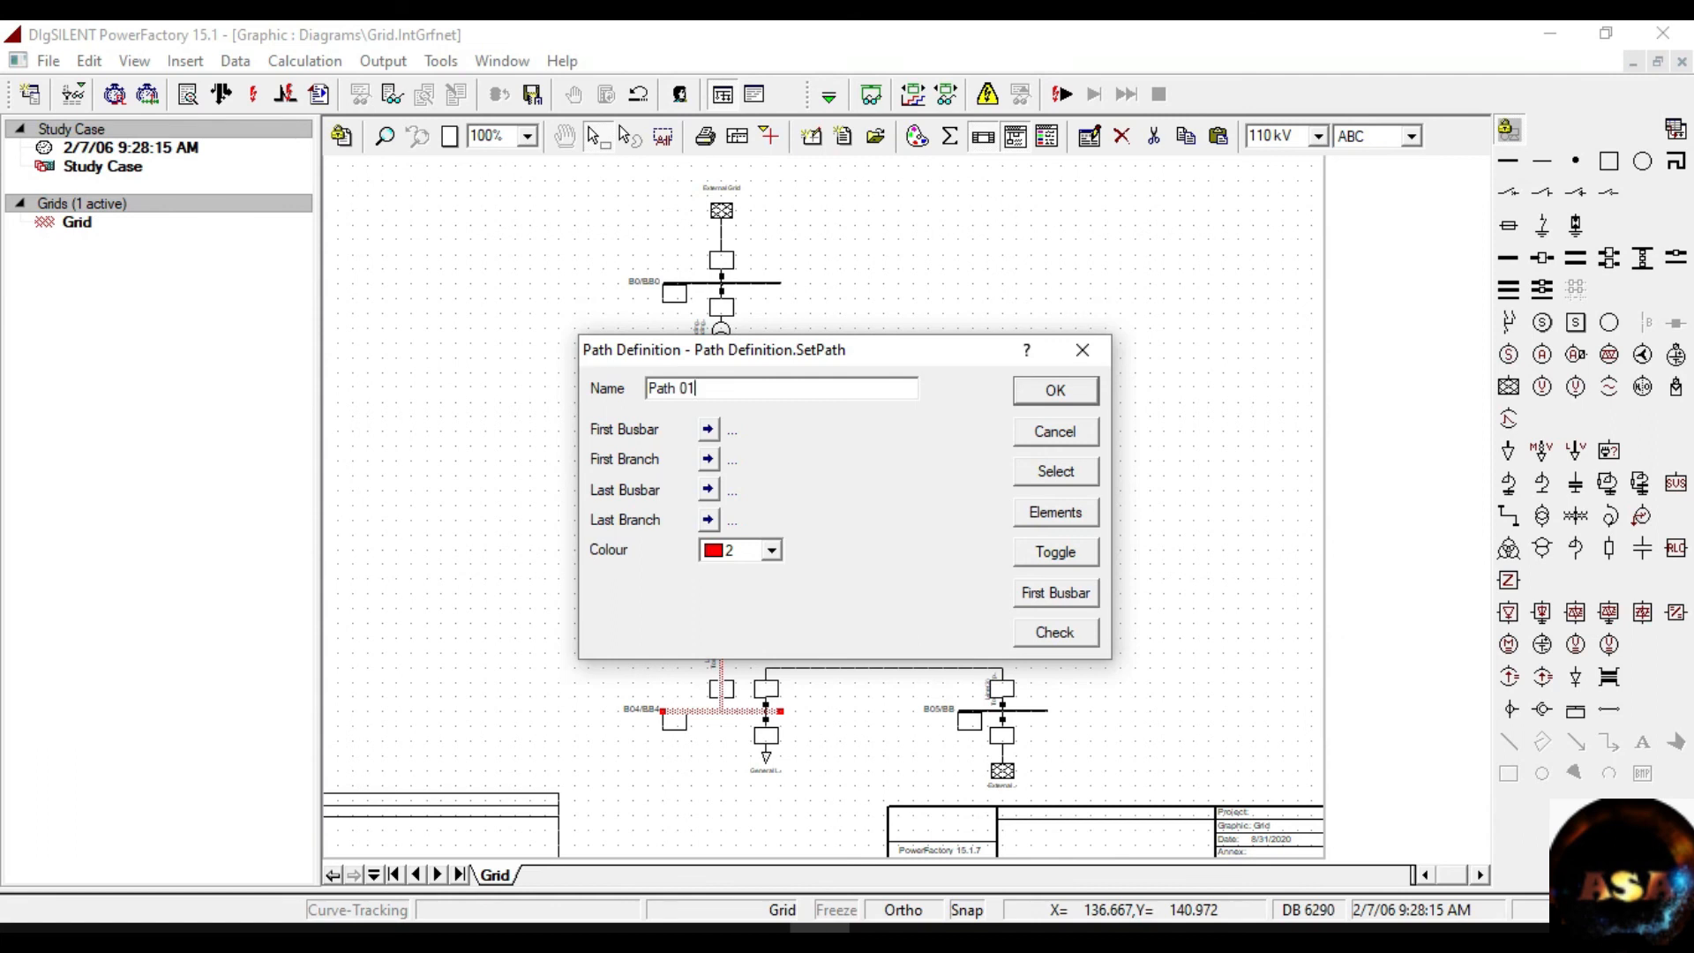
pyautogui.press('Return')
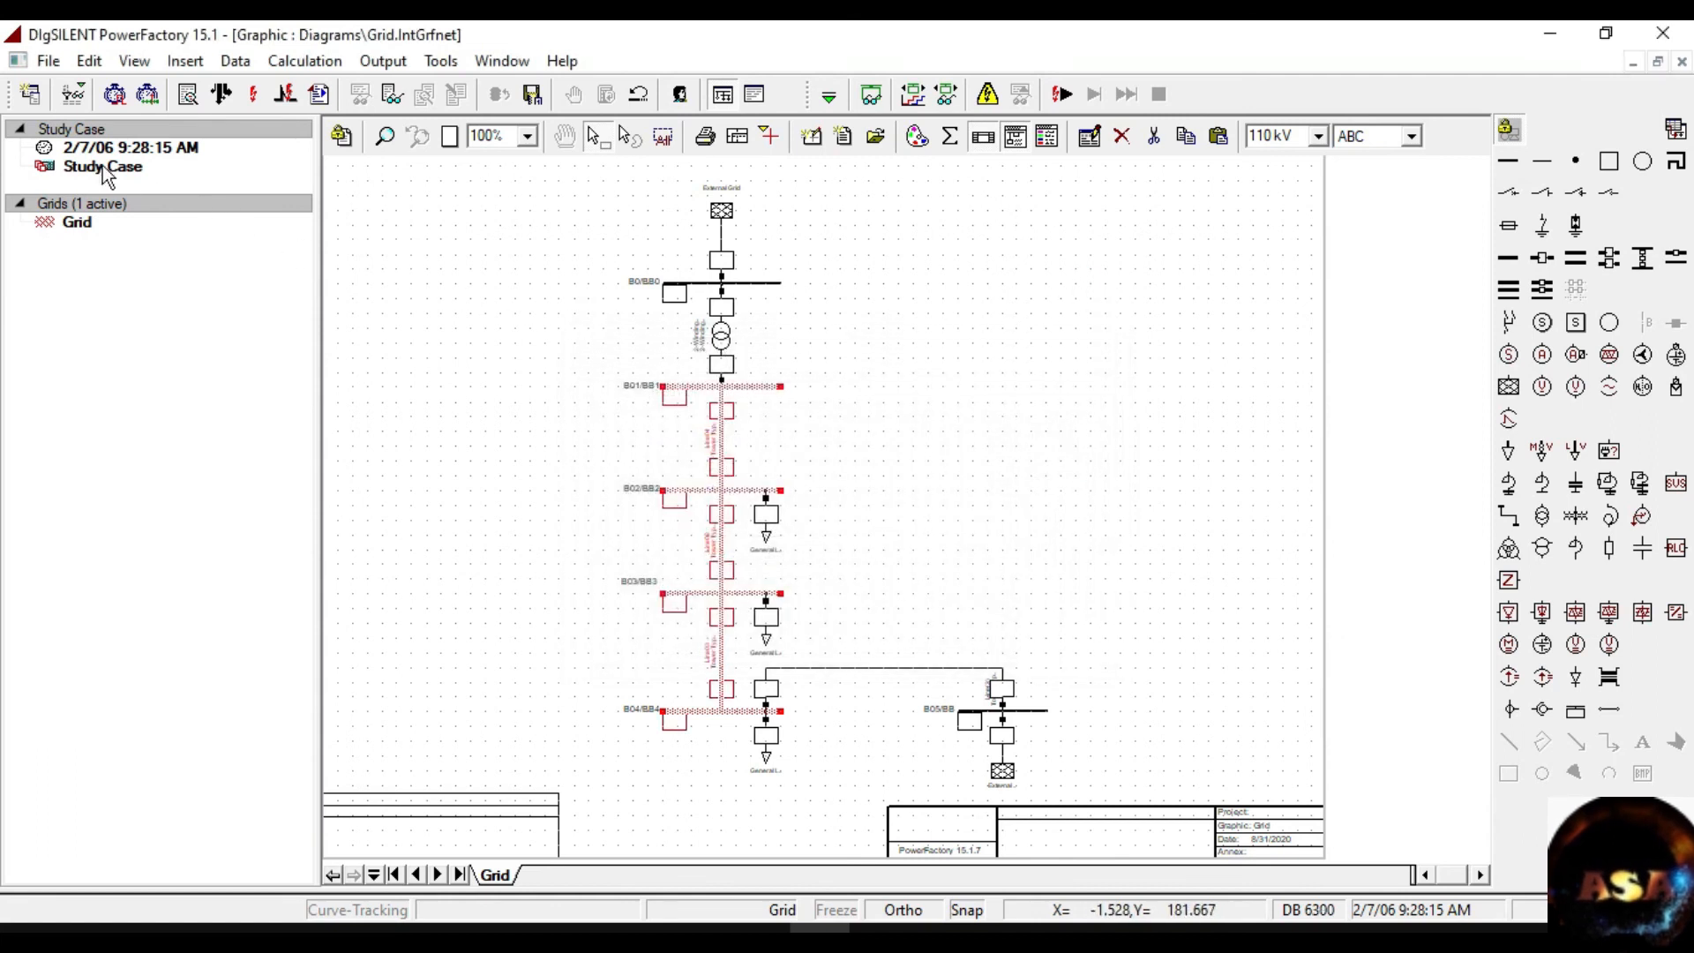
# Toggle the direction of Path 01 in the distance protection project's network data so that its first busbar is BB1.
pyautogui.click(29, 93)
pyautogui.scroll(-2, 416, 660)
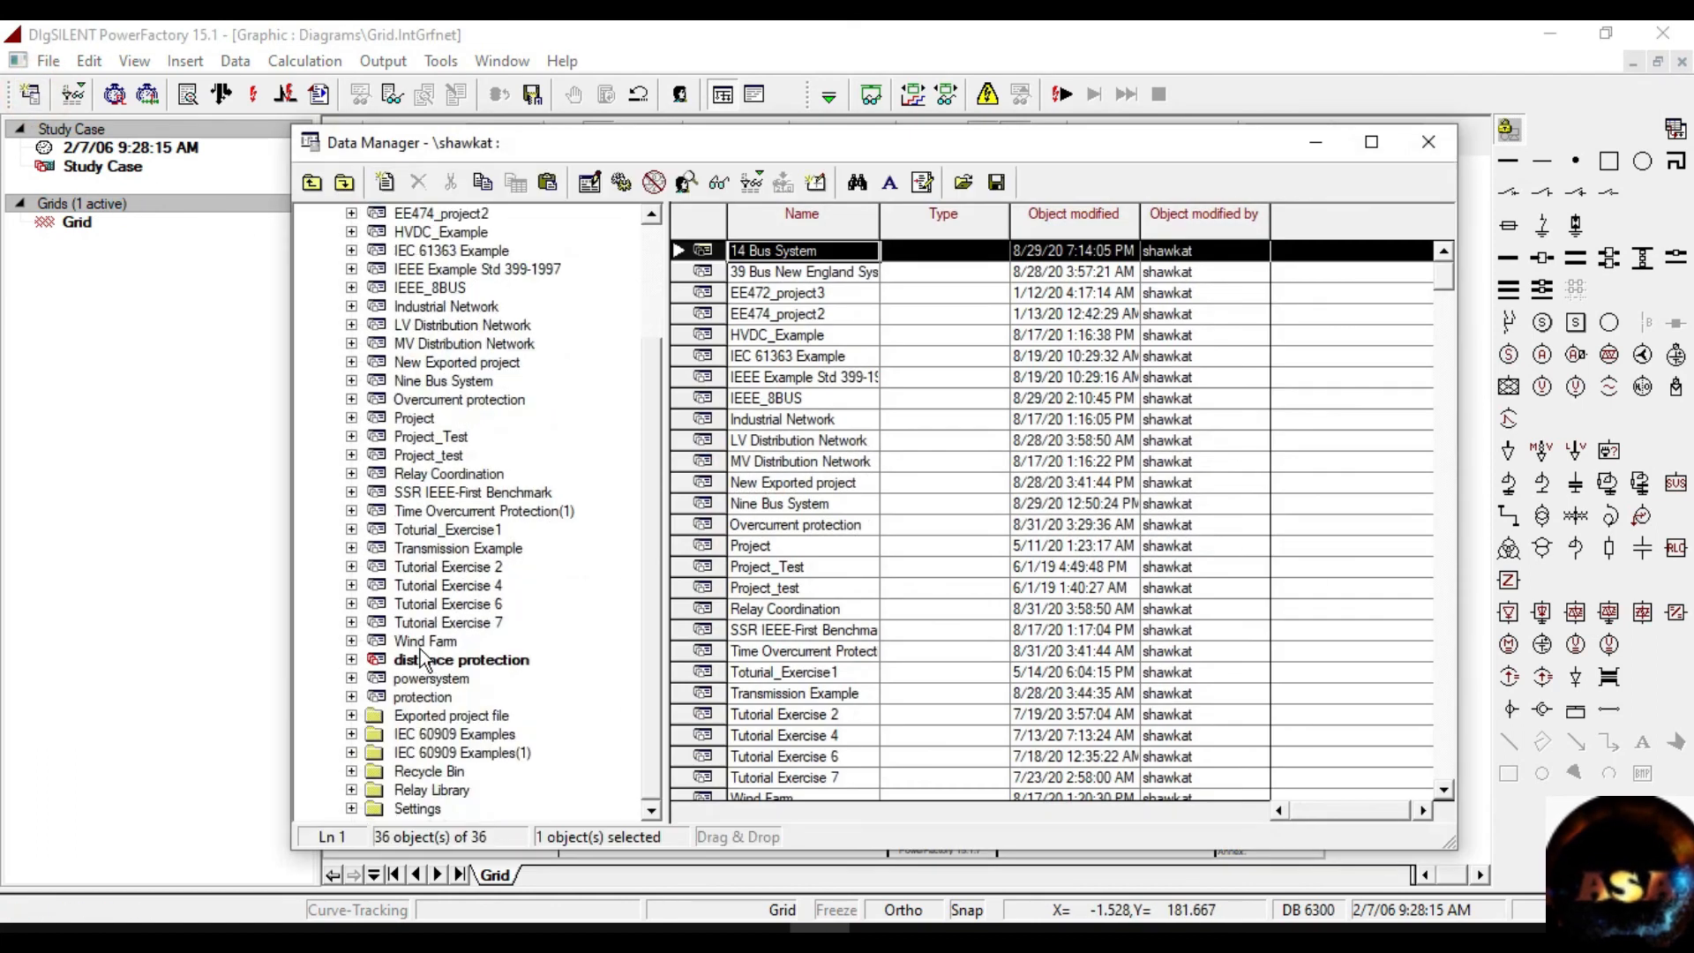
pyautogui.click(354, 659)
pyautogui.click(376, 696)
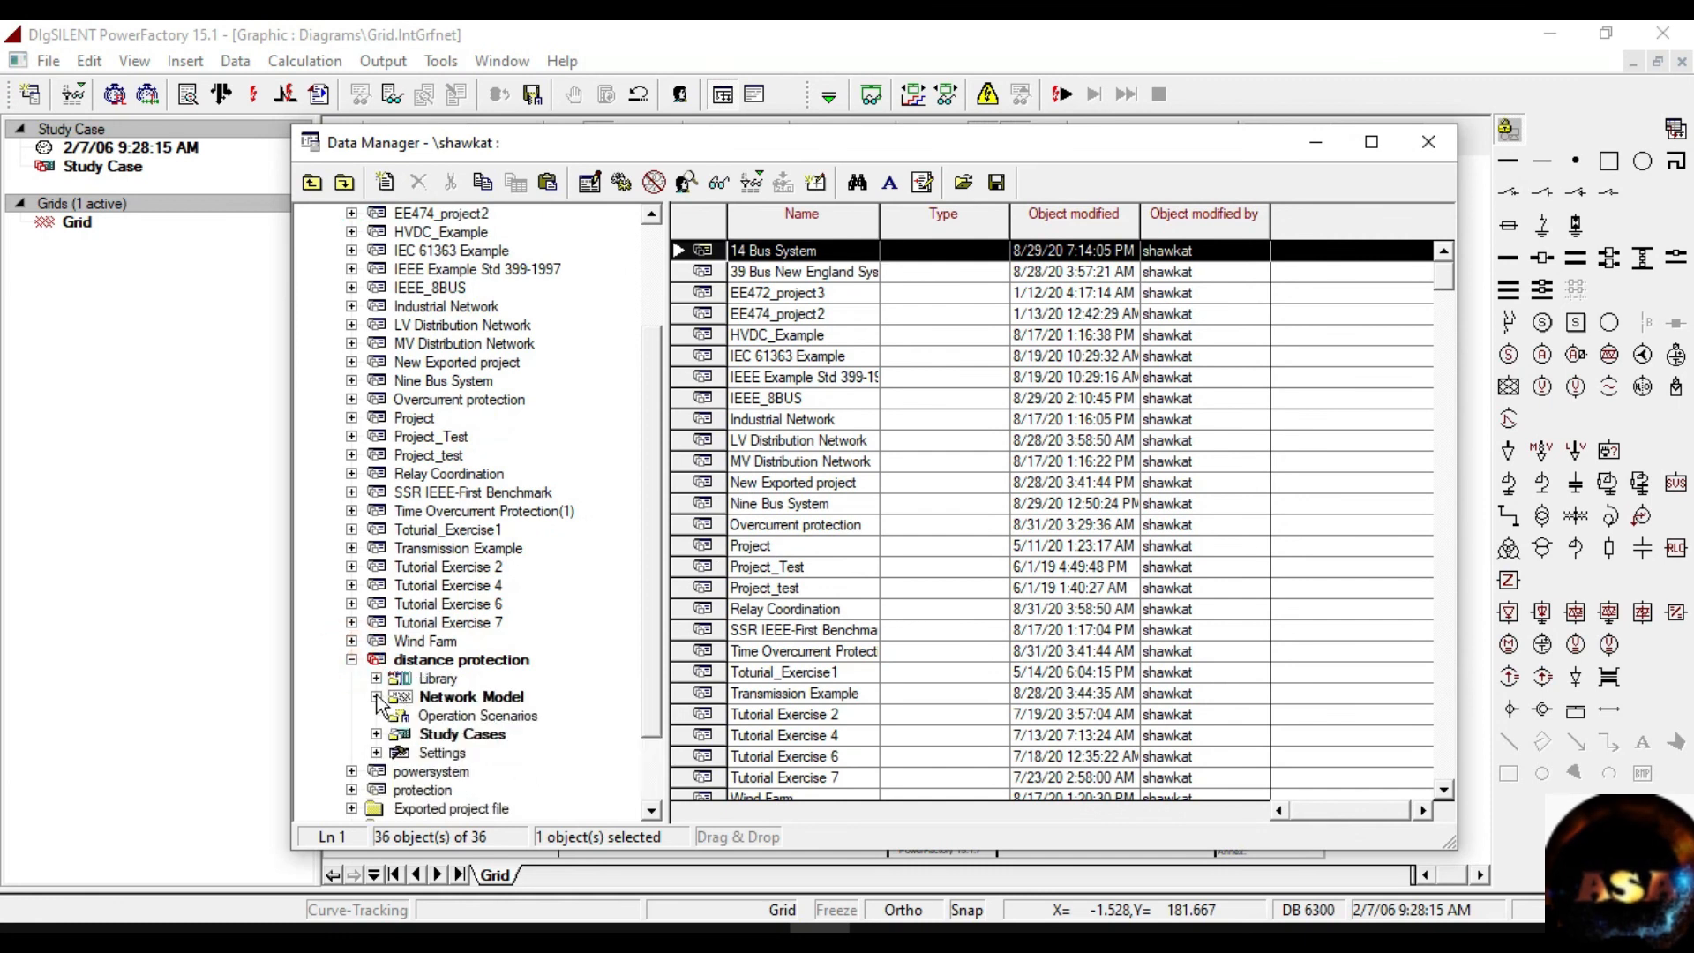
pyautogui.click(428, 737)
pyautogui.click(400, 734)
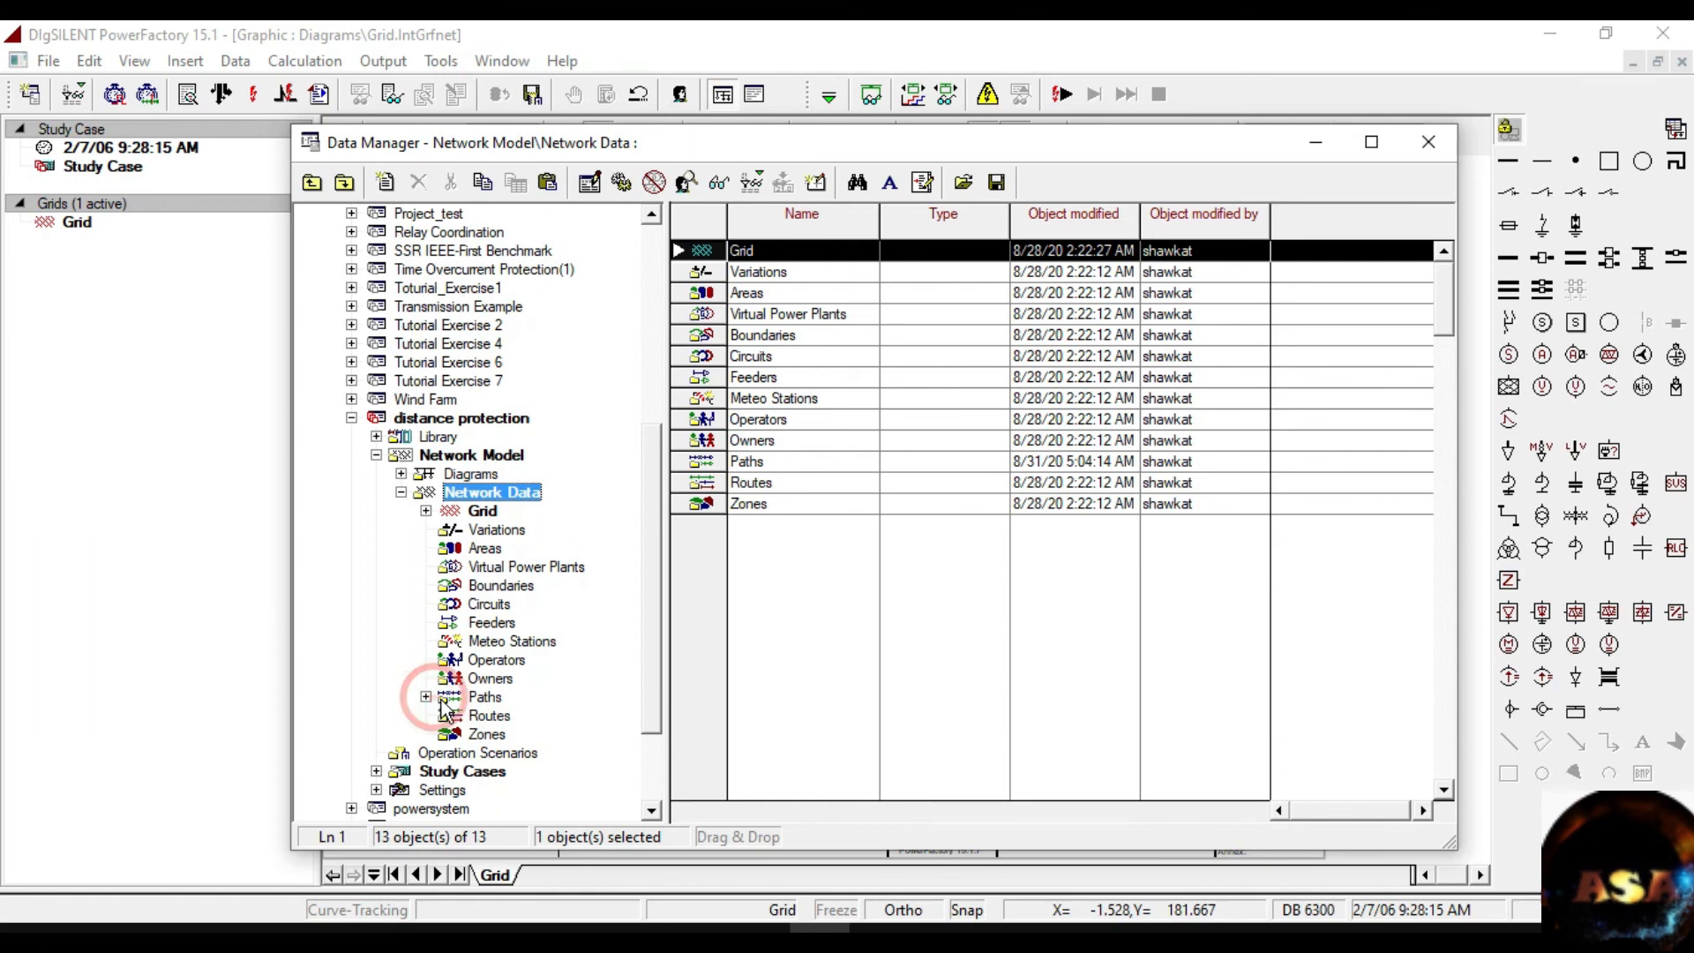
pyautogui.click(450, 697)
pyautogui.doubleClick(704, 256)
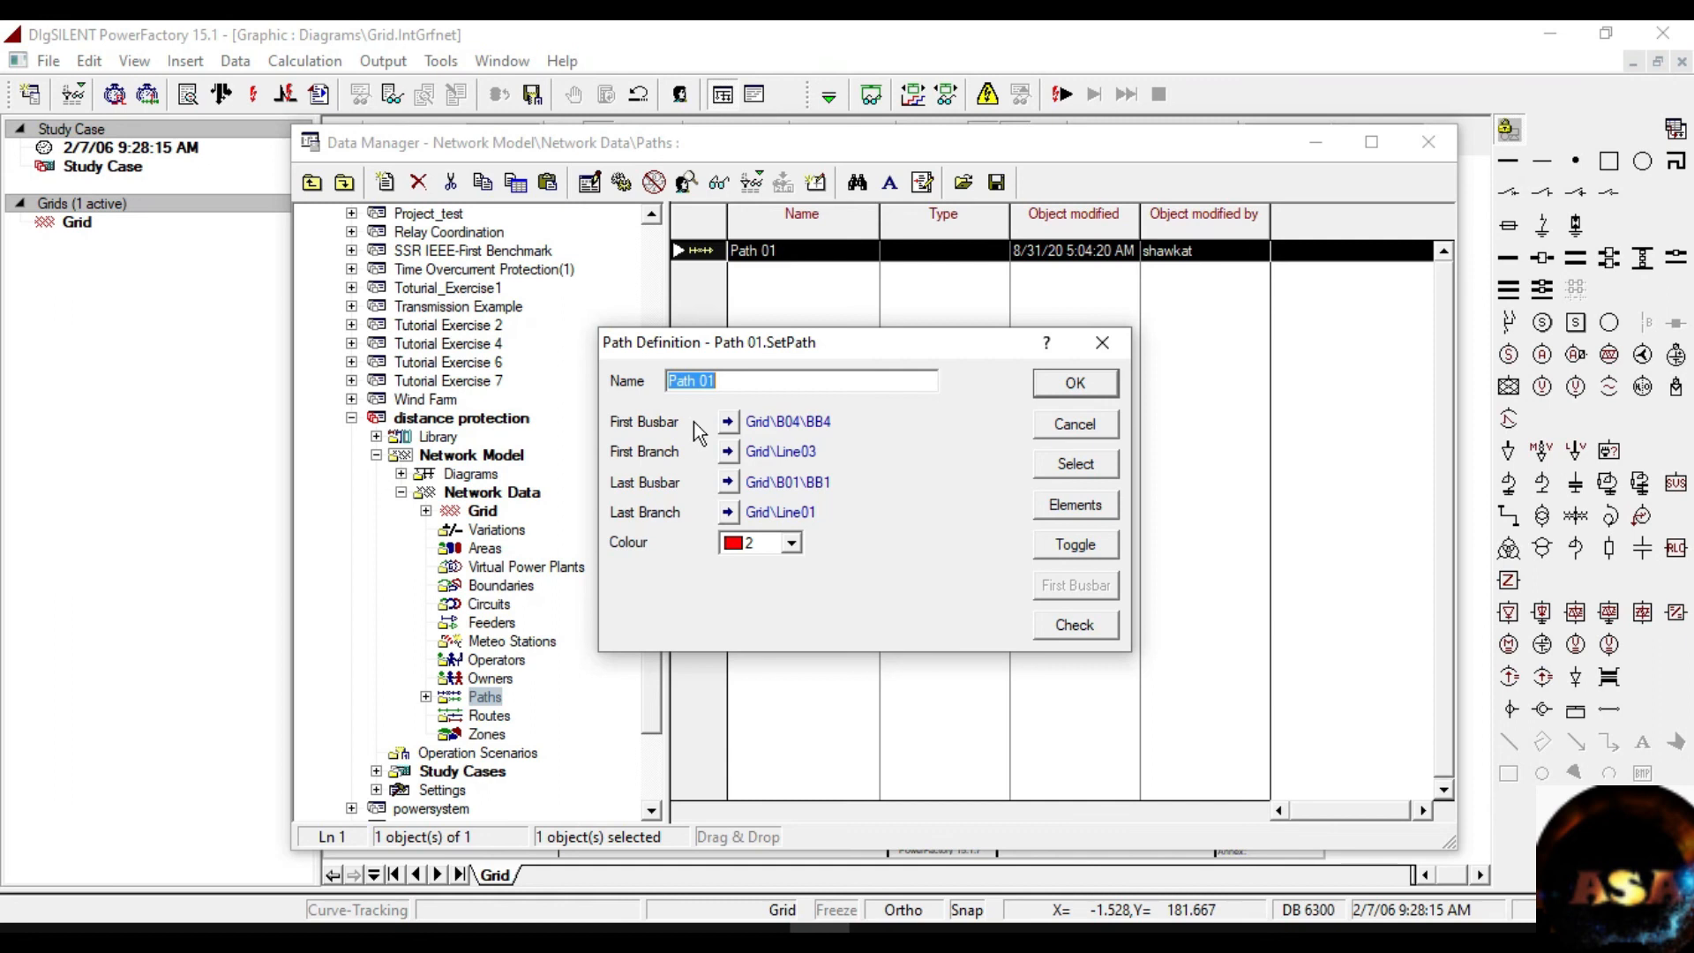
pyautogui.click(1059, 545)
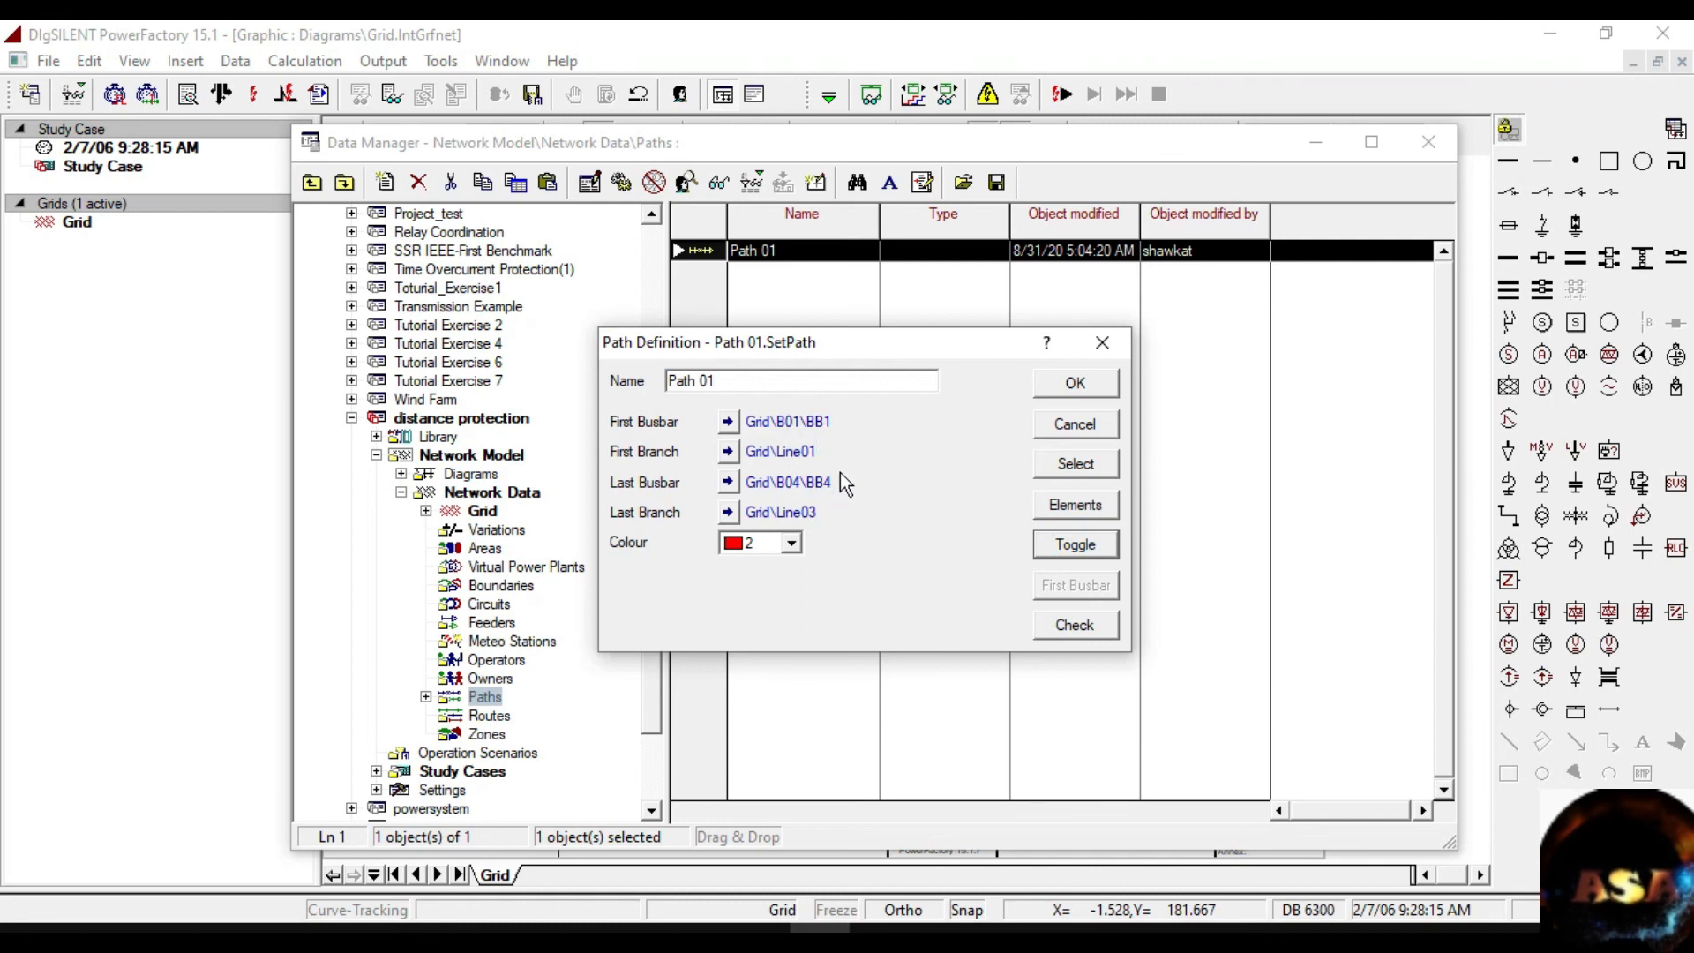
pyautogui.click(1092, 390)
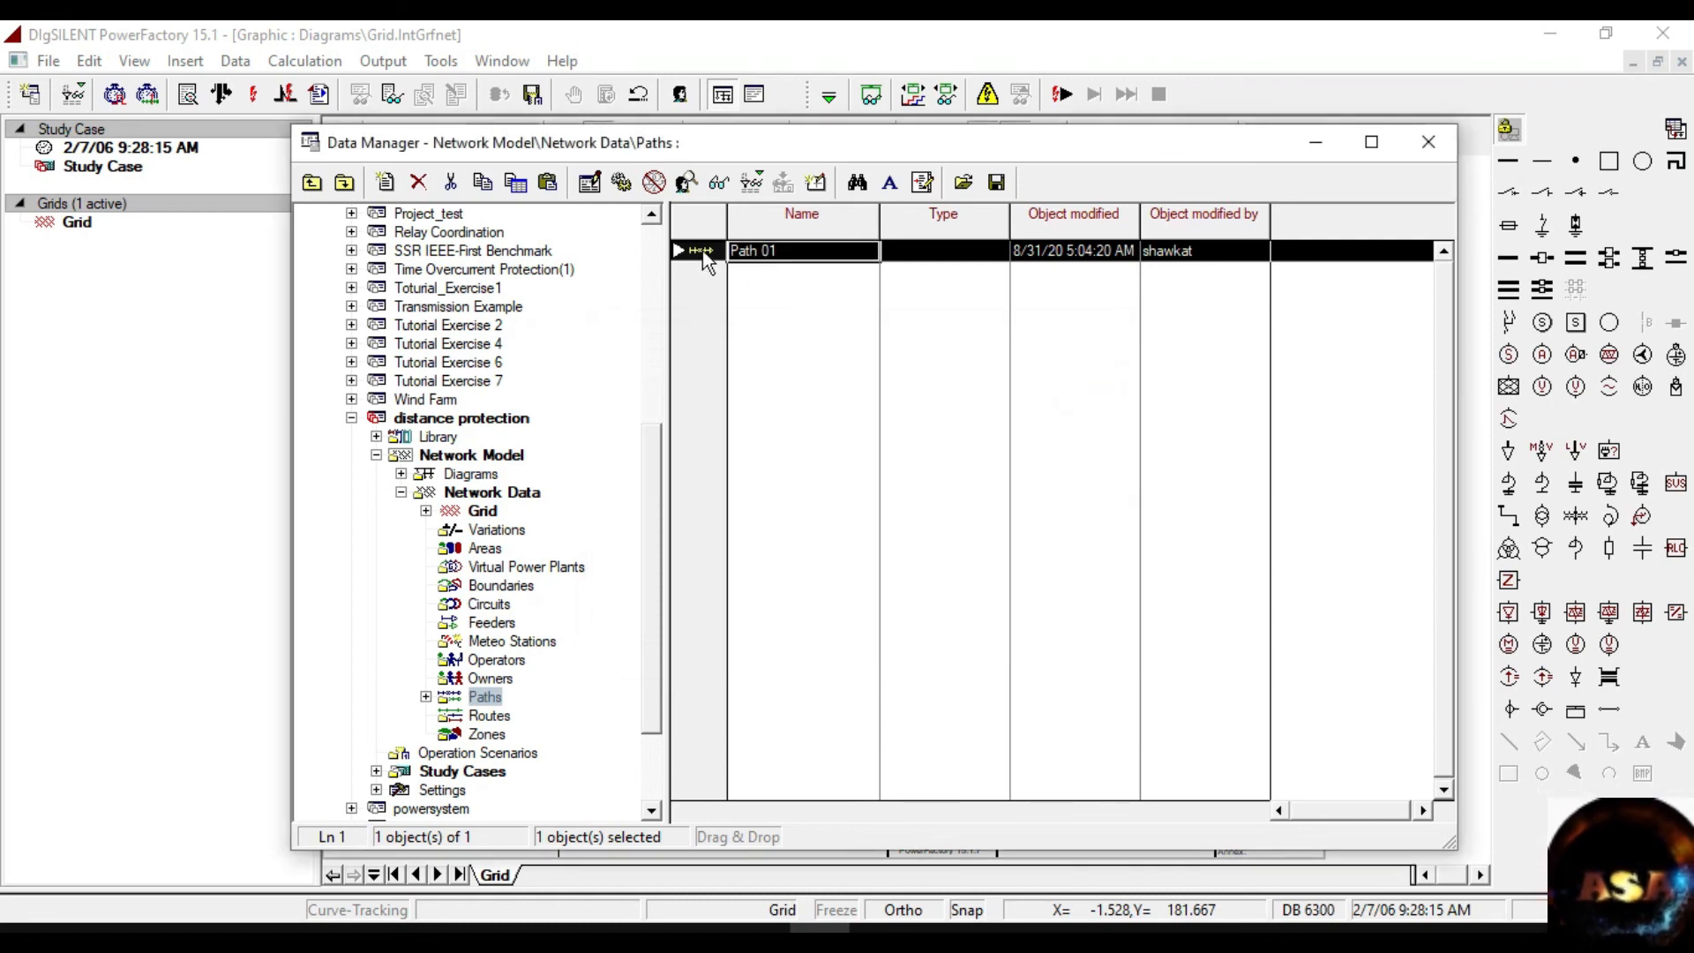
pyautogui.rightClick(702, 251)
pyautogui.moveTo(898, 328)
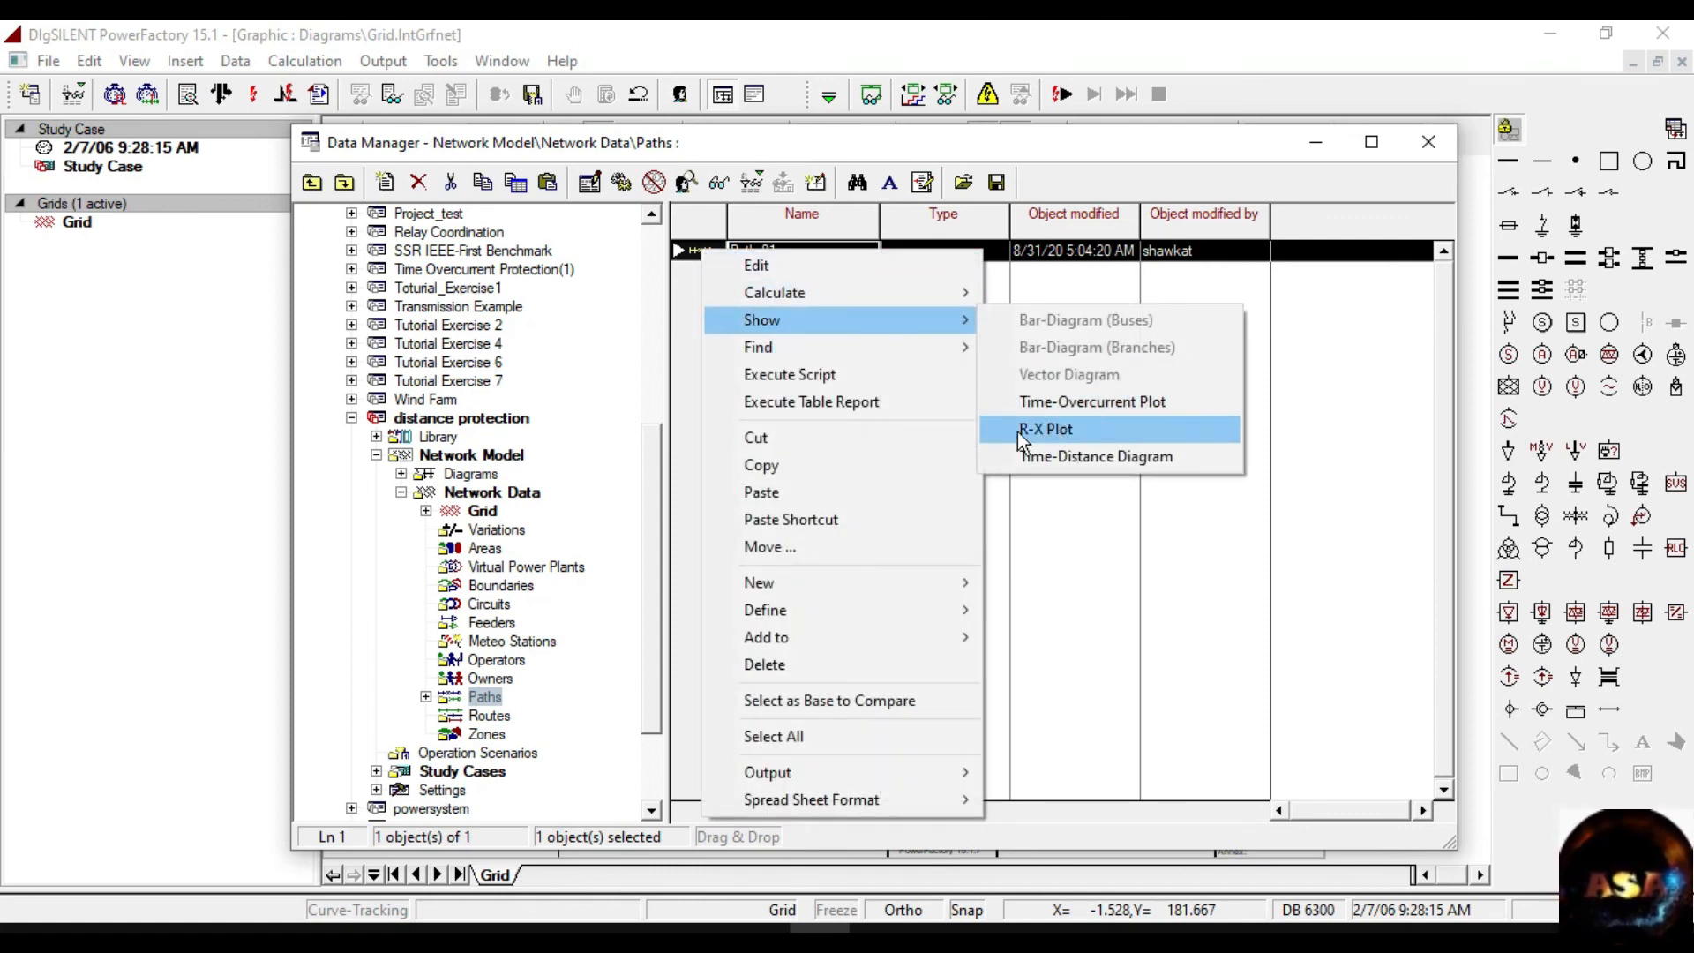
pyautogui.click(1317, 143)
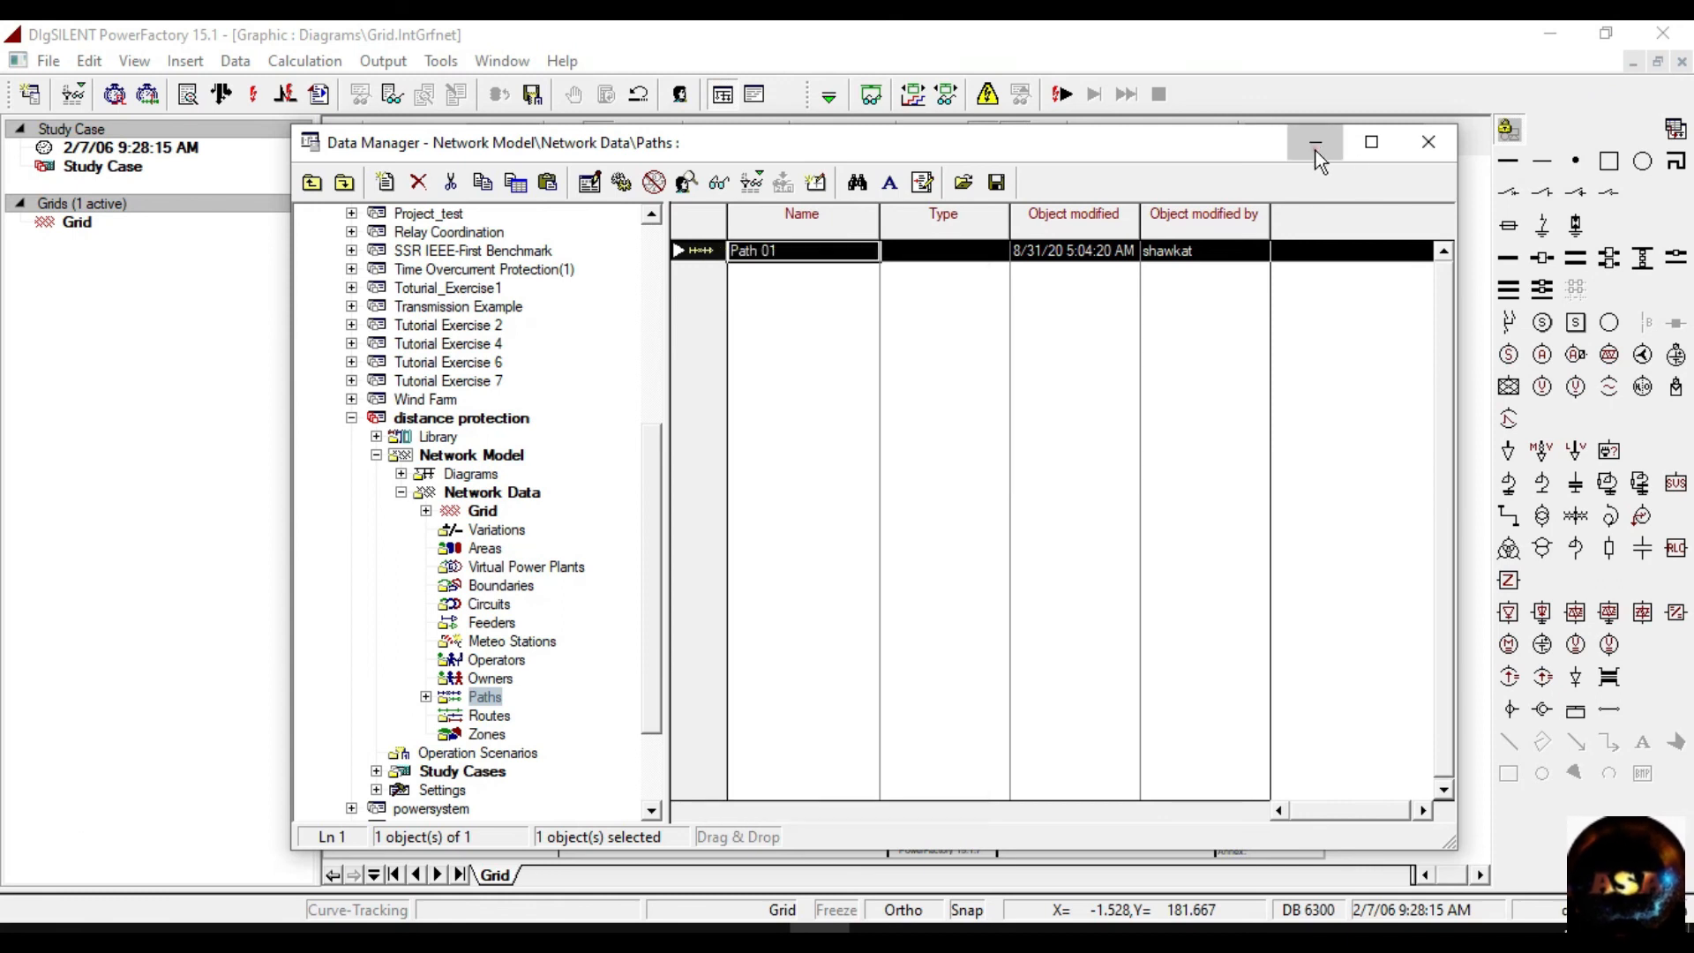
# Minimize the Data Manager and create the R-X plot of the path from Line01 in the grid diagram.
pyautogui.click(1316, 143)
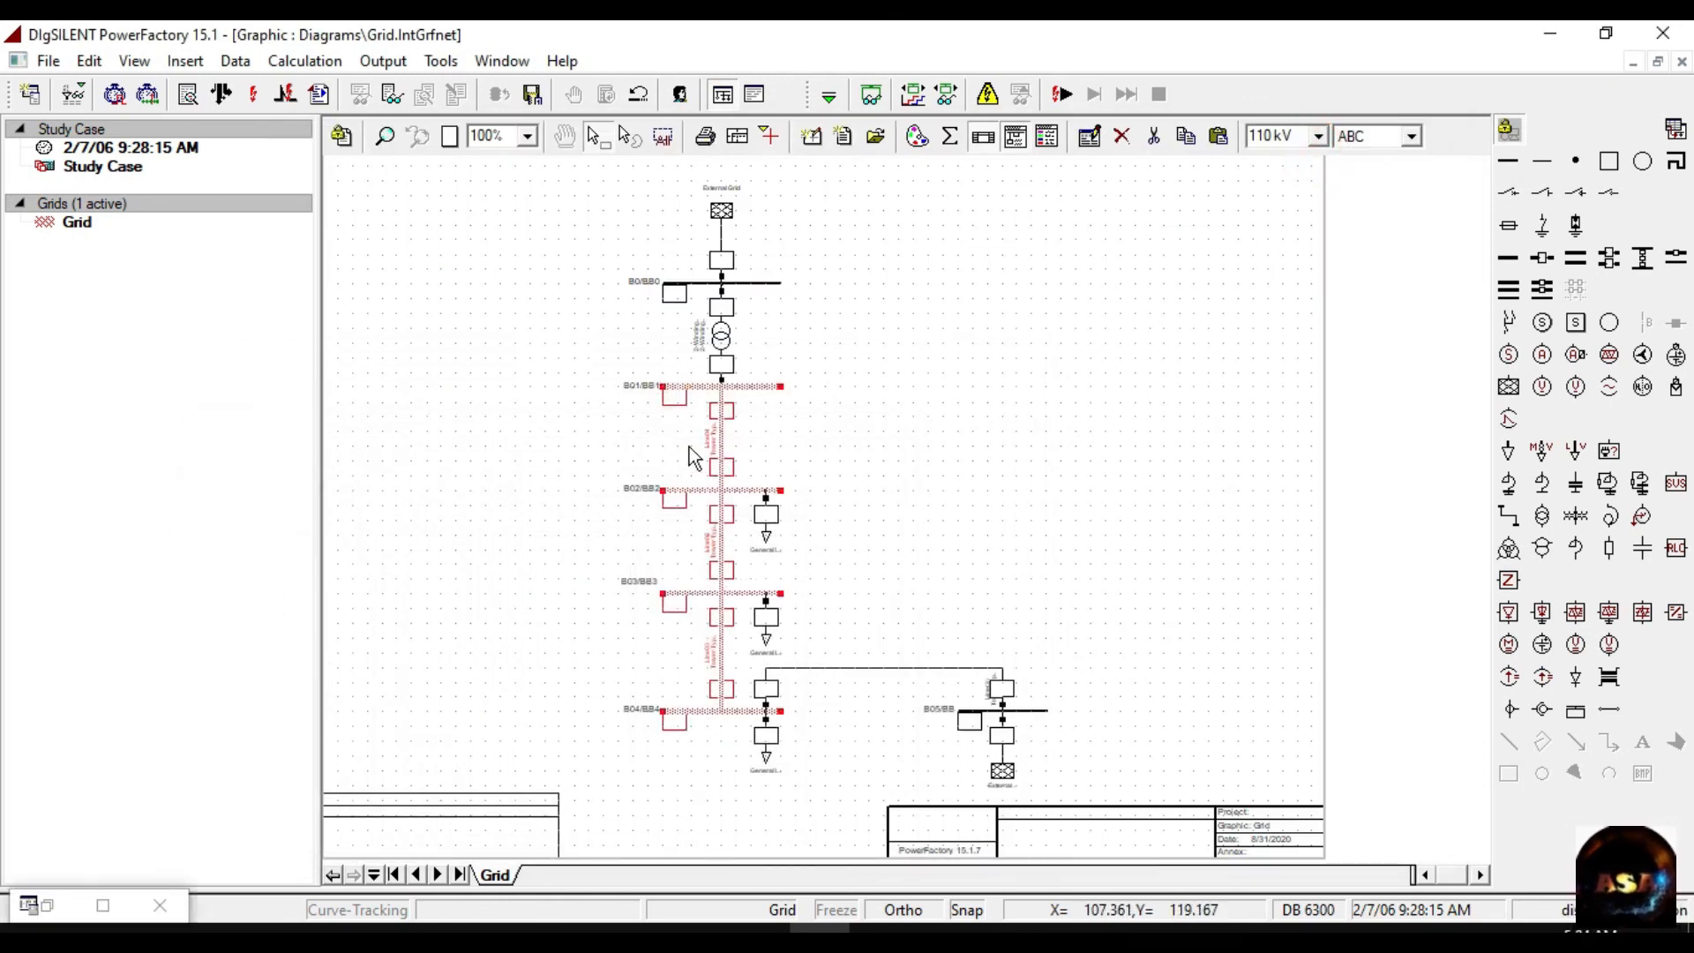
pyautogui.click(807, 422)
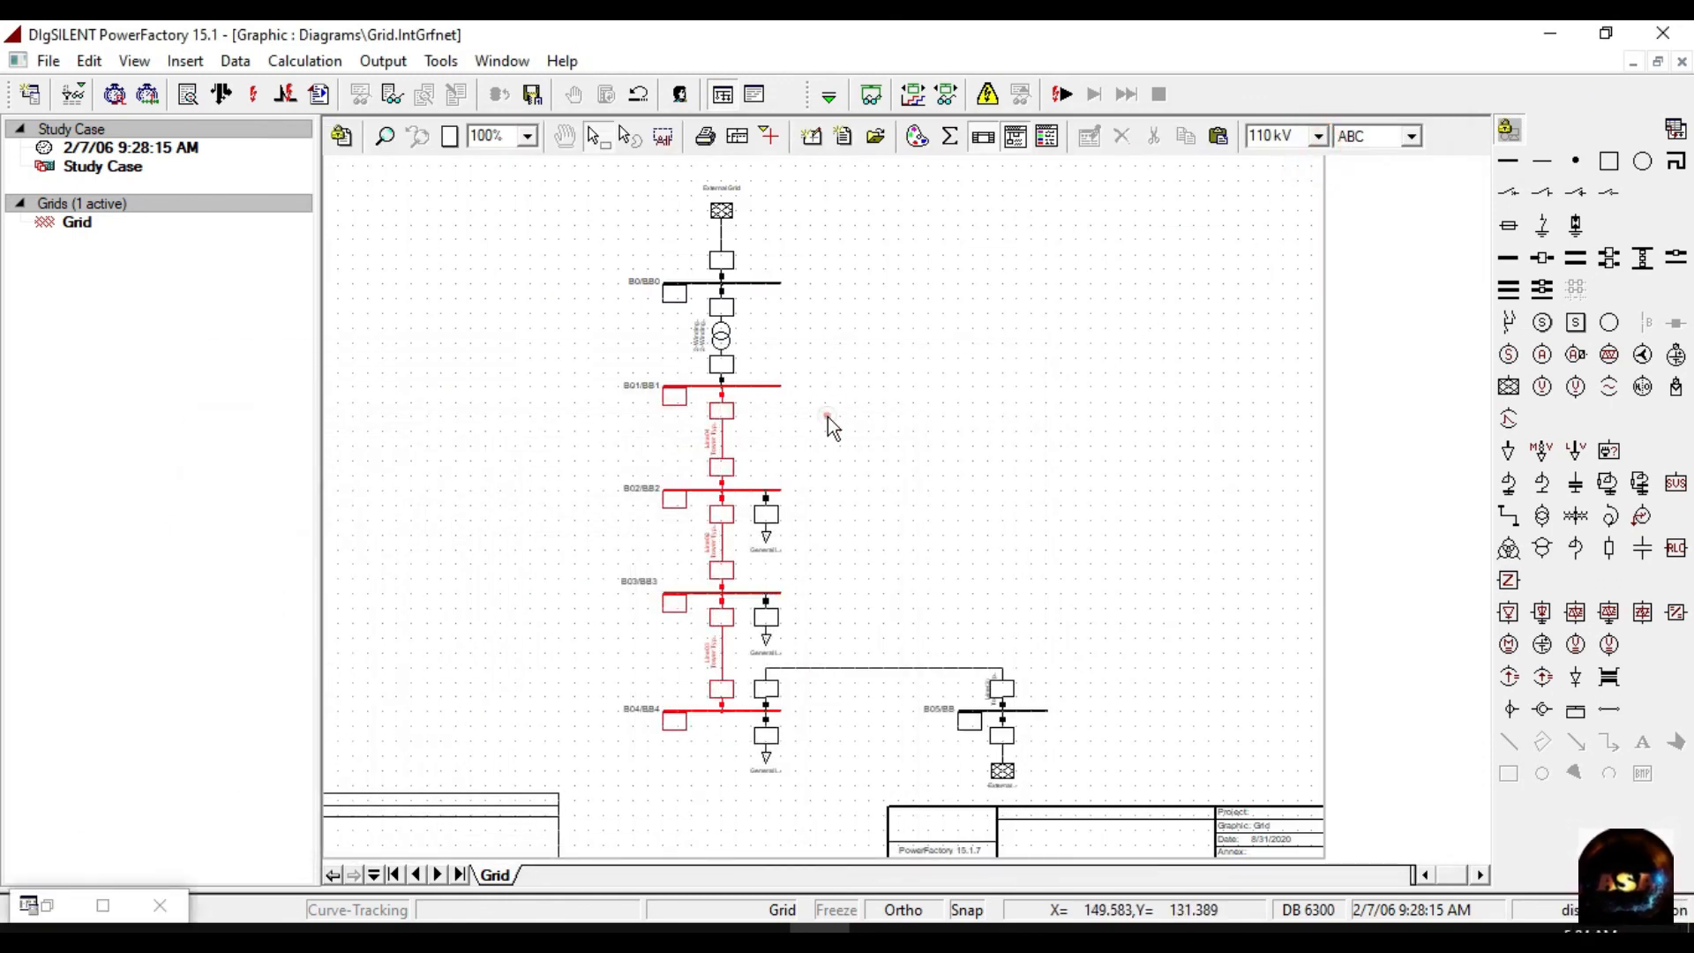
pyautogui.rightClick(725, 452)
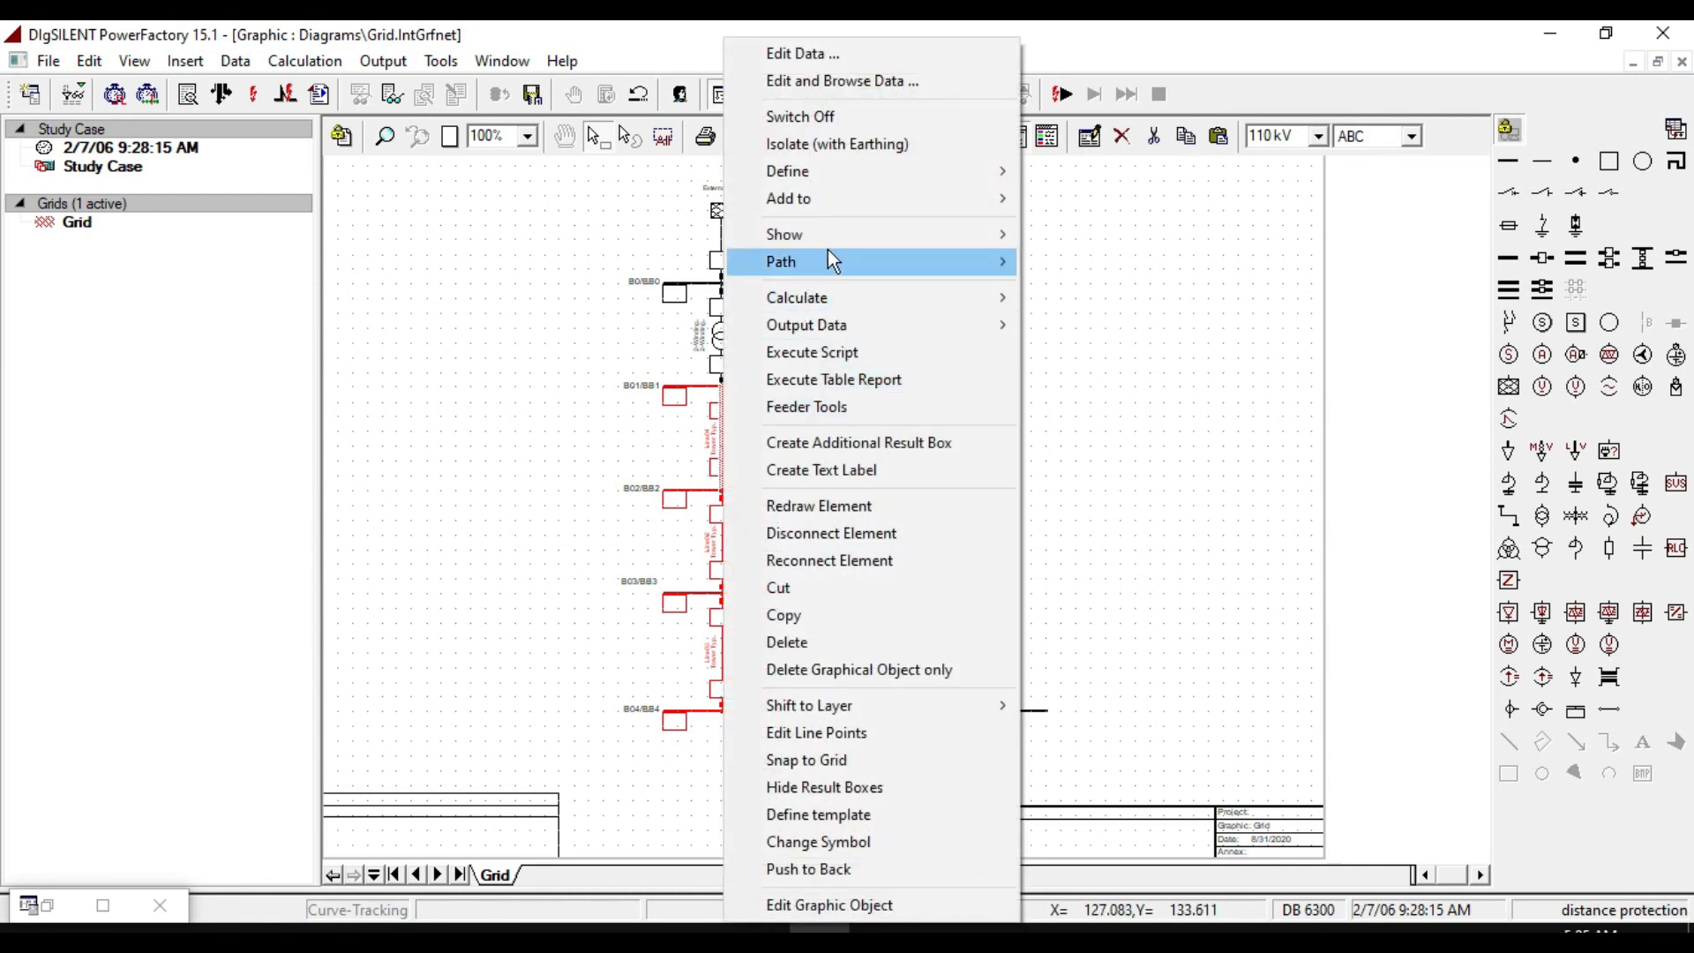
pyautogui.moveTo(829, 258)
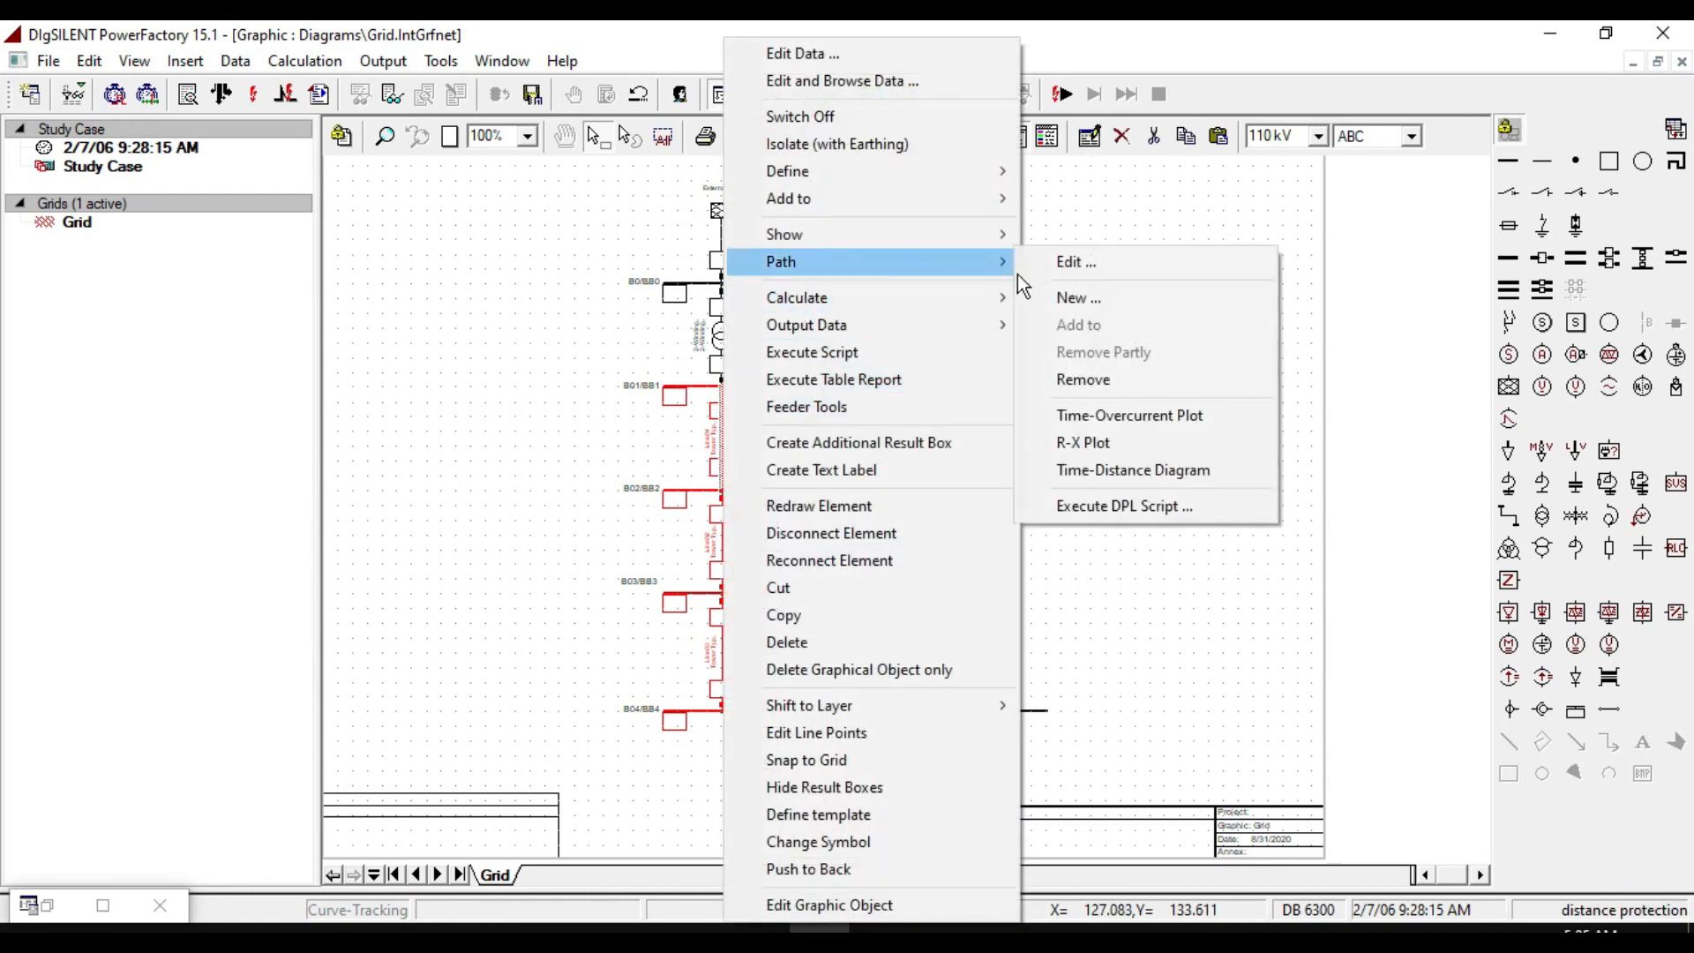
pyautogui.click(1106, 439)
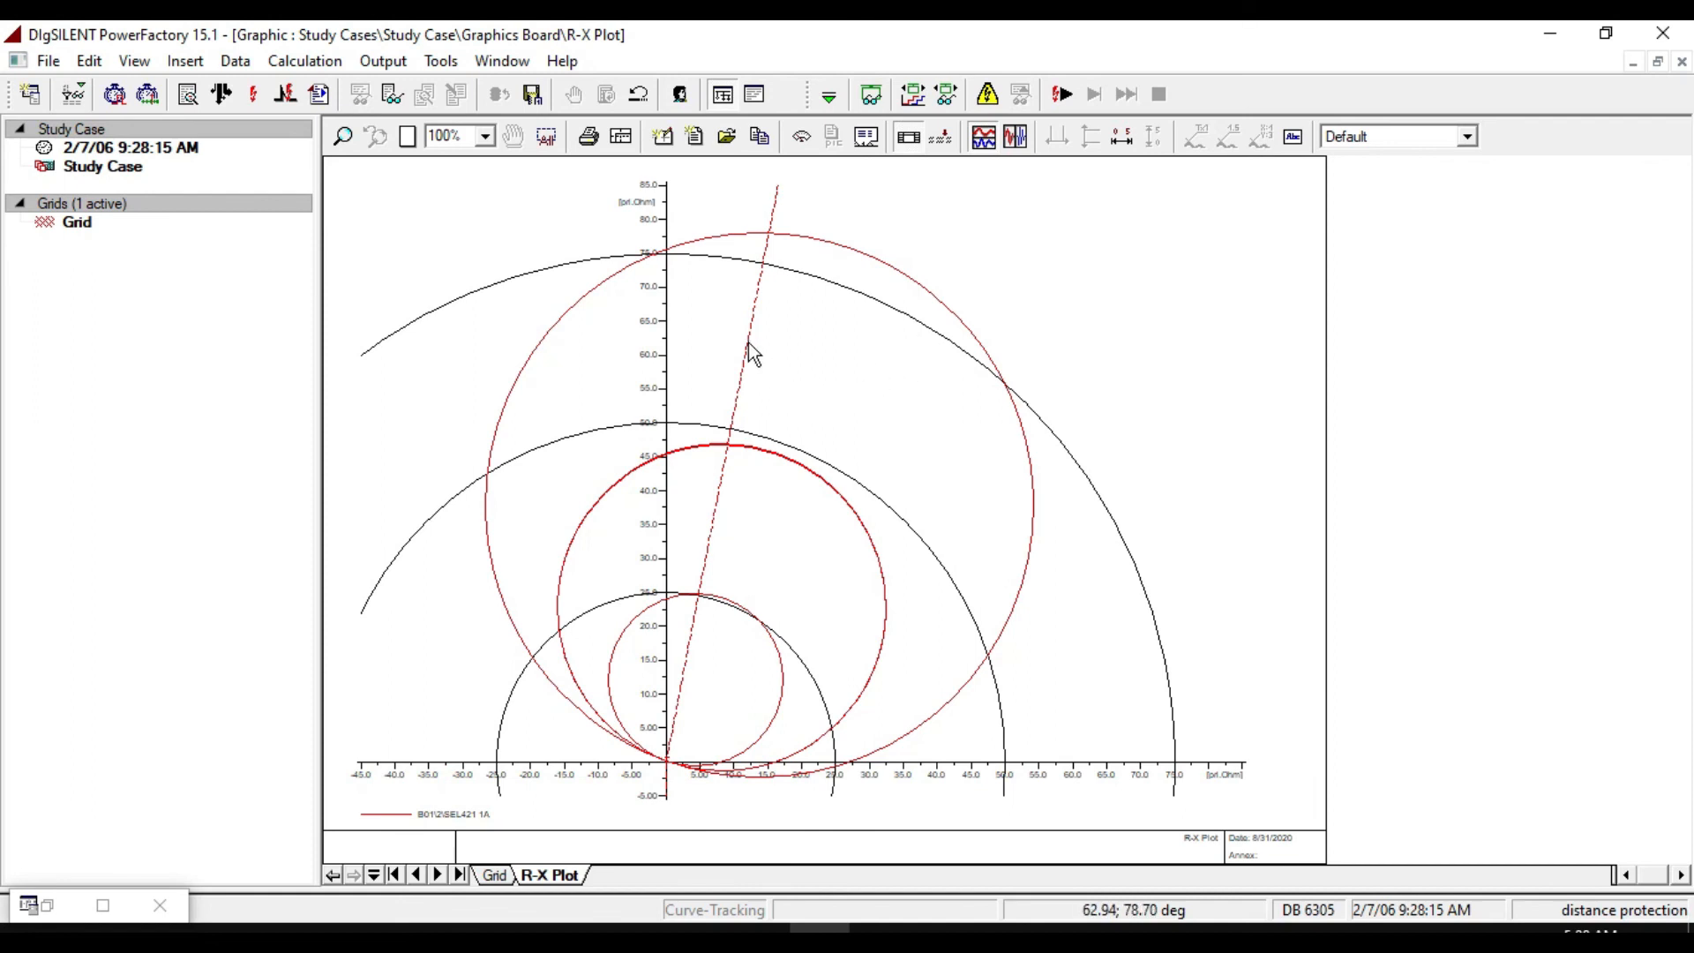
# Inspect the Line01, Line02 and third line segments of the path against the mho zones in the R-X plot.
pyautogui.click(712, 517)
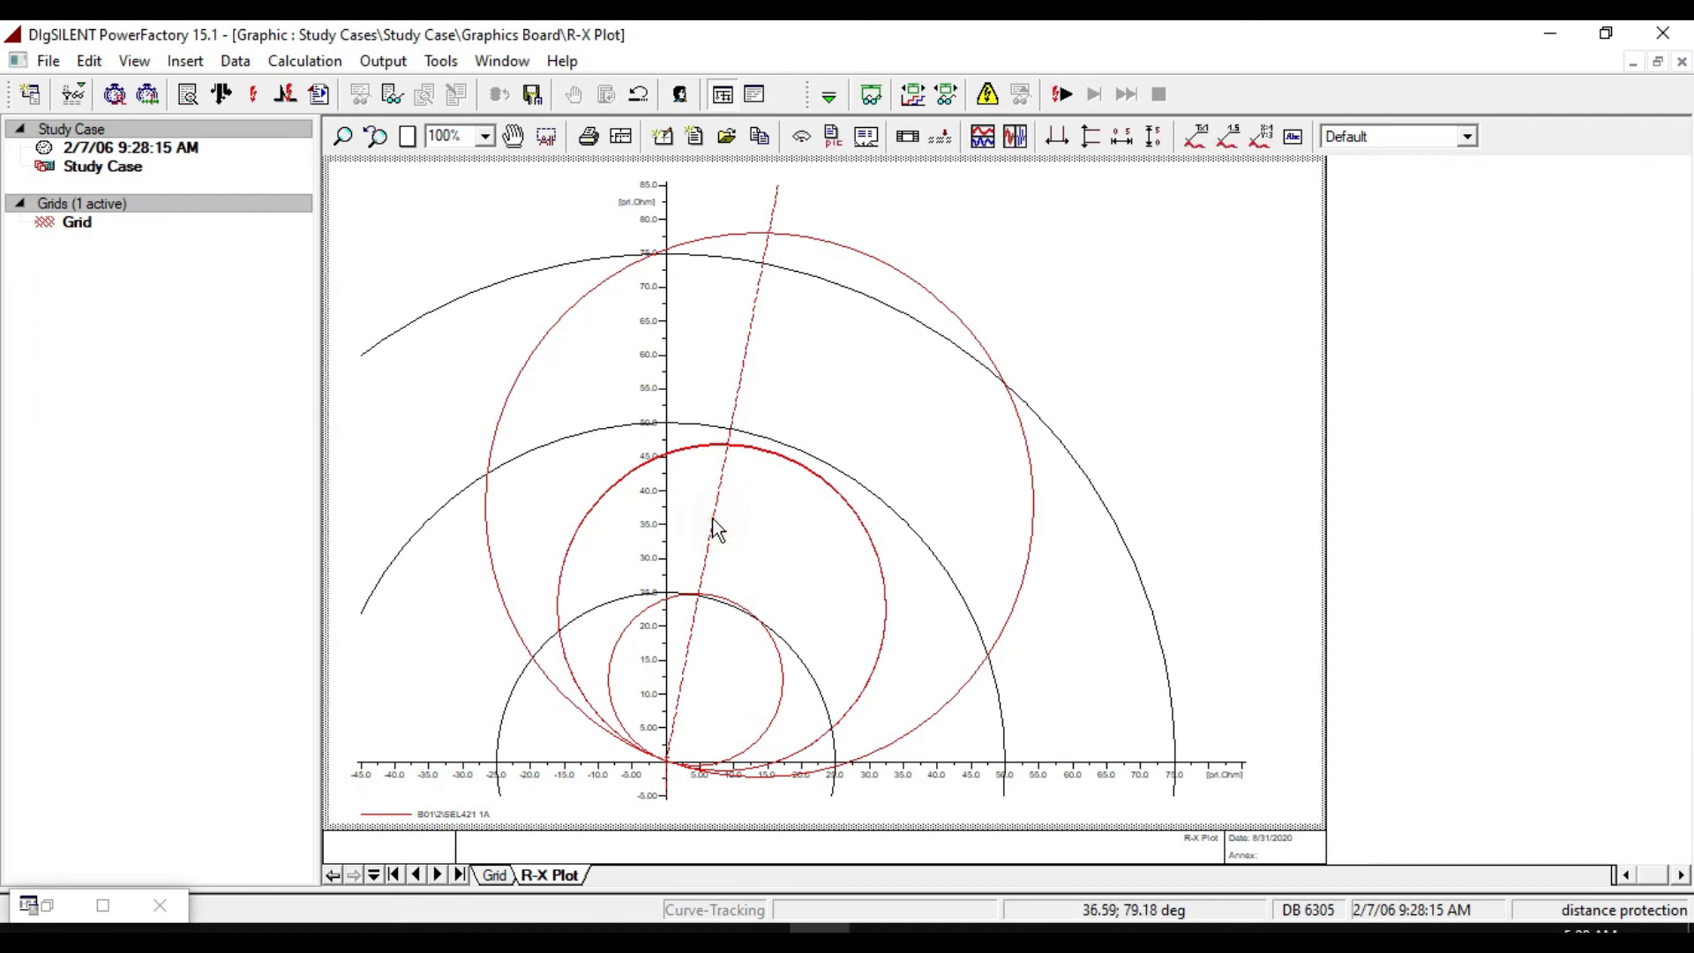
pyautogui.click(693, 634)
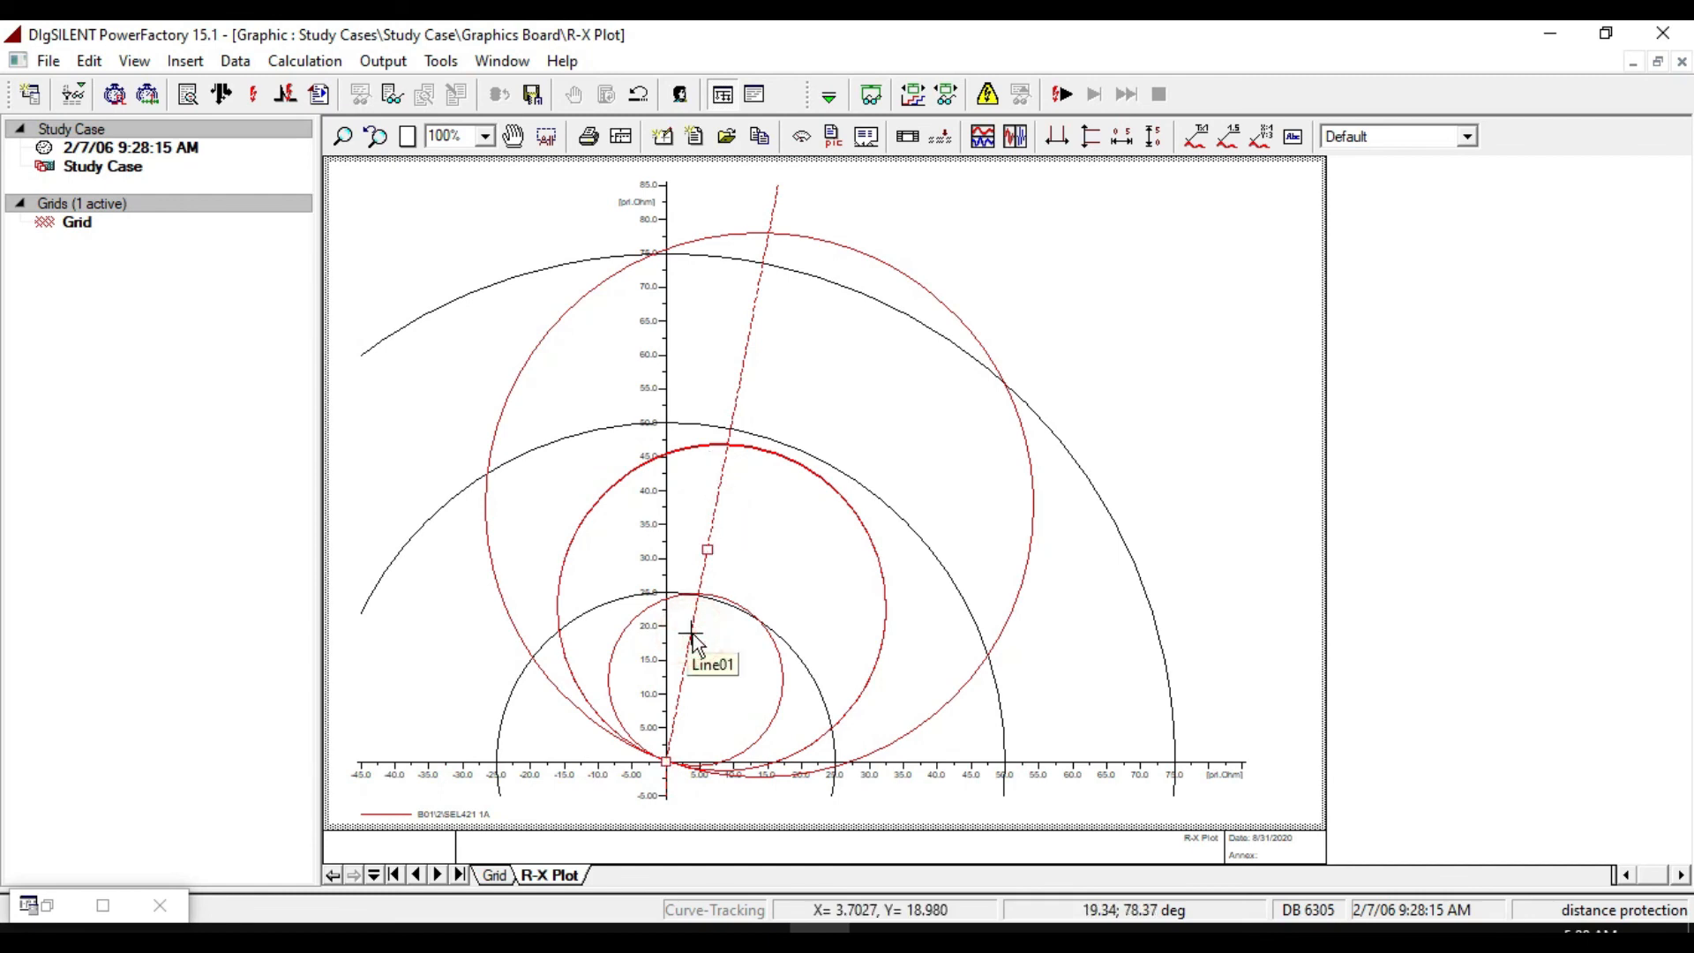
pyautogui.click(723, 474)
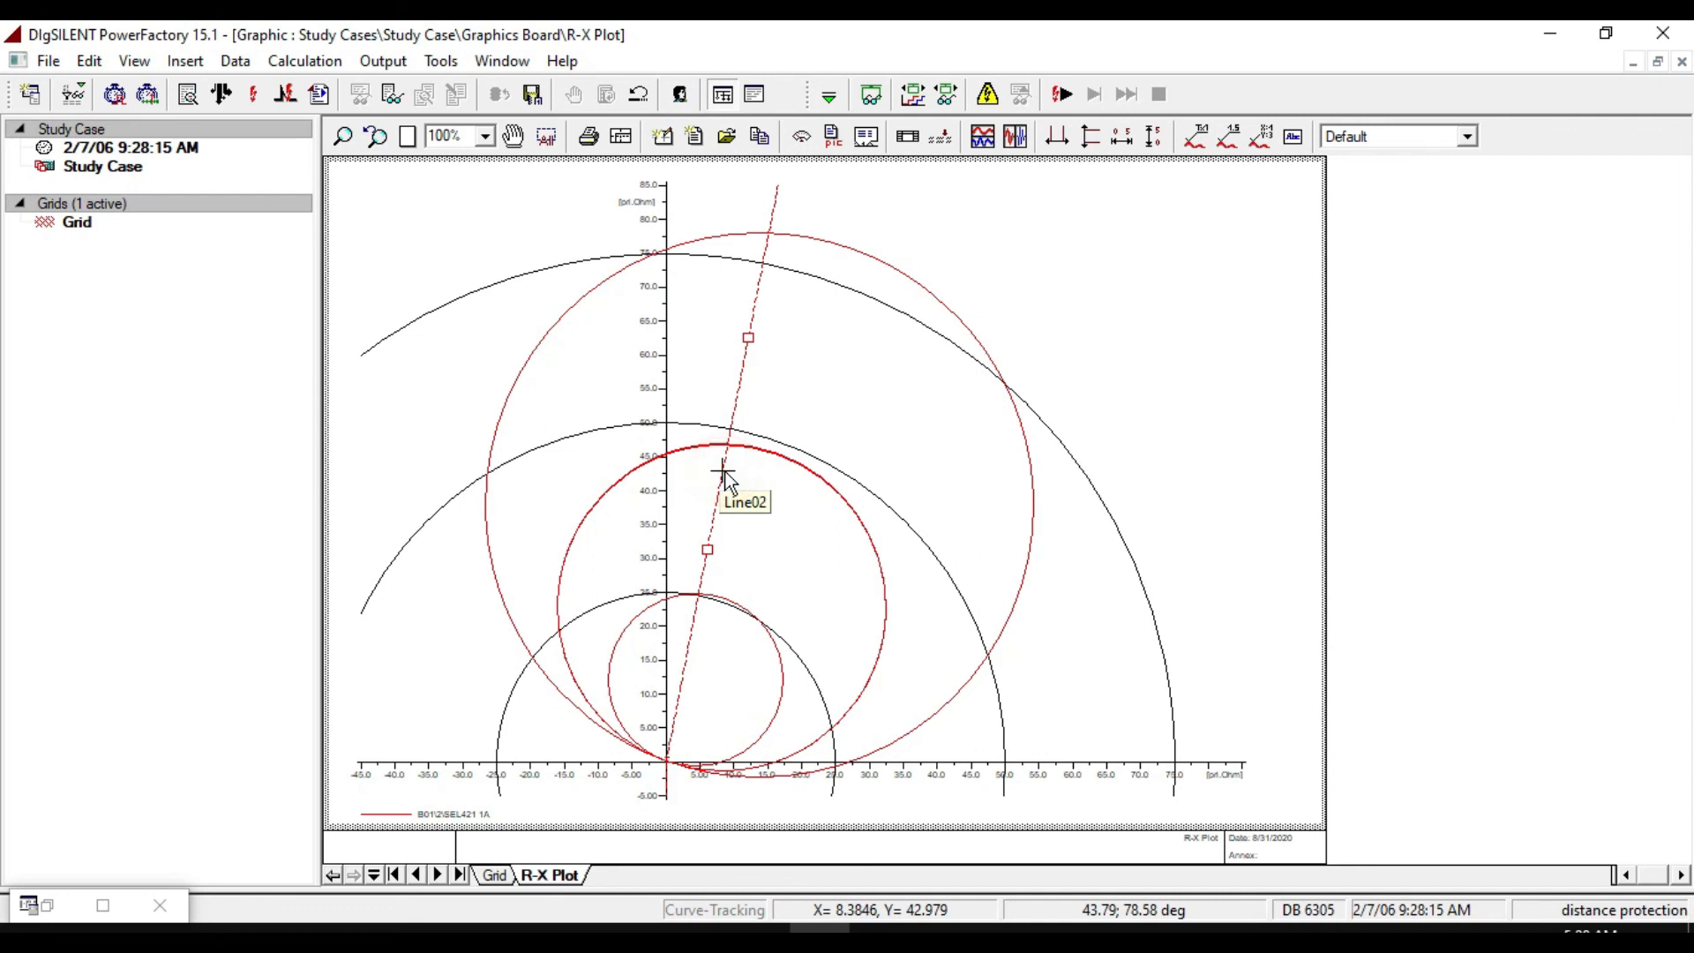
pyautogui.click(758, 290)
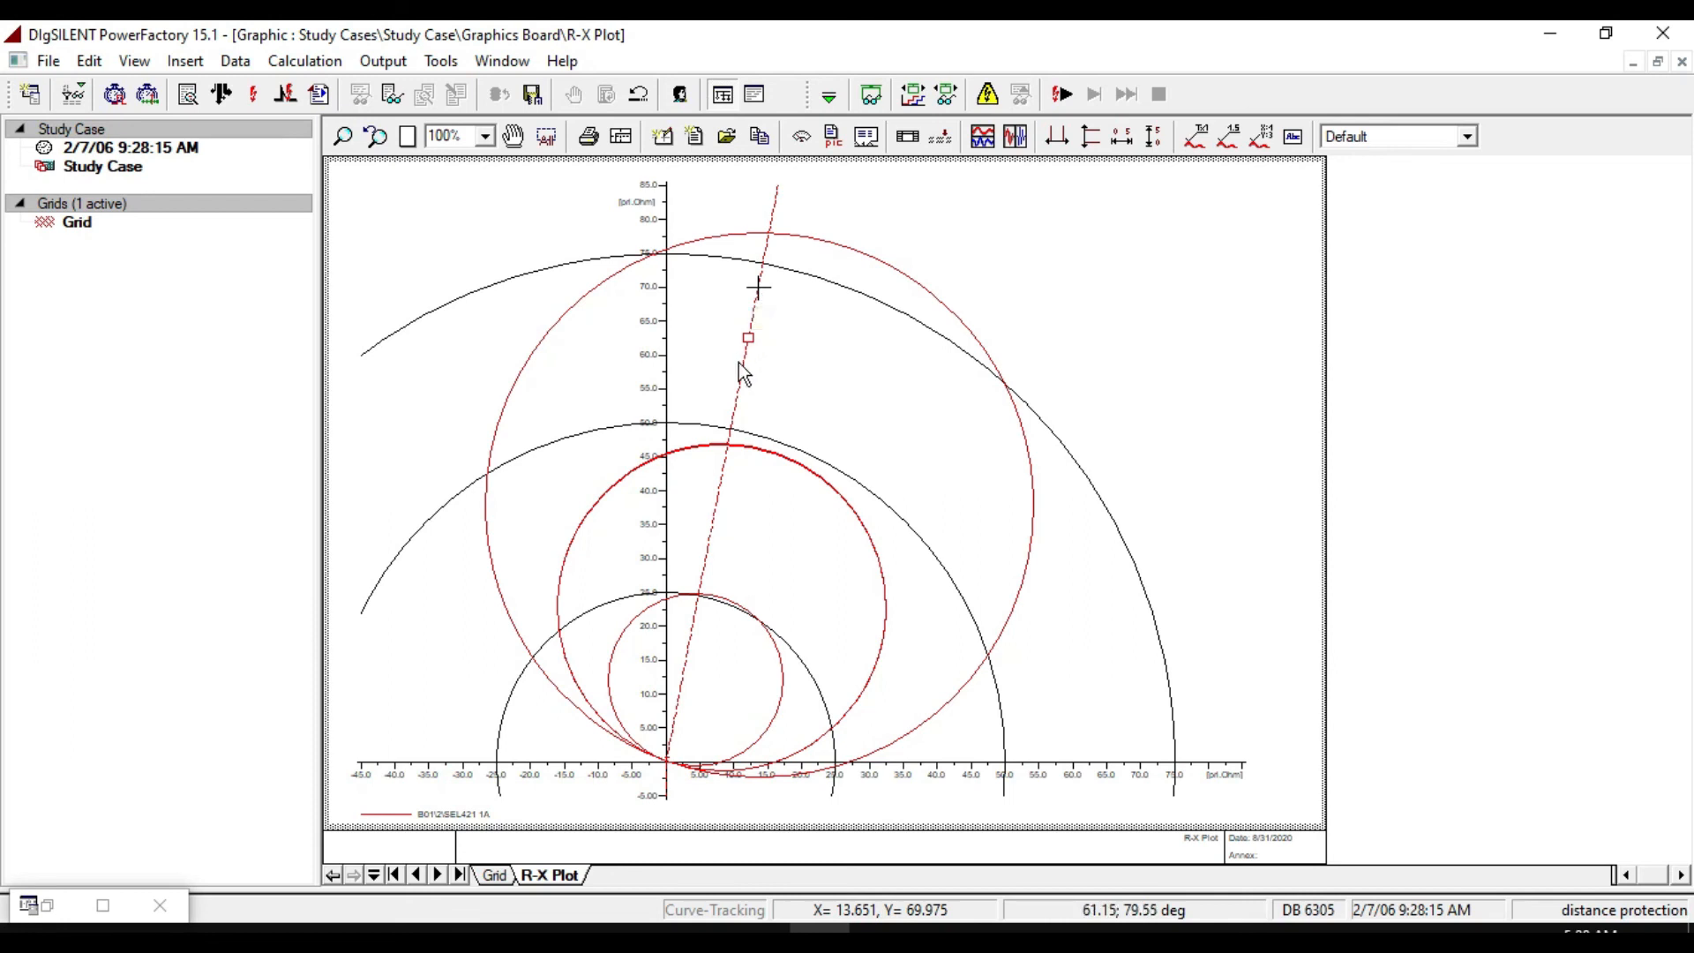
# Check the basic data of the Line02 segment between BB2 and BB3 from the R-X plot.
pyautogui.doubleClick(739, 393)
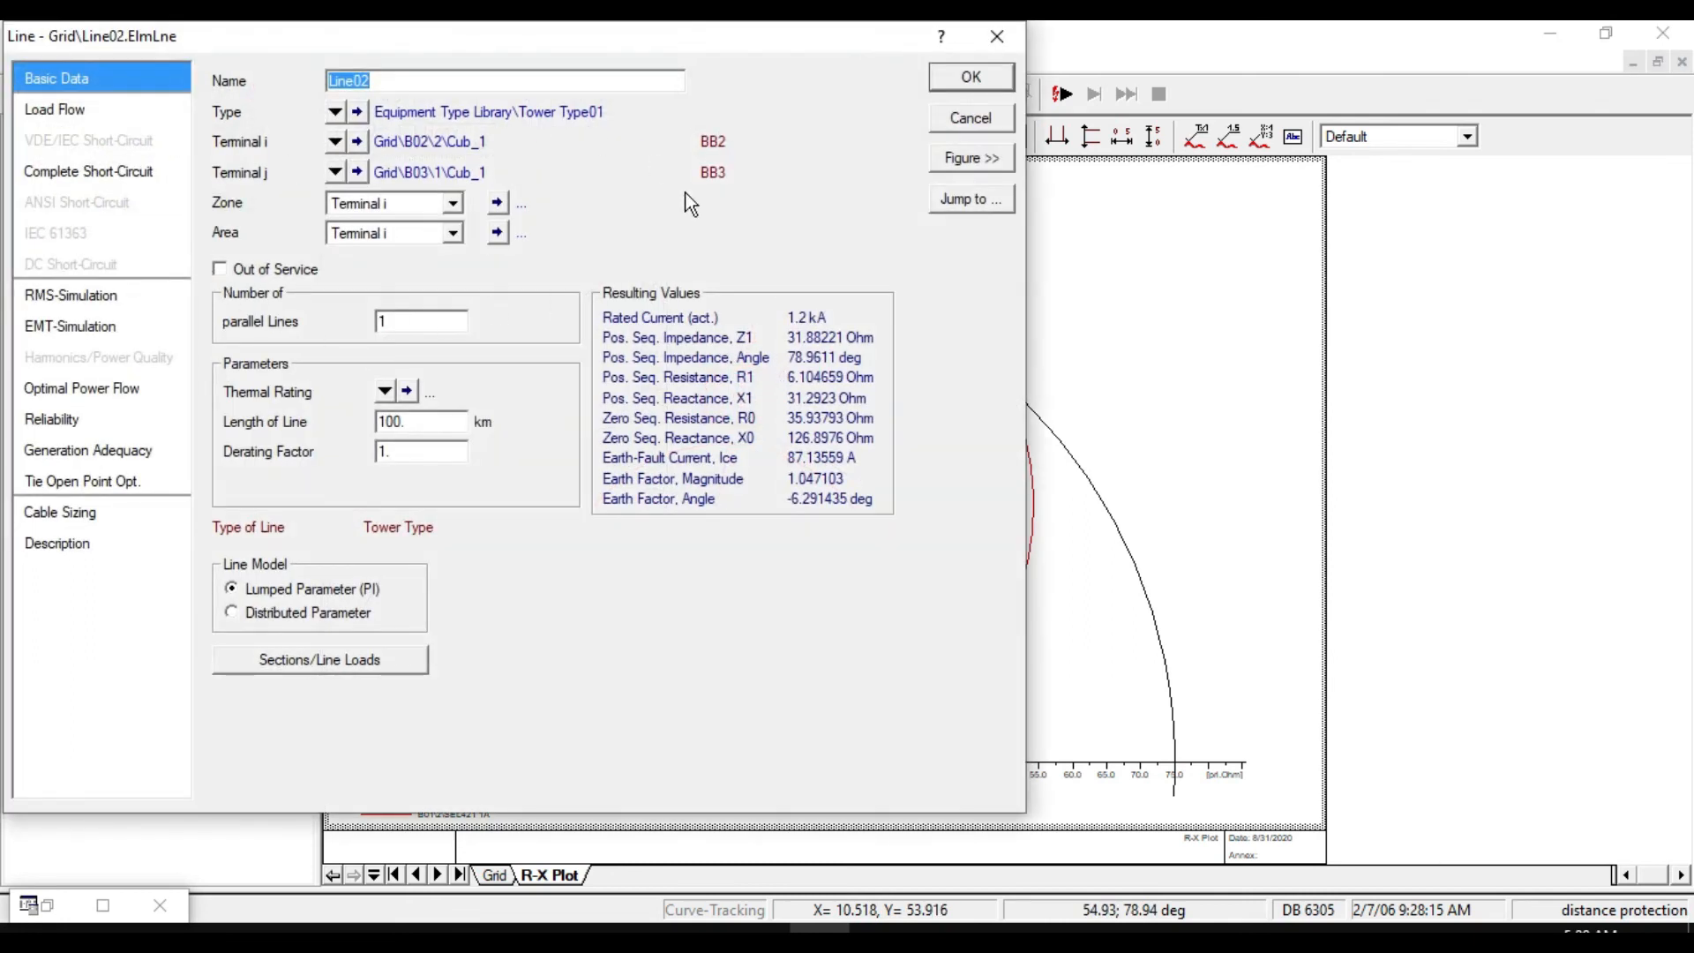
pyautogui.click(974, 120)
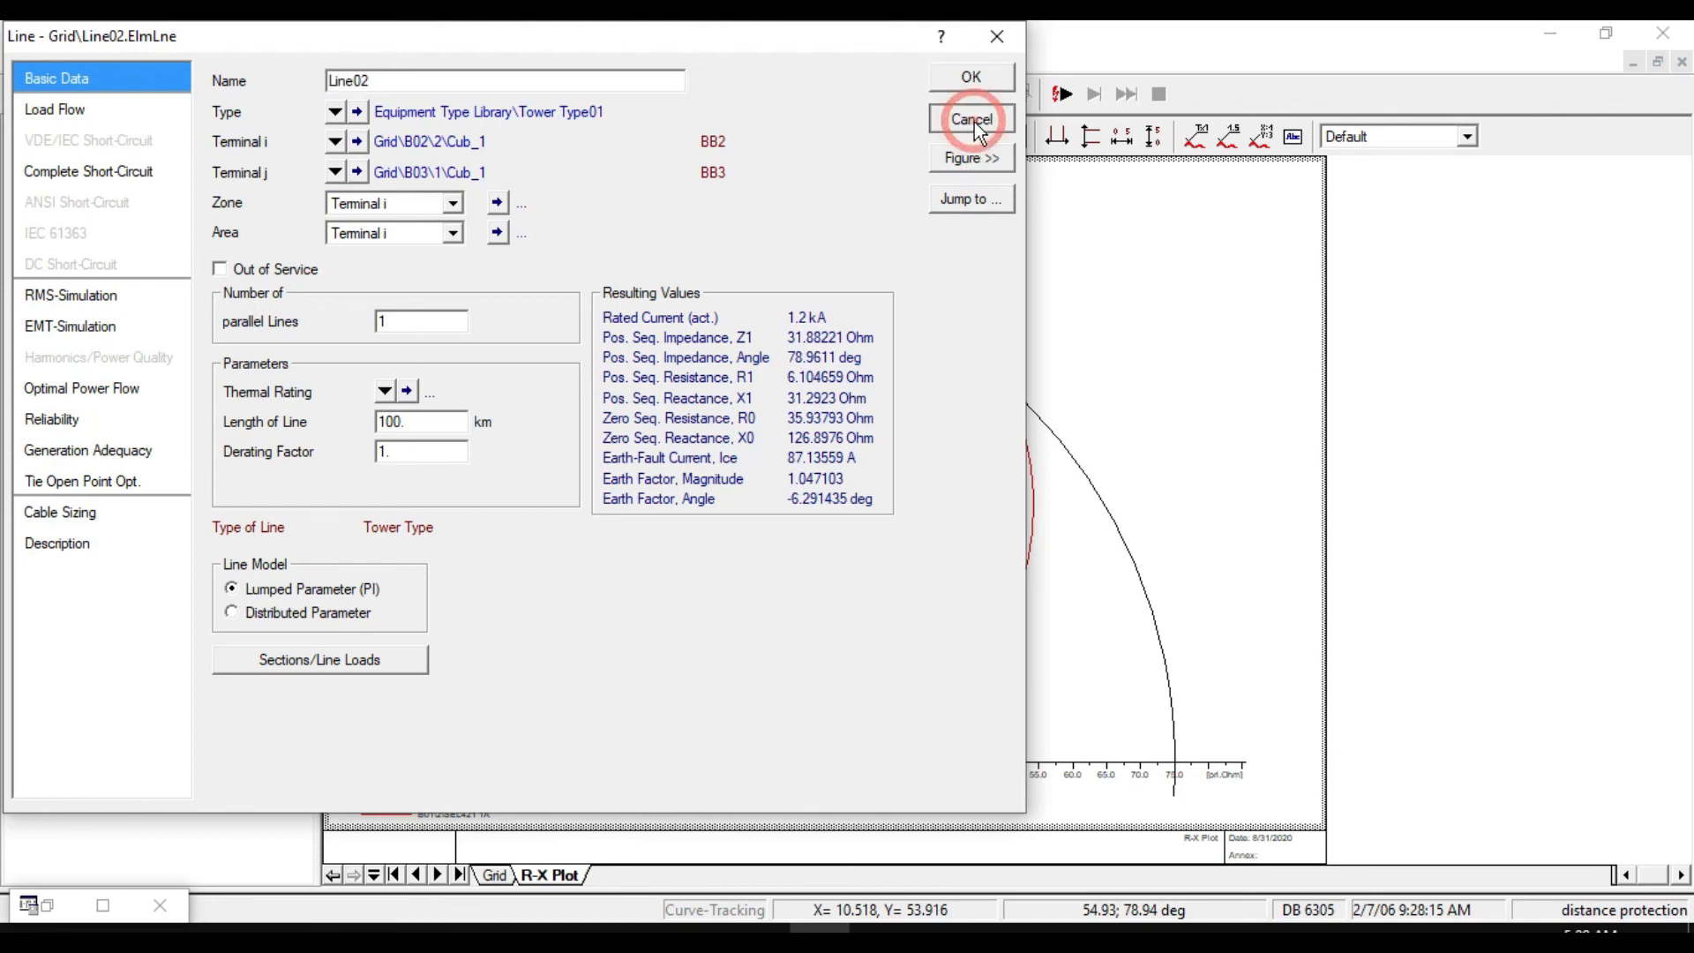
pyautogui.click(1005, 34)
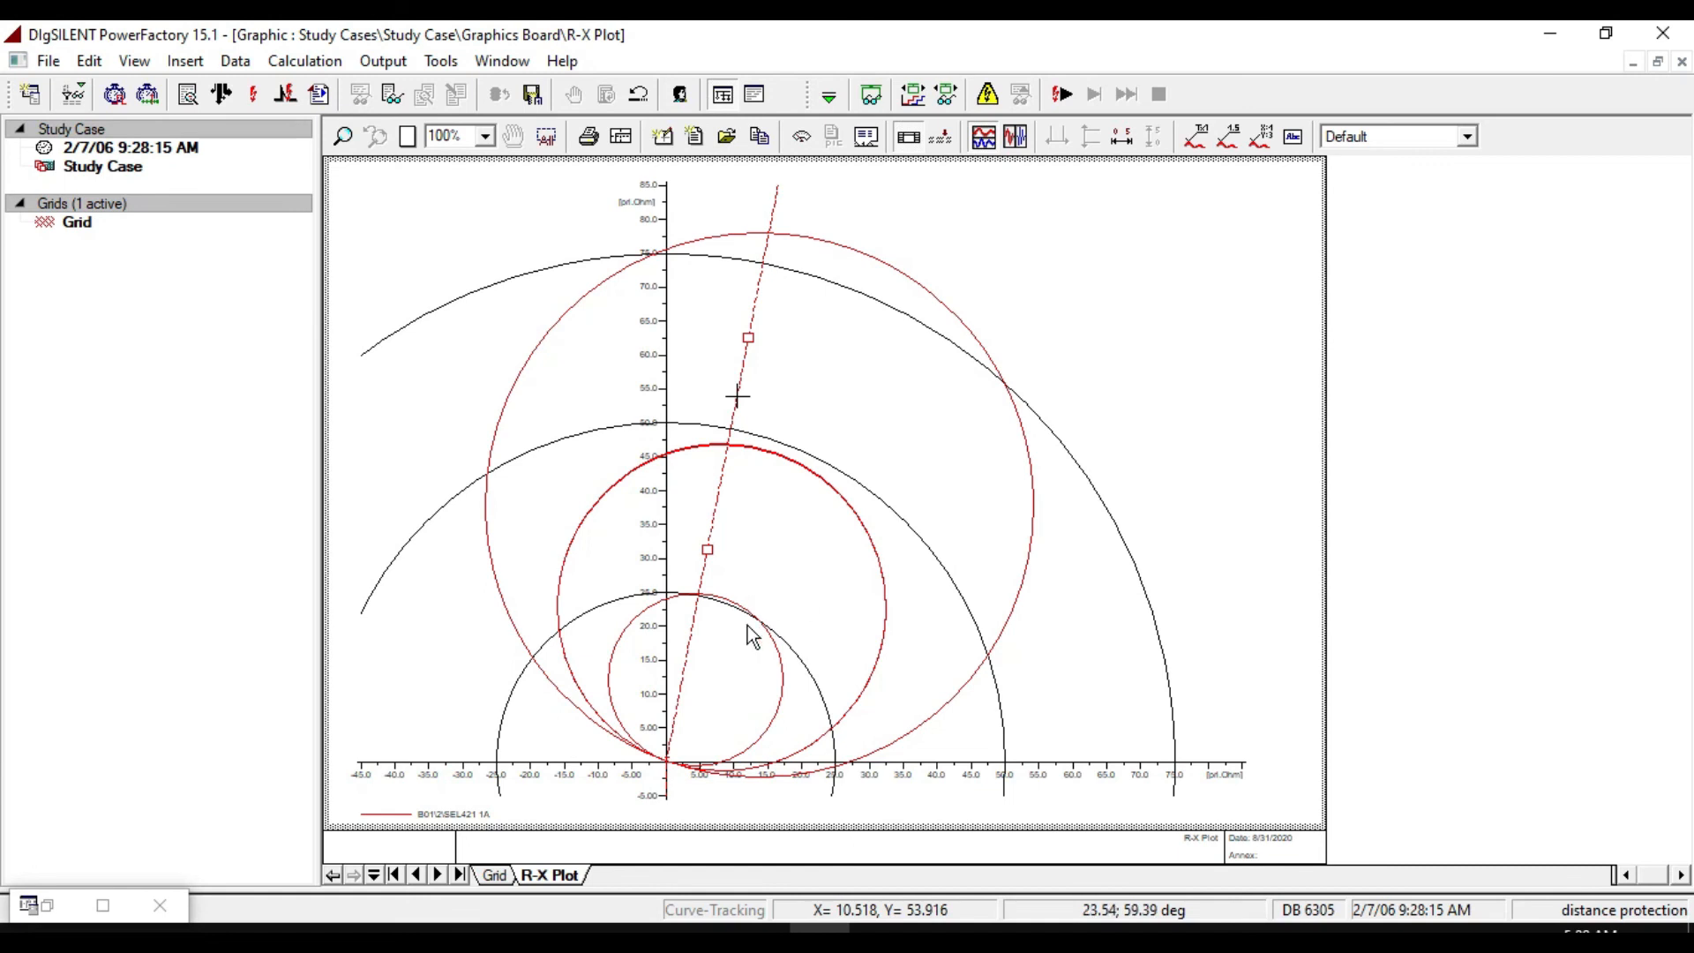
# Set the SEL421 1A relay's curve in the R-X plot to colour 3 (green) and line width 0.3.
pyautogui.rightClick(1093, 257)
pyautogui.click(1125, 275)
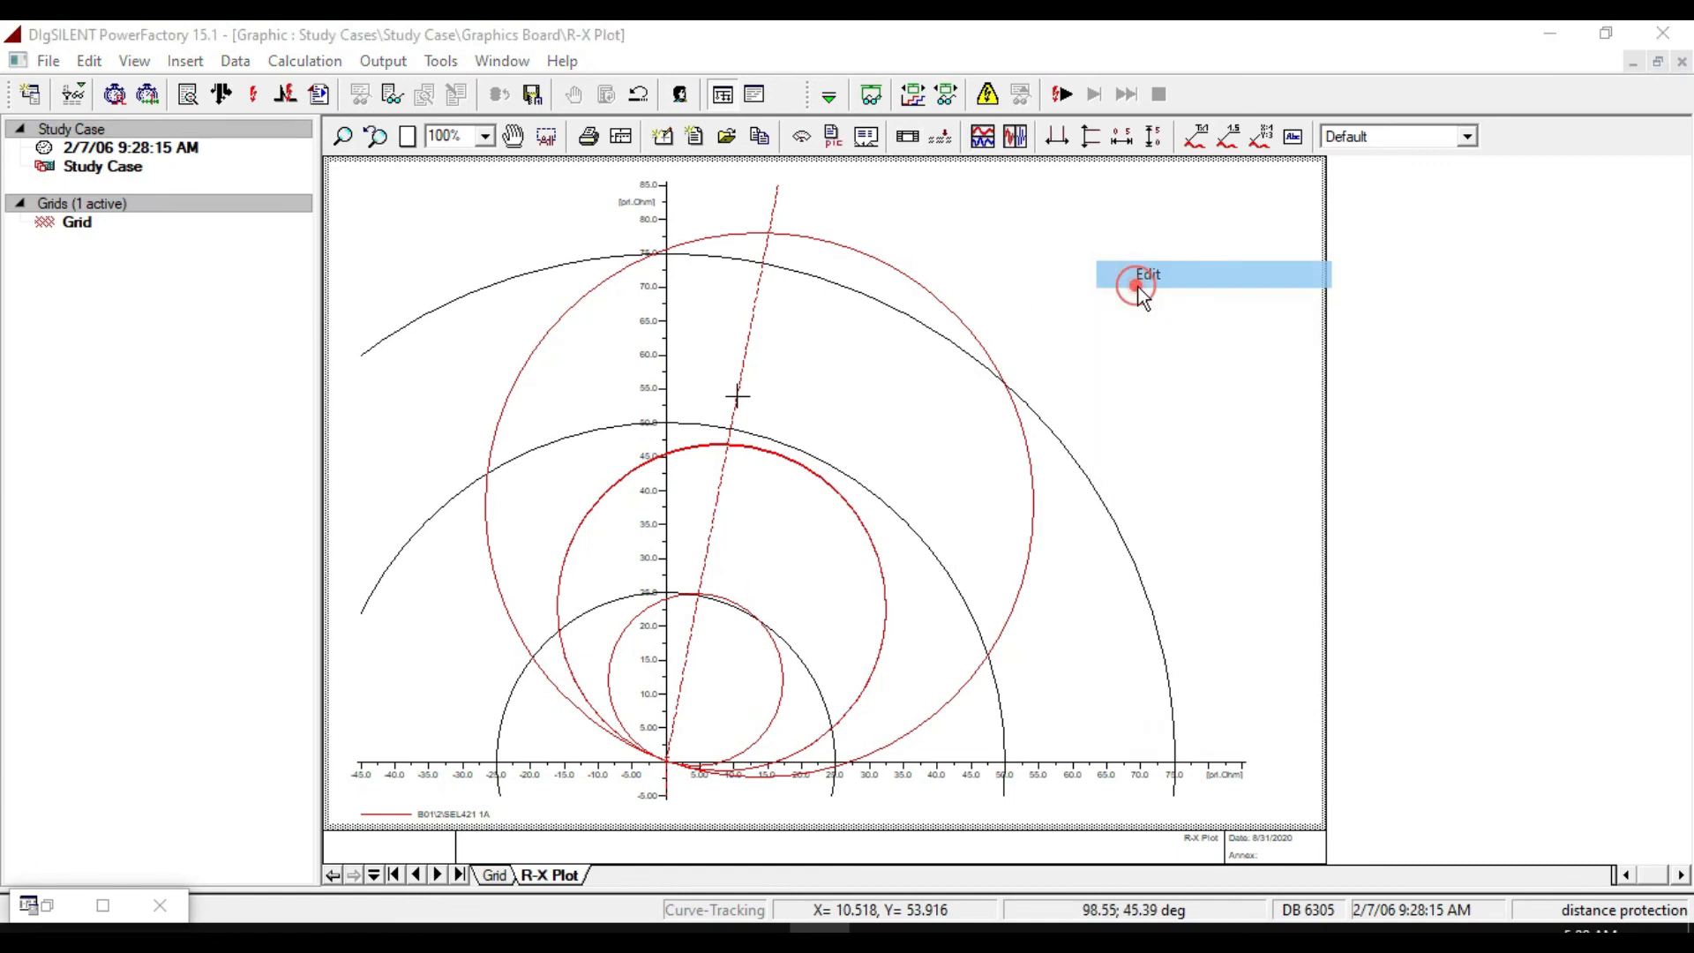
pyautogui.doubleClick(750, 334)
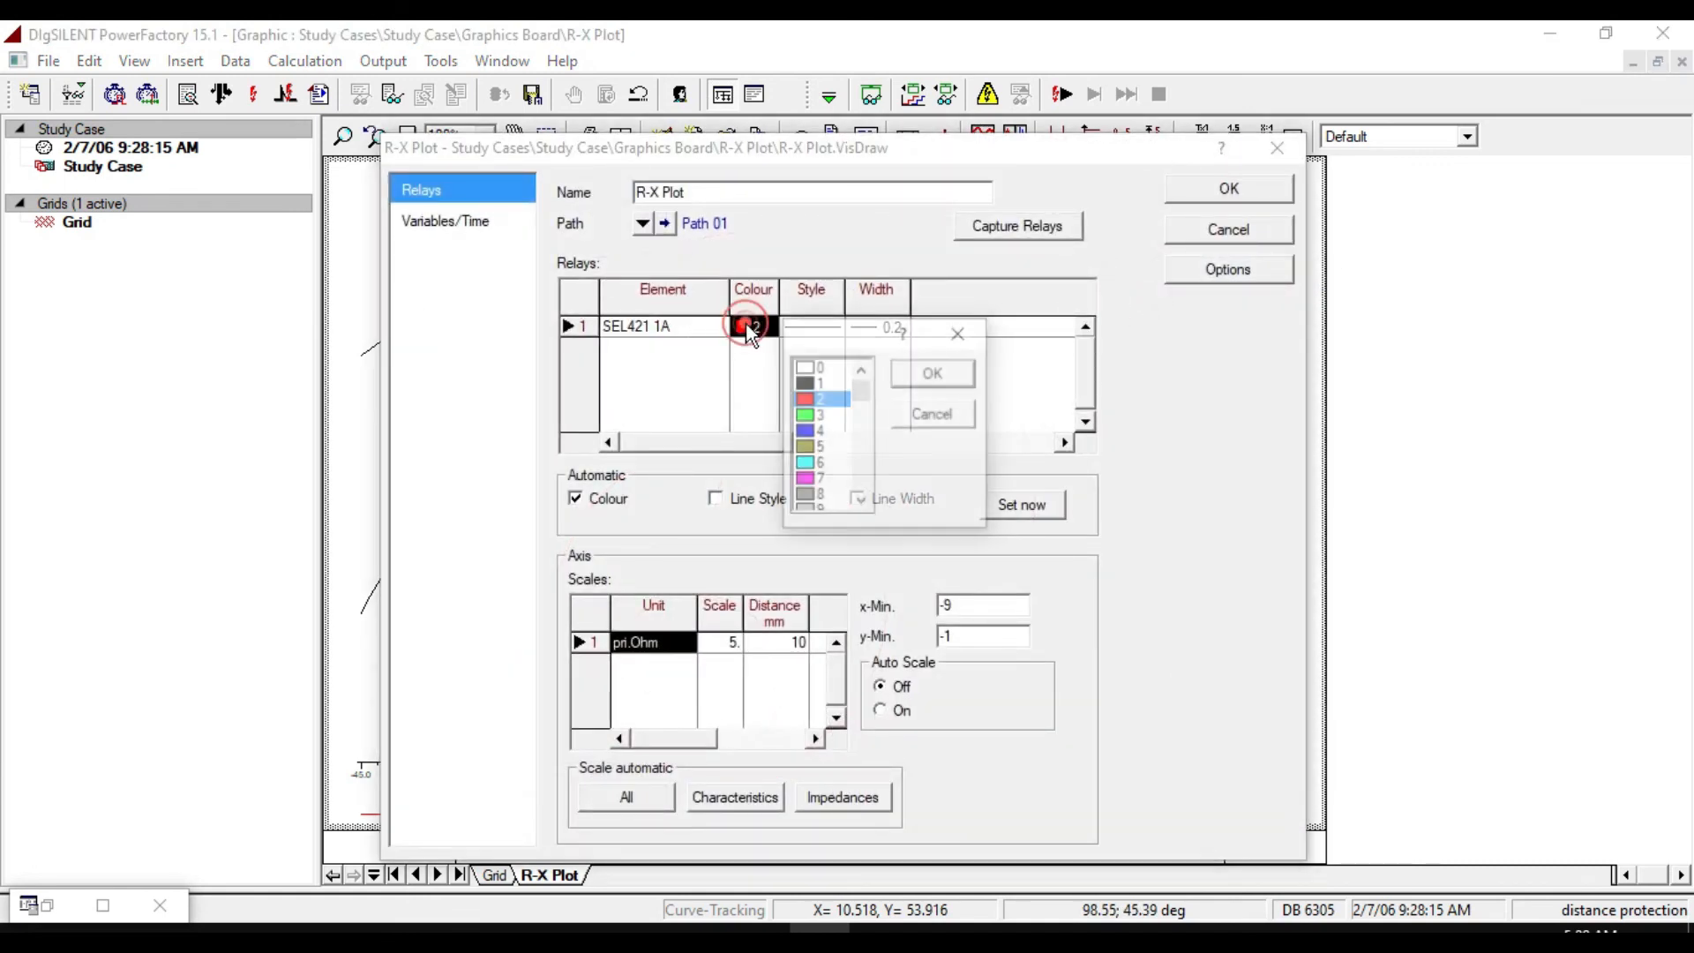
pyautogui.click(816, 415)
pyautogui.click(952, 375)
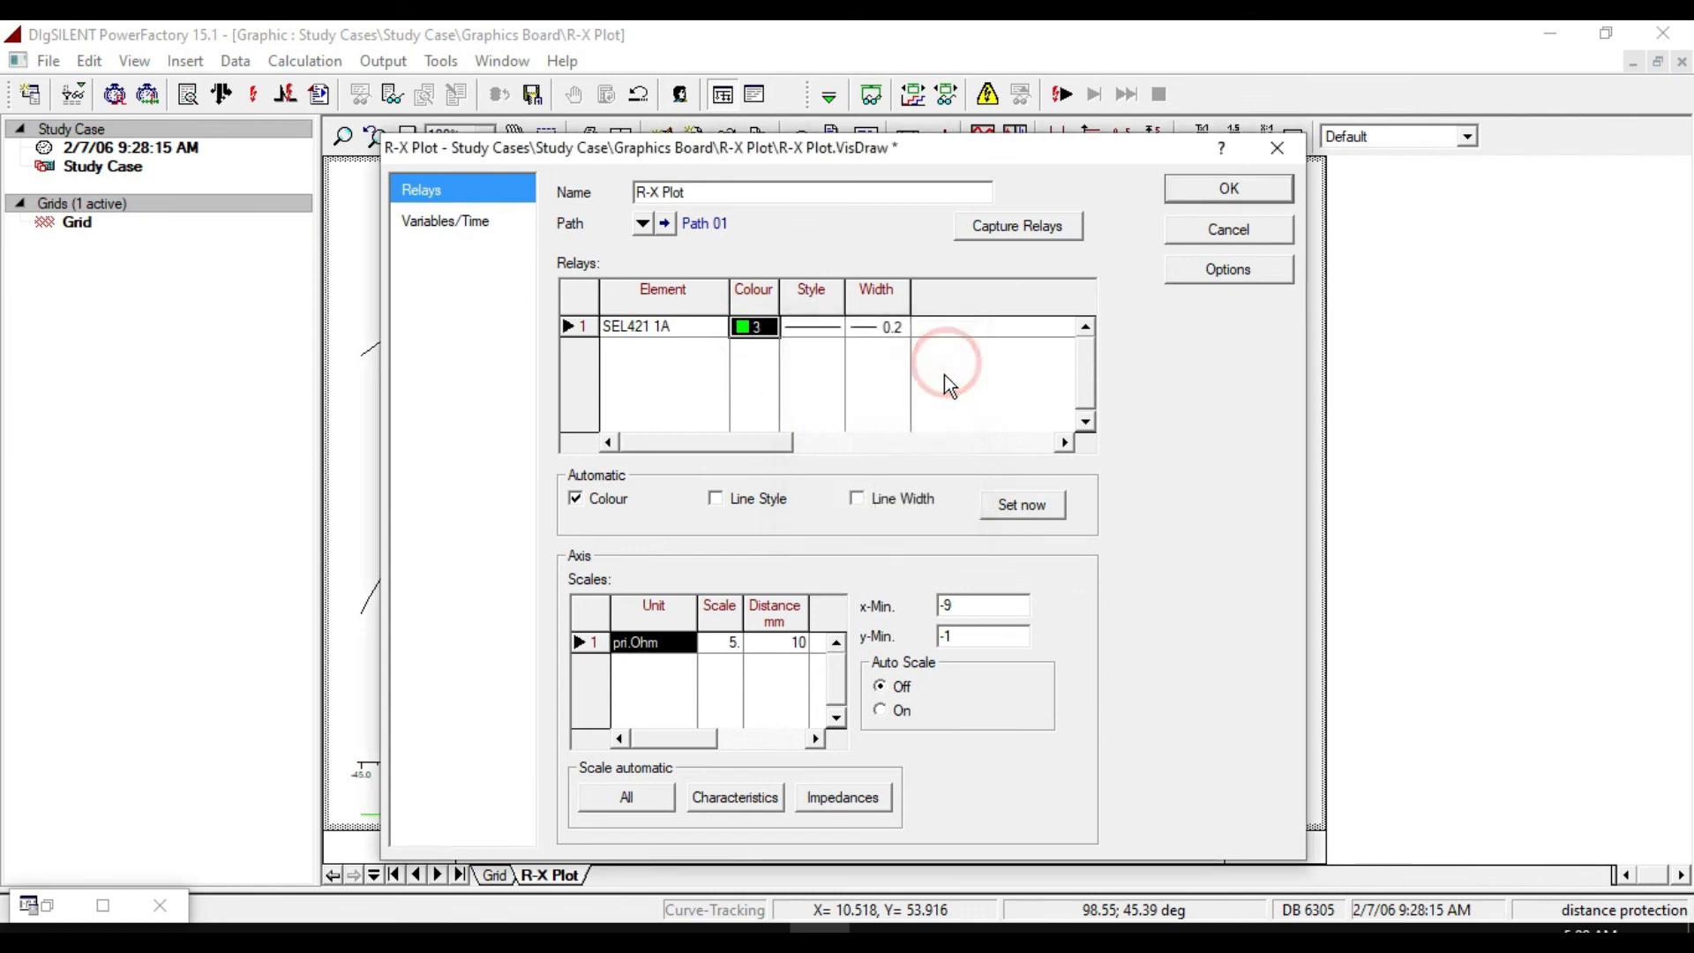
pyautogui.click(810, 322)
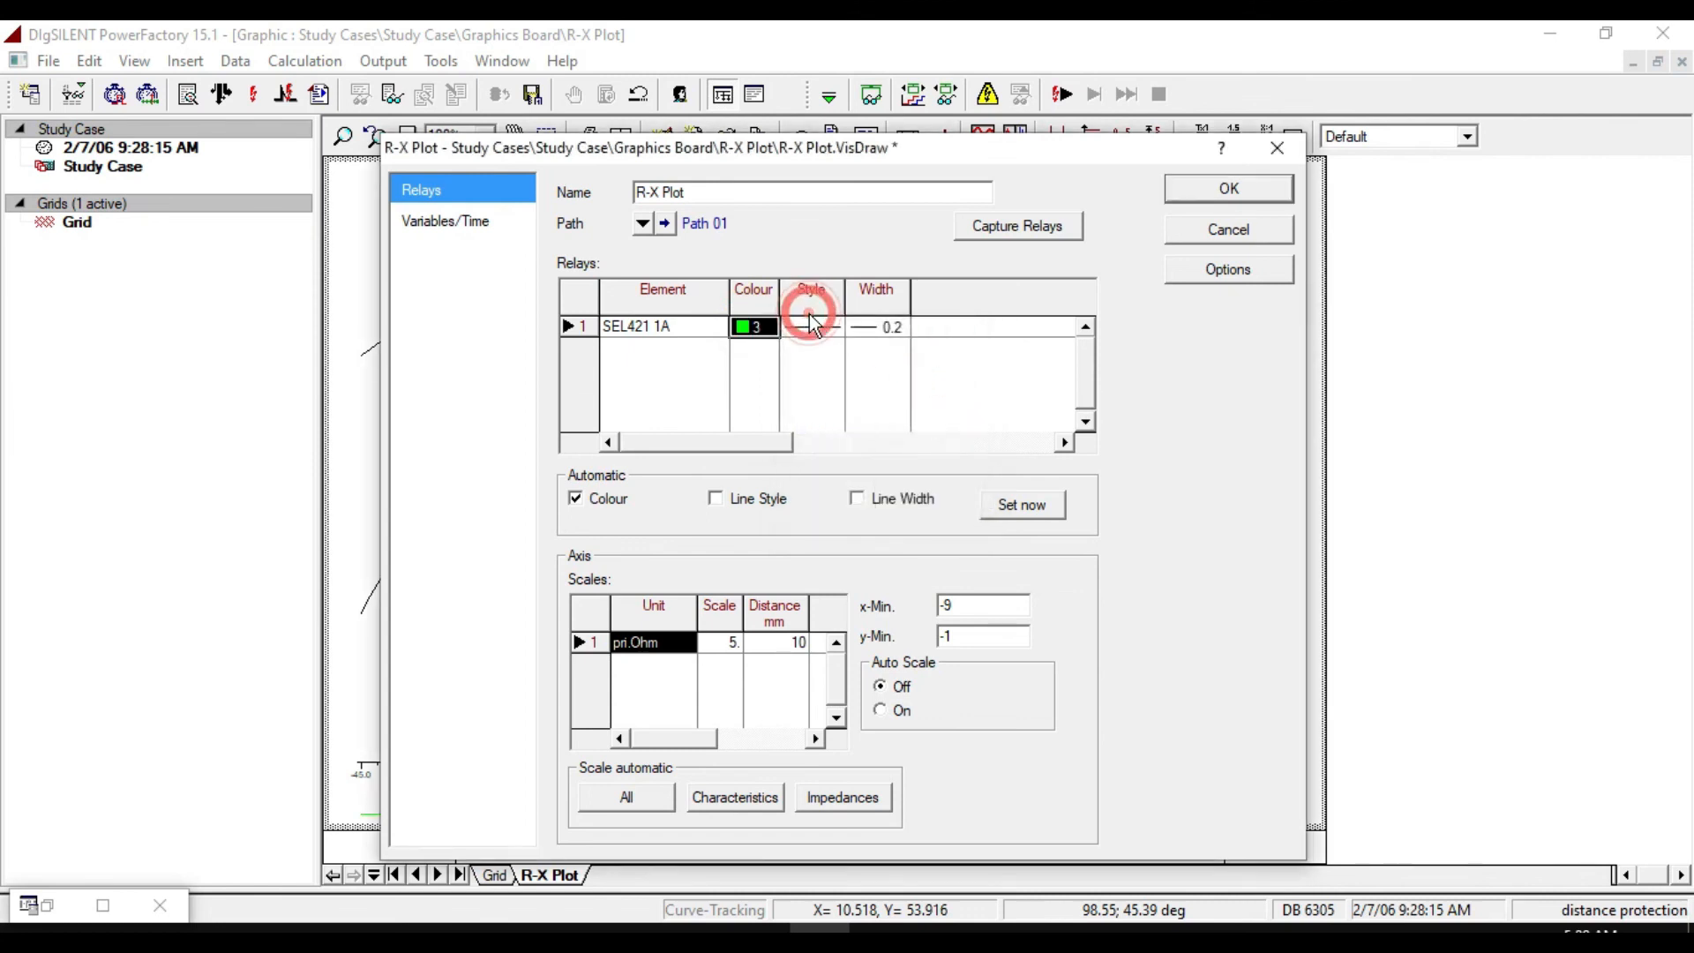
pyautogui.doubleClick(889, 342)
pyautogui.click(979, 423)
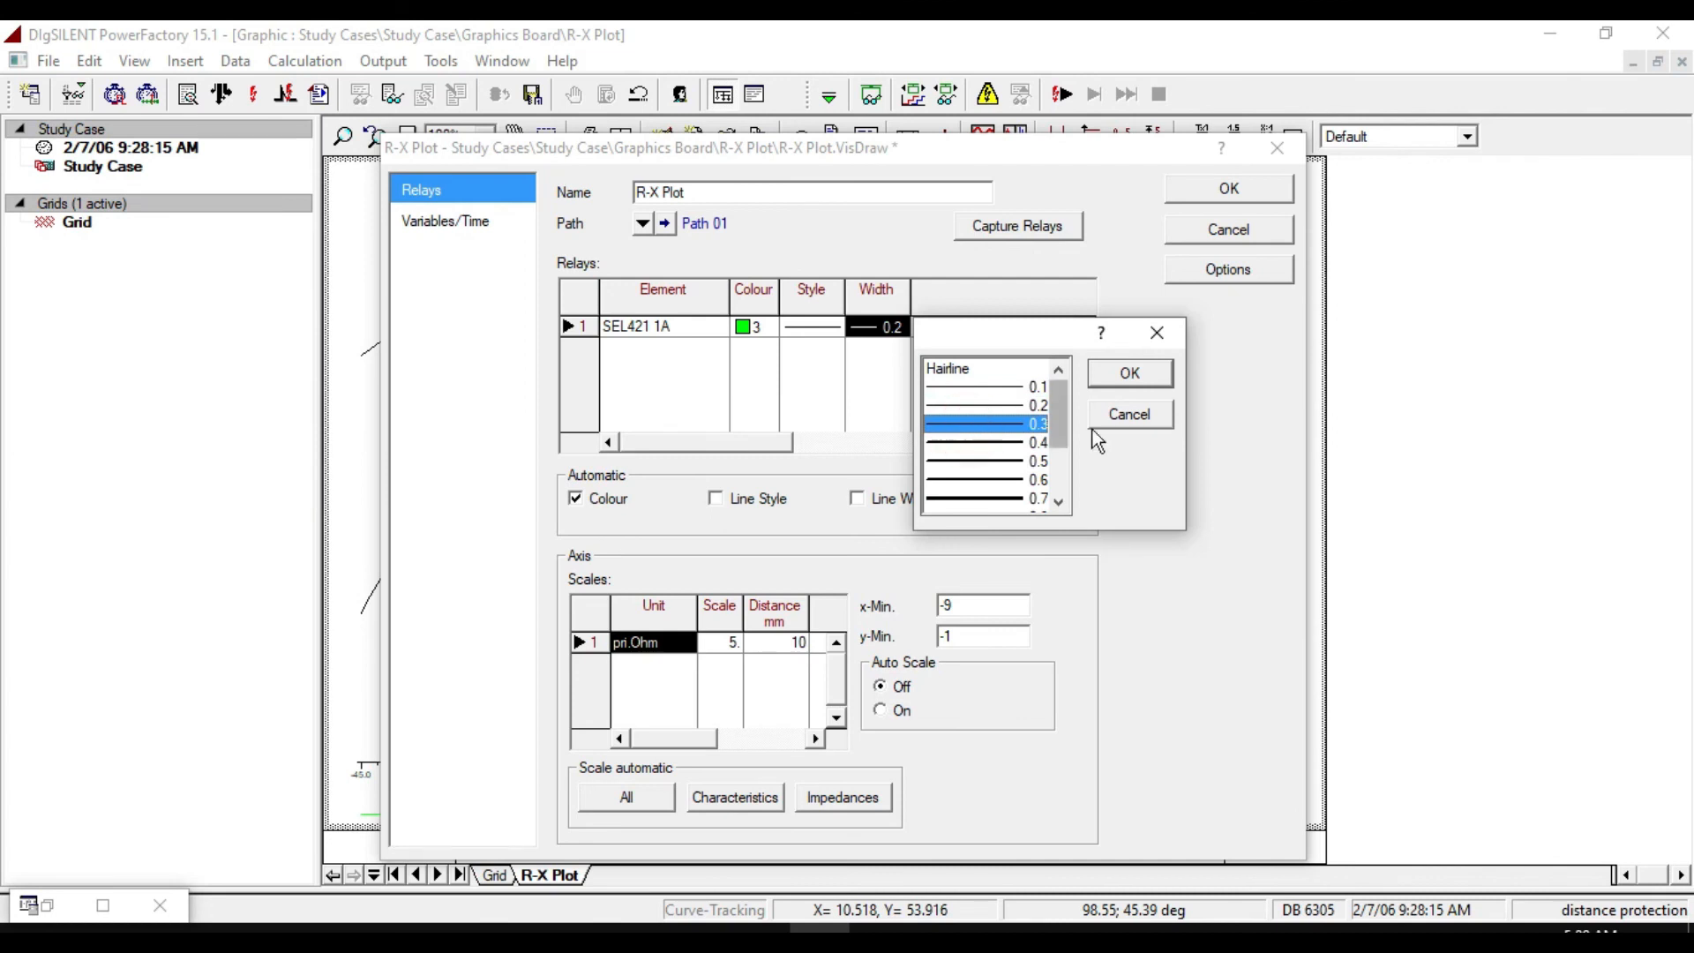
pyautogui.click(1128, 374)
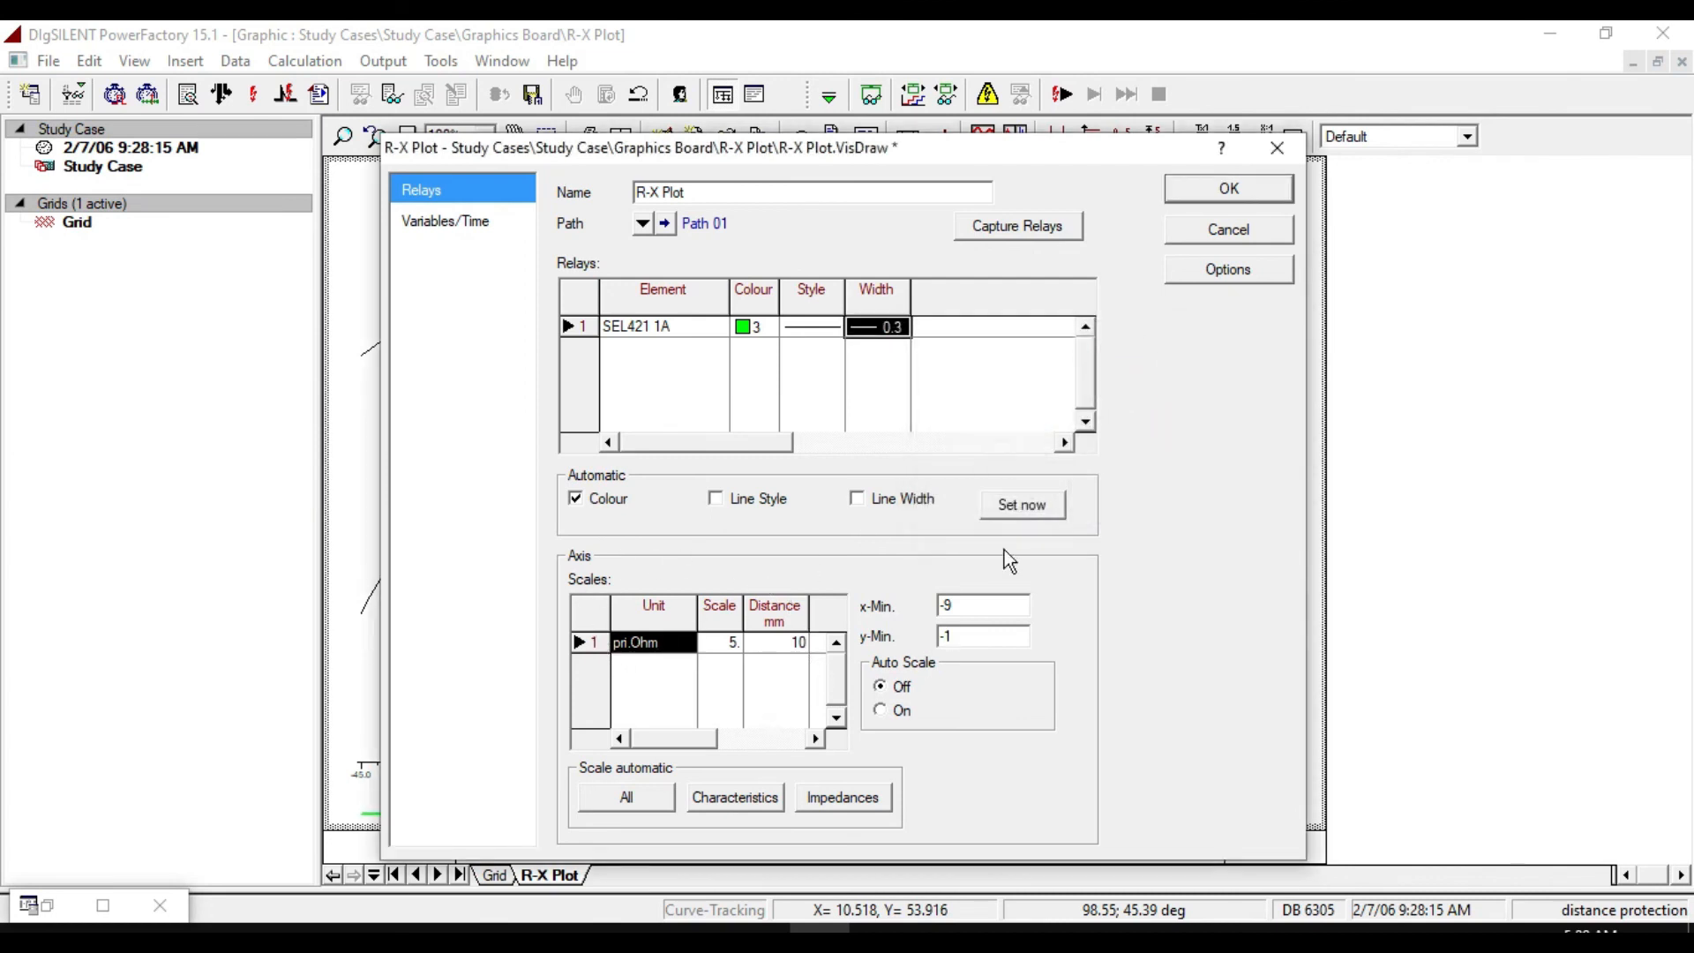
pyautogui.click(1215, 188)
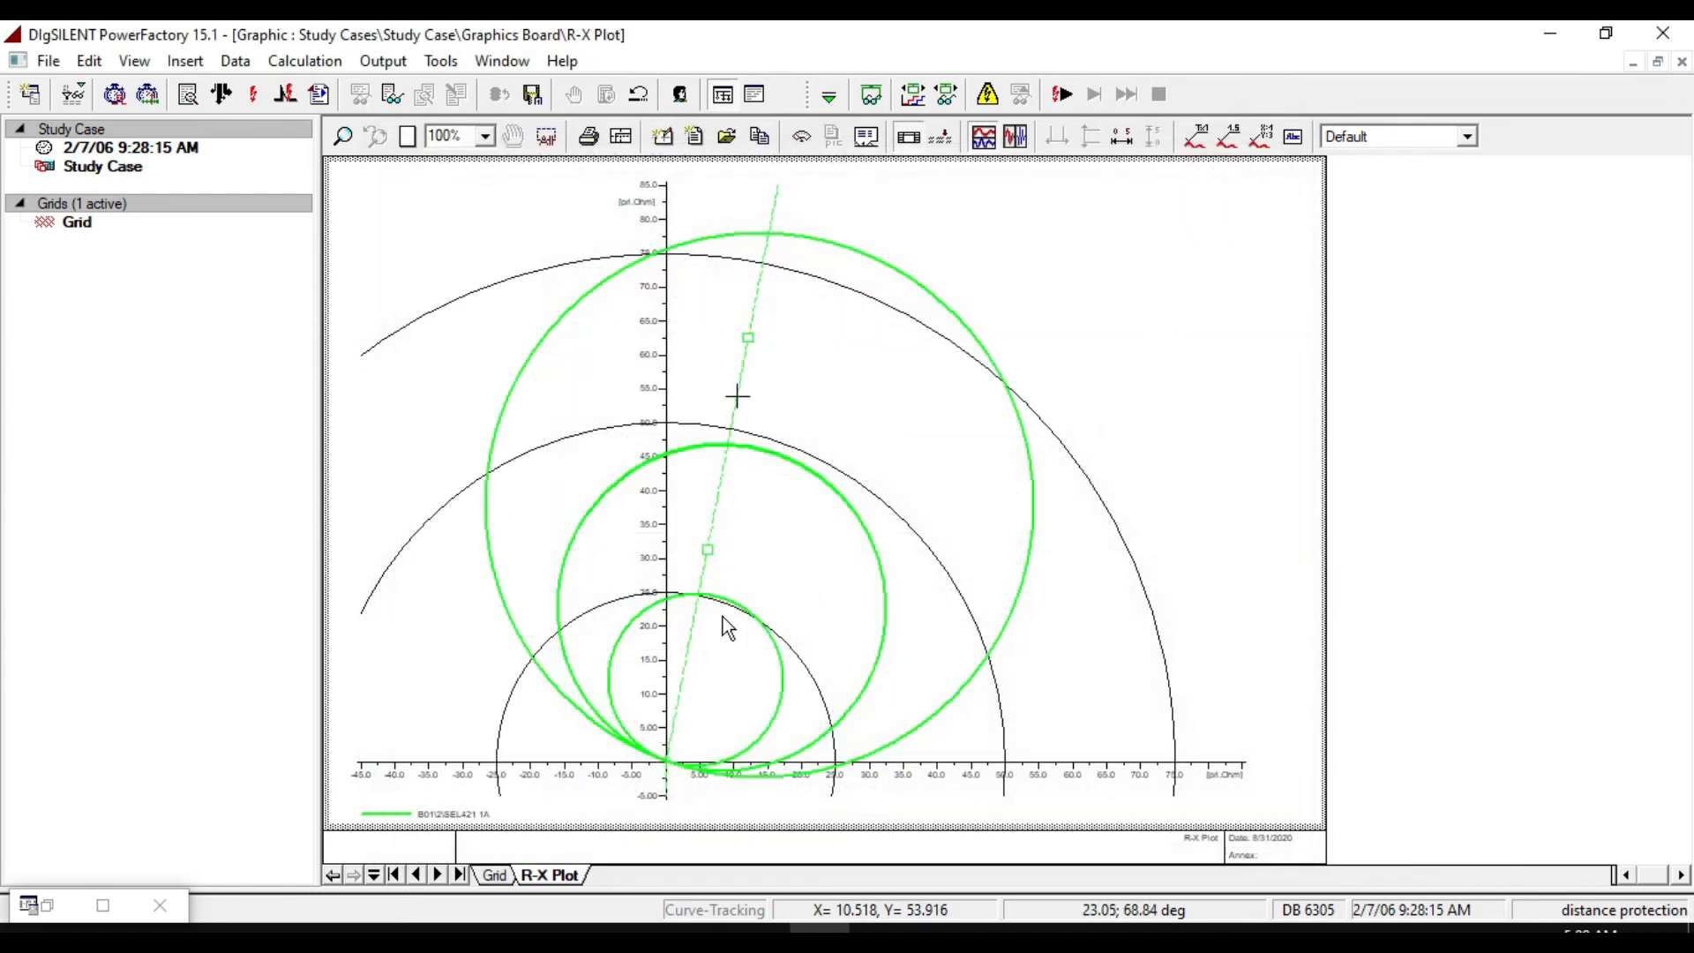
# Examine the R-X plot settings for unit, relay units, zones and short-circuit impedance display, keeping the dialog clear of the plot.
pyautogui.rightClick(1111, 244)
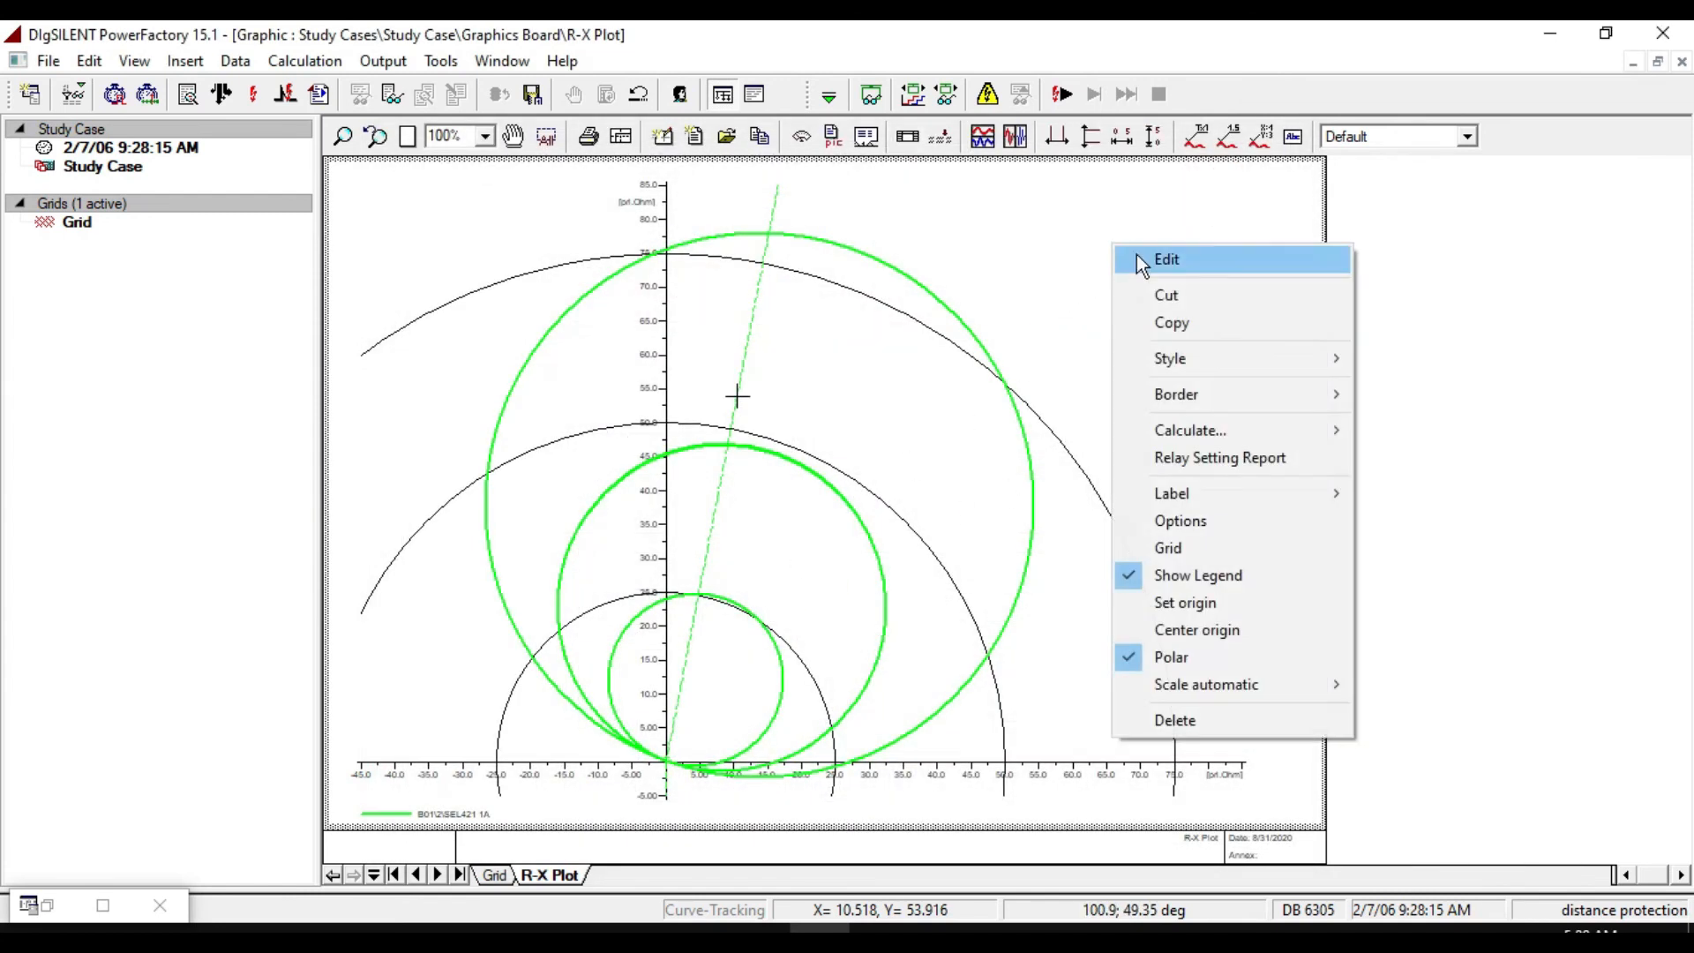
pyautogui.click(1176, 523)
pyautogui.click(923, 289)
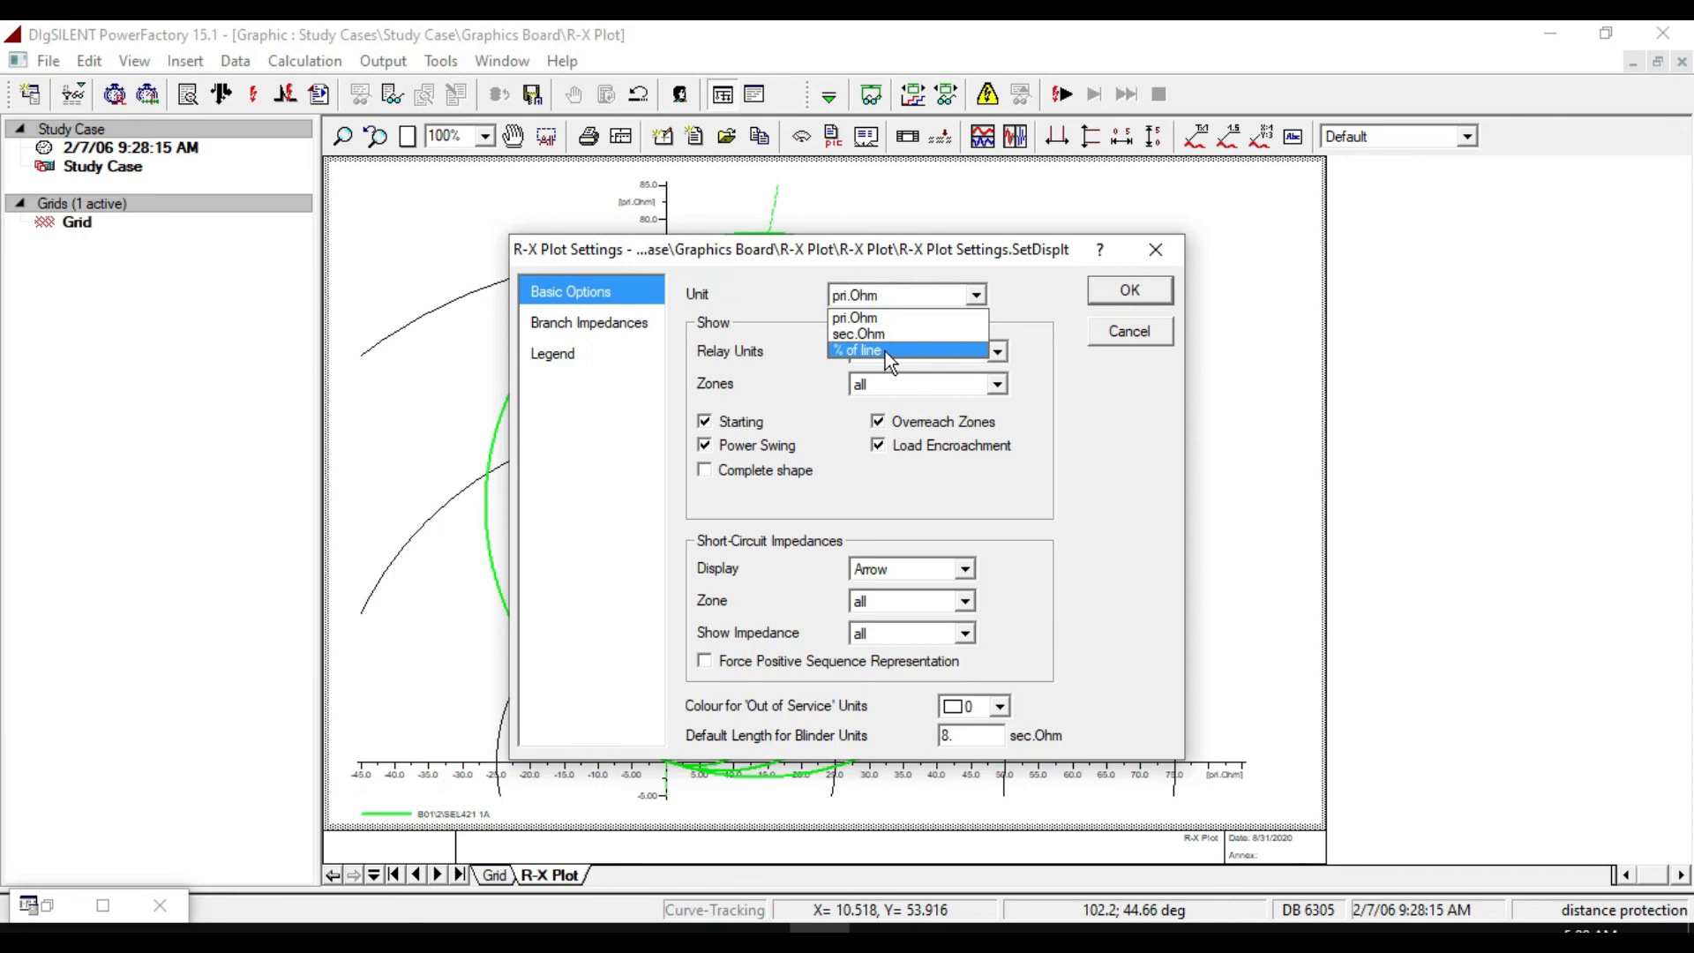
pyautogui.click(778, 392)
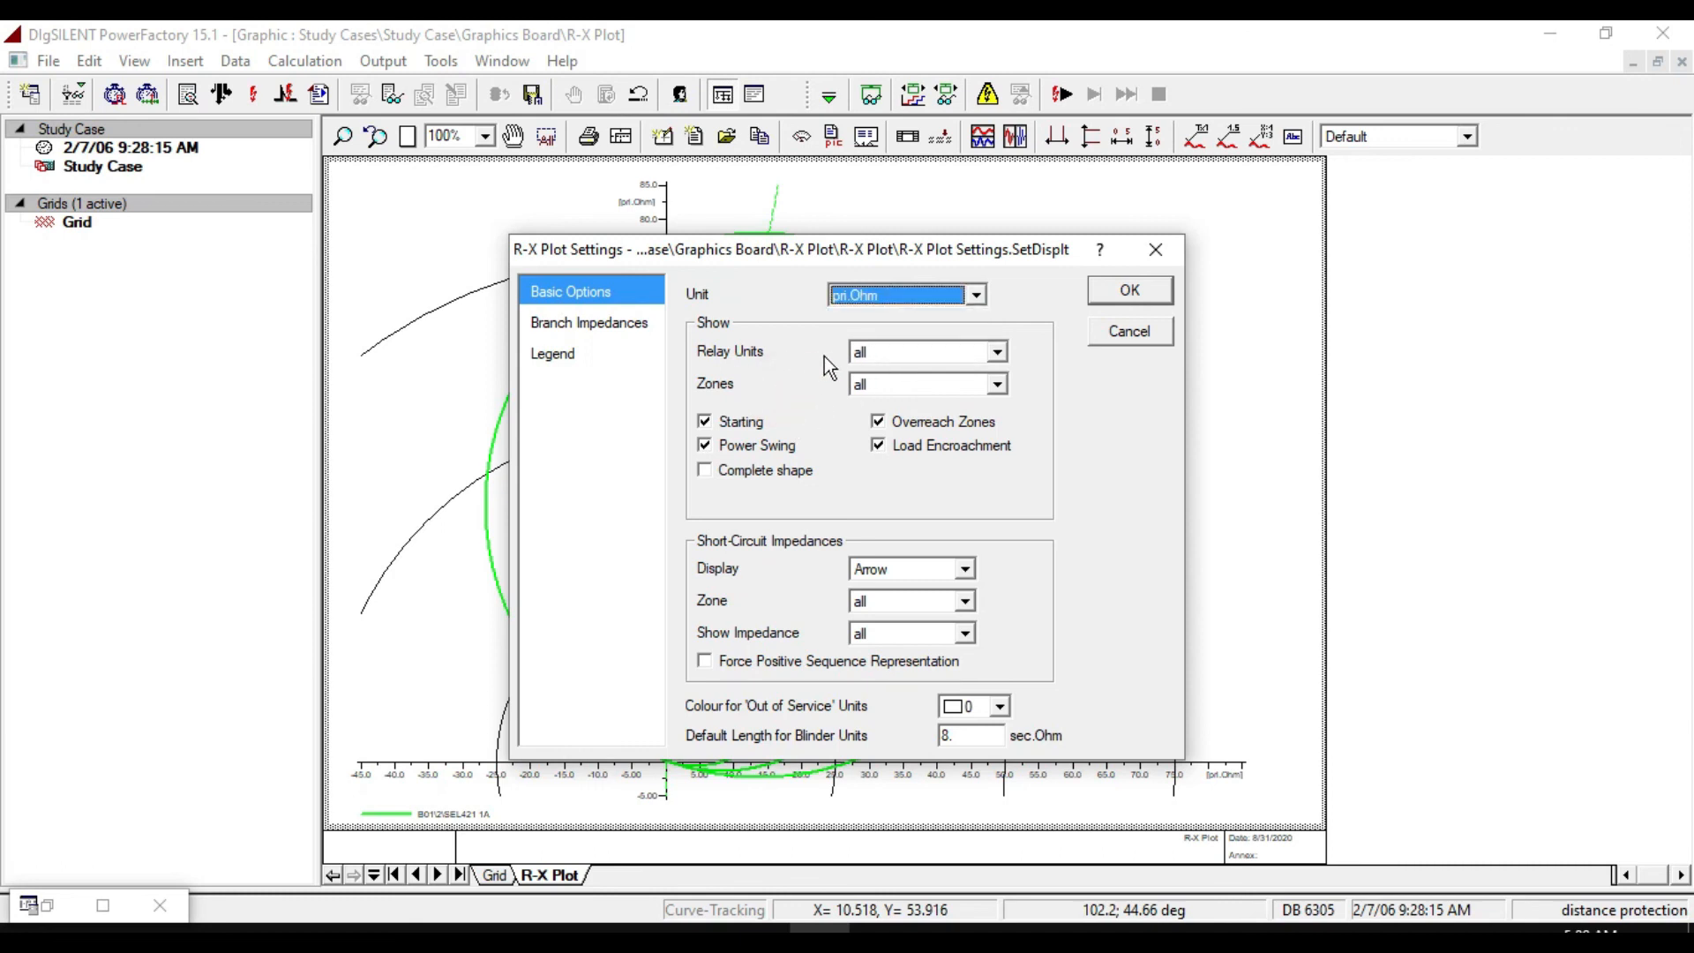
pyautogui.click(907, 352)
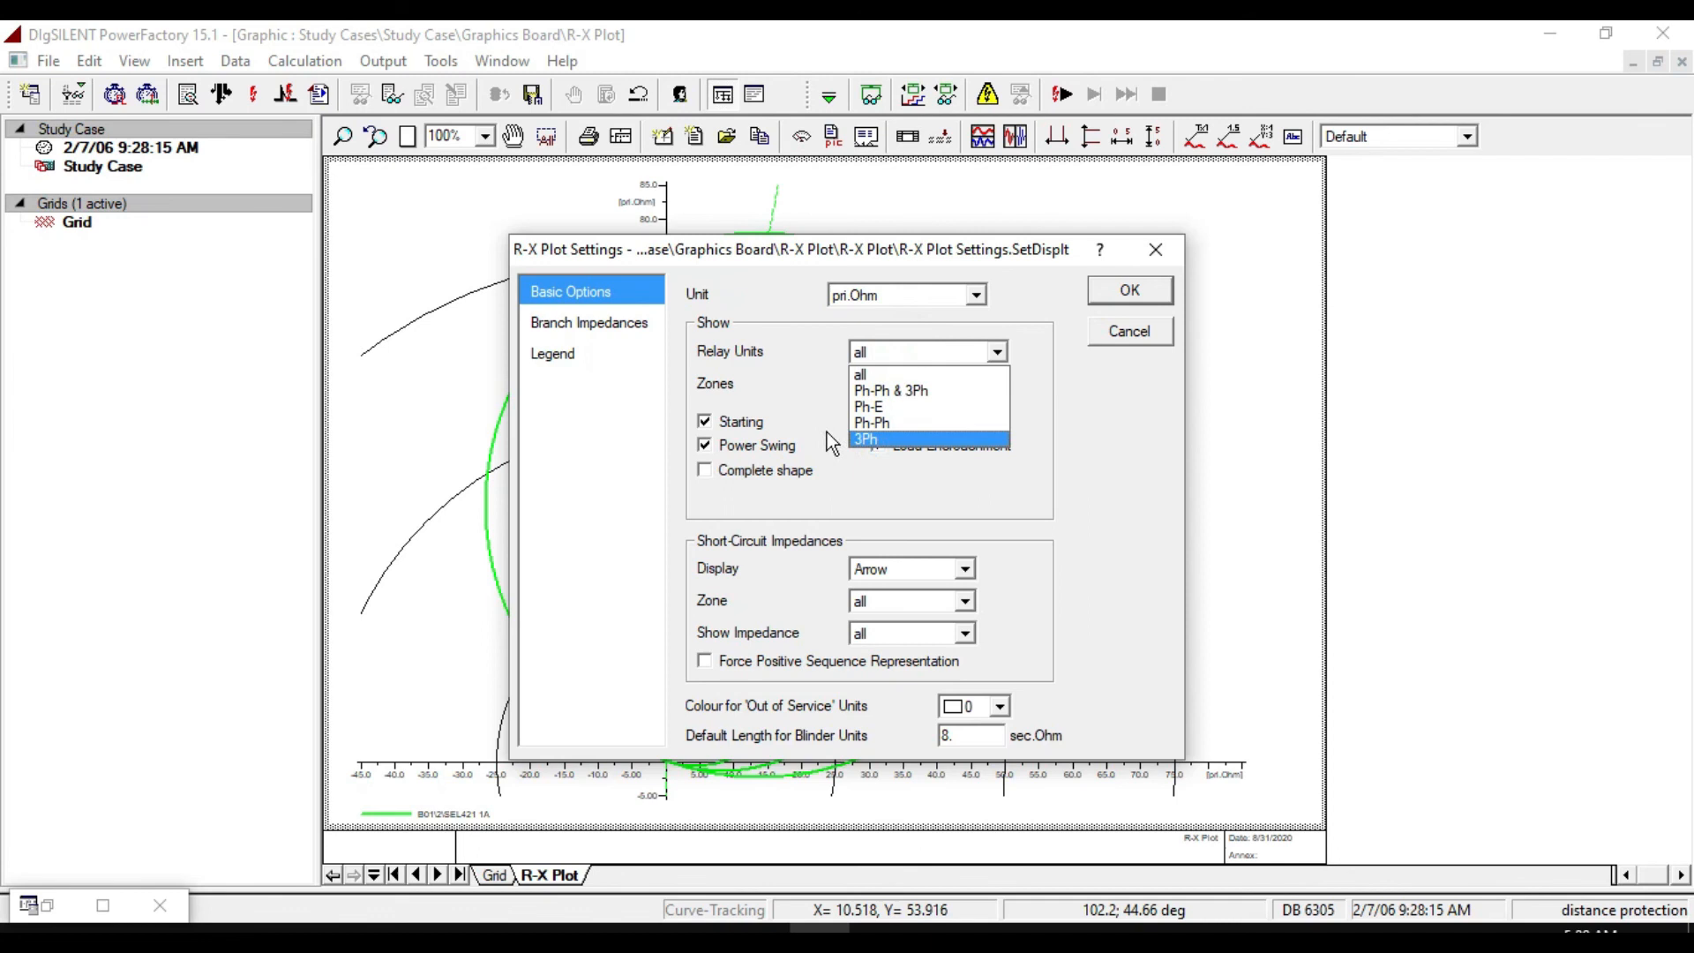
pyautogui.click(778, 379)
pyautogui.click(865, 388)
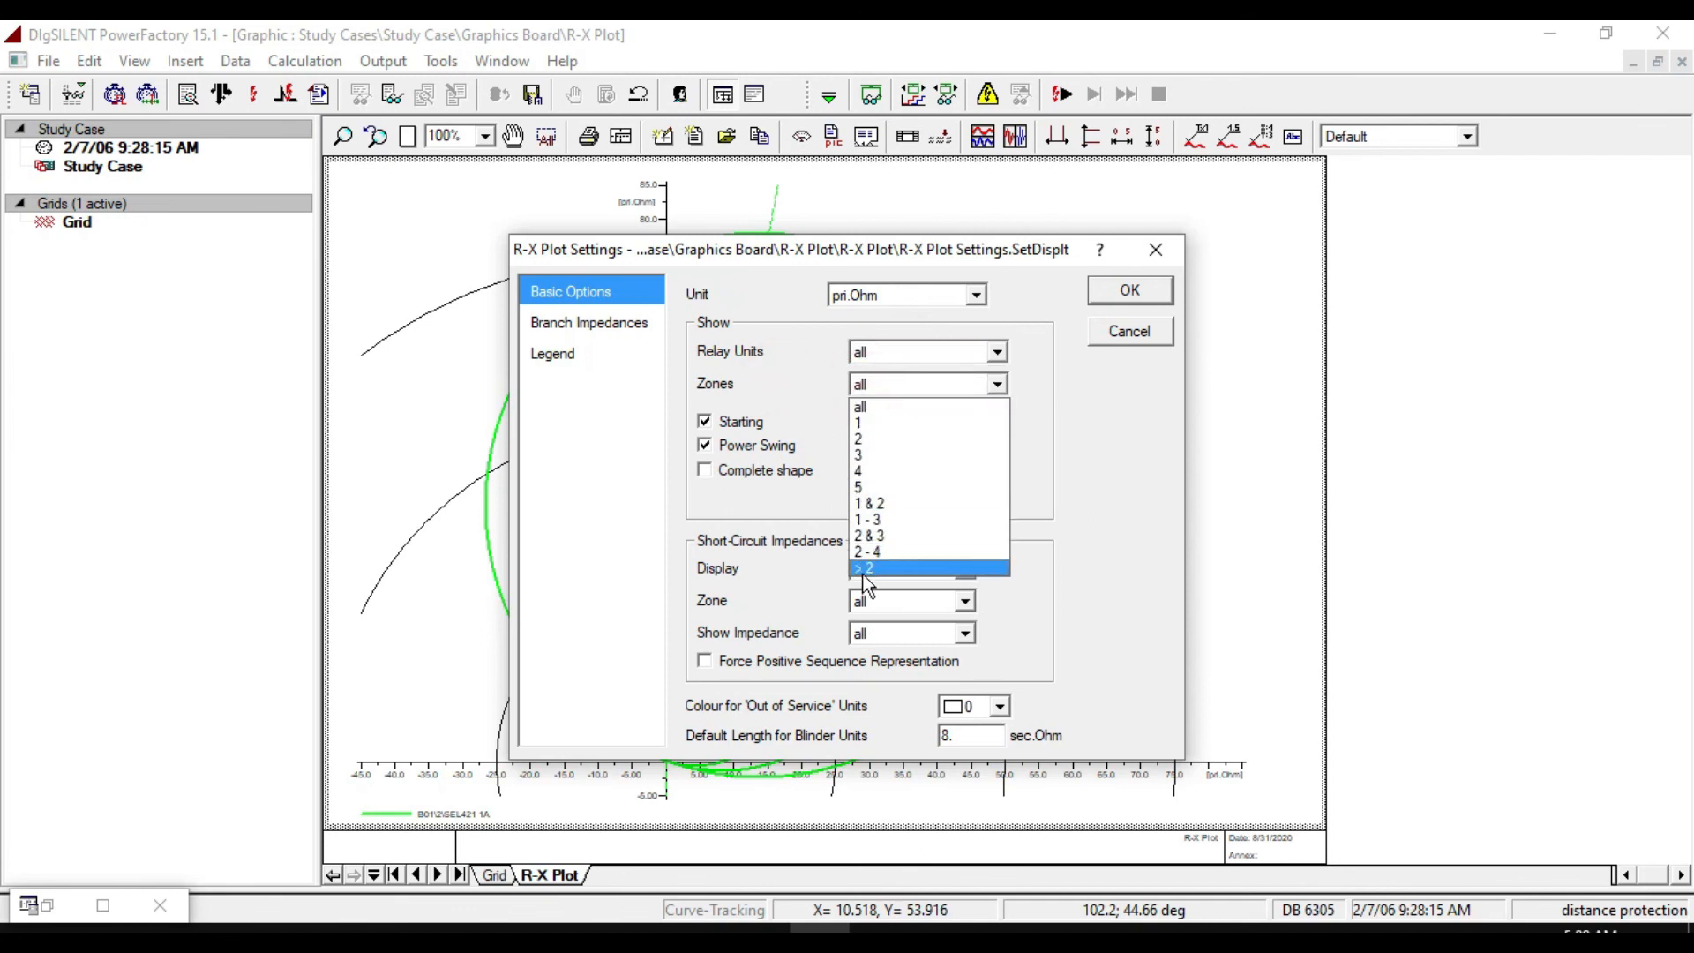
pyautogui.click(815, 376)
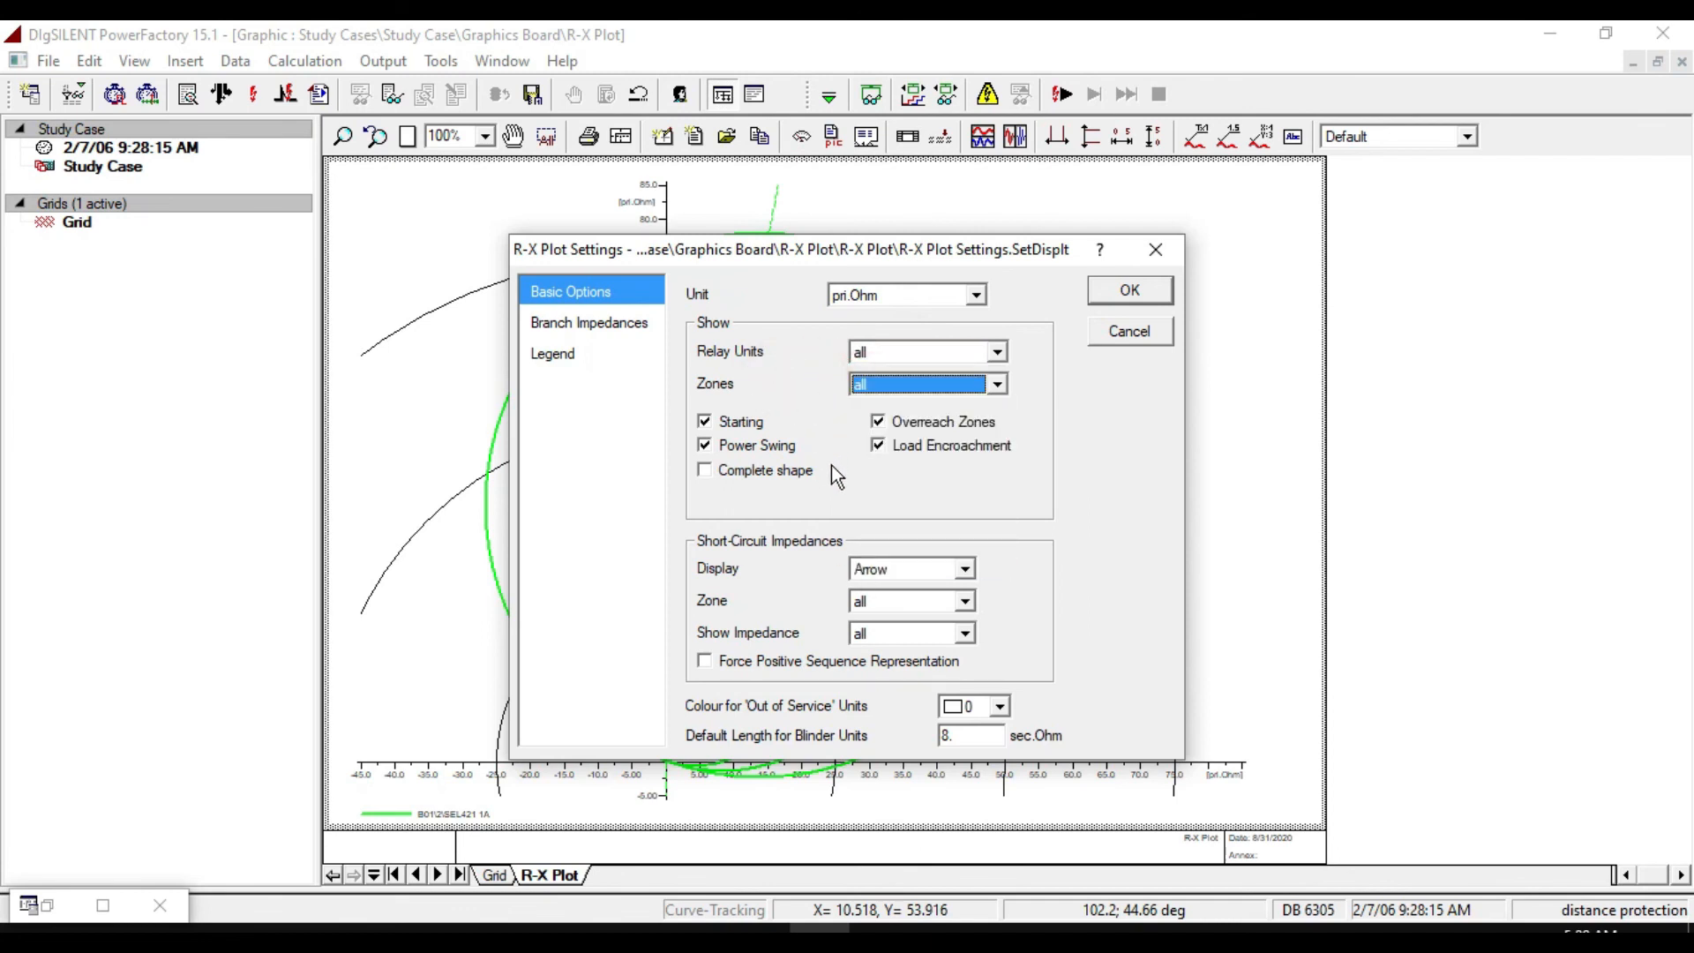
pyautogui.click(876, 571)
pyautogui.click(873, 569)
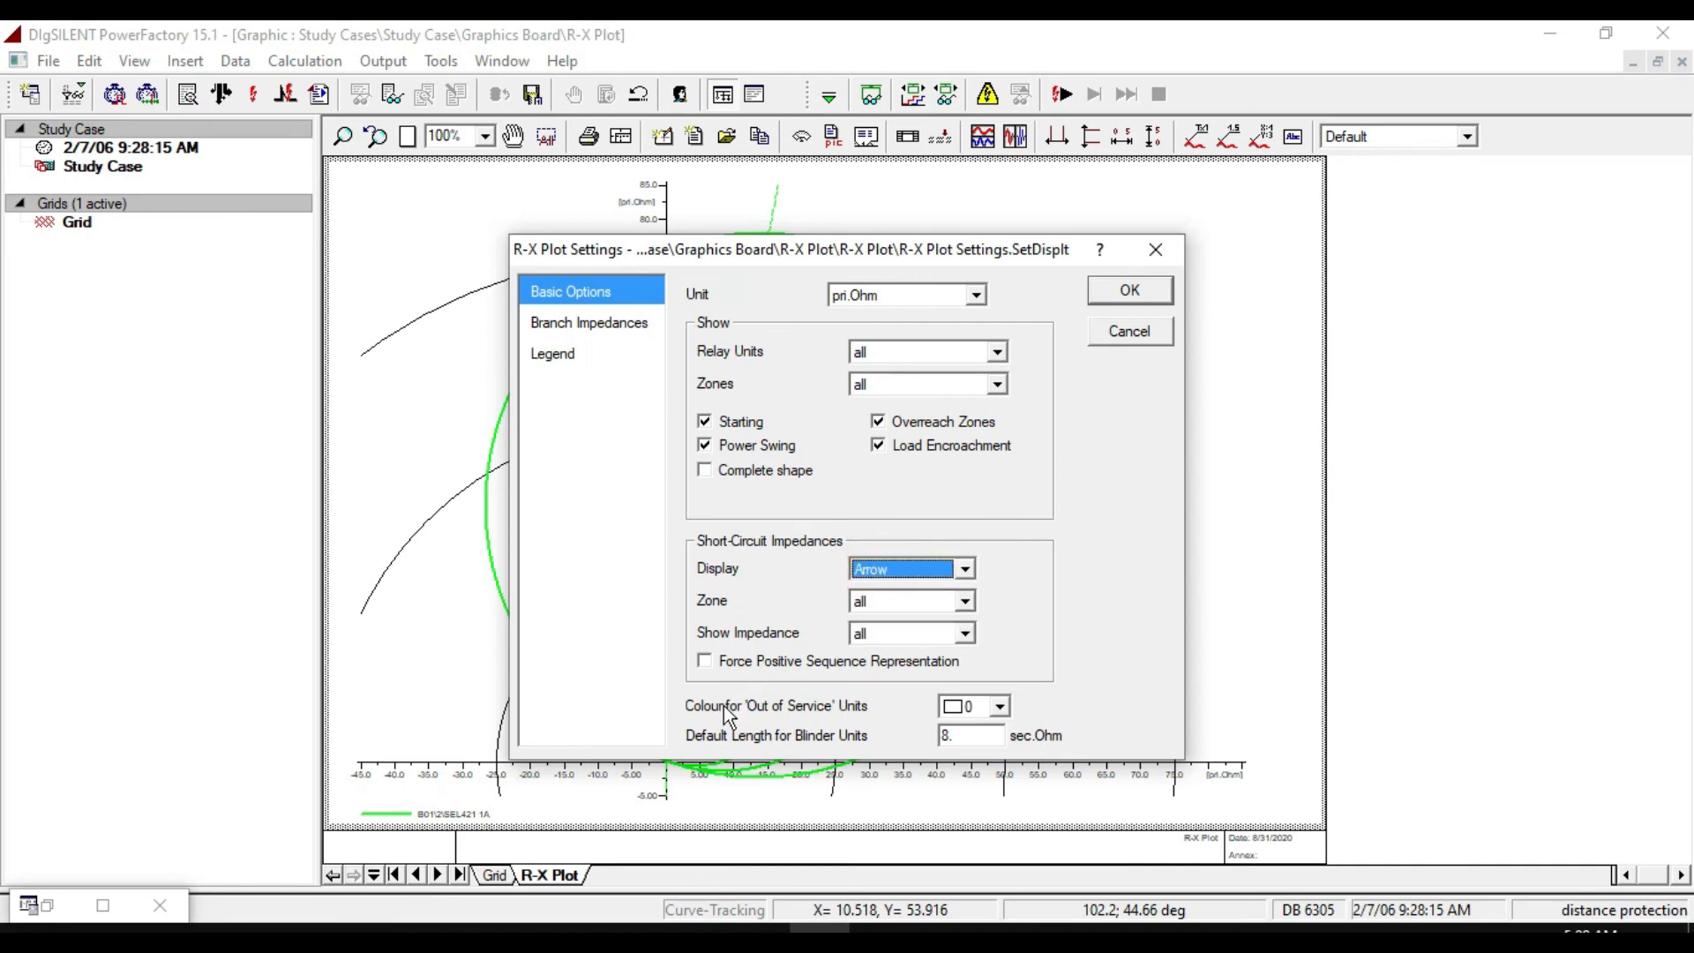
pyautogui.moveTo(837, 251); pyautogui.dragTo(1165, 214)
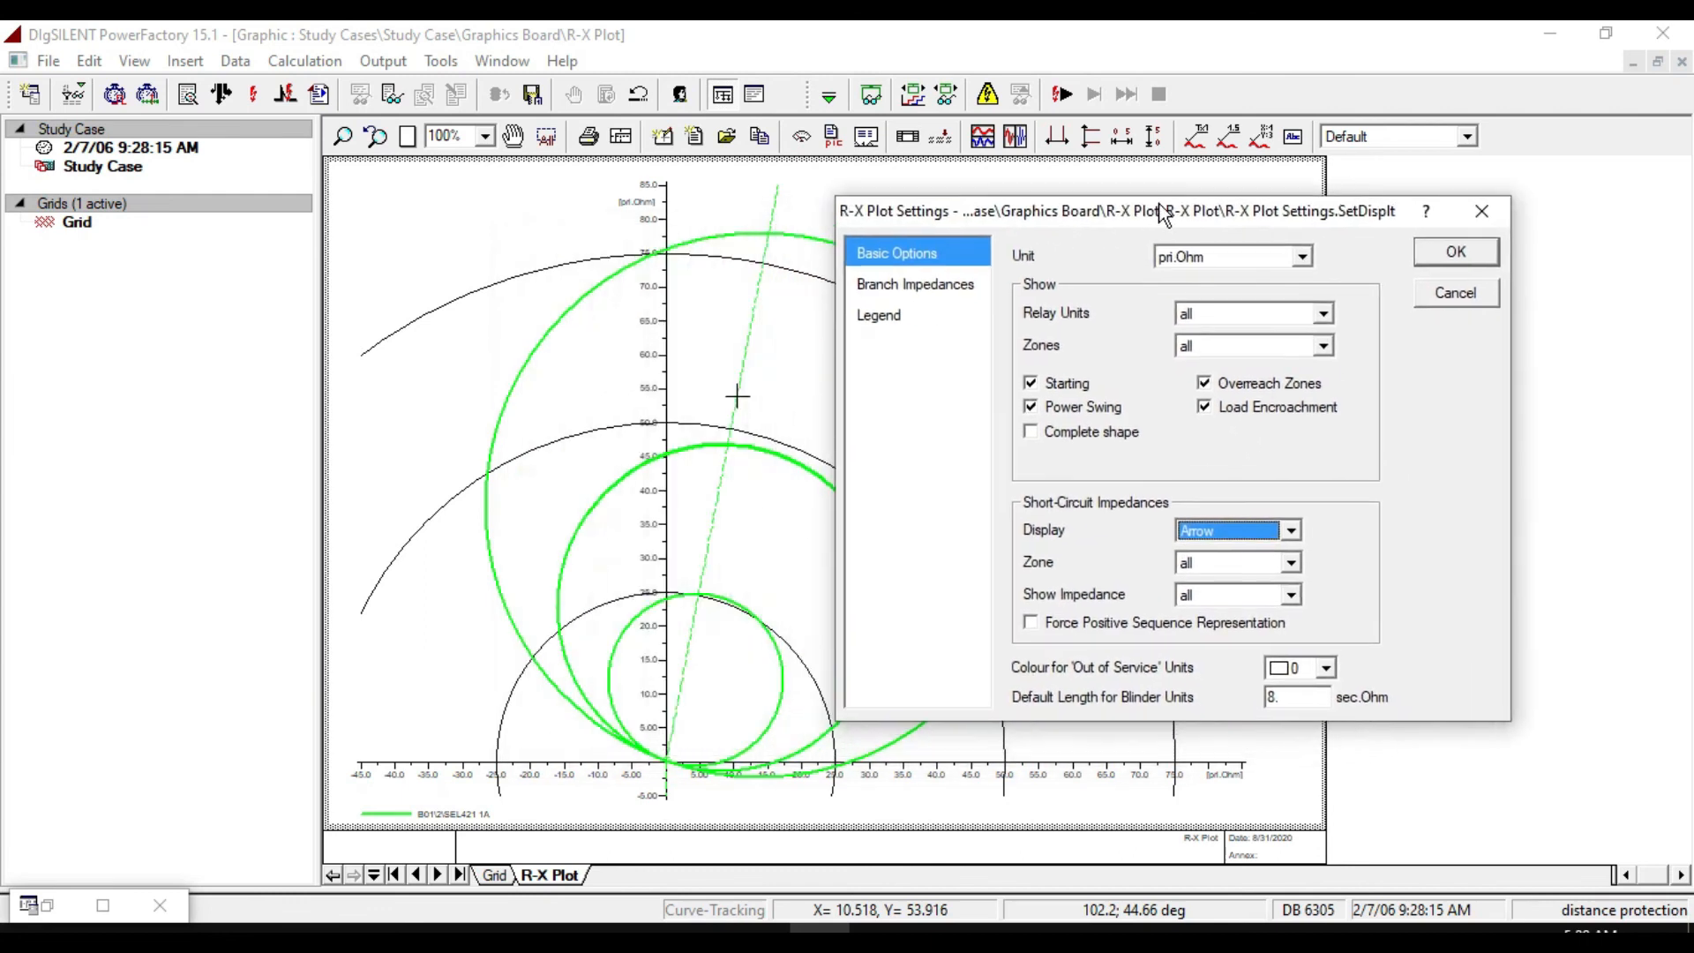
# Try colour 2 (red) for out-of-service units in the R-X plot settings, and restore colour 0.
pyautogui.click(1305, 670)
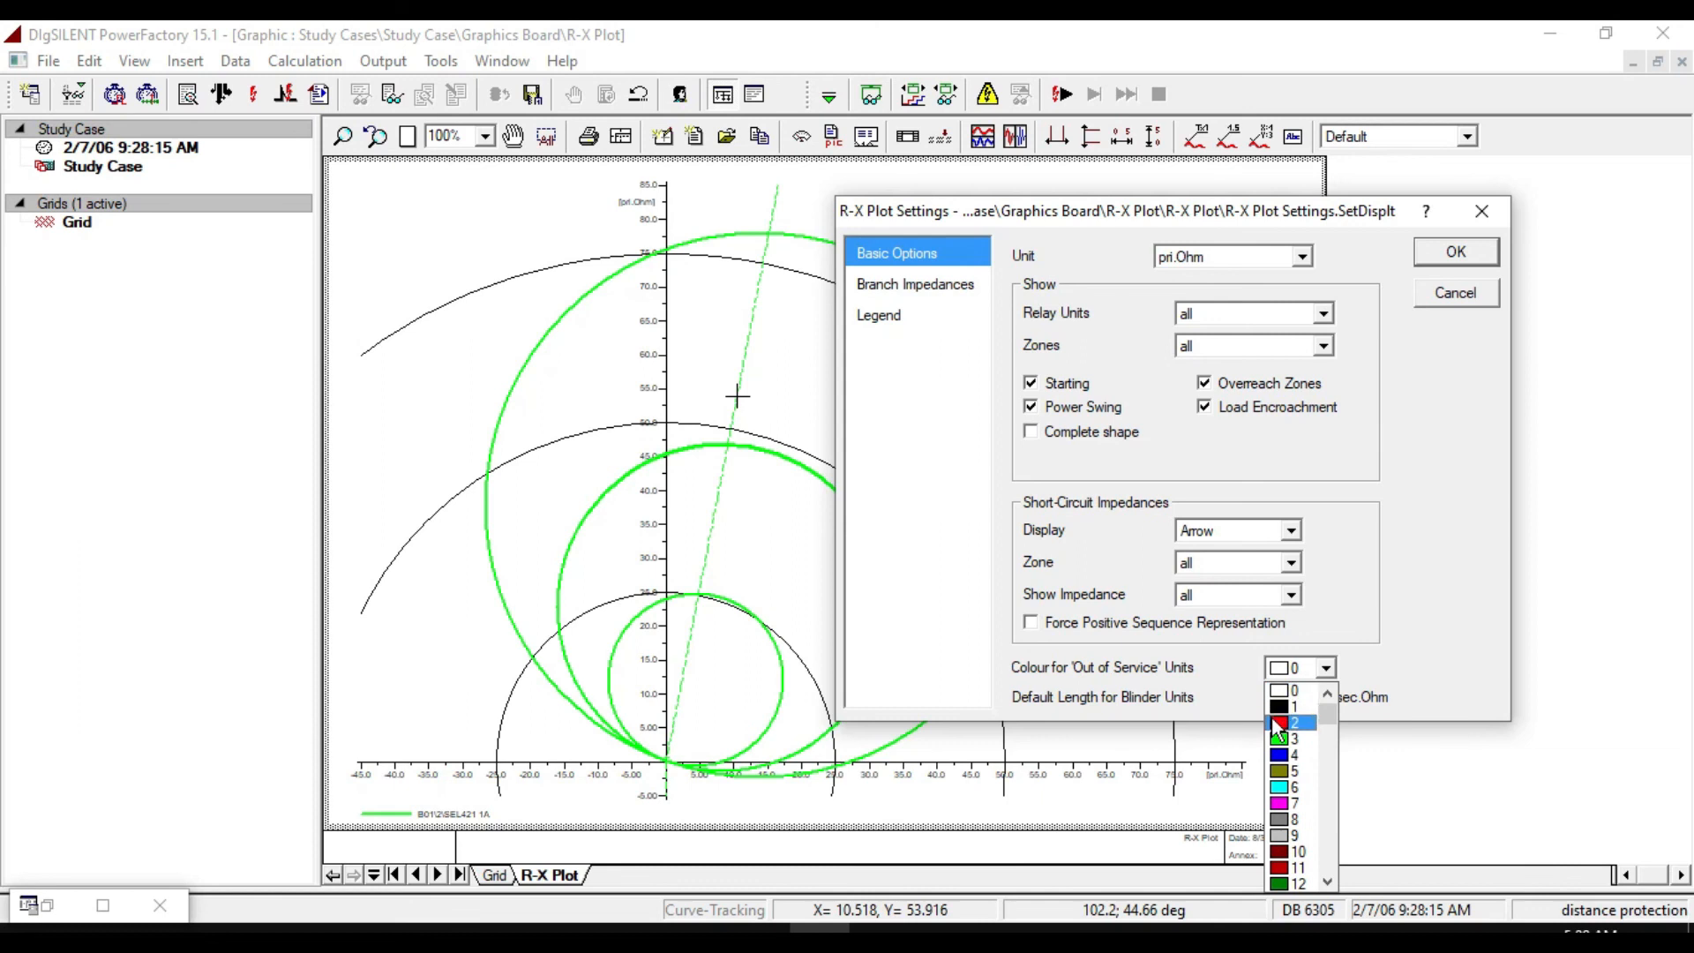
pyautogui.click(1281, 723)
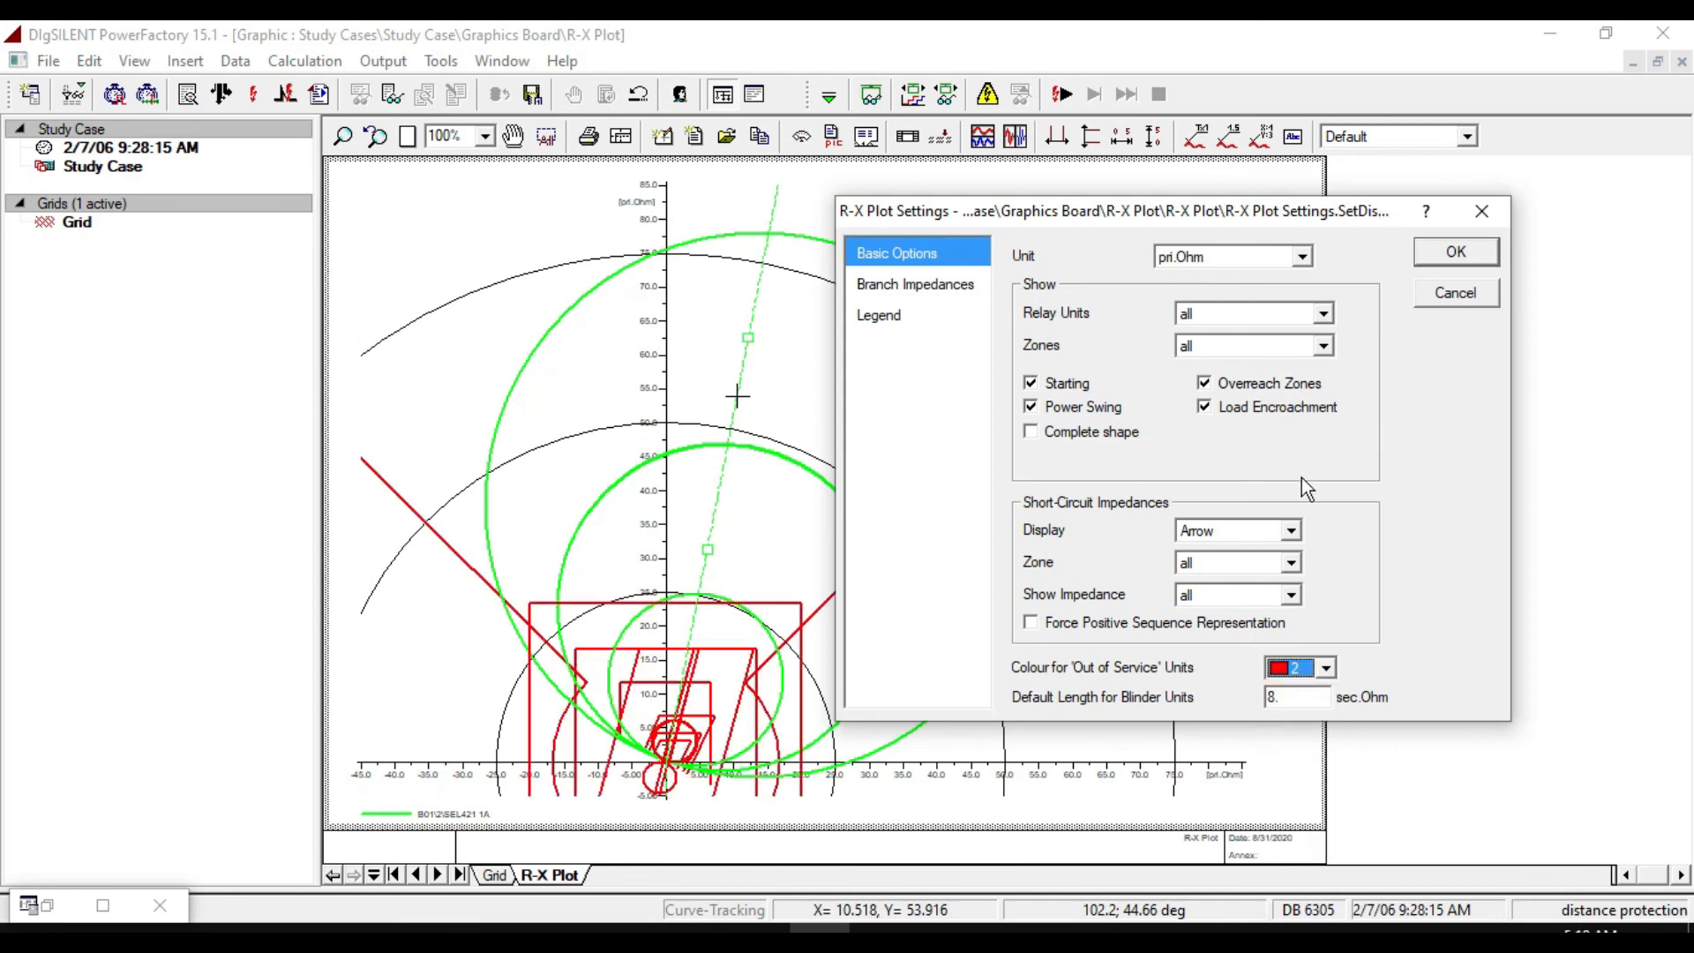
pyautogui.click(1295, 672)
pyautogui.scroll(2, 1303, 700)
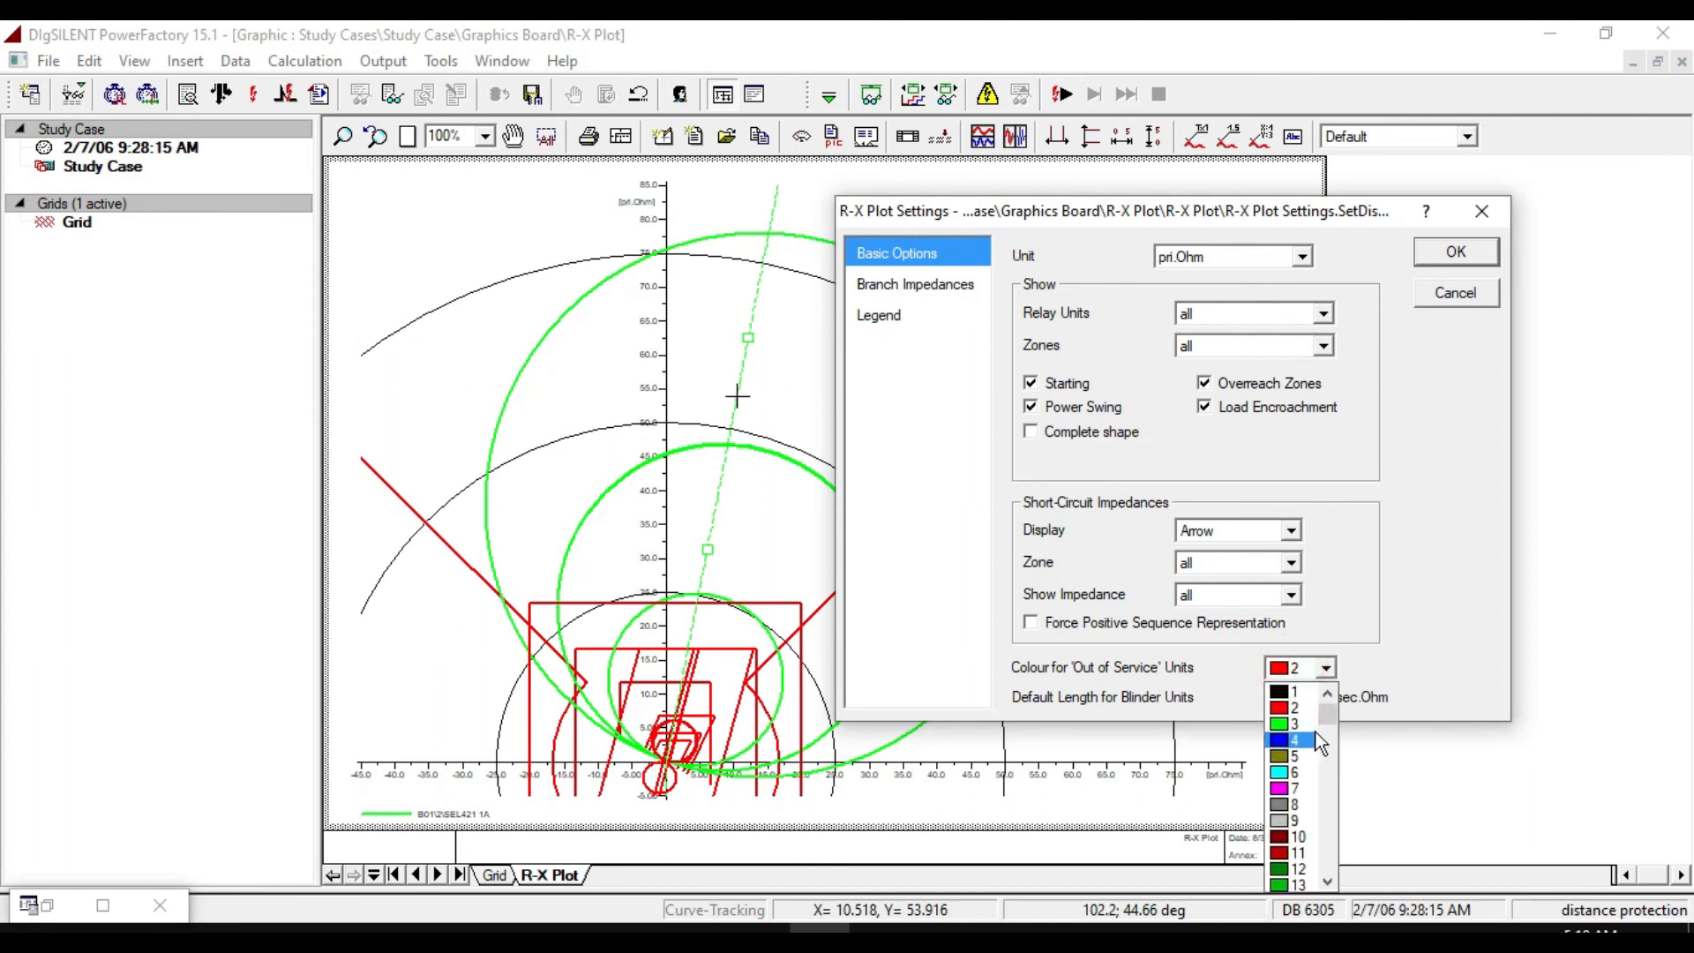
pyautogui.click(1279, 689)
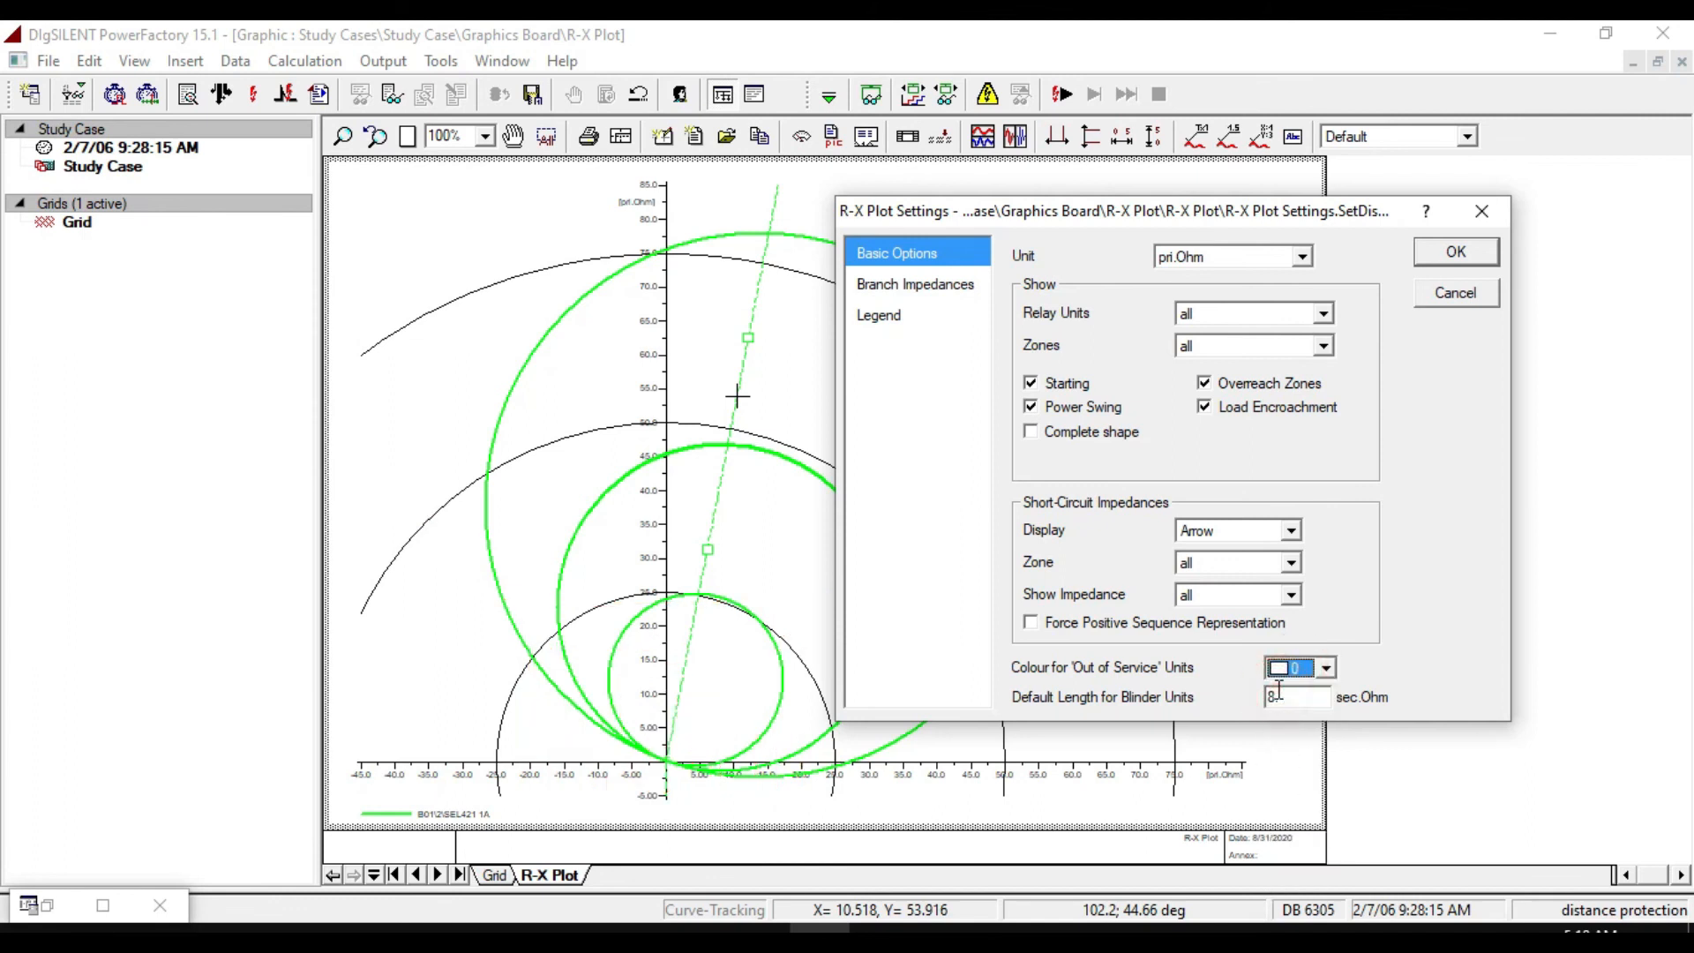
# Review the branch impedance options of the R-X plot and close its settings.
pyautogui.click(919, 287)
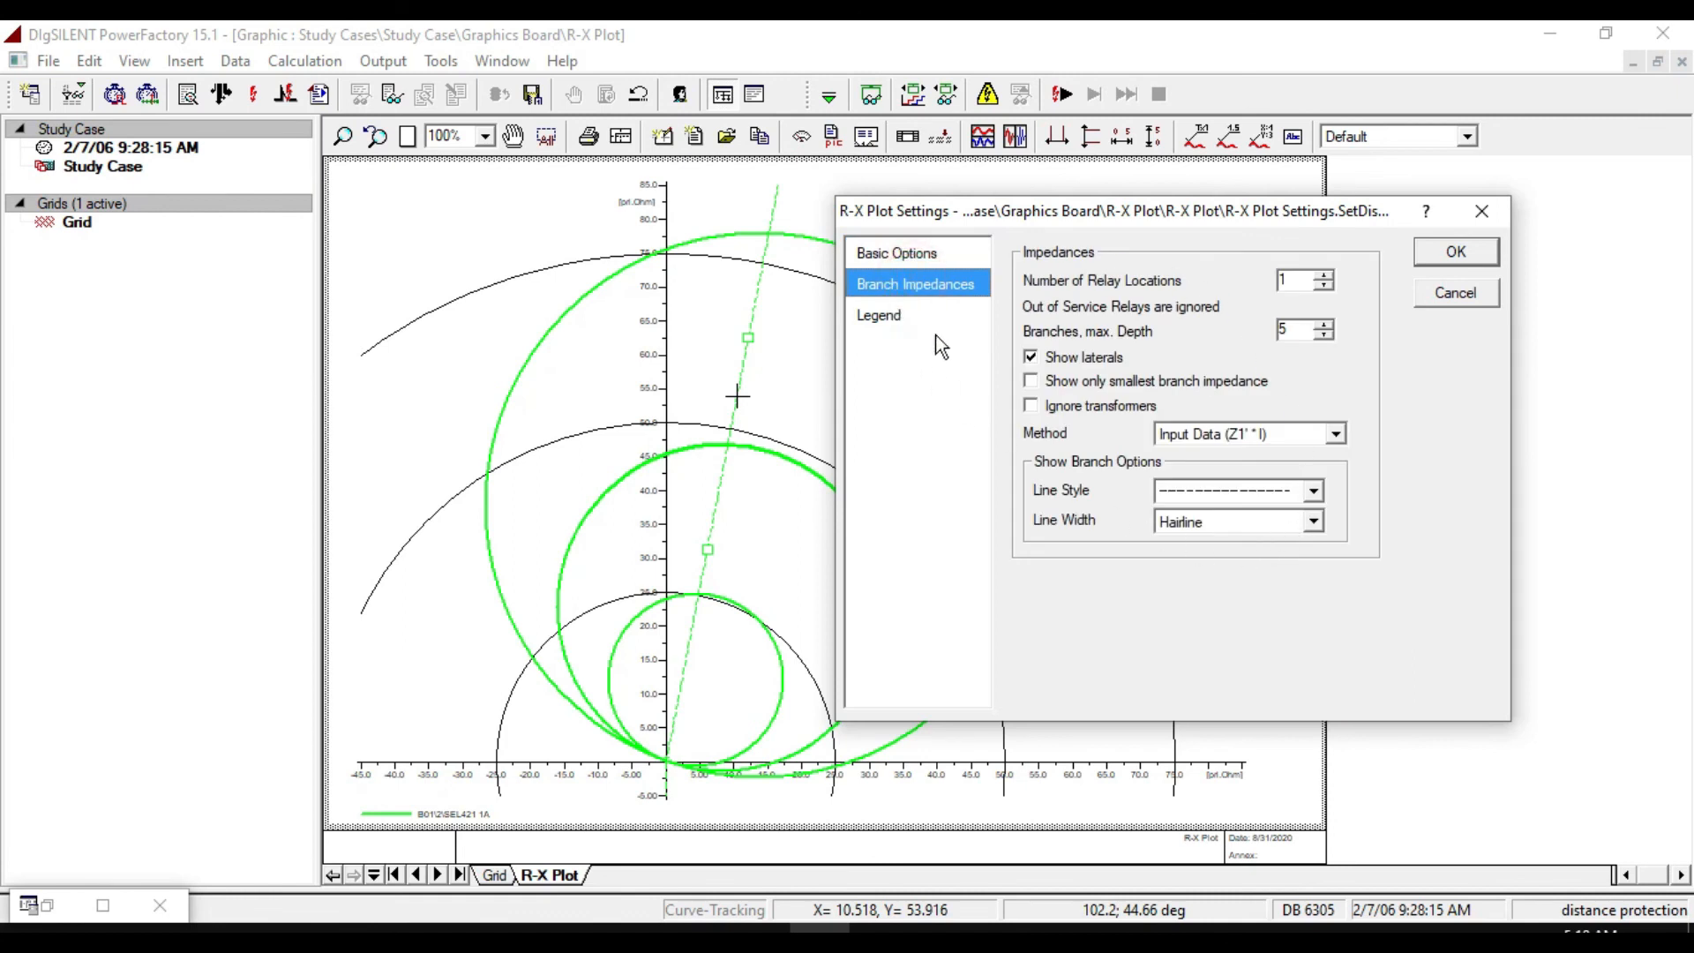
pyautogui.click(1456, 256)
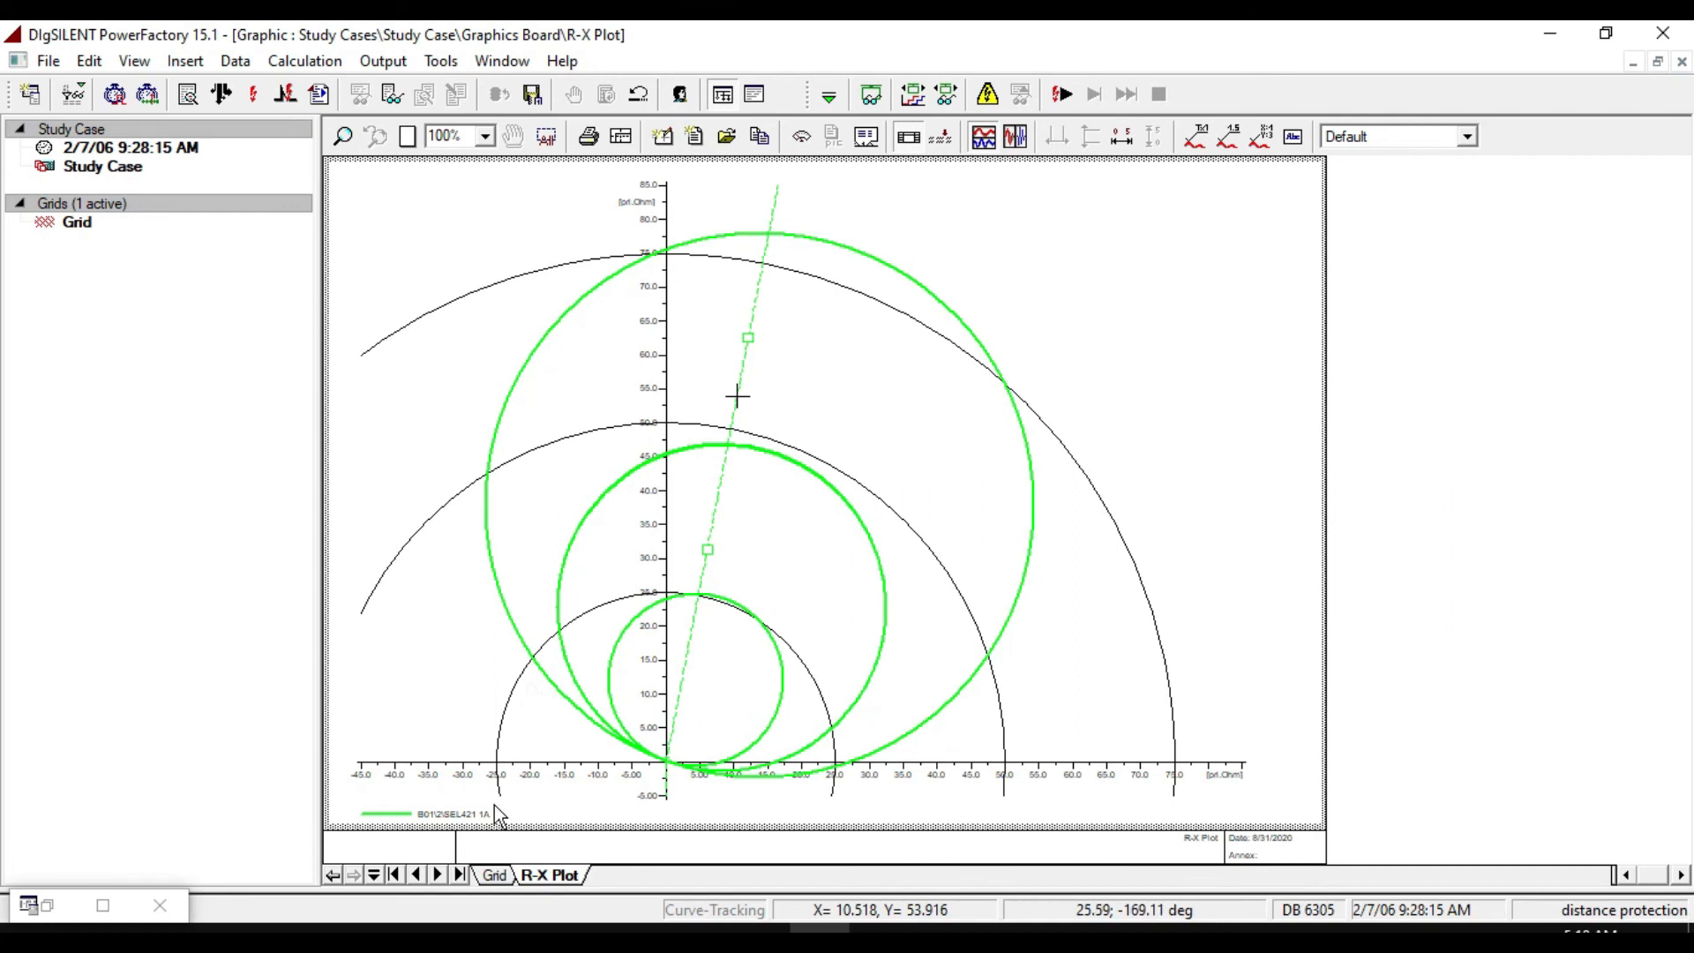
# Run a 3-Phase Short-Circuit calculation on Line03 in the grid diagram, with the fault at 50 % of the line from BB3.
pyautogui.click(494, 874)
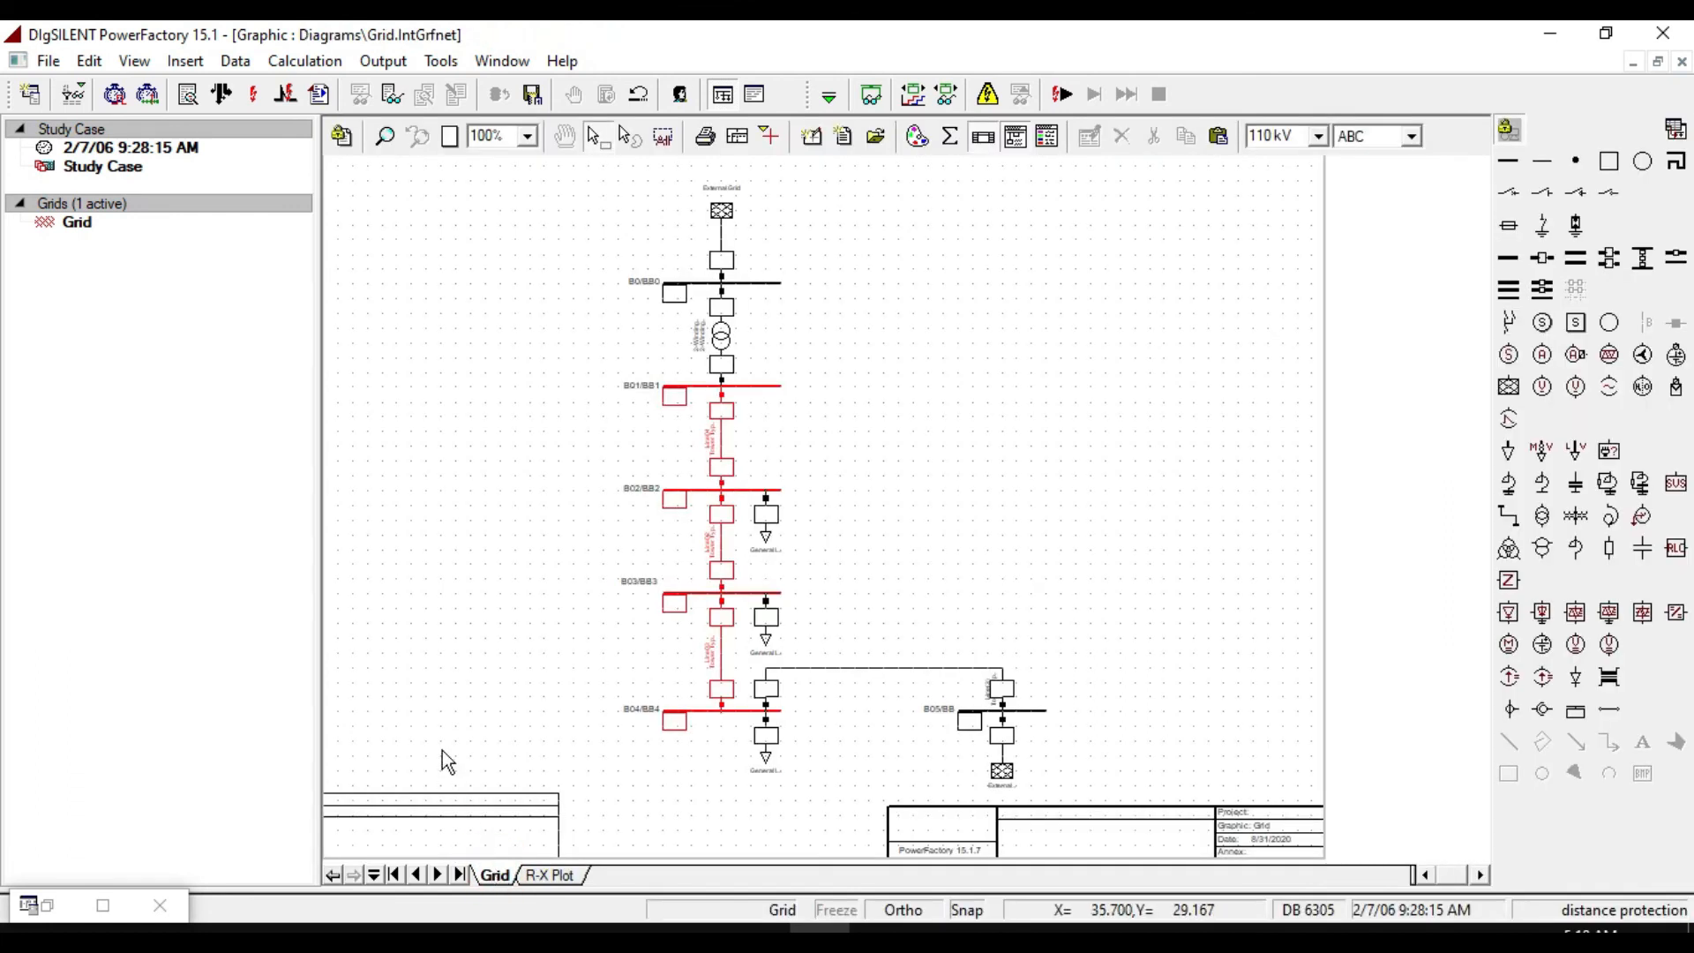
pyautogui.click(721, 661)
pyautogui.rightClick(722, 662)
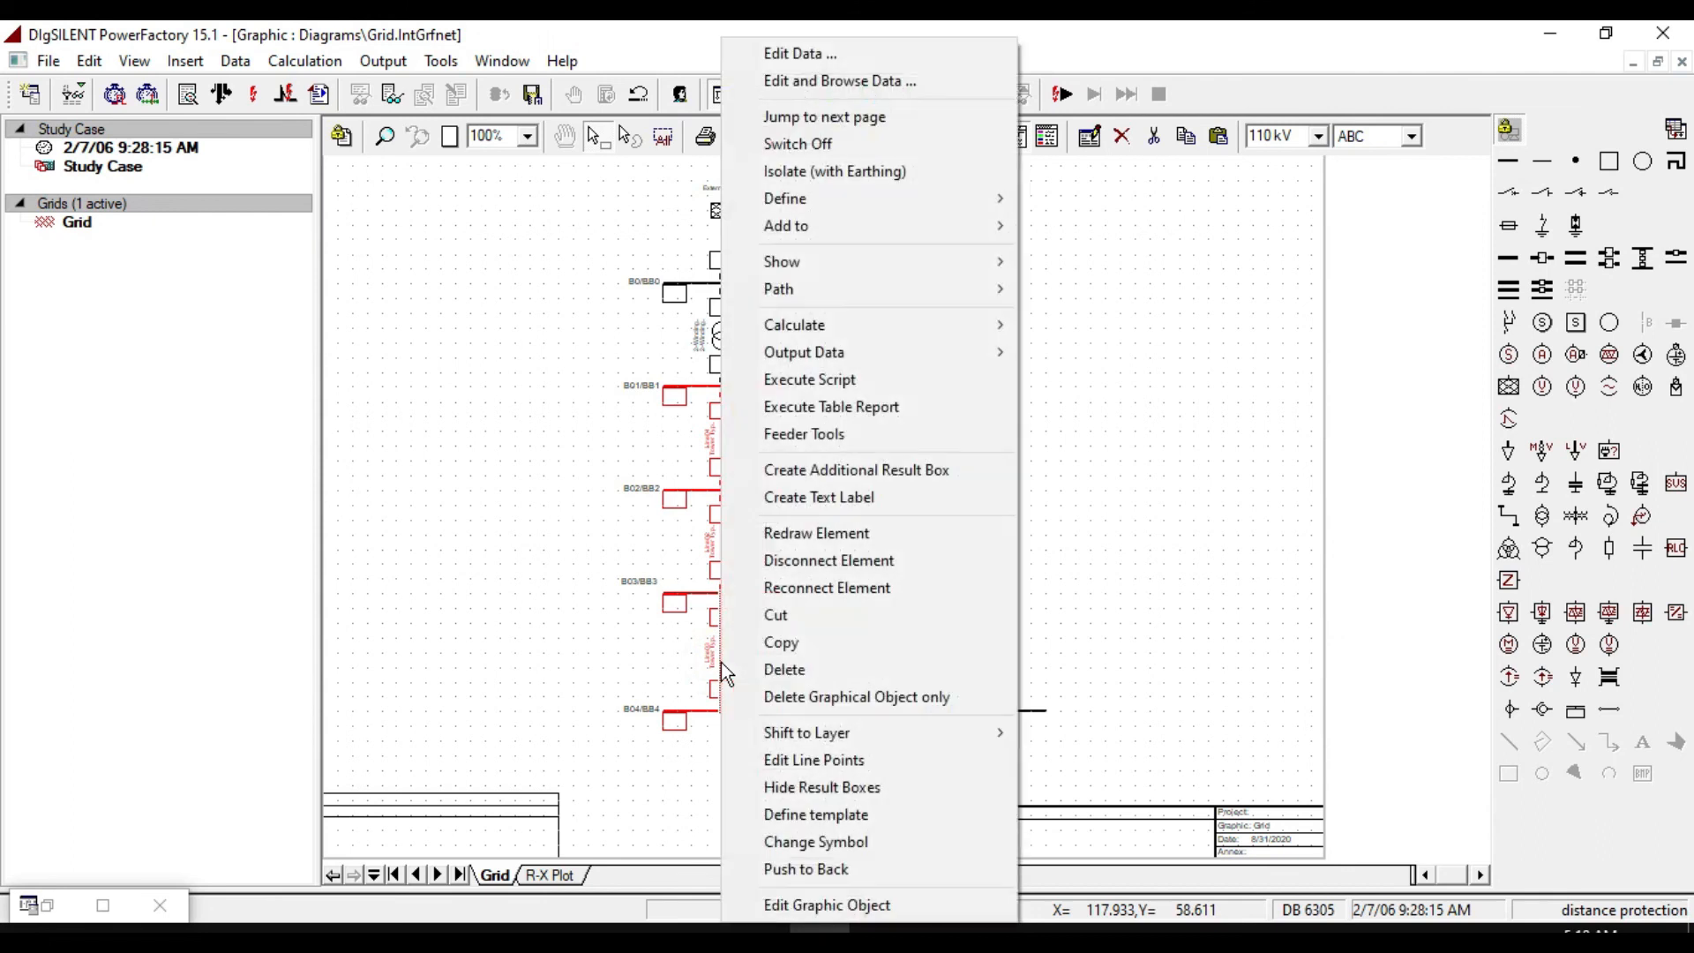
pyautogui.moveTo(913, 321)
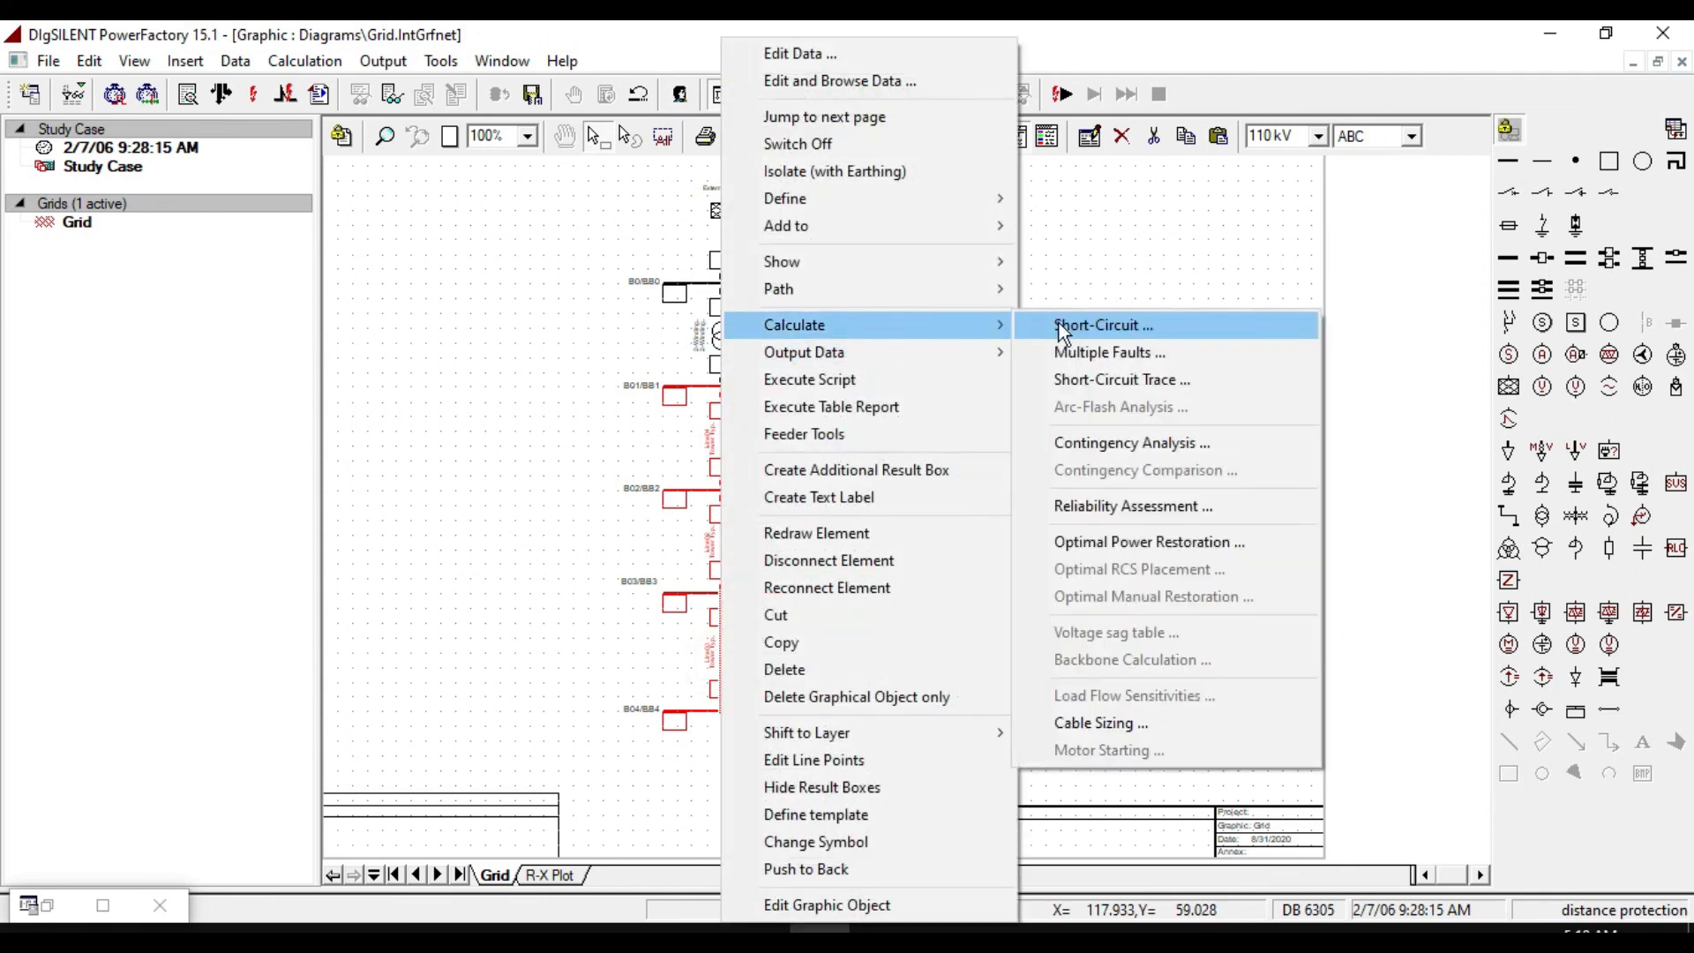
pyautogui.click(1069, 323)
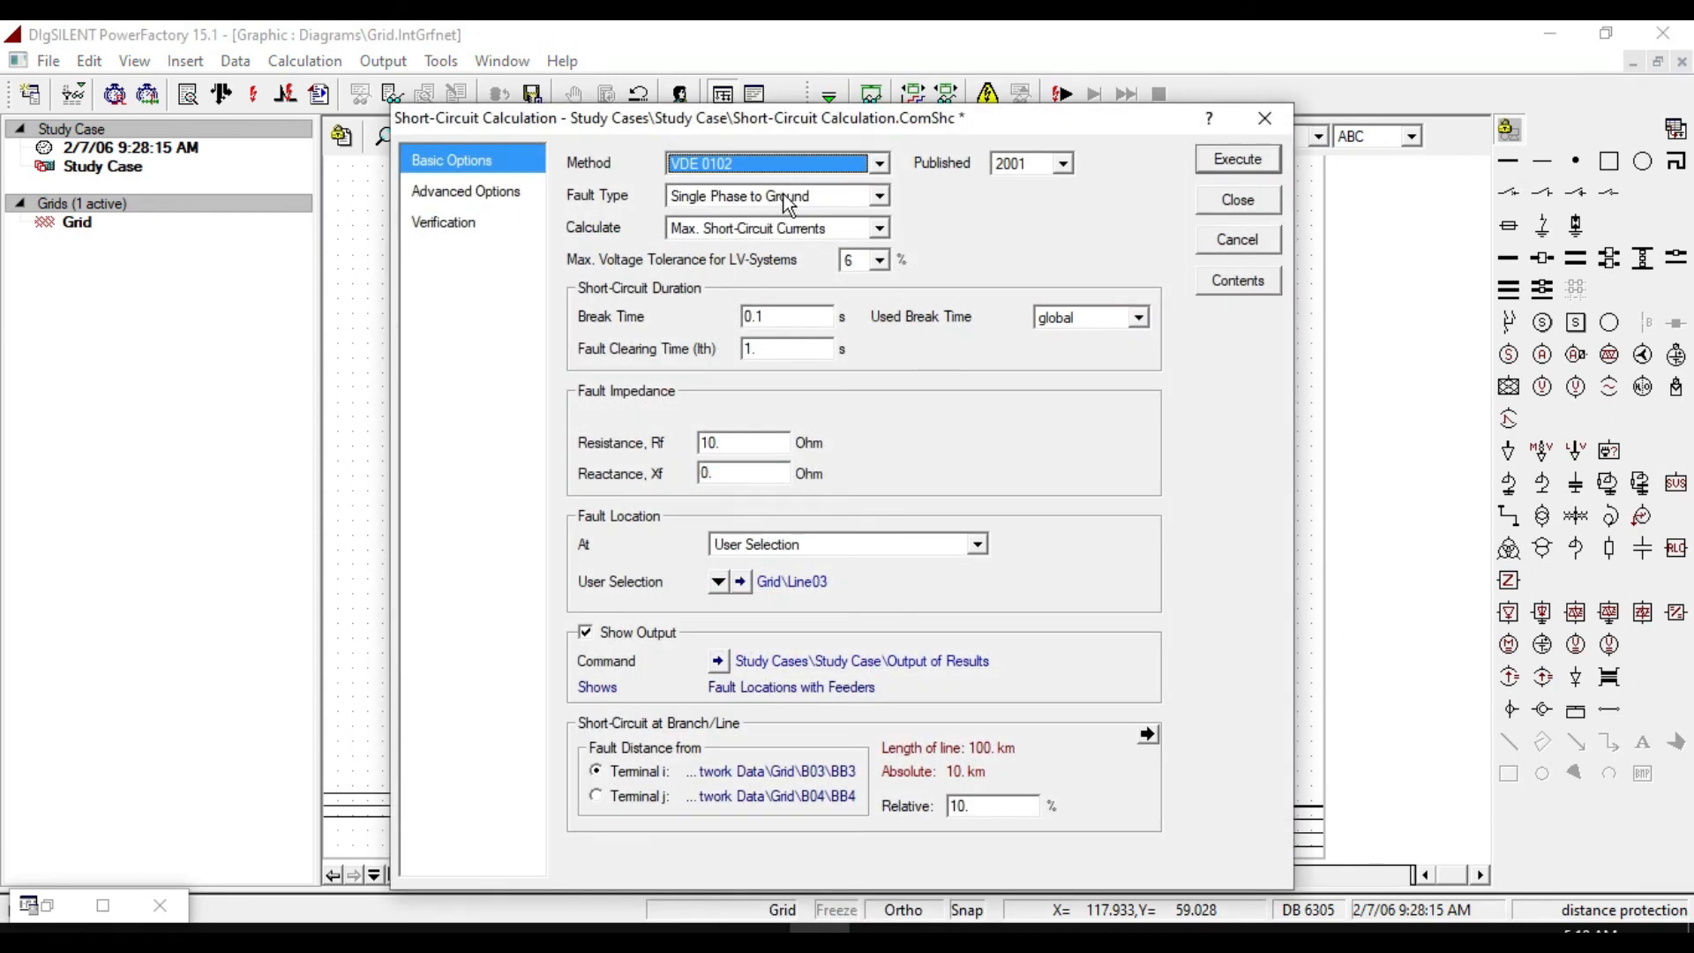
pyautogui.click(776, 196)
pyautogui.click(748, 218)
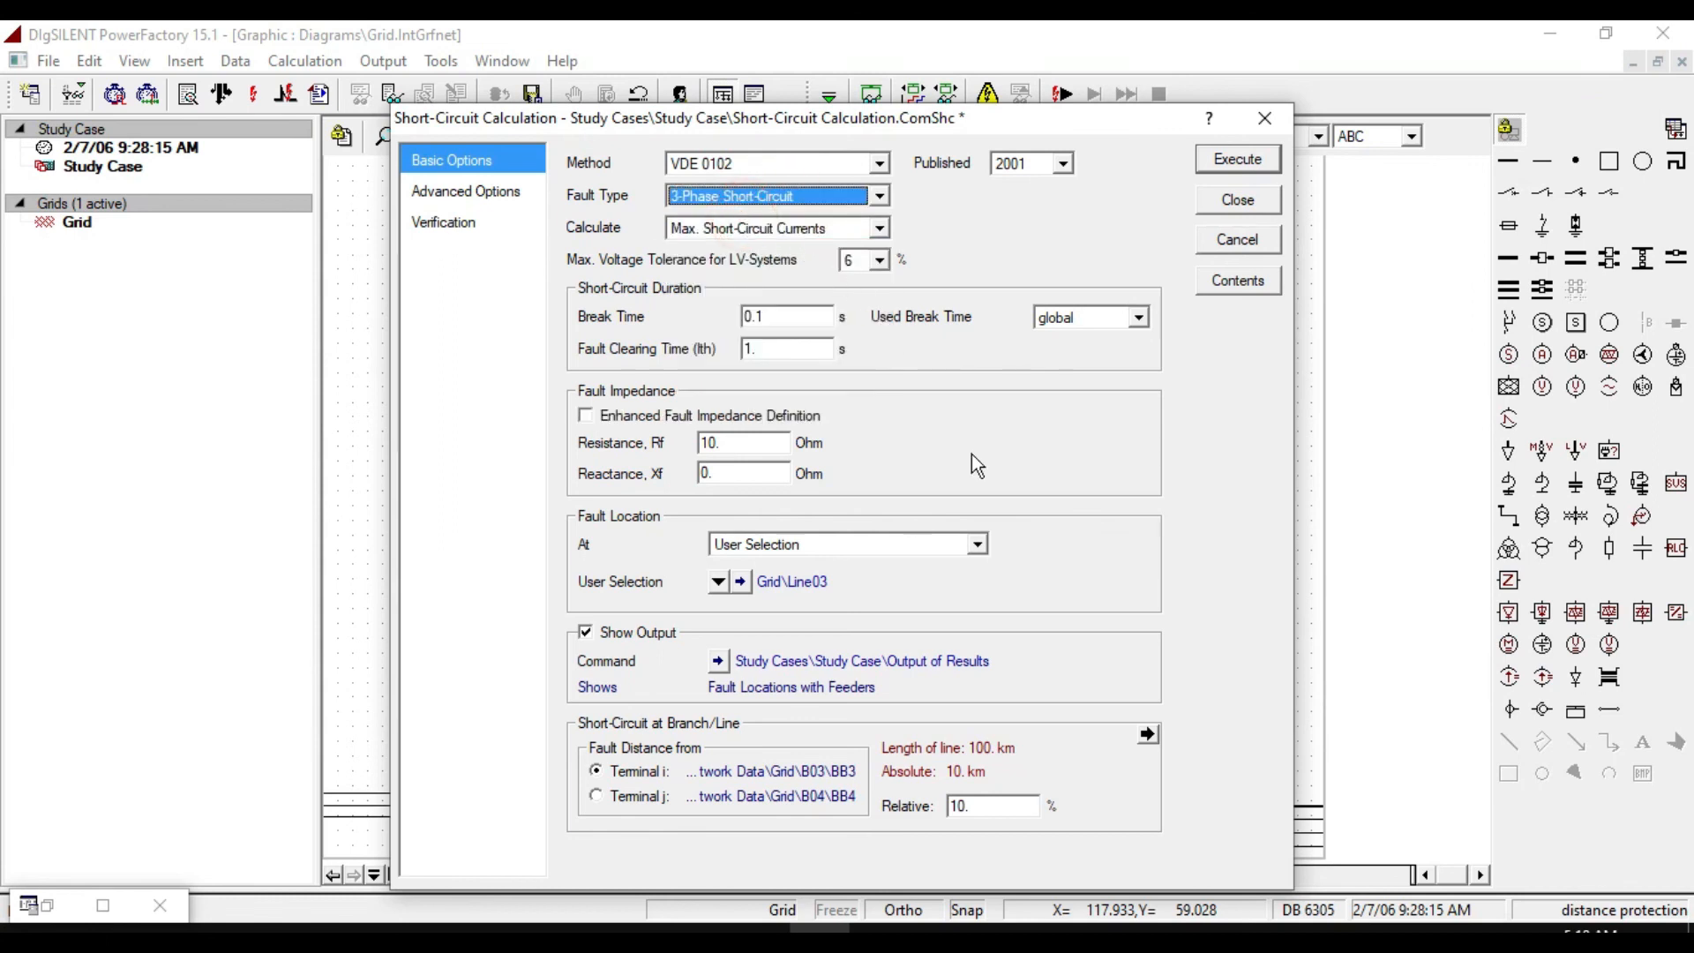
pyautogui.doubleClick(997, 807)
pyautogui.write('50')
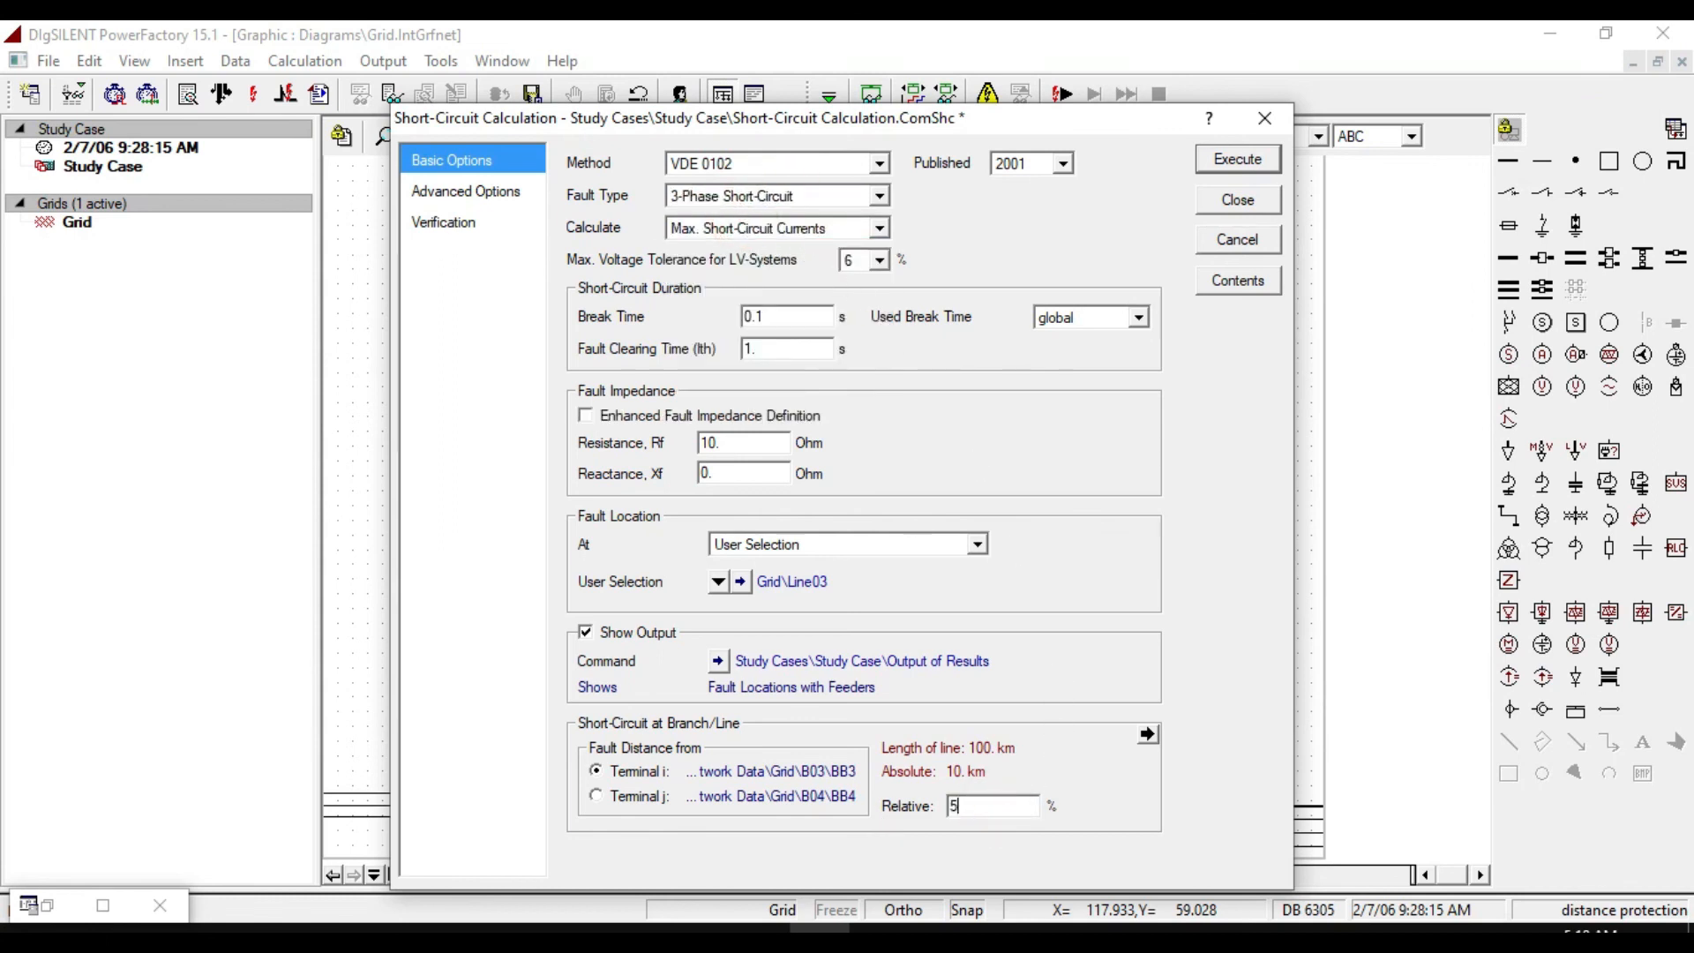
pyautogui.click(1227, 166)
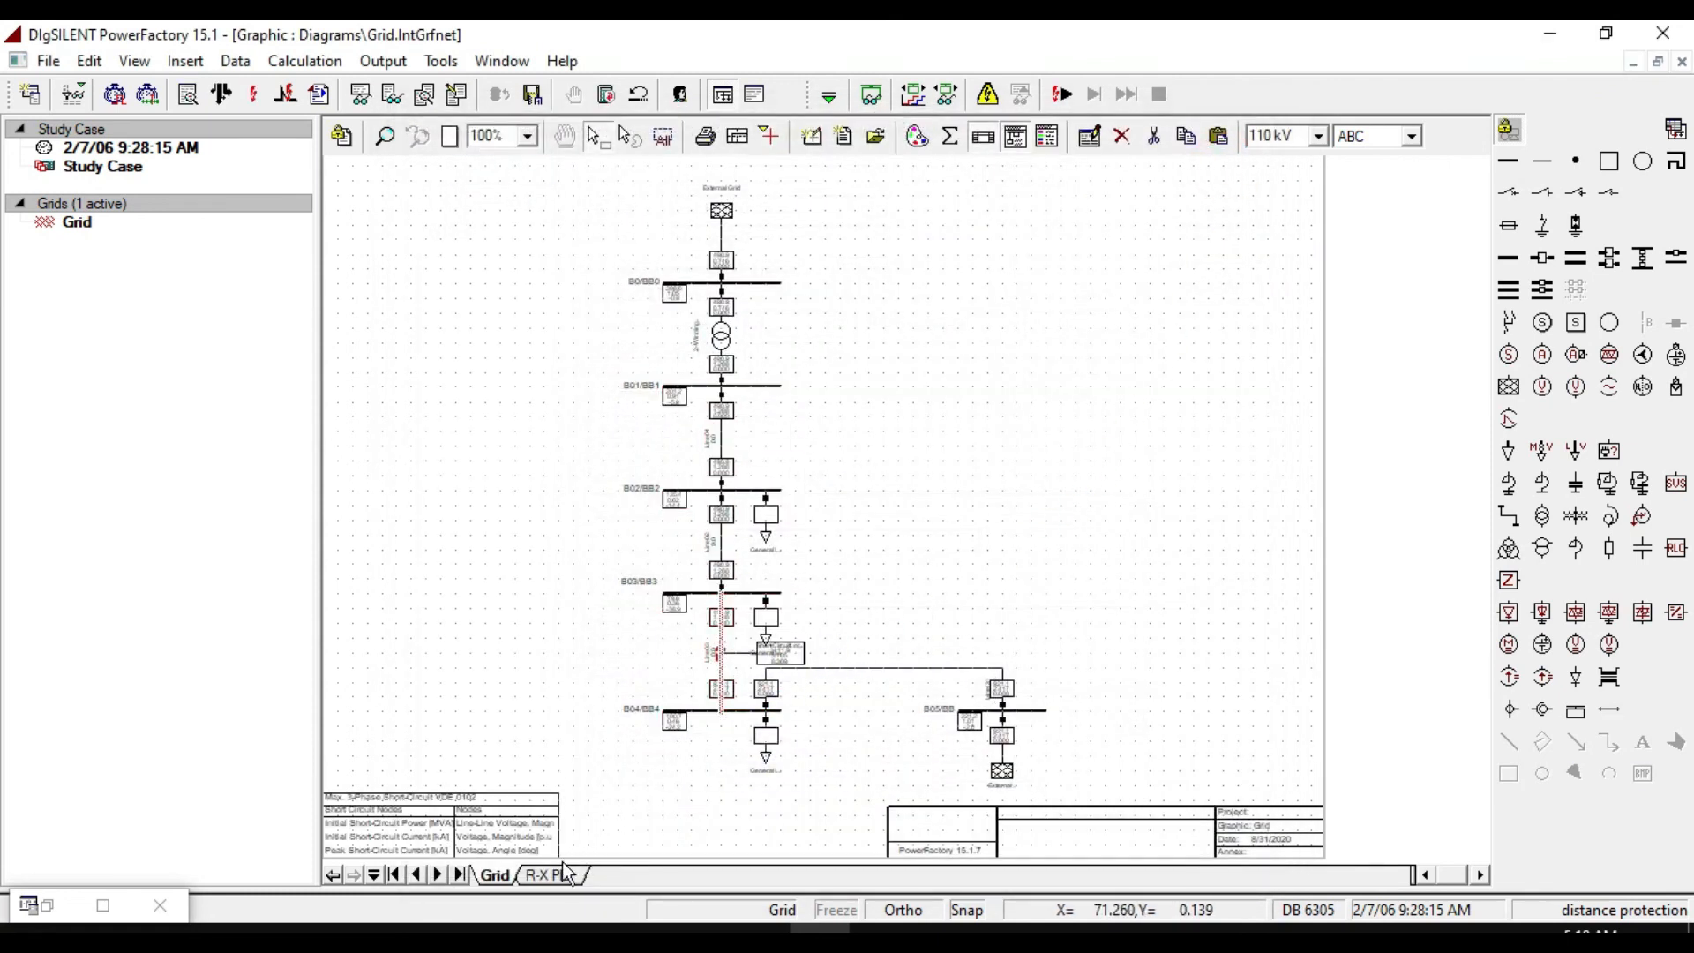
# Read the SEL421 1A relay's measured impedances, fault type and tripping time in the R-X plot.
pyautogui.click(551, 875)
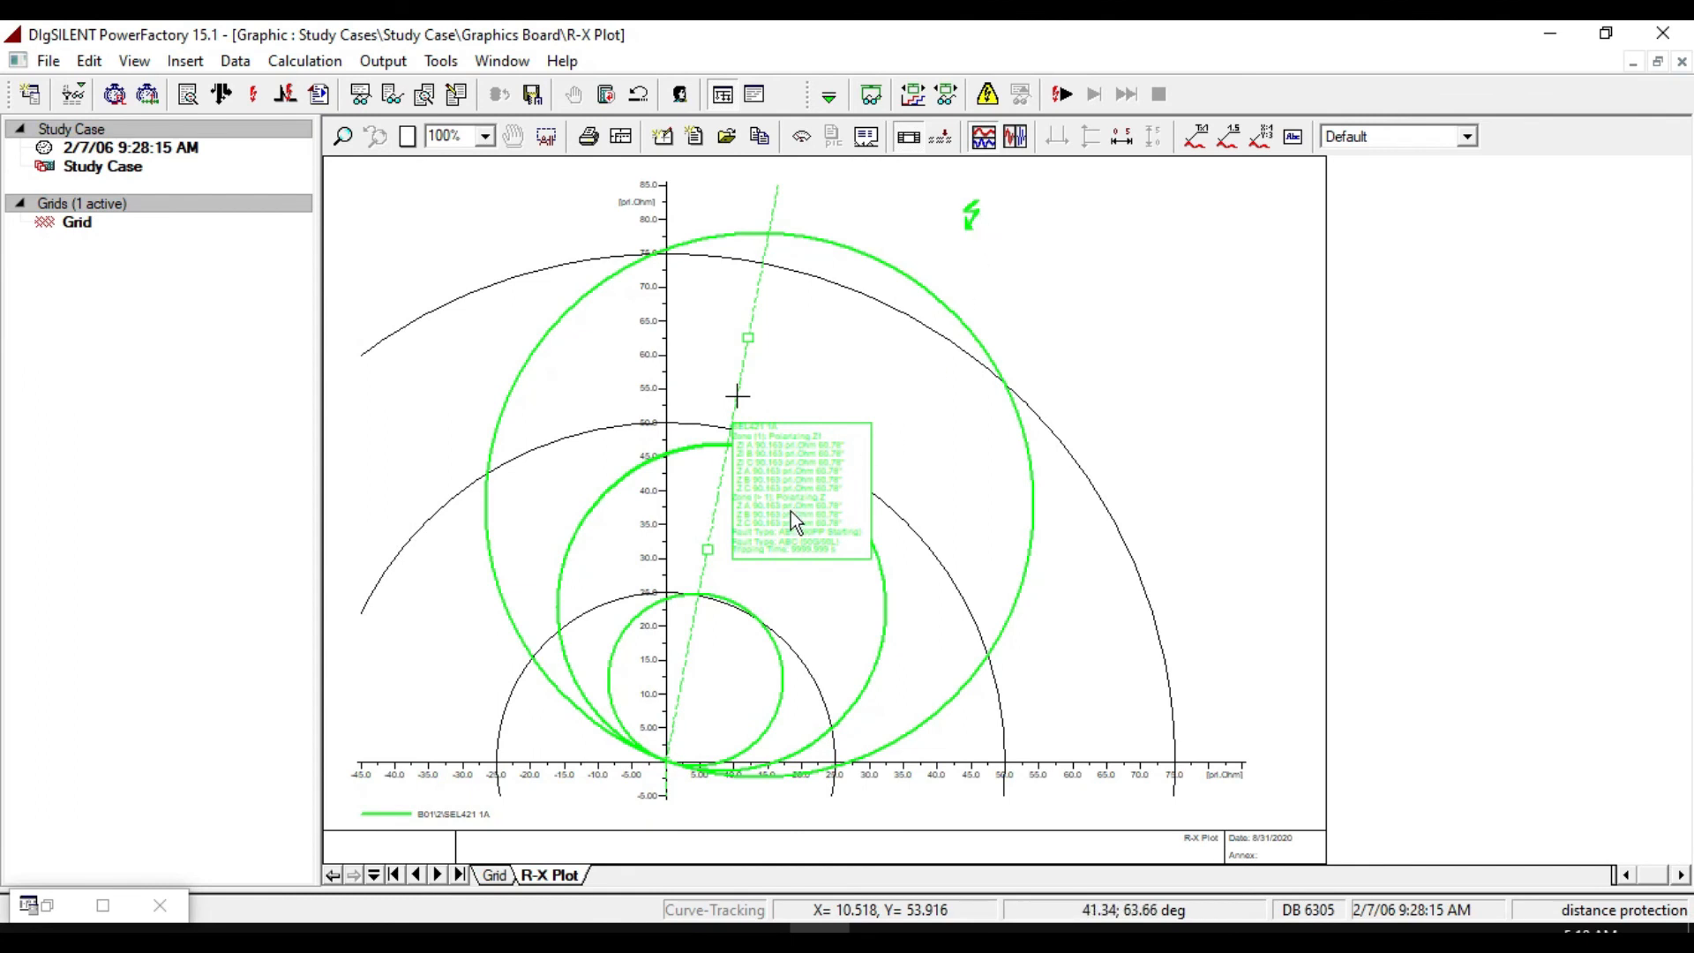
pyautogui.moveTo(791, 511)
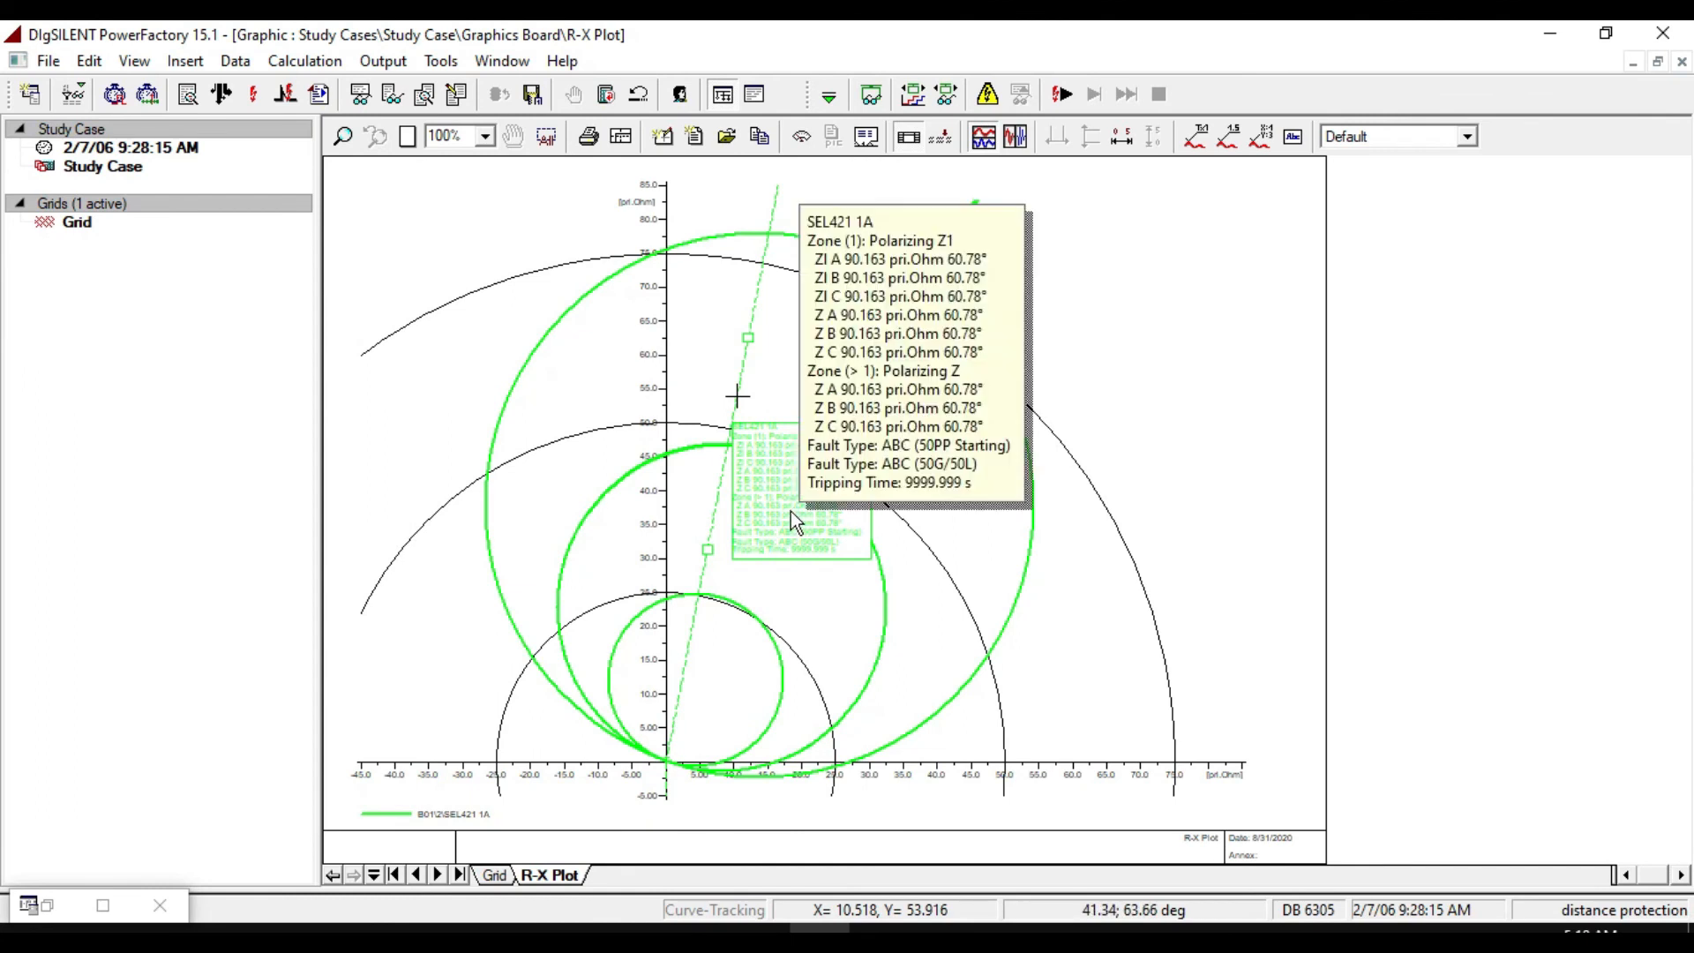
# Run a 3-Phase Short-Circuit calculation on Line03 at 10 % from BB3, and read the SEL421 1A relay's response in the R-X plot.
pyautogui.click(495, 874)
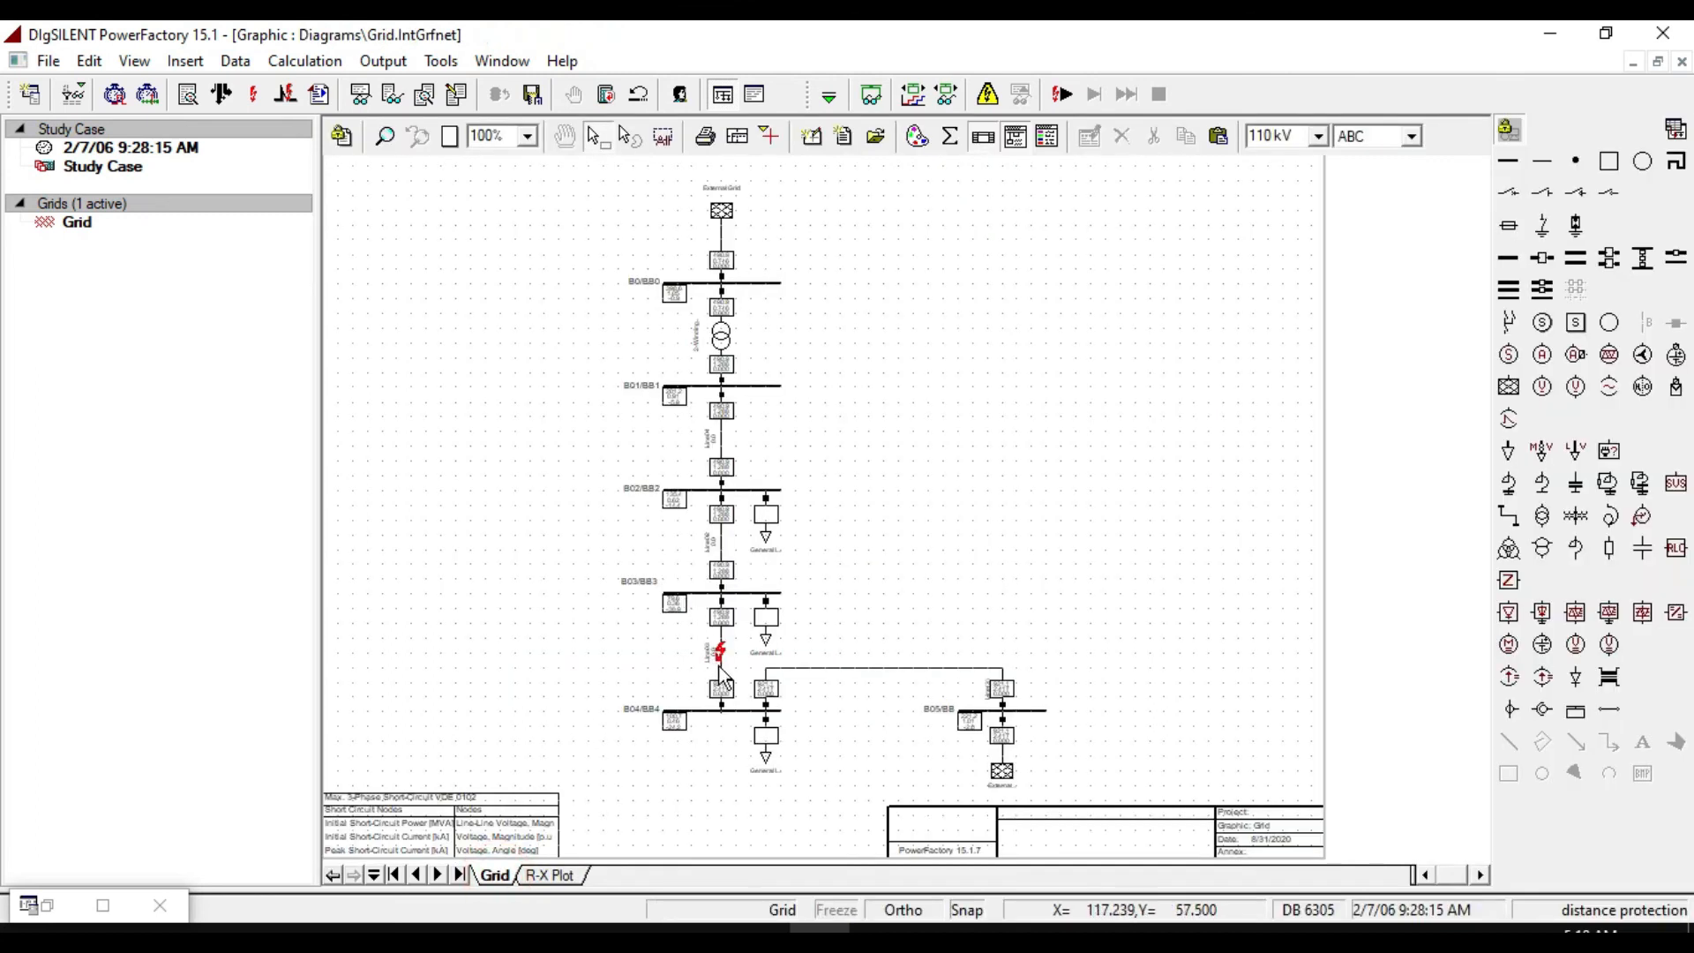
pyautogui.rightClick(719, 668)
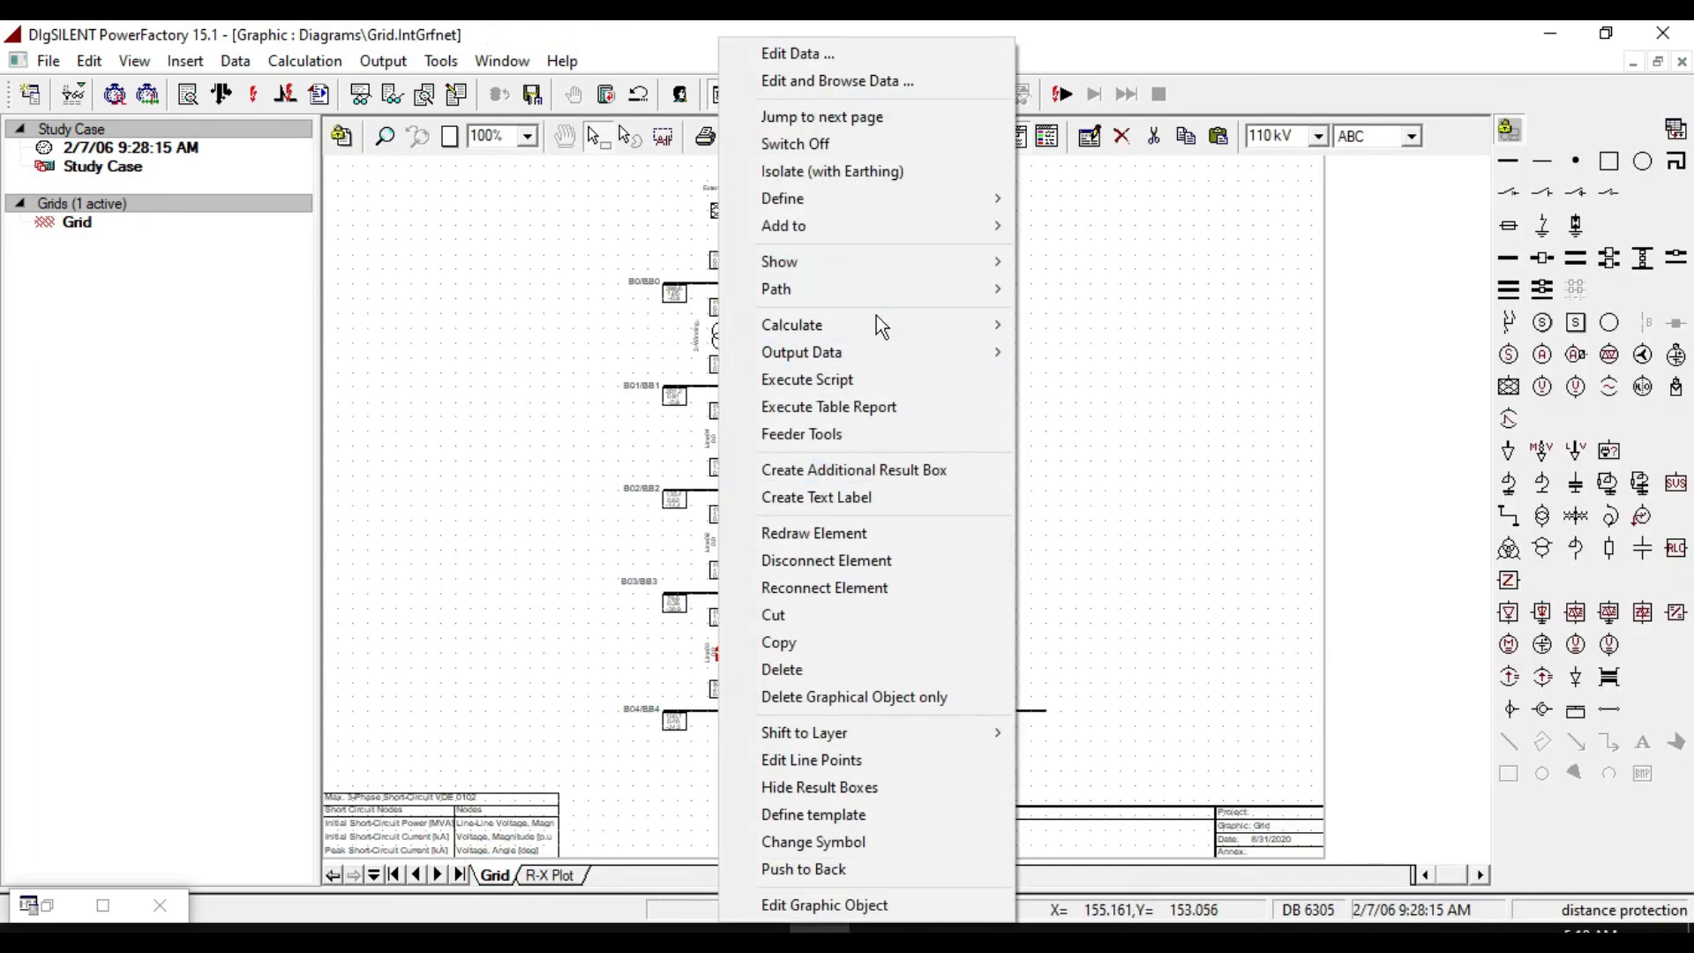
pyautogui.moveTo(951, 324)
pyautogui.click(1050, 326)
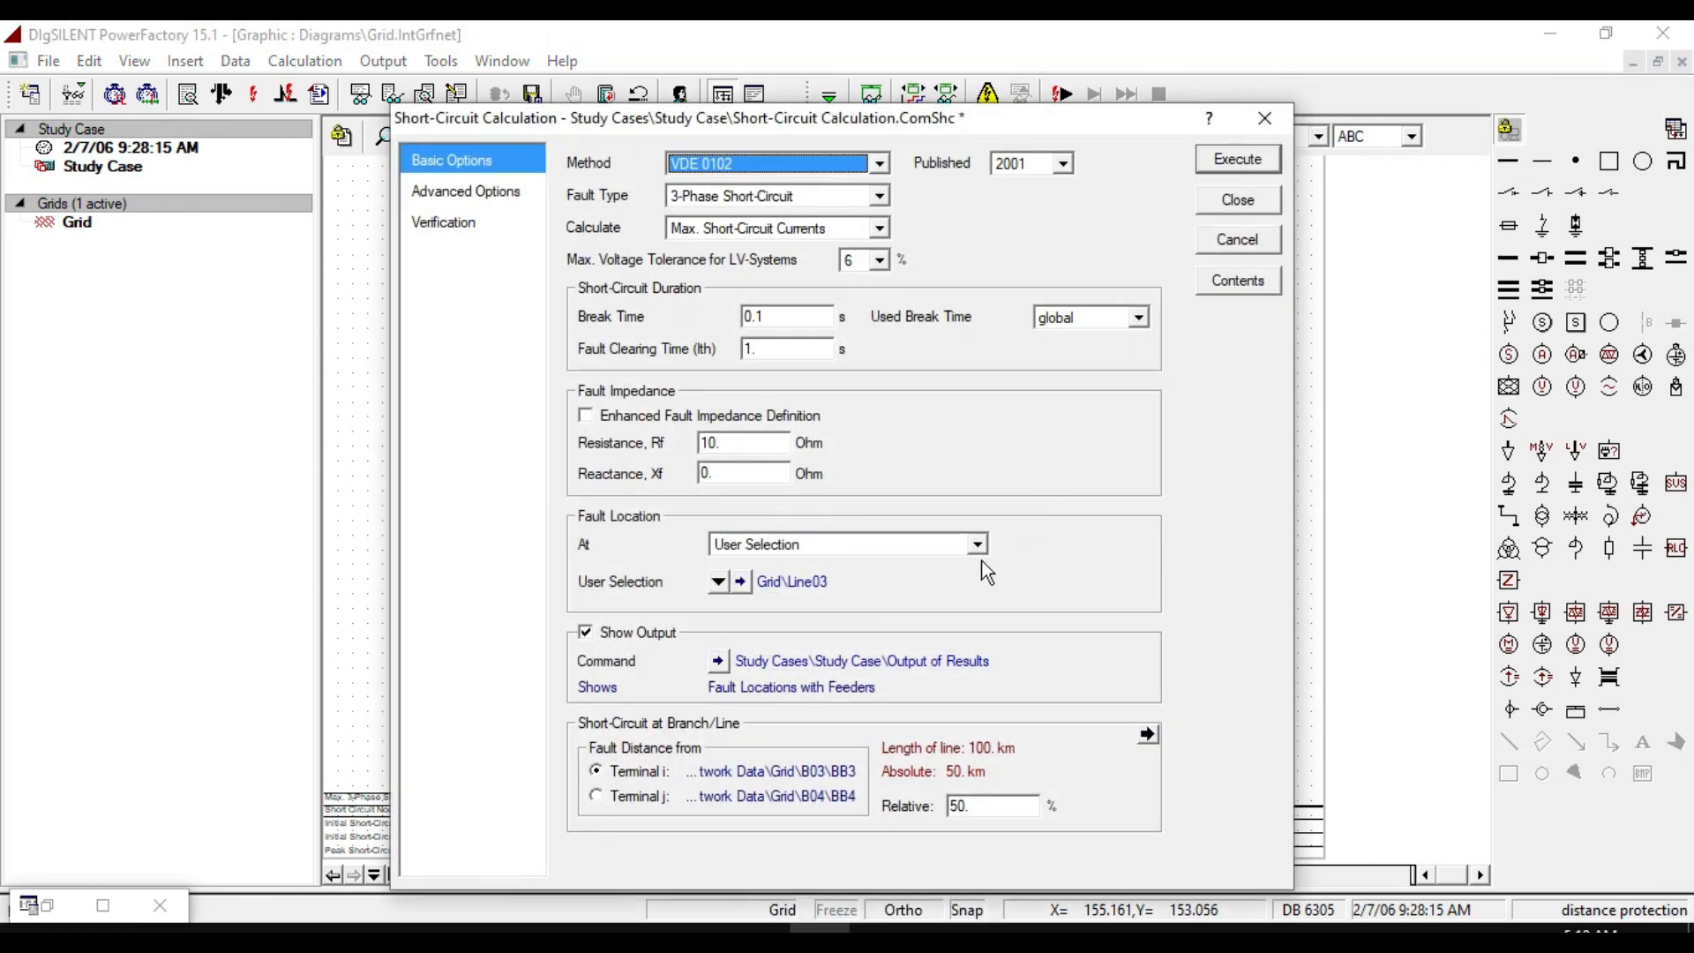
pyautogui.doubleClick(994, 804)
pyautogui.write('10')
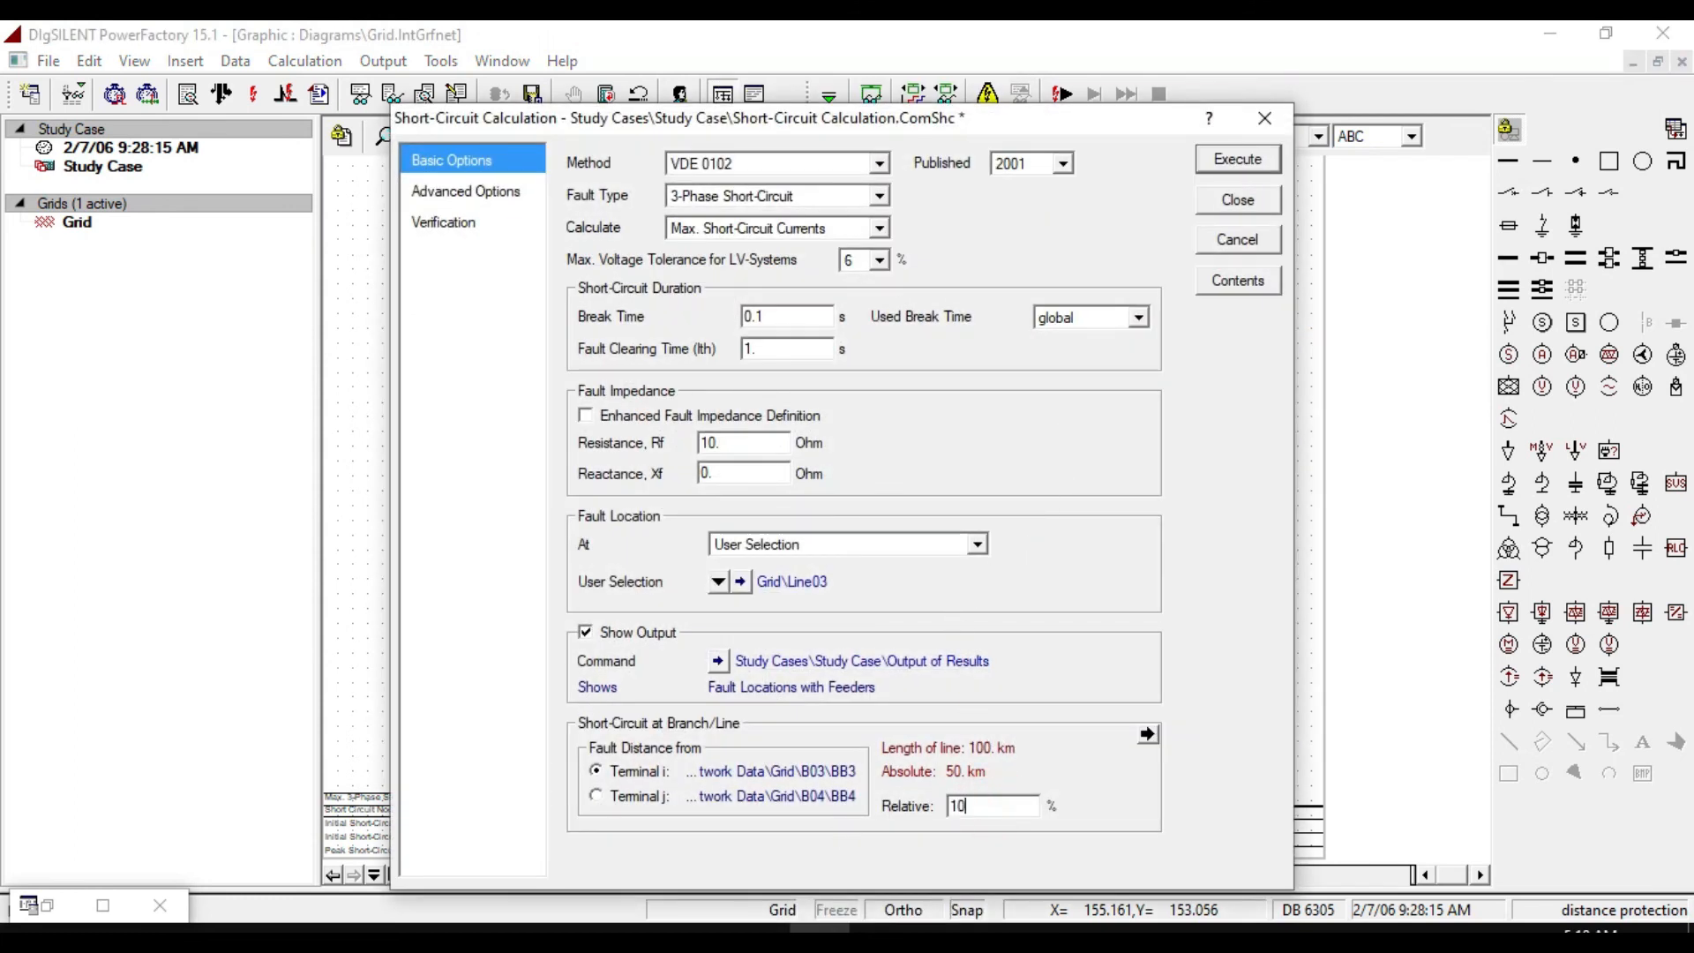
pyautogui.click(1225, 162)
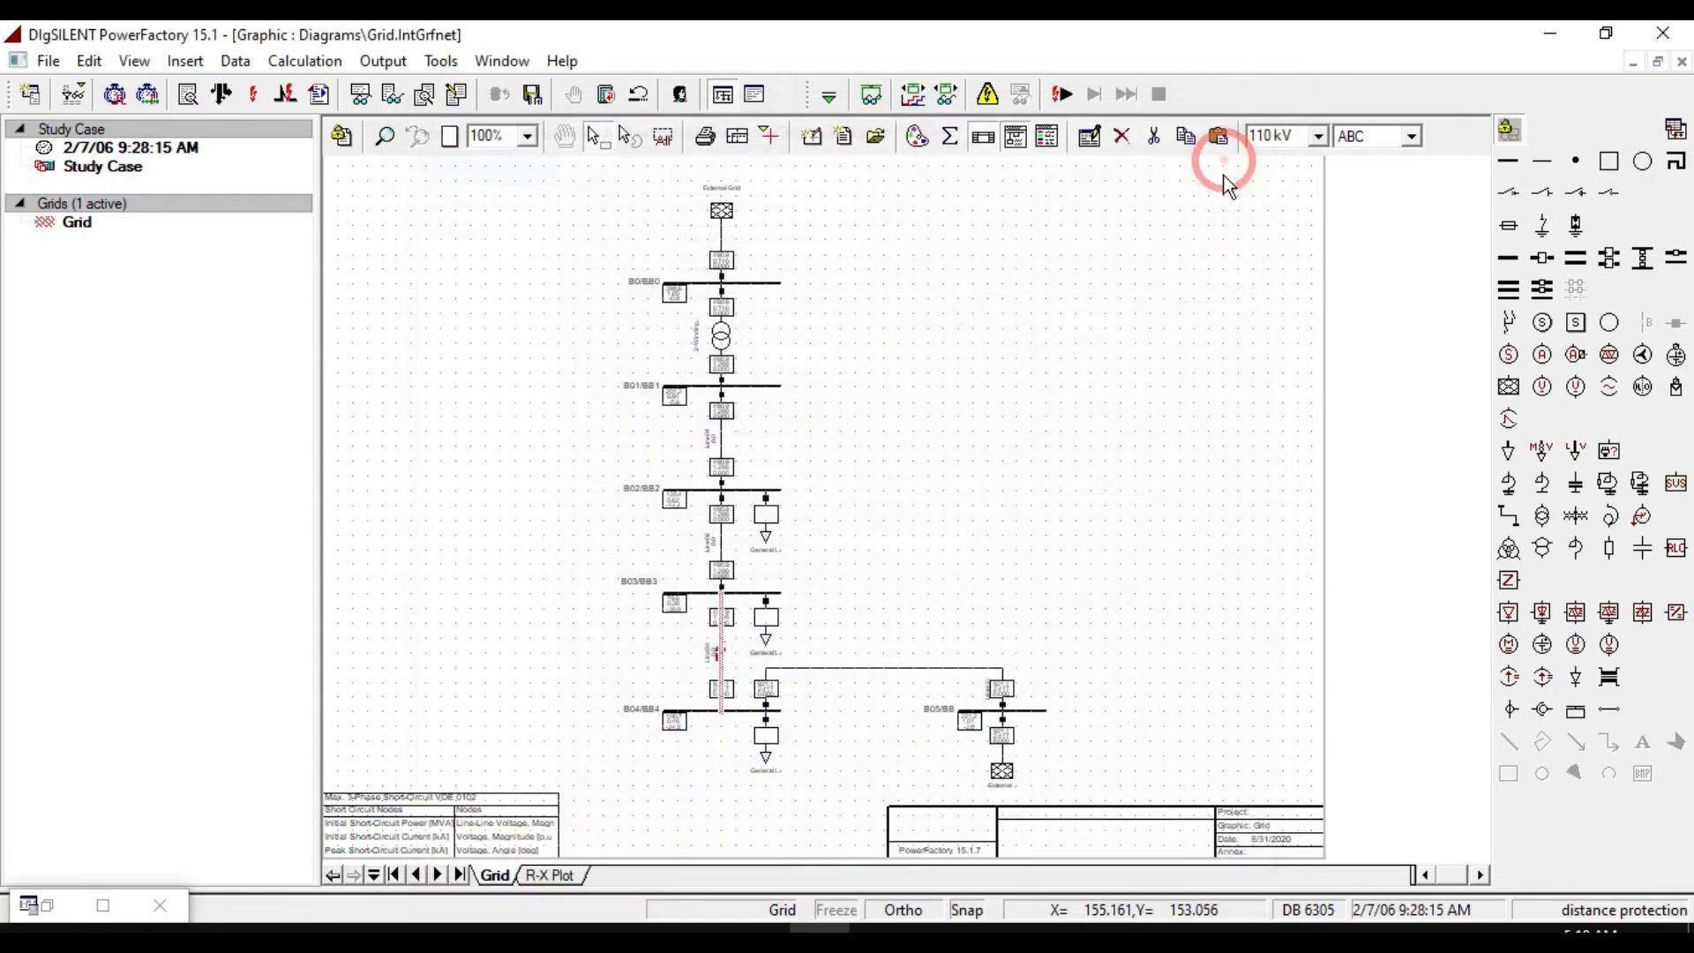
pyautogui.click(548, 874)
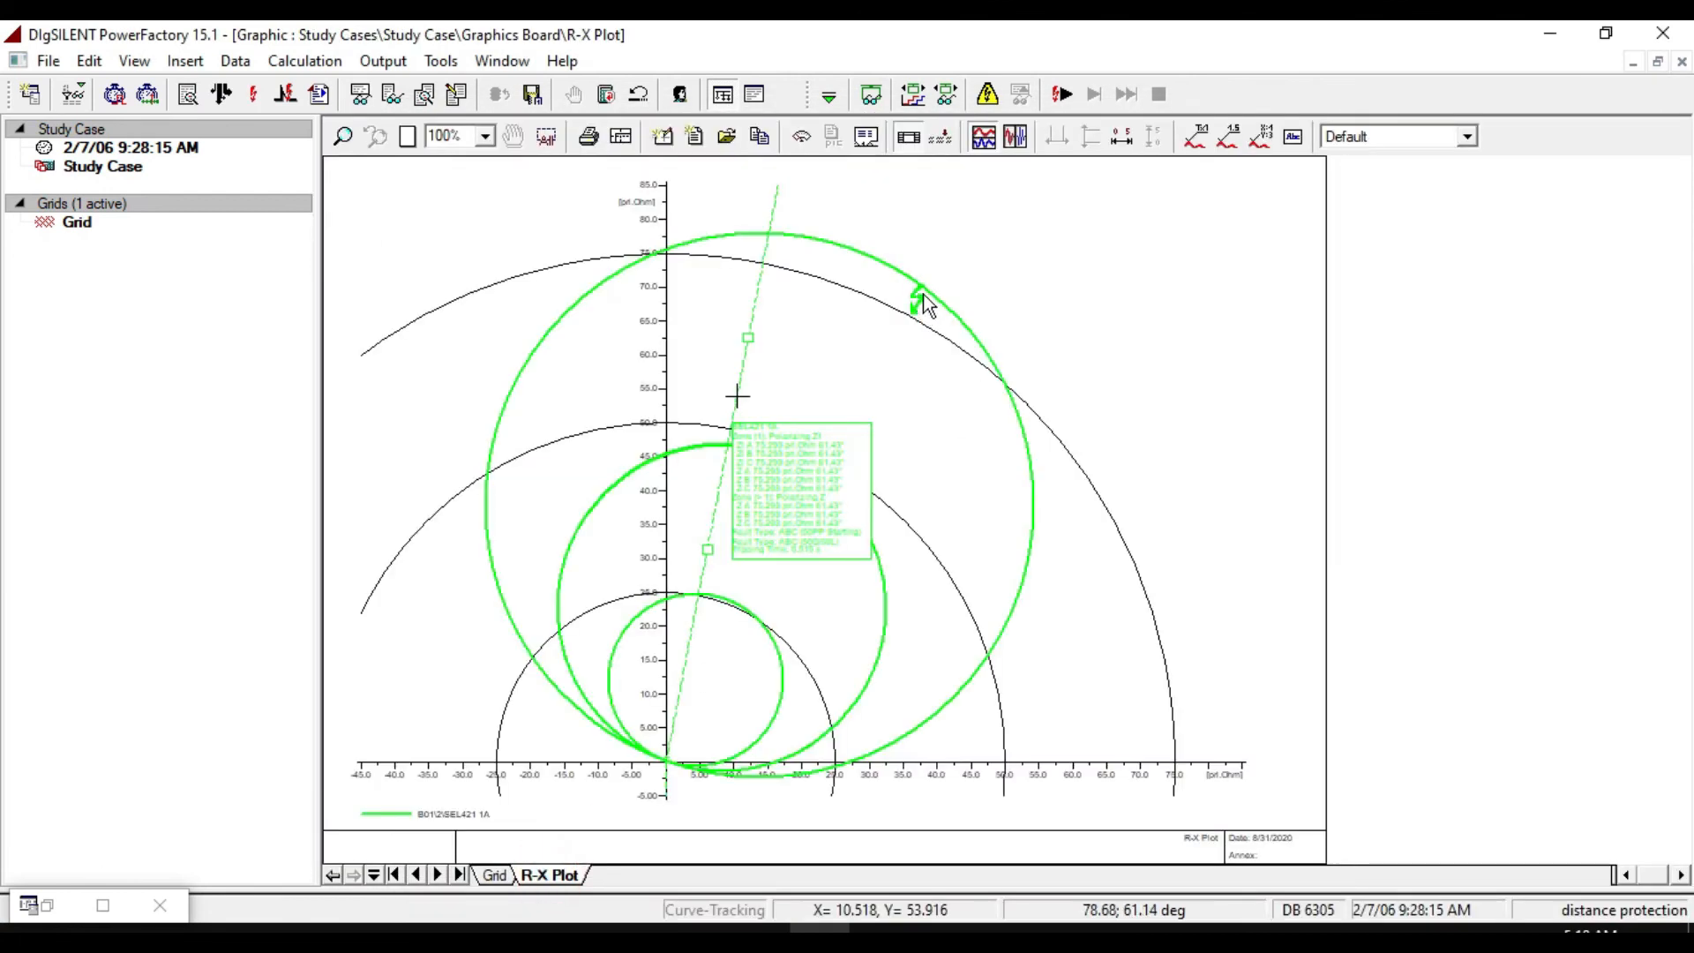
pyautogui.moveTo(834, 505)
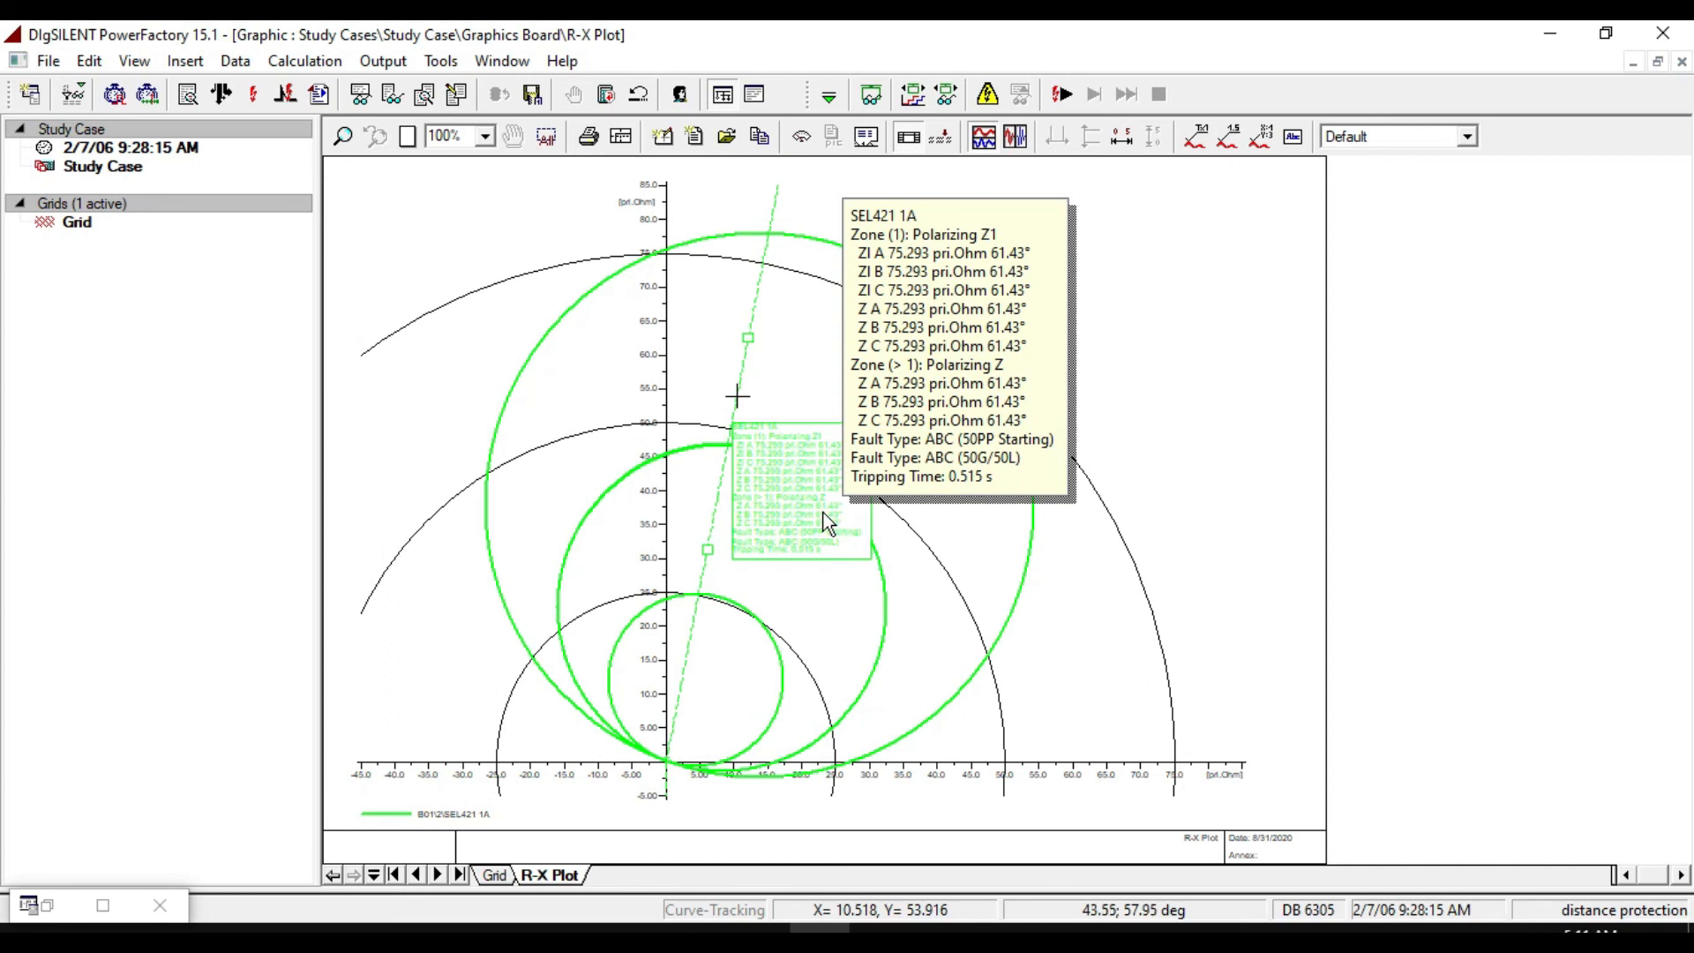
# Run a 3-Phase Short-Circuit calculation on Line02 in the grid diagram, with the fault at 10 % of the line from BB2.
pyautogui.click(495, 875)
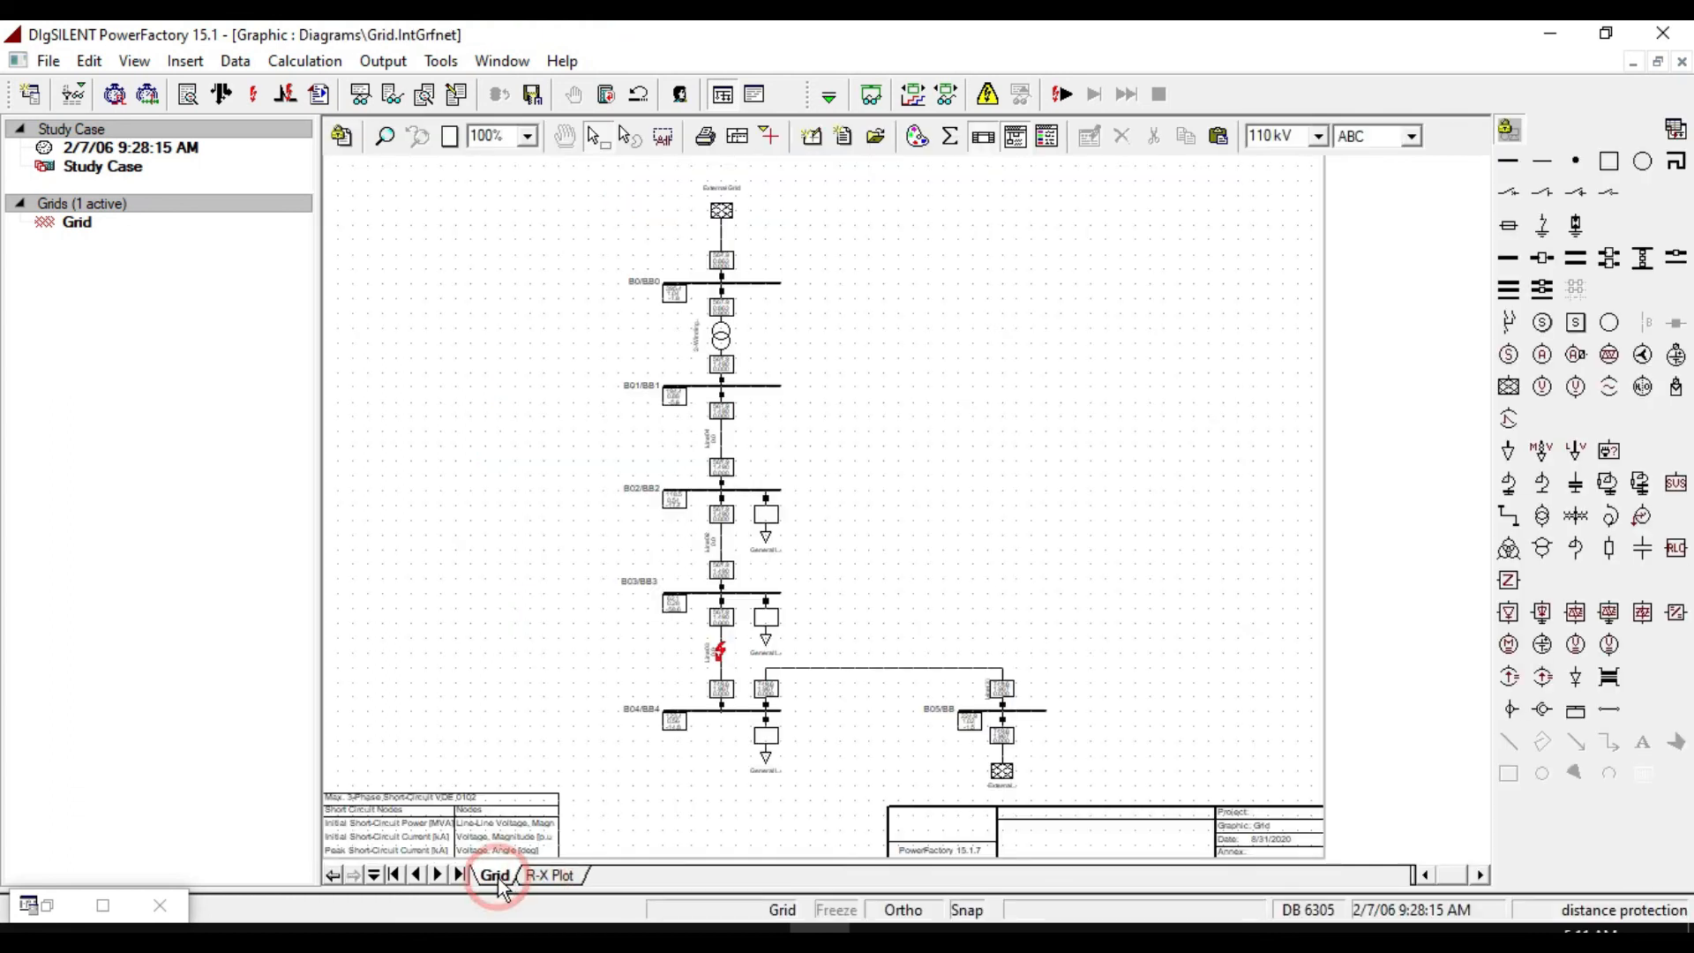
pyautogui.rightClick(726, 549)
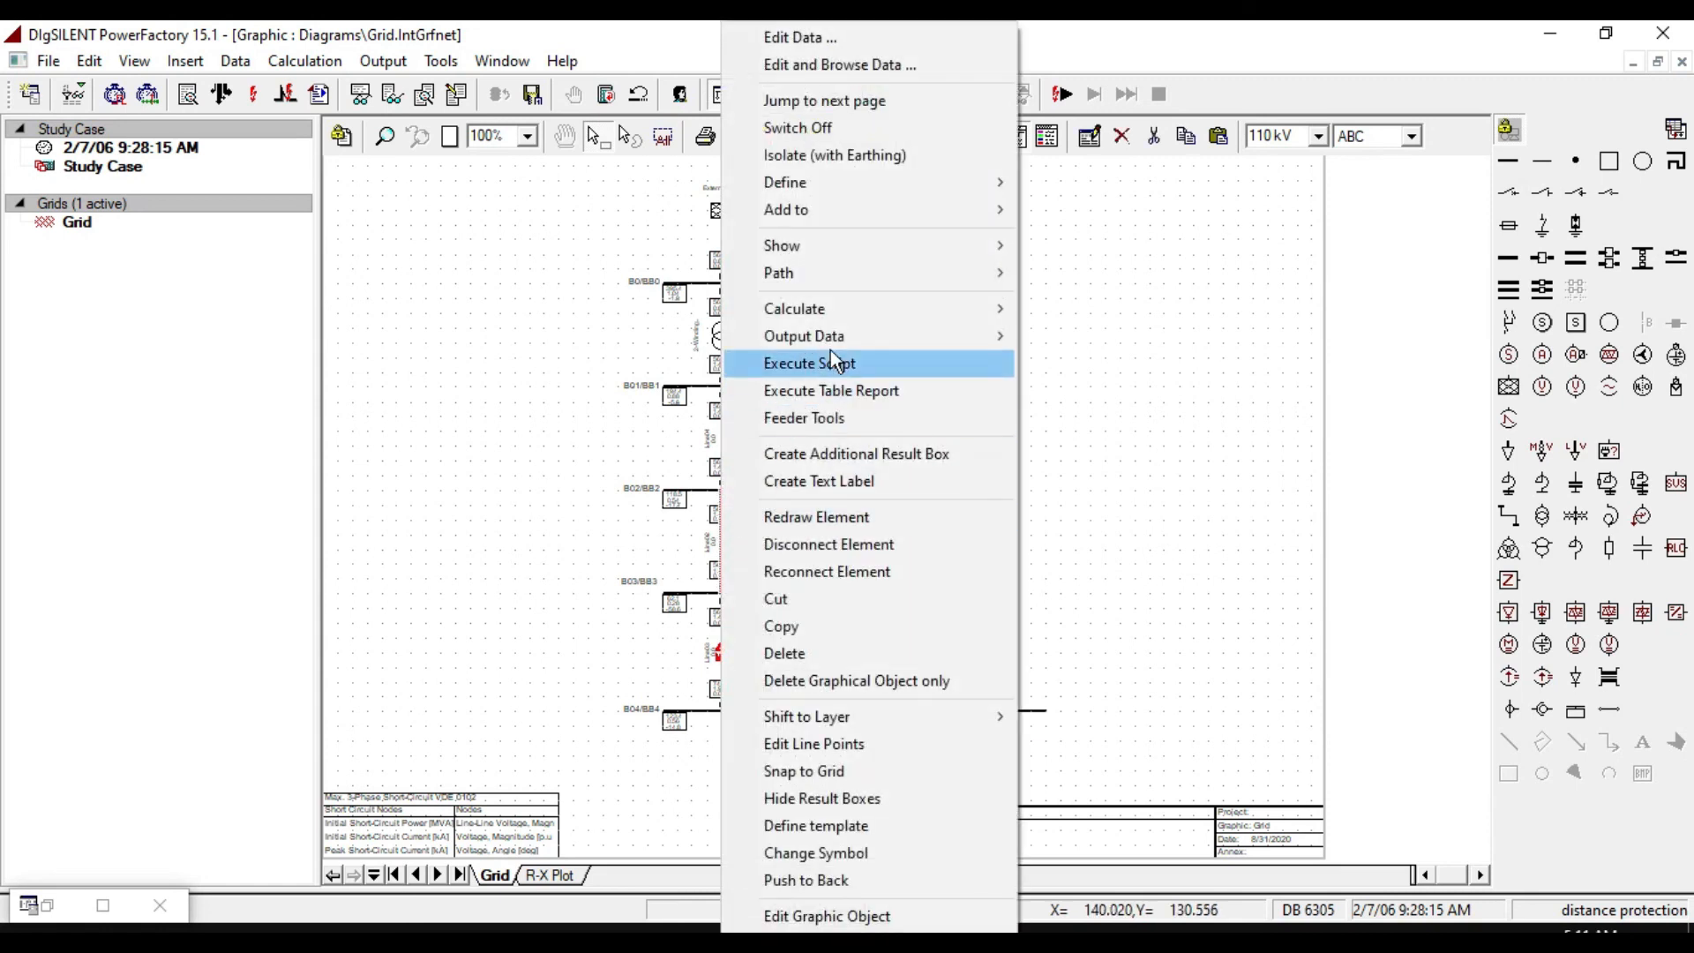
pyautogui.moveTo(912, 308)
pyautogui.click(1099, 311)
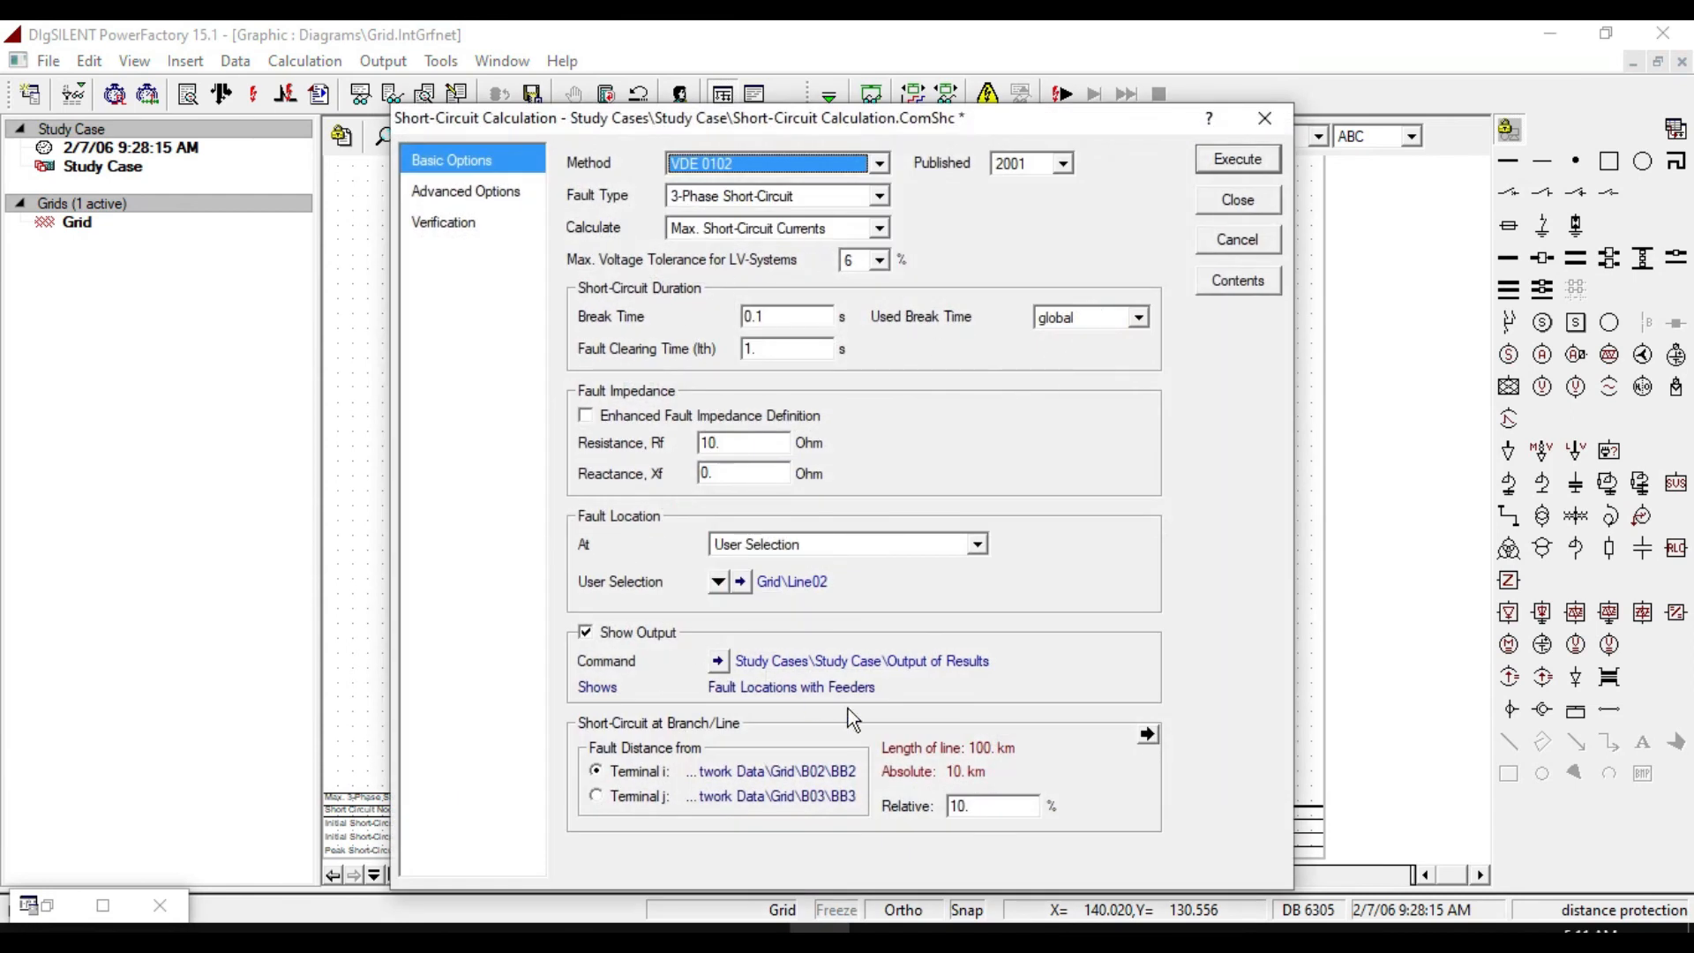
pyautogui.click(1237, 159)
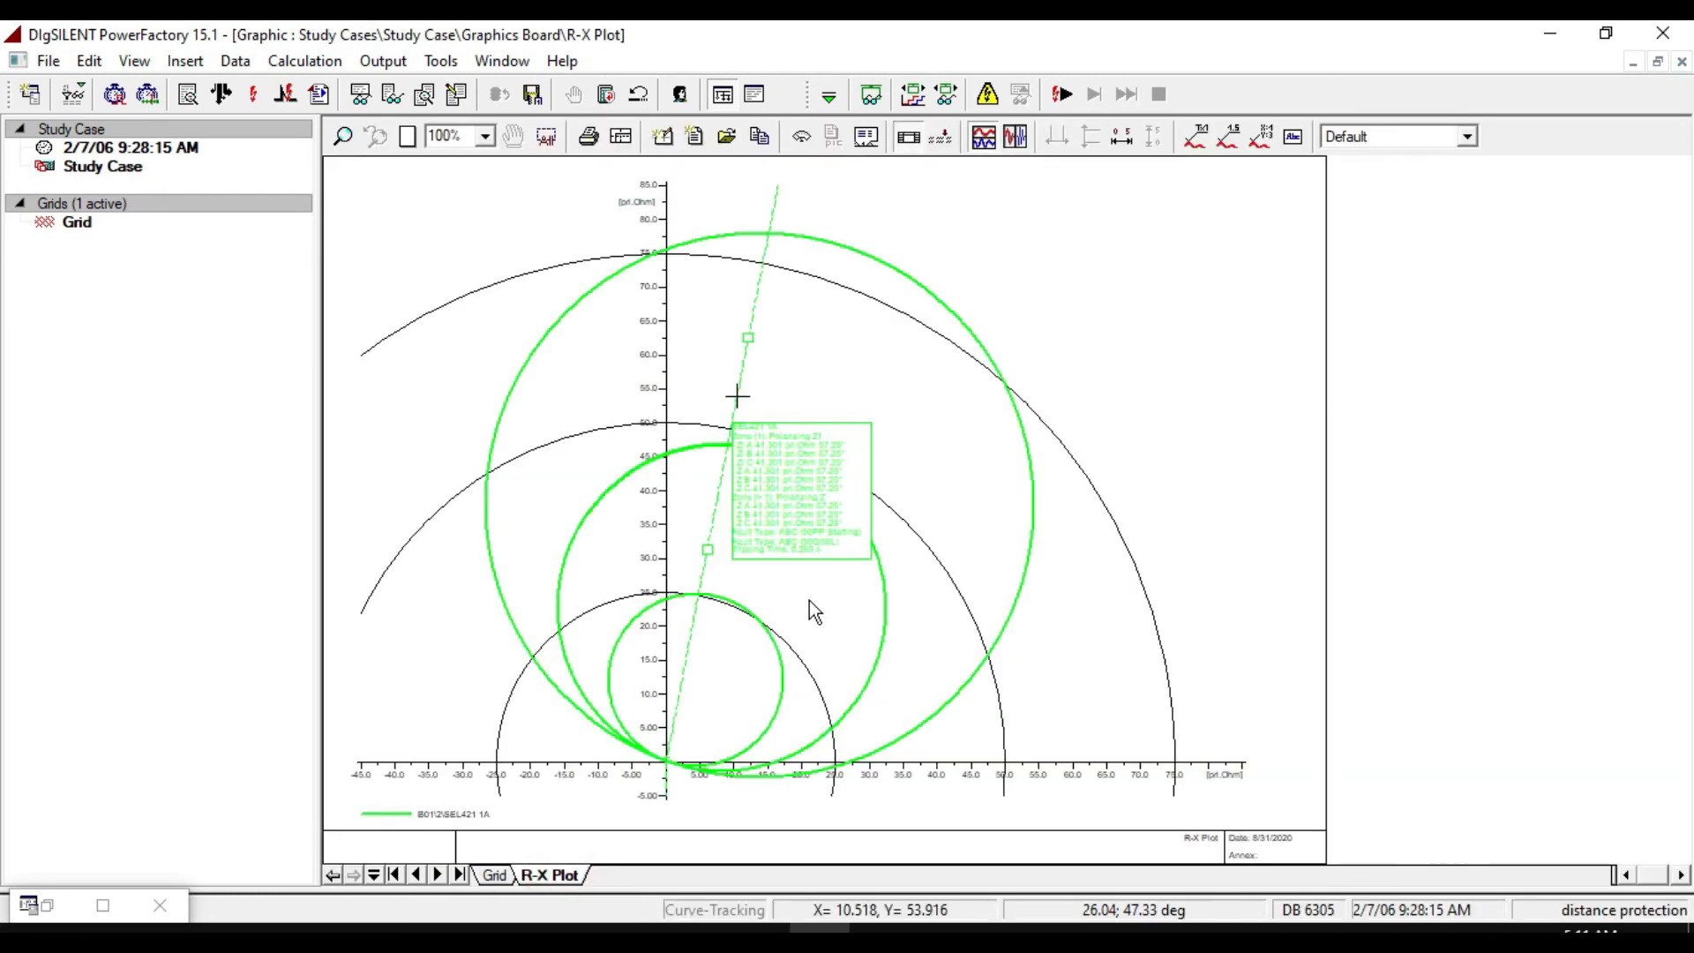
# Move the SEL421 1A result label in the R-X plot to the outer edge of the mho circles and read it.
pyautogui.click(763, 474)
pyautogui.moveTo(762, 471); pyautogui.dragTo(1003, 495)
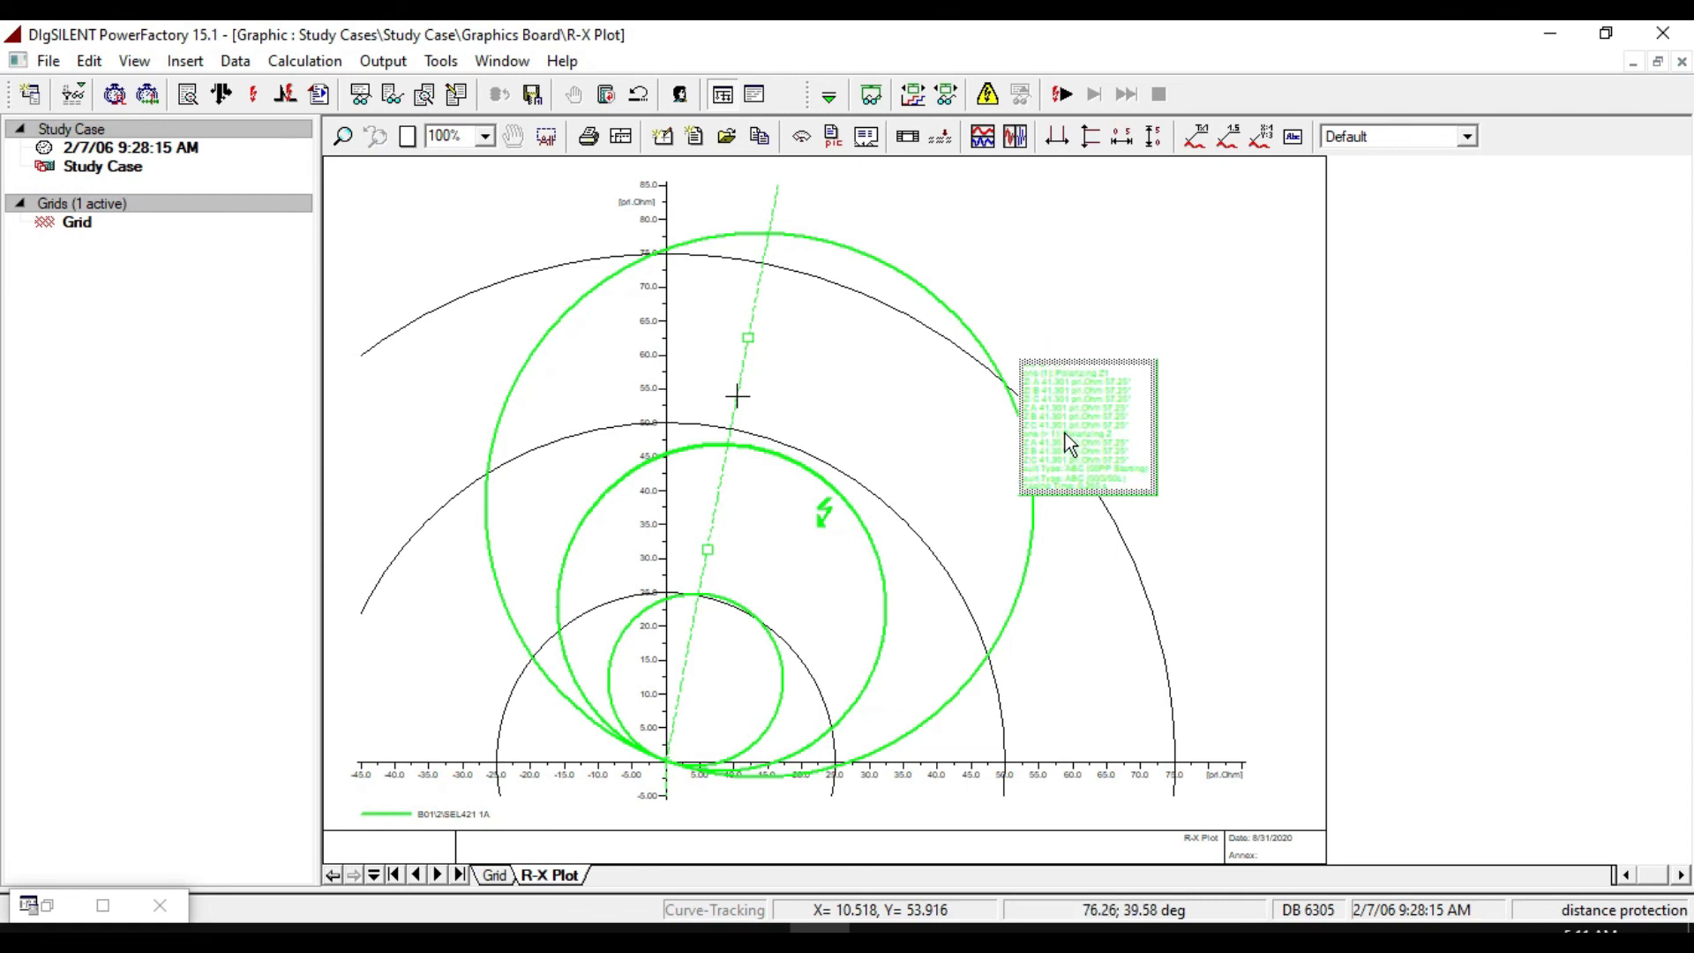
pyautogui.moveTo(1068, 439)
# Add the tripped zones to the R-X plot legend and read the relay's zone results for the Line02 fault.
pyautogui.rightClick(1173, 298)
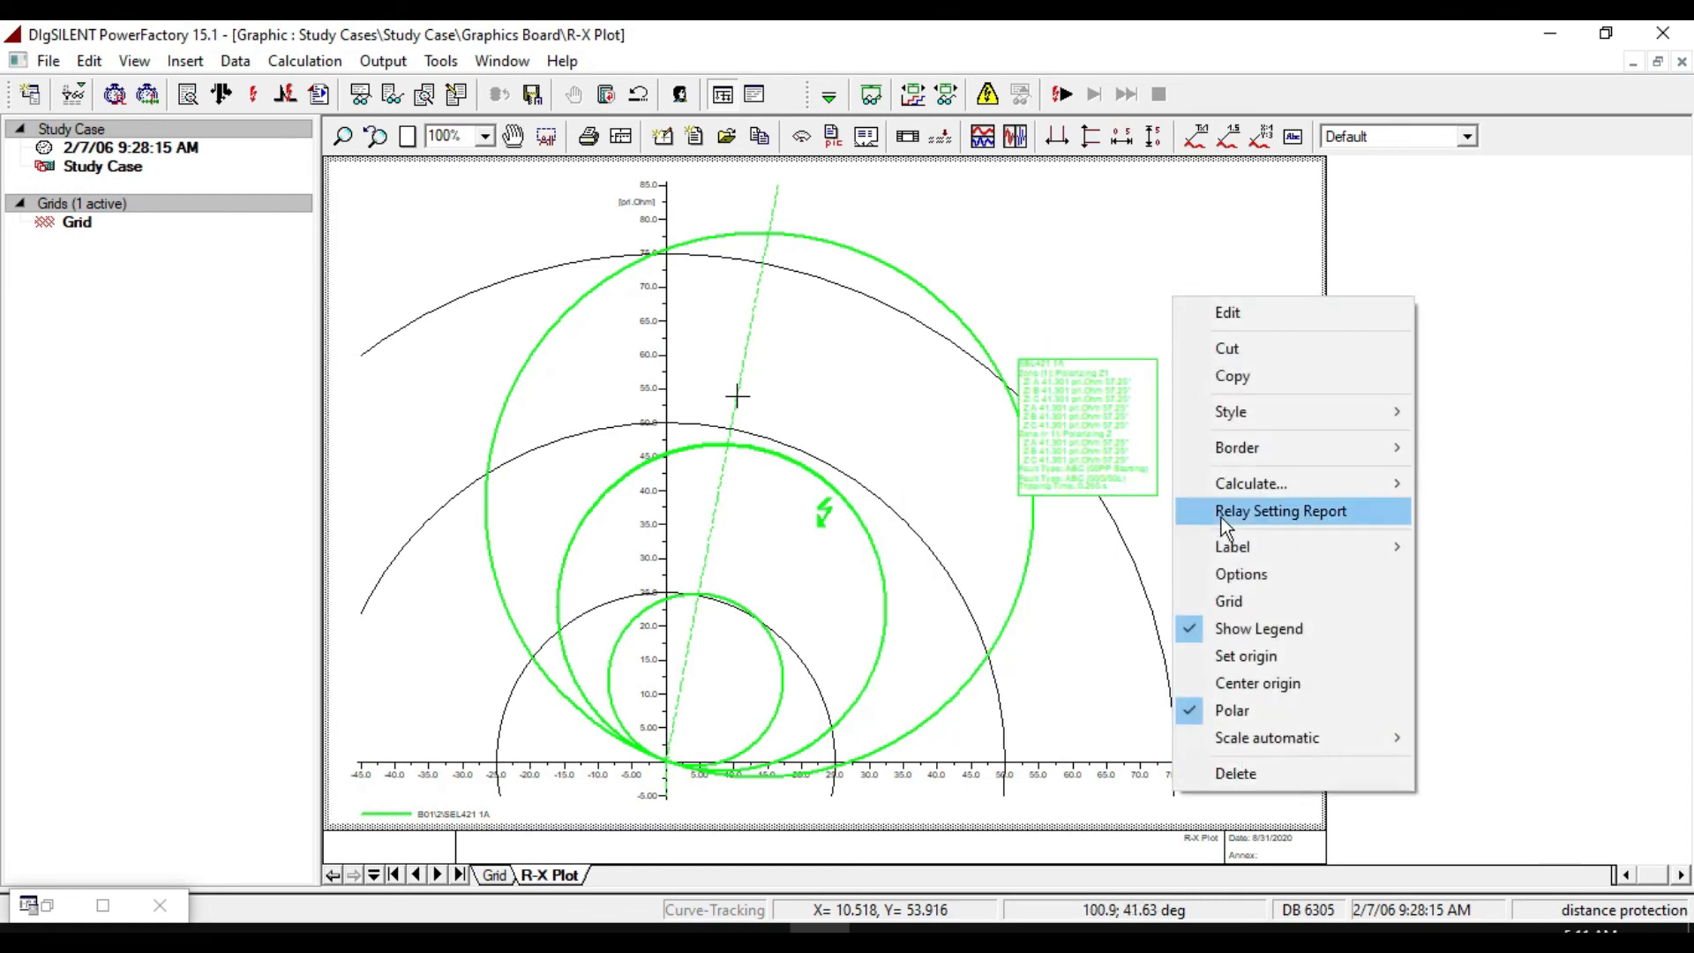
pyautogui.click(1231, 572)
pyautogui.click(630, 324)
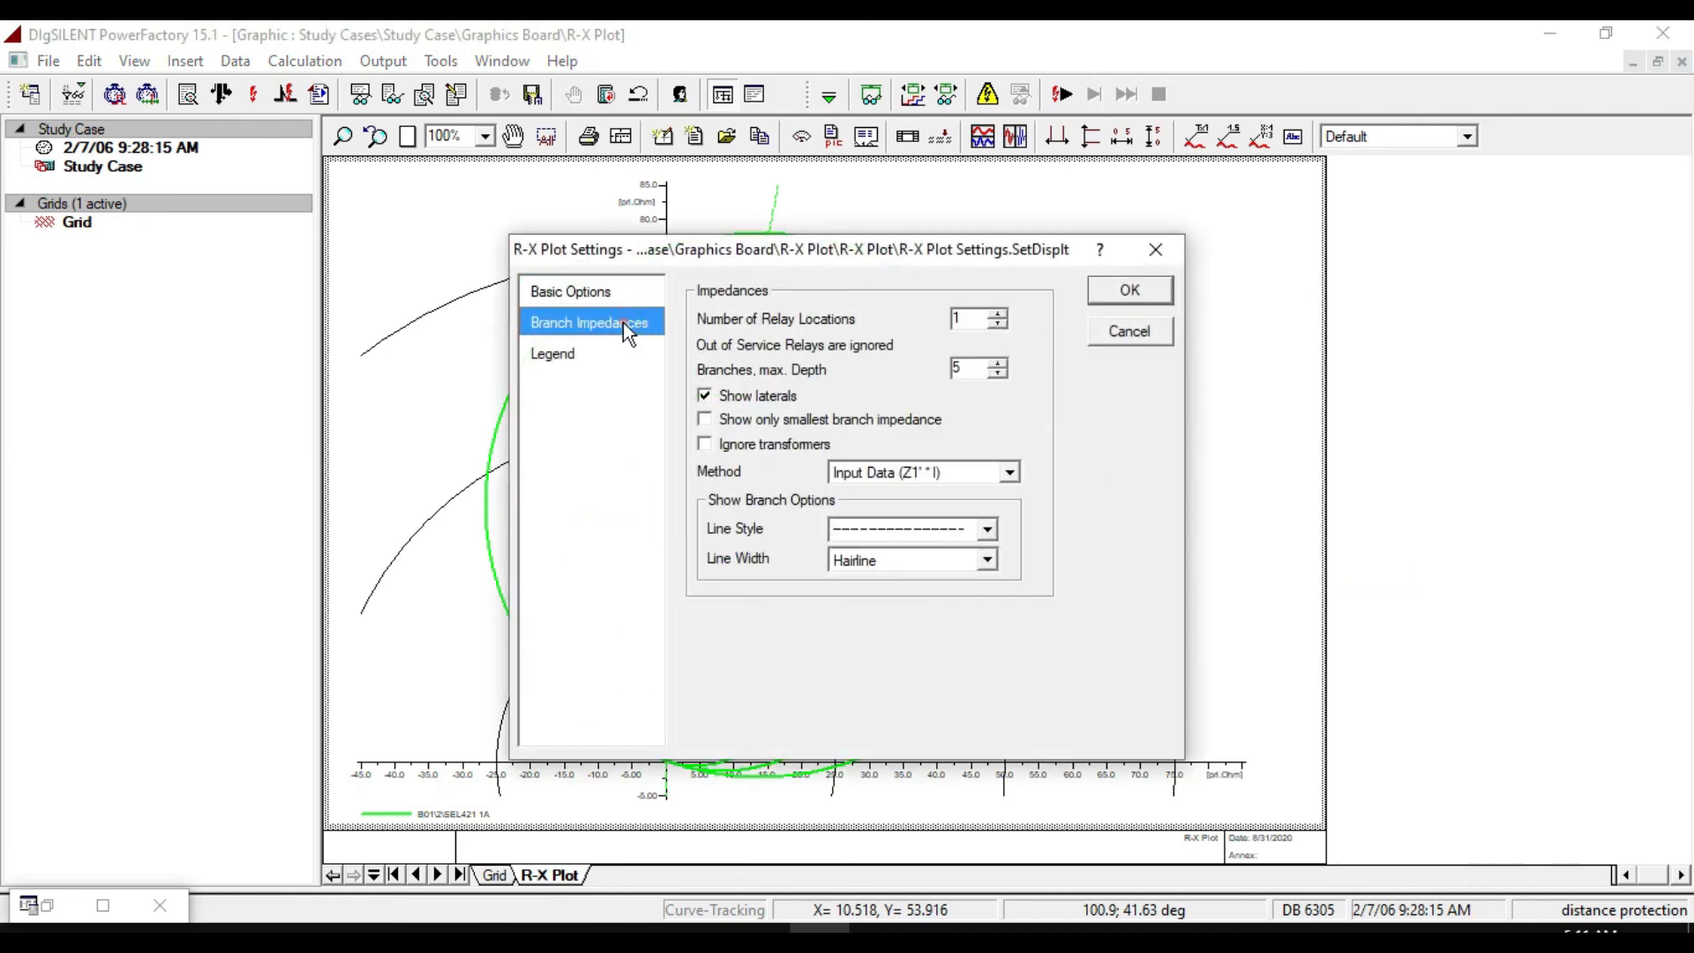
pyautogui.click(579, 351)
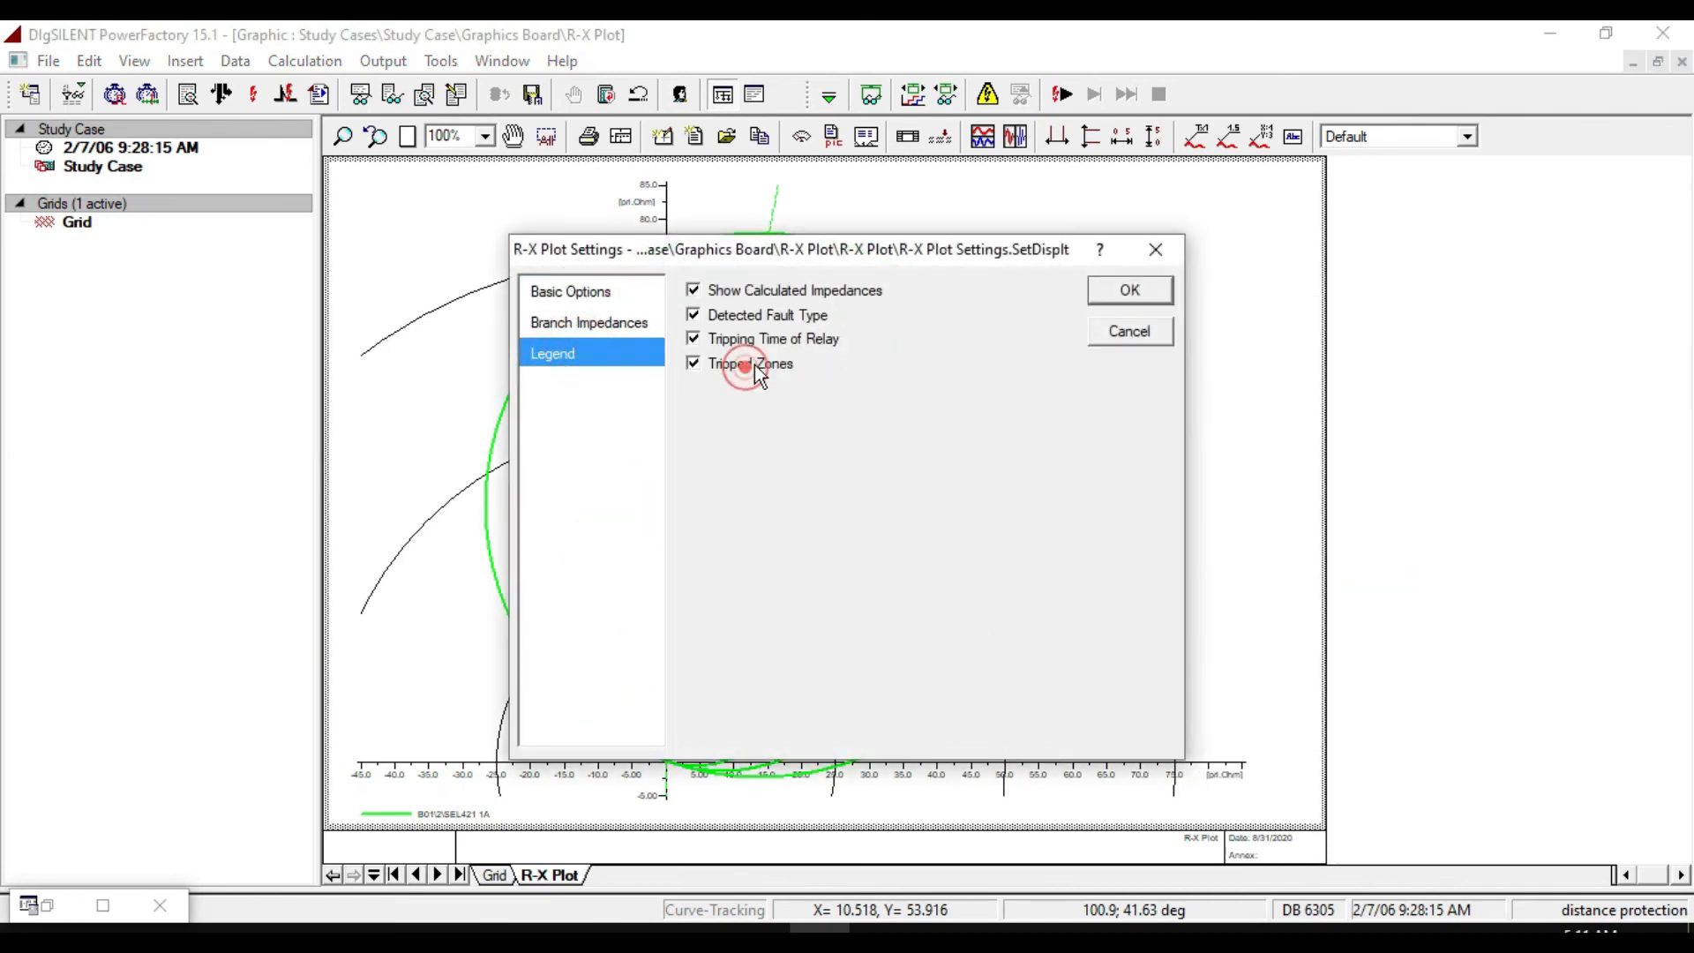
pyautogui.click(1094, 293)
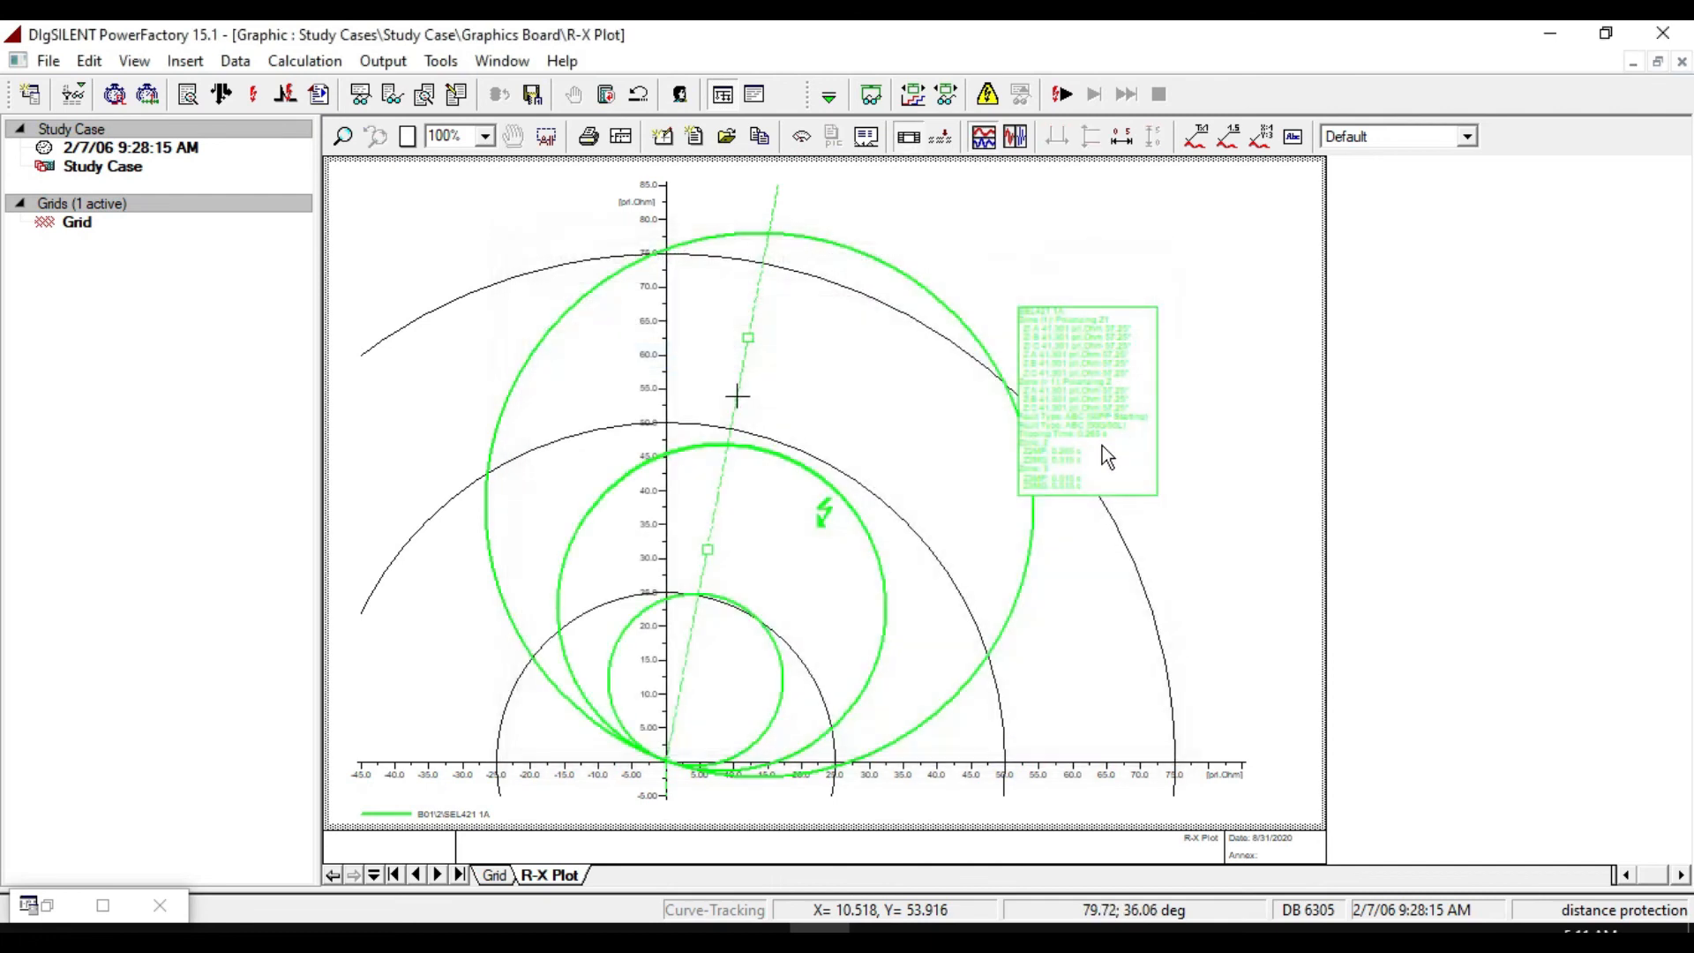
pyautogui.moveTo(1103, 447)
# Run a 3-Phase Short-Circuit calculation on Line01, and read the relay's impedances, tripping time and tripped zones in the R-X plot.
pyautogui.click(492, 873)
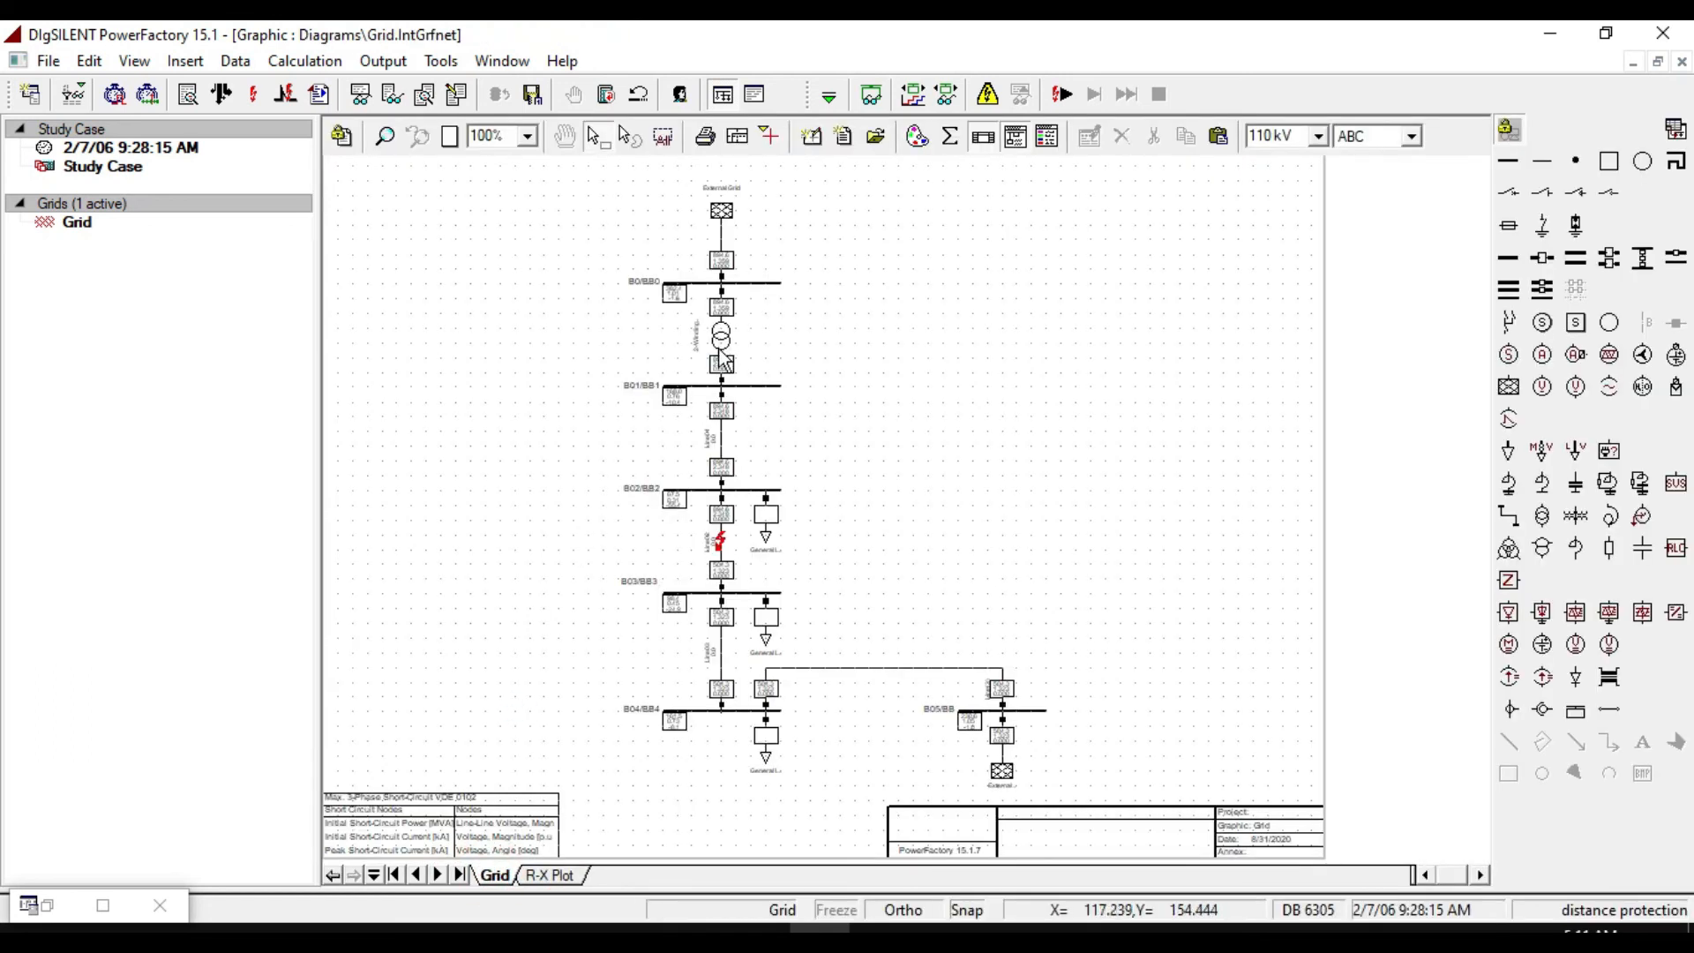
pyautogui.rightClick(717, 441)
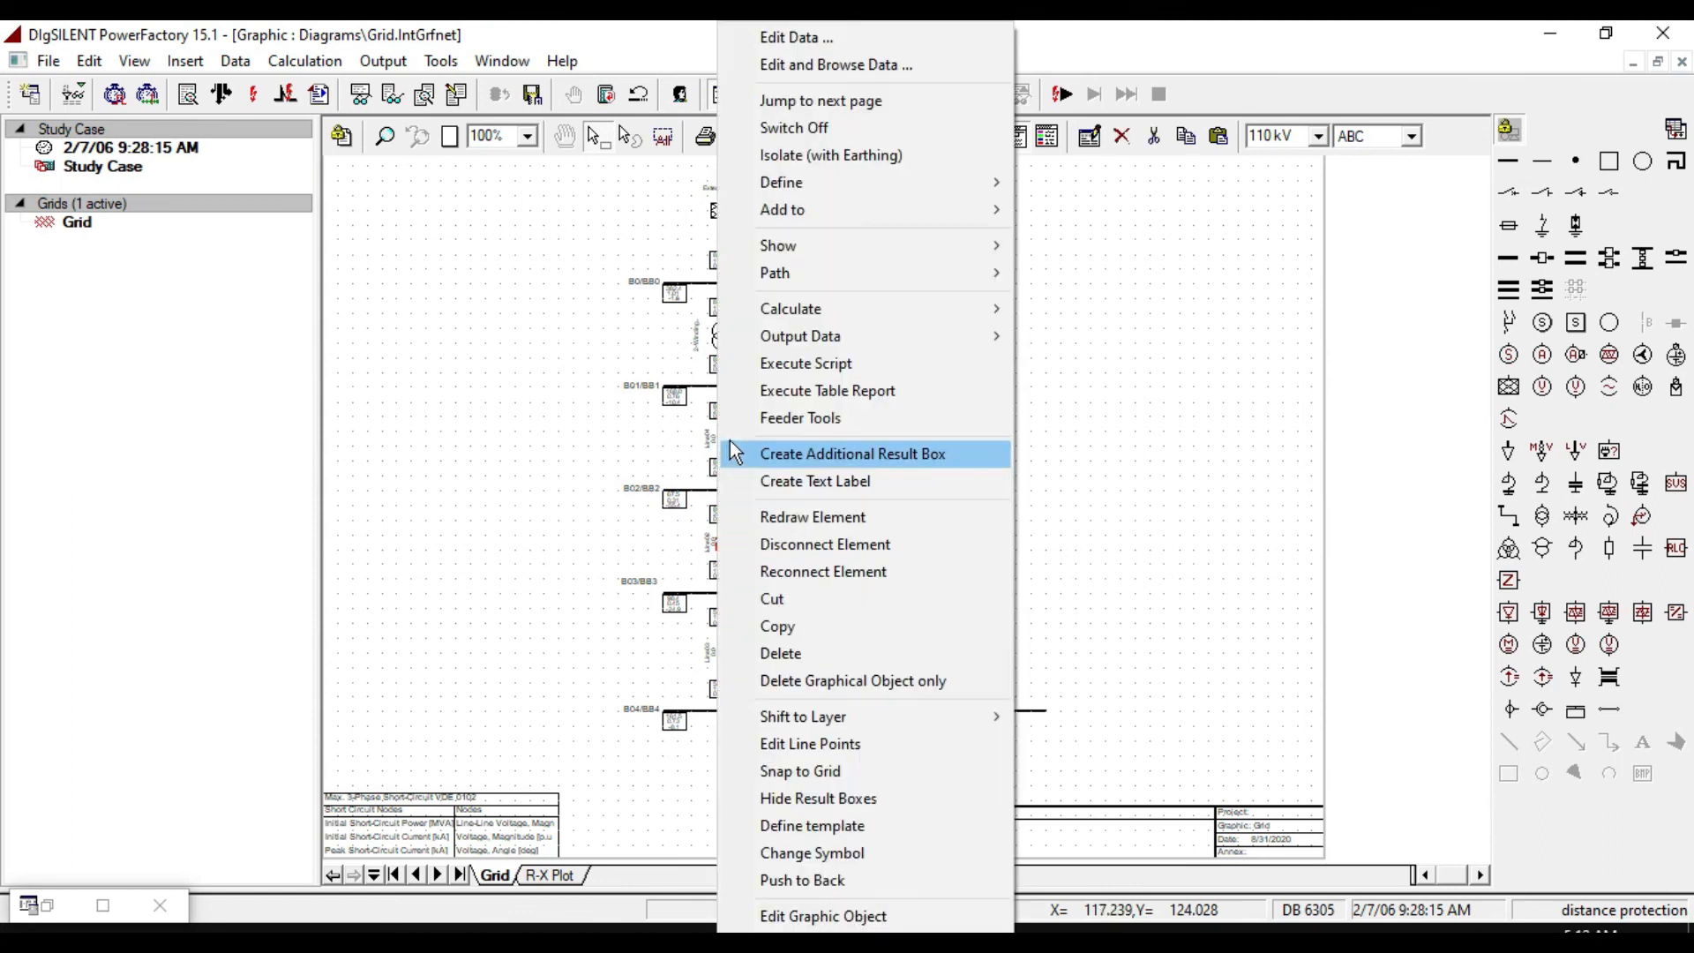
pyautogui.moveTo(923, 314)
pyautogui.click(1087, 309)
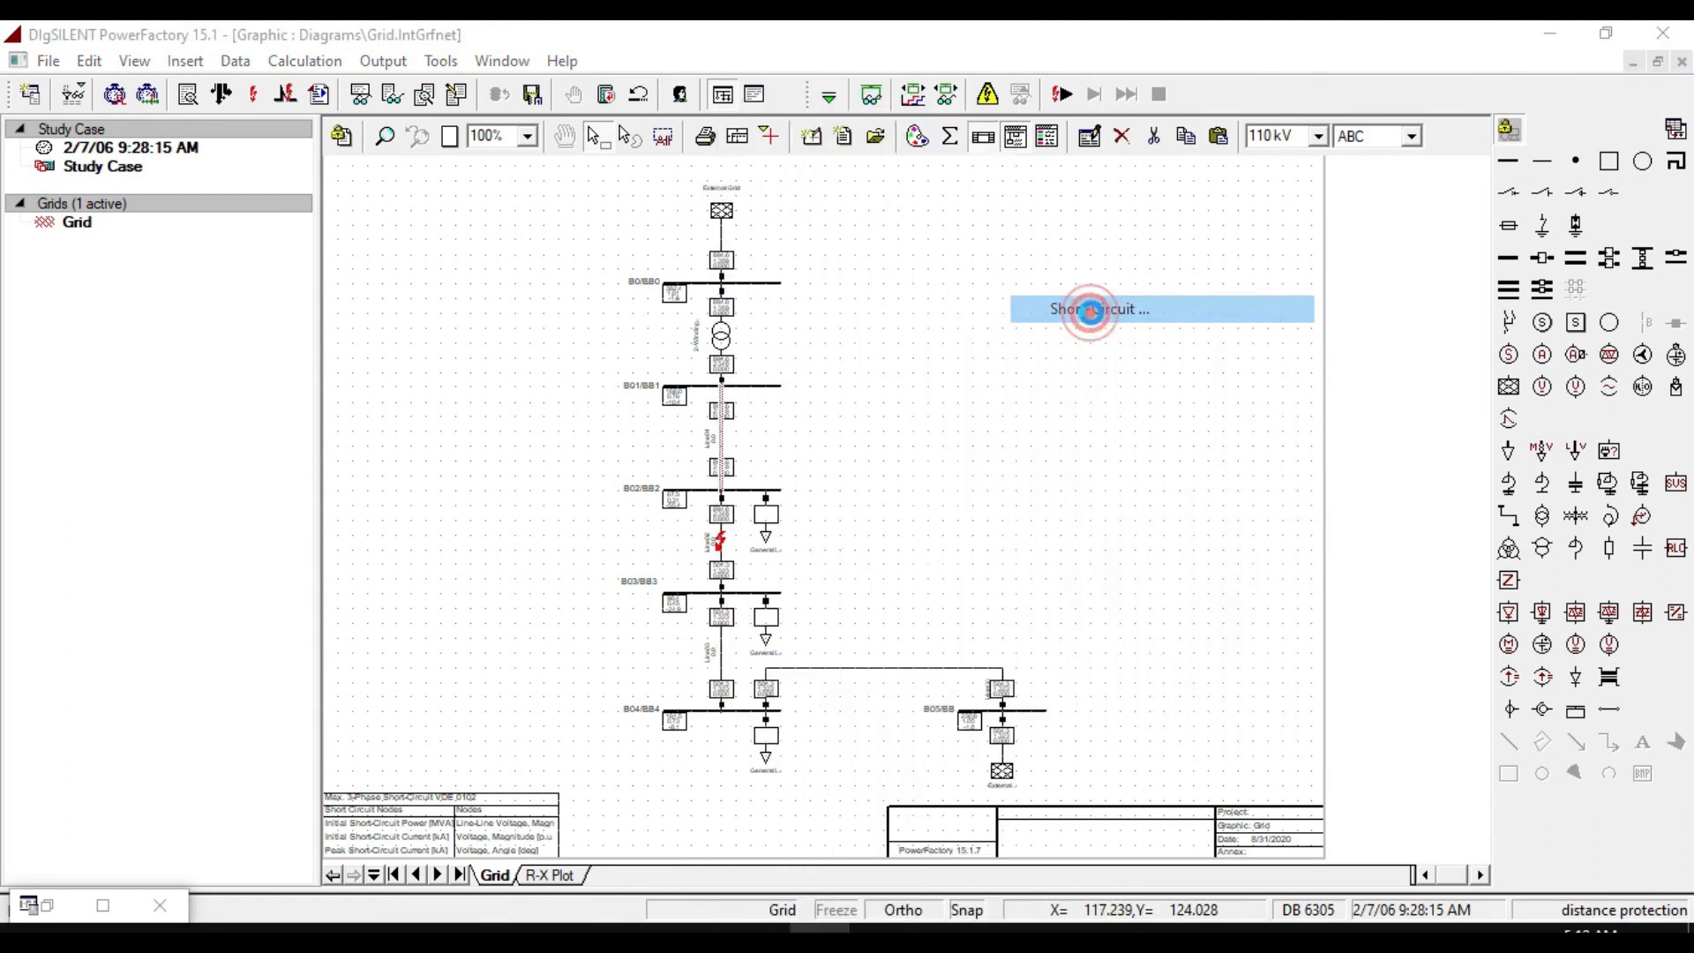
pyautogui.click(1236, 158)
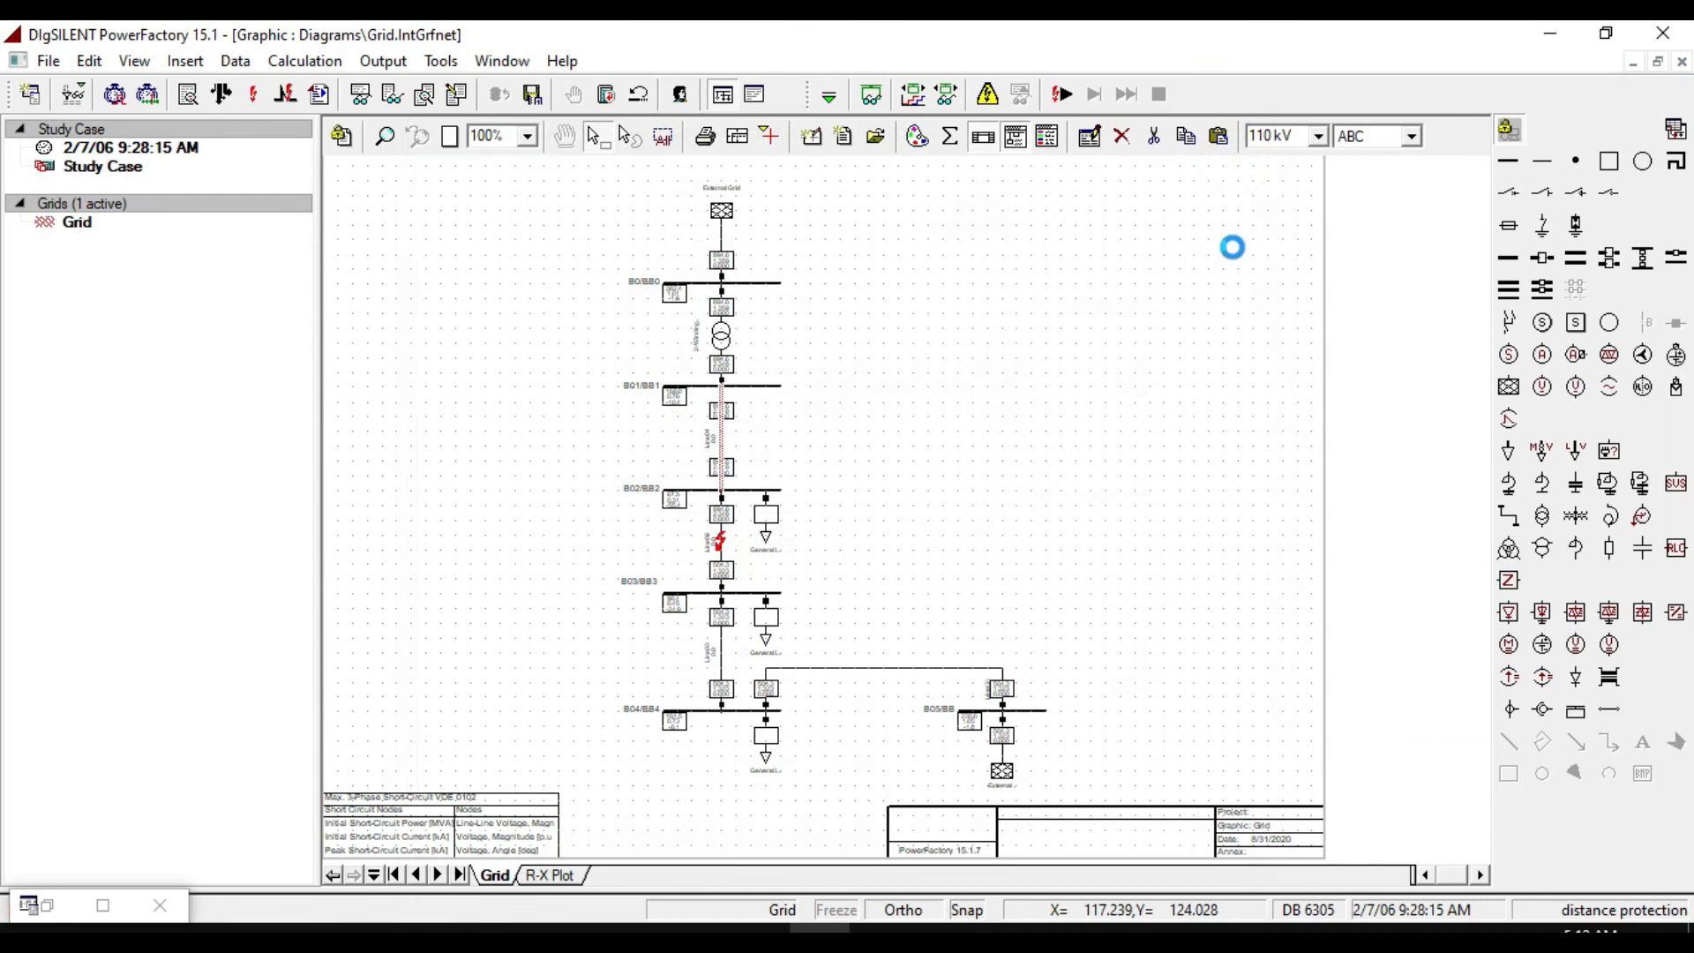
pyautogui.click(556, 874)
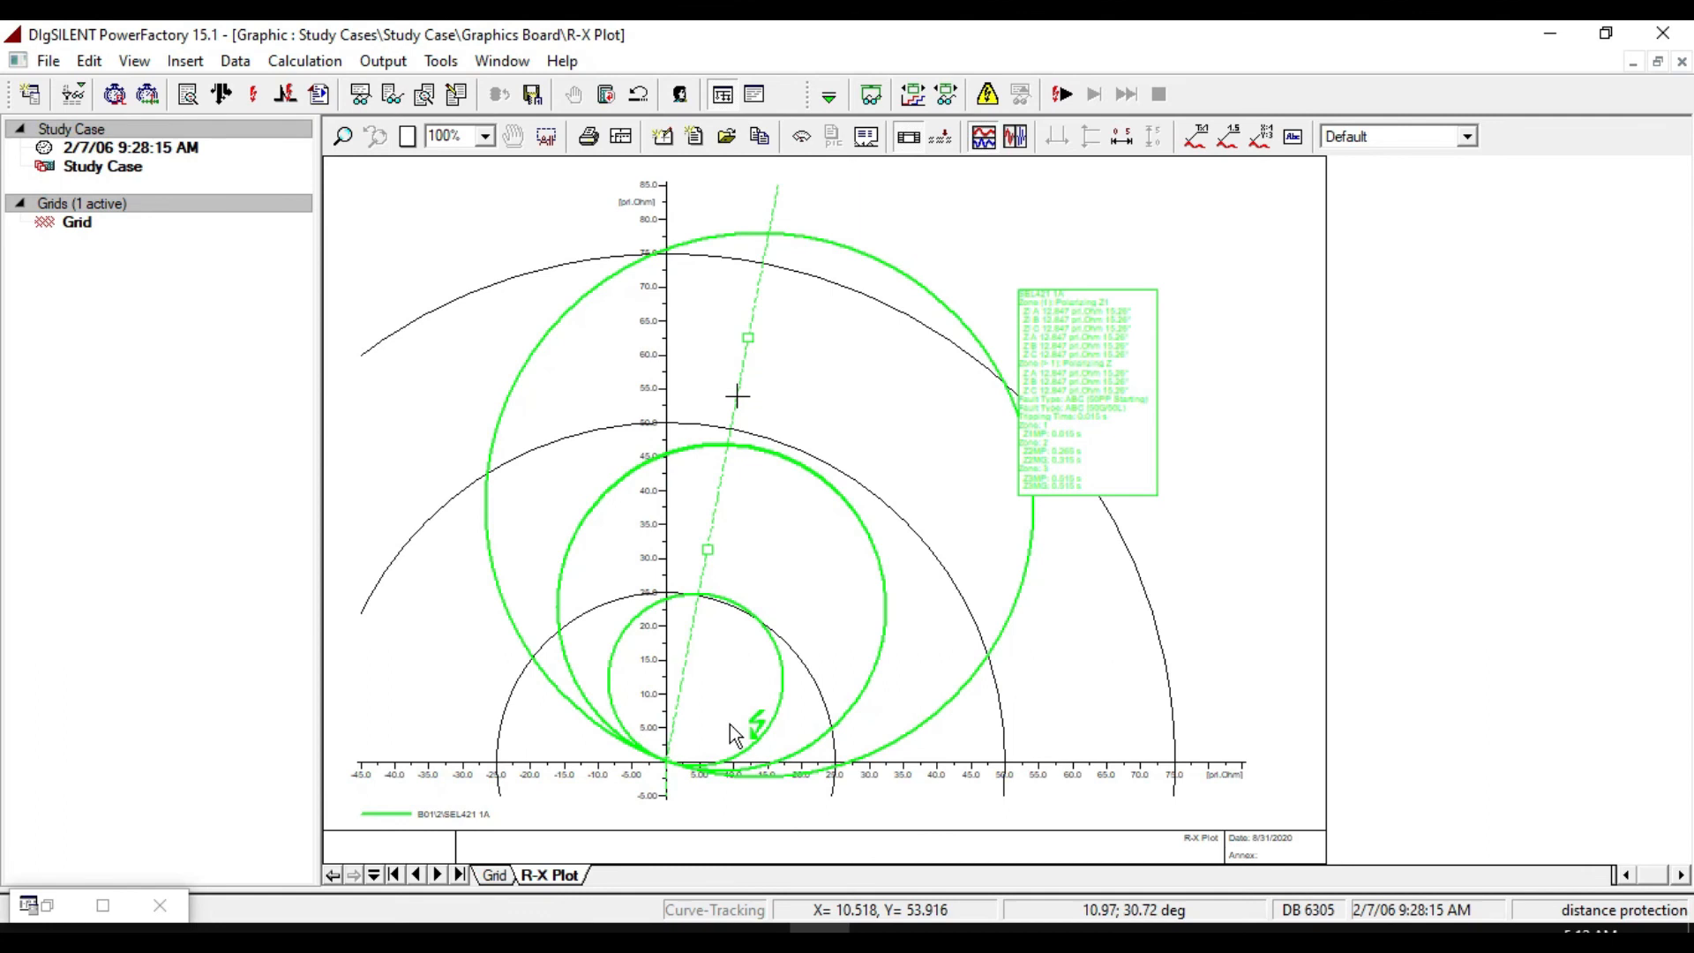
pyautogui.moveTo(1085, 419)
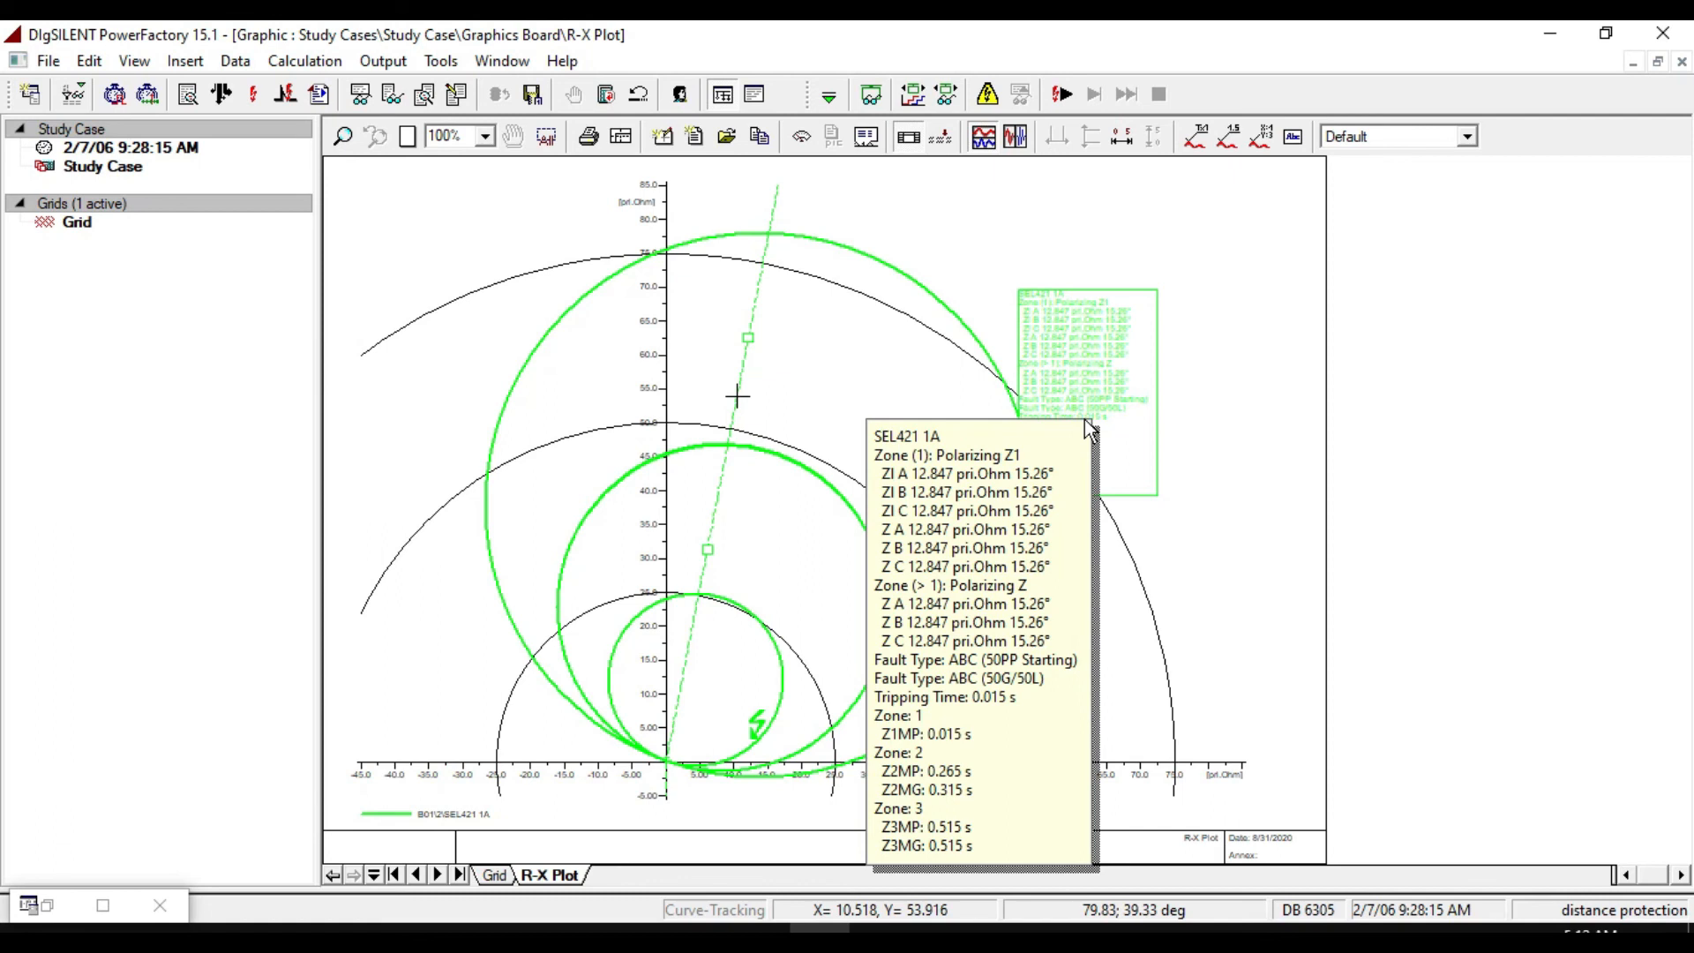
# Run a Single Phase to Ground short-circuit calculation on Line03 at 10 % from BB3, and view the fault in the R-X plot.
pyautogui.click(494, 875)
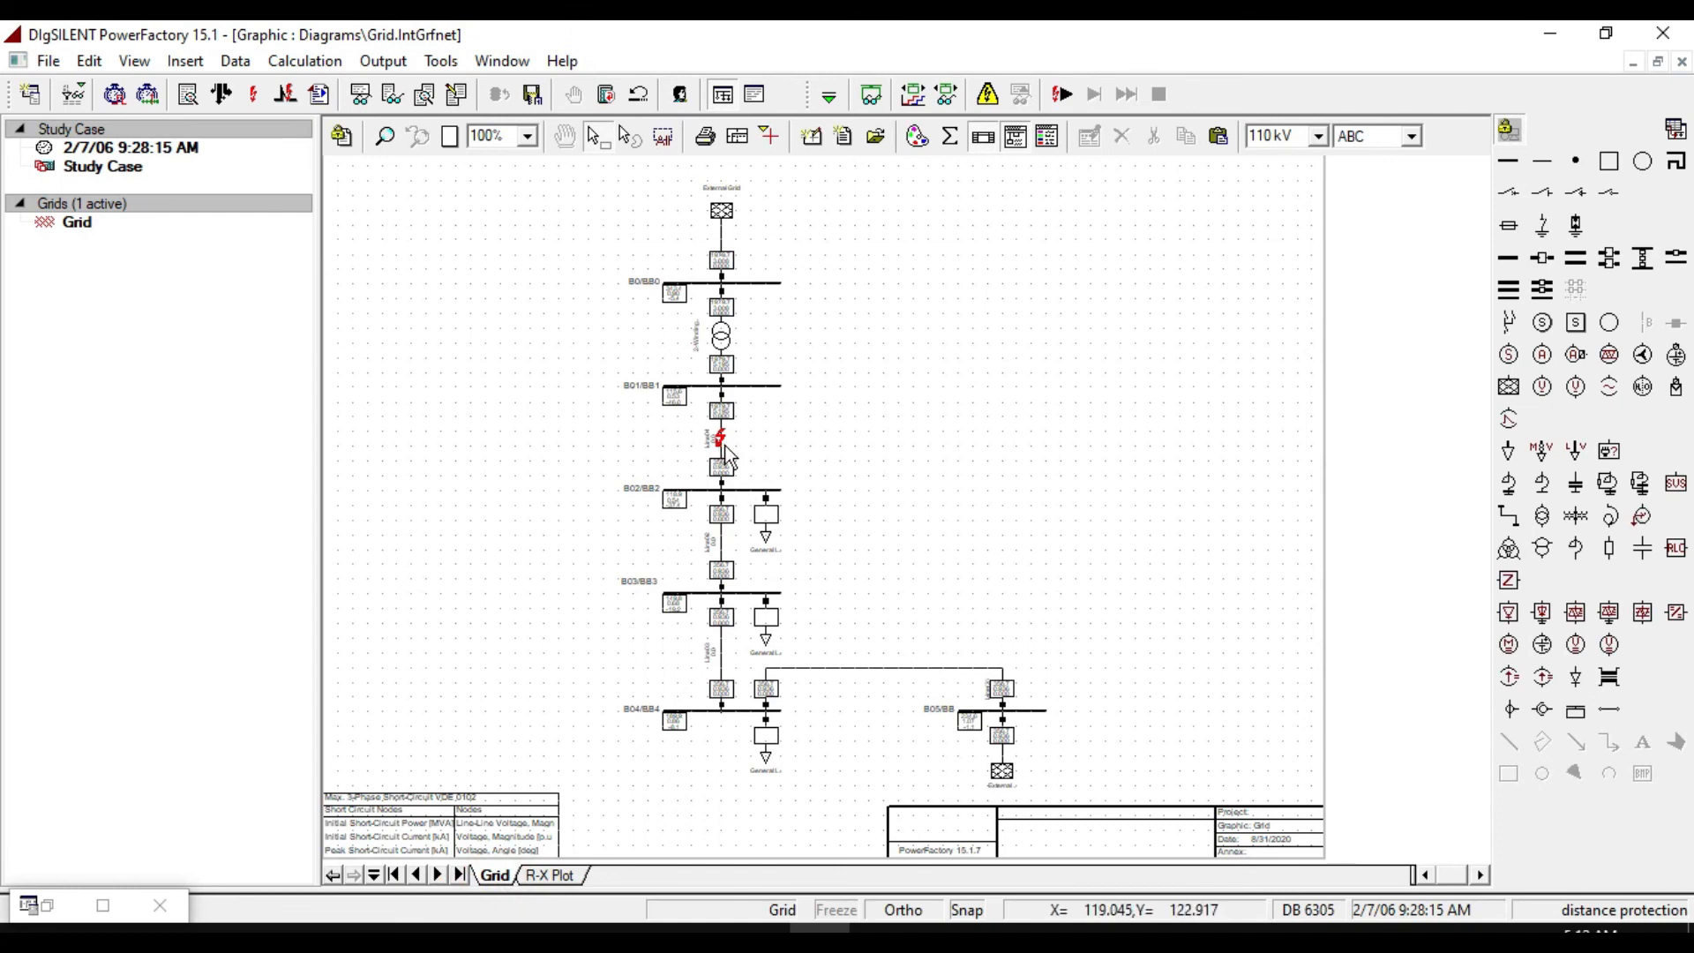
pyautogui.rightClick(721, 634)
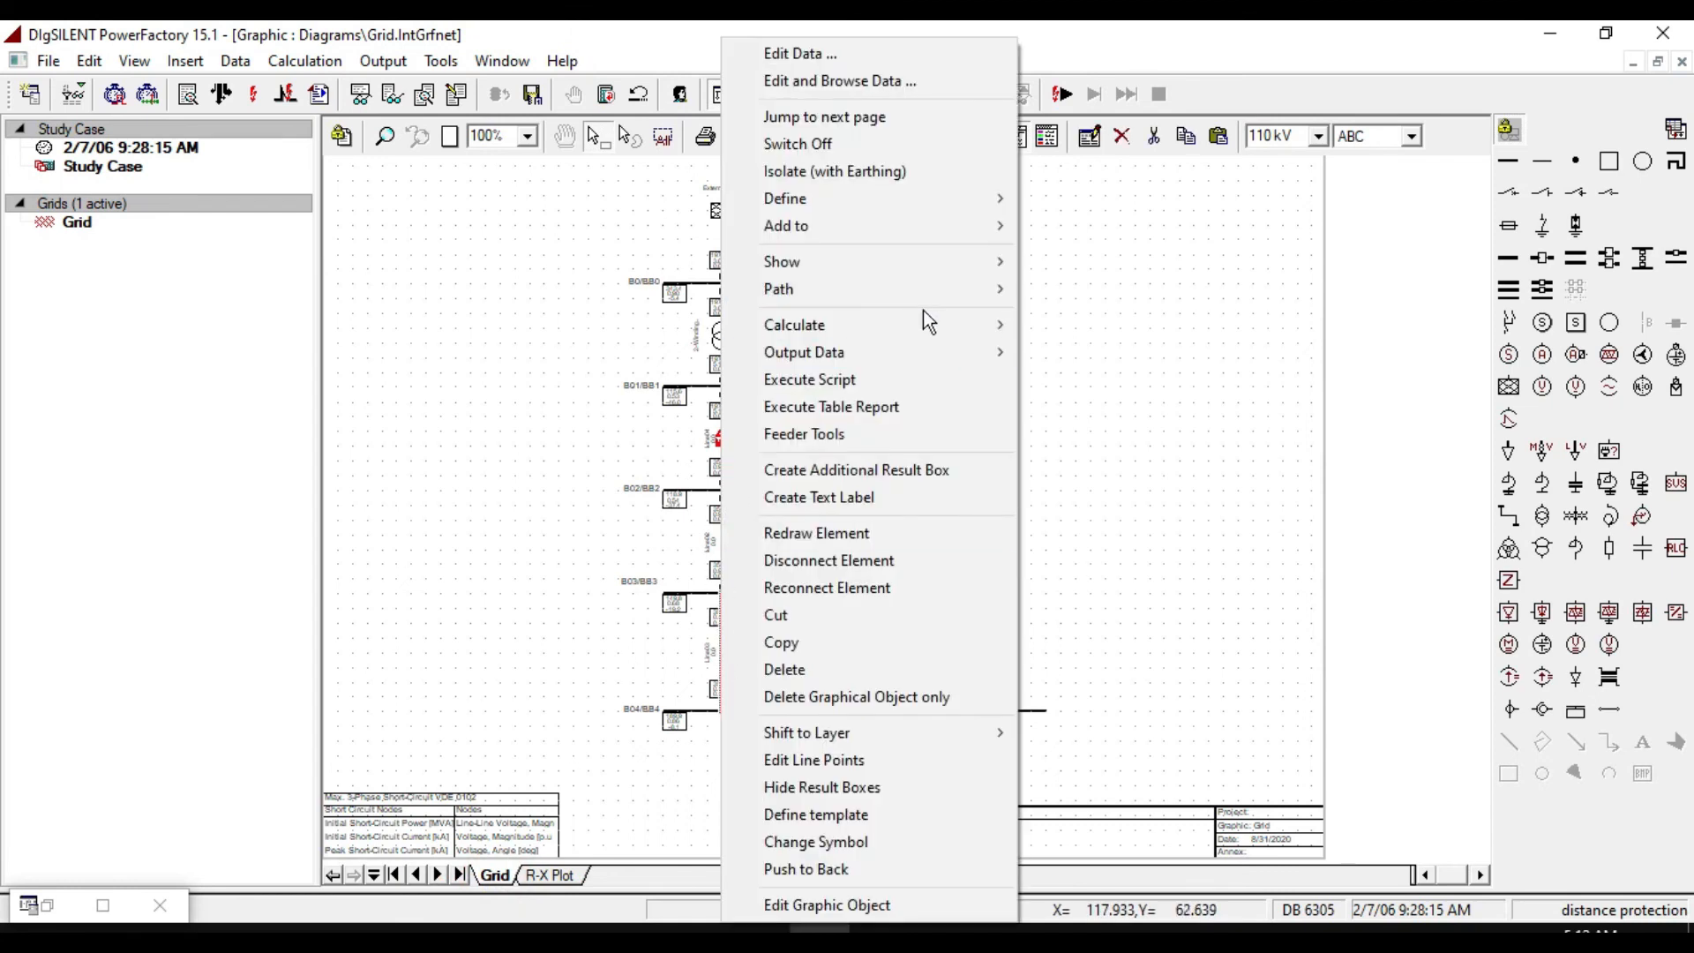
pyautogui.moveTo(923, 324)
pyautogui.click(1107, 328)
pyautogui.click(748, 194)
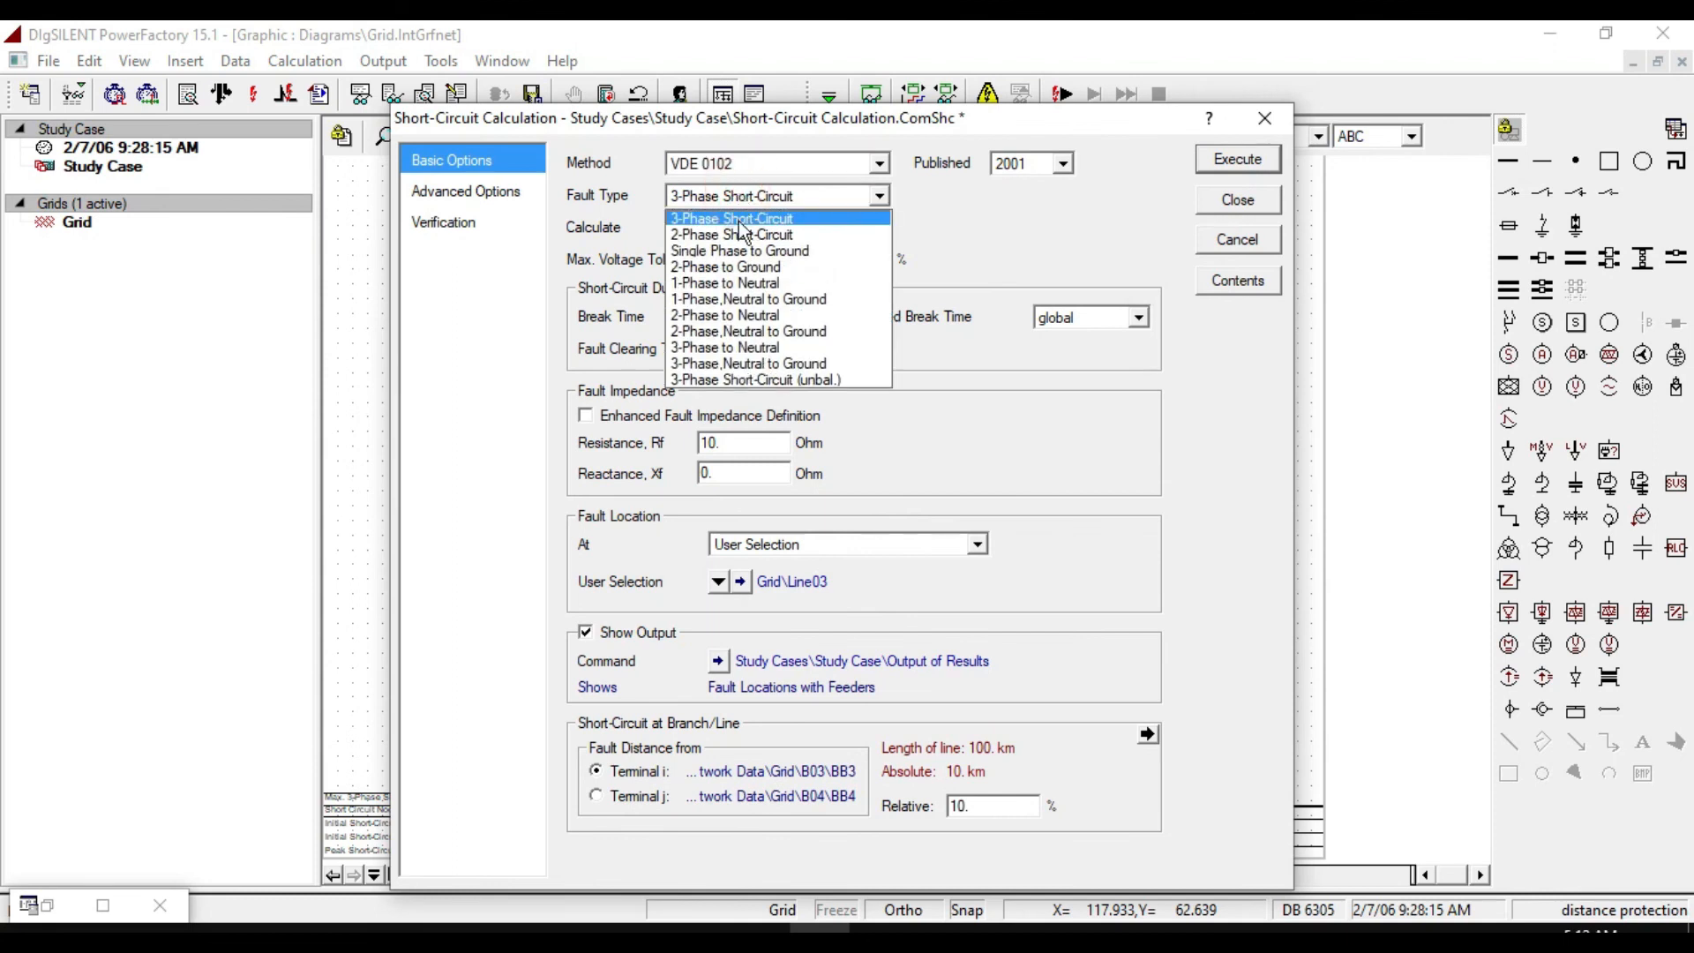
pyautogui.click(739, 250)
pyautogui.click(1238, 158)
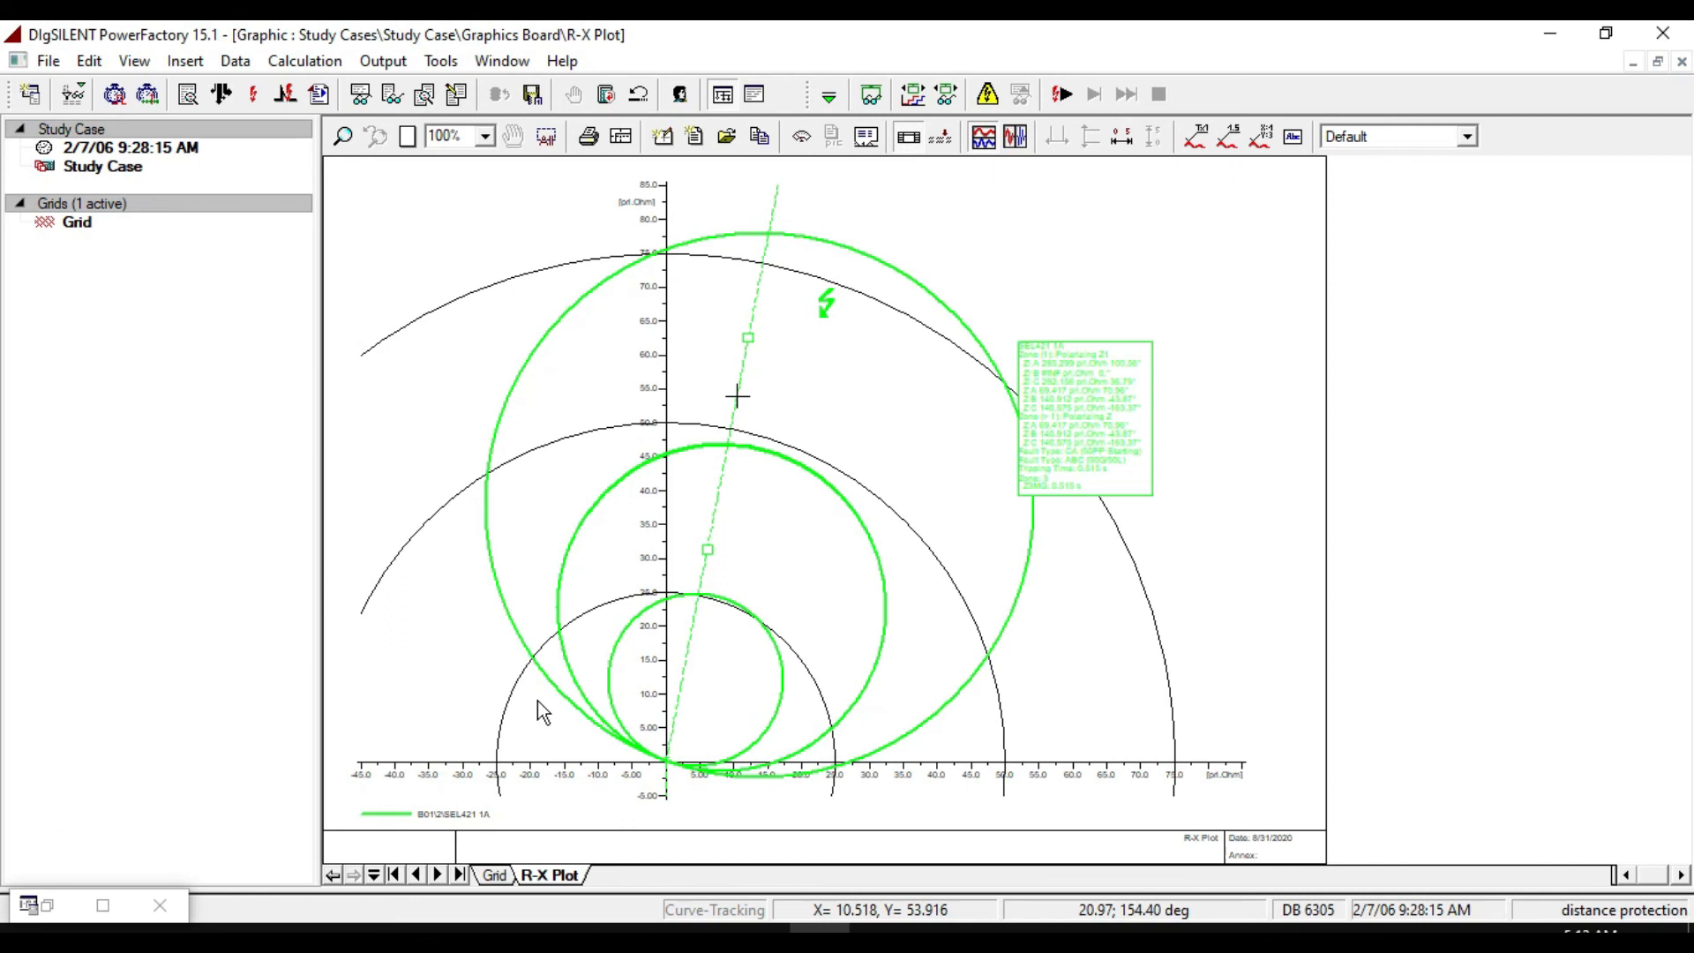
# Run a 3-Phase Short-Circuit calculation on Line03 at 30 % from BB3, and read the relay's tripping time in the R-X plot.
pyautogui.click(494, 875)
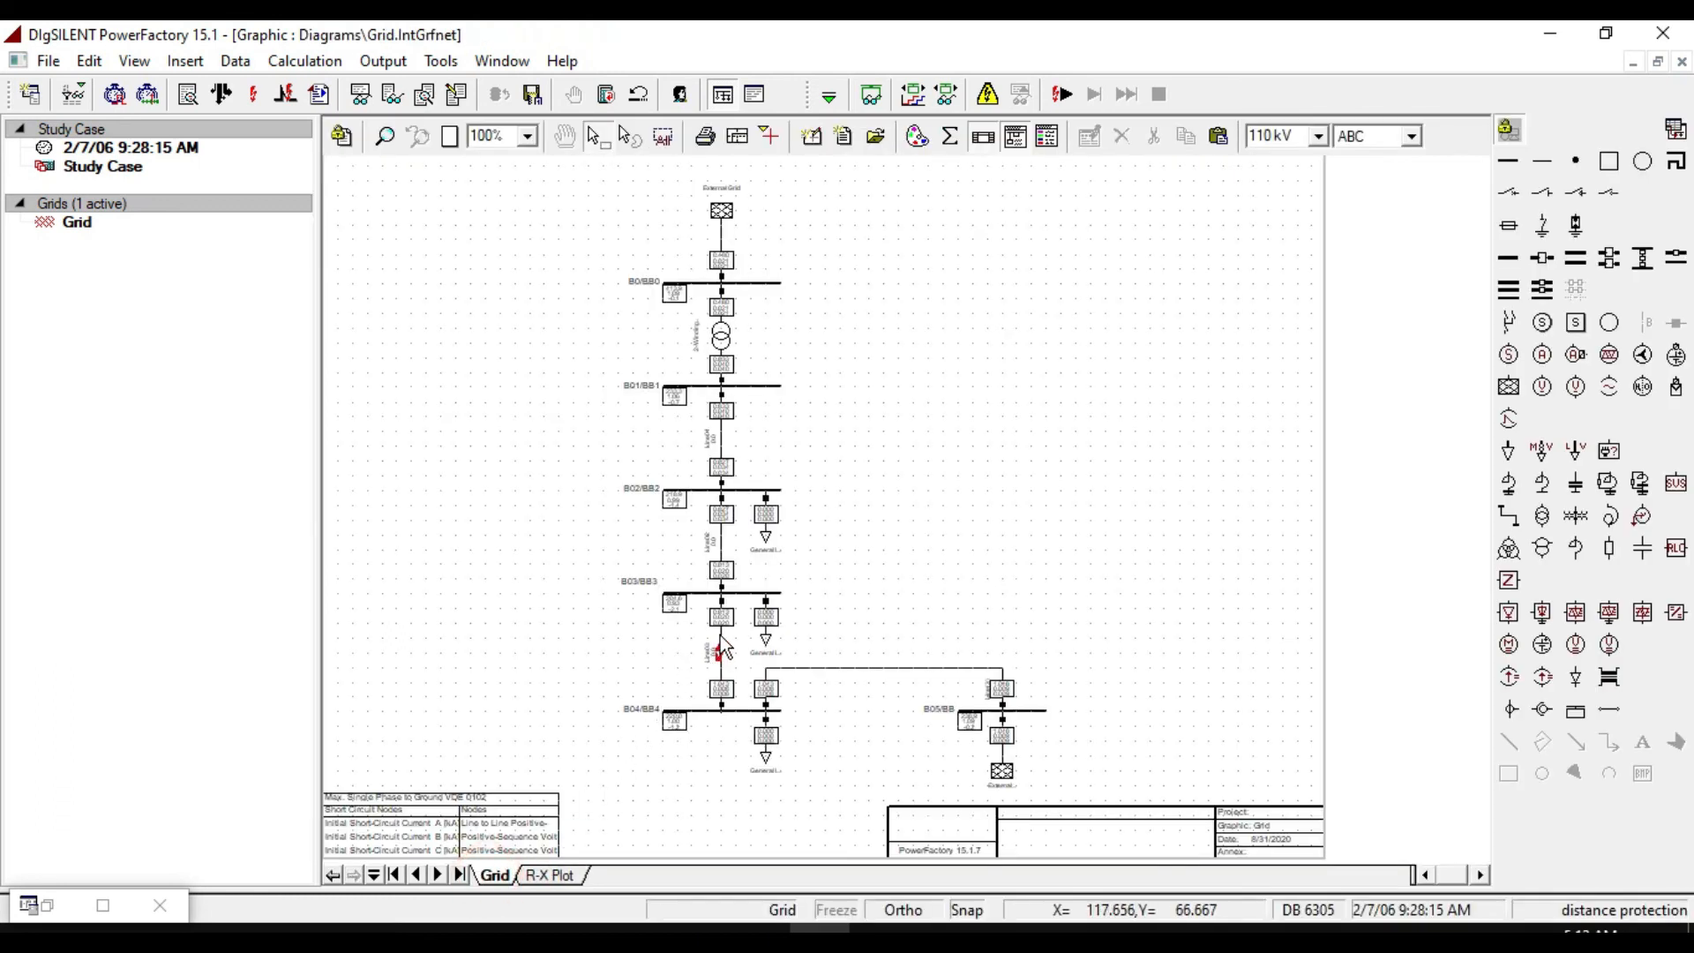
pyautogui.rightClick(720, 635)
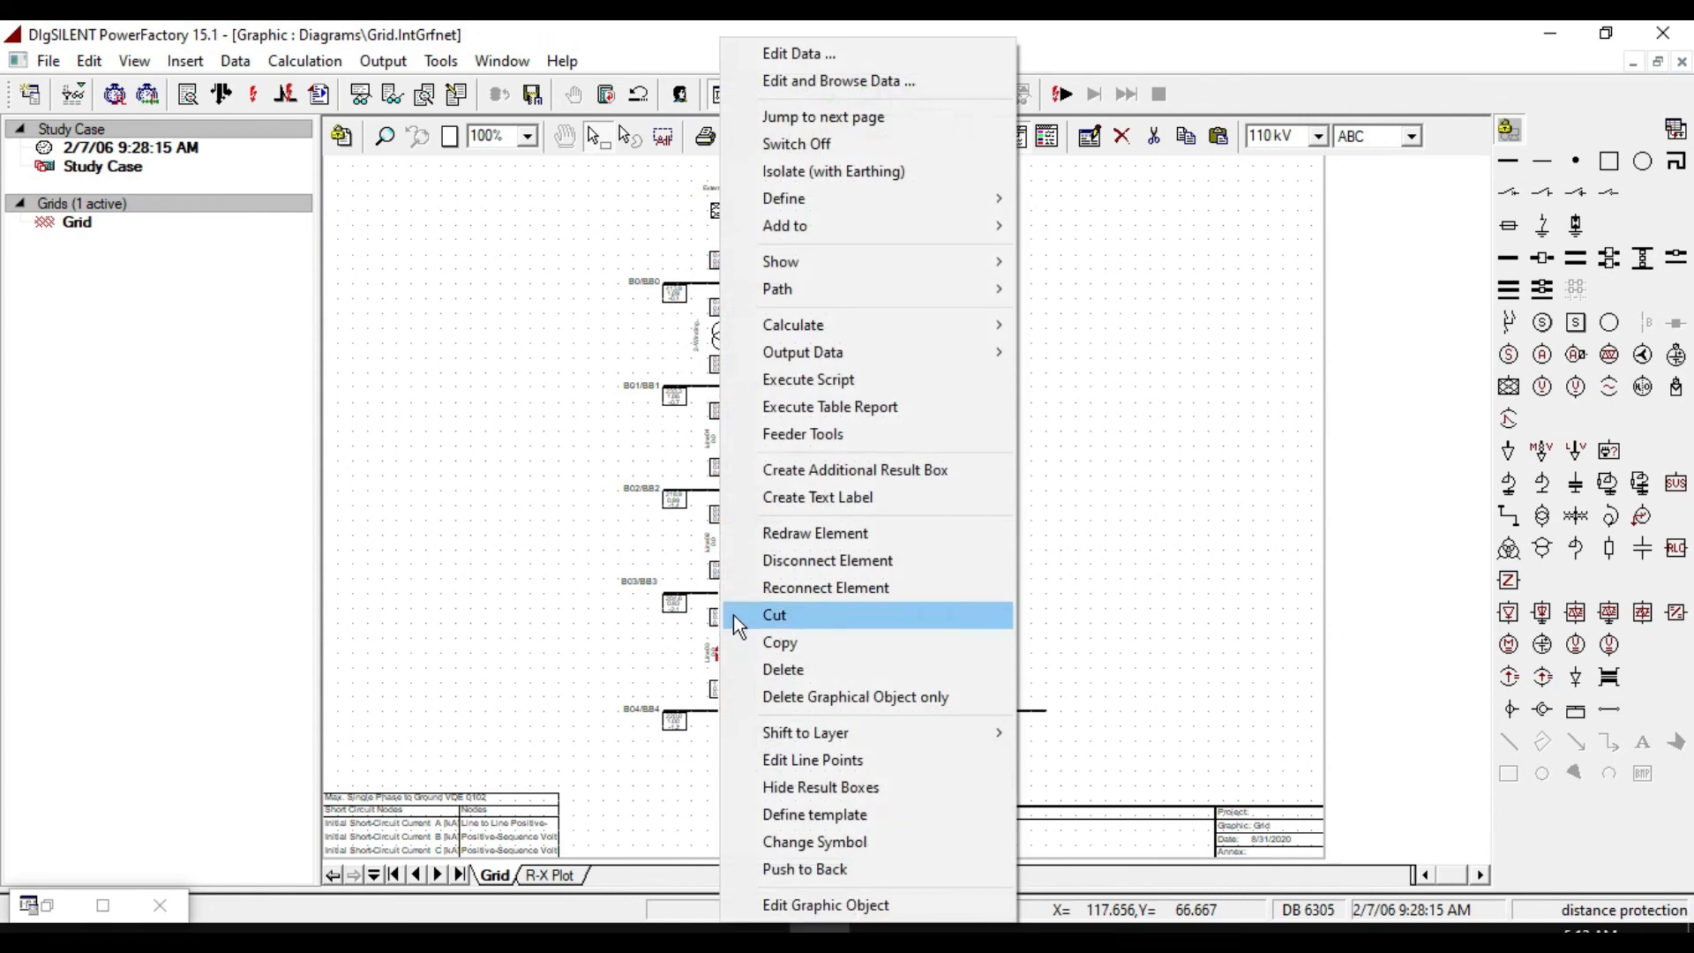
pyautogui.moveTo(888, 324)
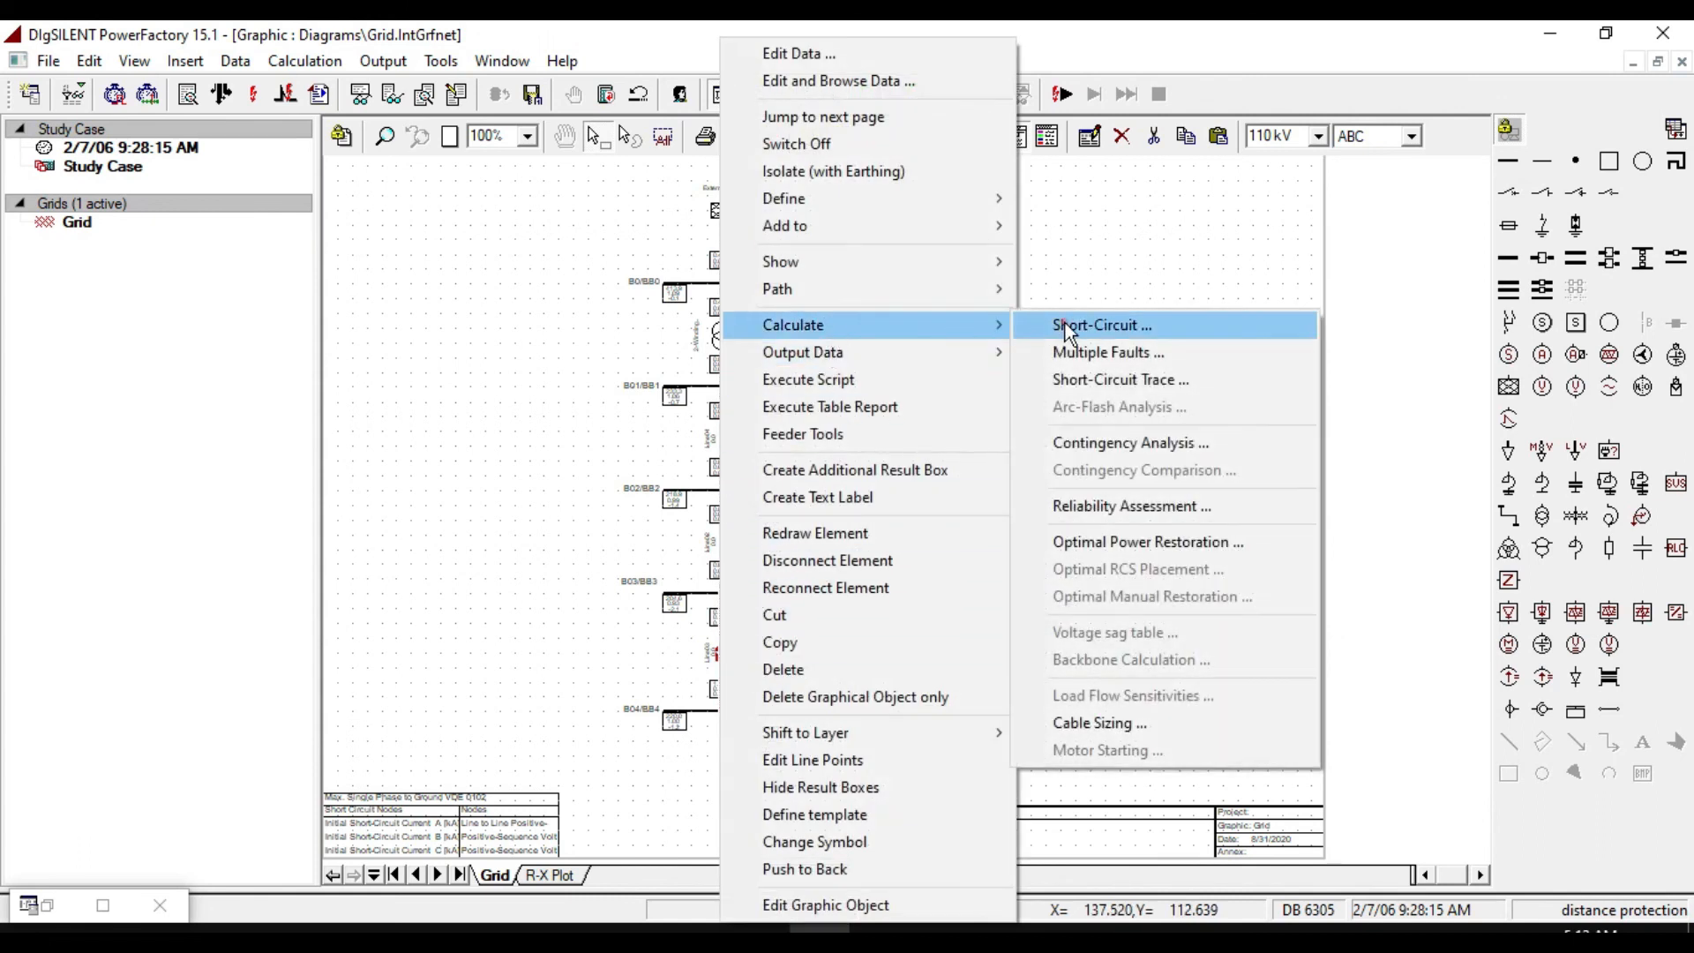
pyautogui.click(1066, 323)
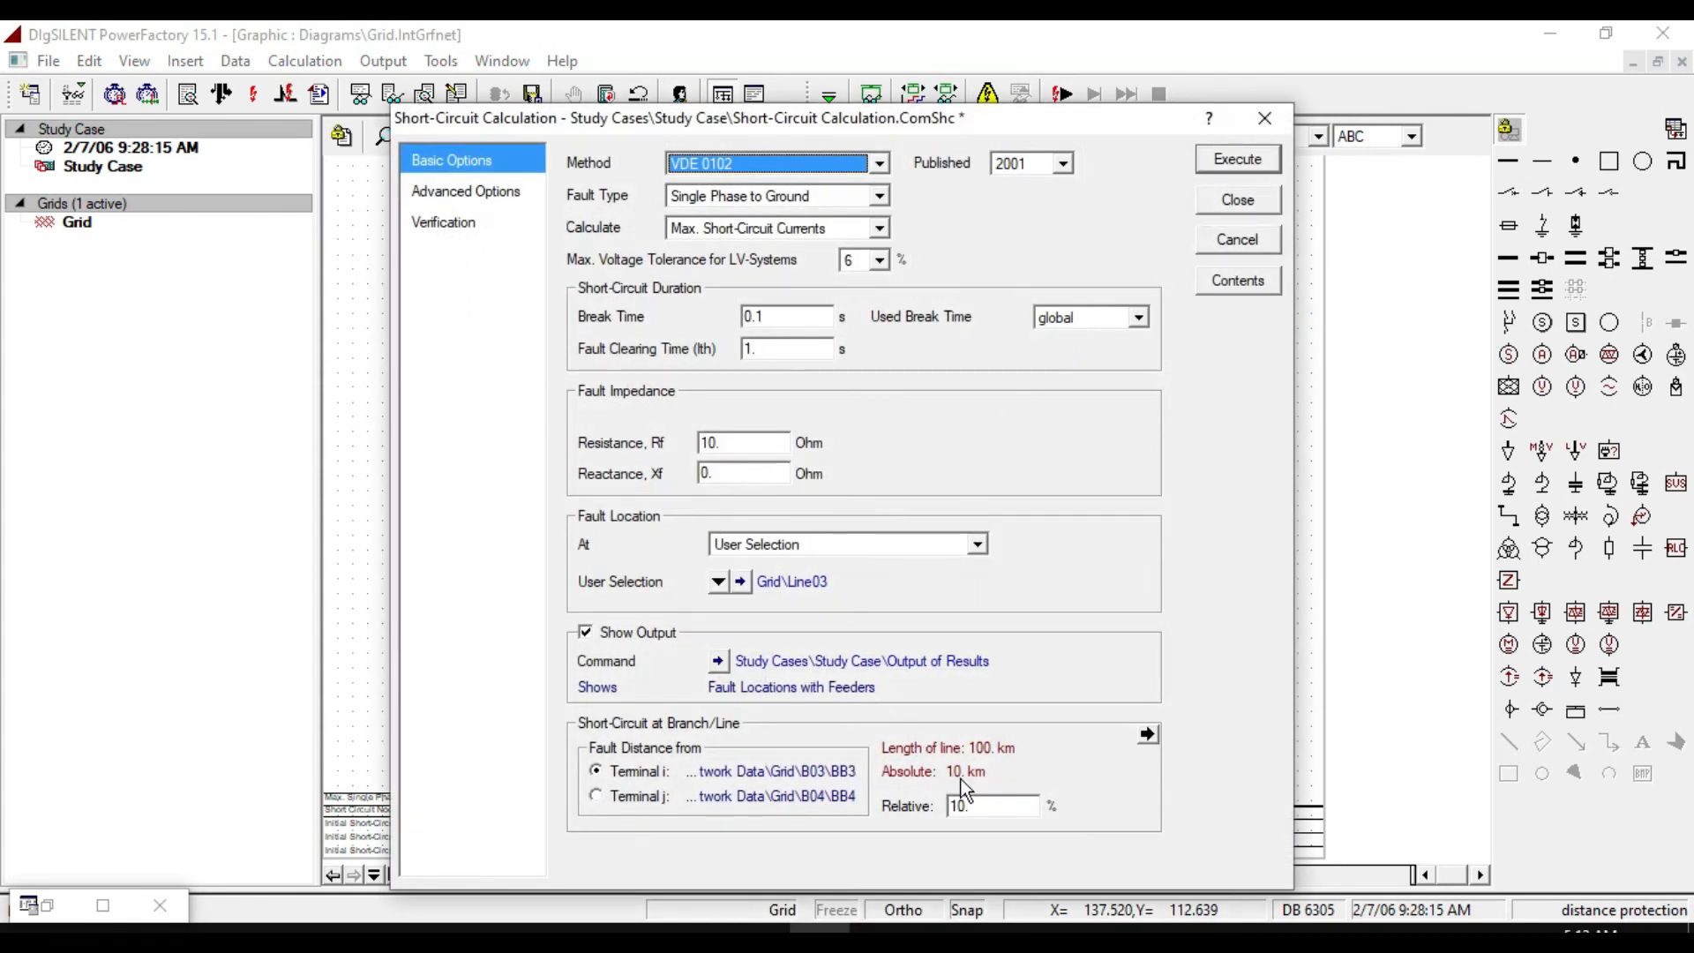
pyautogui.doubleClick(998, 804)
pyautogui.write('30')
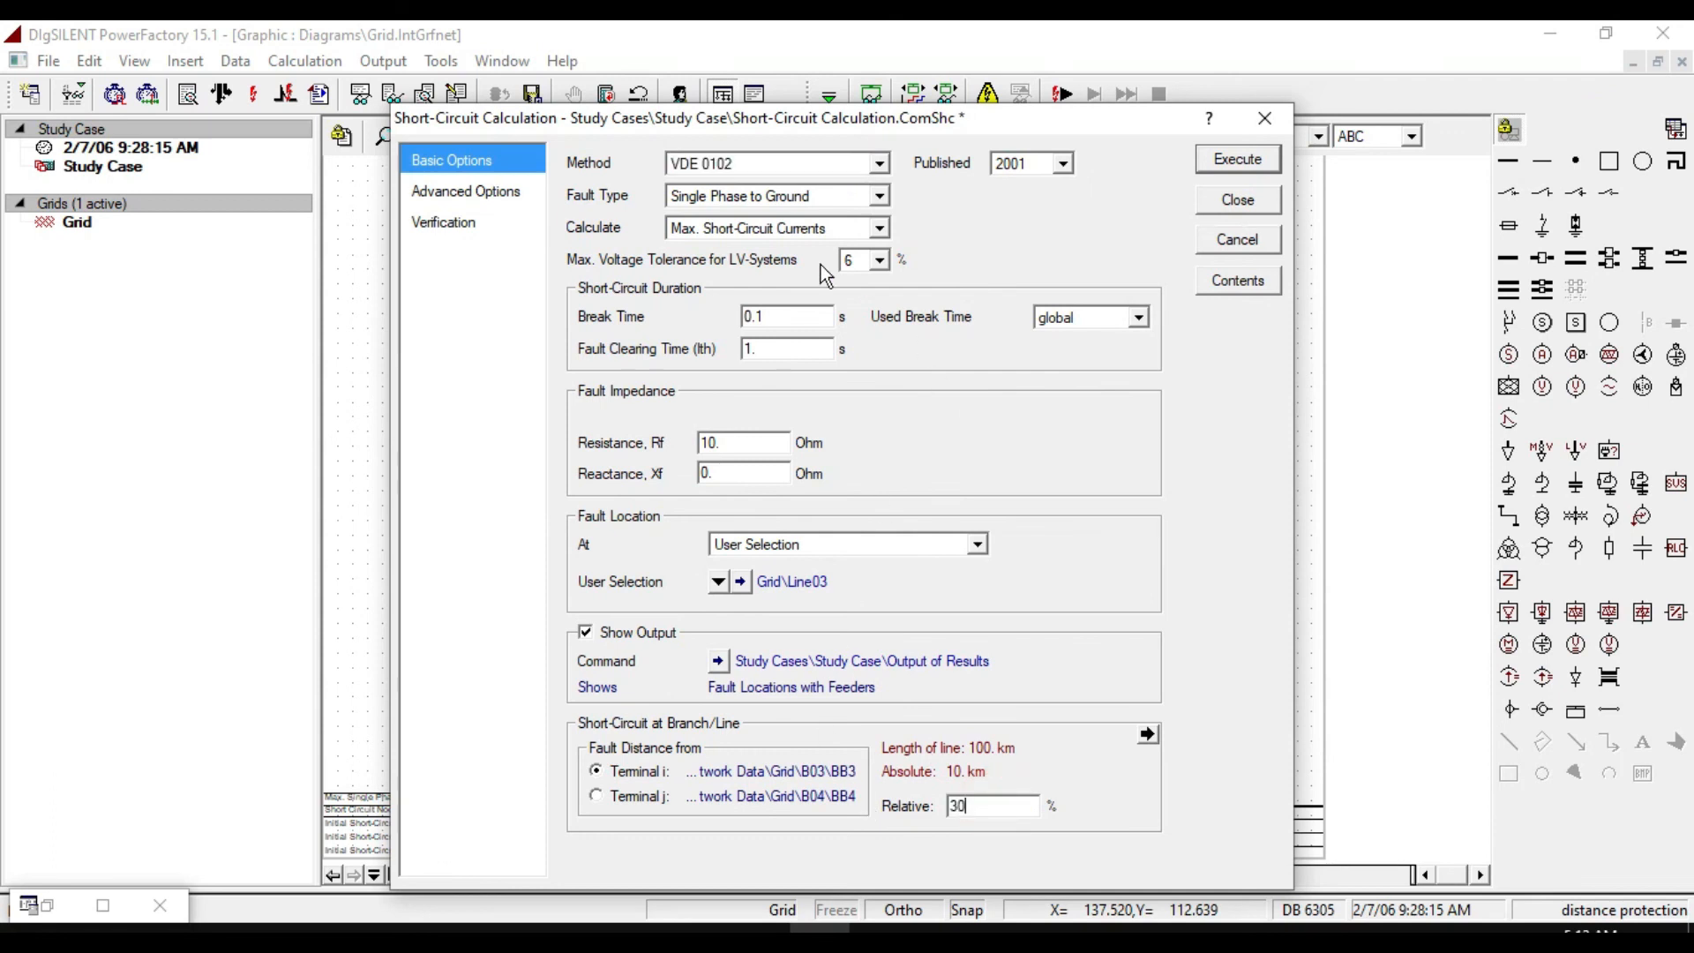
pyautogui.click(750, 194)
pyautogui.click(759, 219)
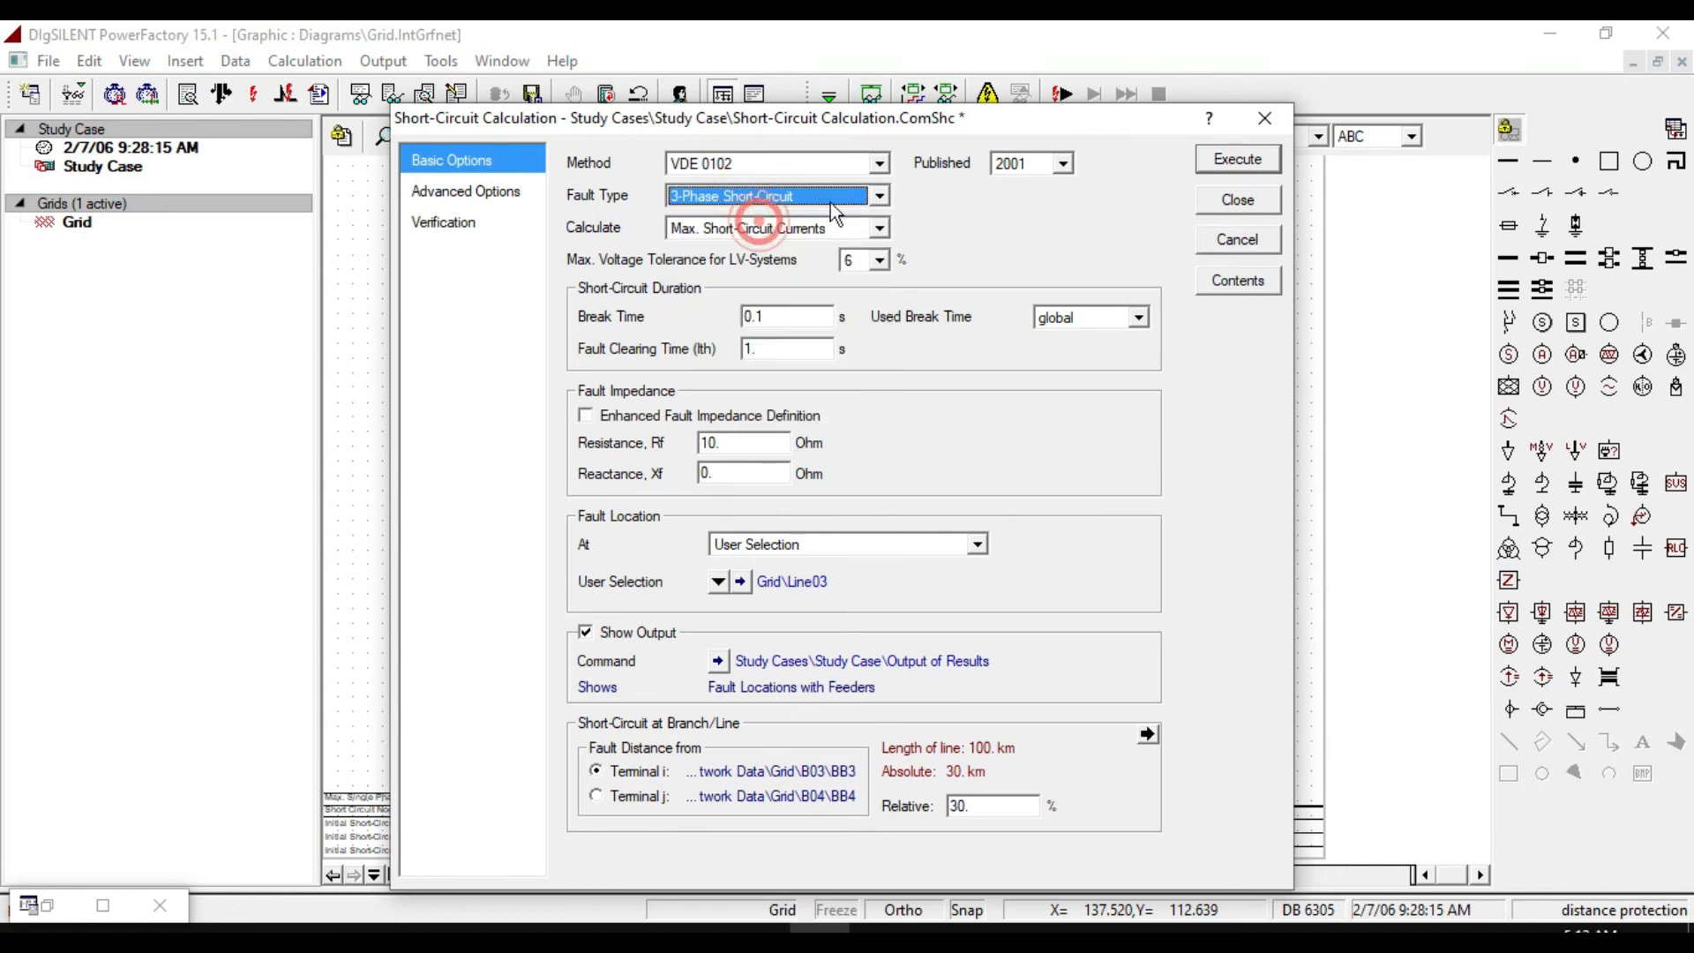
pyautogui.click(1242, 159)
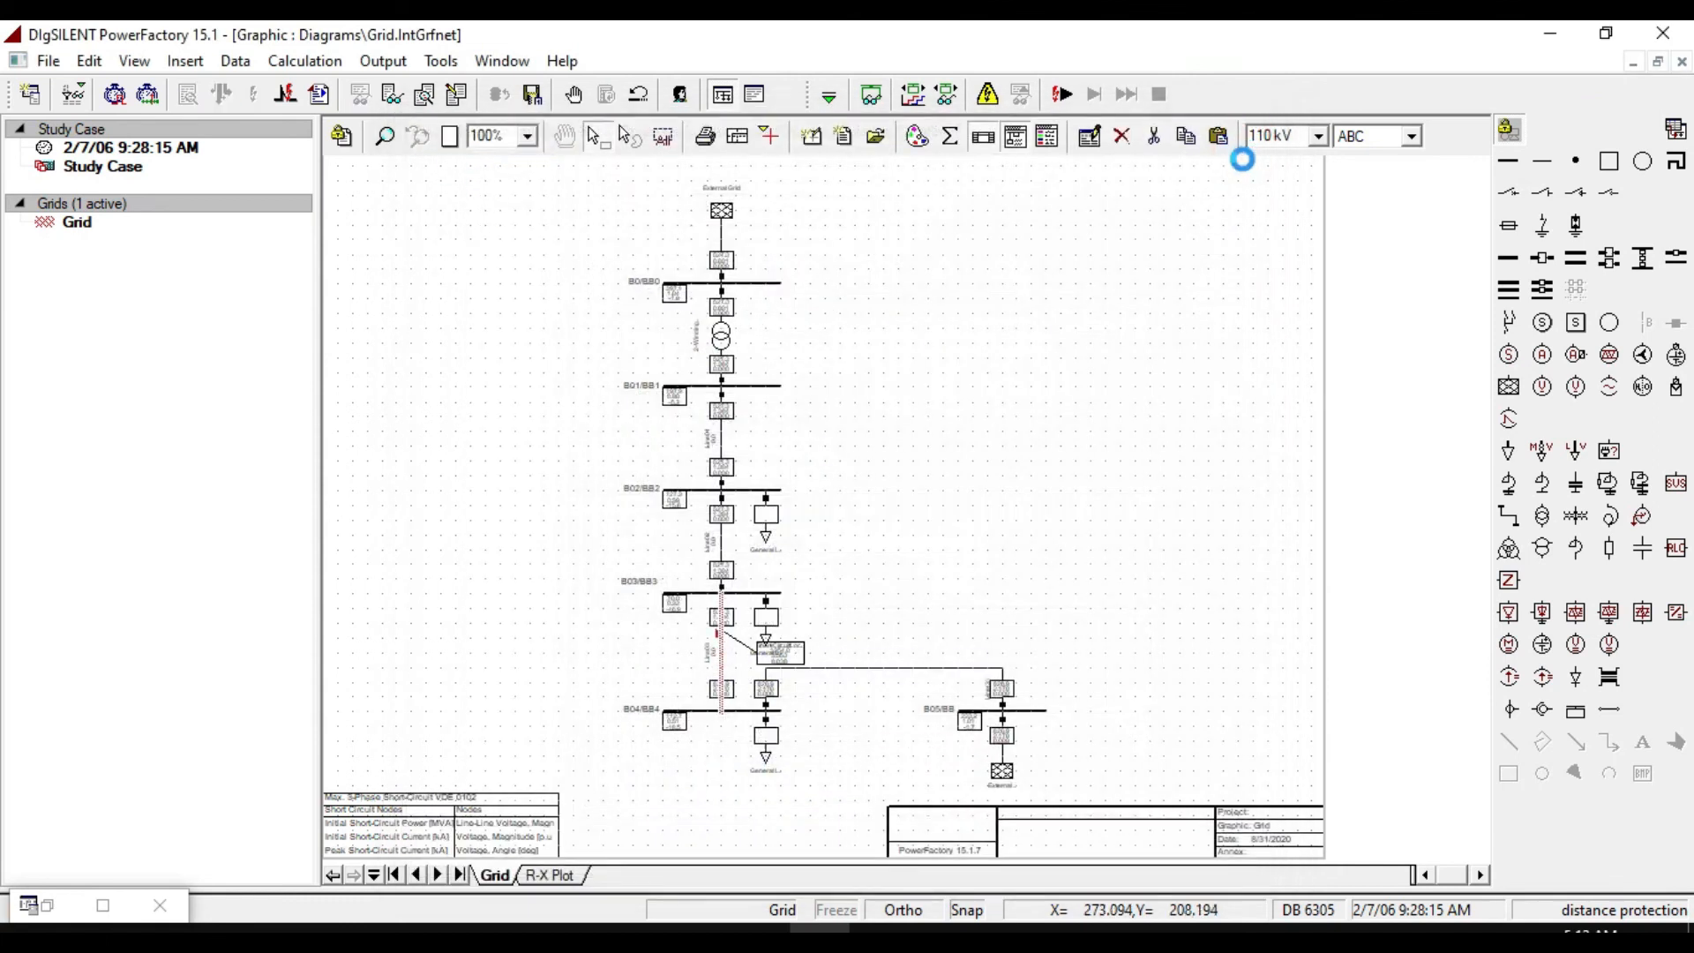
pyautogui.click(548, 875)
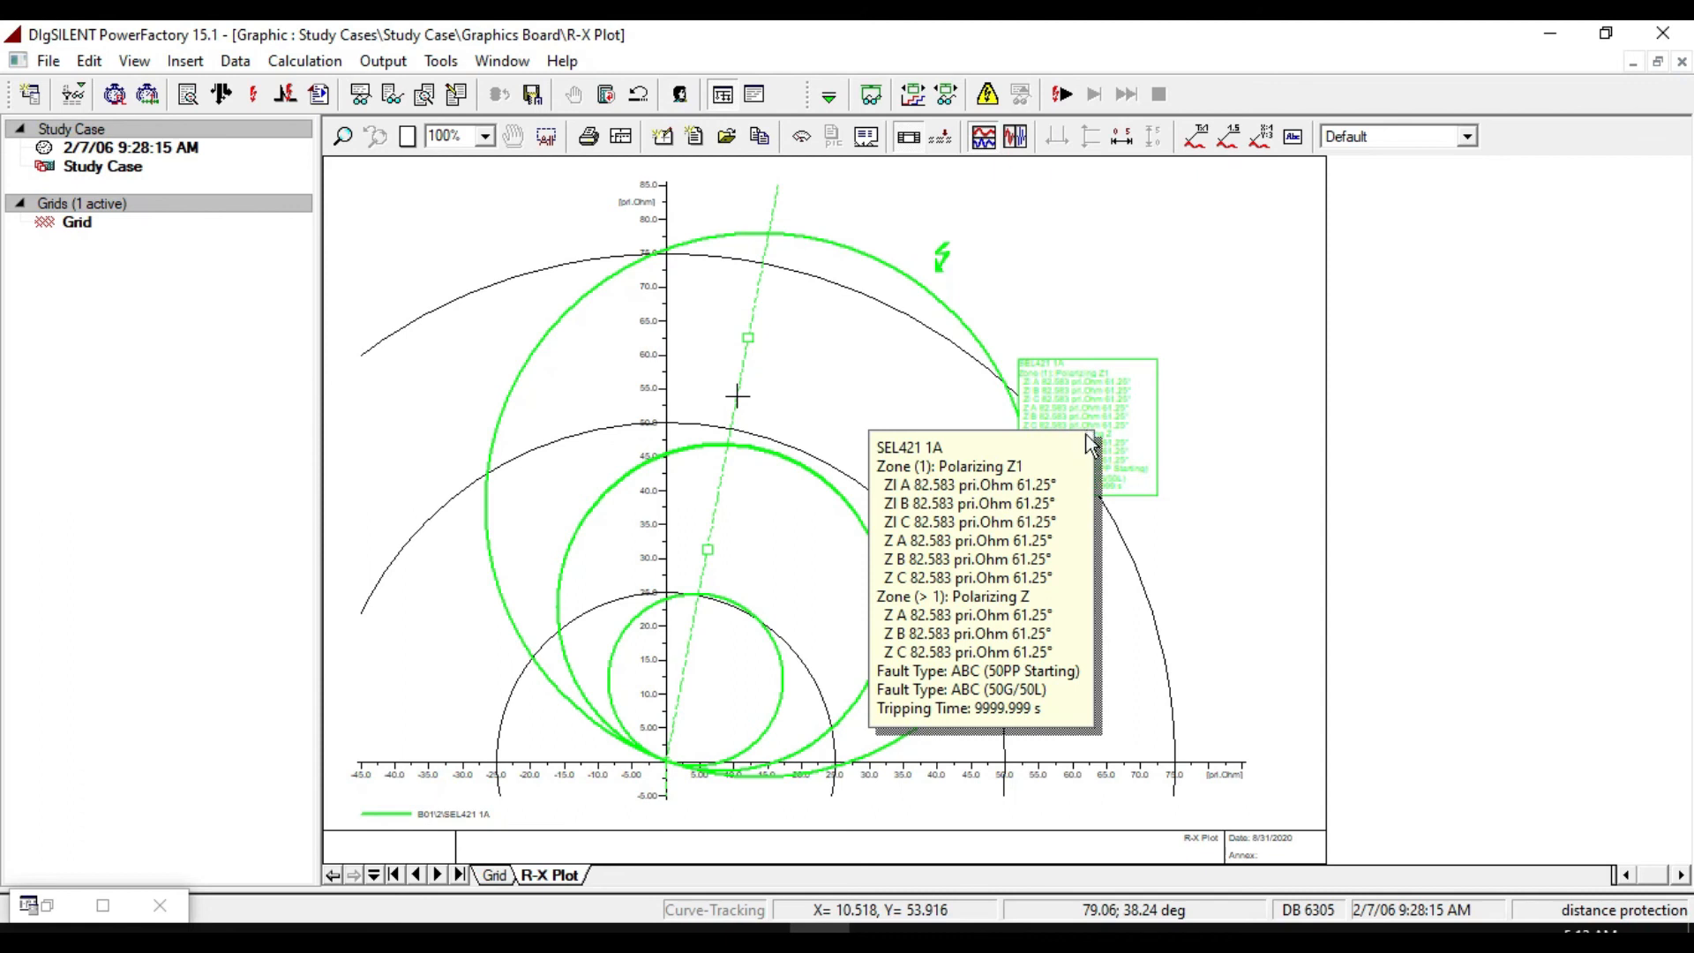
pyautogui.click(491, 874)
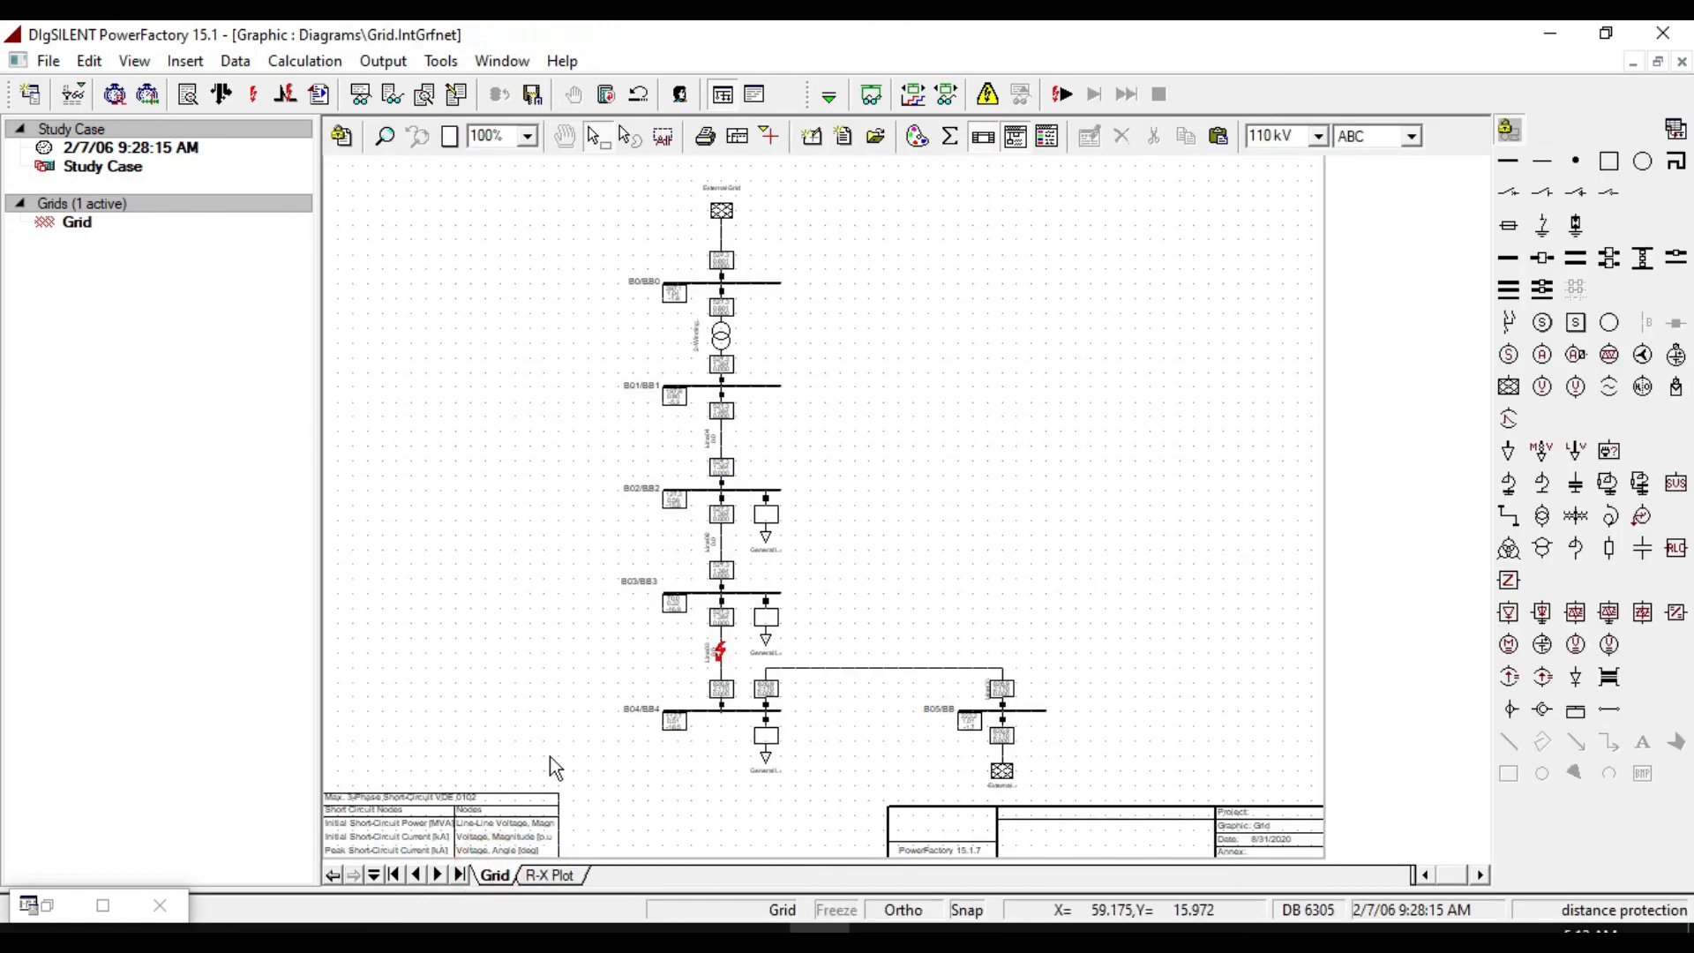
# Run a Single Phase to Ground short-circuit calculation on Line03 at 30 % from BB3, and view the fault in the R-X plot.
pyautogui.rightClick(723, 655)
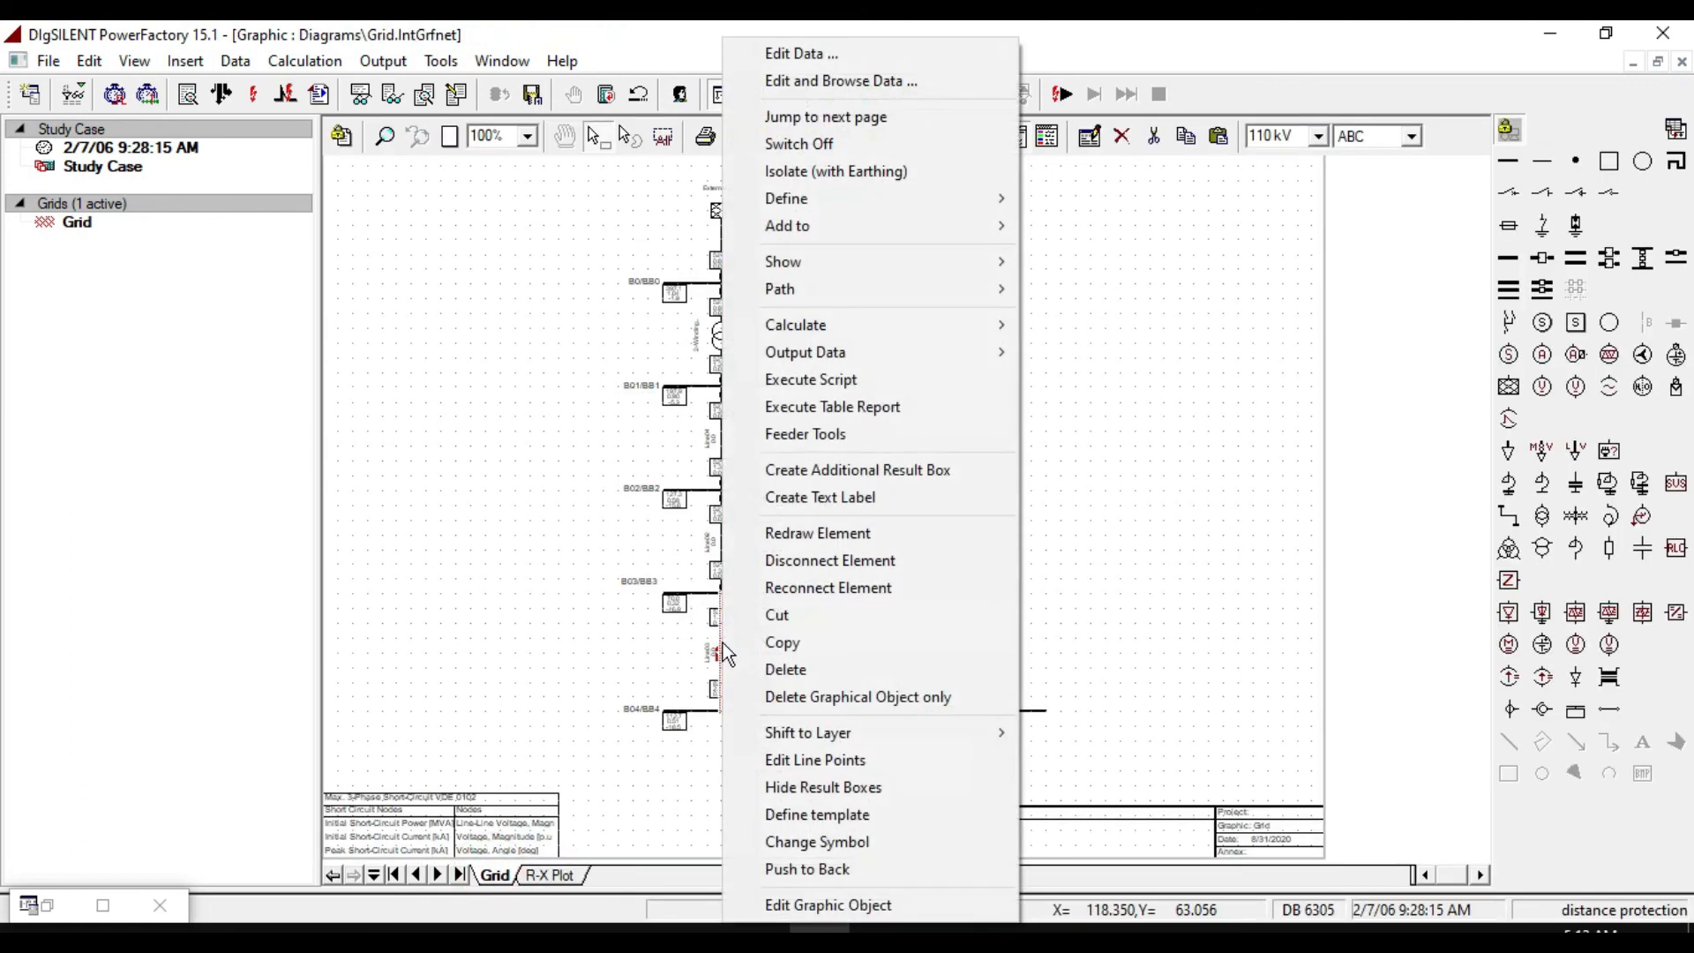
pyautogui.moveTo(897, 323)
pyautogui.click(1064, 327)
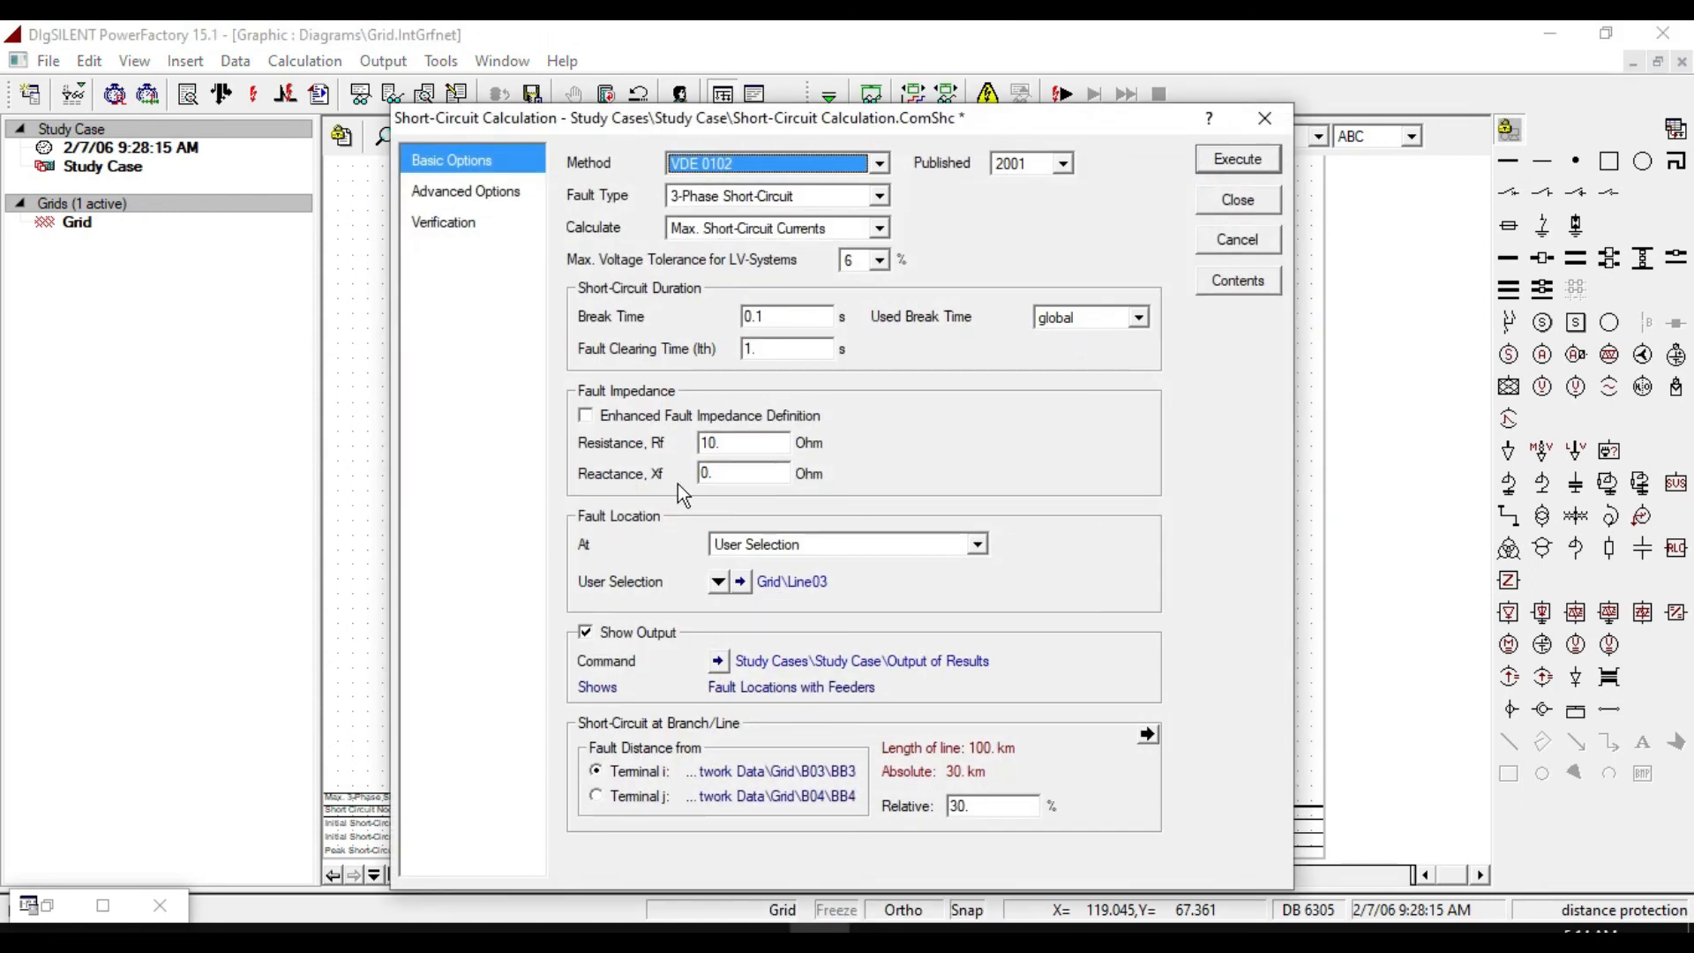
pyautogui.click(741, 196)
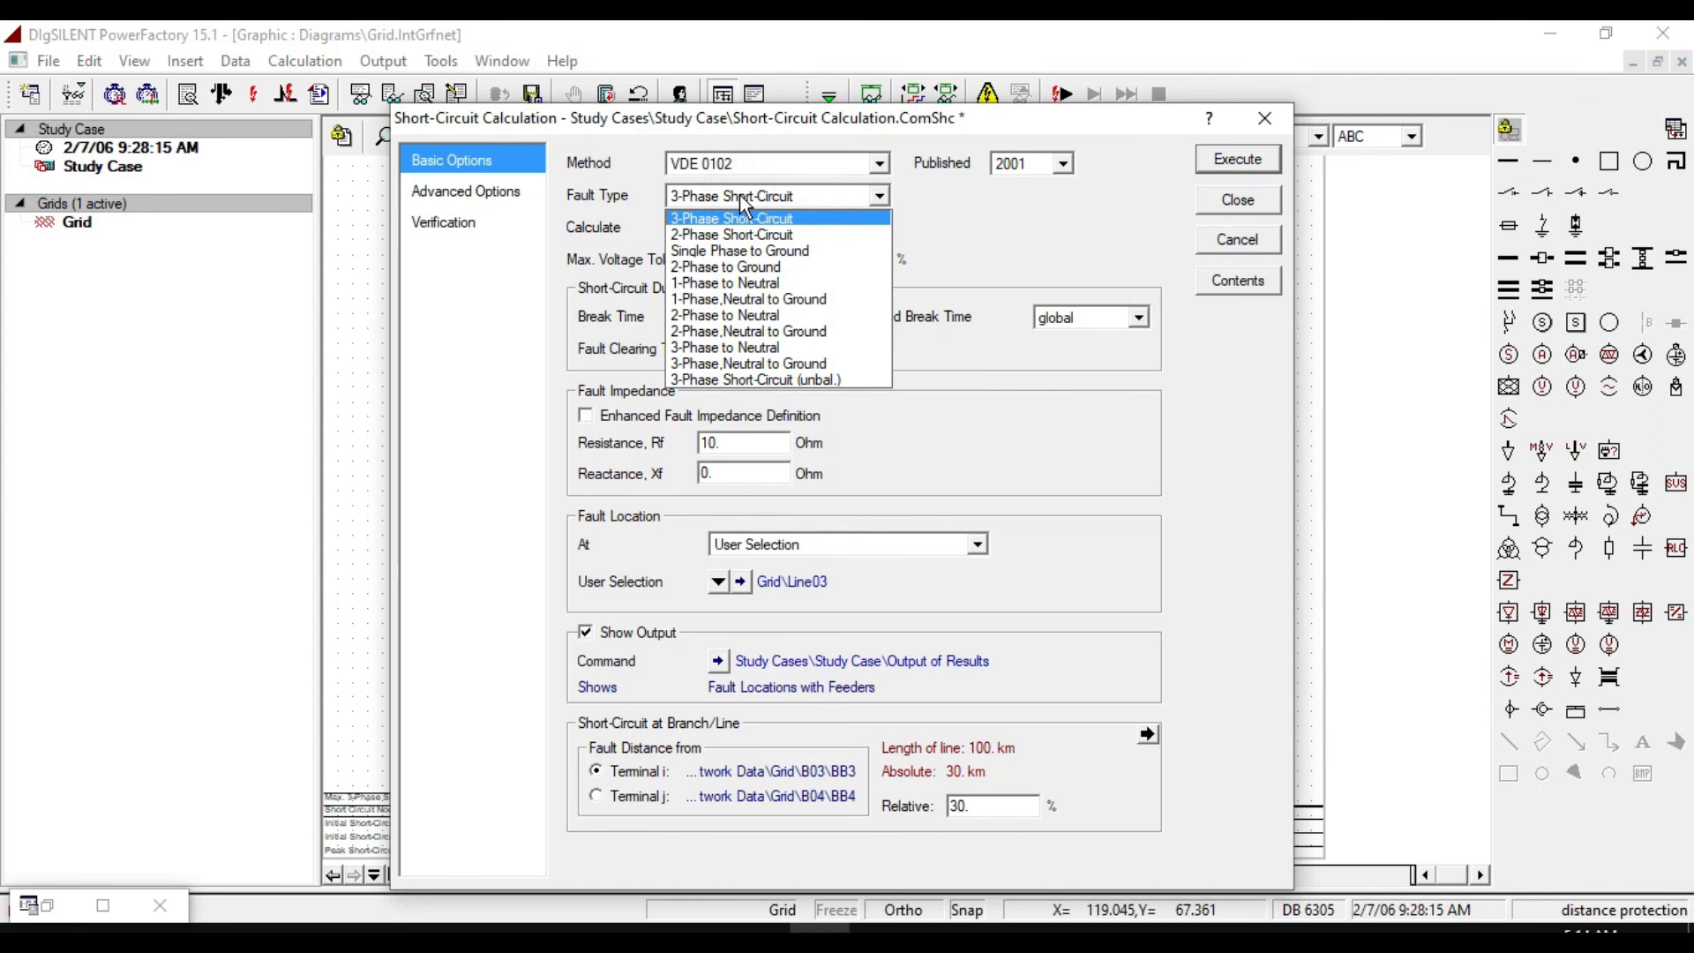
pyautogui.click(734, 252)
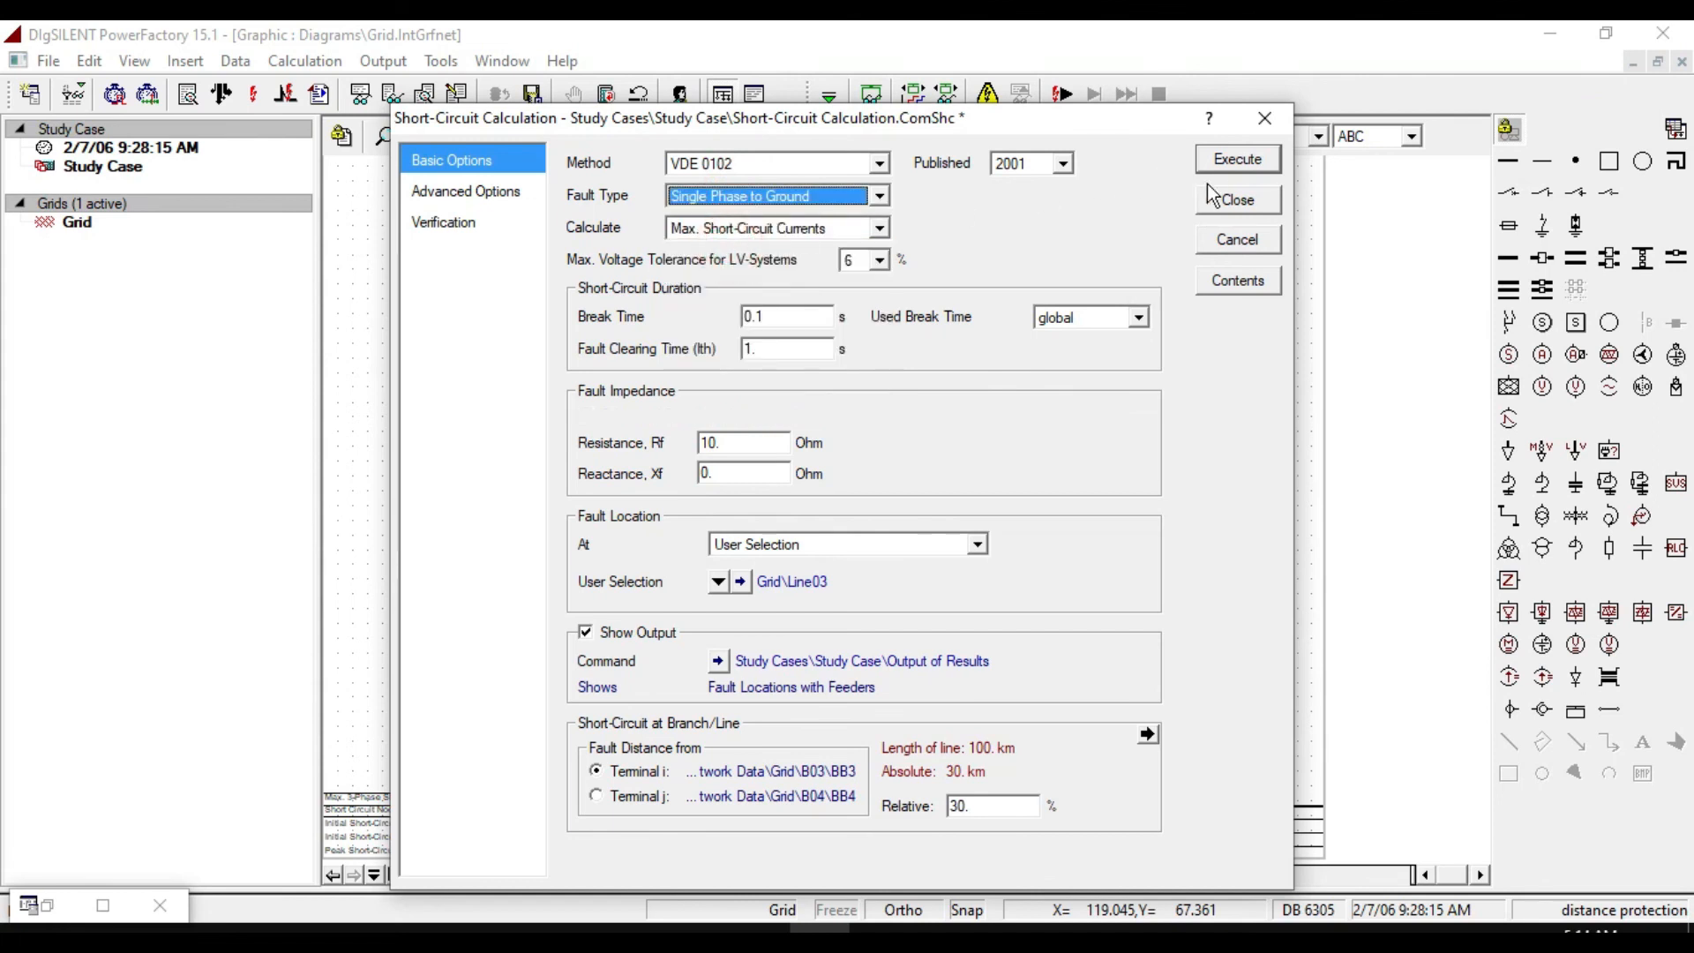
pyautogui.click(1240, 170)
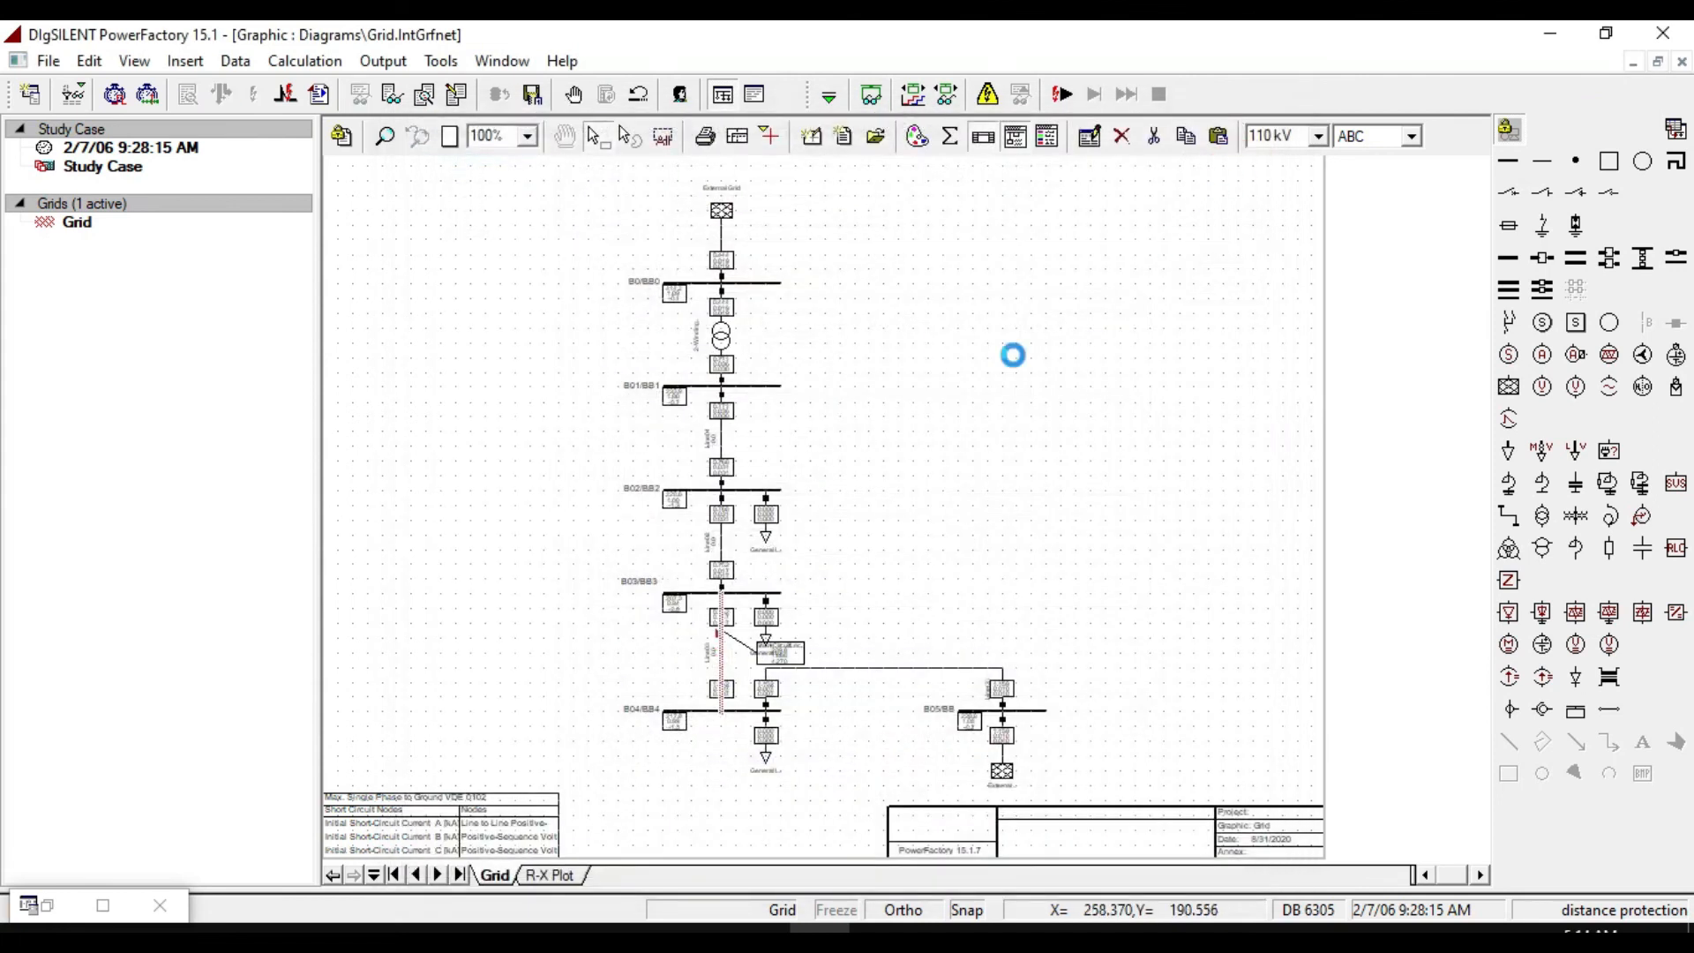
pyautogui.click(570, 871)
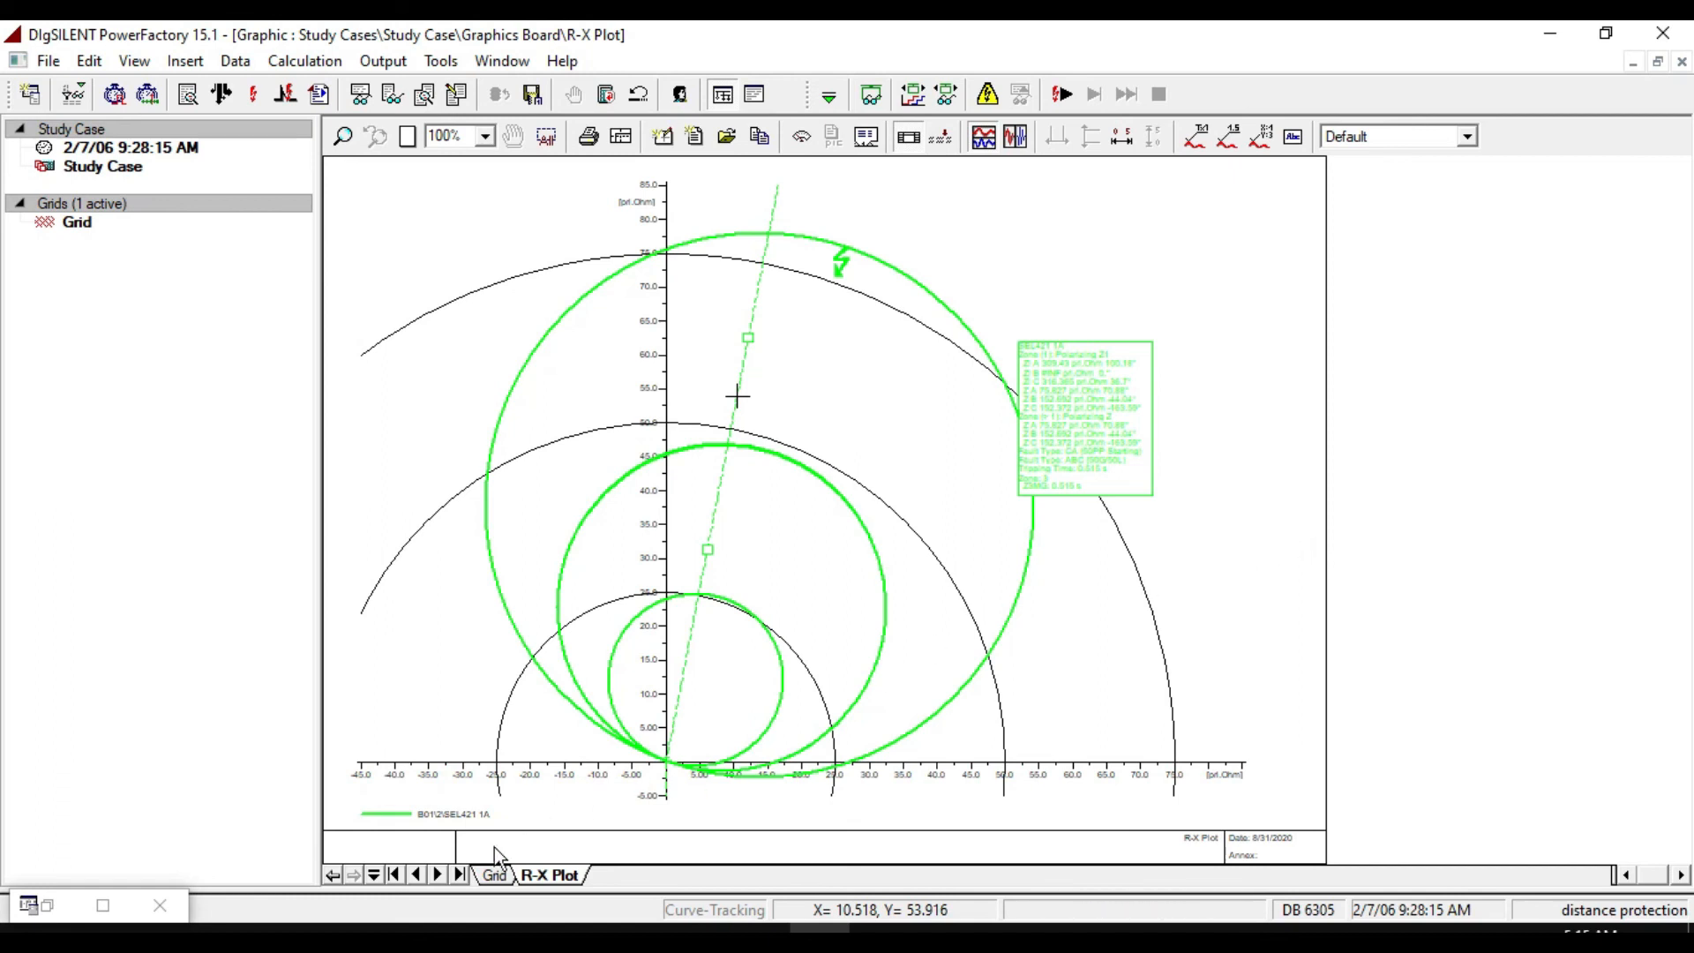
# Create a Time-Distance Diagram of the protection path from Line01 in the grid diagram.
pyautogui.click(490, 875)
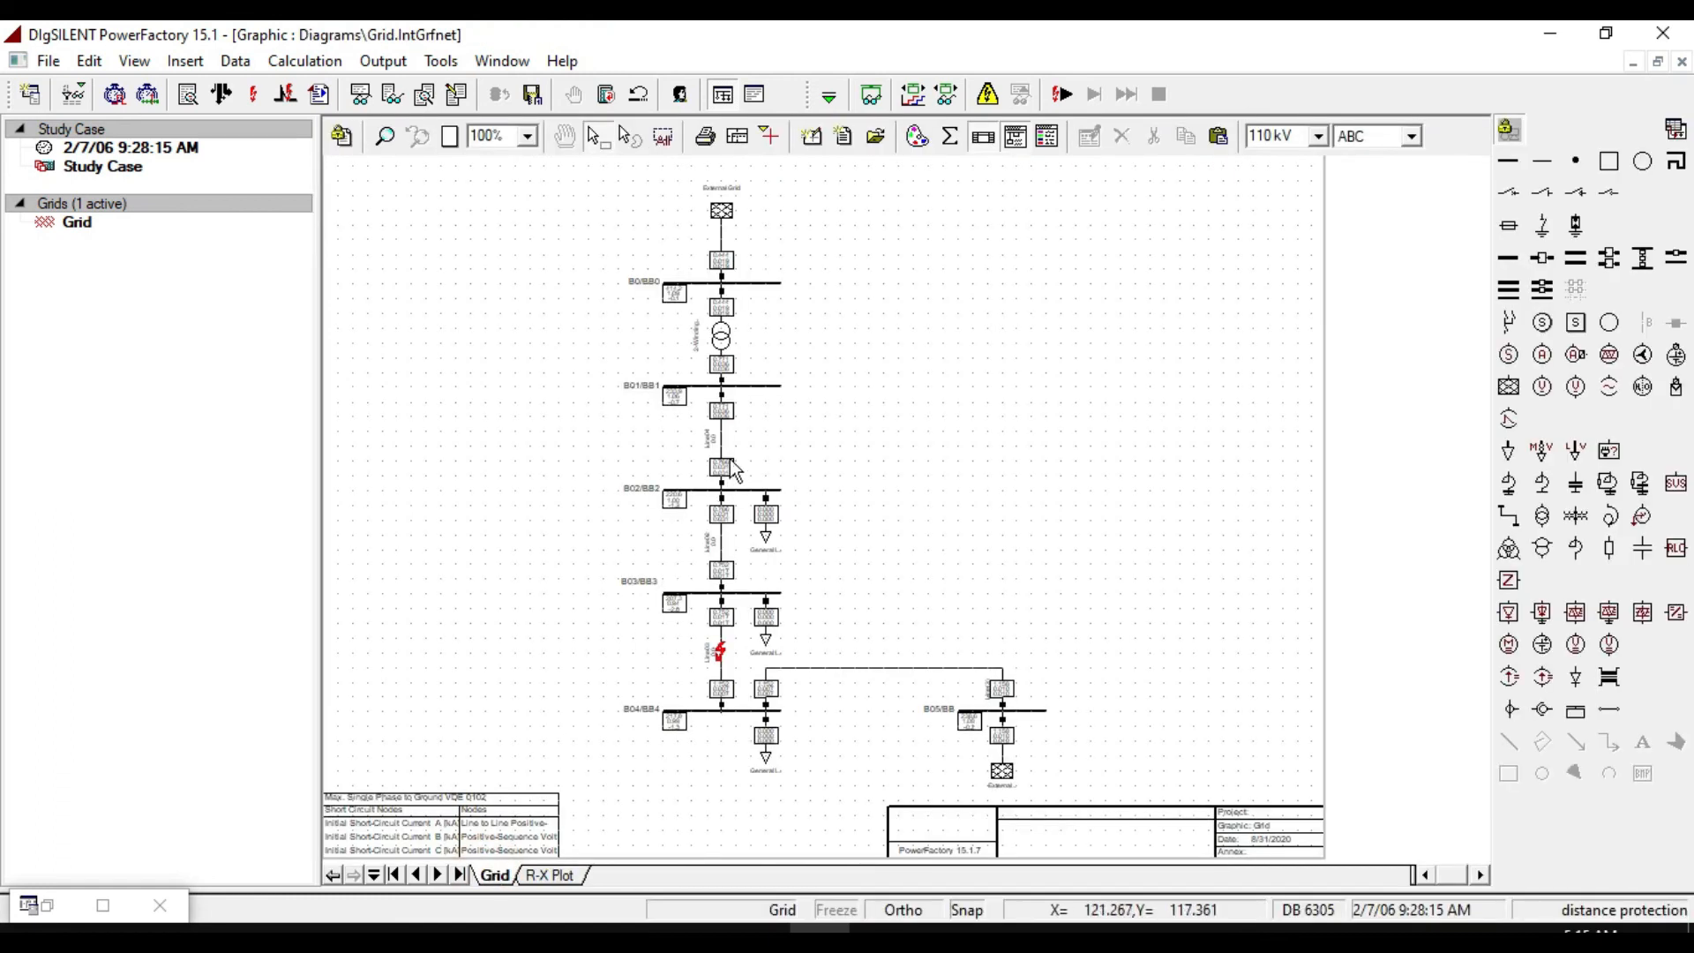
pyautogui.rightClick(720, 436)
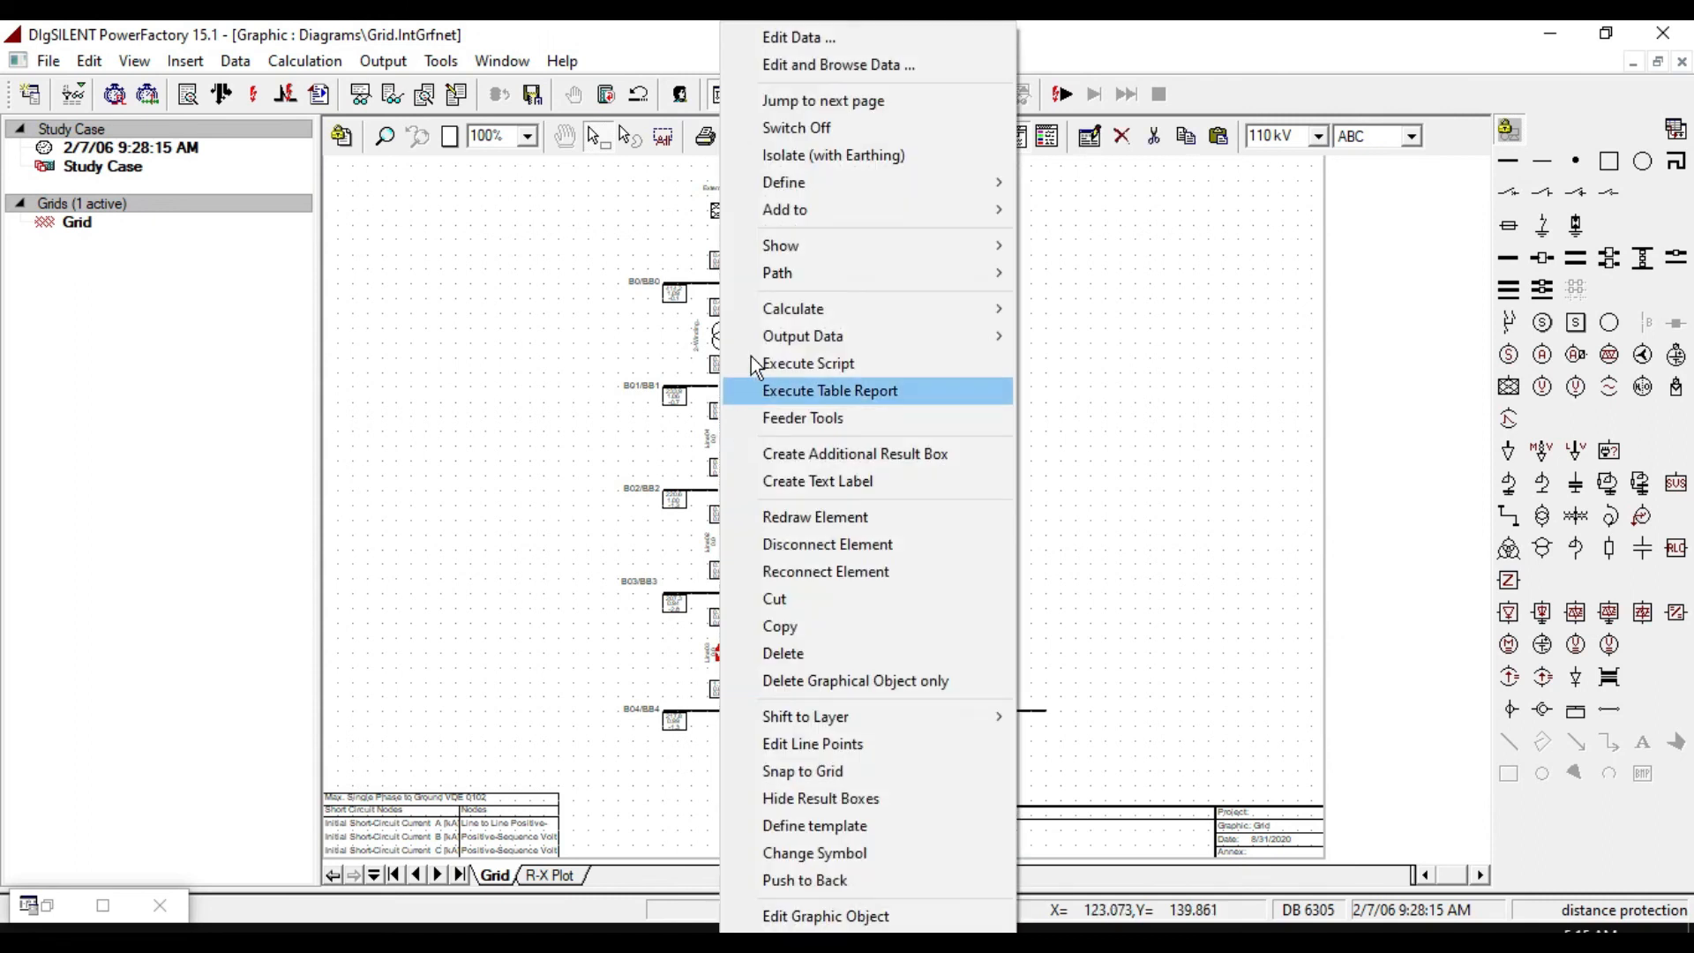
pyautogui.moveTo(935, 248)
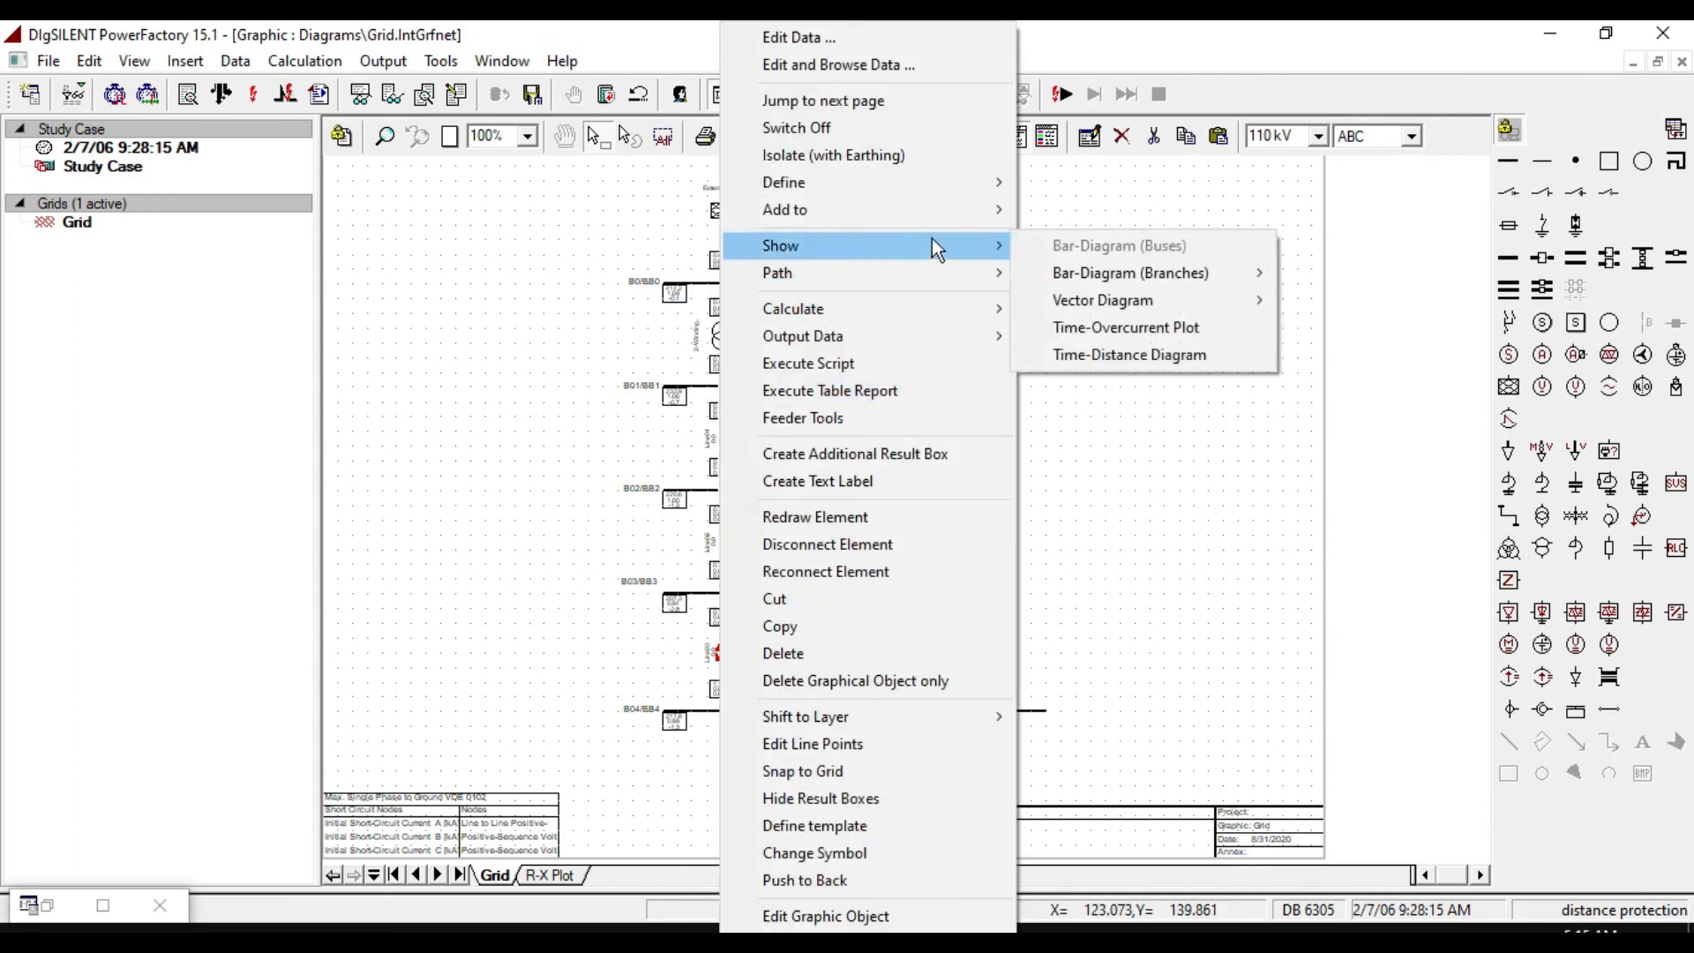
pyautogui.click(1104, 356)
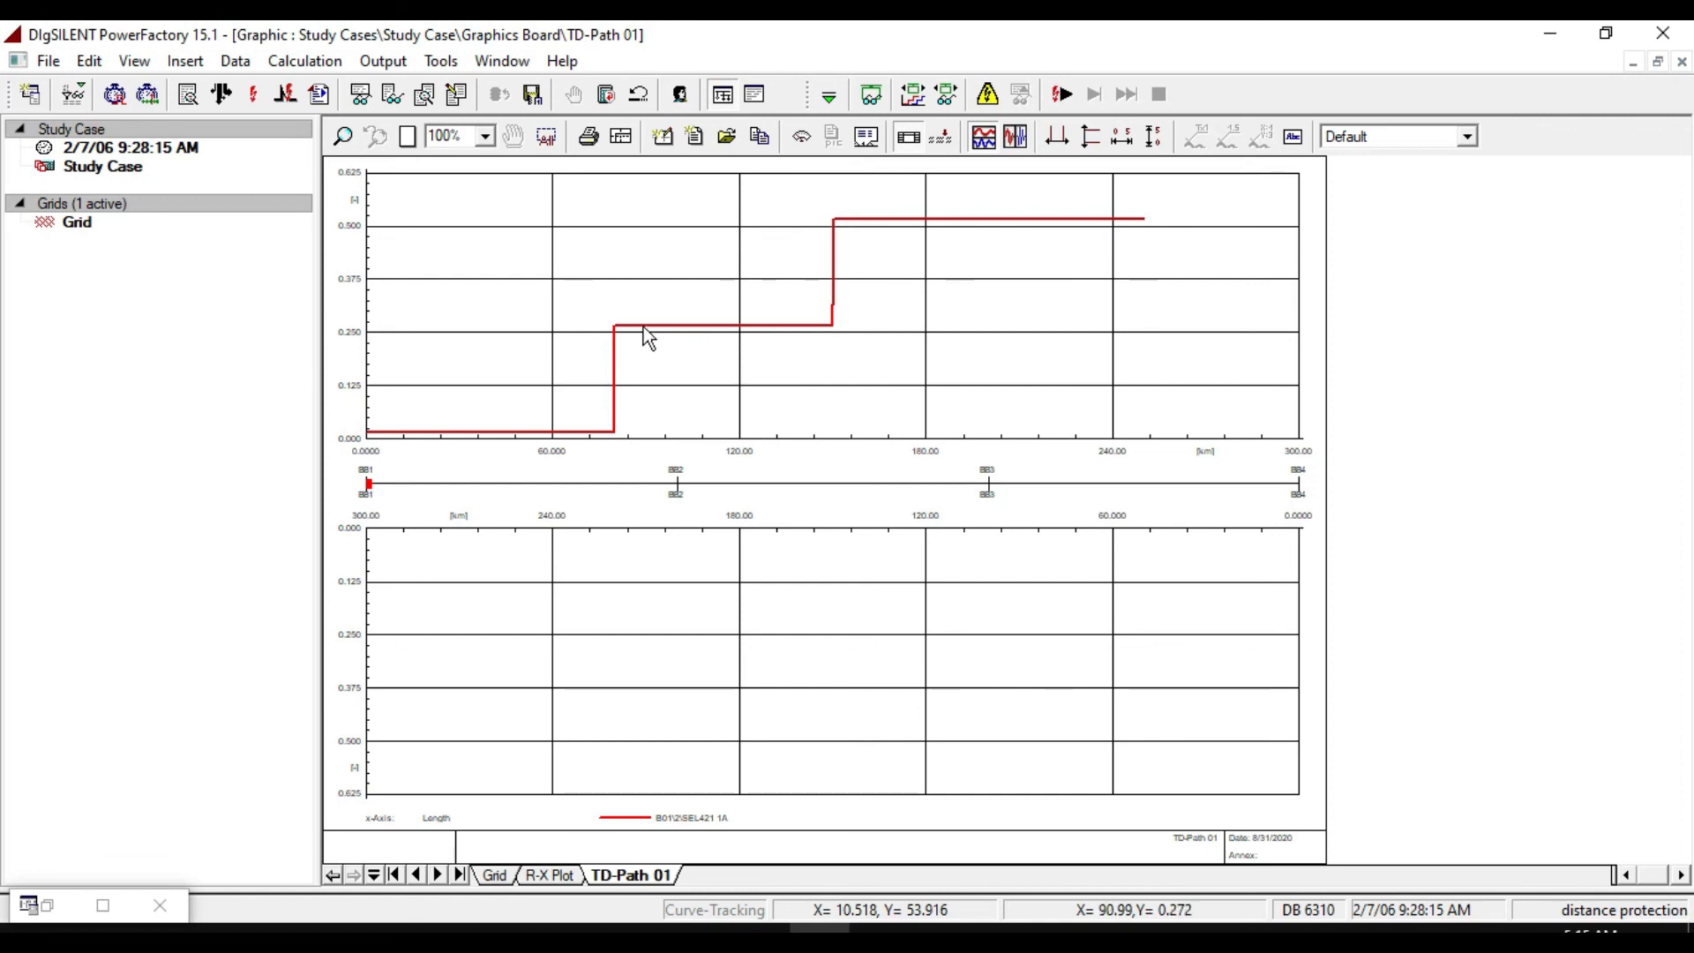
# Add a coordinate label to the first vertical rise of the SEL421 1A curve and read its distance and time.
pyautogui.click(618, 409)
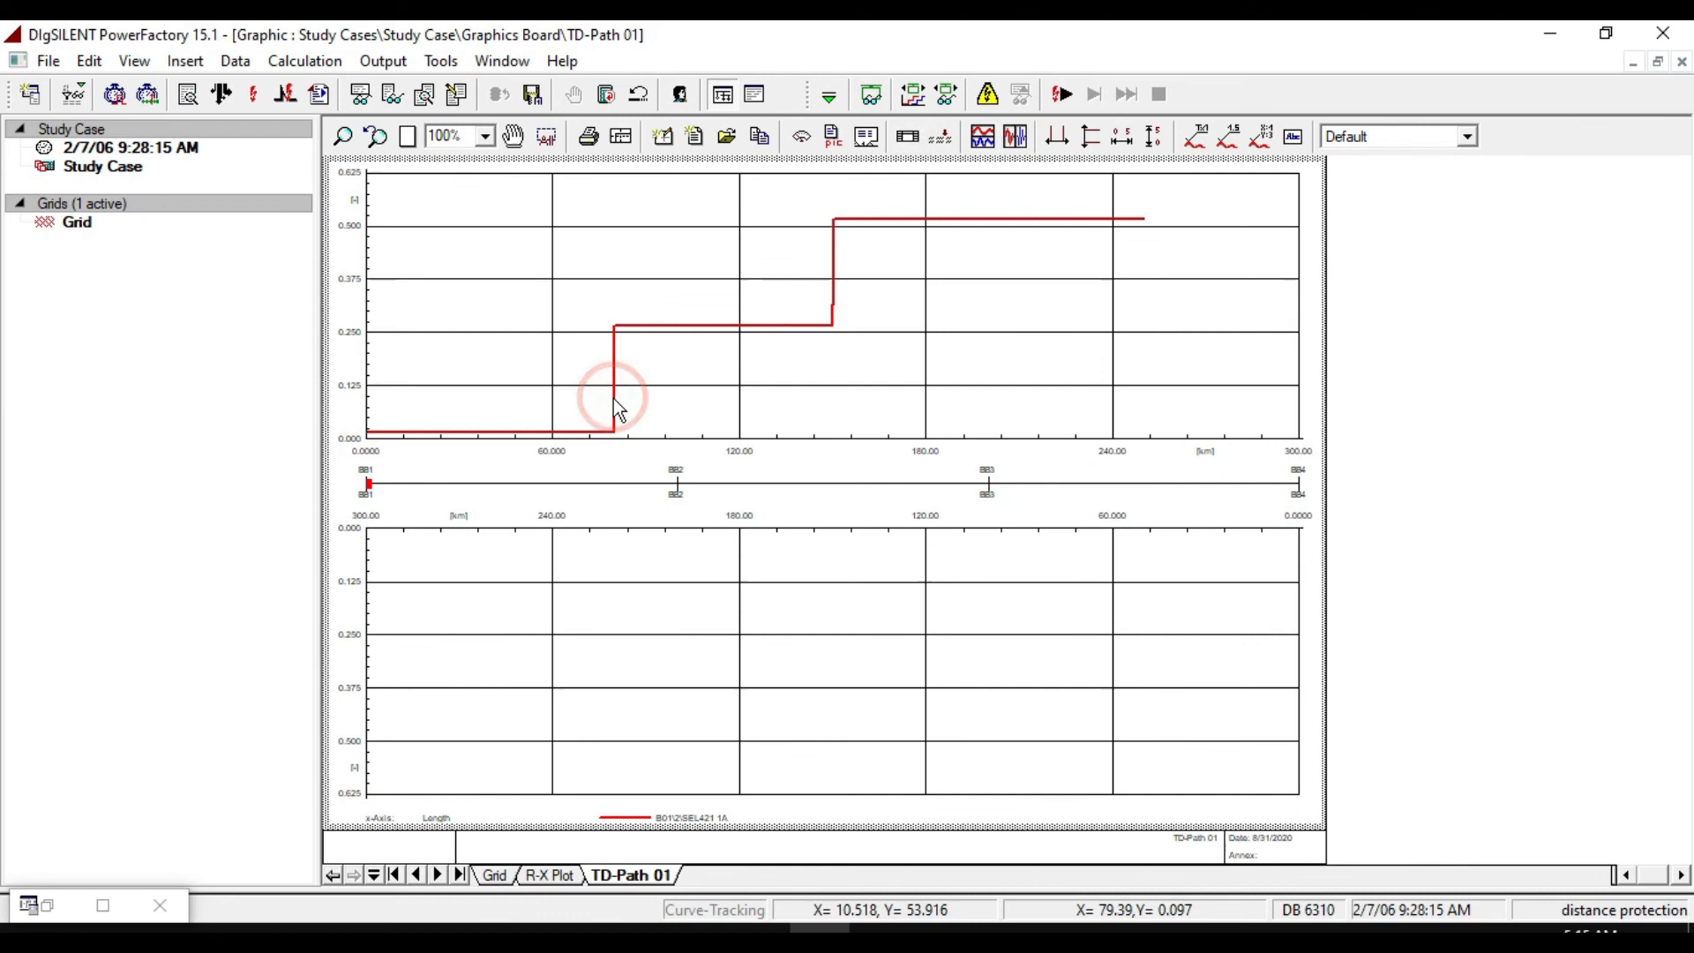
pyautogui.click(1231, 134)
pyautogui.click(494, 319)
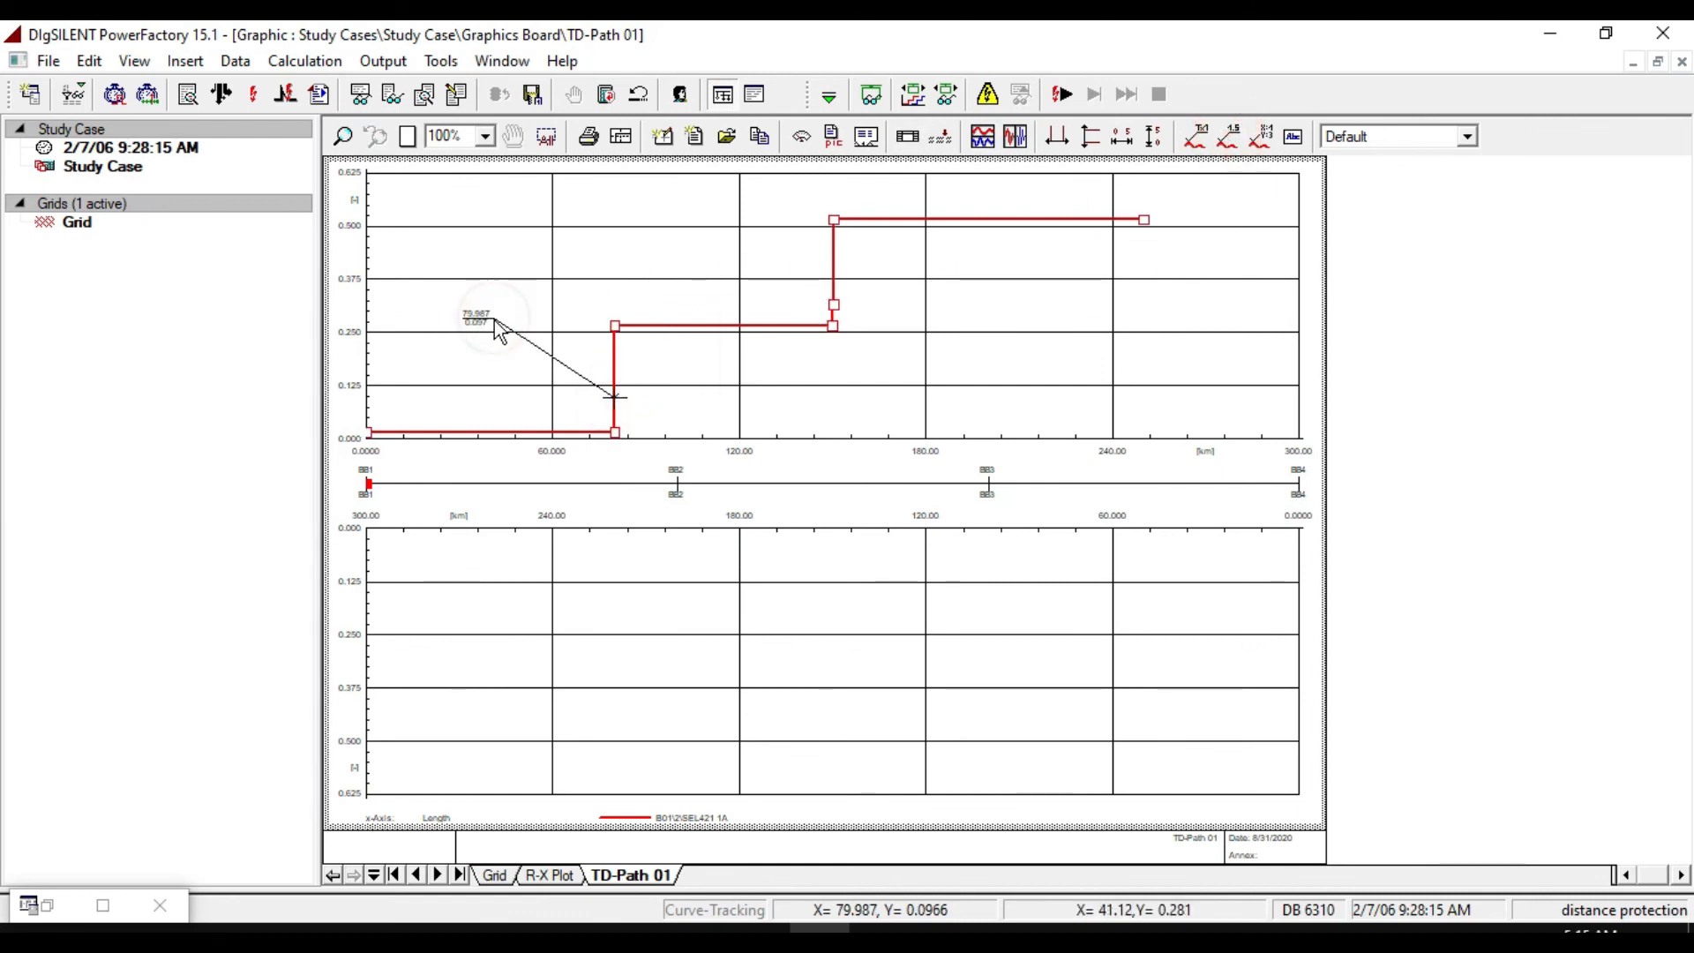
pyautogui.moveTo(481, 316)
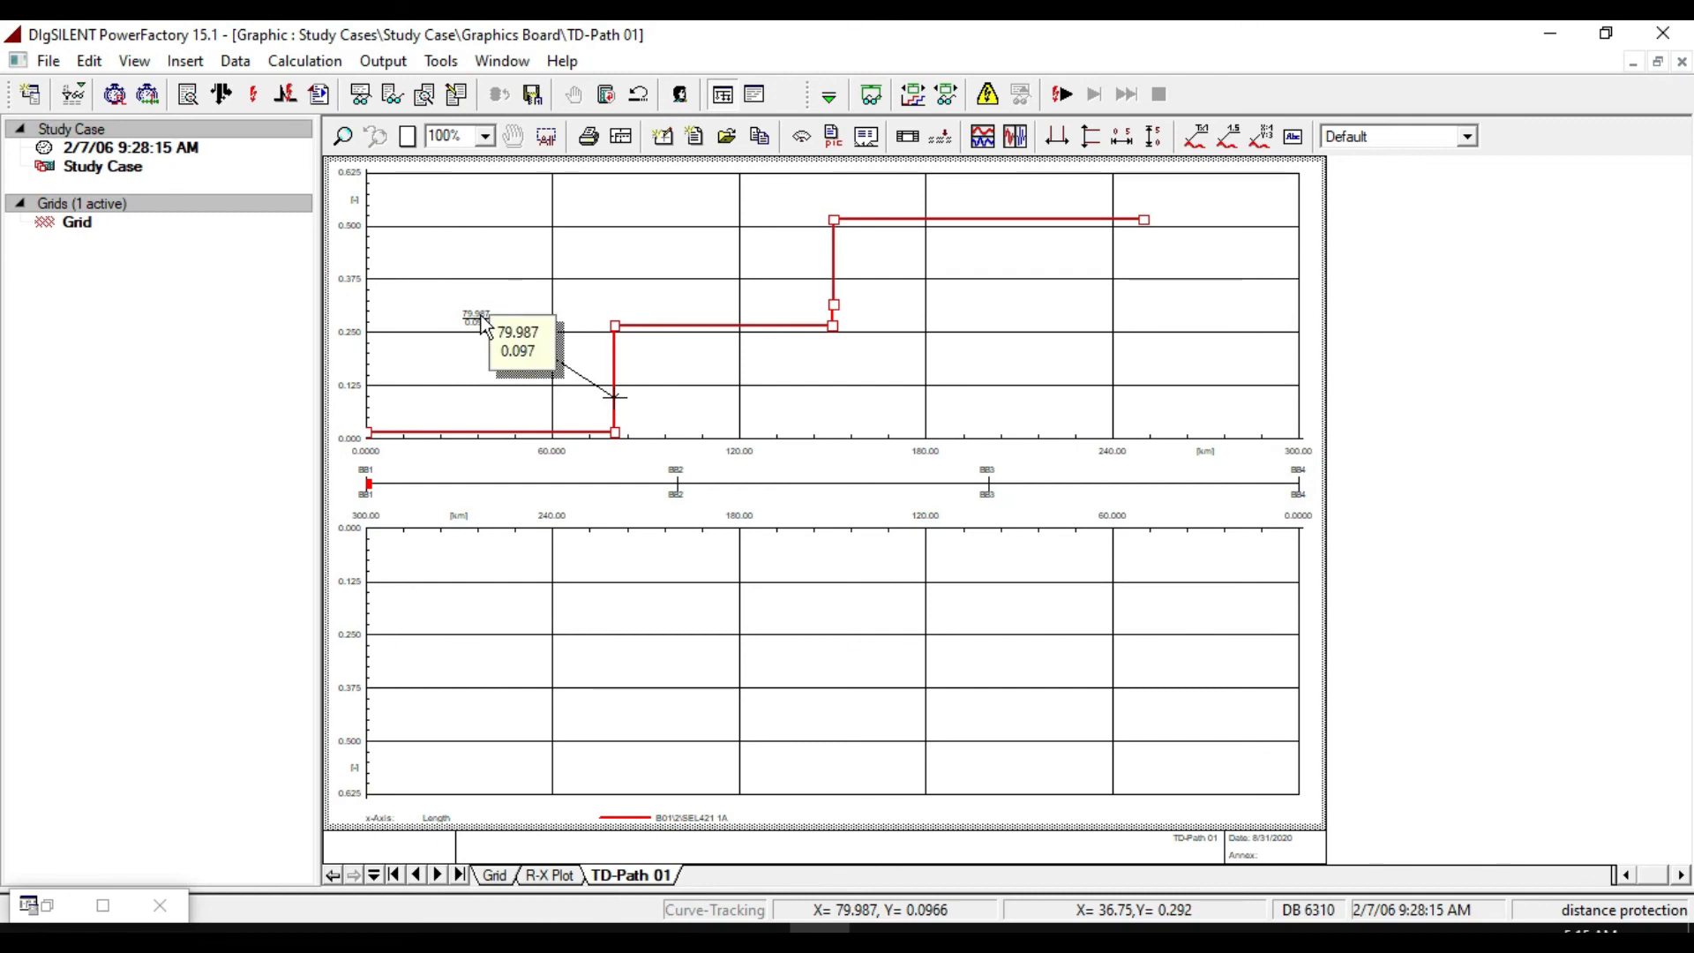
# Add a label naming the relay zone at the end of the curve's second horizontal section.
pyautogui.click(834, 275)
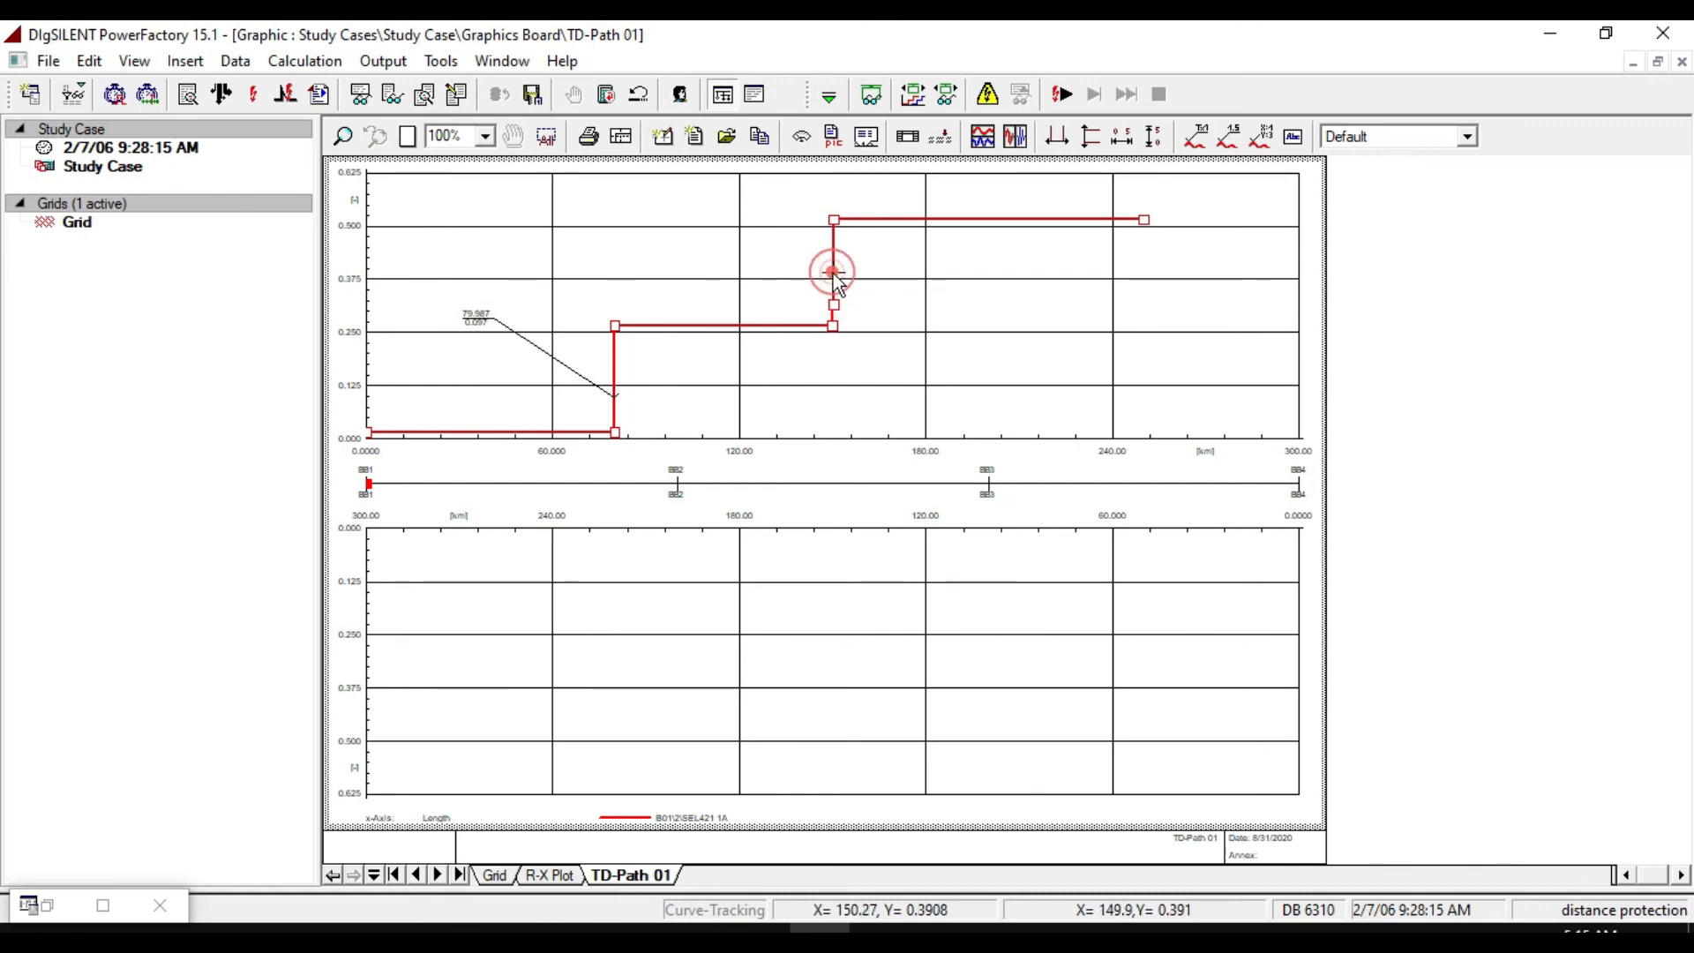
pyautogui.click(834, 328)
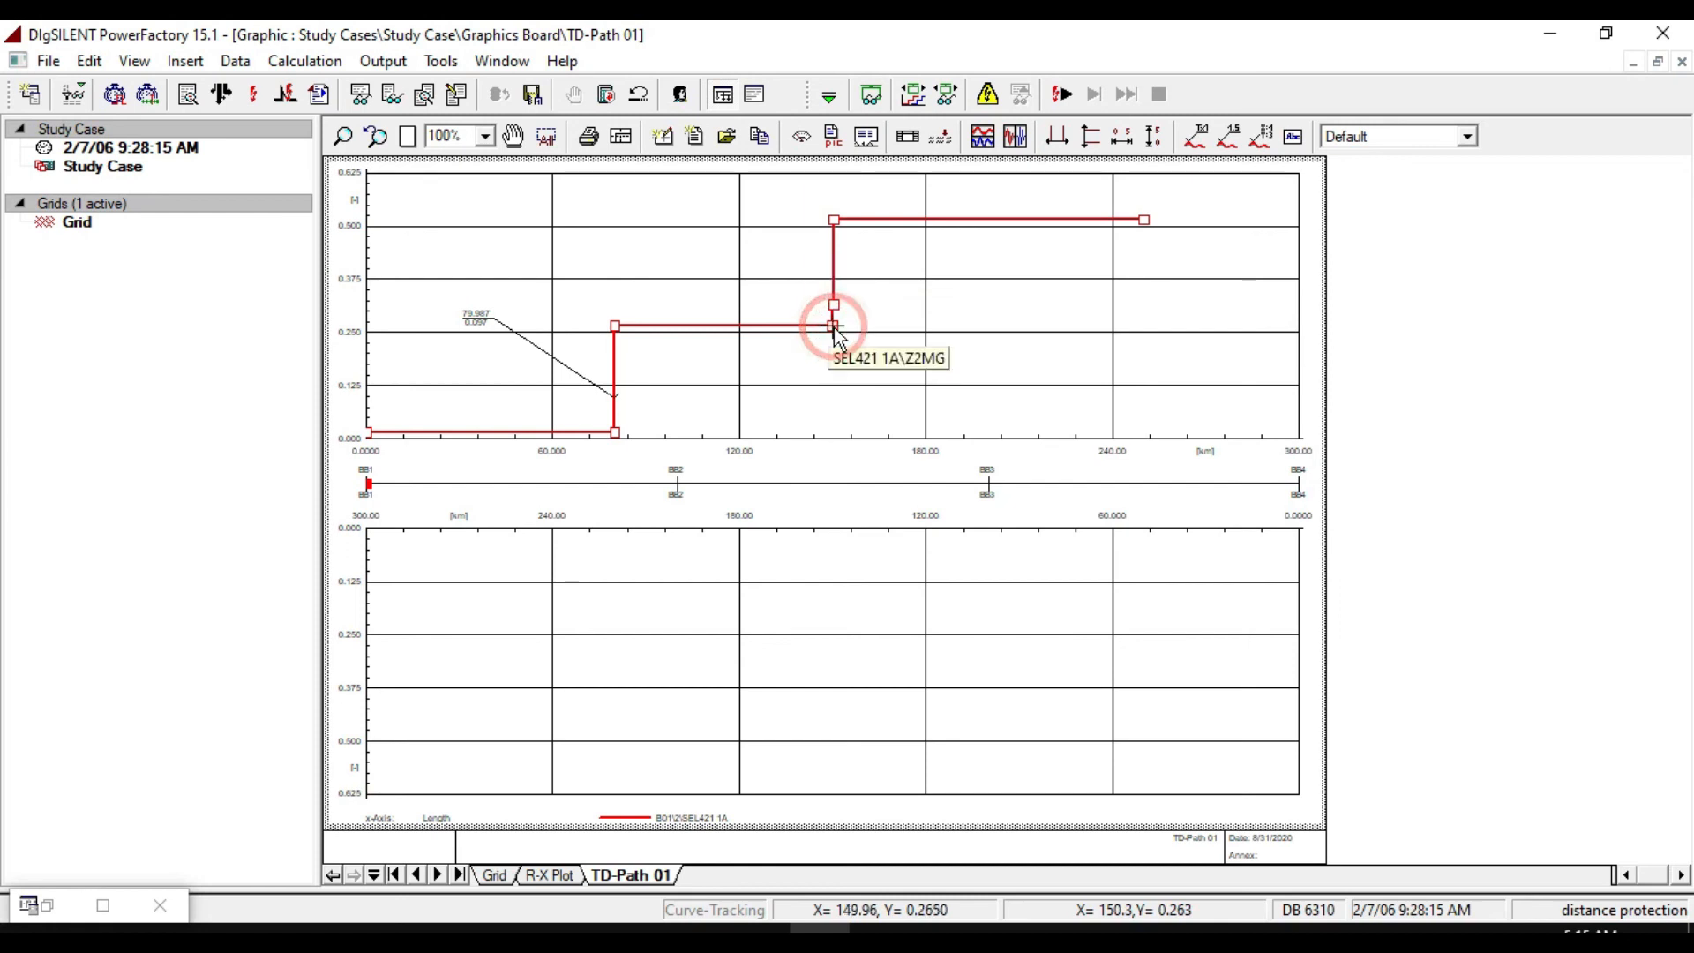
pyautogui.click(1260, 136)
pyautogui.click(769, 264)
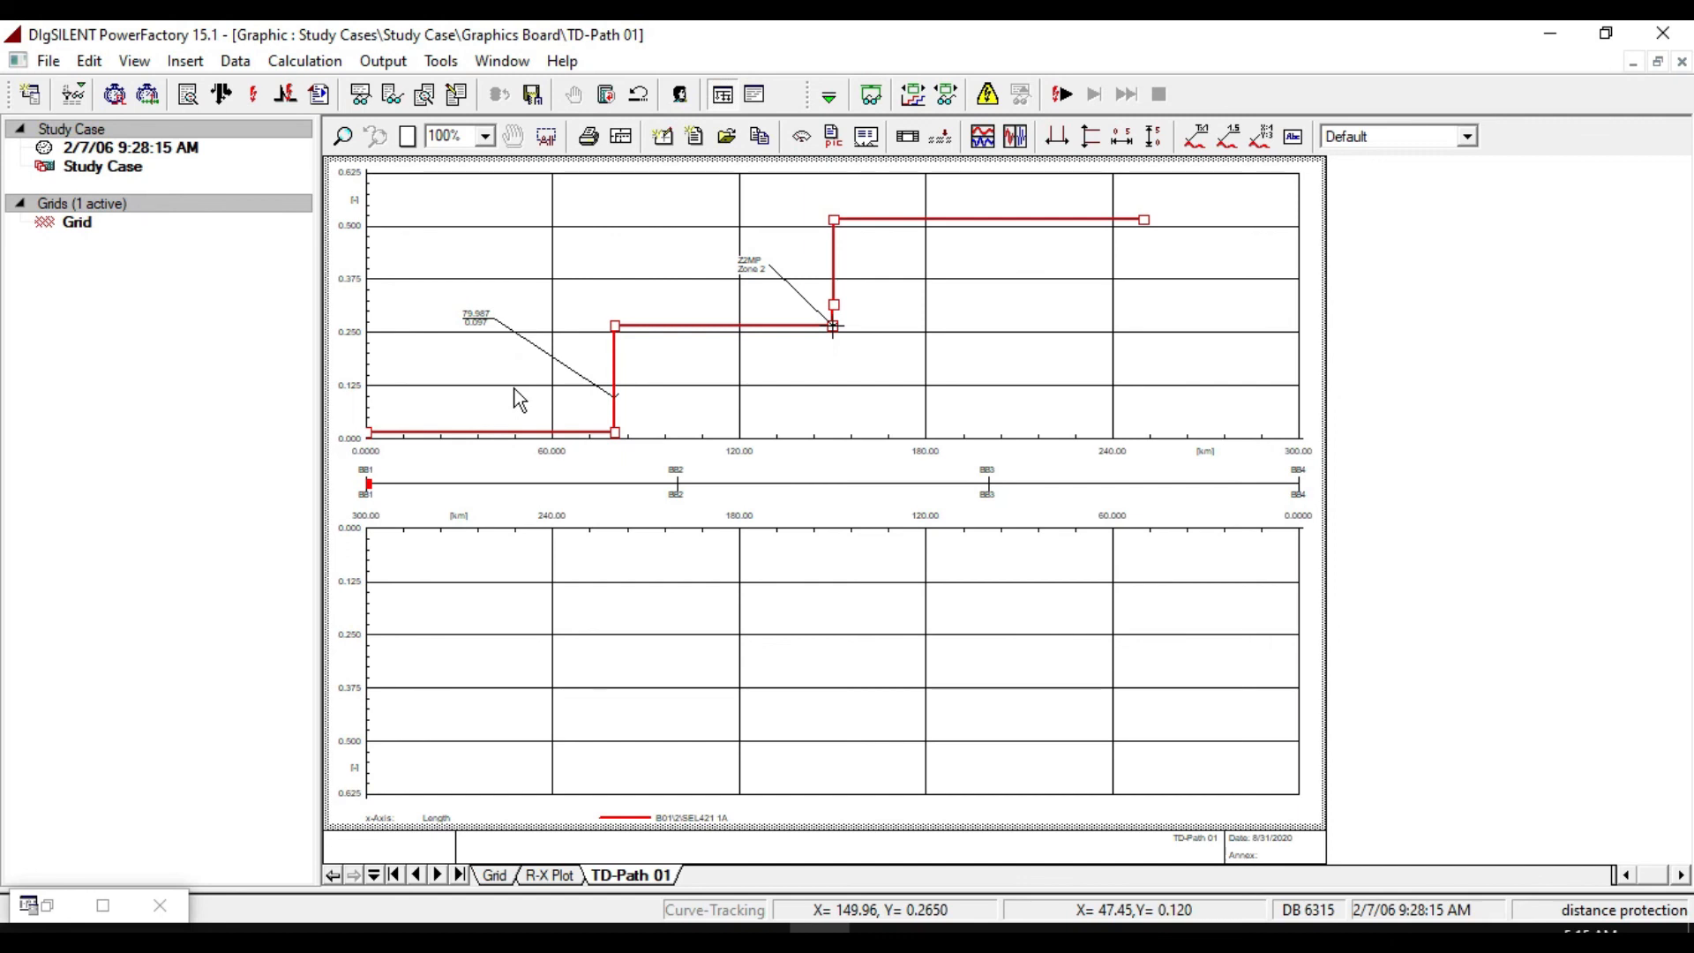
# Add coordinate labels at the starts of the curve's second and third horizontal sections and read their distances and tripping times.
pyautogui.click(616, 326)
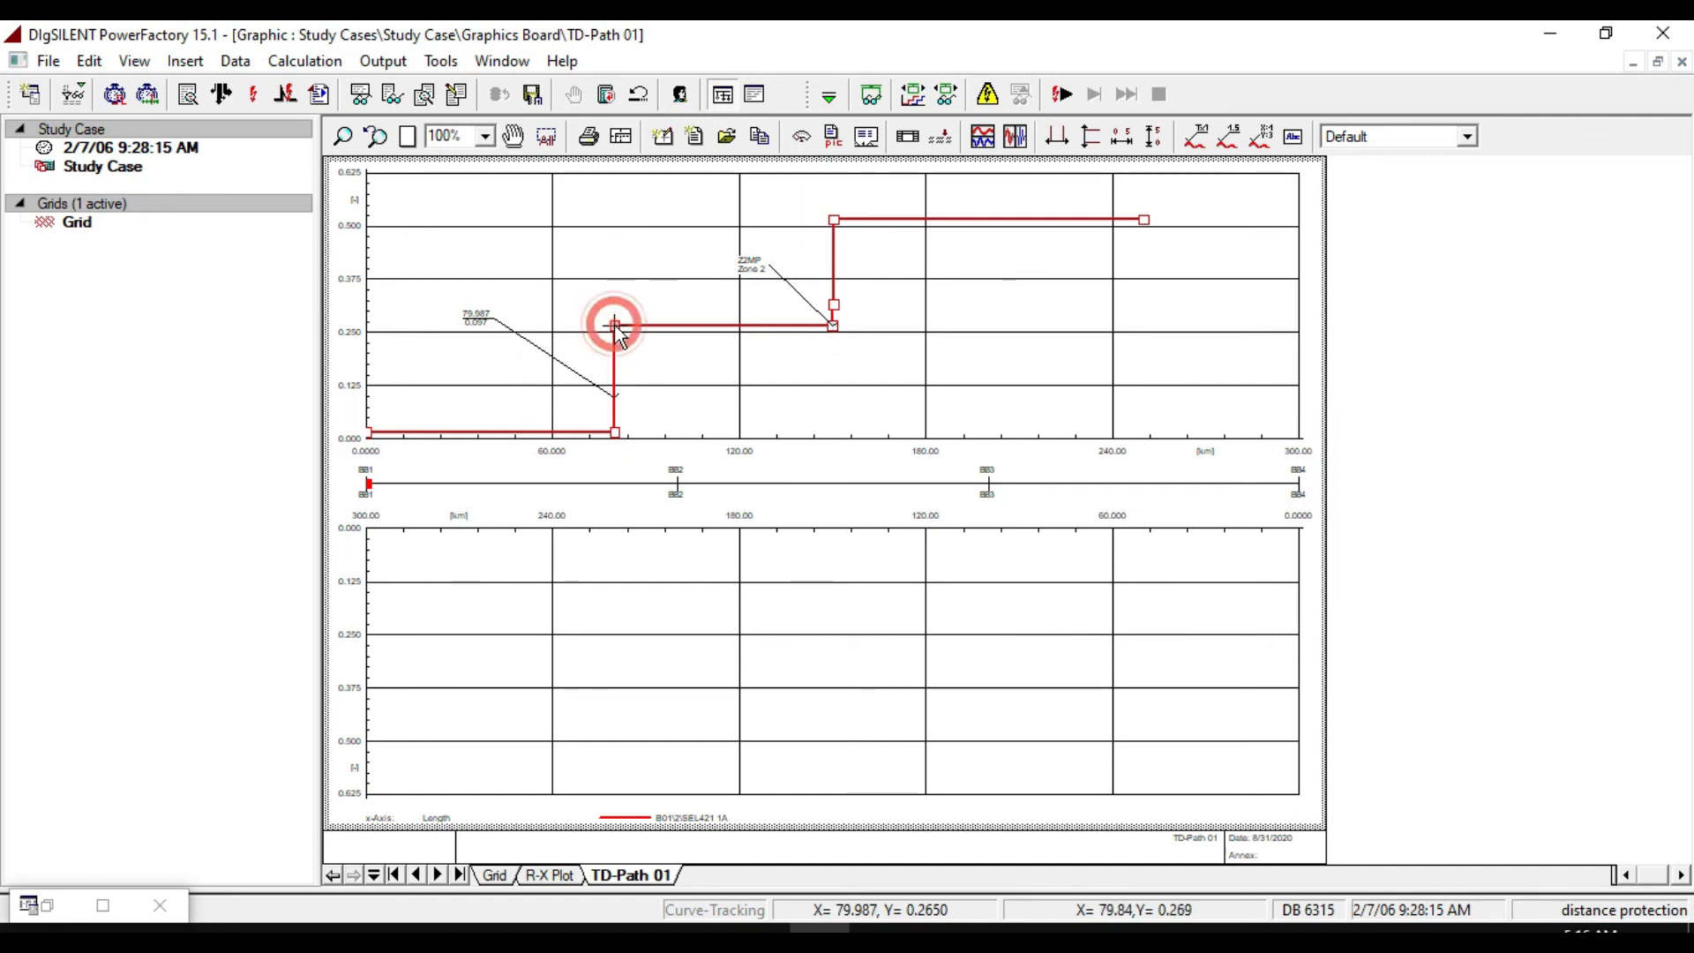
pyautogui.click(1240, 139)
pyautogui.click(632, 252)
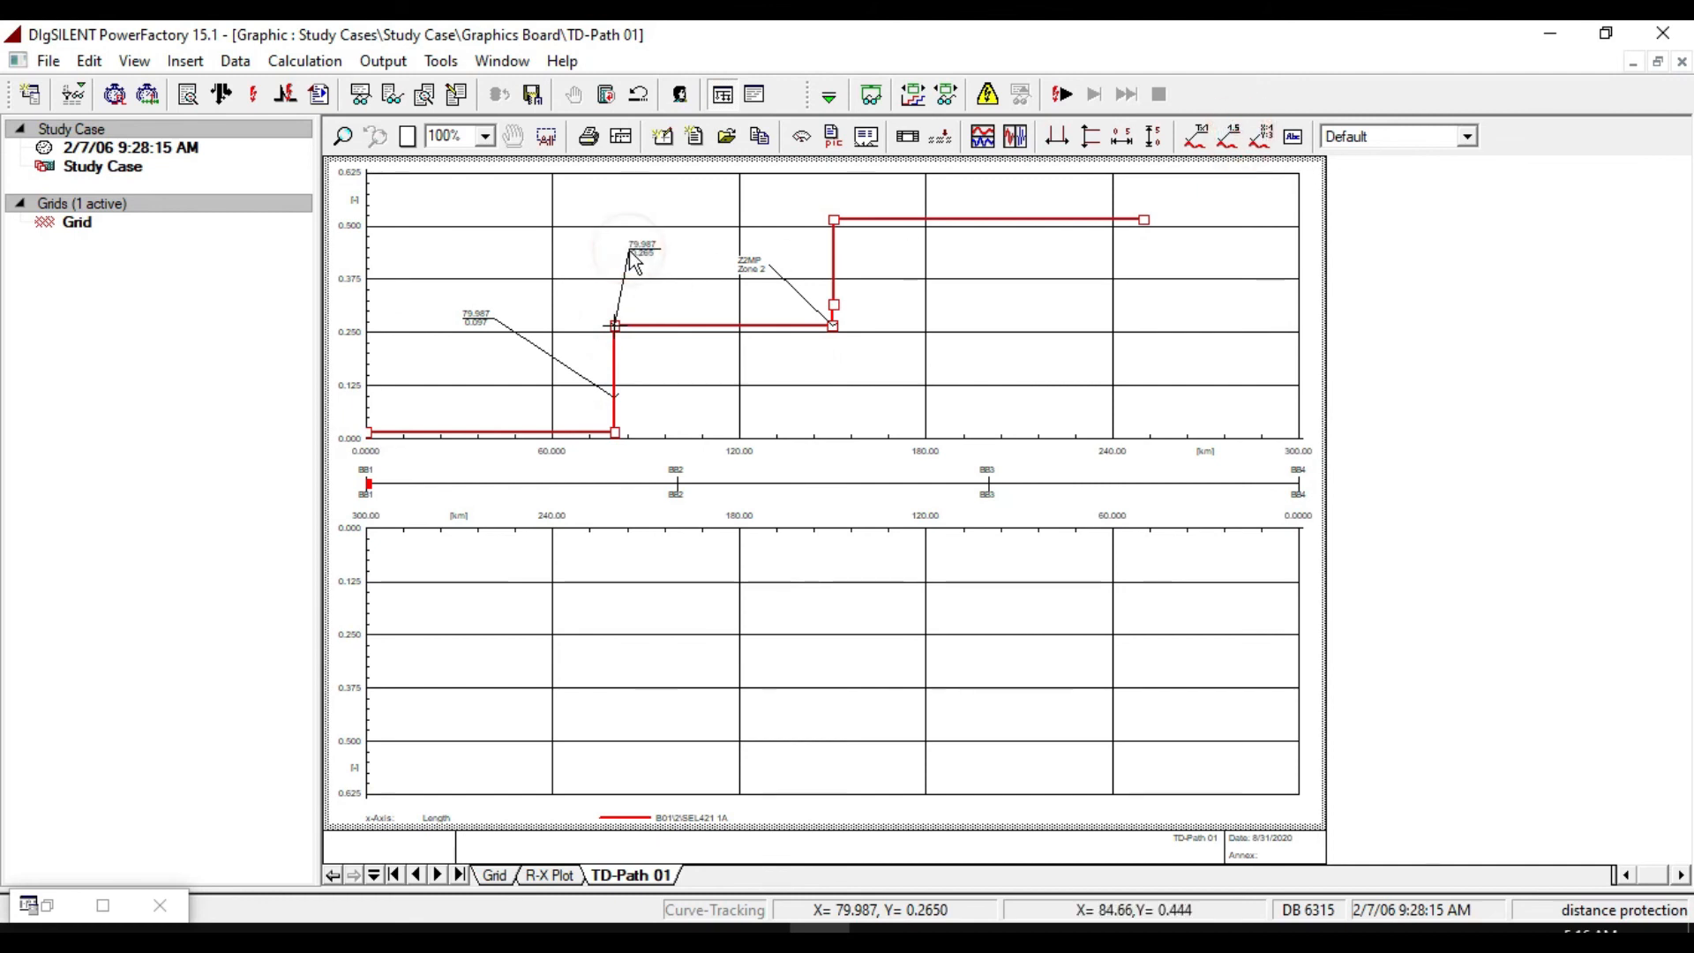
pyautogui.moveTo(642, 258)
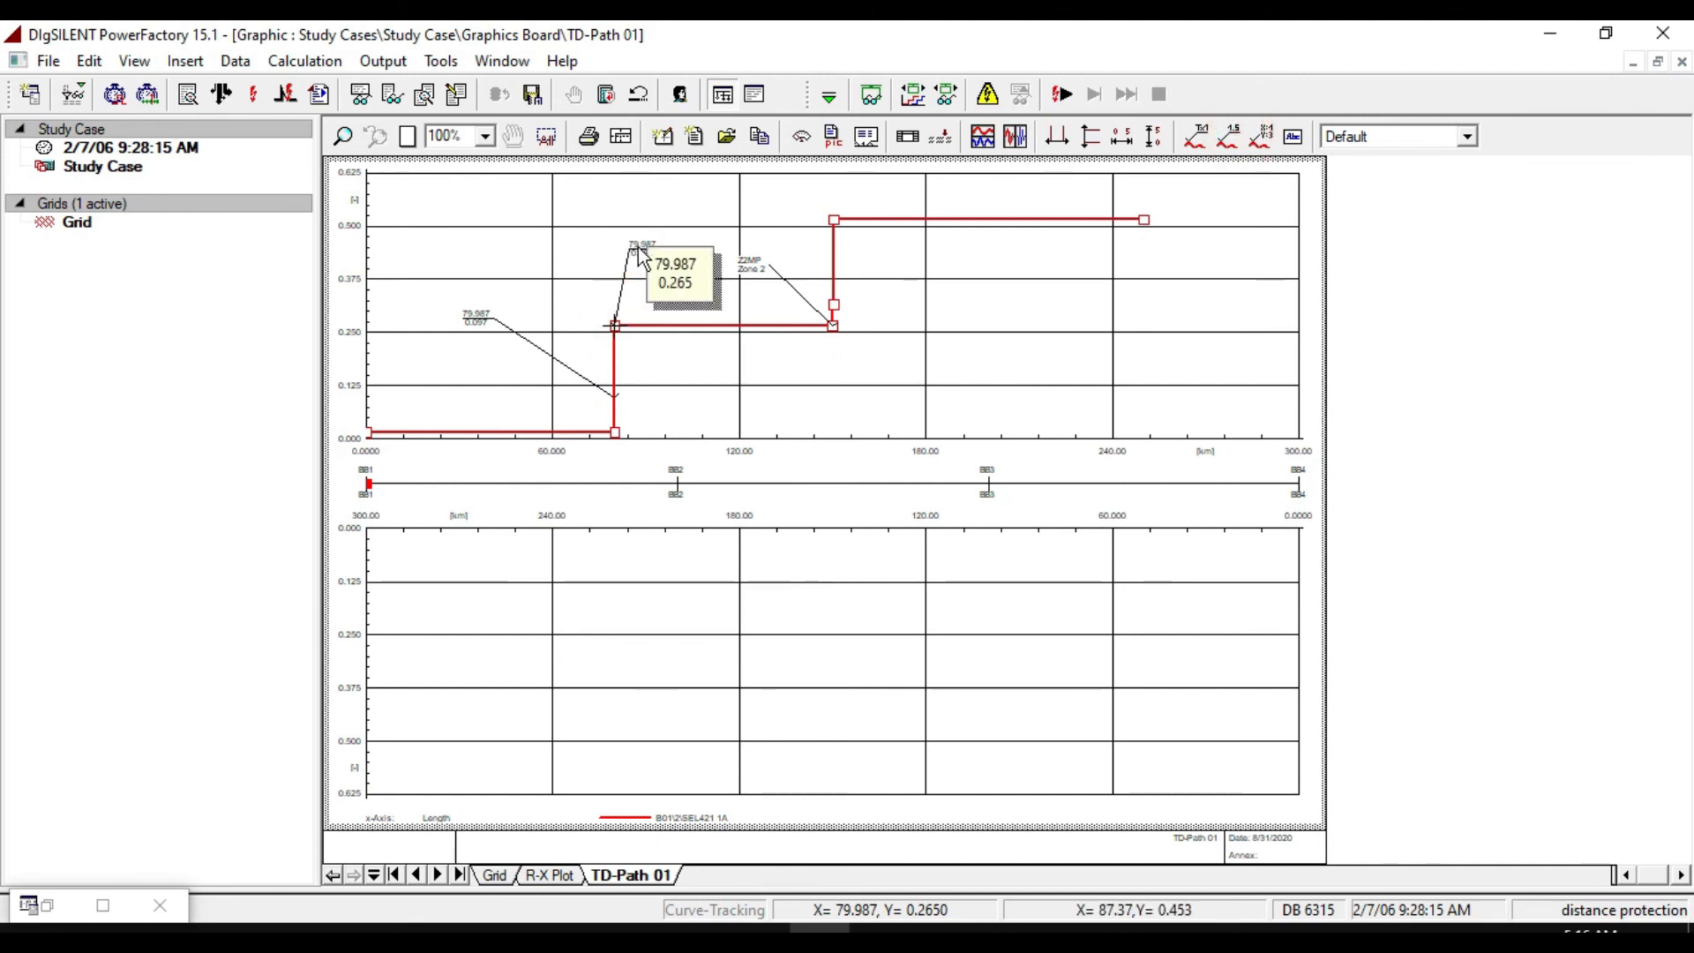
pyautogui.click(839, 224)
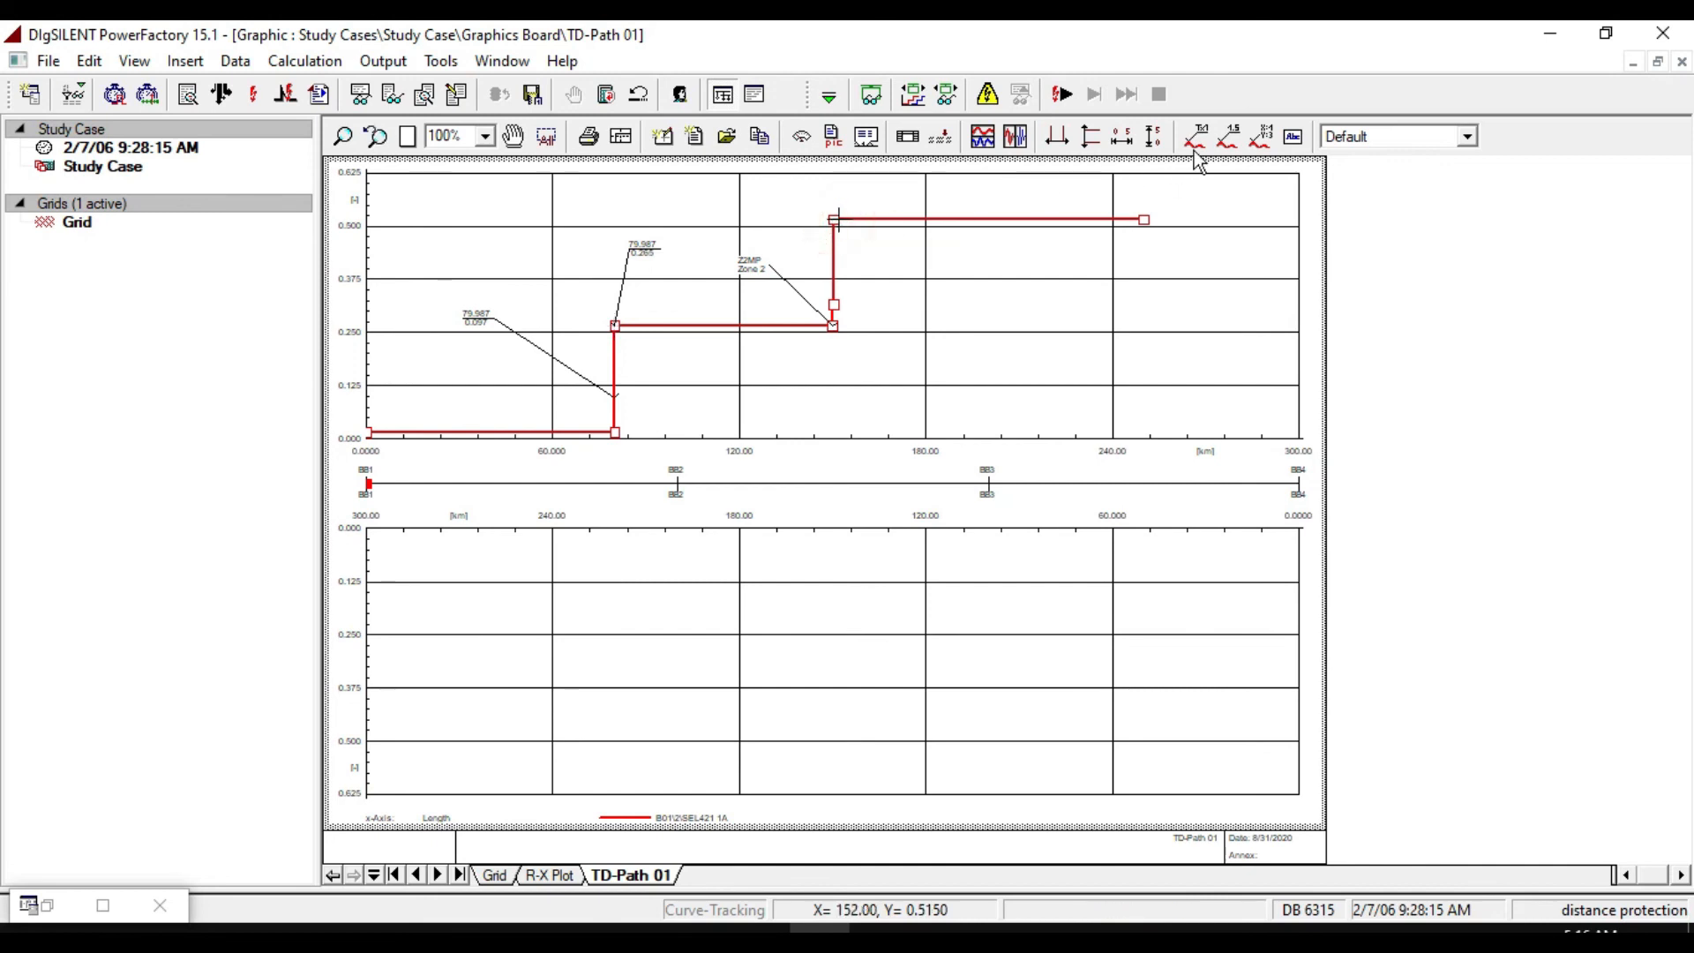
pyautogui.click(1229, 142)
pyautogui.click(749, 209)
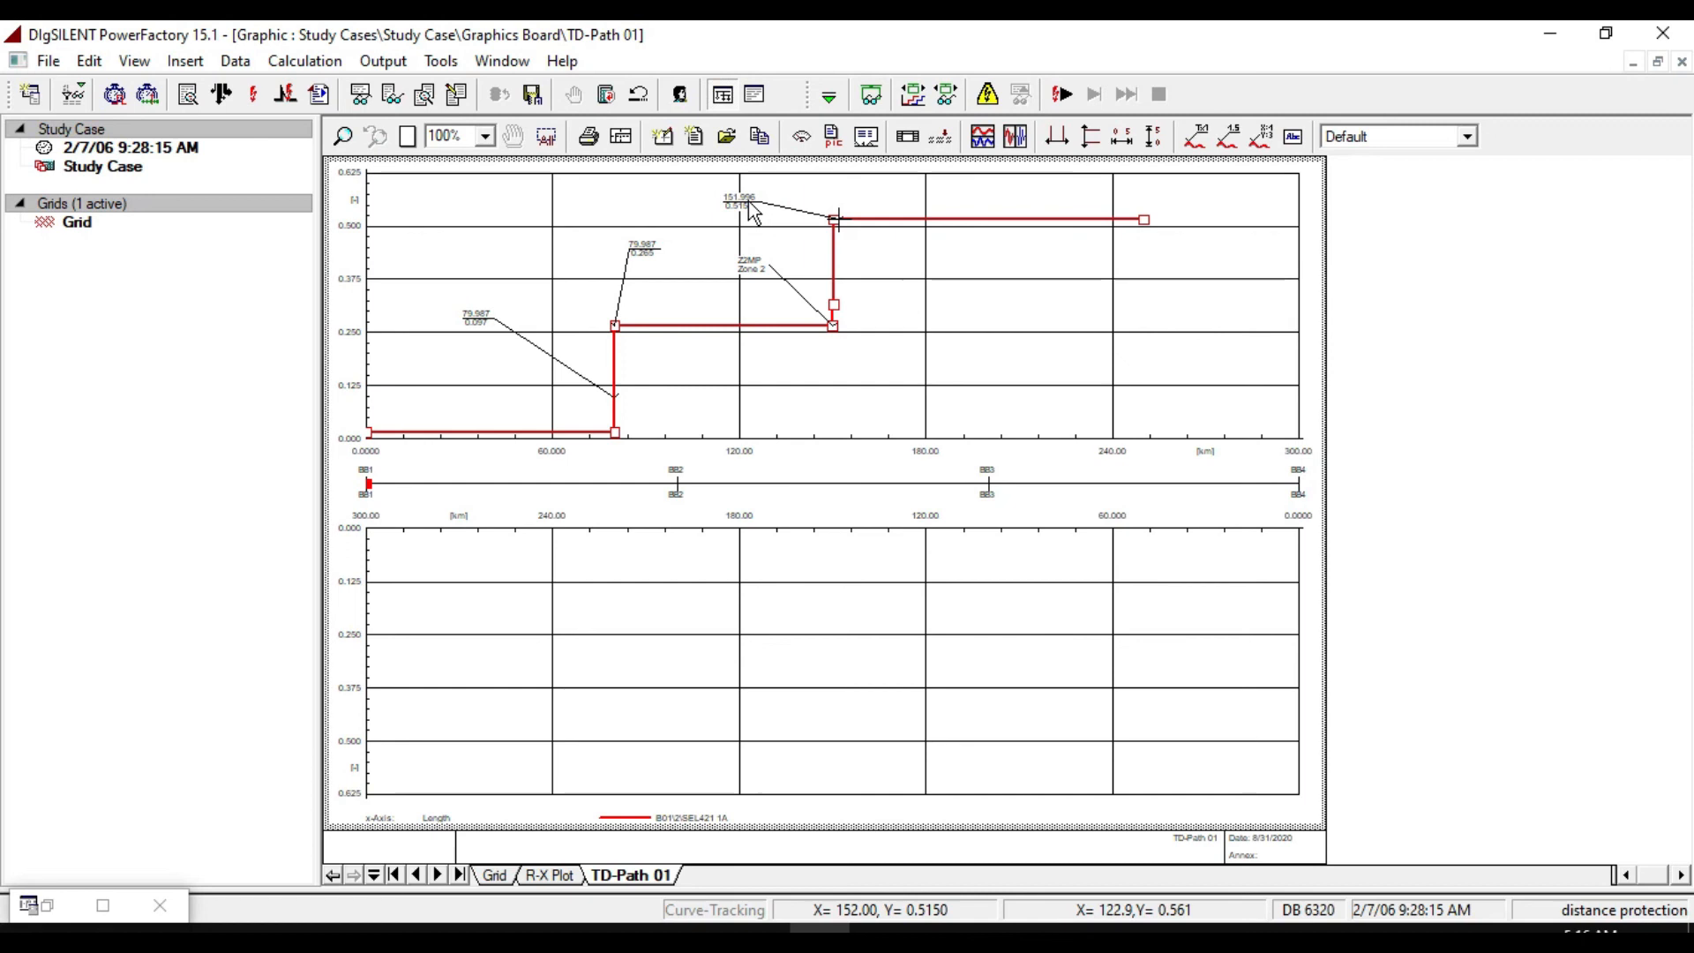
pyautogui.moveTo(753, 211)
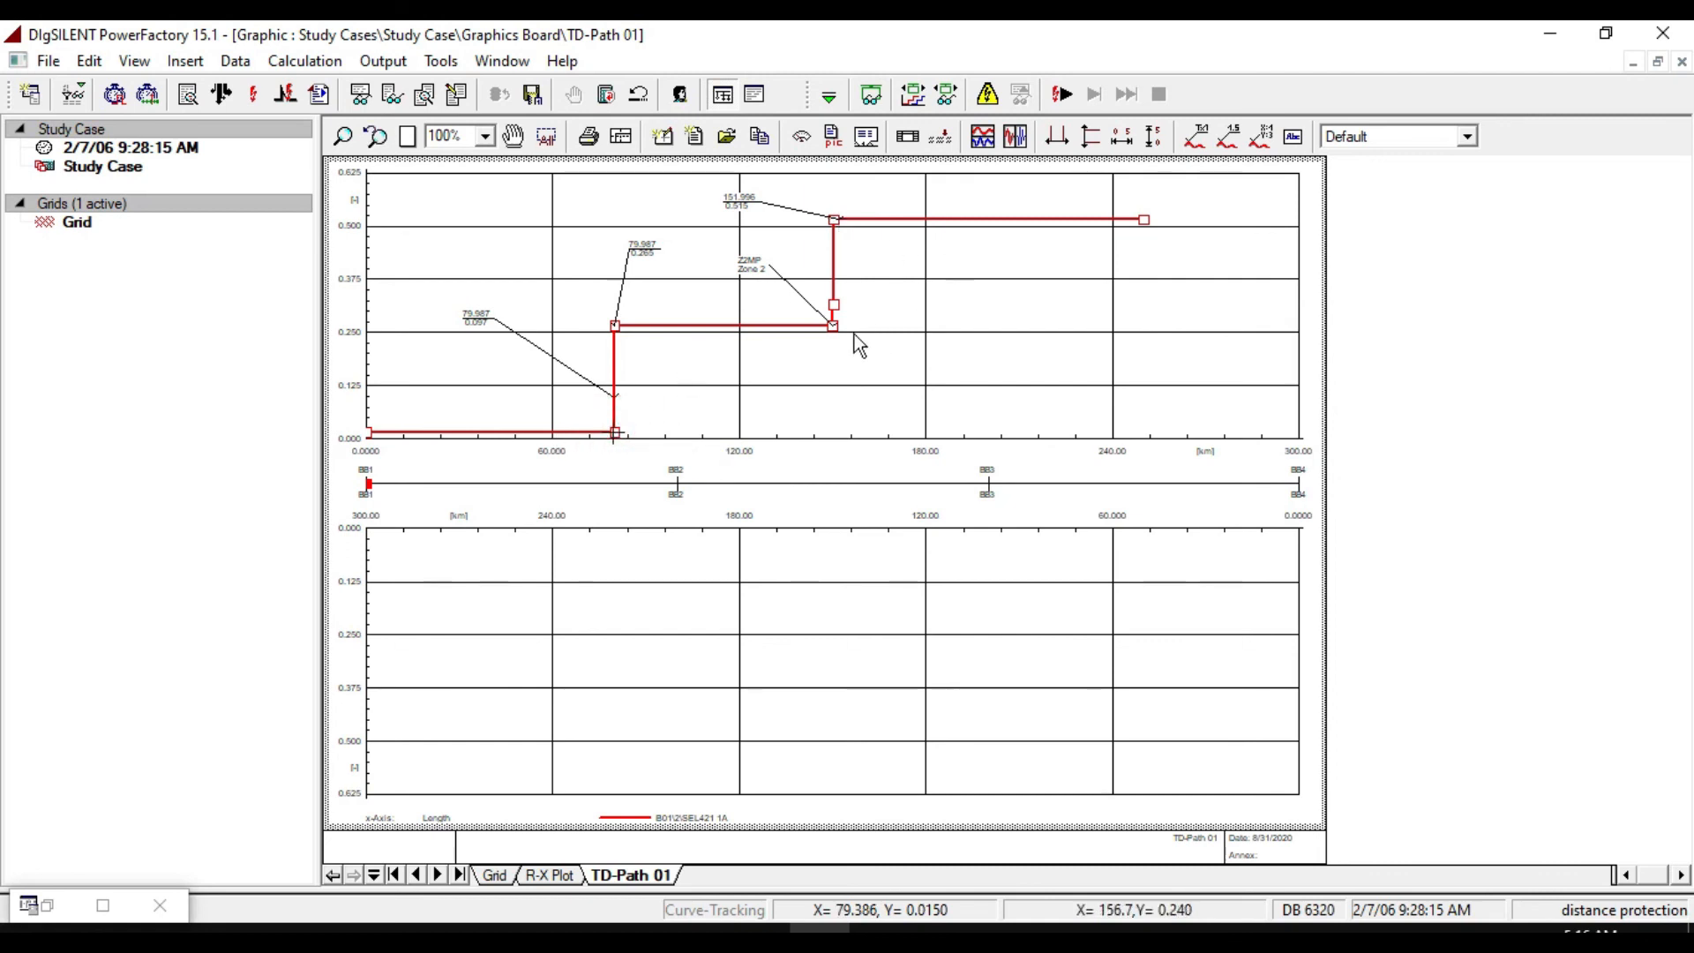
# Add a coordinate label at the end of the curve's first horizontal section, then return to the grid diagram by way of the R-X plot.
pyautogui.click(1228, 139)
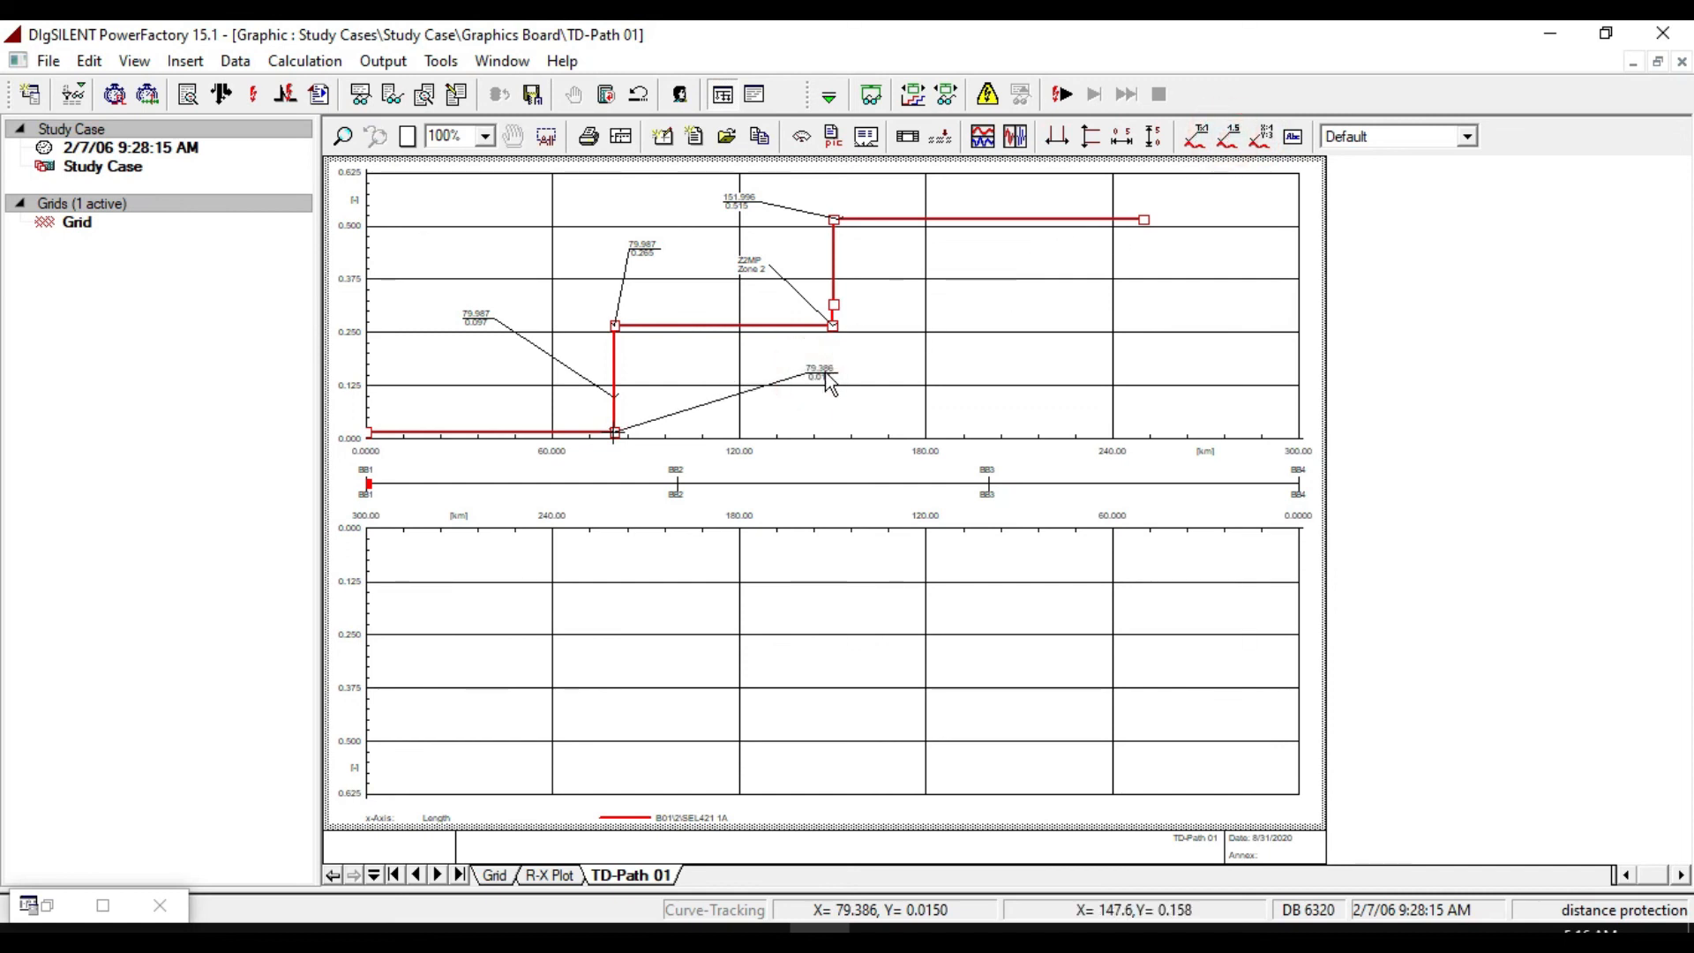
pyautogui.moveTo(829, 381)
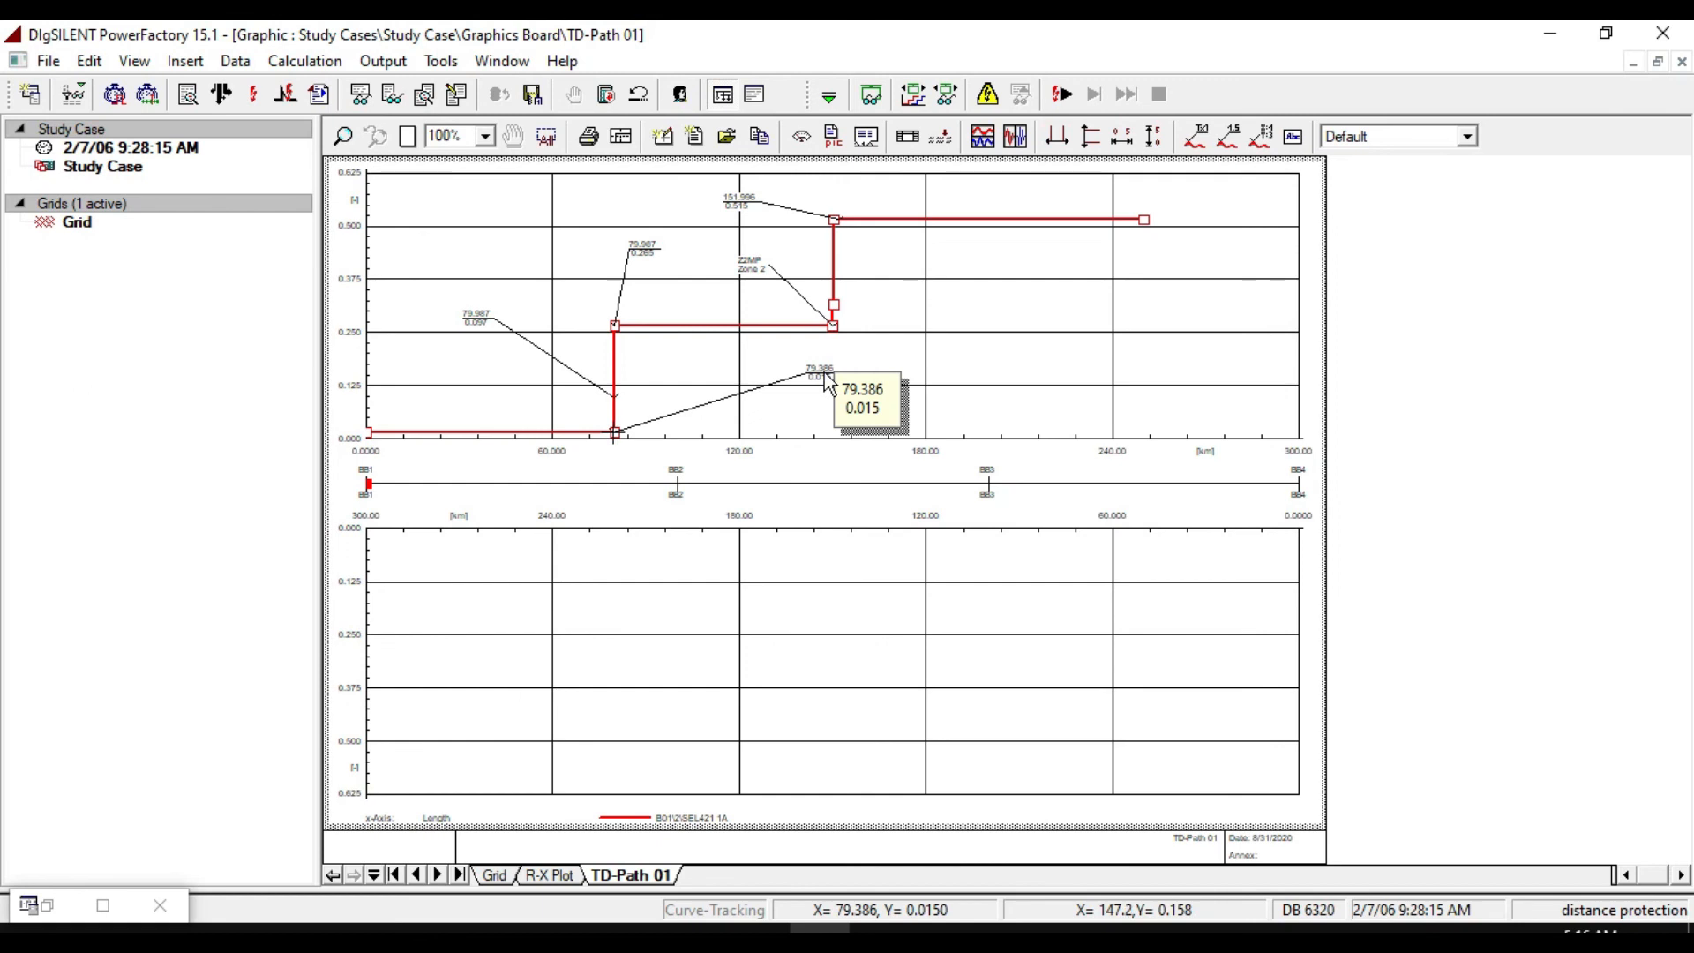
pyautogui.click(558, 875)
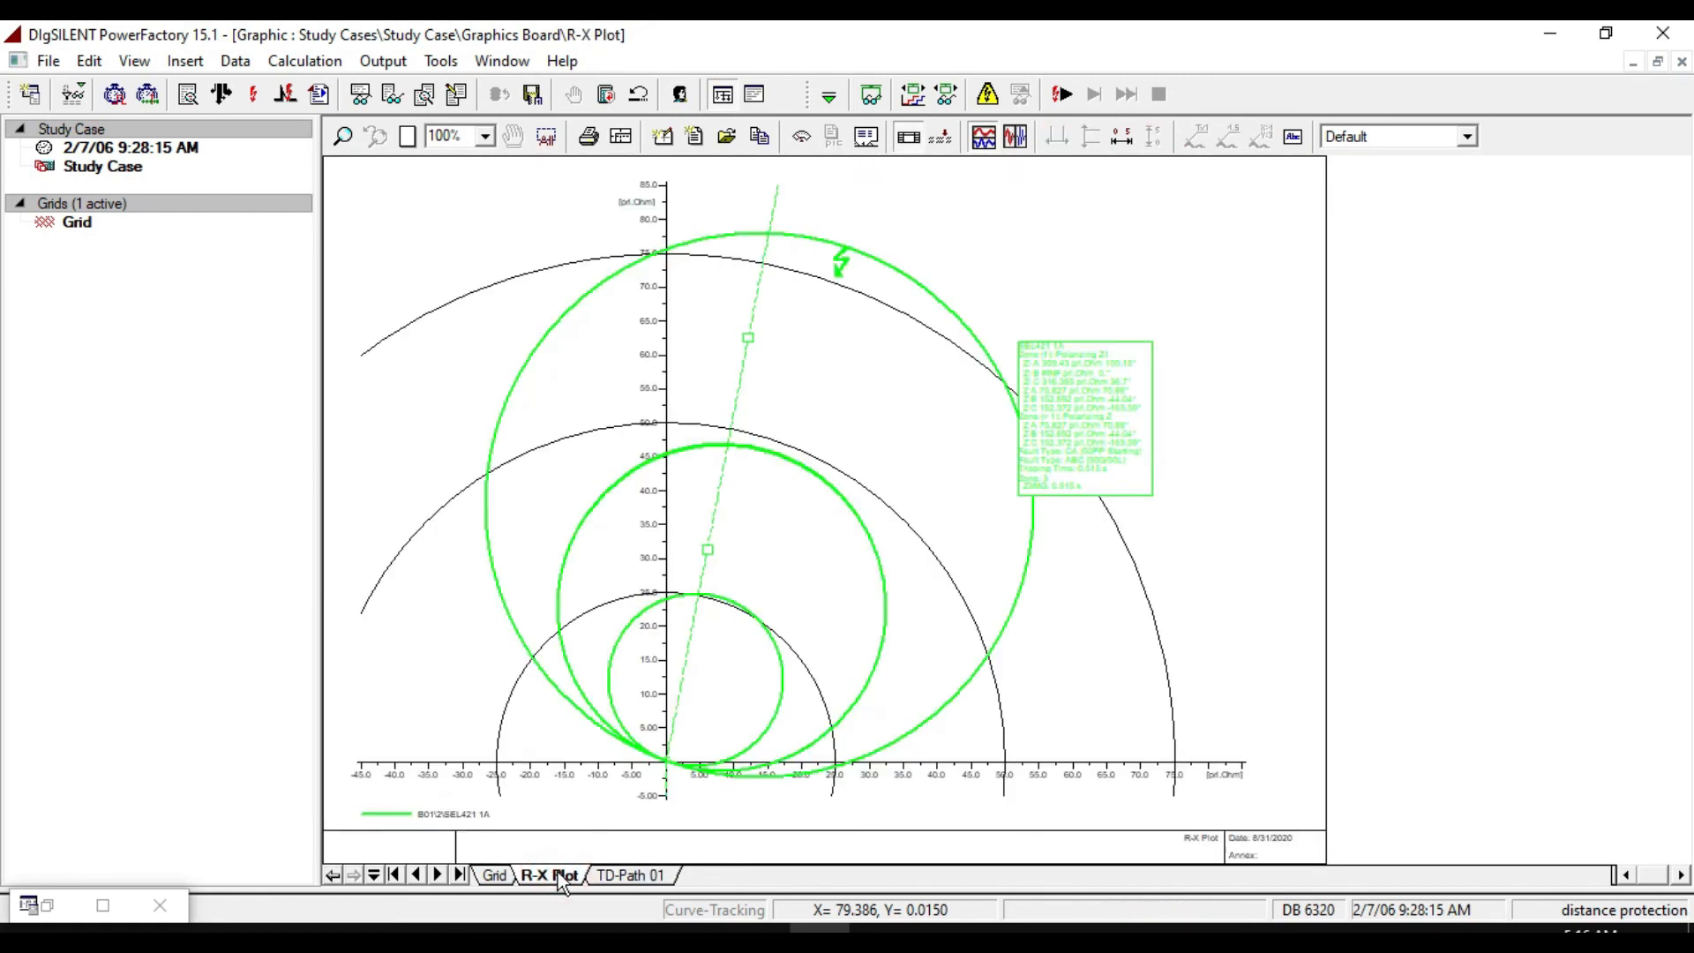
pyautogui.click(494, 880)
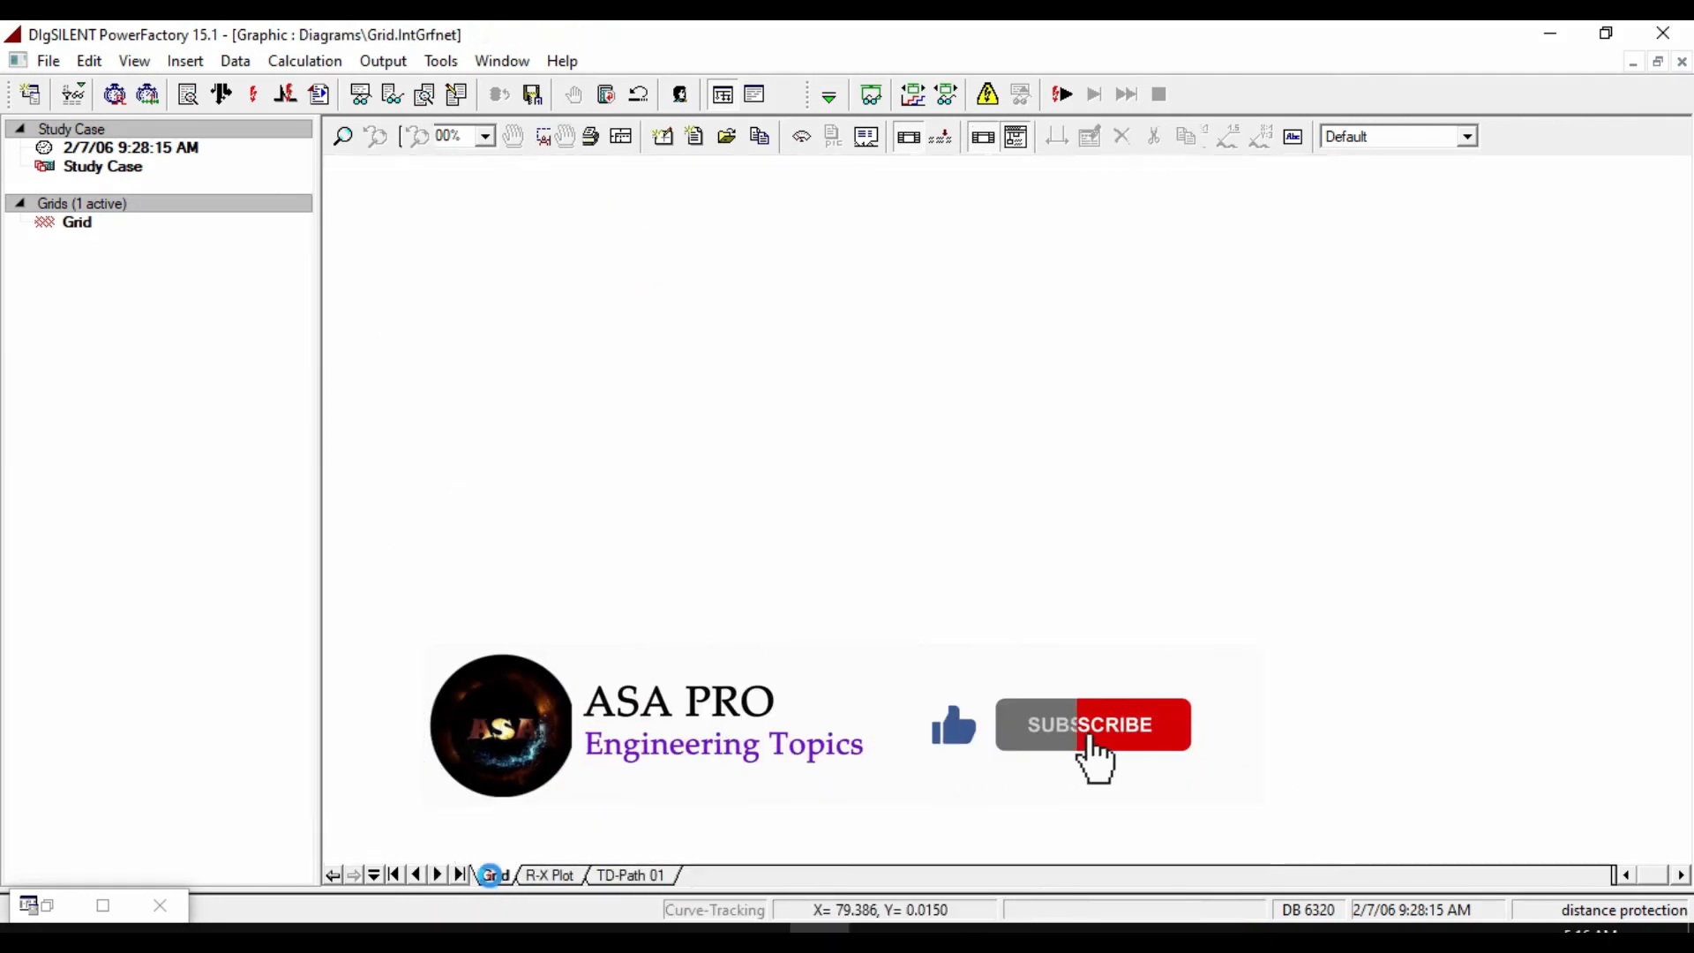